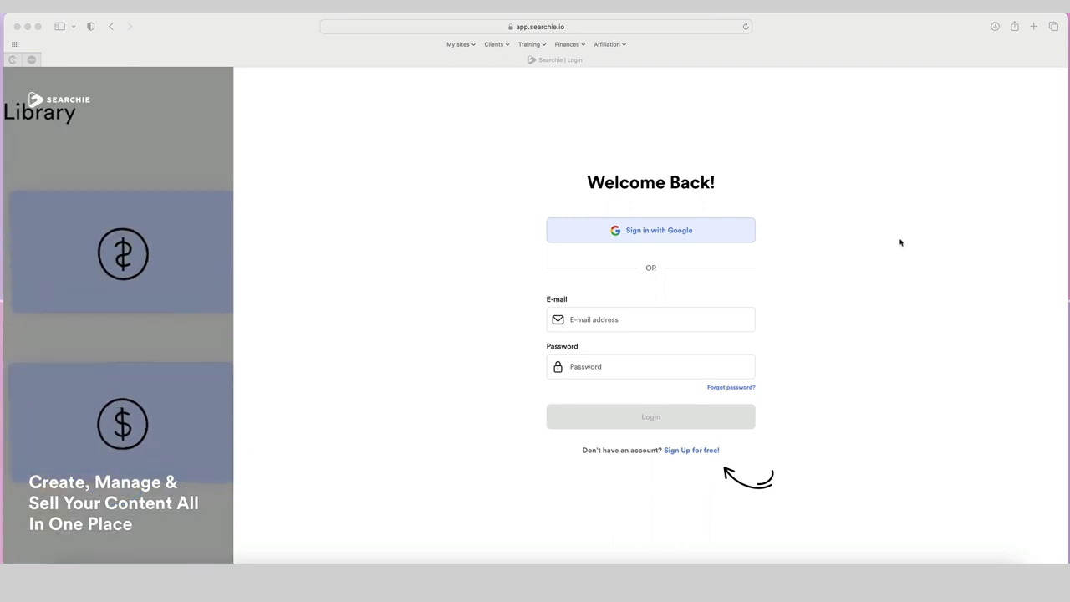
Log in to Searchie with the account e-mail and password.
{"action": "left_click", "coordinate": [633, 319]}
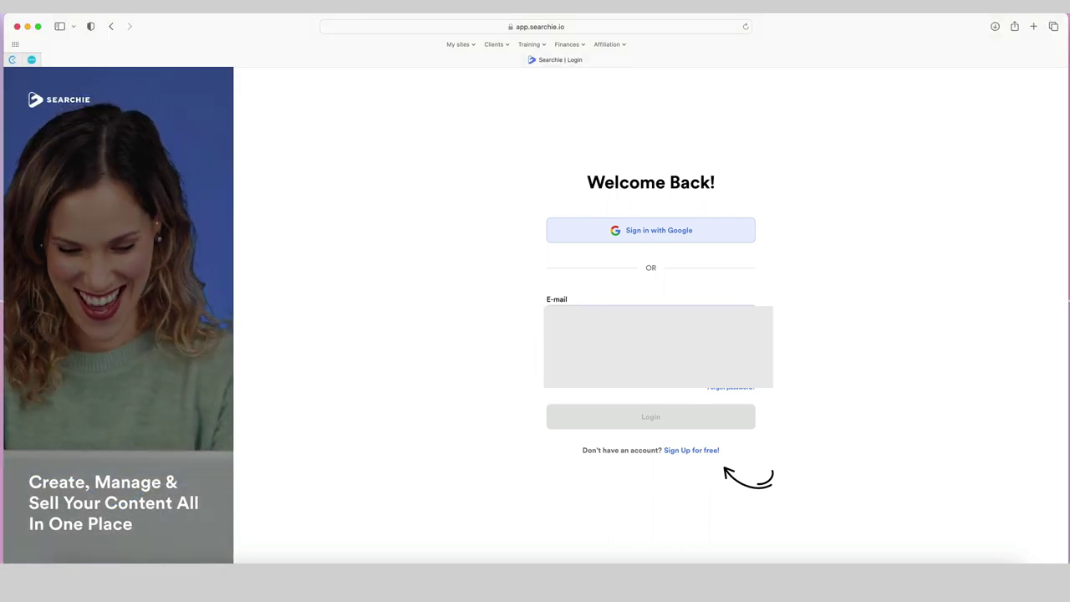
{"action": "left_click", "coordinate": [623, 418]}
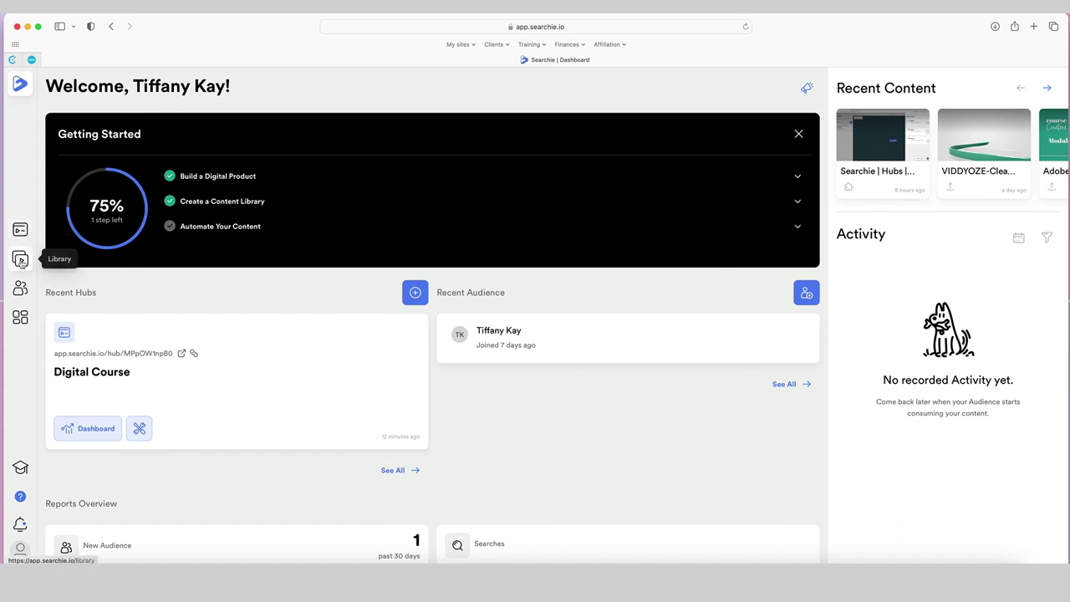
Visit the content library, then the app integrations page.
{"action": "left_click", "coordinate": [20, 260]}
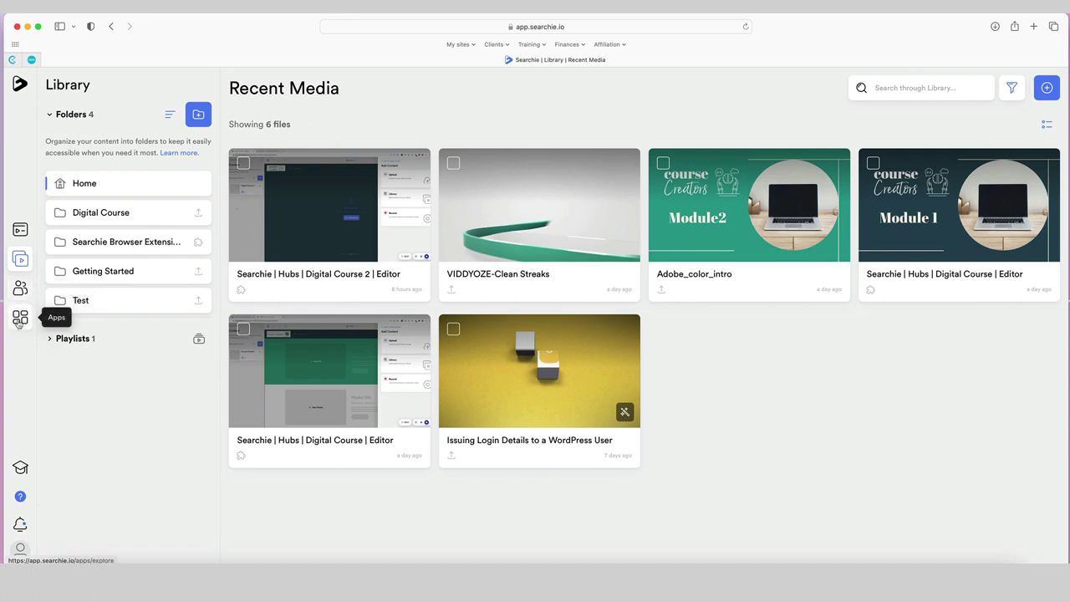
{"action": "left_click", "coordinate": [18, 321]}
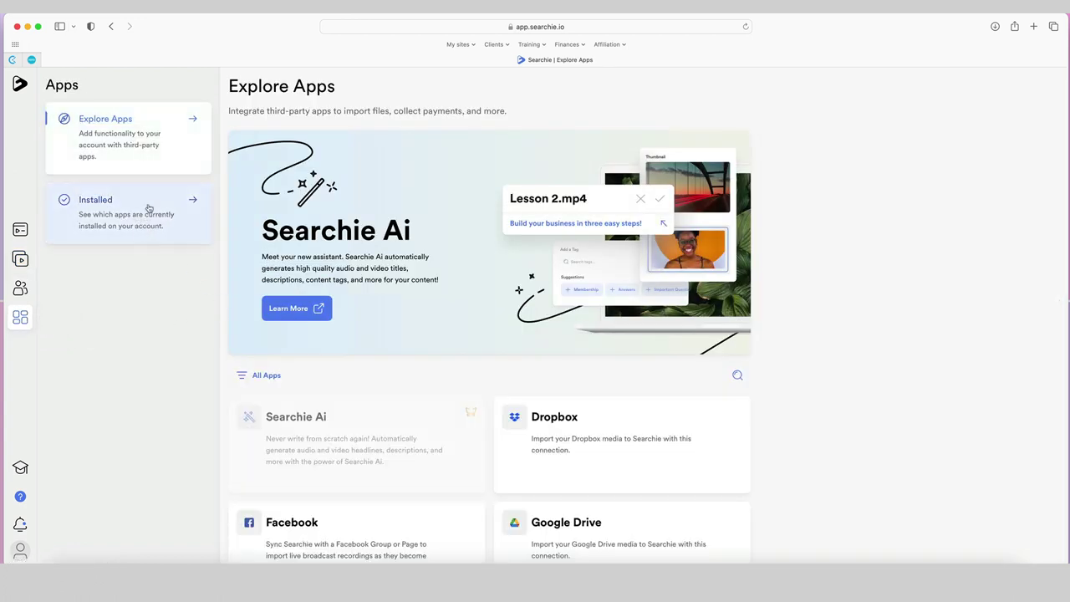
Scroll down through the Explore Apps integration cards.
{"action": "scroll", "coordinate": [244, 262], "scroll_direction": "down", "scroll_amount": 1}
{"action": "scroll", "coordinate": [244, 262], "scroll_direction": "down", "scroll_amount": 2}
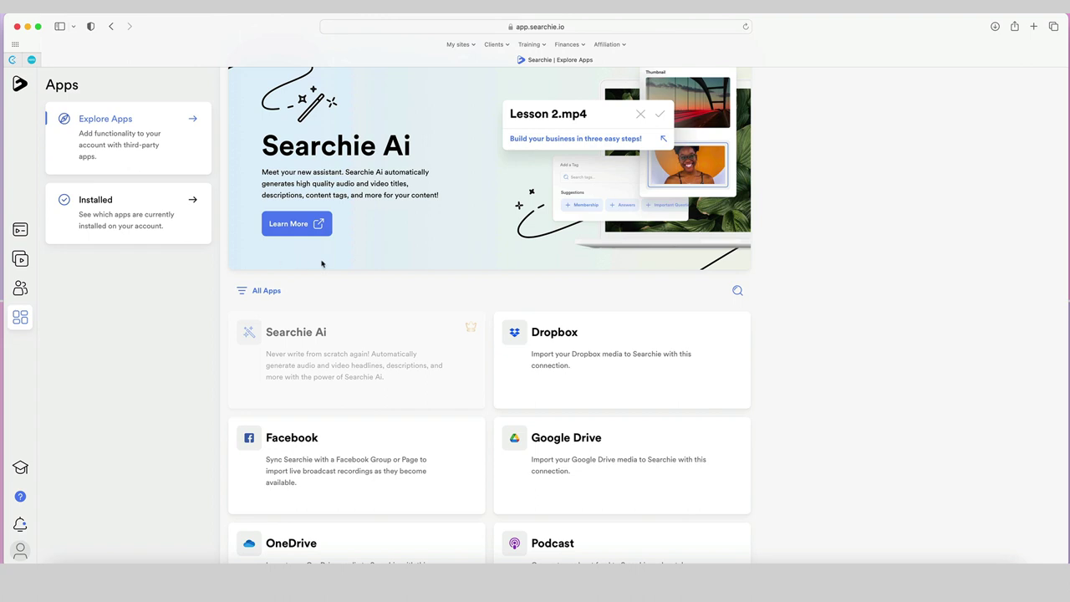
{"action": "scroll", "coordinate": [323, 265], "scroll_direction": "down", "scroll_amount": 4}
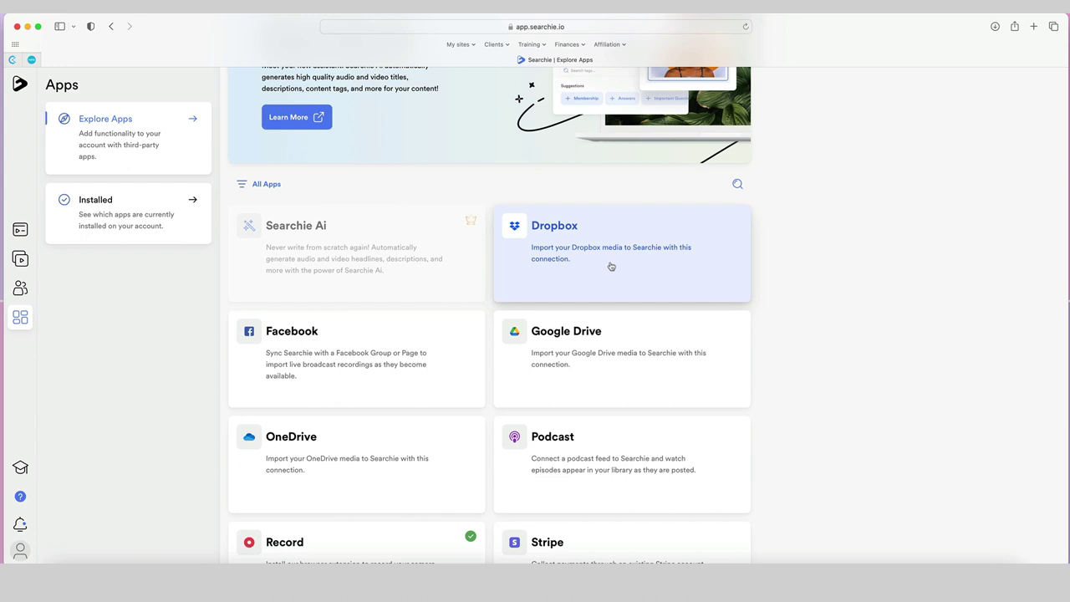
{"action": "scroll", "coordinate": [485, 303], "scroll_direction": "down", "scroll_amount": 2}
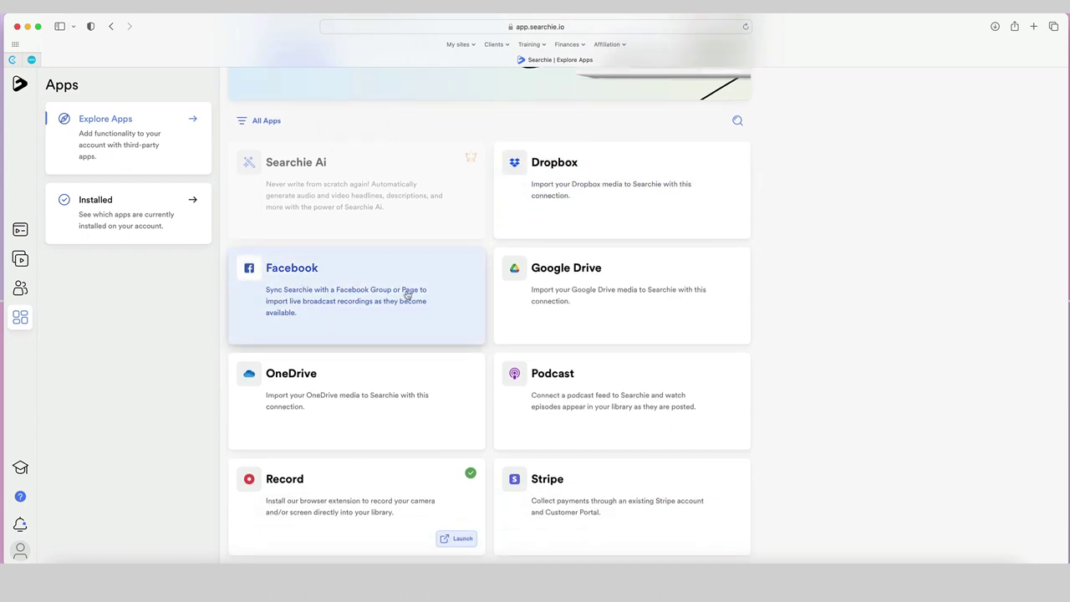
{"action": "scroll", "coordinate": [407, 295], "scroll_direction": "down", "scroll_amount": 2}
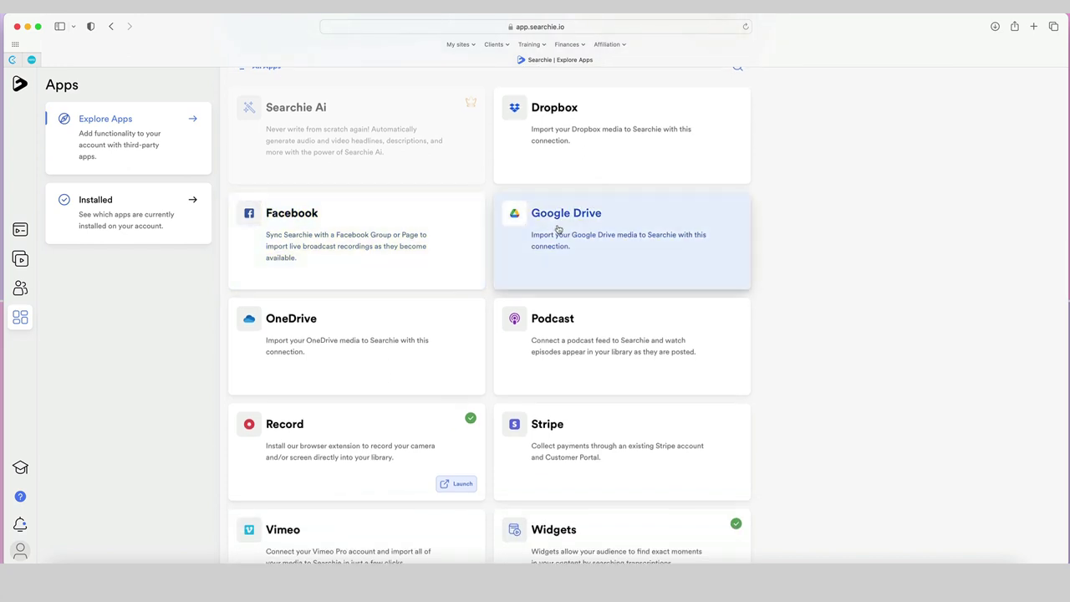
{"action": "scroll", "coordinate": [396, 292], "scroll_direction": "down", "scroll_amount": 5}
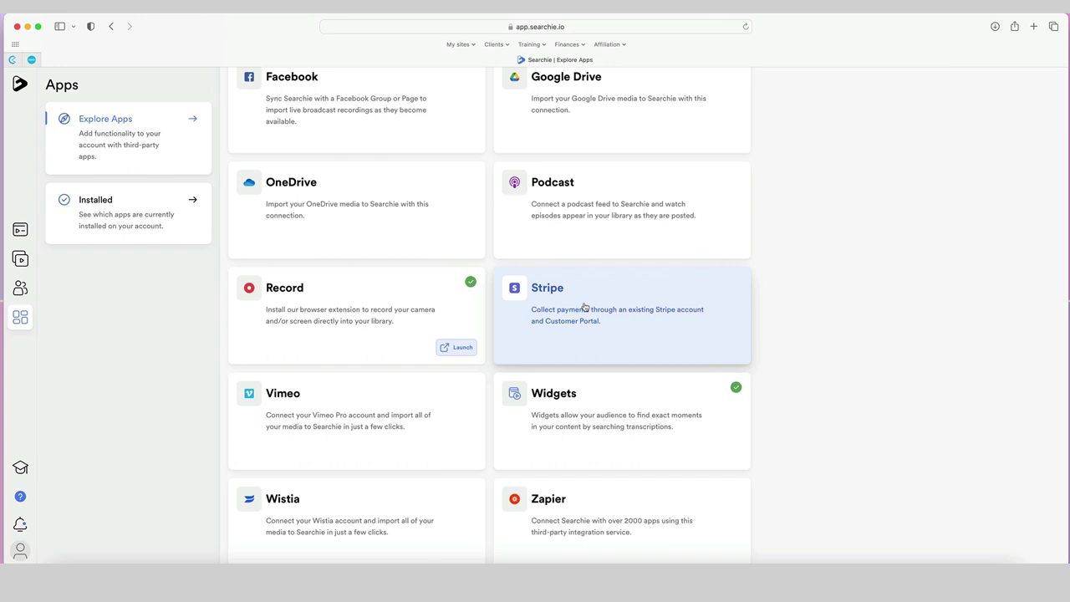
{"action": "scroll", "coordinate": [585, 308], "scroll_direction": "down", "scroll_amount": 2}
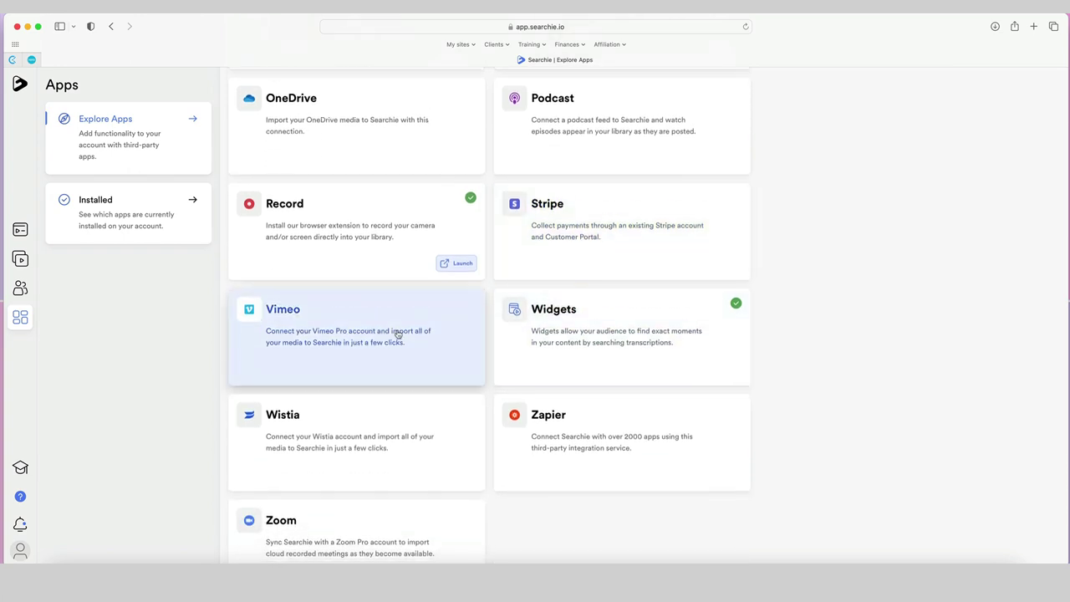
{"action": "scroll", "coordinate": [398, 335], "scroll_direction": "down", "scroll_amount": 1}
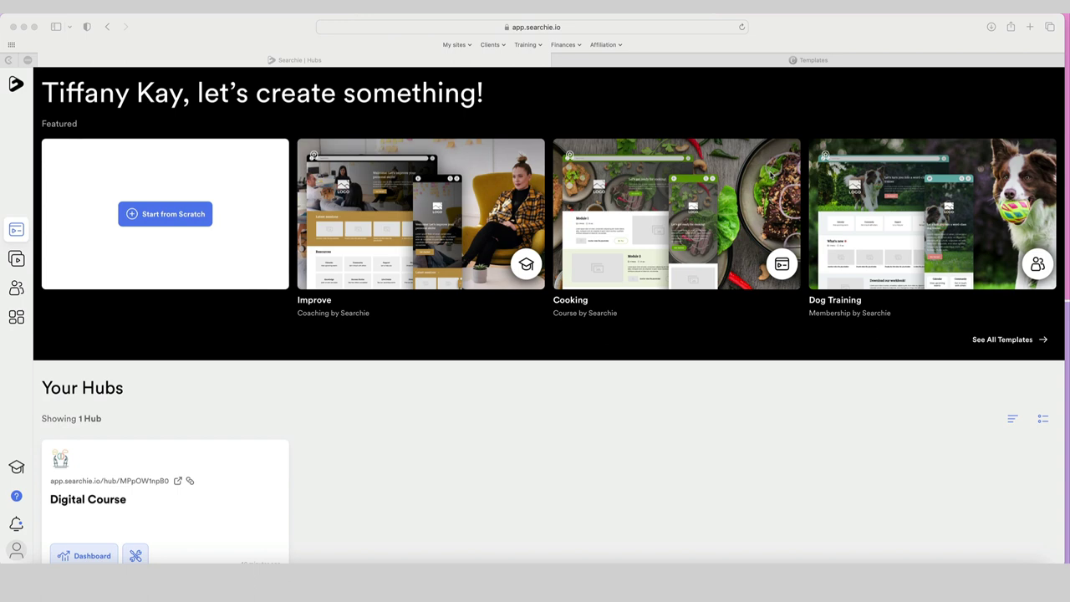
Go to the Digital Course hub's dashboard and launch its editor via Customize.
{"action": "scroll", "coordinate": [750, 433], "scroll_direction": "down", "scroll_amount": 2}
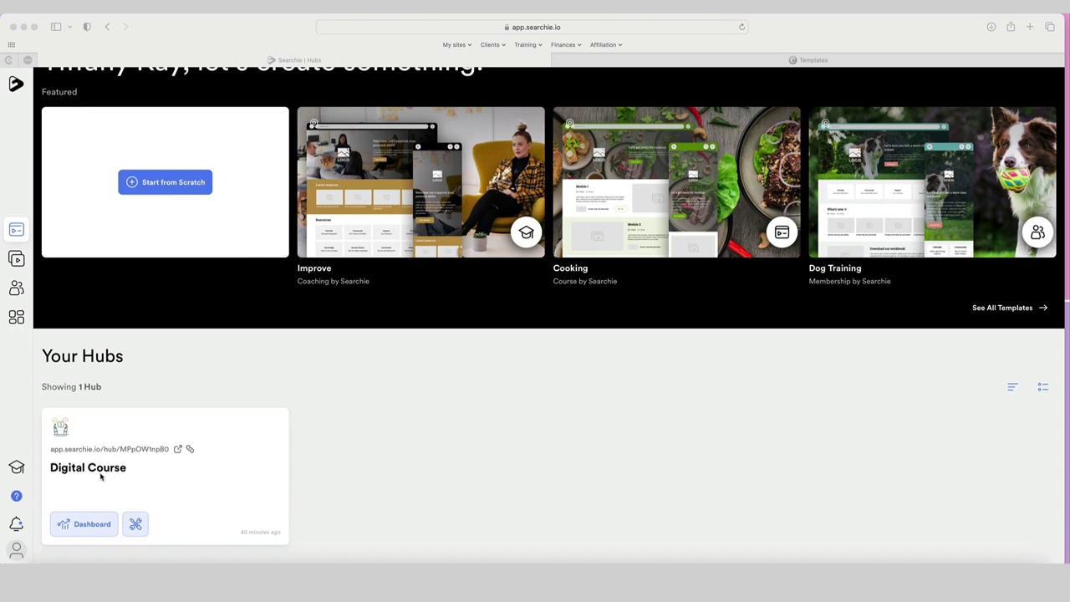
{"action": "left_click", "coordinate": [92, 525]}
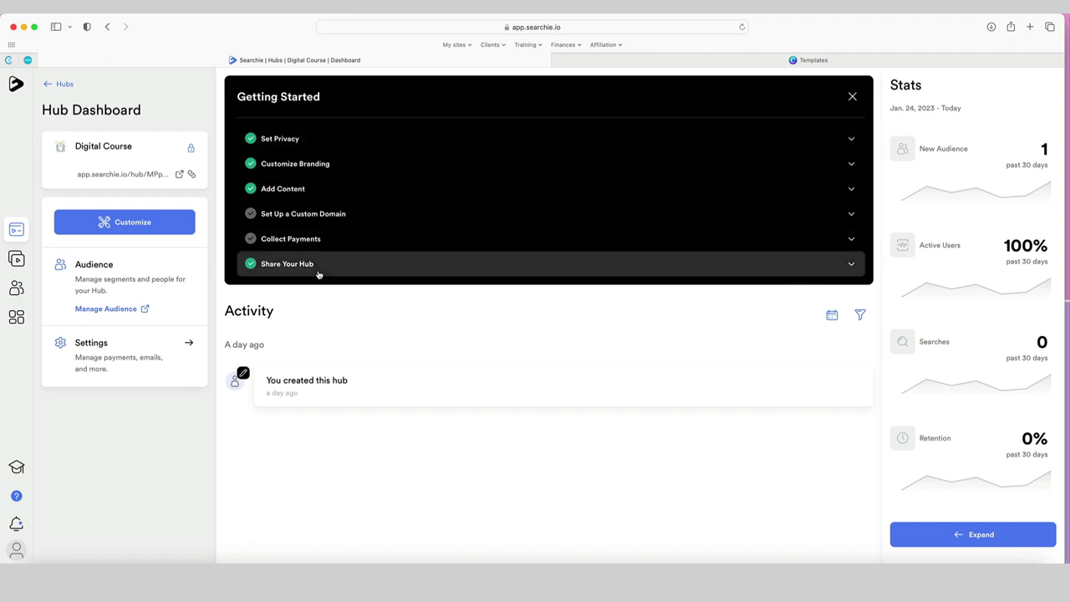
{"action": "left_click", "coordinate": [118, 223]}
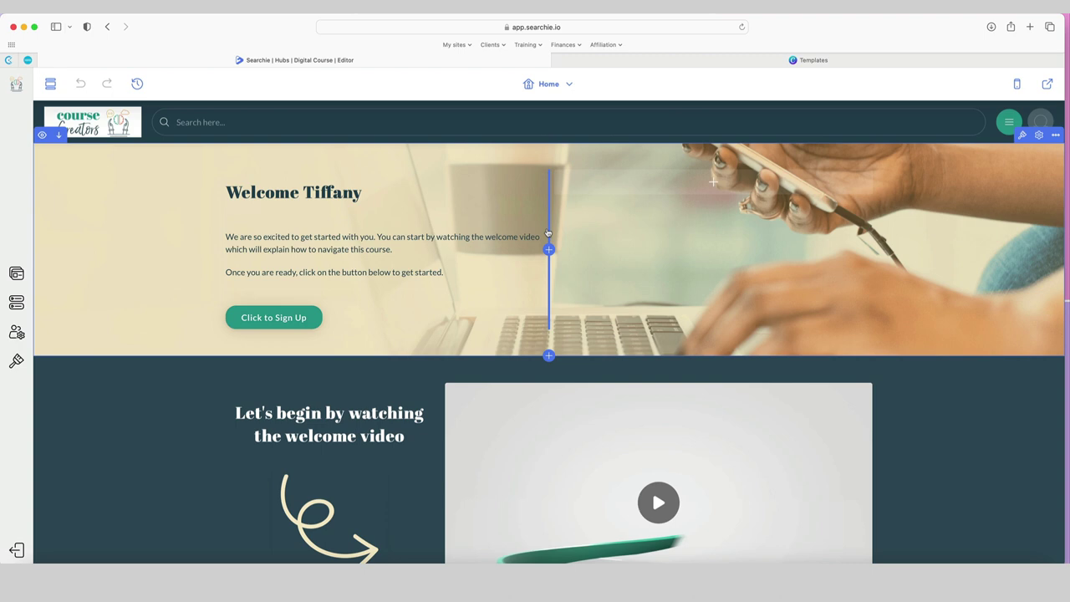
Scroll through the Digital Course Home page in the editor, then exit to the Hub Dashboard.
{"action": "scroll", "coordinate": [718, 246], "scroll_direction": "down", "scroll_amount": 3}
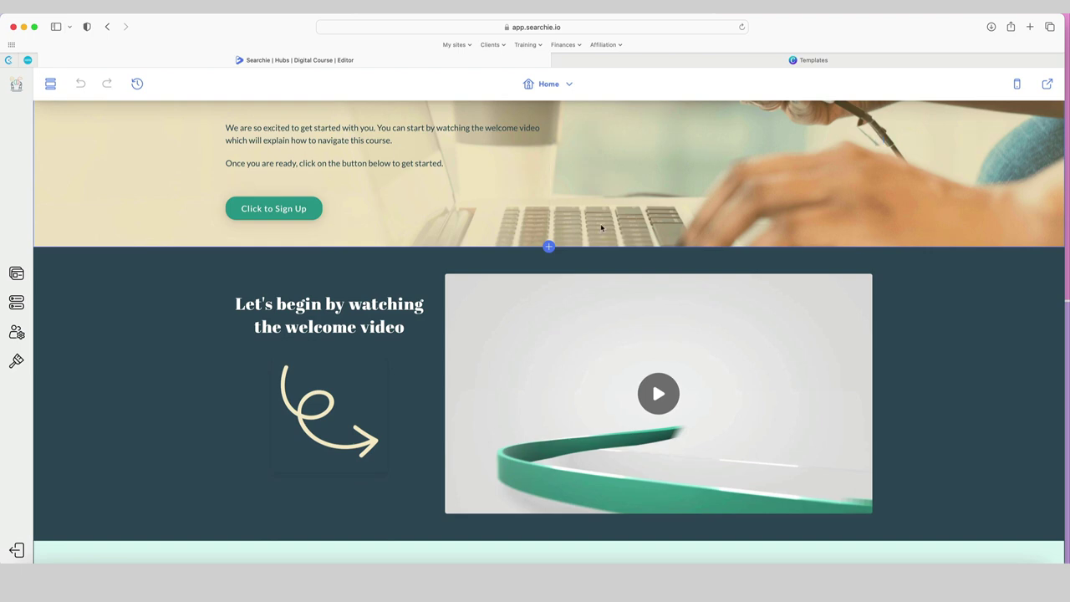
{"action": "scroll", "coordinate": [601, 228], "scroll_direction": "down", "scroll_amount": 9}
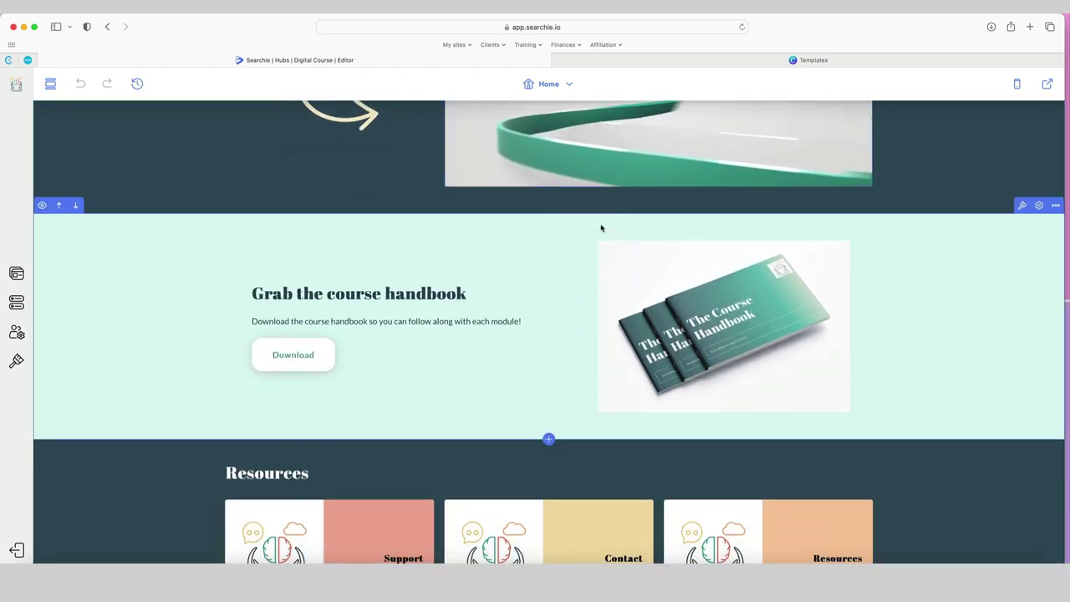
{"action": "scroll", "coordinate": [600, 228], "scroll_direction": "down", "scroll_amount": 14}
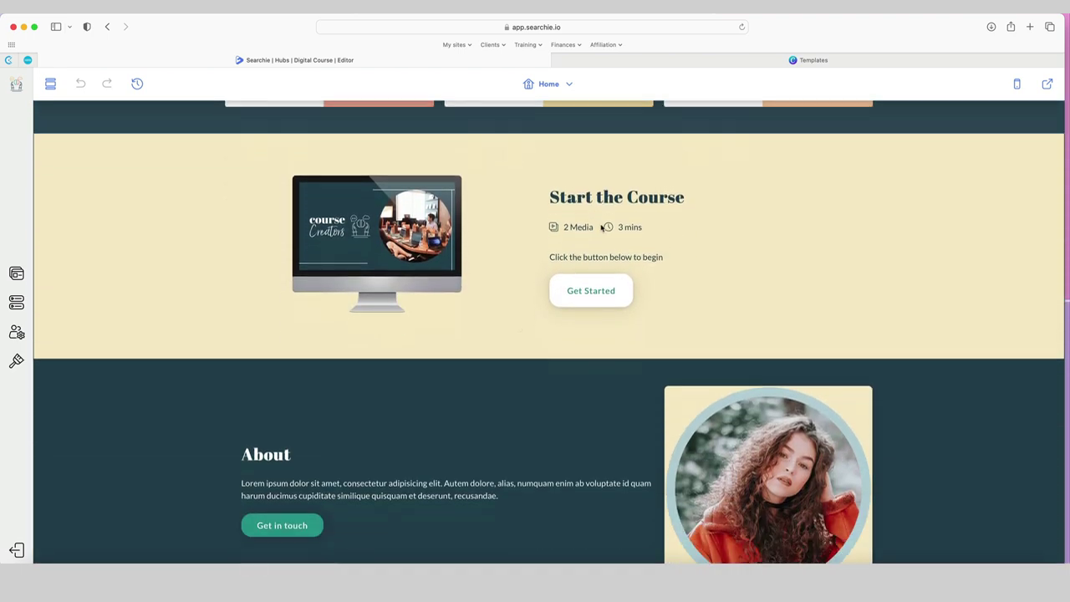
{"action": "scroll", "coordinate": [601, 227], "scroll_direction": "down", "scroll_amount": 1}
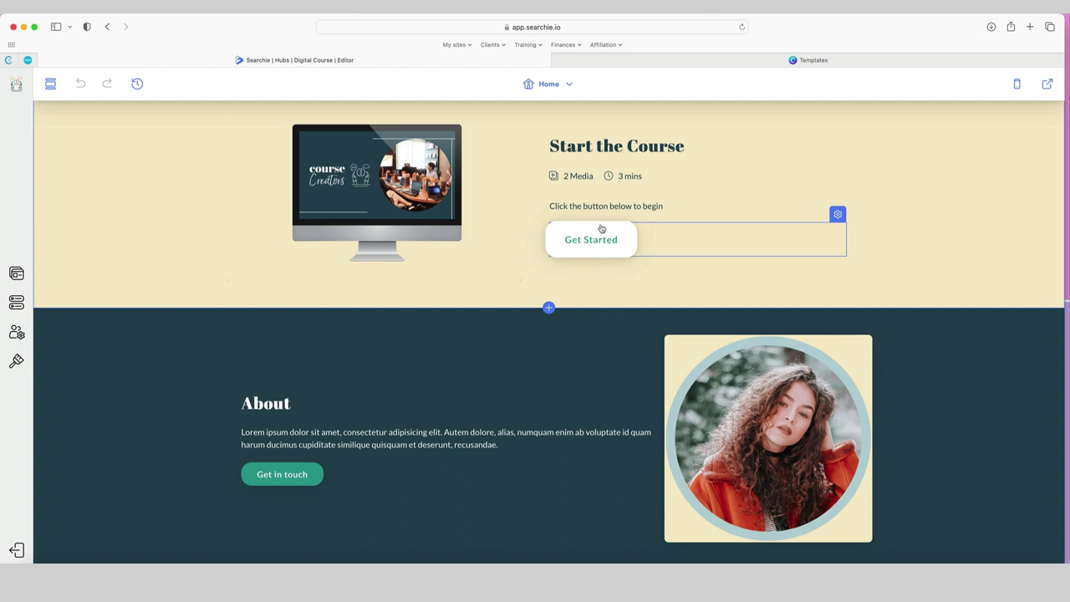
{"action": "scroll", "coordinate": [741, 137], "scroll_direction": "down", "scroll_amount": 3}
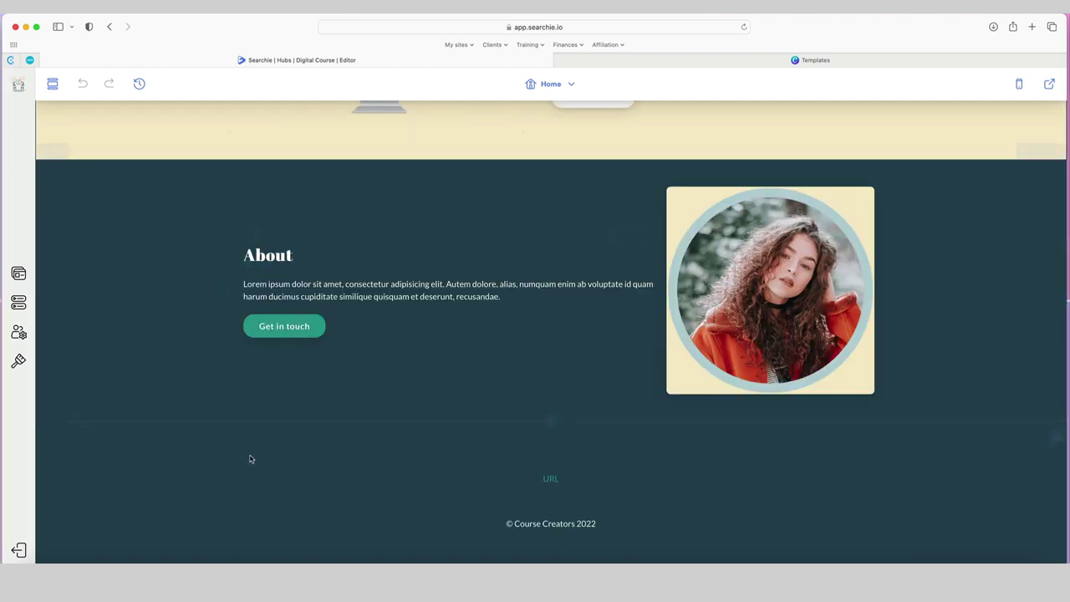
{"action": "left_click", "coordinate": [19, 550]}
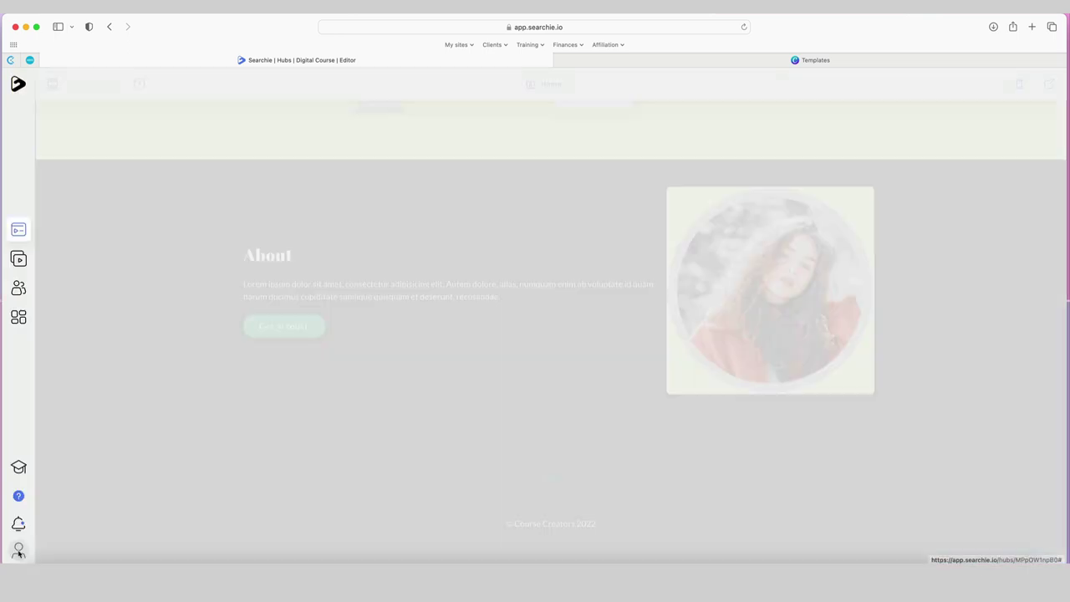
From the Hubs list, browse the Hub Templates gallery and choose Start from Scratch.
{"action": "left_click", "coordinate": [19, 230]}
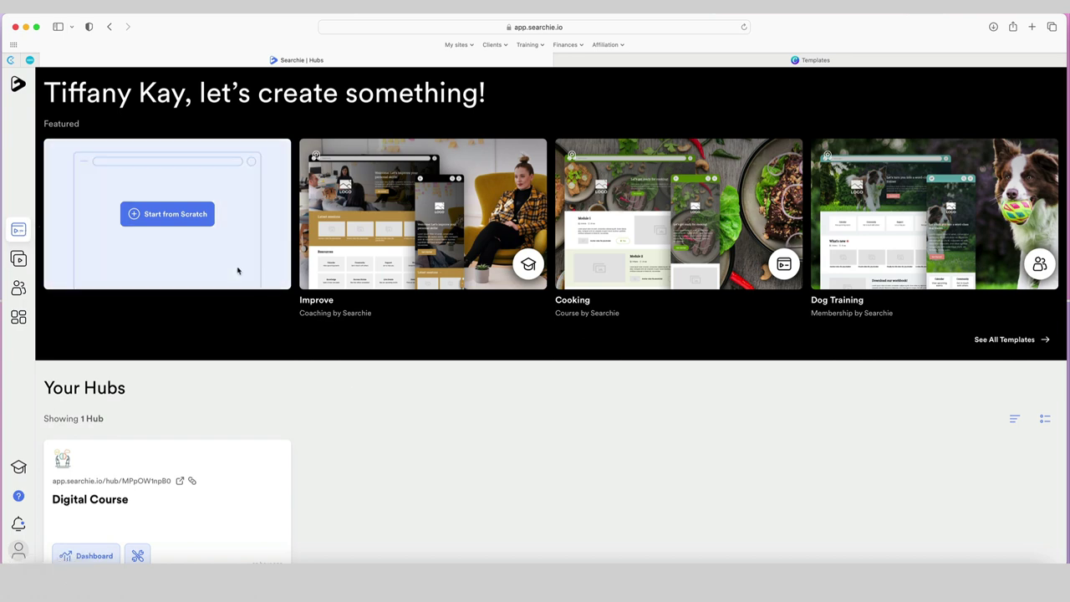
{"action": "mouse_move", "coordinate": [711, 230]}
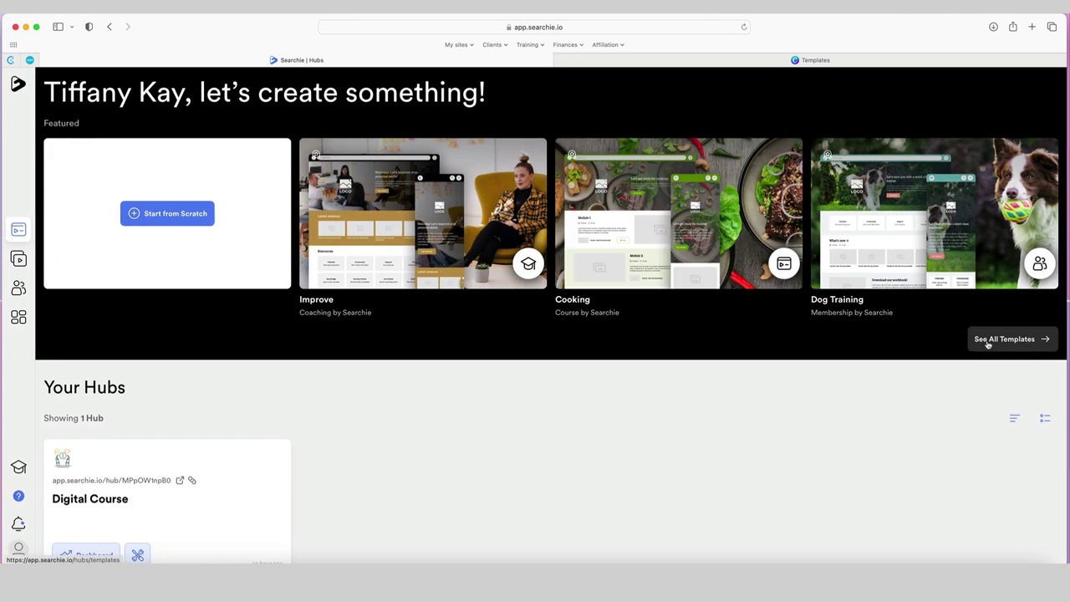
{"action": "left_click", "coordinate": [1003, 340]}
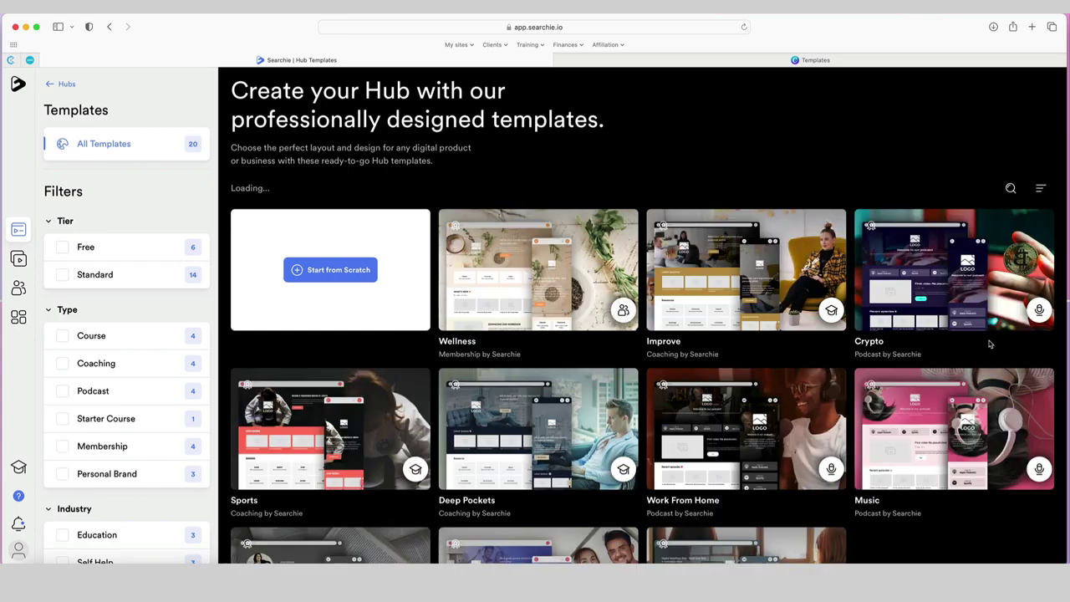
{"action": "scroll", "coordinate": [669, 358], "scroll_direction": "down", "scroll_amount": 5}
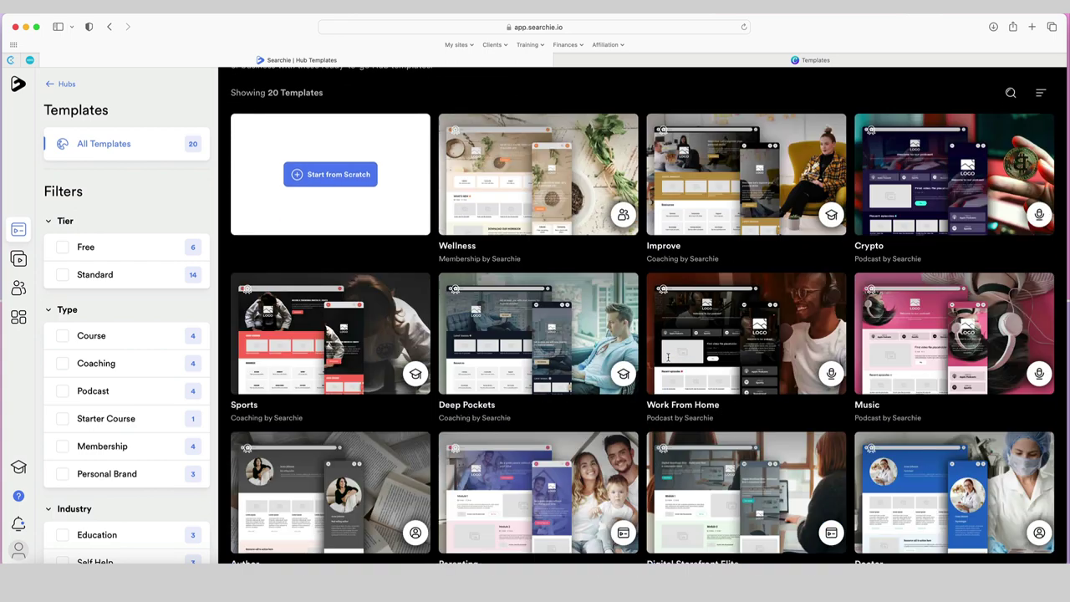
{"action": "scroll", "coordinate": [669, 358], "scroll_direction": "down", "scroll_amount": 5}
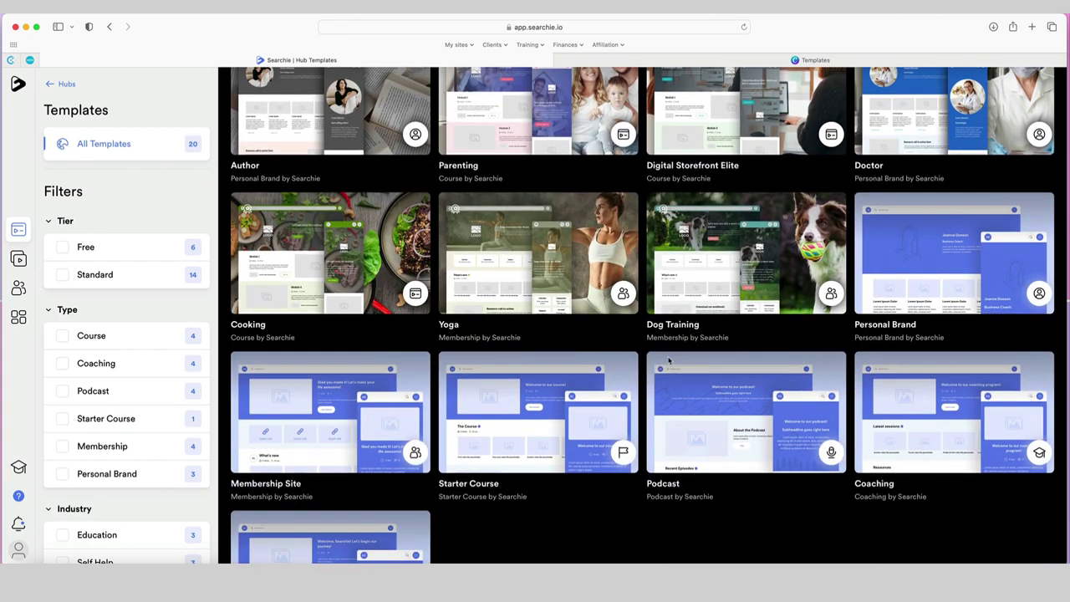
{"action": "scroll", "coordinate": [669, 360], "scroll_direction": "up", "scroll_amount": 10}
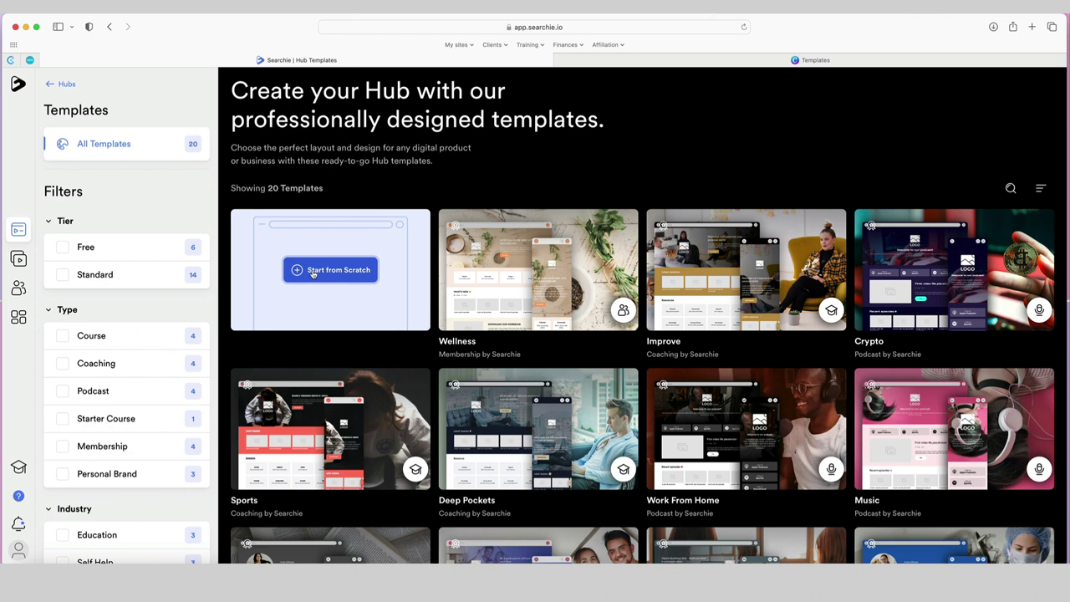
{"action": "left_click", "coordinate": [312, 274]}
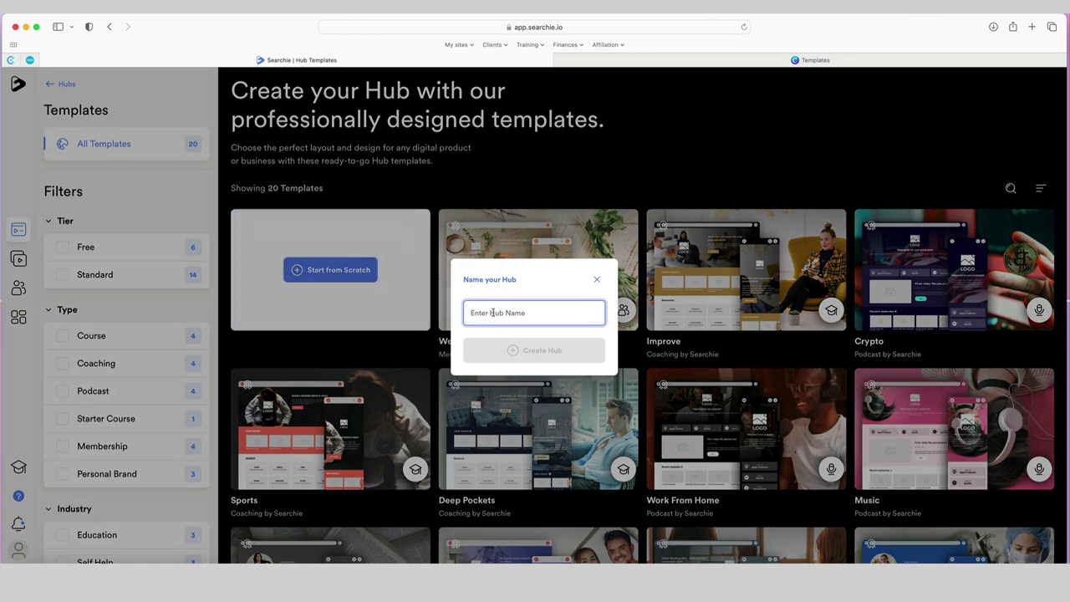
Name the new hub 'Digital Course 2' and create it.
{"action": "type", "text": "Digital "}
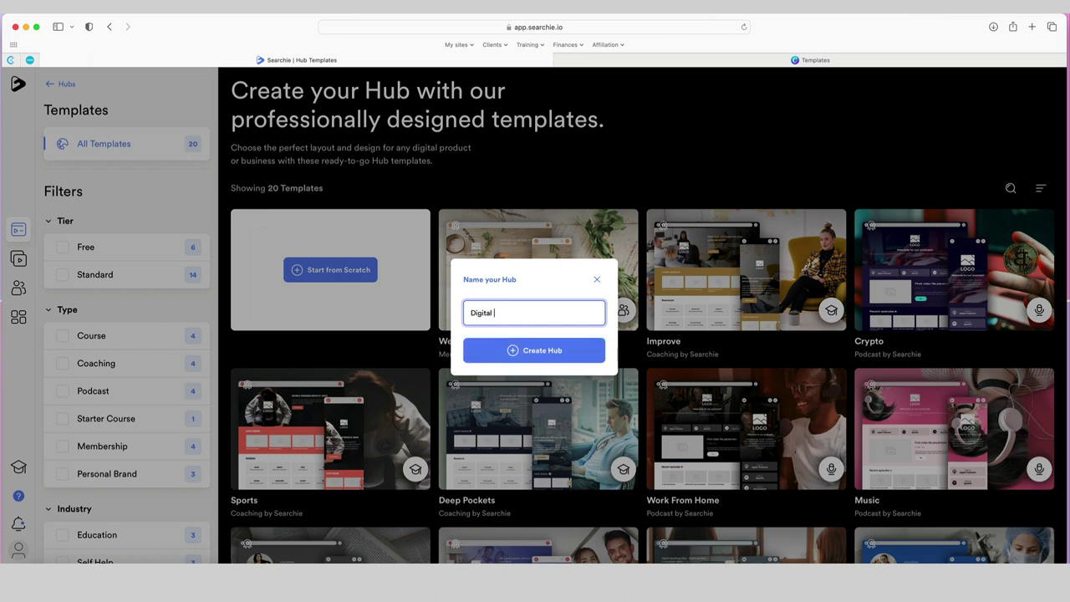
{"action": "type", "text": "Course 2"}
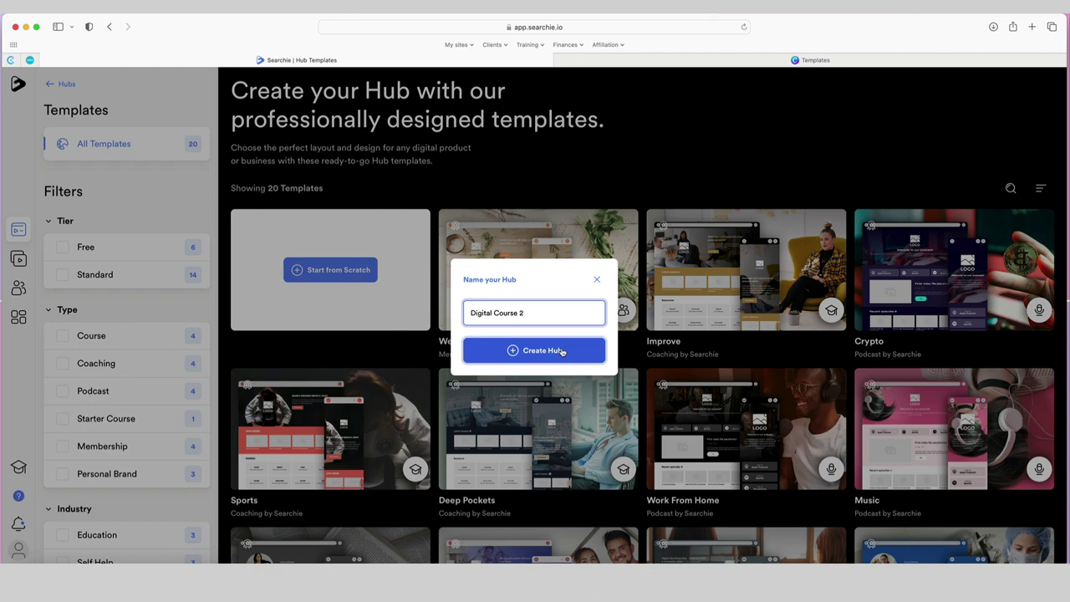
{"action": "left_click", "coordinate": [562, 352]}
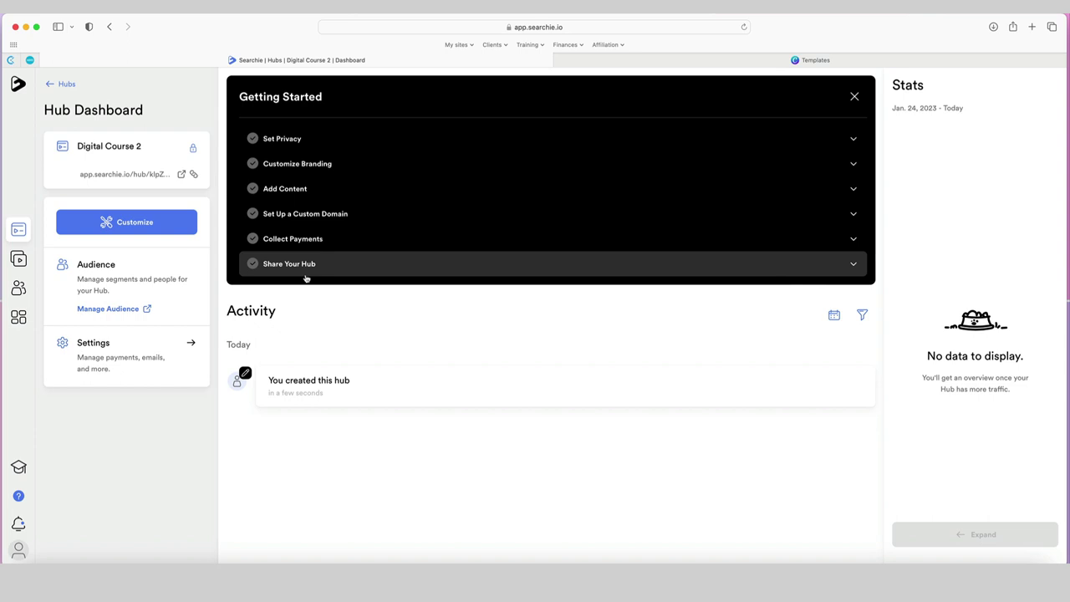
Keep the hub Private in Privacy Options, then expand the Customize Branding step.
{"action": "left_click", "coordinate": [298, 142]}
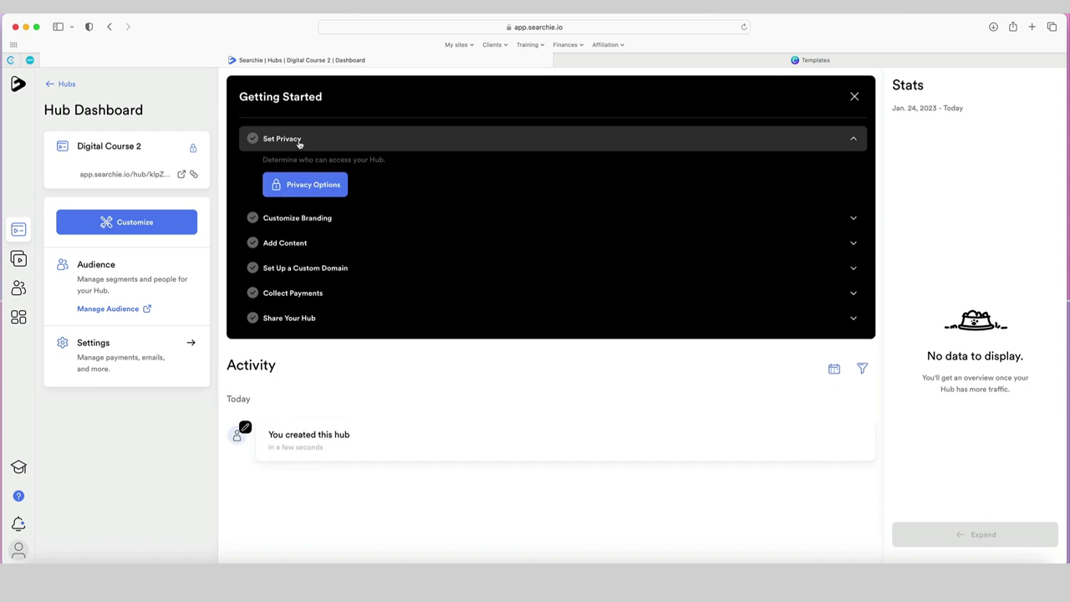
{"action": "left_click", "coordinate": [294, 189]}
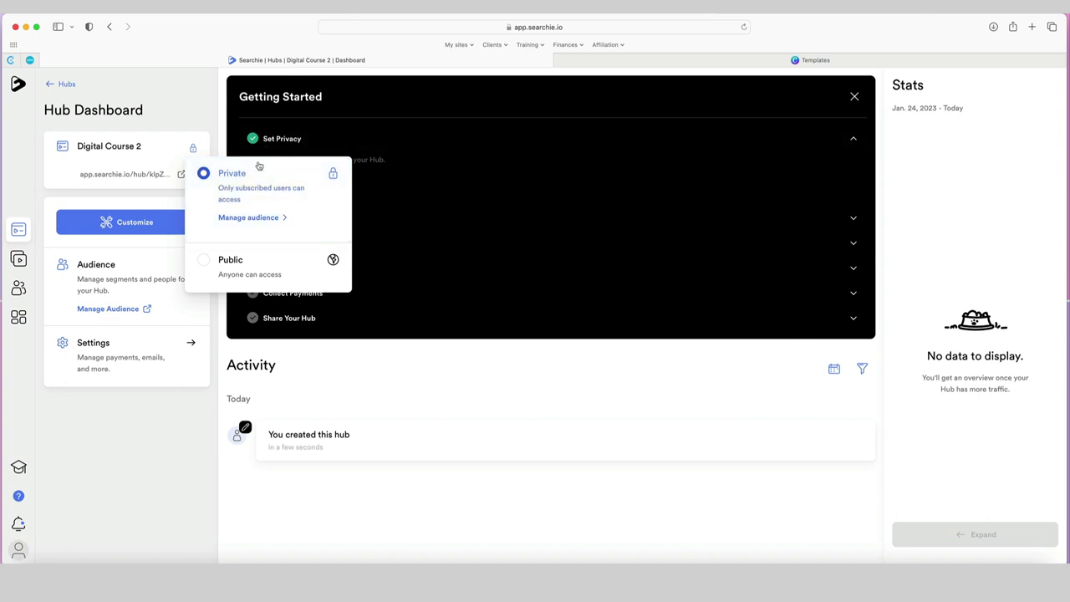
{"action": "left_click", "coordinate": [506, 180]}
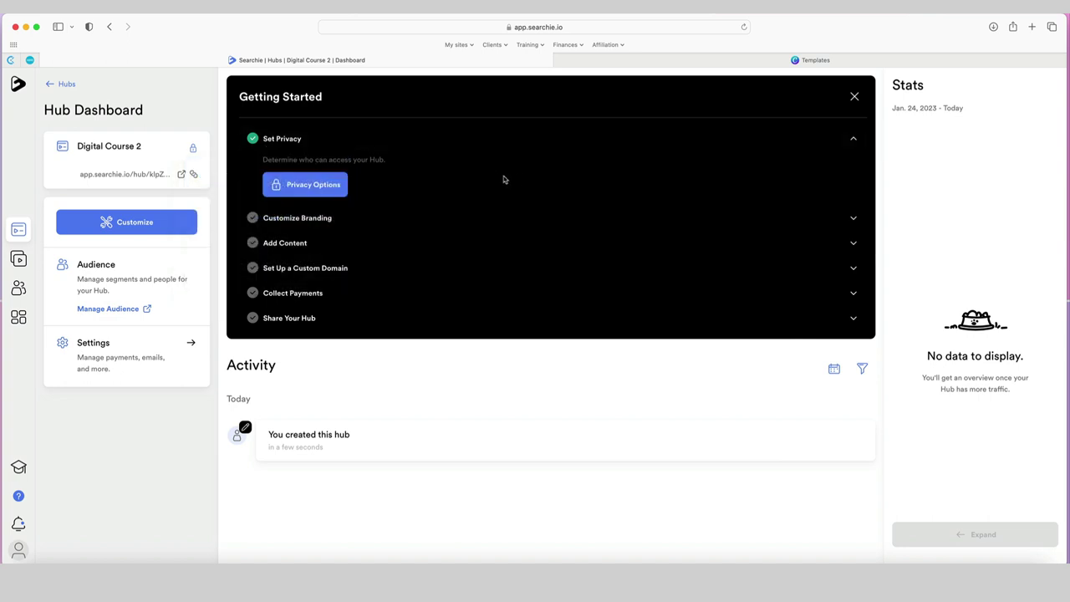
{"action": "left_click", "coordinate": [280, 219]}
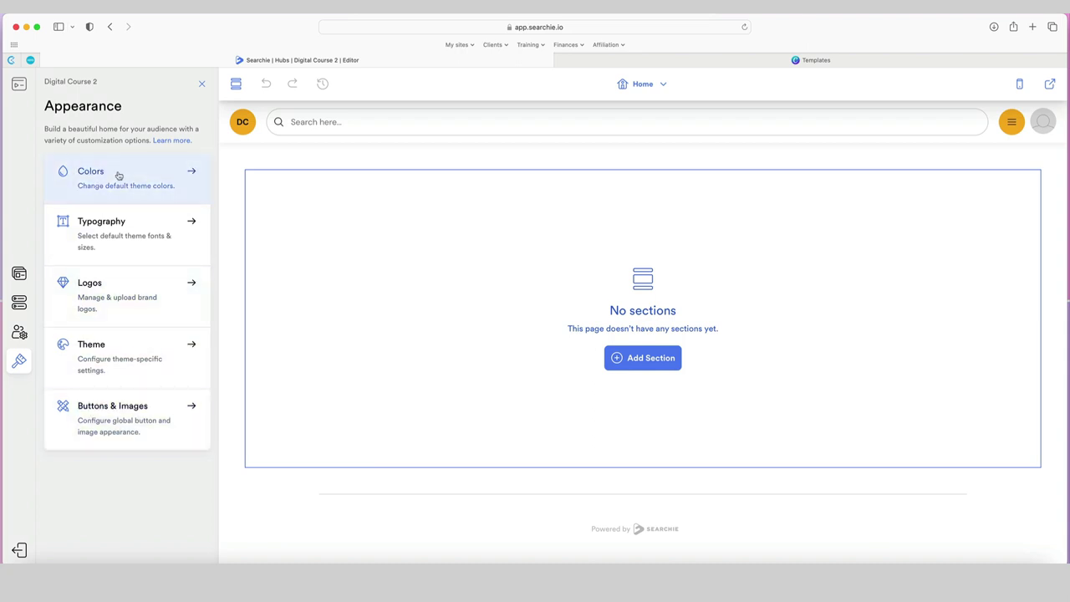
Choose Colors in the Appearance panel.
{"action": "left_click", "coordinate": [119, 175]}
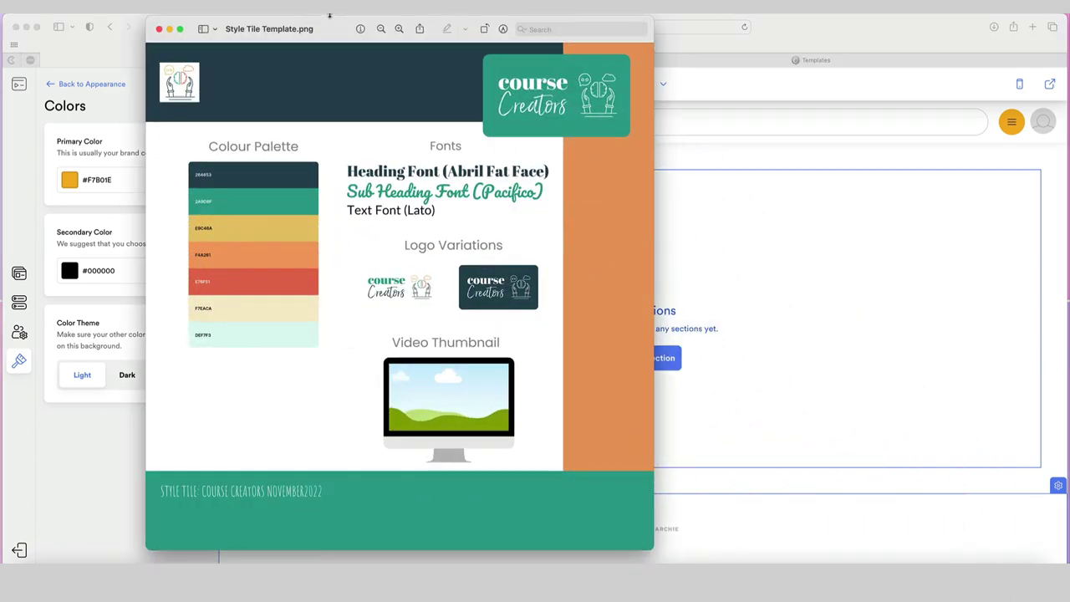
{"action": "left_click_drag", "start_coordinate": [330, 28], "coordinate": [361, 28]}
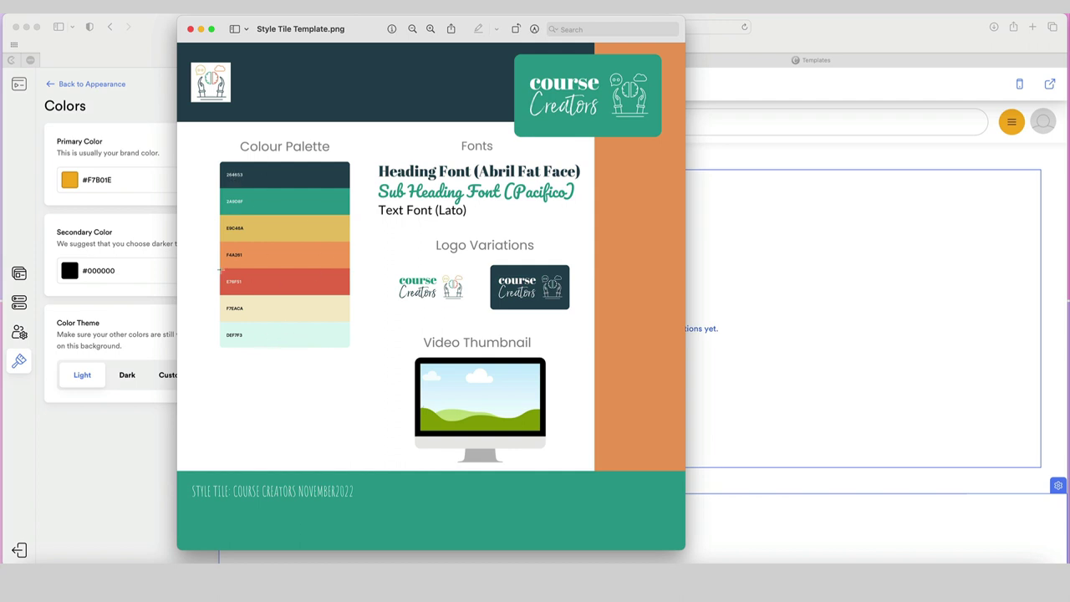
{"action": "left_click", "coordinate": [200, 29]}
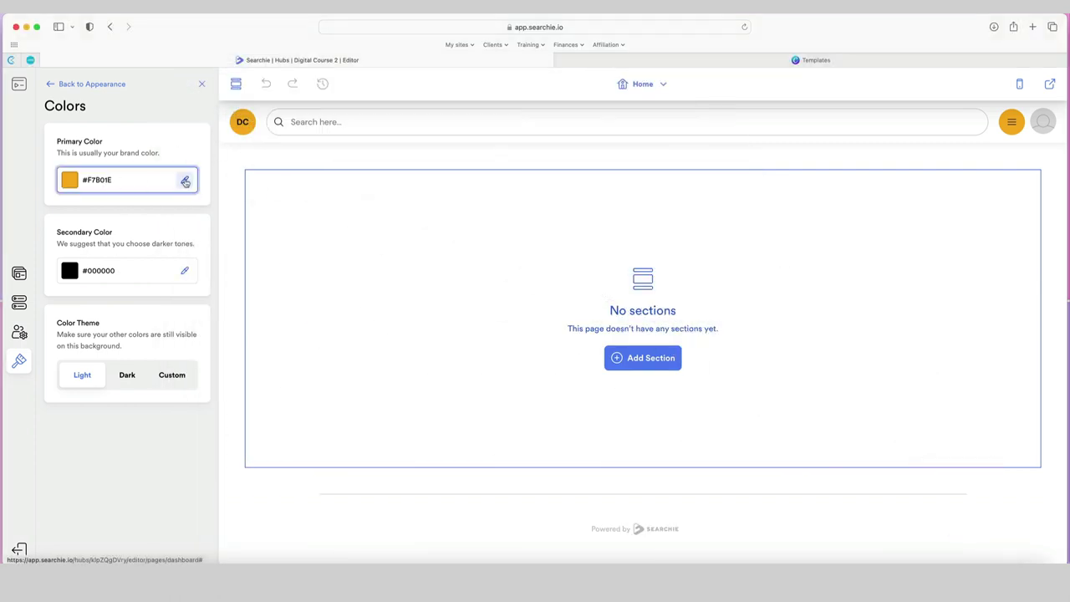
Change the primary colour hex from F7B01E to 2A9D8F.
{"action": "left_click", "coordinate": [186, 182]}
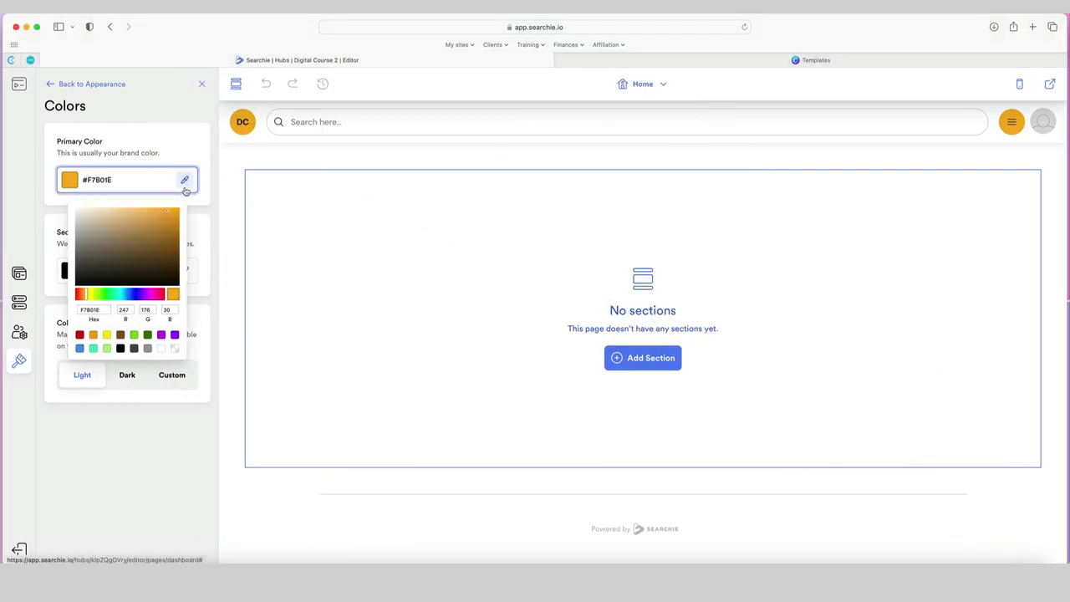
{"action": "left_click_drag", "start_coordinate": [103, 311], "coordinate": [76, 313]}
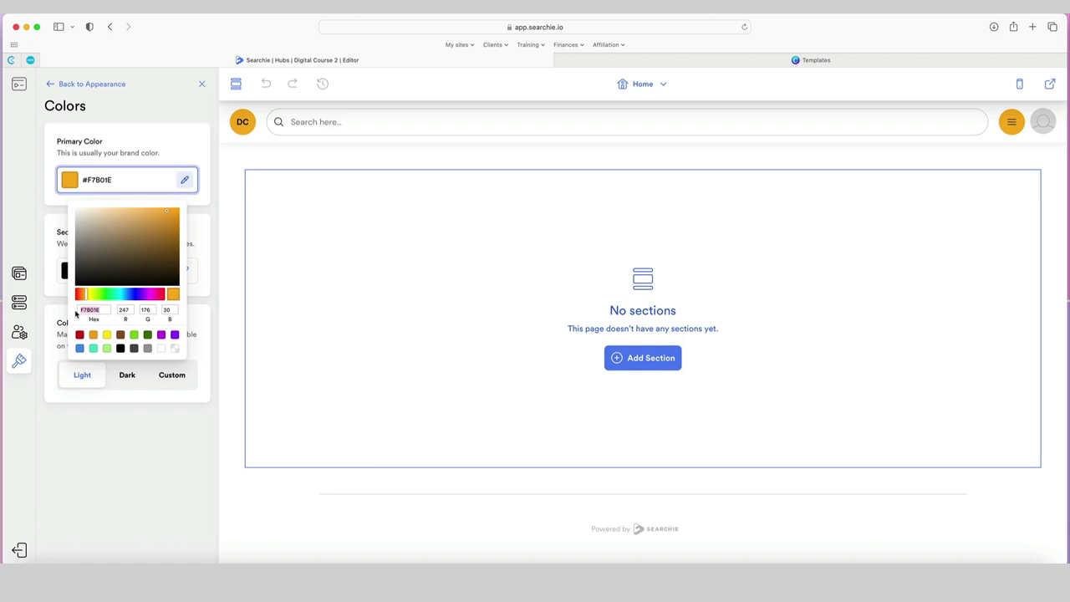
{"action": "type", "text": "2a9d8f"}
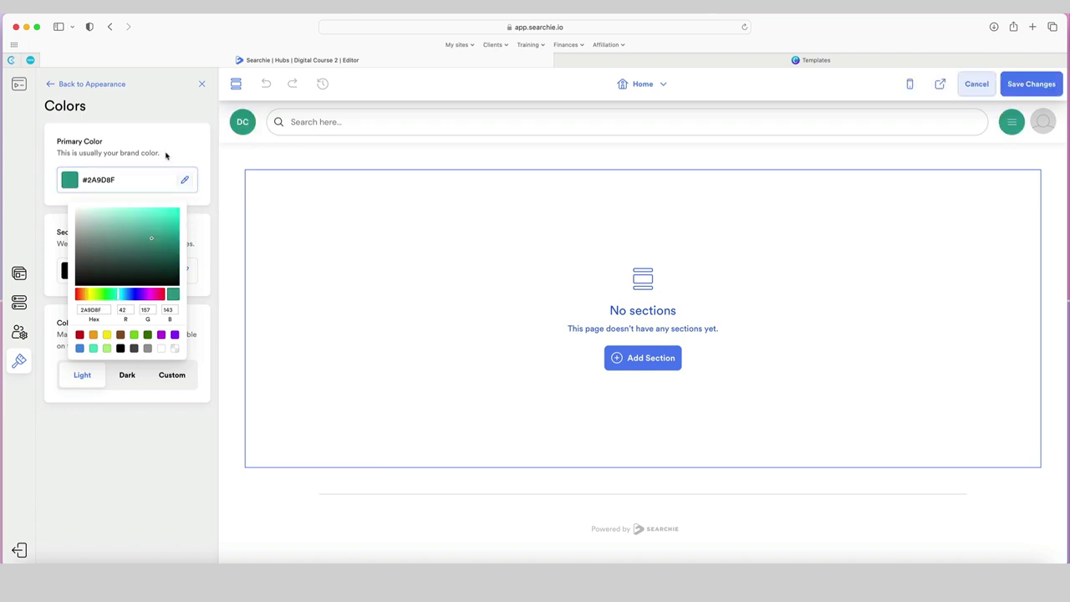
{"action": "left_click", "coordinate": [187, 121]}
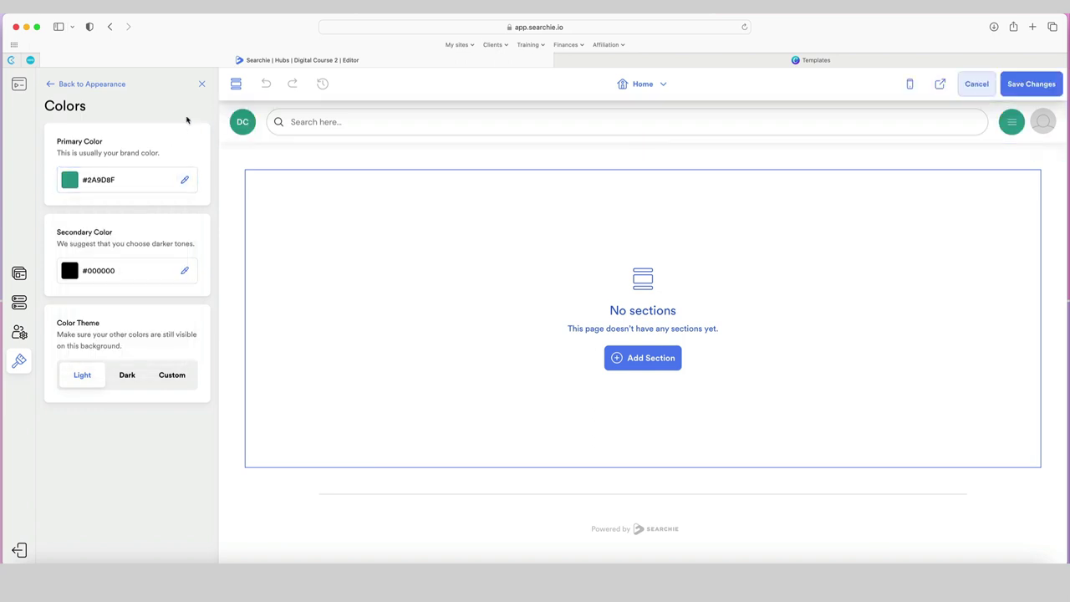
Change the secondary colour hex from 000000 to 264653.
{"action": "left_click", "coordinate": [184, 272]}
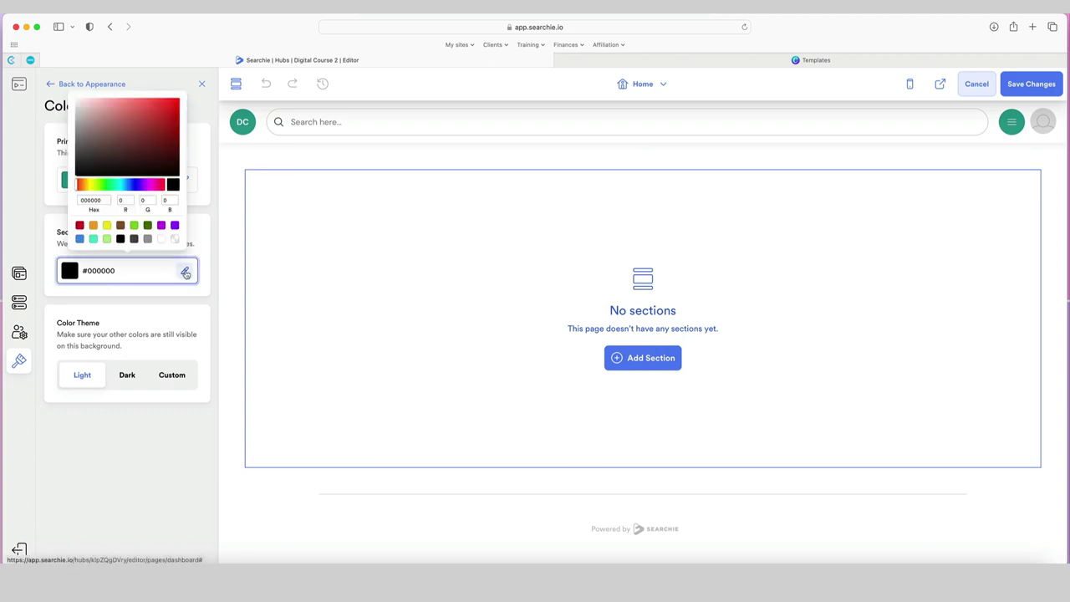
{"action": "left_click", "coordinate": [104, 205]}
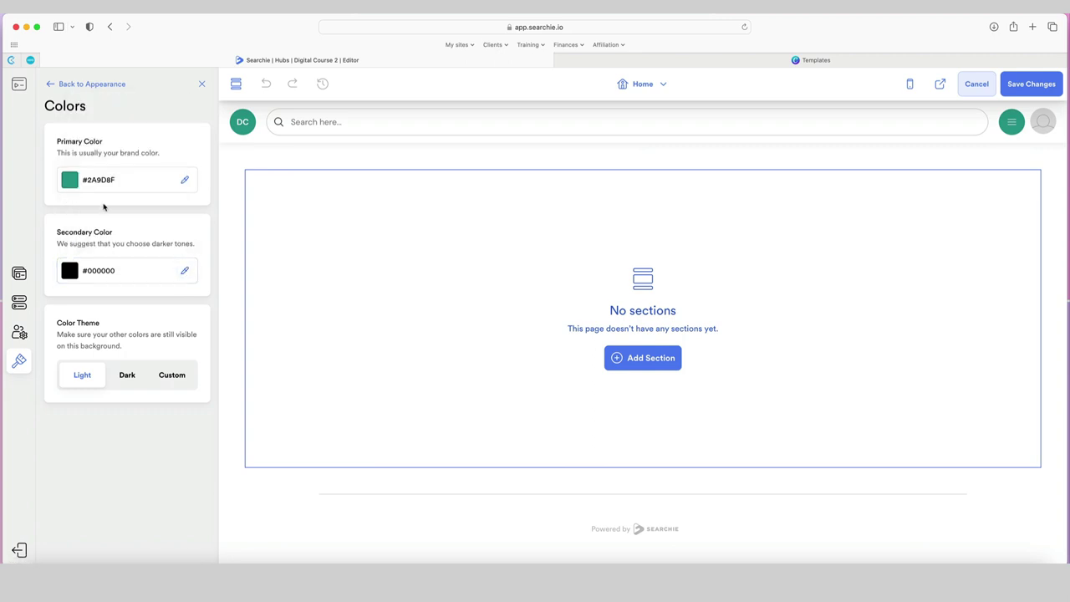
{"action": "left_click", "coordinate": [185, 271]}
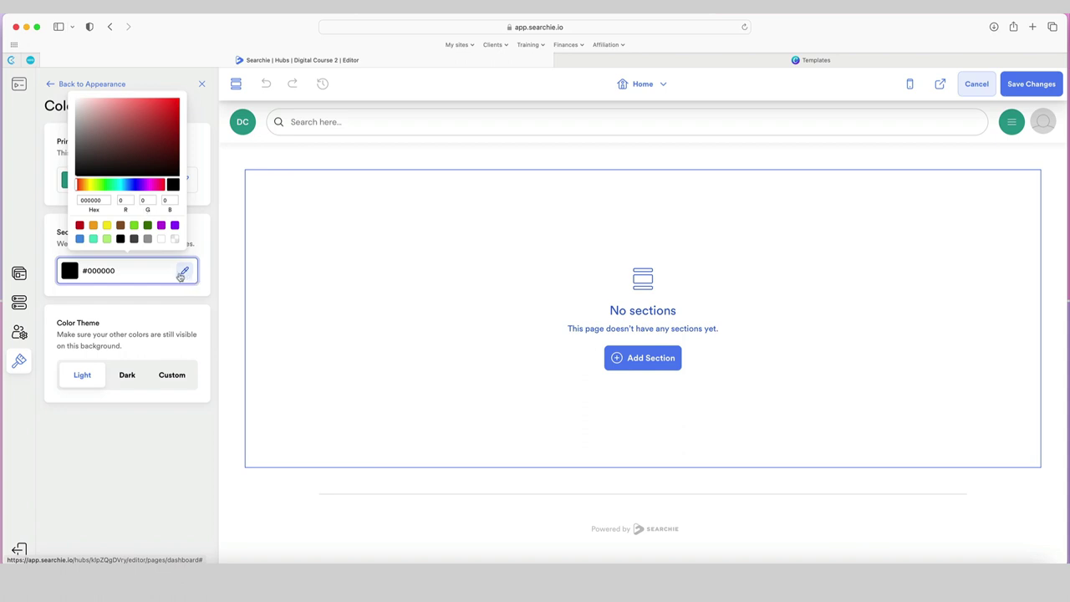
{"action": "left_click_drag", "start_coordinate": [100, 200], "coordinate": [76, 200]}
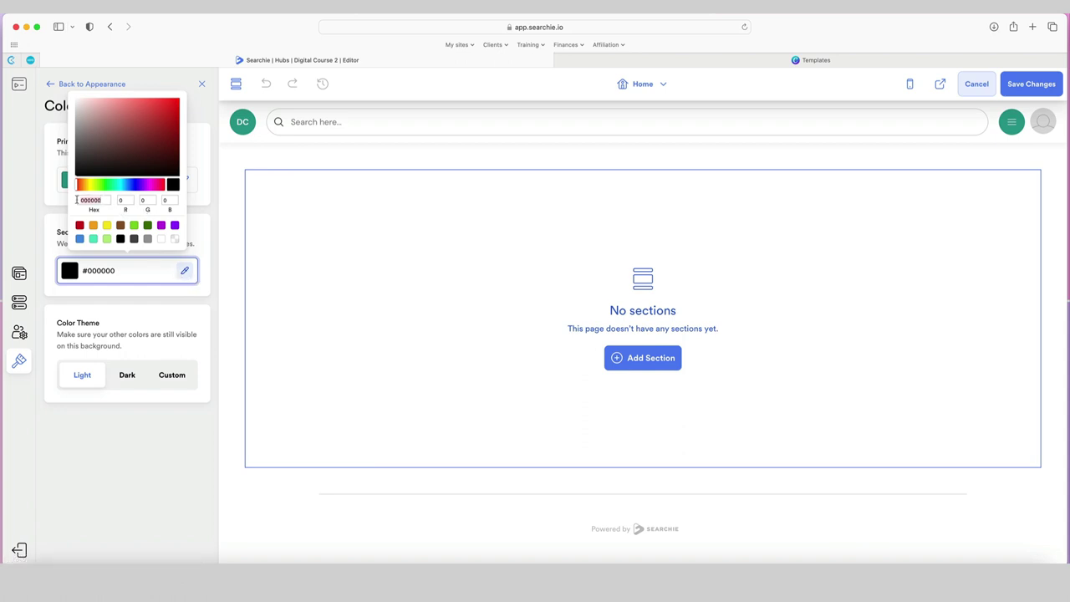
{"action": "key", "text": "BackSpace"}
{"action": "type", "text": "264653"}
{"action": "left_click", "coordinate": [101, 295]}
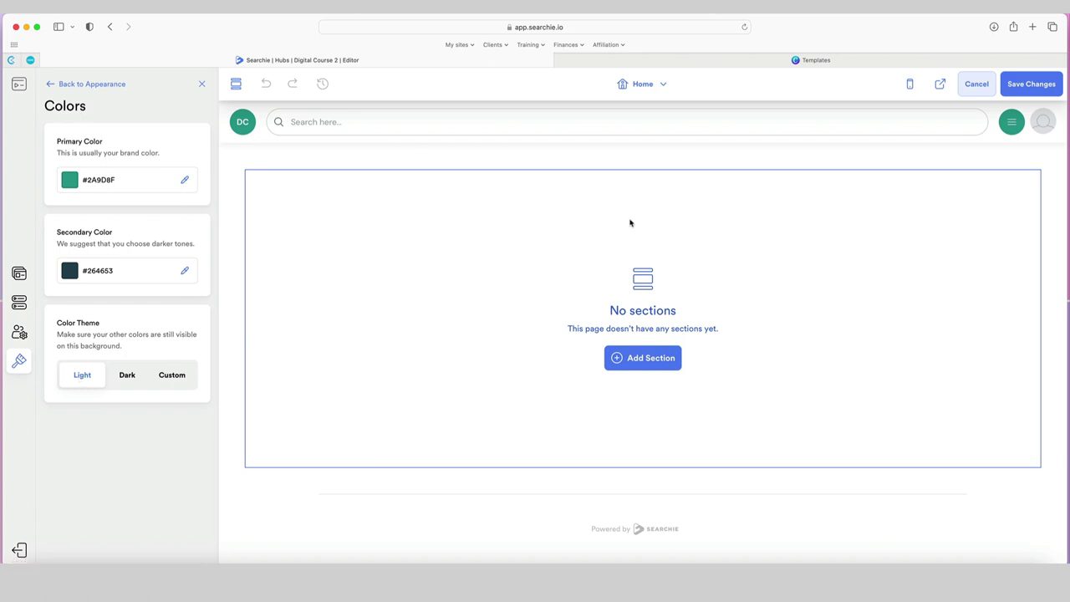
Try the Dark and Custom colour themes, settling on Dark for the Digital Course 2 hub.
{"action": "left_click", "coordinate": [127, 375]}
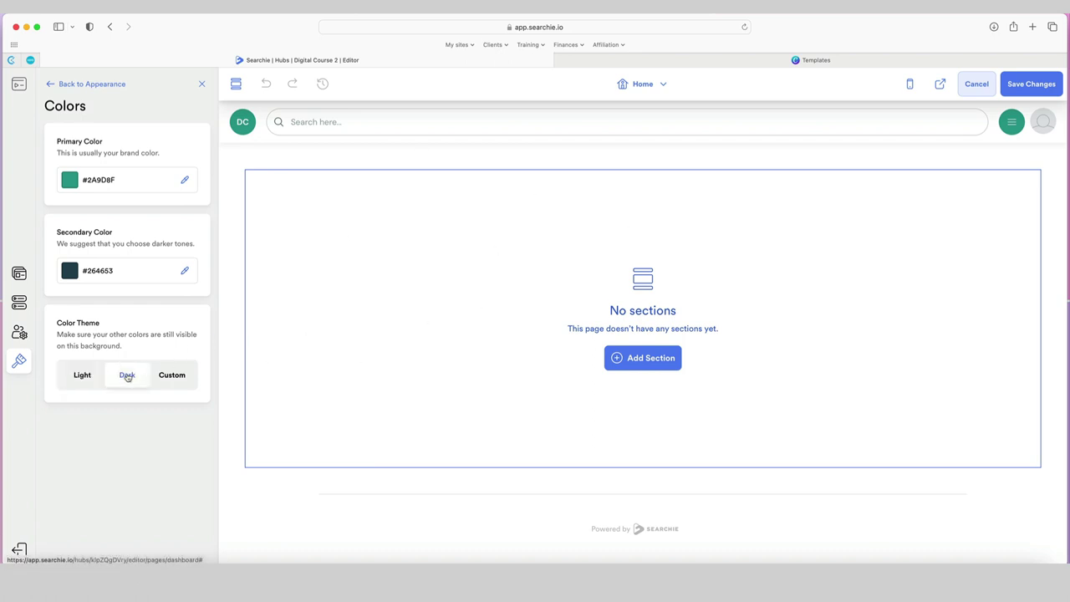
{"action": "left_click", "coordinate": [176, 376]}
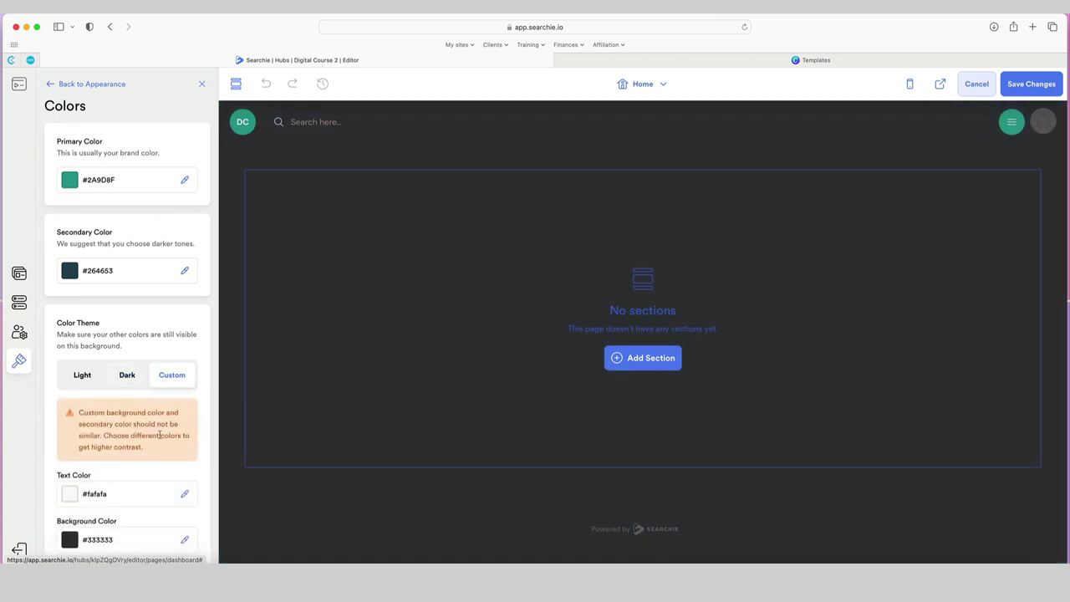
{"action": "scroll", "coordinate": [173, 376], "scroll_direction": "down", "scroll_amount": 1}
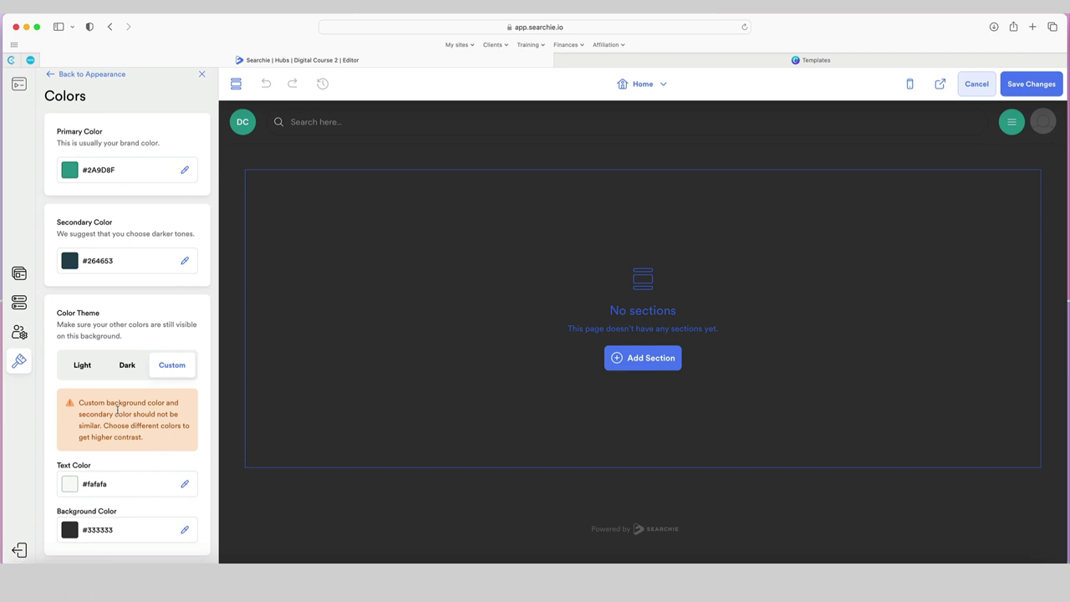
{"action": "left_click", "coordinate": [126, 364]}
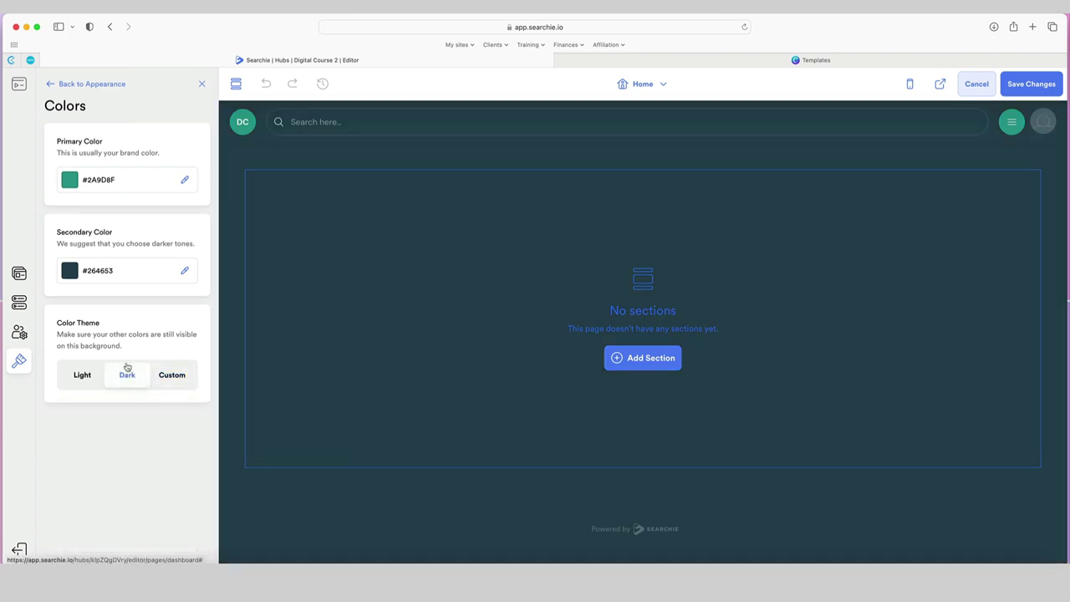
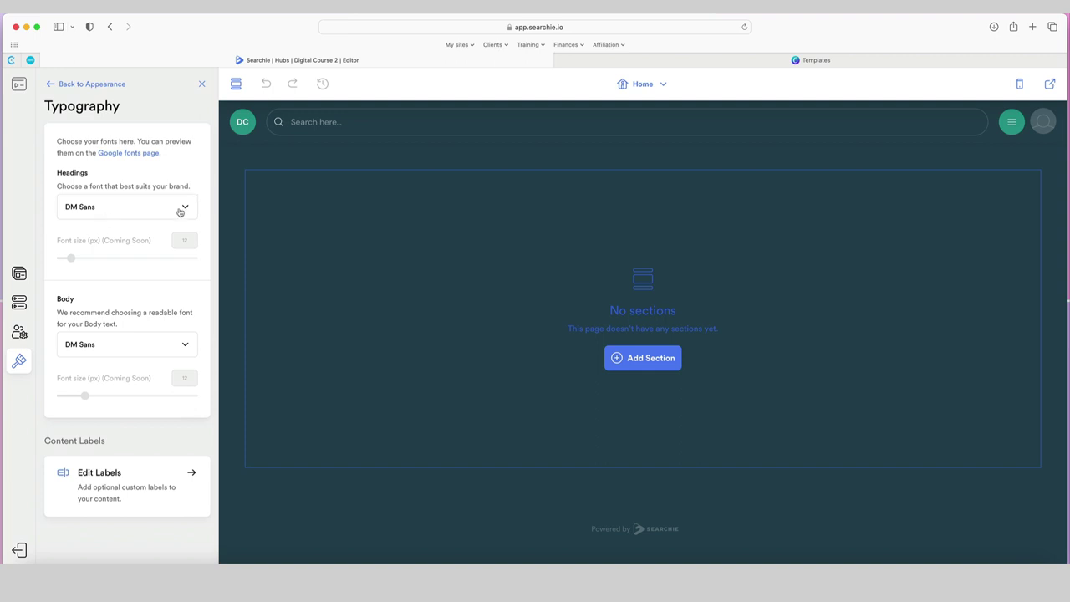
Set the hub's heading font to Abril Fatface and its body font to Lato.
{"action": "left_click", "coordinate": [181, 211]}
{"action": "left_click", "coordinate": [94, 253]}
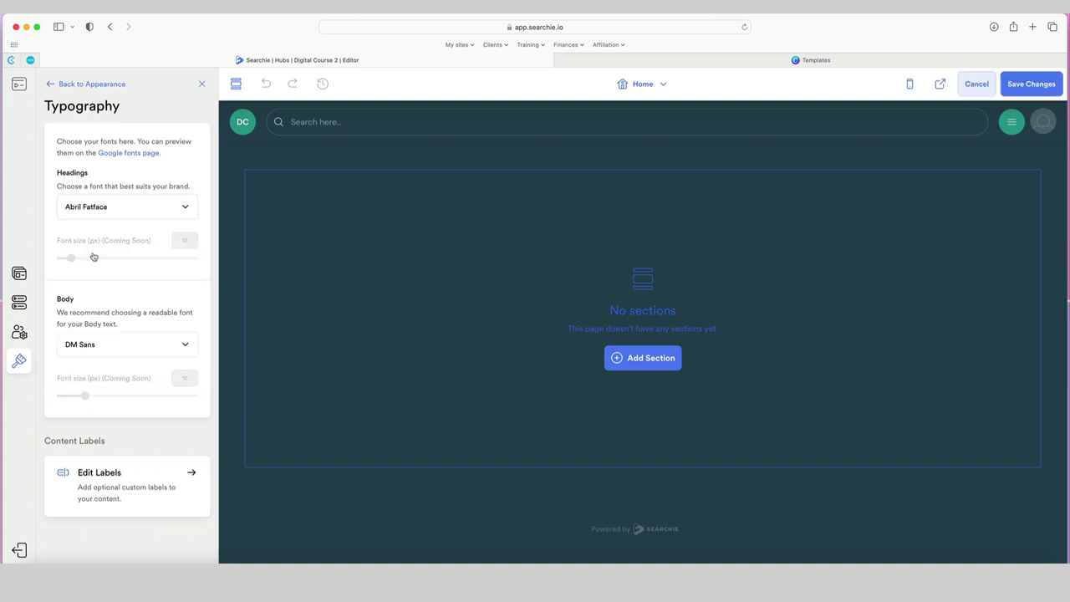
{"action": "left_click", "coordinate": [114, 346]}
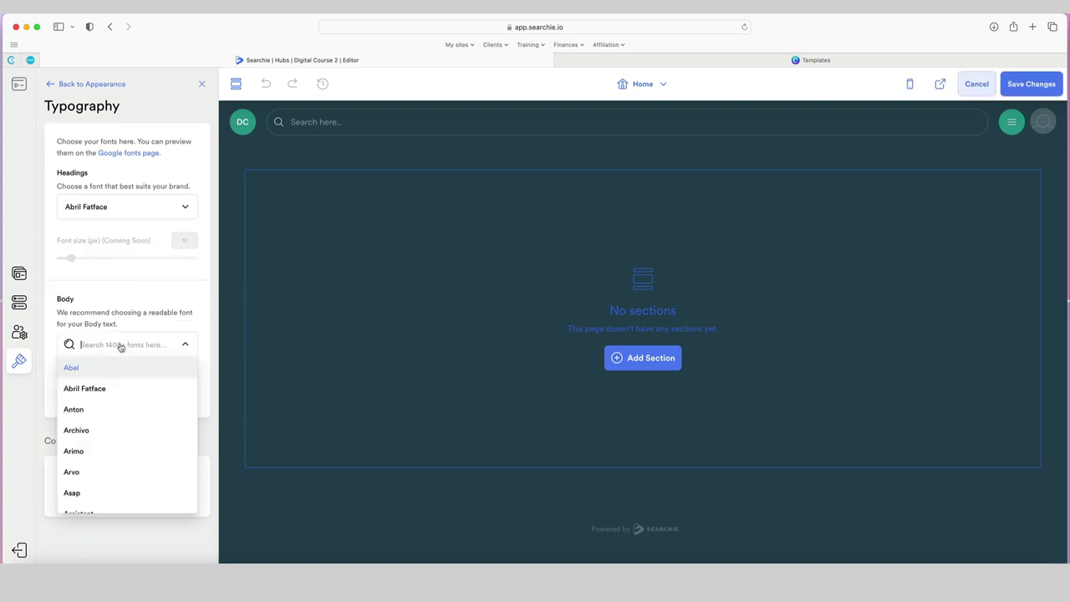
{"action": "type", "text": "lato"}
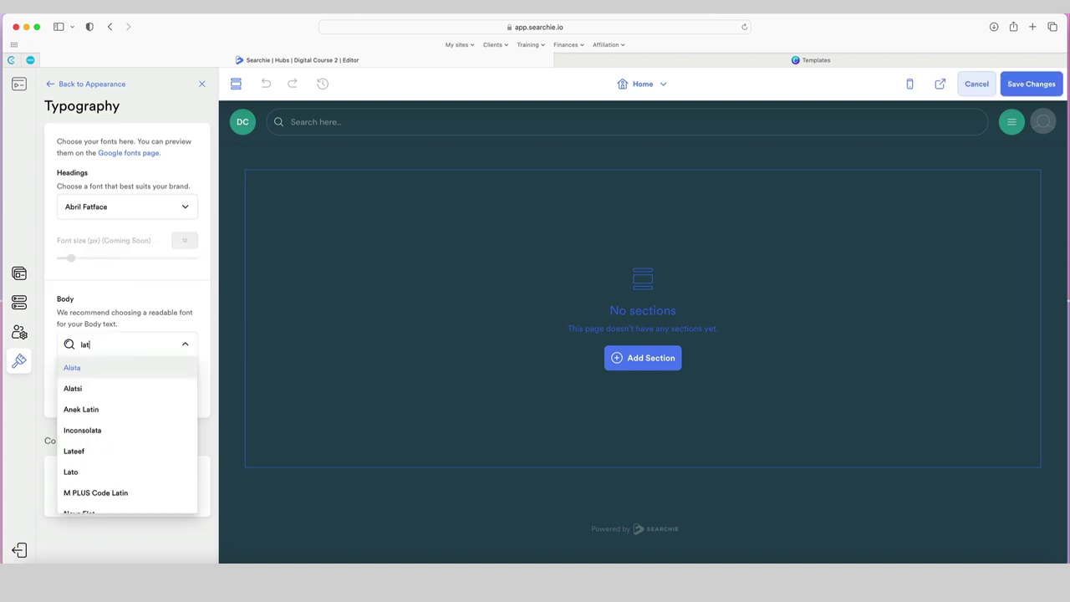
{"action": "left_click", "coordinate": [82, 369]}
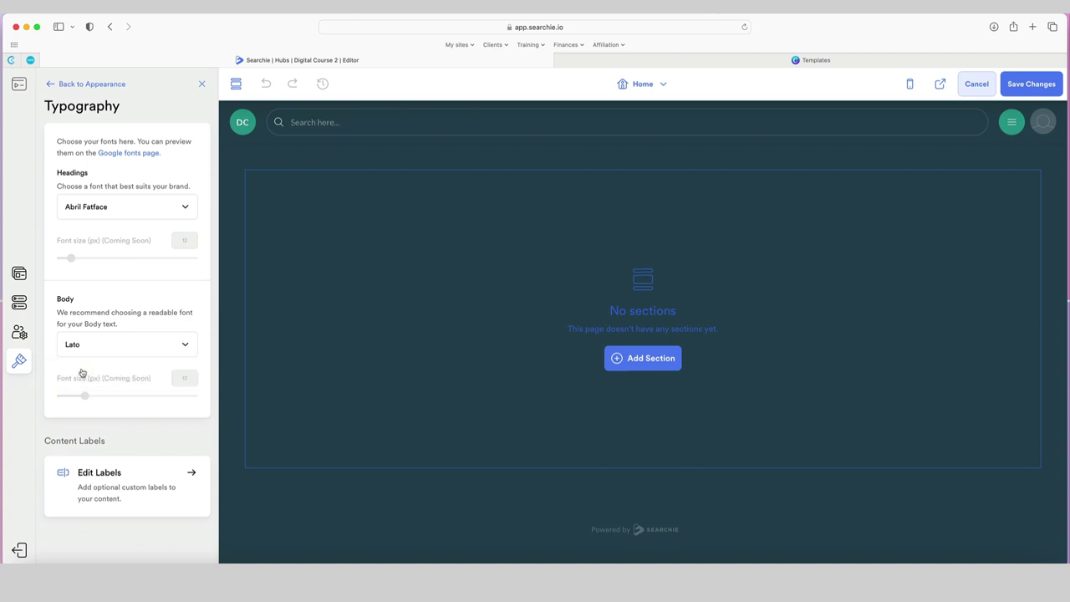
{"action": "left_click", "coordinate": [184, 345]}
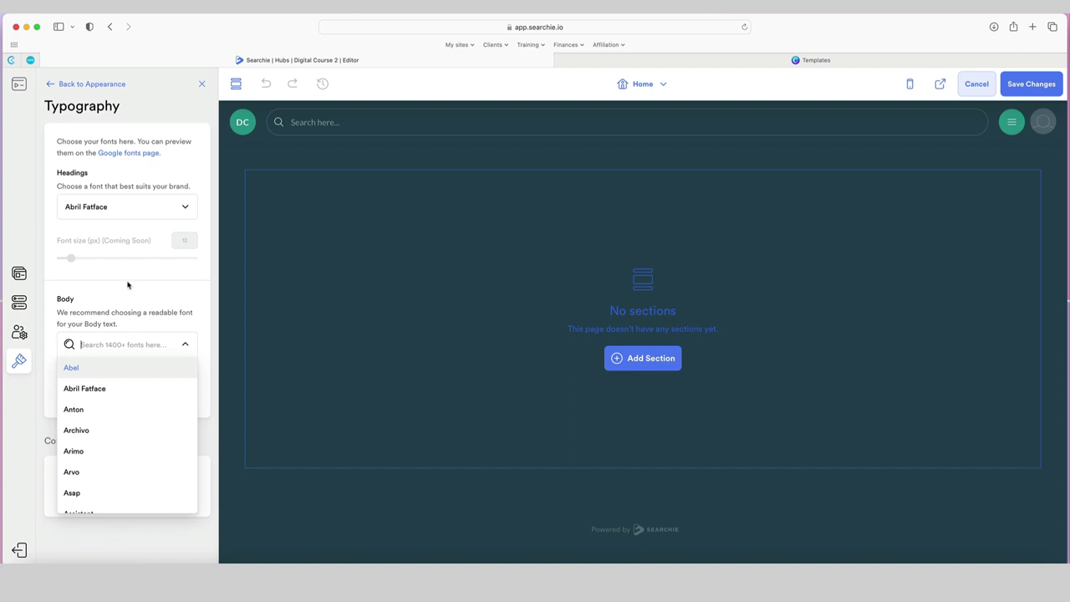
{"action": "left_click", "coordinate": [128, 285]}
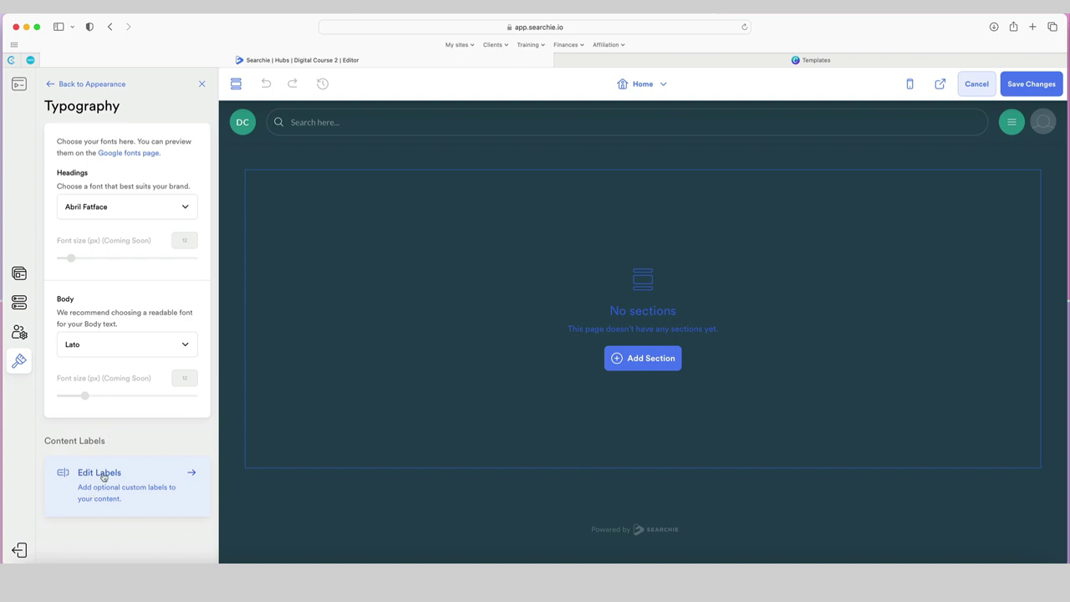
Open the custom content labels editor and review the Files singular and plural labels.
{"action": "left_click", "coordinate": [104, 476]}
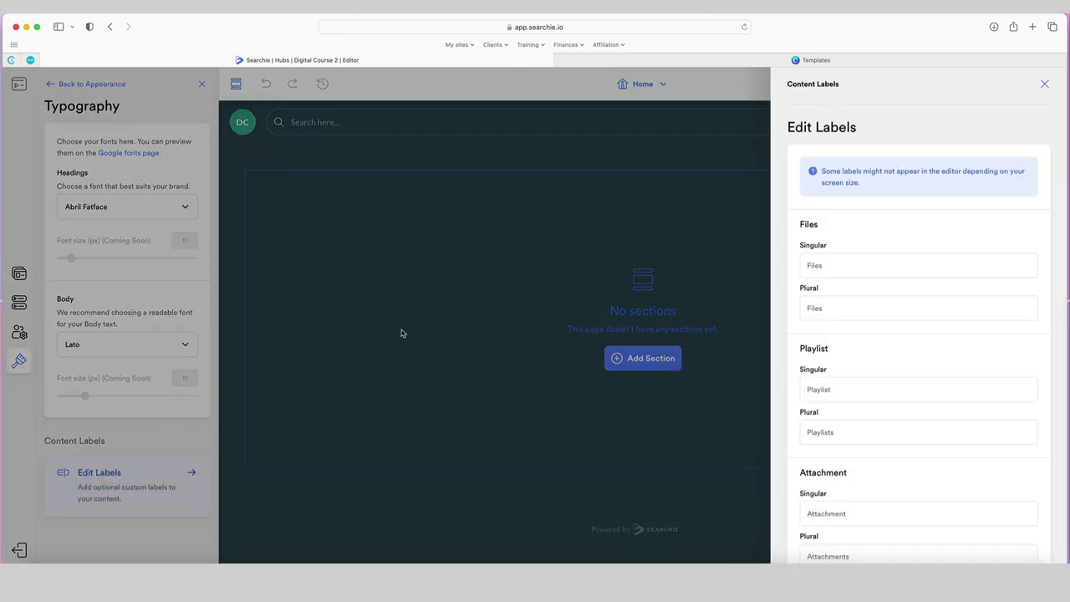
{"action": "left_click", "coordinate": [950, 276]}
{"action": "scroll", "coordinate": [950, 276], "scroll_direction": "down", "scroll_amount": 1}
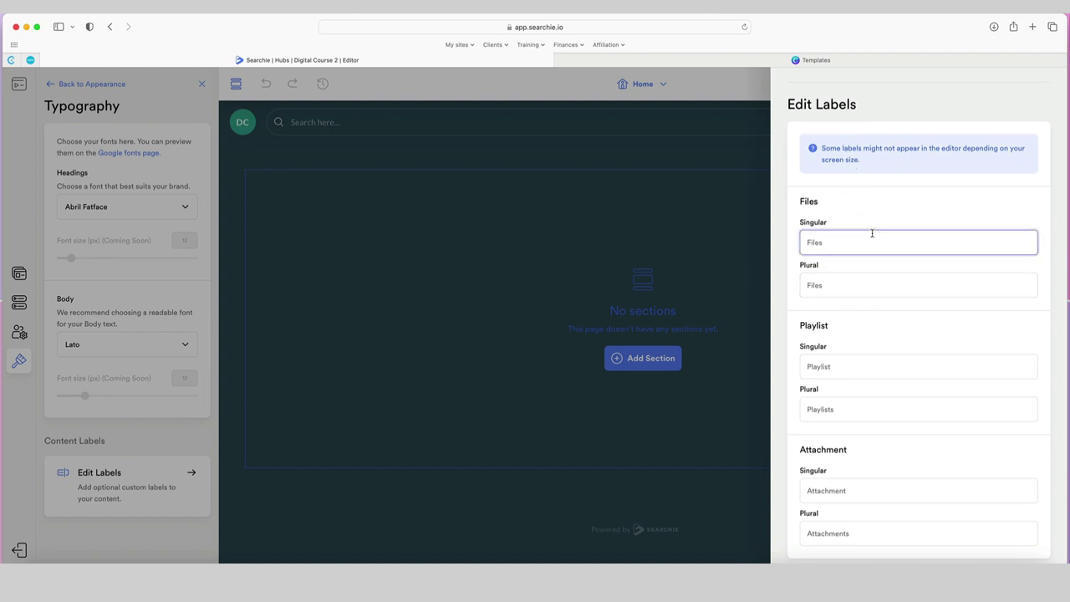
{"action": "left_click", "coordinate": [831, 240]}
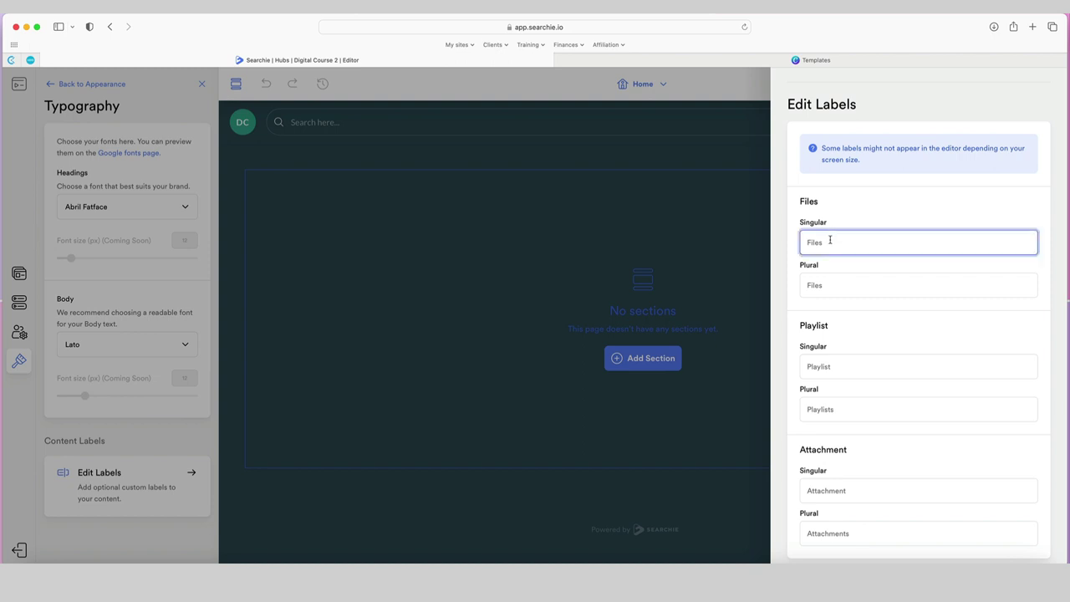
{"action": "left_click", "coordinate": [829, 280]}
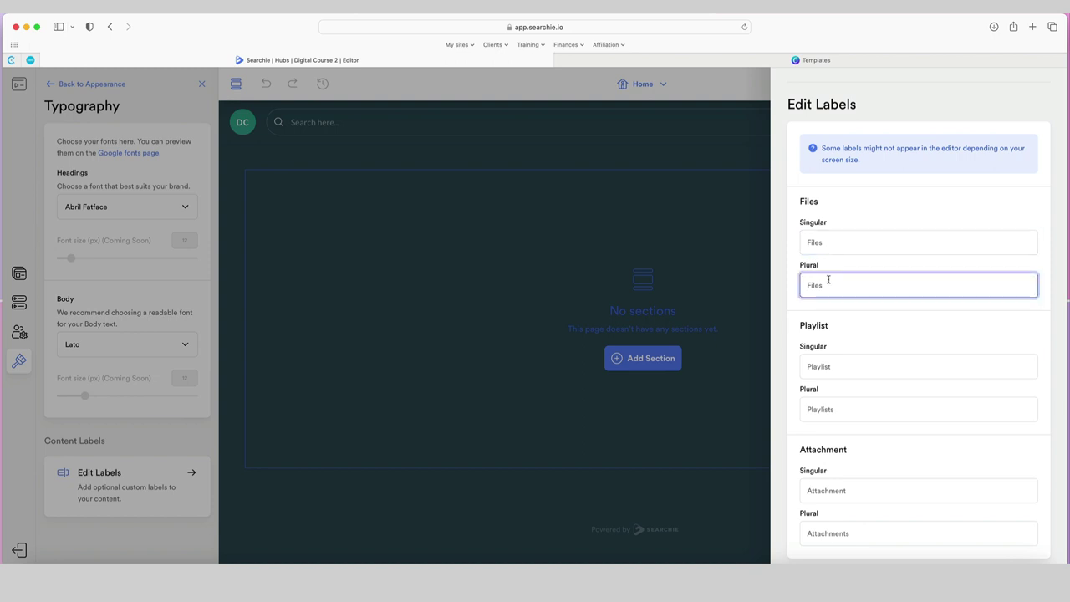
{"action": "left_click", "coordinate": [833, 240]}
{"action": "left_click", "coordinate": [836, 284]}
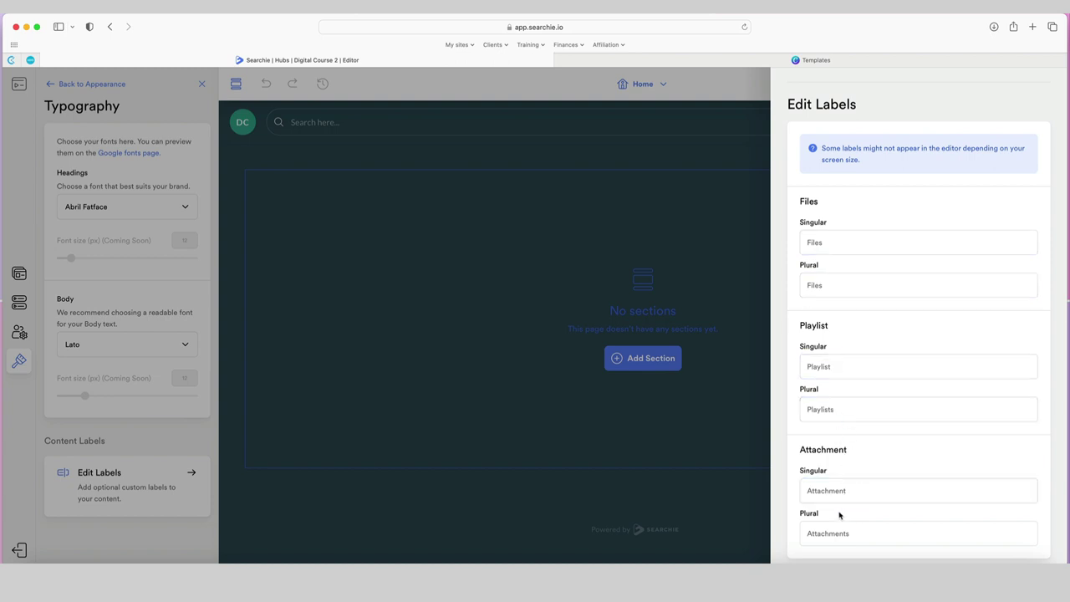
Relabel playlists as Module / Modules and save the label and font changes.
{"action": "left_click", "coordinate": [836, 361]}
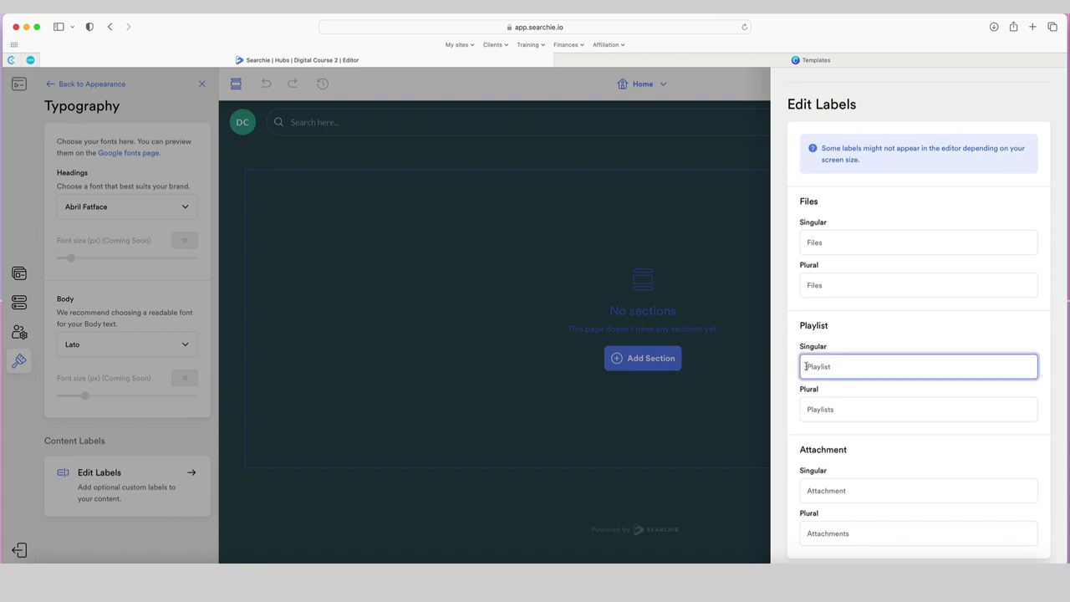
{"action": "type", "text": "Module"}
{"action": "left_click", "coordinate": [822, 411]}
{"action": "type", "text": "Modules"}
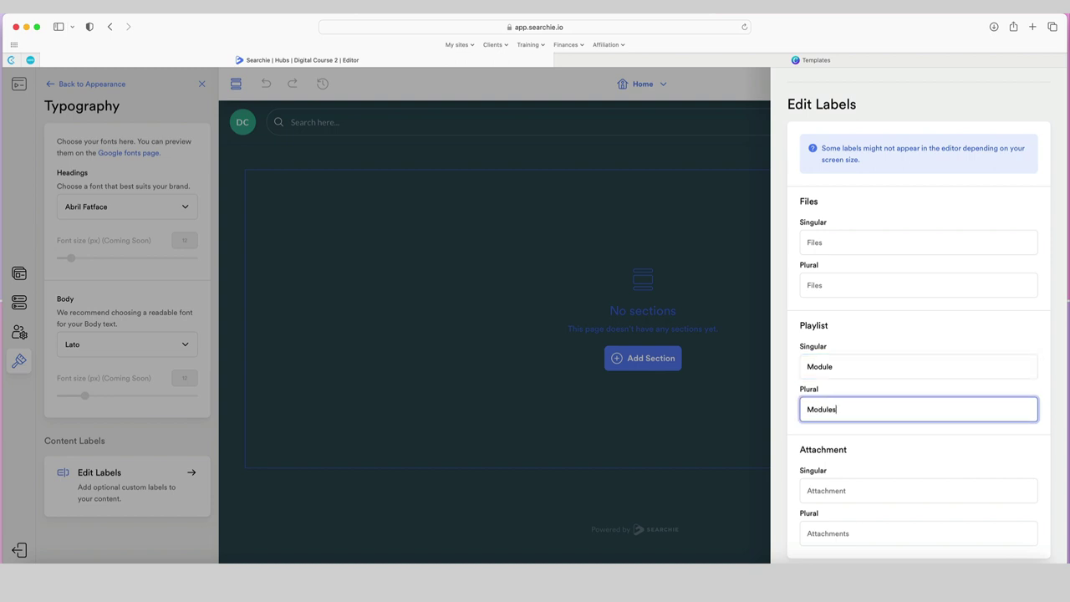
{"action": "left_click", "coordinate": [165, 88]}
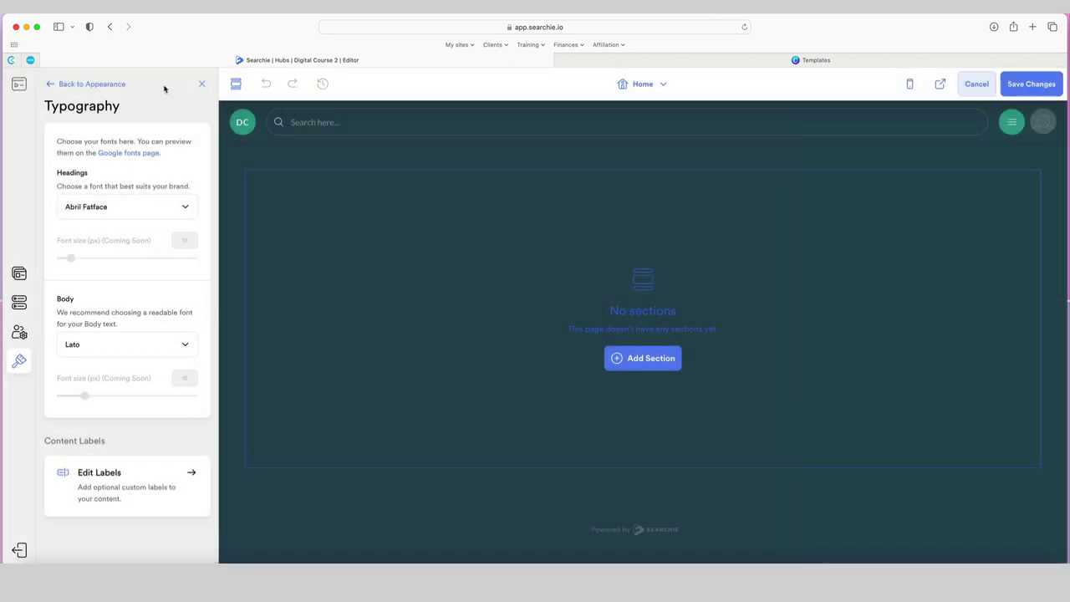
{"action": "left_click", "coordinate": [1027, 84]}
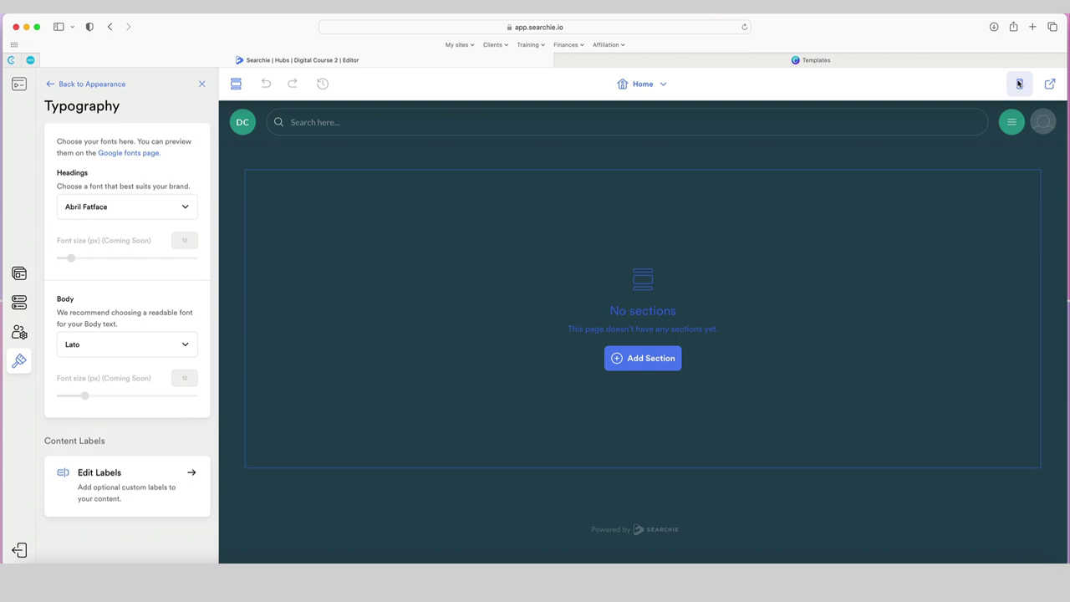
Return to Appearance and open the Logos settings for the main logo and favicon.
{"action": "left_click", "coordinate": [73, 85]}
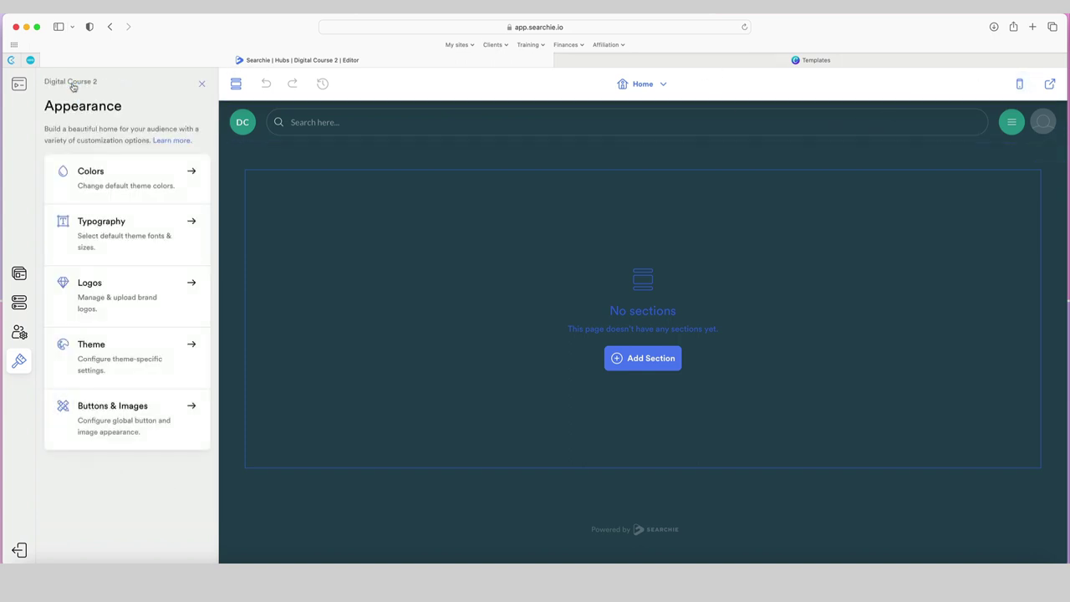
{"action": "left_click", "coordinate": [85, 286]}
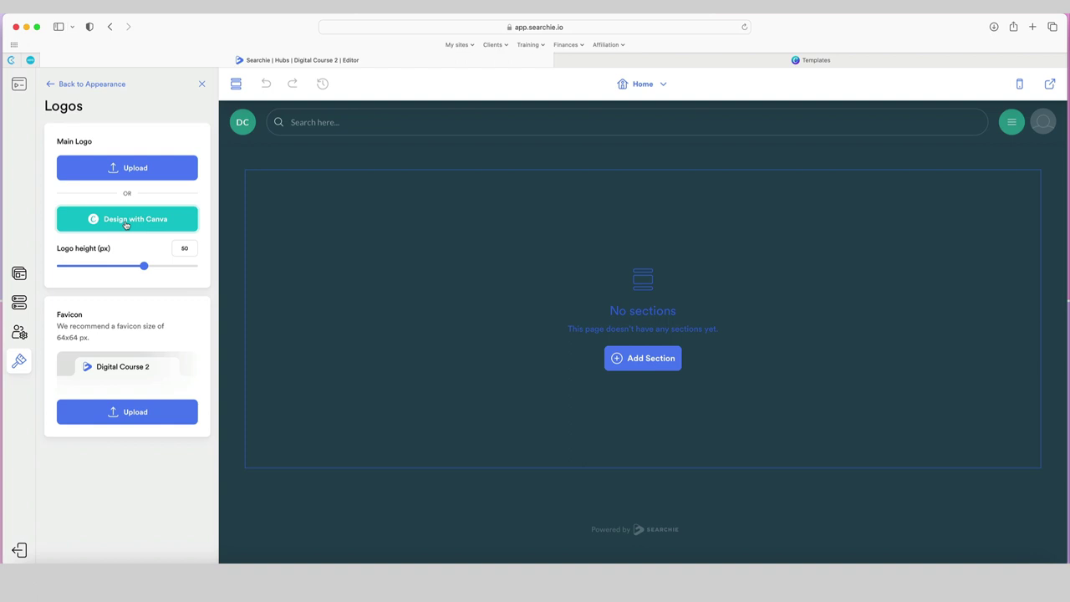
{"action": "left_click", "coordinate": [127, 171]}
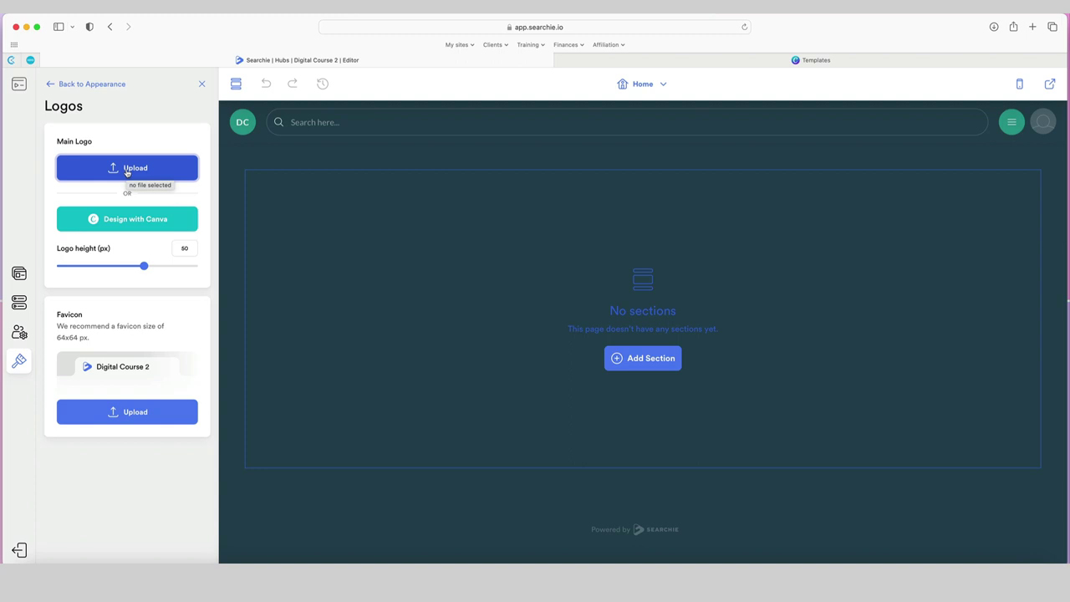
Upload CC_Logo.png from the Desktop's Course Creators Content folder as the main logo.
{"action": "left_click", "coordinate": [127, 171]}
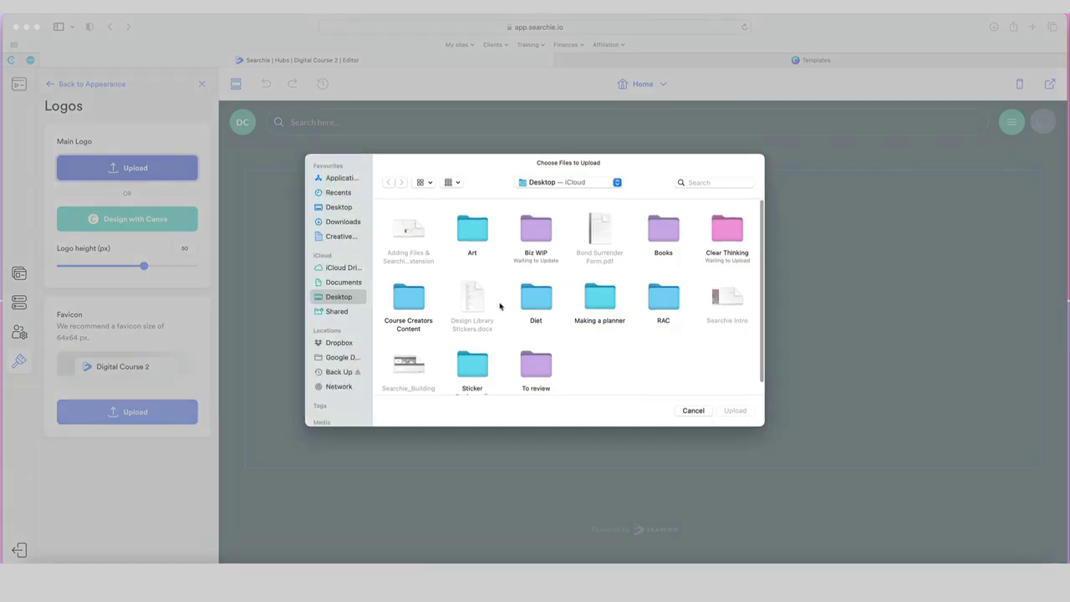
{"action": "left_click", "coordinate": [339, 208]}
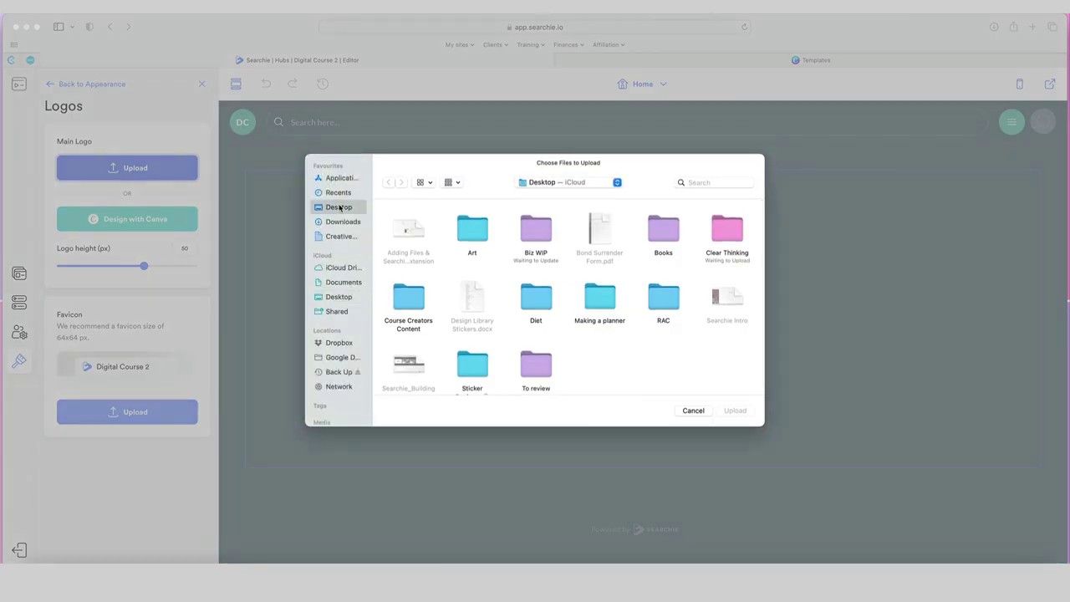
{"action": "left_click", "coordinate": [420, 300]}
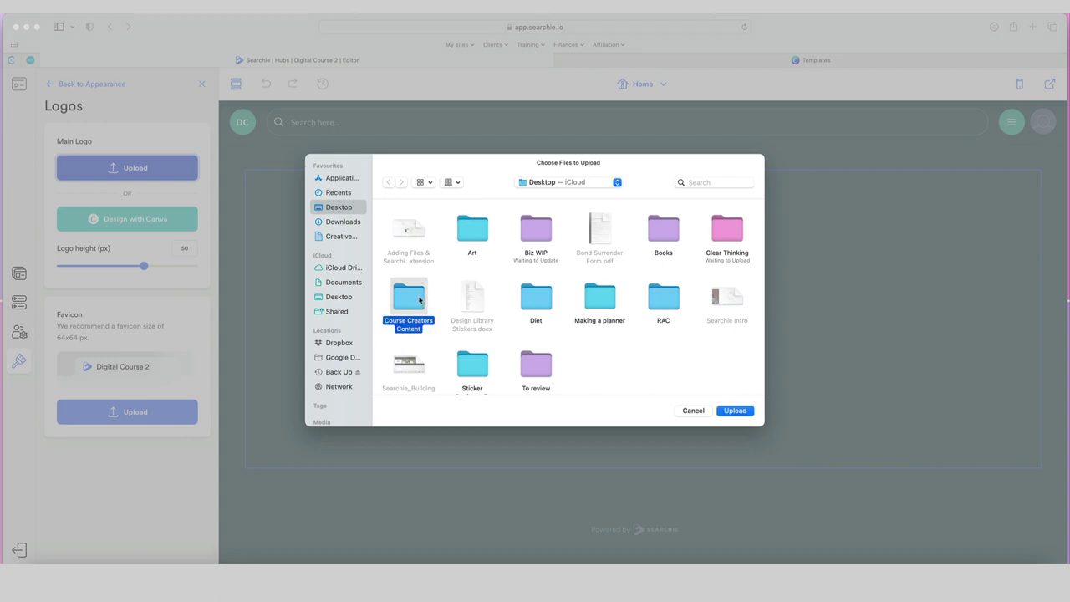
{"action": "double_click", "coordinate": [420, 300]}
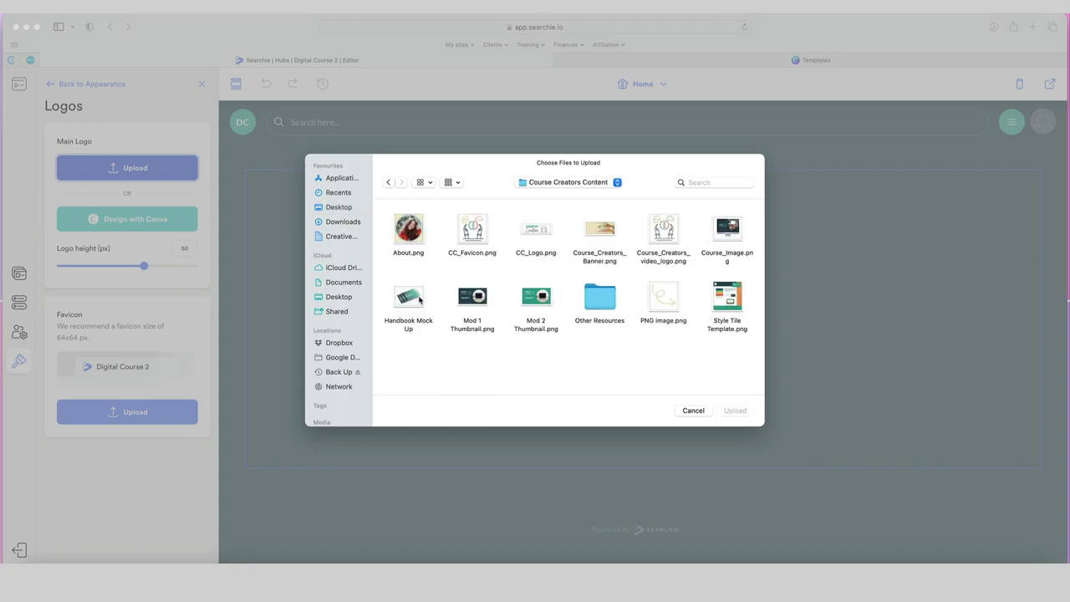
{"action": "left_click", "coordinate": [539, 230]}
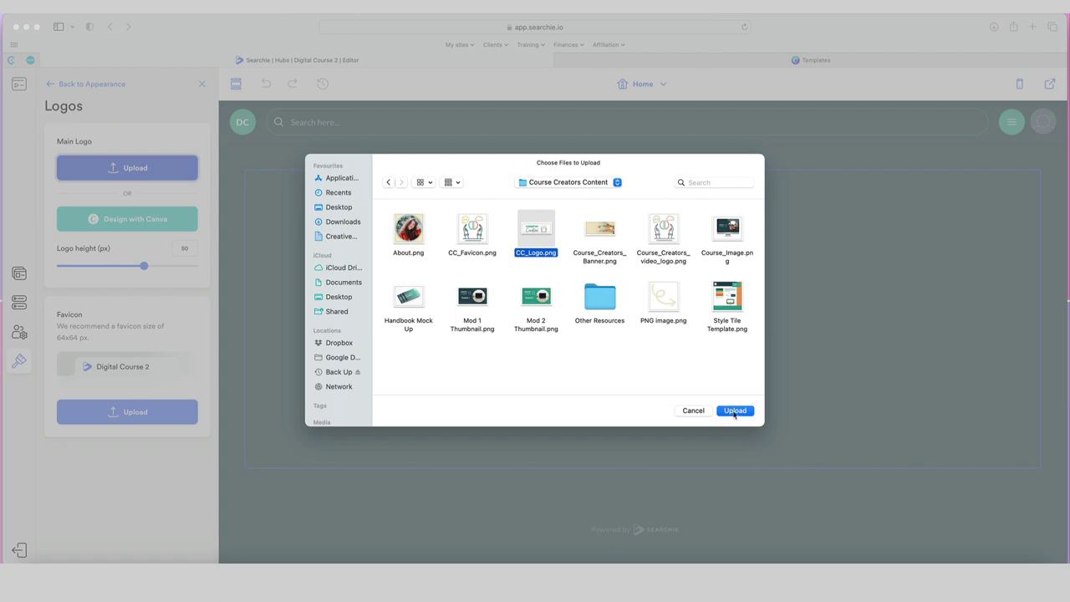
{"action": "left_click", "coordinate": [734, 412]}
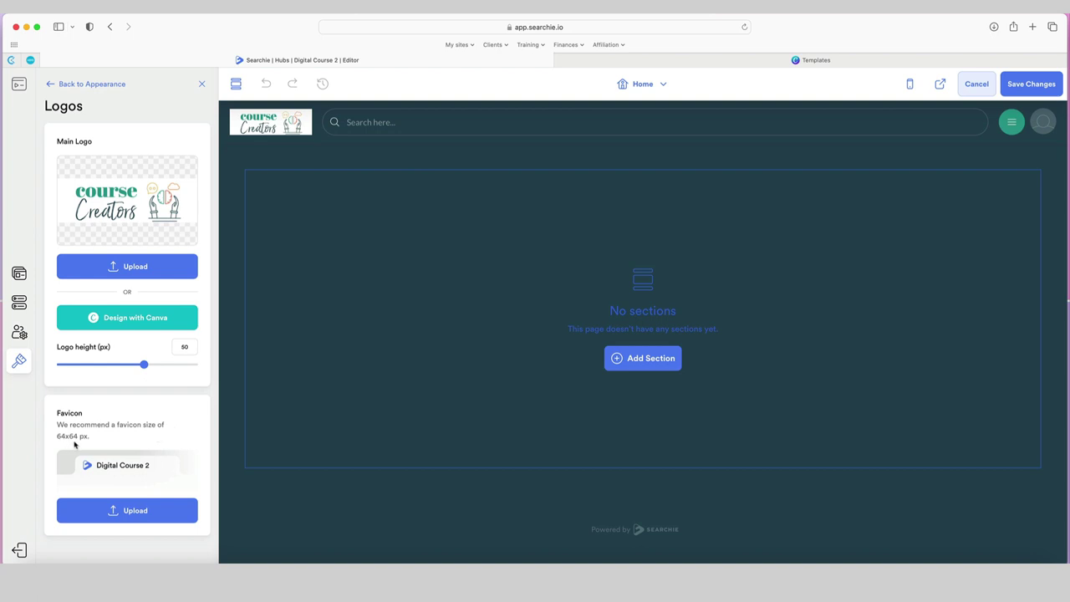
Upload CC_Favicon.png as the favicon, raise the logo height to 66 px, and save.
{"action": "left_click", "coordinate": [115, 512]}
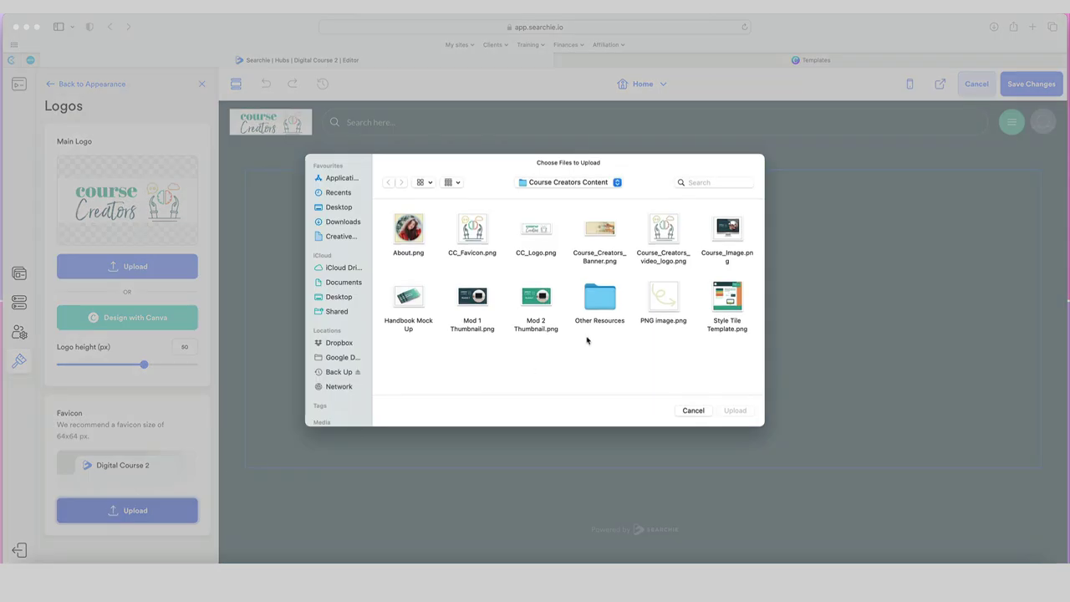
{"action": "left_click", "coordinate": [472, 230]}
{"action": "left_click", "coordinate": [734, 410]}
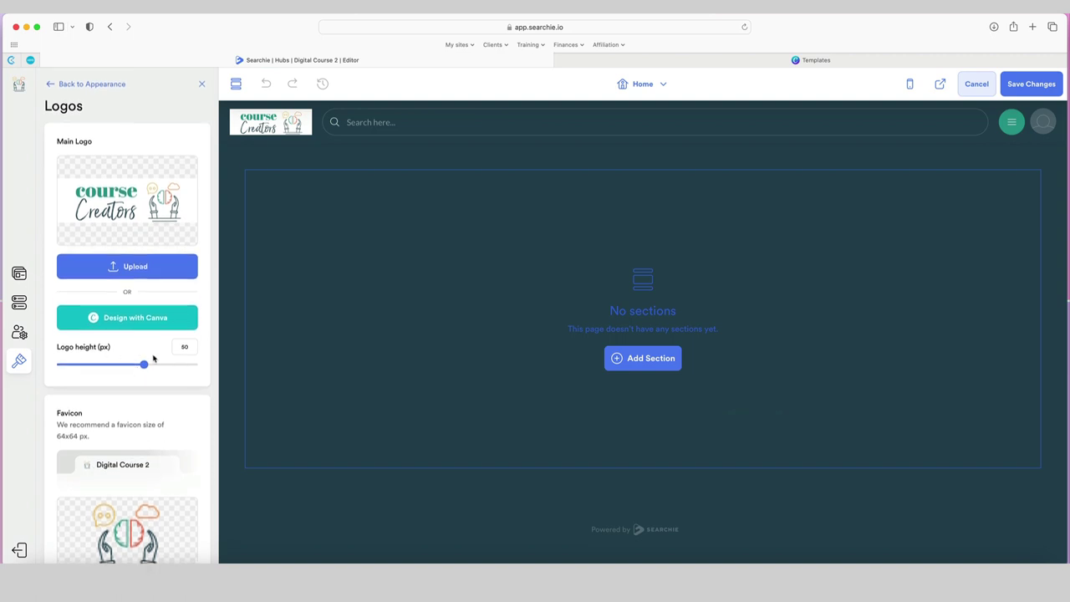
{"action": "mouse_move", "coordinate": [143, 365]}
{"action": "left_mouse_down"}
{"action": "mouse_move", "coordinate": [177, 366]}
{"action": "mouse_move", "coordinate": [155, 365]}
{"action": "left_mouse_up"}
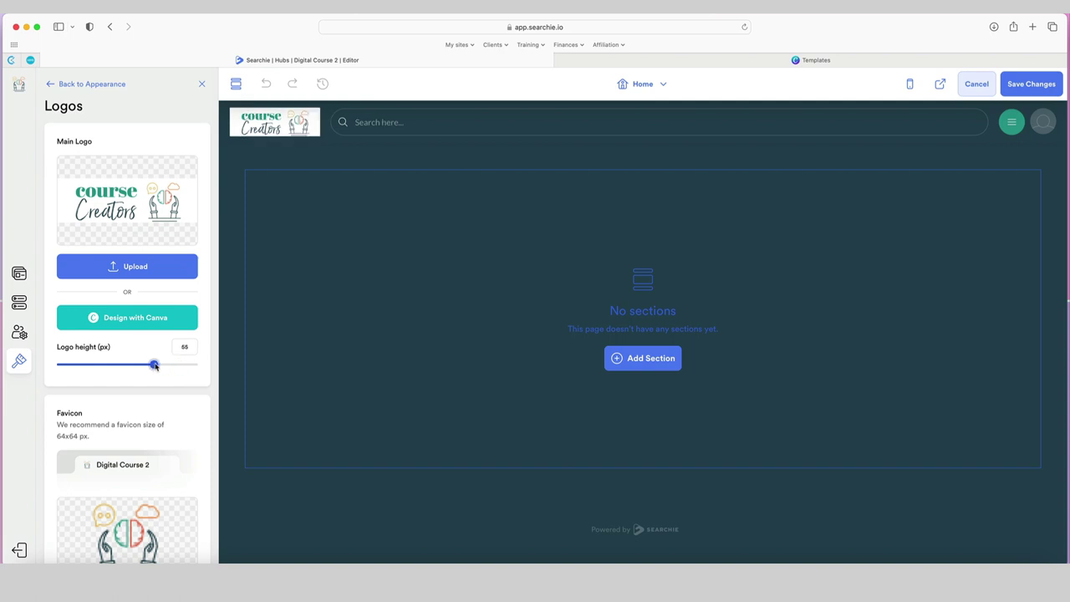
{"action": "left_click", "coordinate": [1026, 84]}
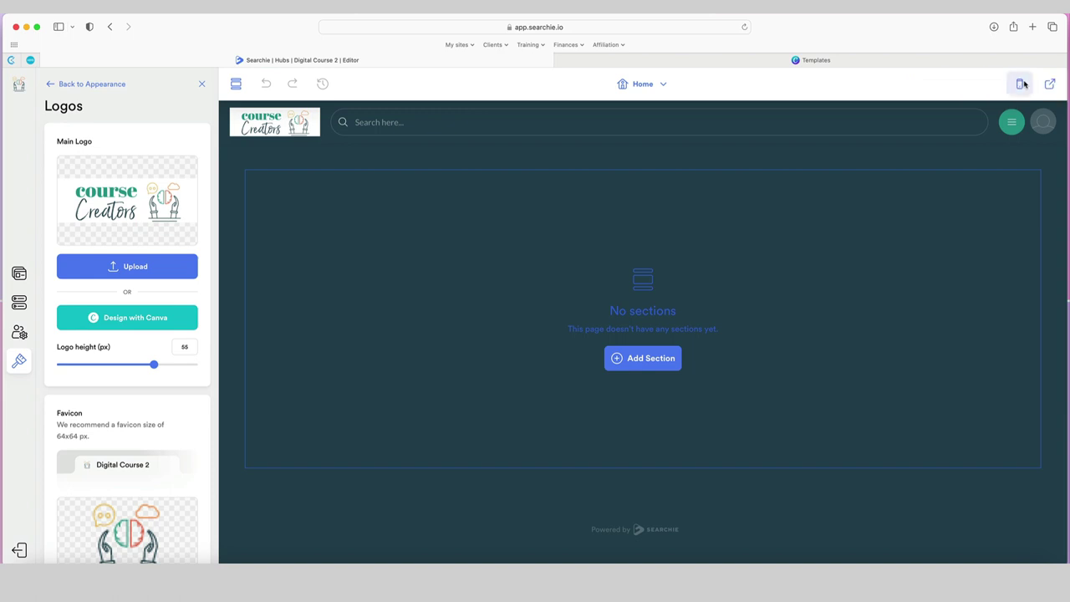
{"action": "left_click", "coordinate": [67, 86]}
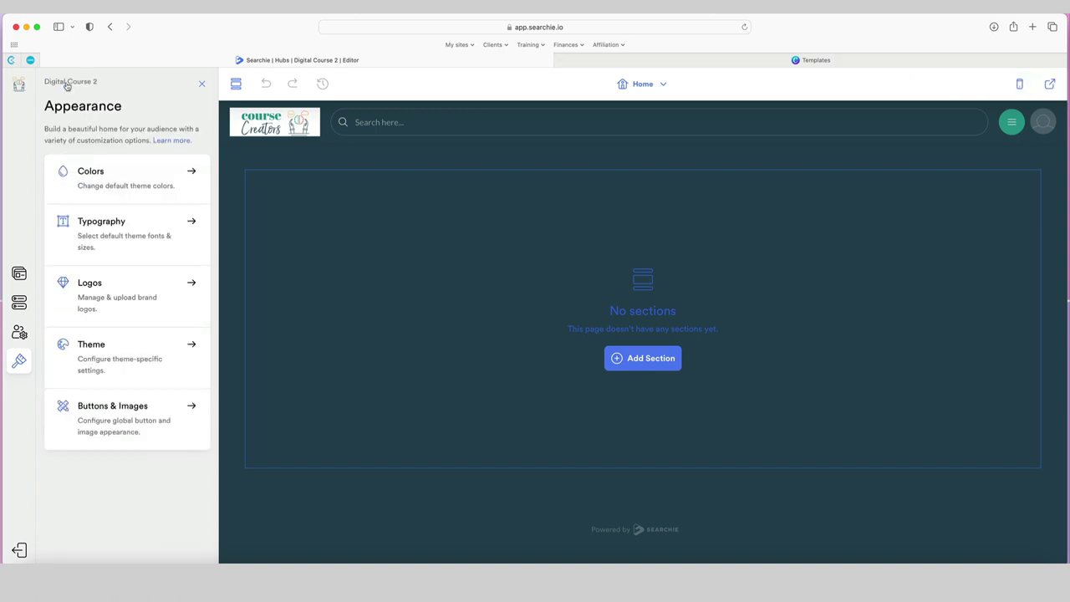
Turn on File Previews in the Theme settings, then return to the Appearance overview.
{"action": "left_click", "coordinate": [95, 347]}
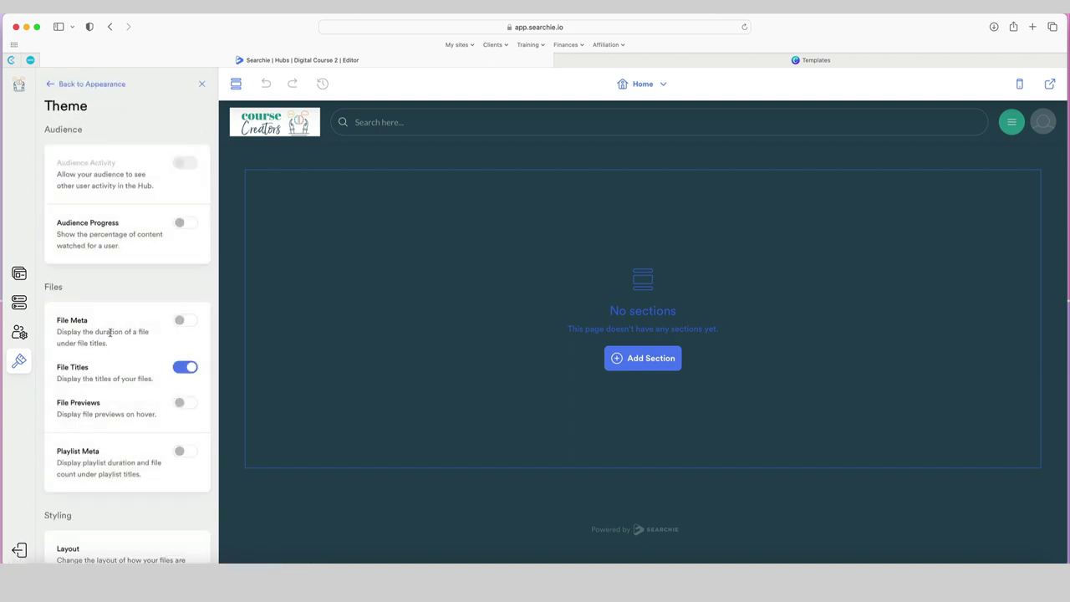
{"action": "scroll", "coordinate": [144, 280], "scroll_direction": "down", "scroll_amount": 2}
{"action": "scroll", "coordinate": [144, 280], "scroll_direction": "down", "scroll_amount": 1}
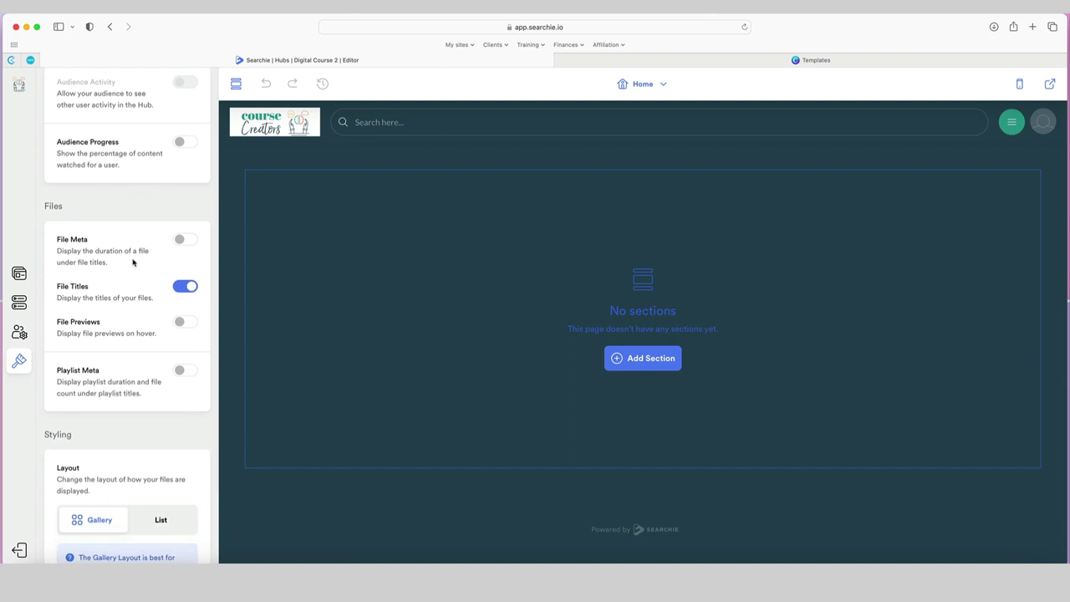
{"action": "scroll", "coordinate": [139, 351], "scroll_direction": "down", "scroll_amount": 1}
{"action": "scroll", "coordinate": [139, 350], "scroll_direction": "down", "scroll_amount": 5}
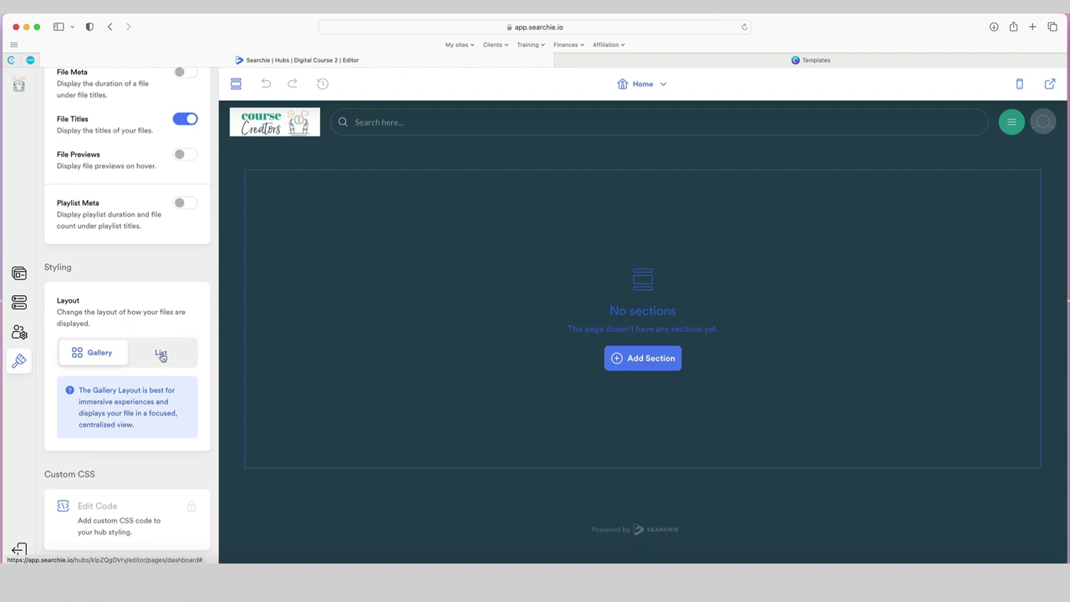
{"action": "scroll", "coordinate": [152, 287], "scroll_direction": "up", "scroll_amount": 3}
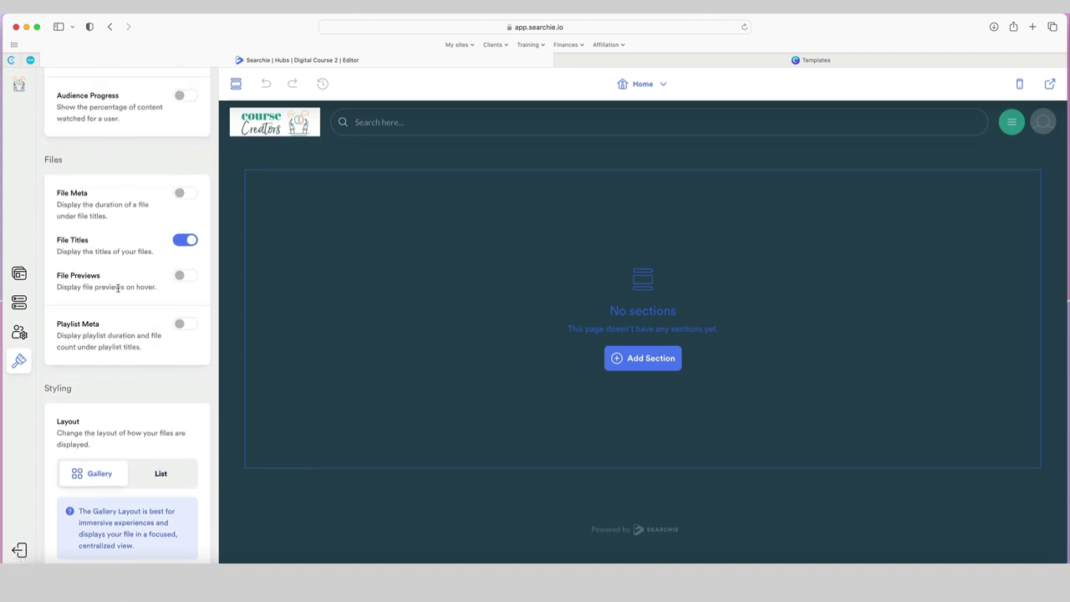
{"action": "scroll", "coordinate": [100, 287], "scroll_direction": "down", "scroll_amount": 1}
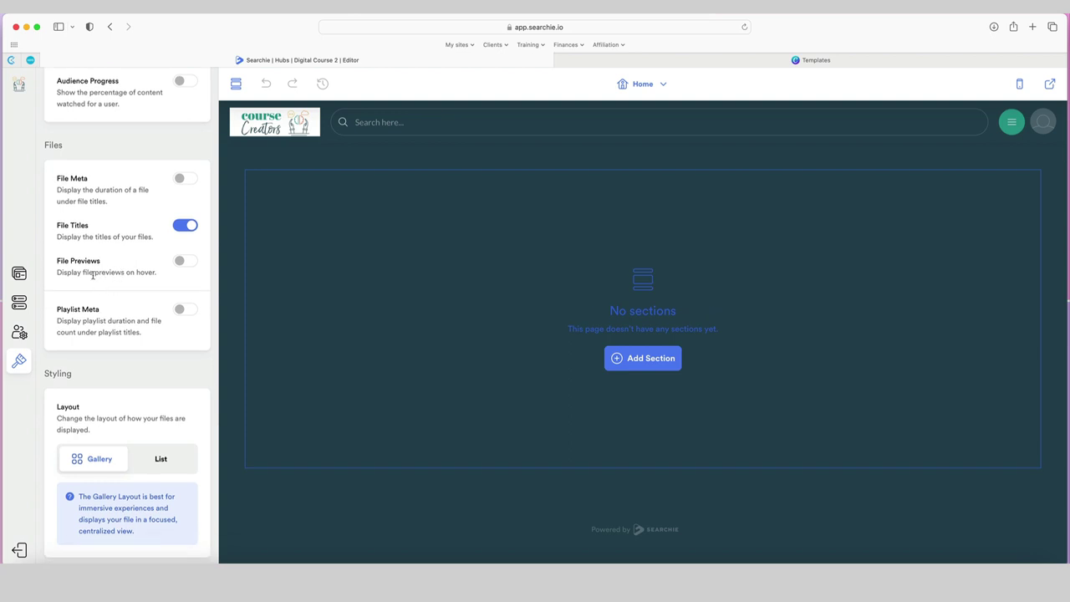
{"action": "left_click", "coordinate": [186, 261]}
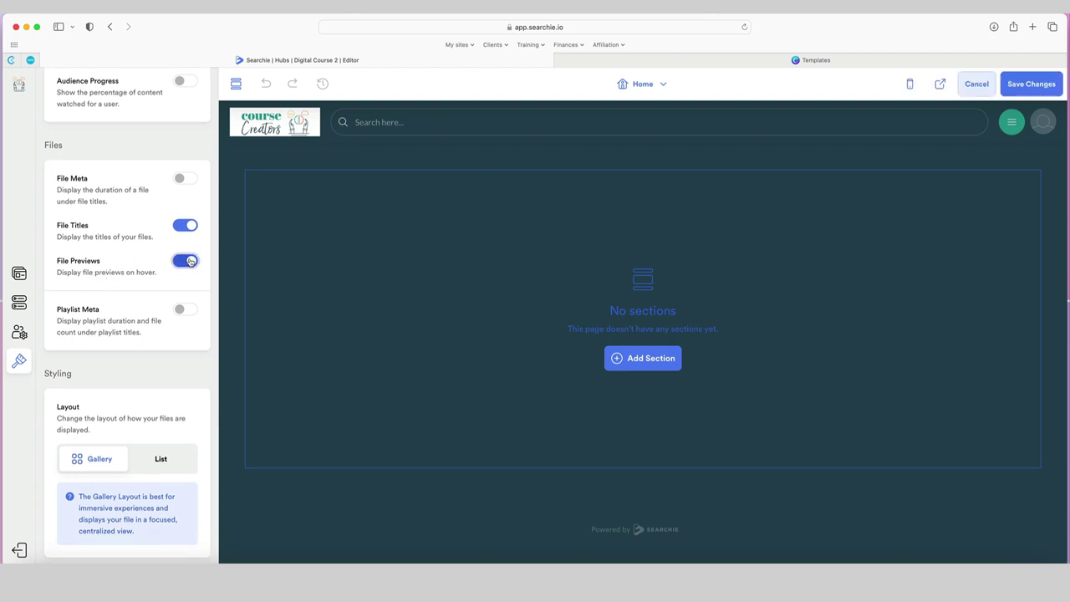
{"action": "scroll", "coordinate": [158, 284], "scroll_direction": "up", "scroll_amount": 5}
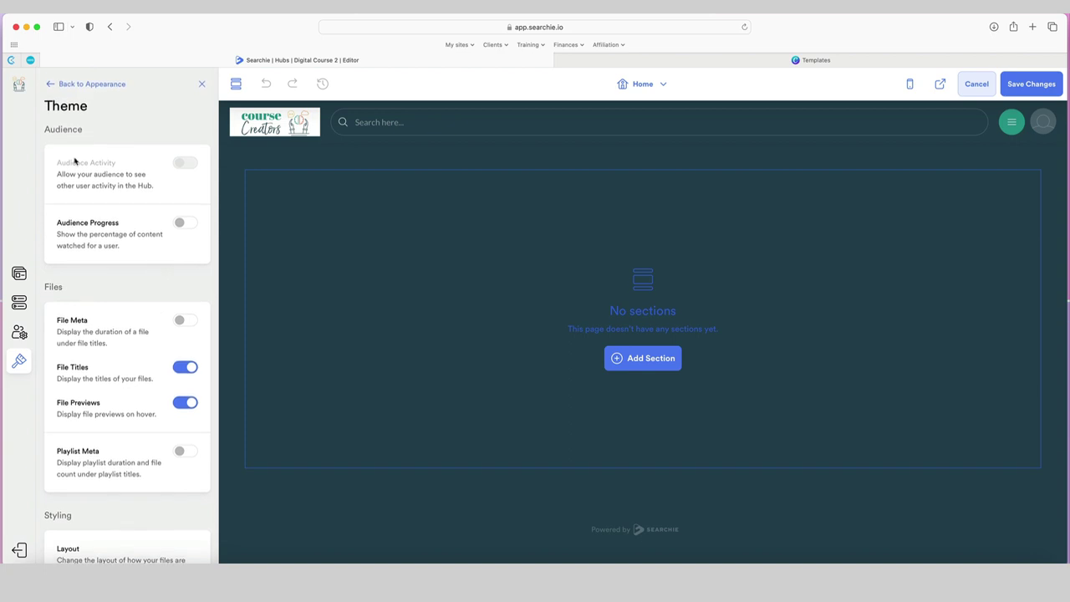
{"action": "scroll", "coordinate": [125, 322], "scroll_direction": "down", "scroll_amount": 8}
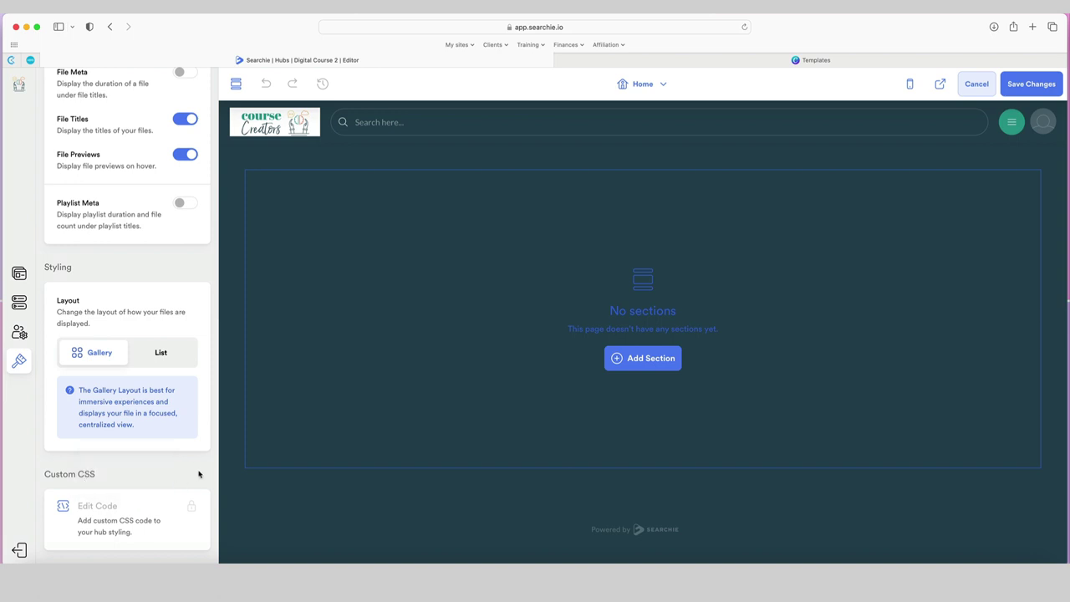
{"action": "scroll", "coordinate": [186, 270], "scroll_direction": "up", "scroll_amount": 2}
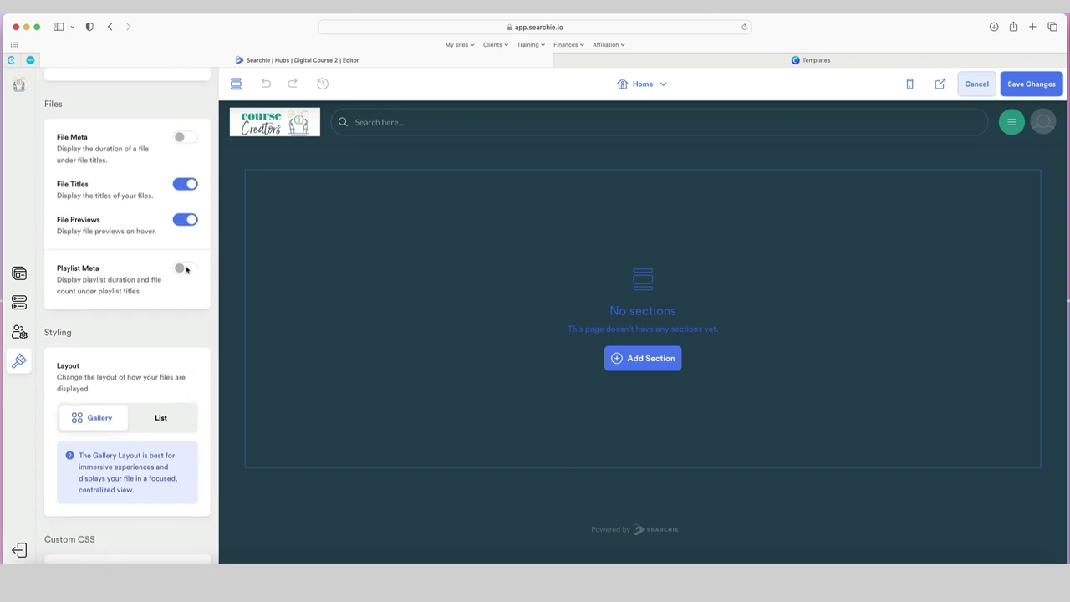
{"action": "scroll", "coordinate": [176, 217], "scroll_direction": "up", "scroll_amount": 5}
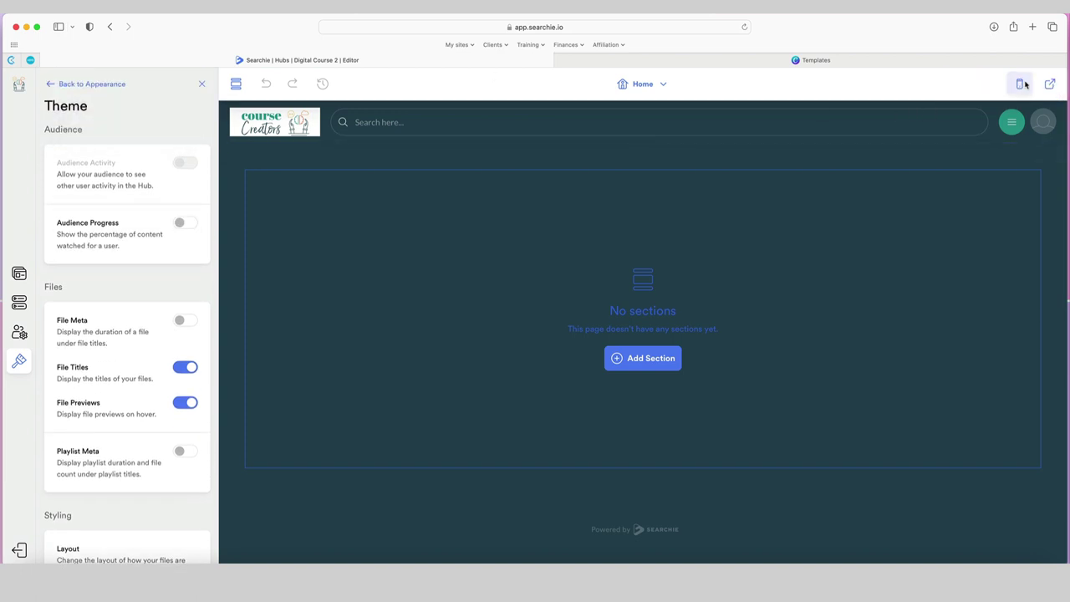
{"action": "left_click", "coordinate": [94, 83]}
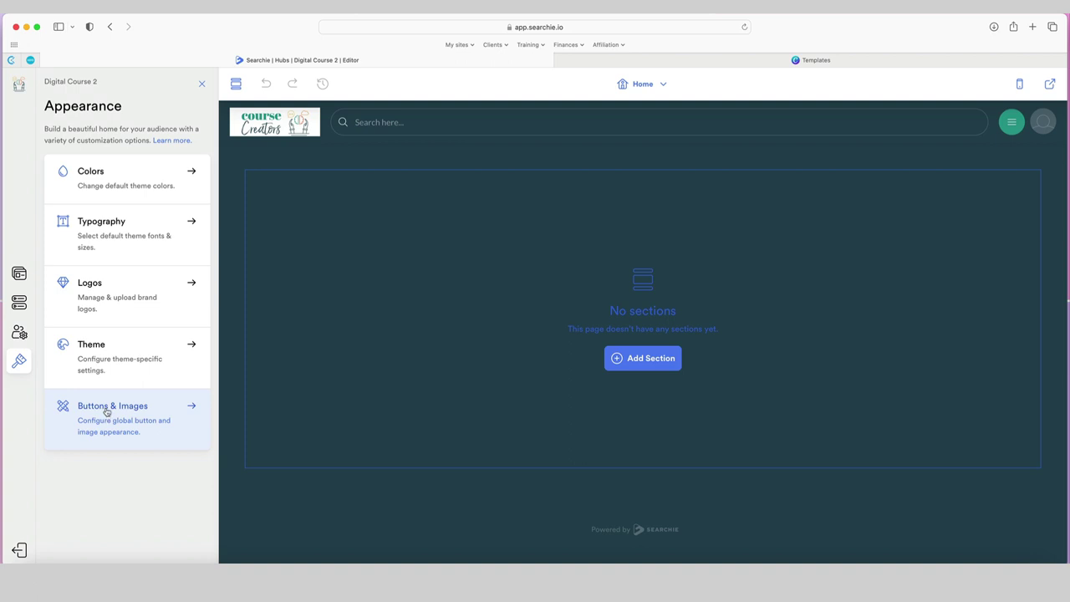
In Buttons & Images, try the button Size and Border options, leaving both off.
{"action": "left_click", "coordinate": [106, 413]}
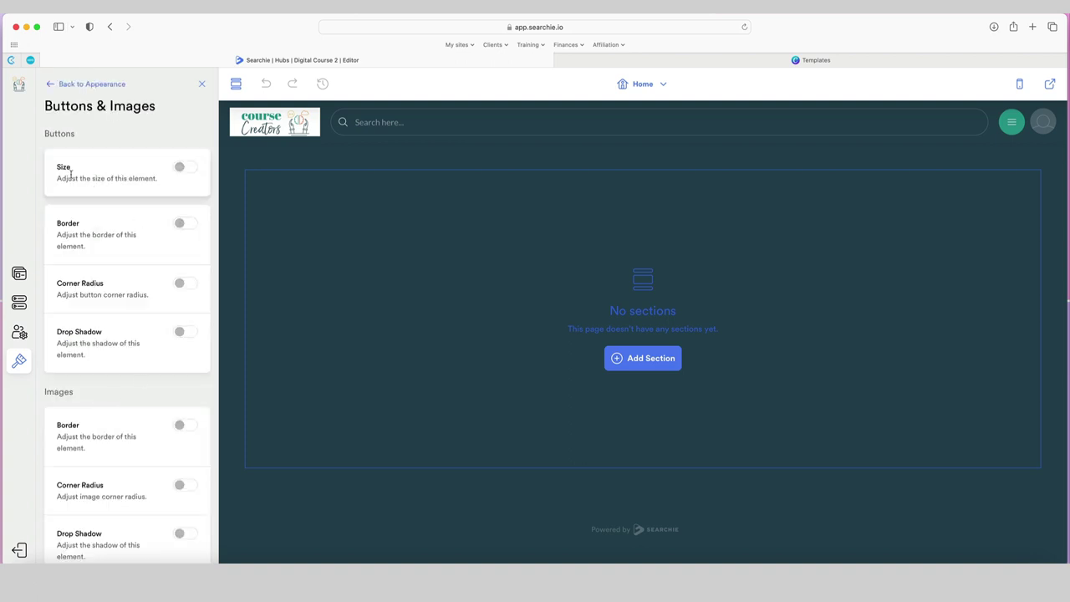
{"action": "left_click", "coordinate": [190, 169]}
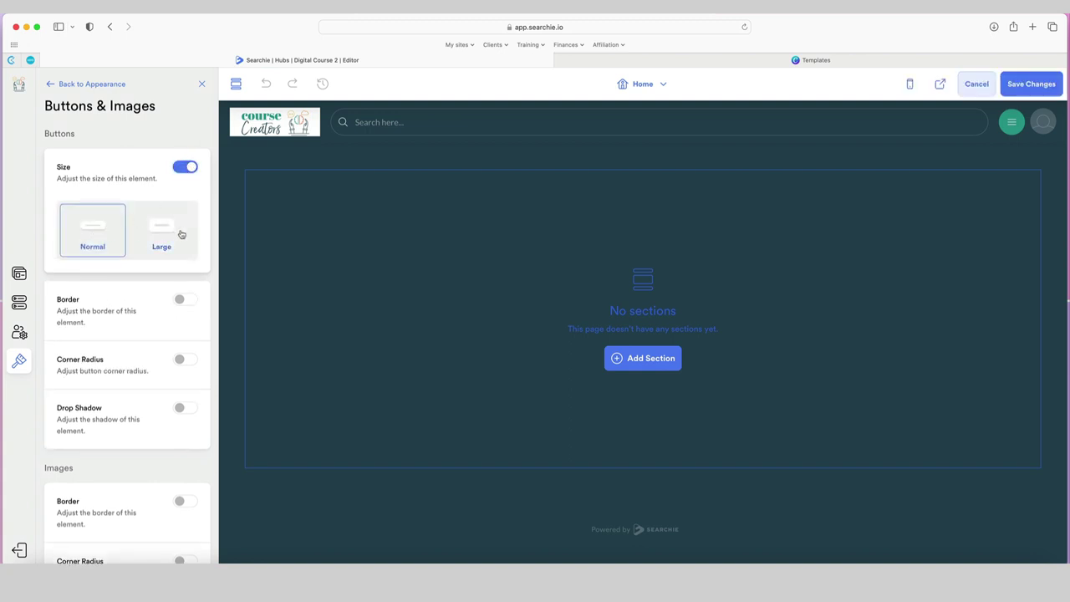
{"action": "left_click", "coordinate": [179, 168]}
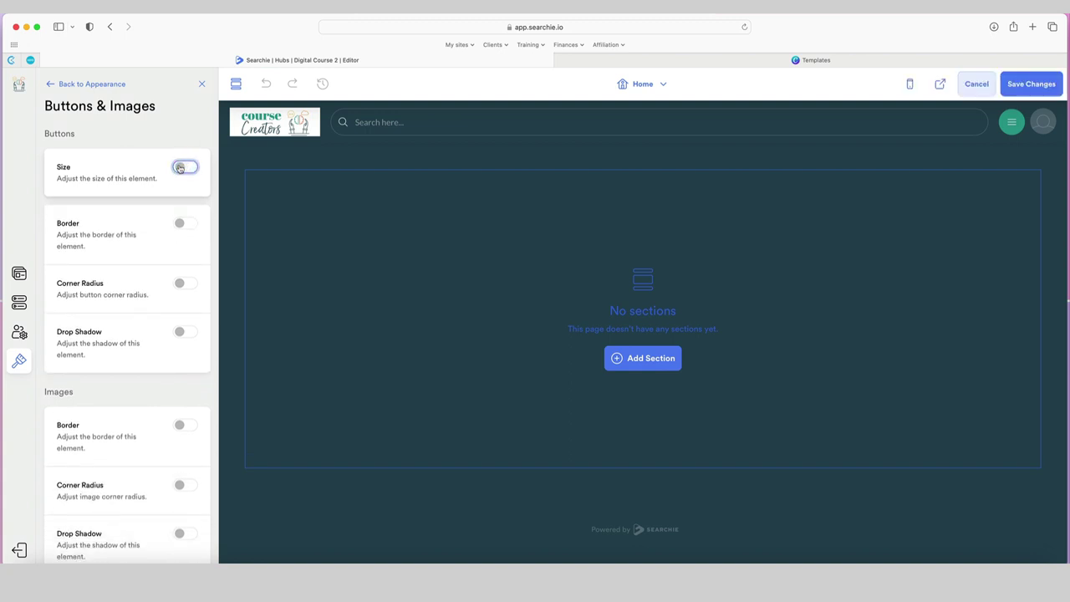
{"action": "left_click", "coordinate": [185, 225]}
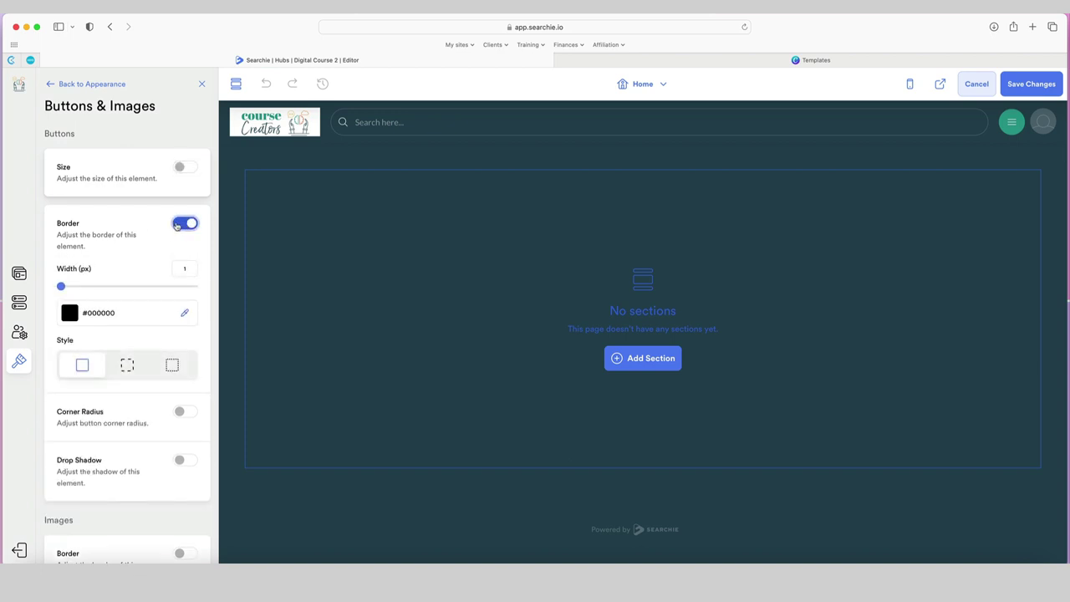
{"action": "left_click", "coordinate": [177, 224]}
Enable button Corner Radius and change its value from 40 to 20.
{"action": "scroll", "coordinate": [149, 251], "scroll_direction": "down", "scroll_amount": 1}
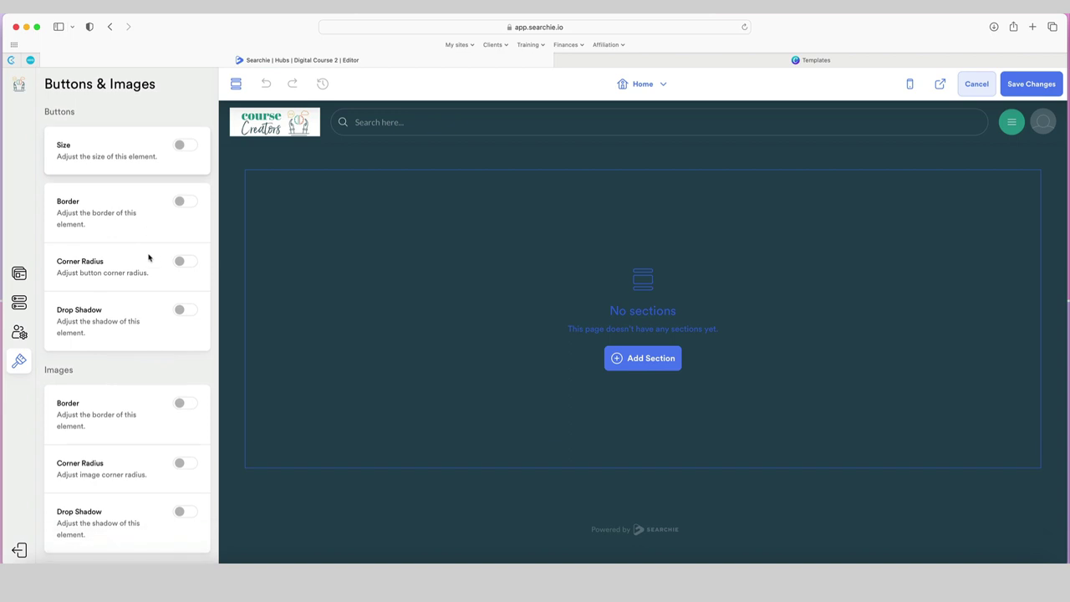
{"action": "left_click", "coordinate": [186, 262]}
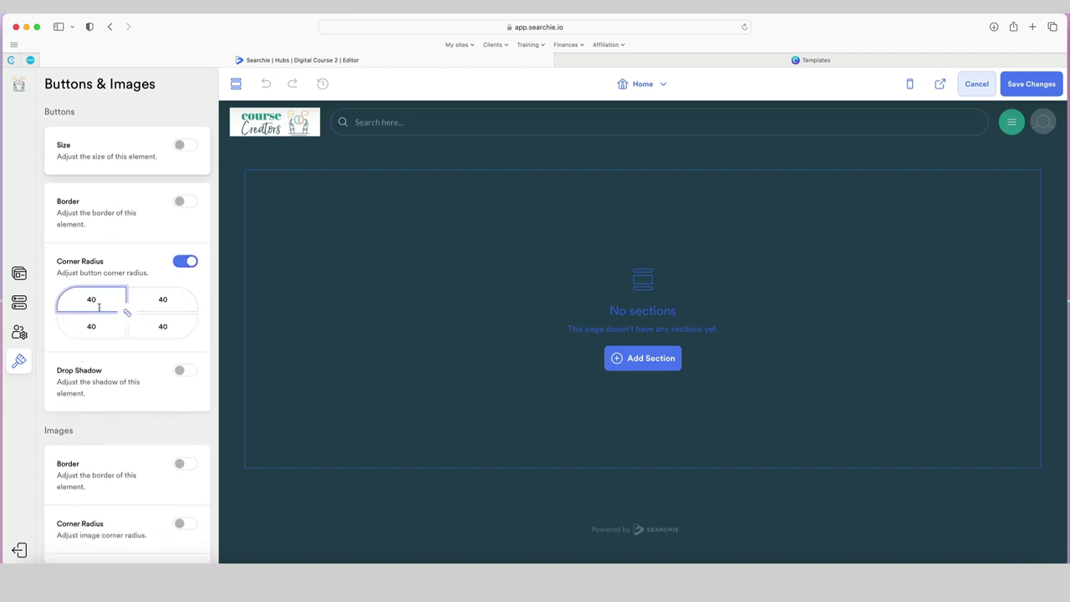
{"action": "left_click_drag", "start_coordinate": [100, 300], "coordinate": [77, 299]}
{"action": "type", "text": "20"}
{"action": "scroll", "coordinate": [106, 327], "scroll_direction": "down", "scroll_amount": 1}
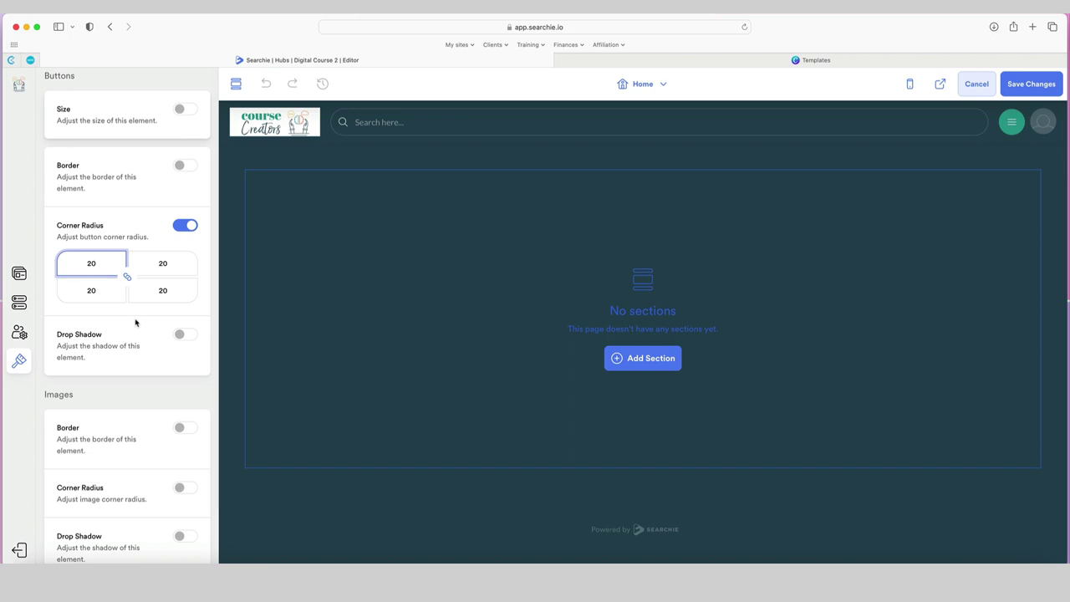
{"action": "scroll", "coordinate": [135, 323], "scroll_direction": "down", "scroll_amount": 1}
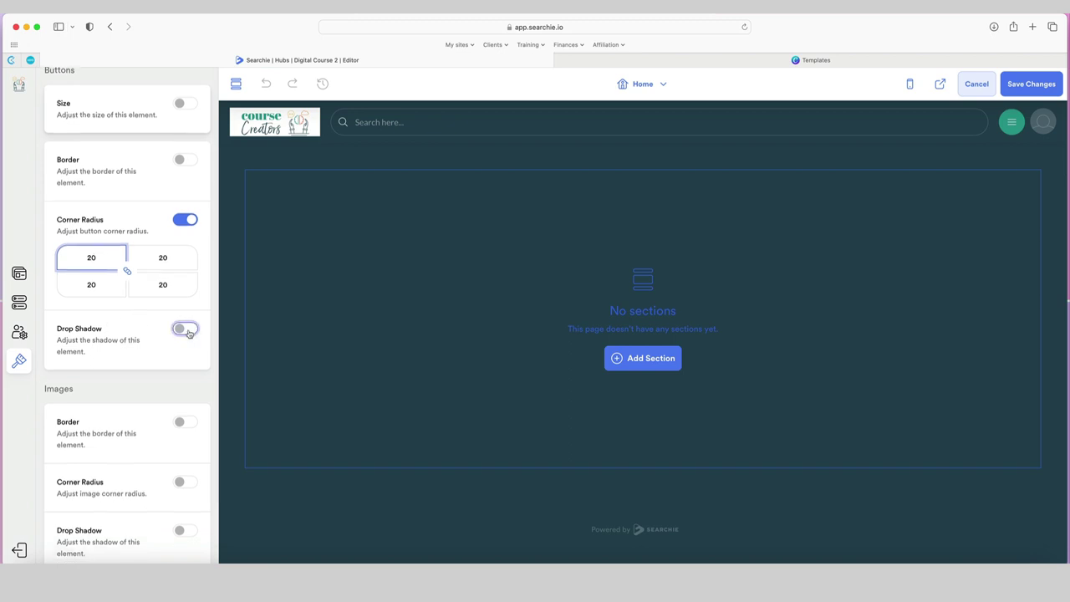
{"action": "scroll", "coordinate": [190, 333], "scroll_direction": "down", "scroll_amount": 1}
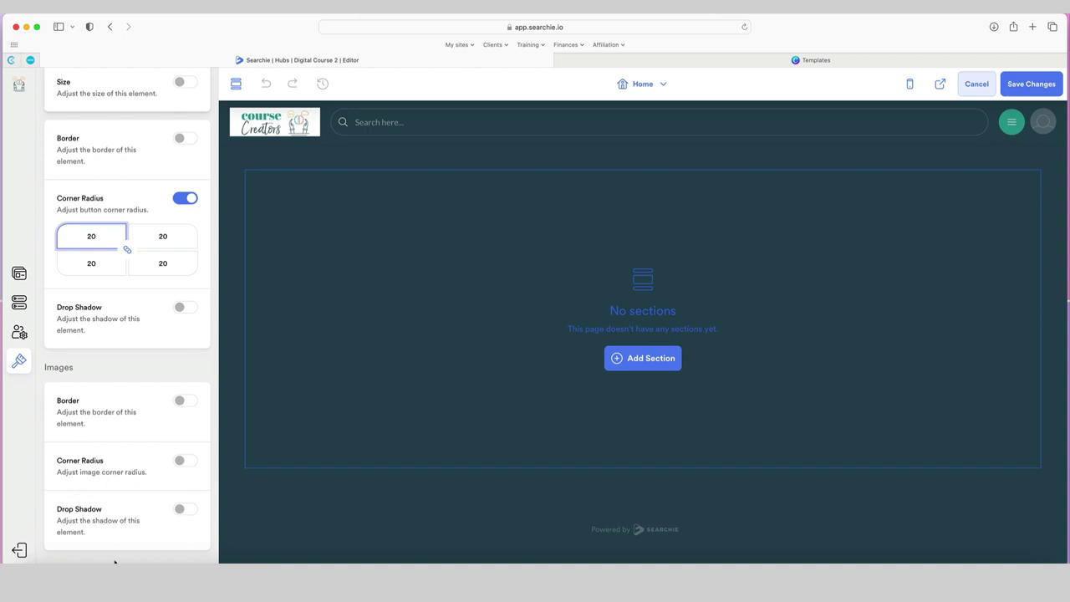
{"action": "scroll", "coordinate": [137, 348], "scroll_direction": "up", "scroll_amount": 4}
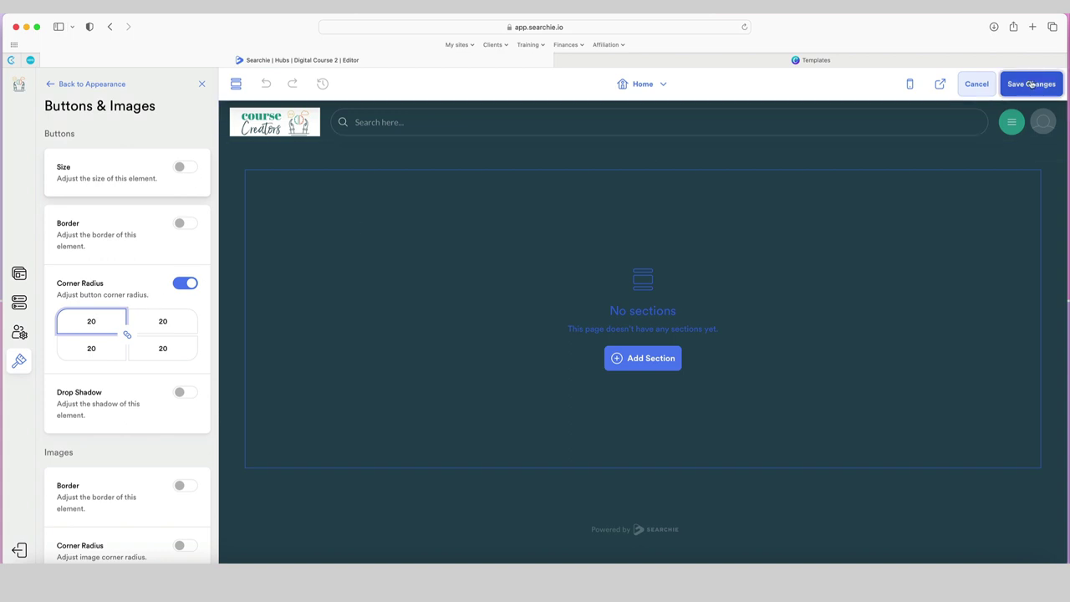
Save the button styling and exit the editor to the Digital Course 2 Hub Dashboard.
{"action": "left_click", "coordinate": [1032, 84]}
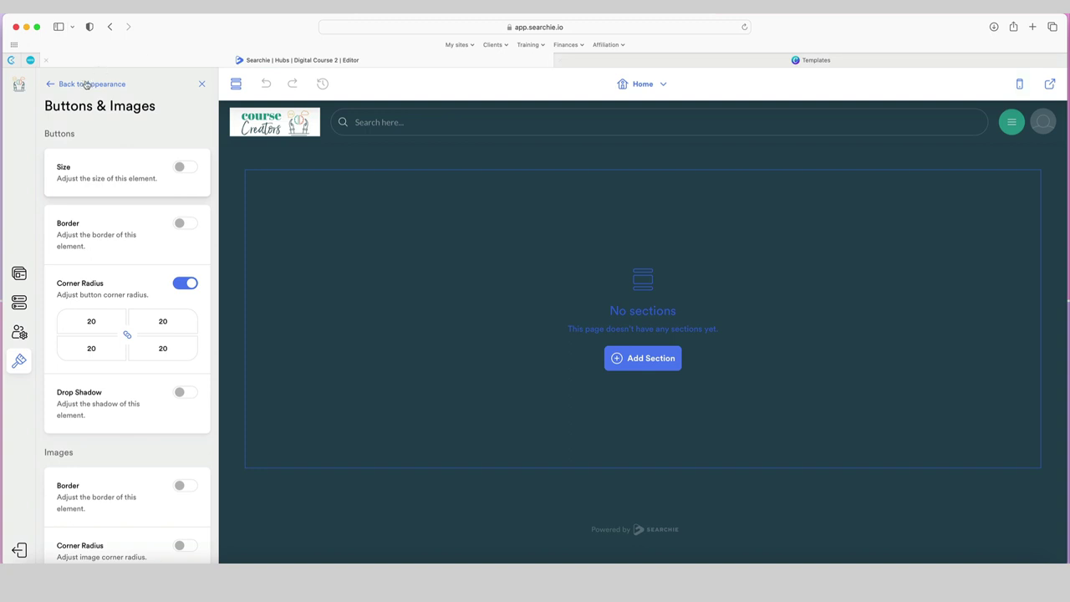
{"action": "left_click", "coordinate": [86, 84]}
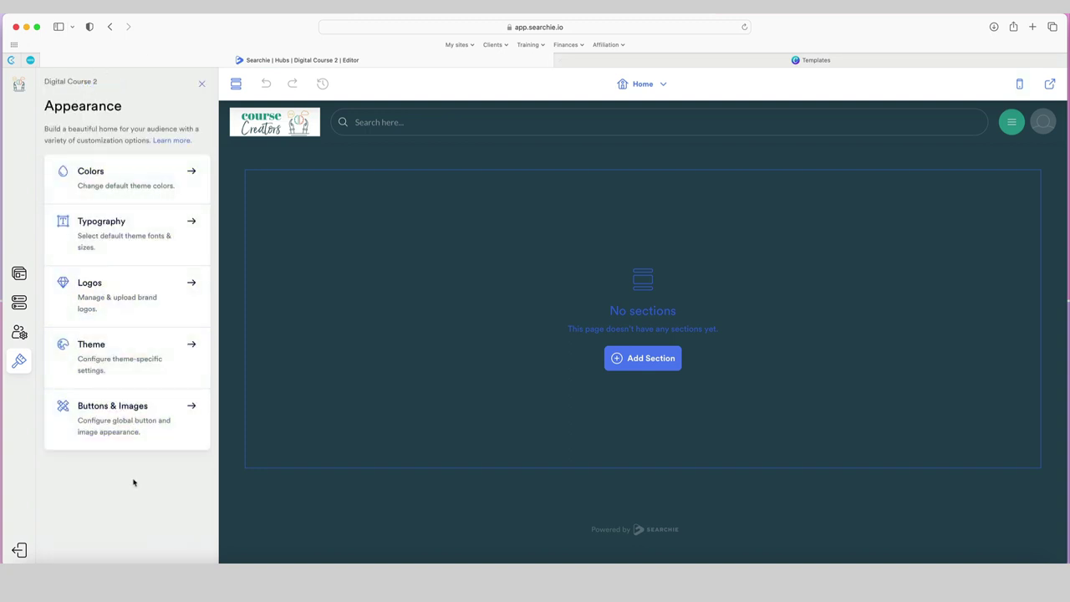
{"action": "left_click", "coordinate": [18, 551]}
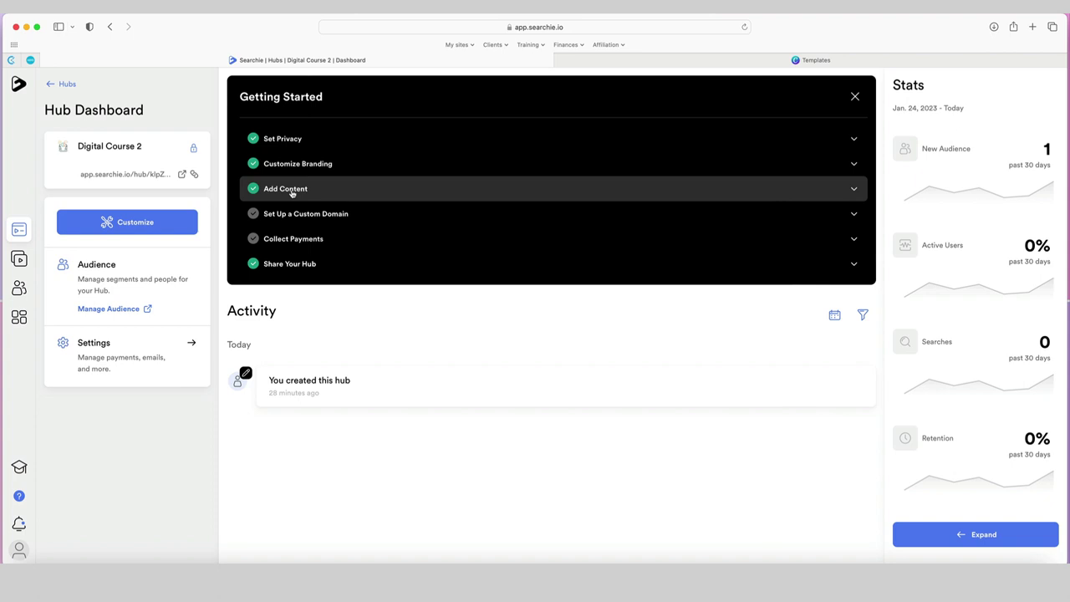
Expand Add Content in the Getting Started checklist and choose Manage Content.
{"action": "left_click", "coordinate": [291, 191]}
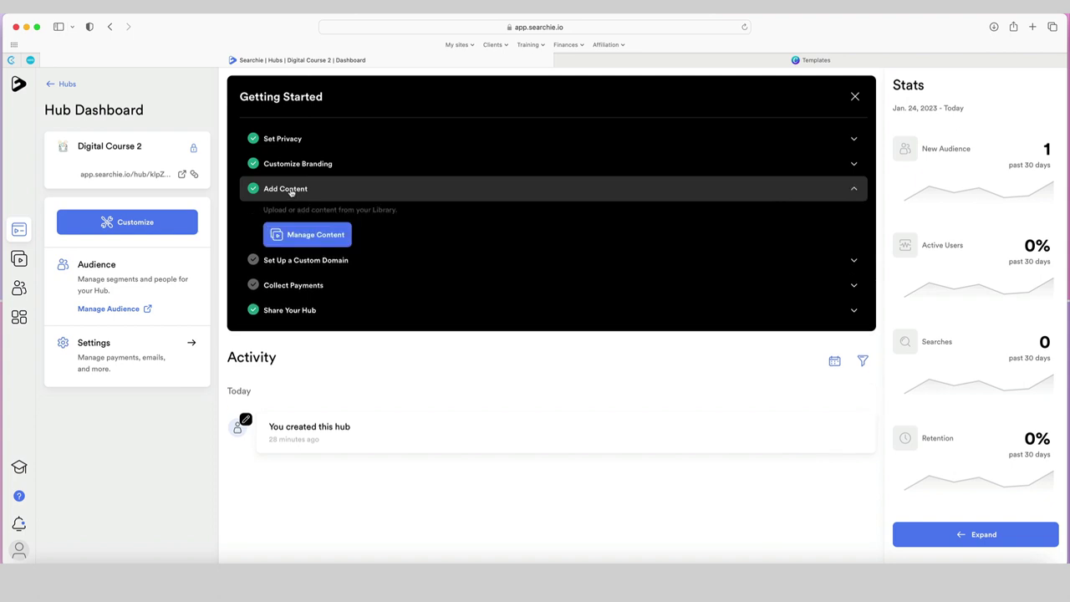
{"action": "left_click", "coordinate": [310, 238]}
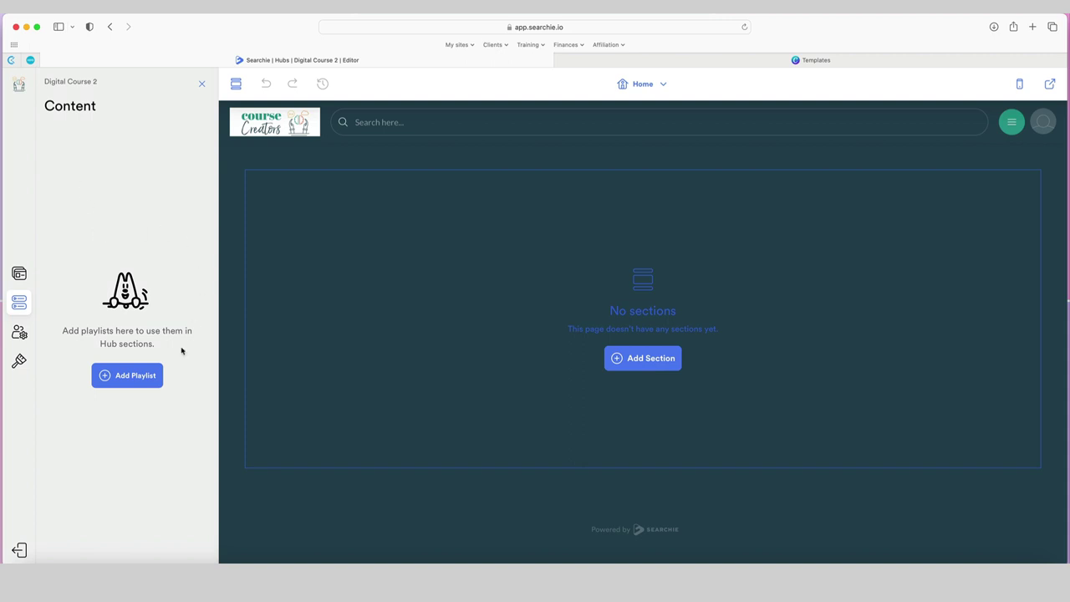
Create a new playlist named 'Digital Course 2'.
{"action": "left_click", "coordinate": [134, 381]}
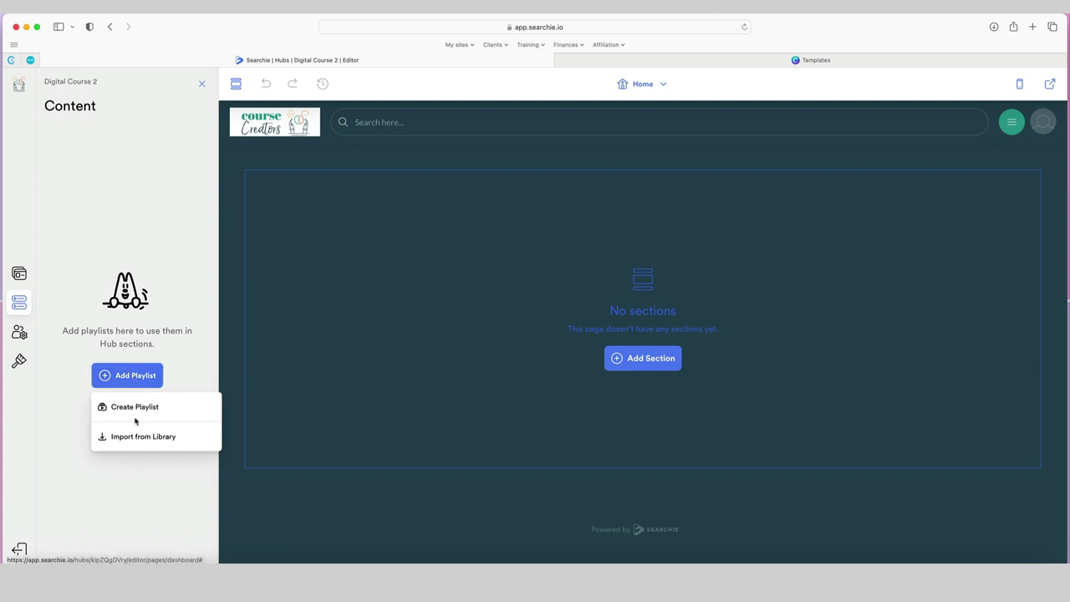
{"action": "left_click", "coordinate": [137, 414]}
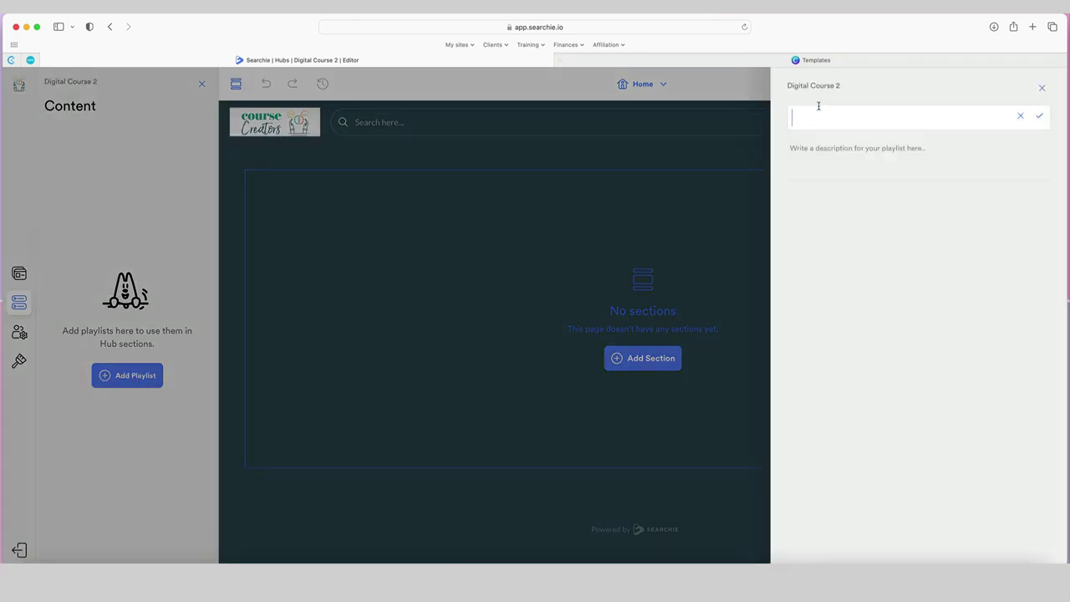
{"action": "type", "text": "Digital Cou"}
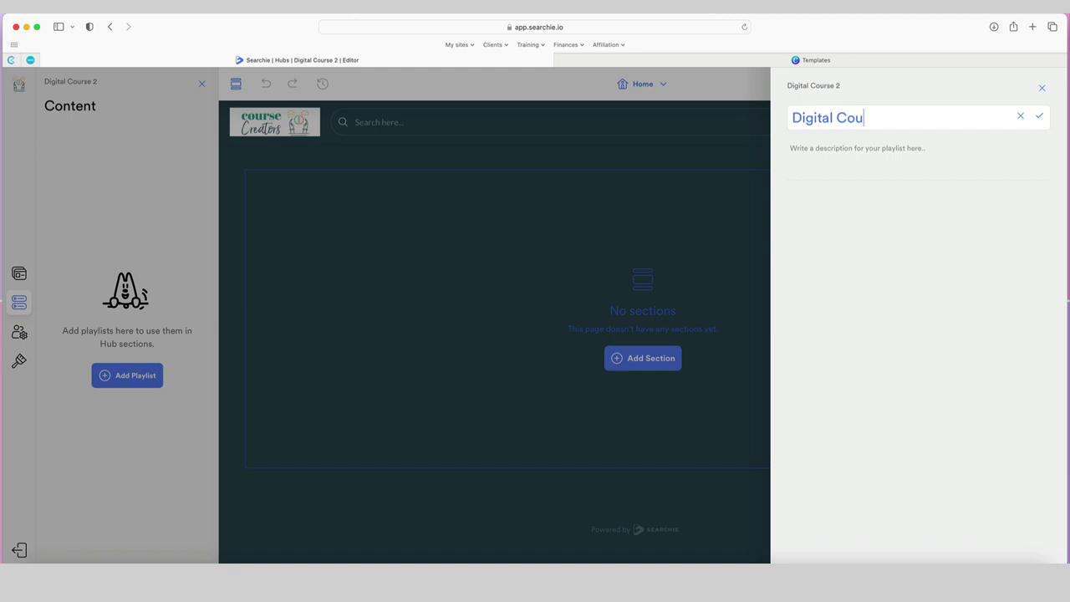
{"action": "type", "text": "rse 2"}
{"action": "left_click", "coordinate": [1042, 115]}
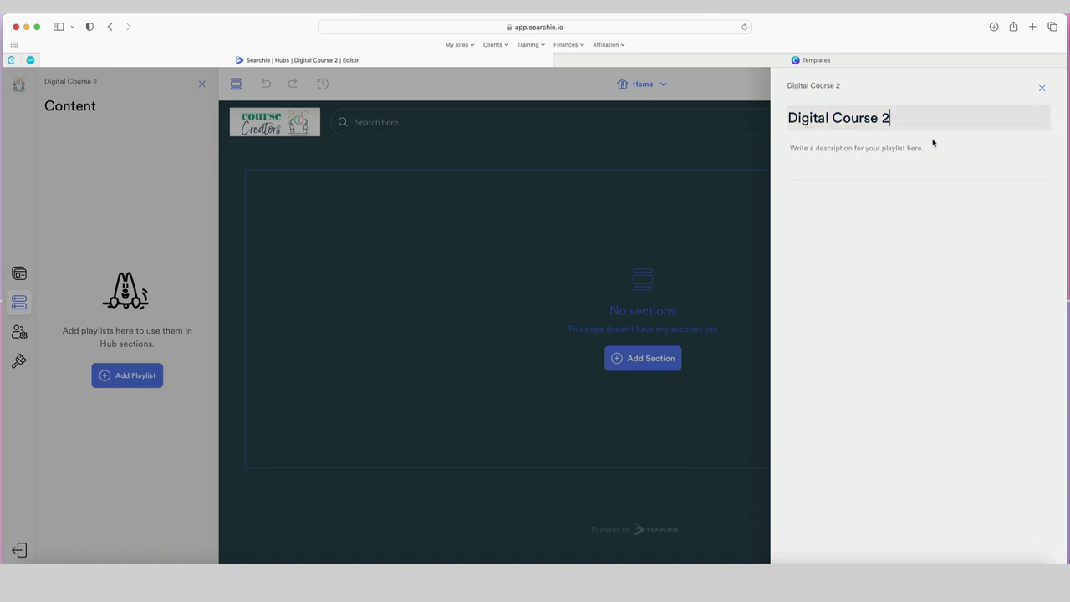
Give the playlist the description 'This is the digital course content' and save it.
{"action": "left_click", "coordinate": [820, 169]}
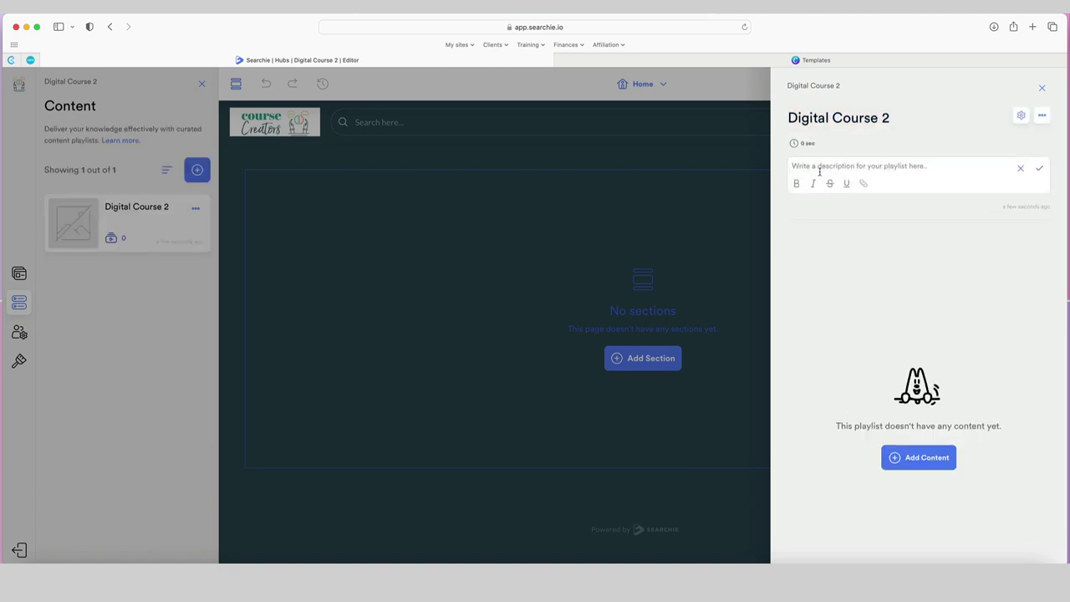
{"action": "type", "text": "This is yte"}
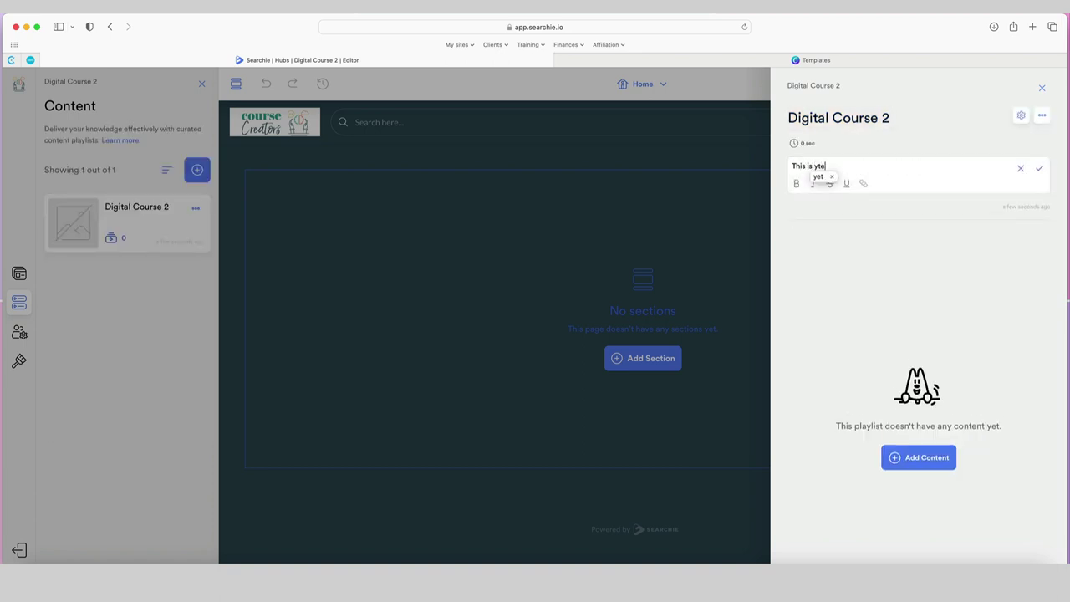
{"action": "key", "text": "BackSpace"}
{"action": "key", "text": "BackSpace"}
{"action": "key", "text": "BackSpace"}
{"action": "type", "text": "the digit"}
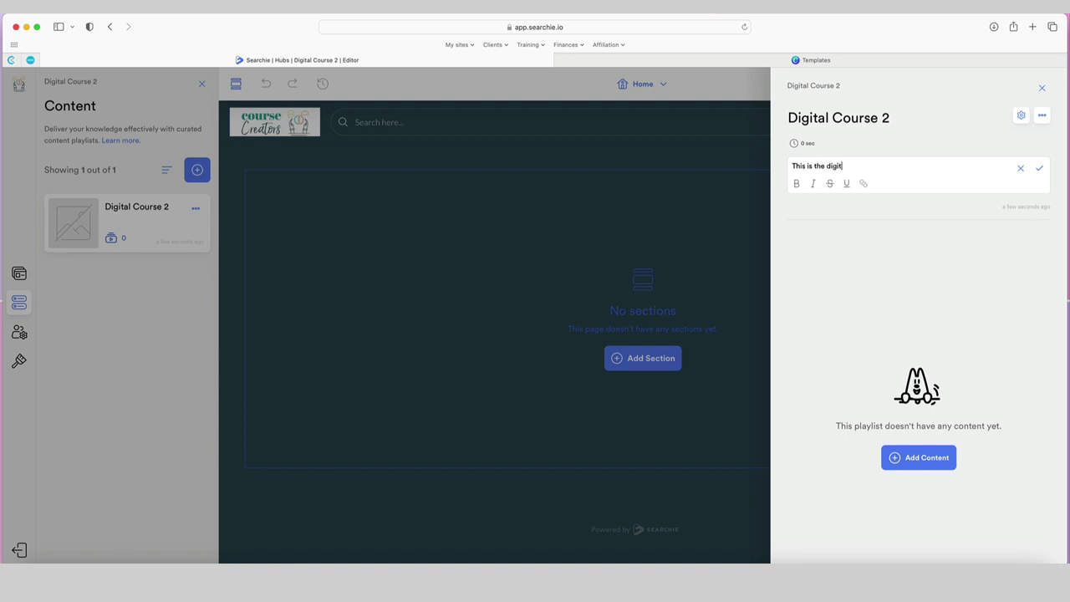
{"action": "type", "text": "al course content"}
{"action": "left_click", "coordinate": [1039, 168]}
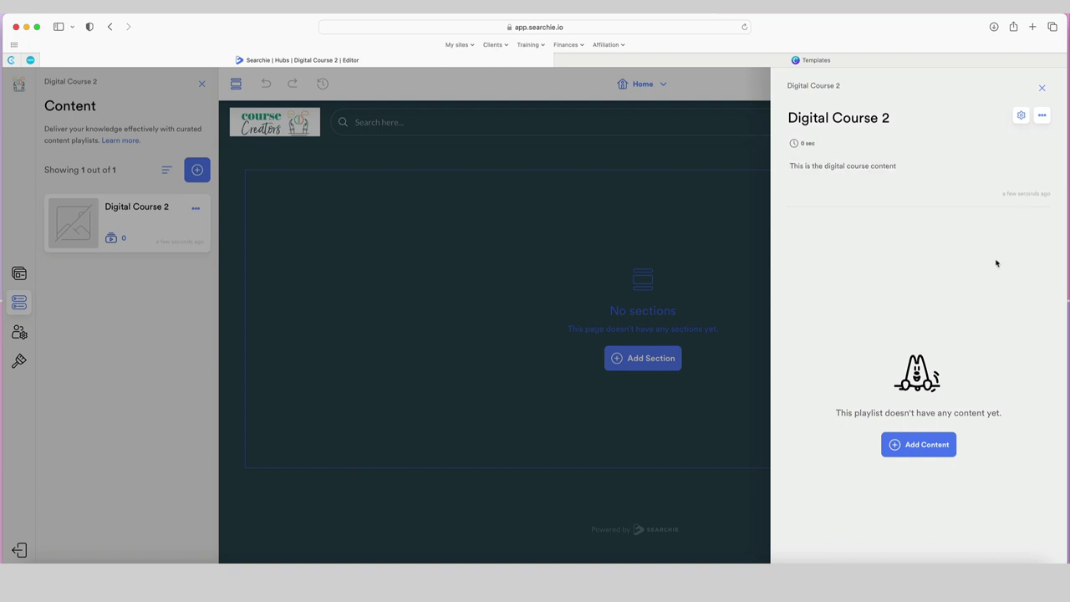
Add content to the playlist via Record, opening the Searchie extension's Chrome Web Store page.
{"action": "left_click", "coordinate": [924, 453]}
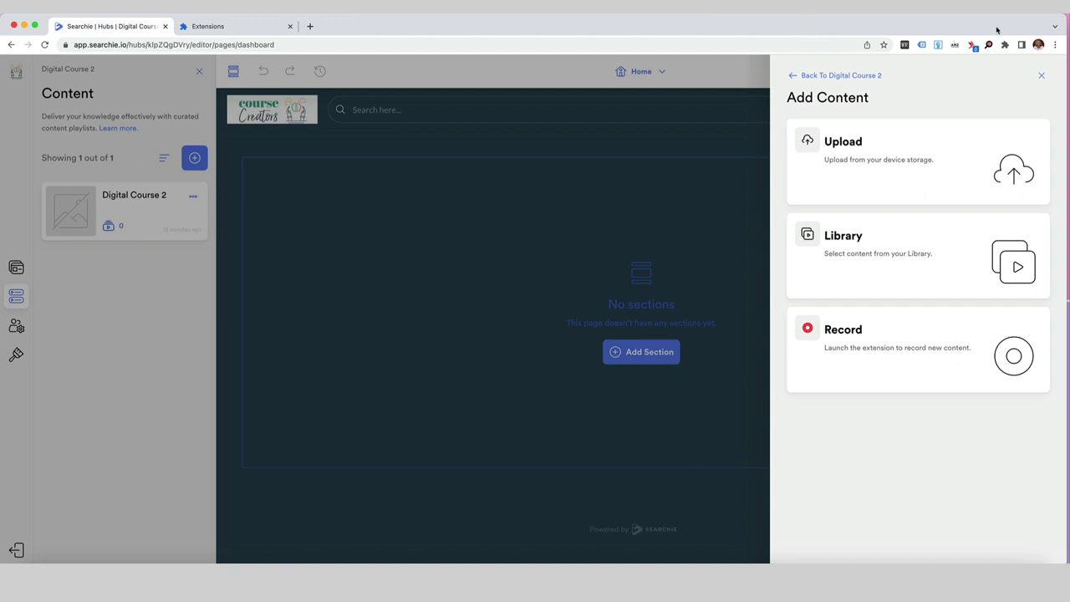
{"action": "left_click", "coordinate": [946, 352]}
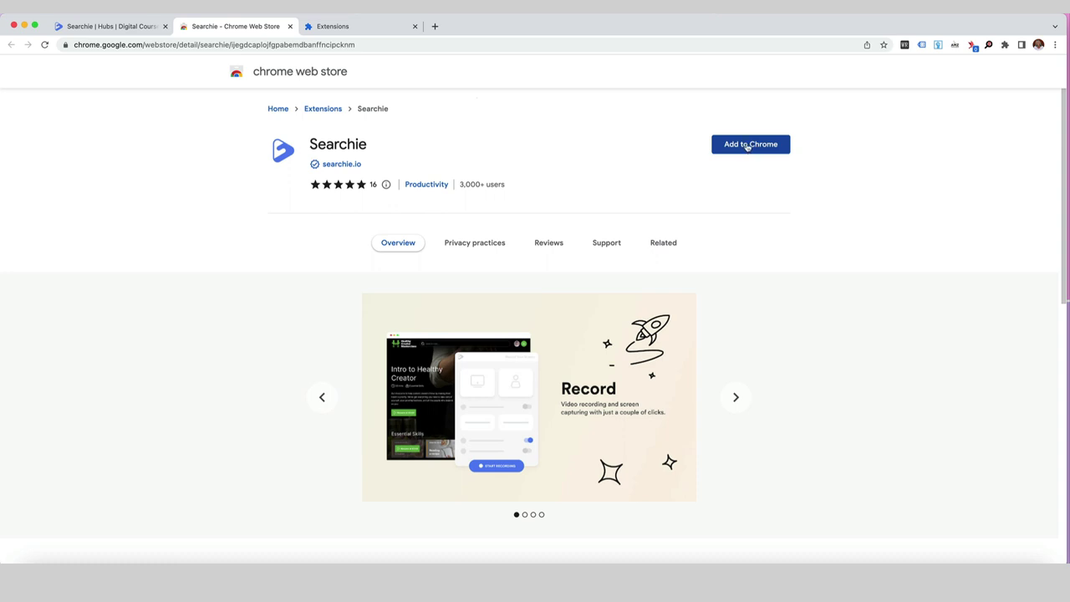
Install the Searchie extension from the Chrome Web Store and dismiss the notices.
{"action": "left_click", "coordinate": [748, 146]}
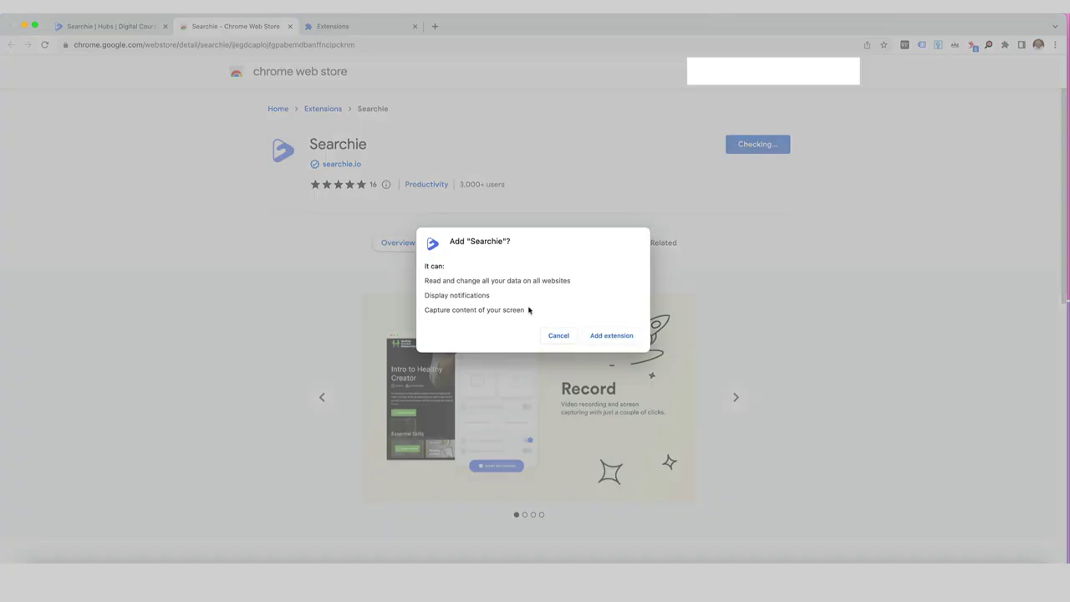
{"action": "left_click", "coordinate": [607, 339]}
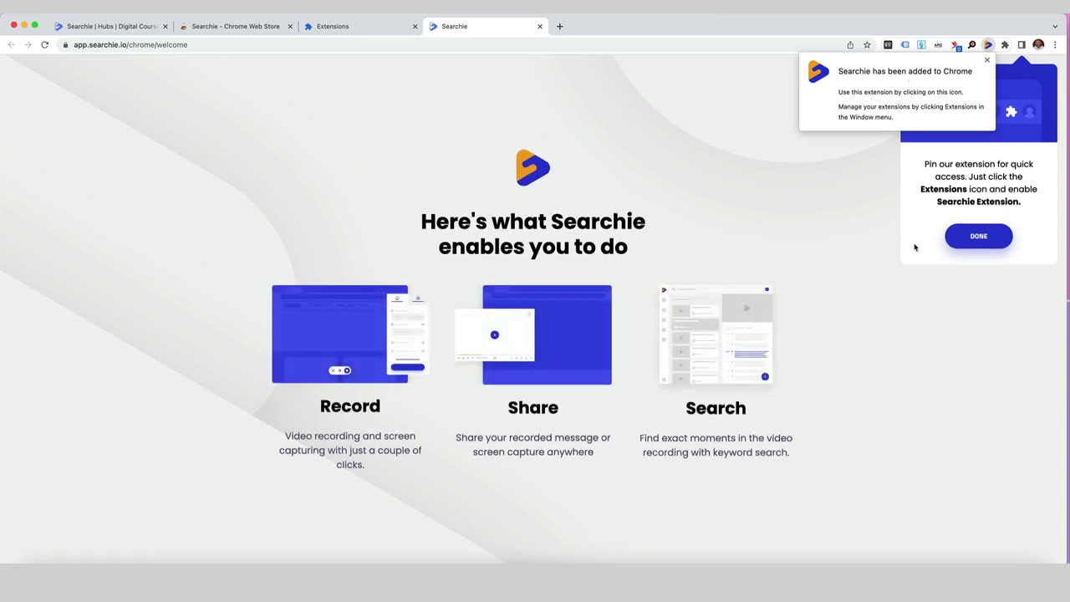
{"action": "left_click", "coordinate": [987, 60]}
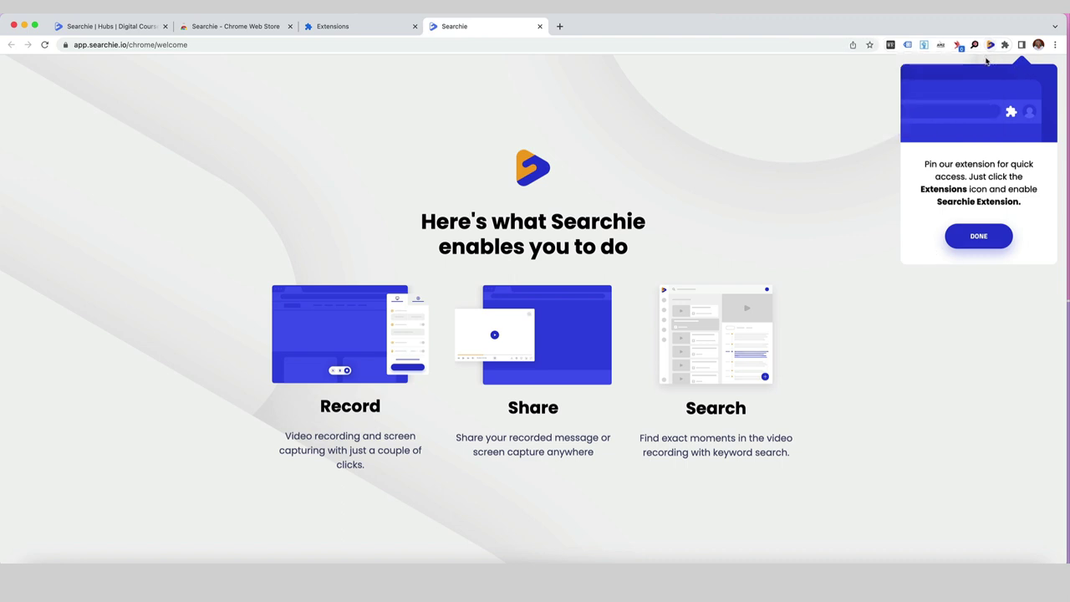
{"action": "left_click", "coordinate": [978, 236]}
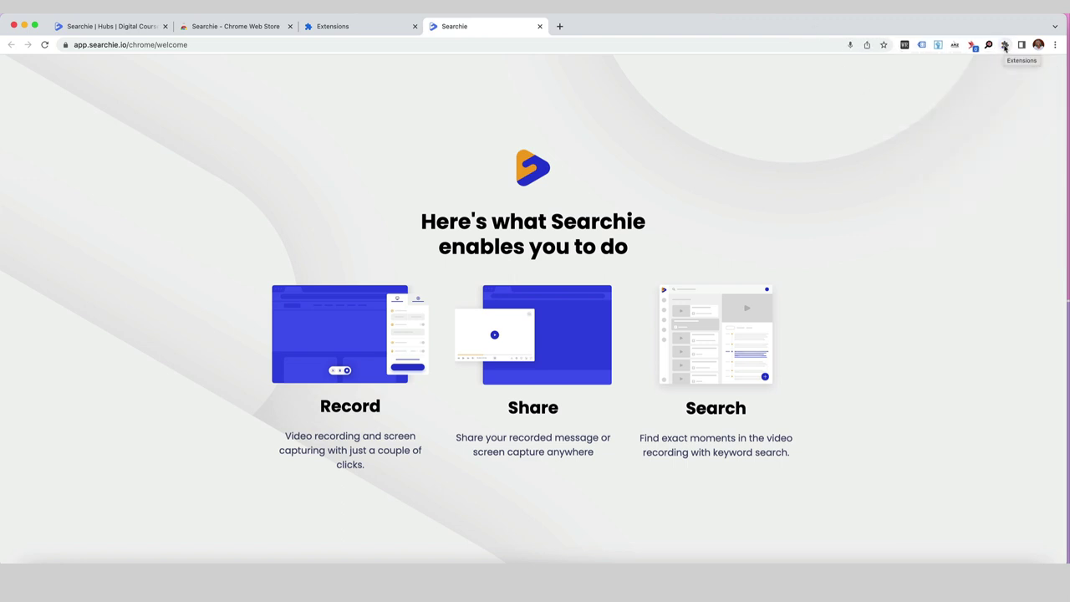
Pin Searchie to the Chrome toolbar and check its extension popup.
{"action": "left_click", "coordinate": [1006, 46]}
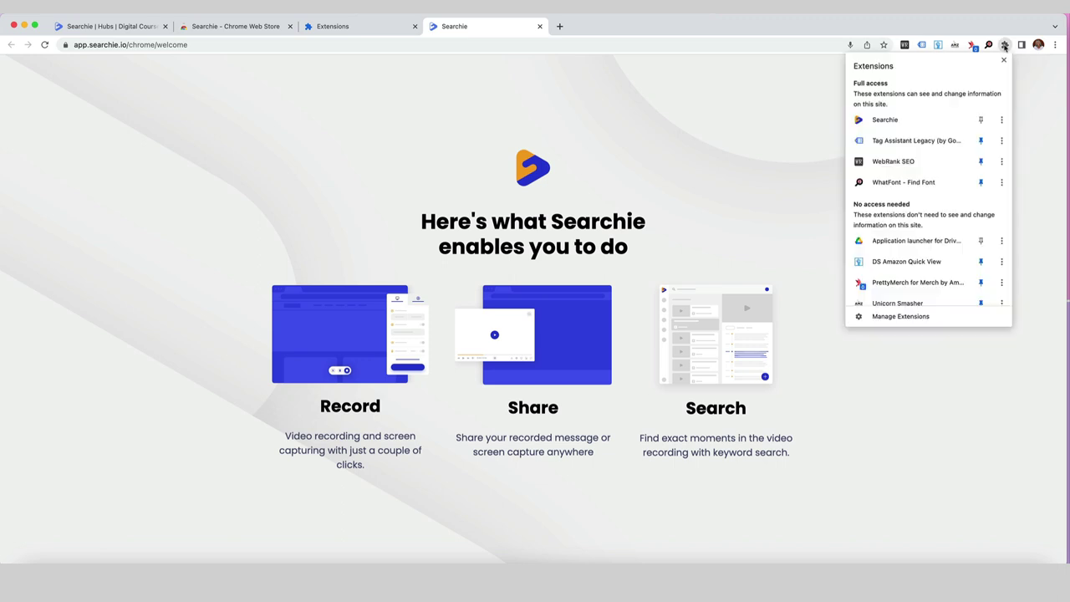
{"action": "left_click", "coordinate": [981, 120]}
{"action": "left_click", "coordinate": [1004, 61]}
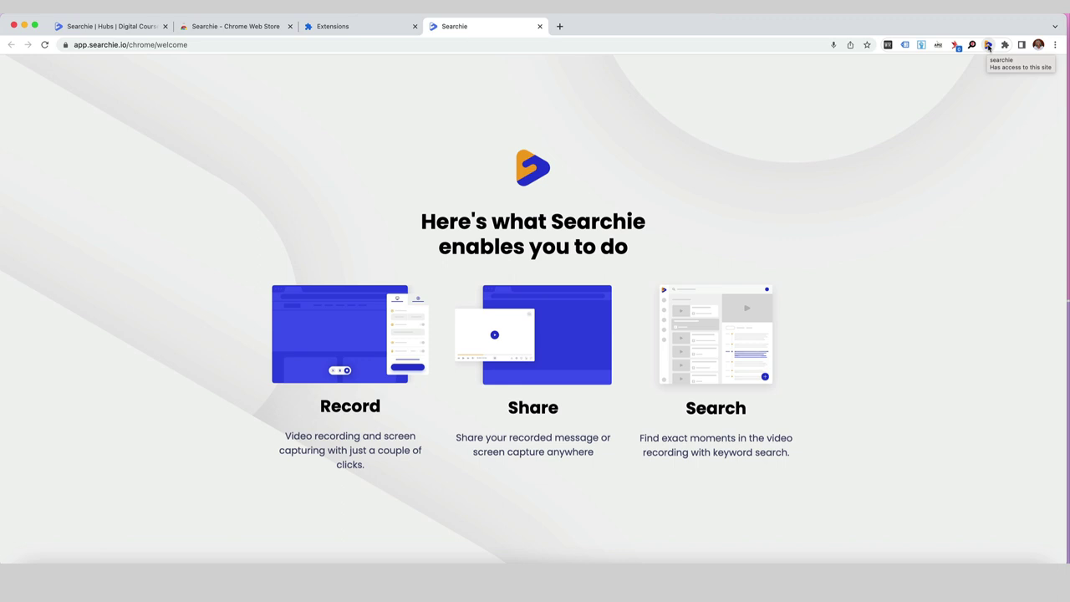
{"action": "left_click", "coordinate": [987, 47]}
{"action": "left_click", "coordinate": [807, 29]}
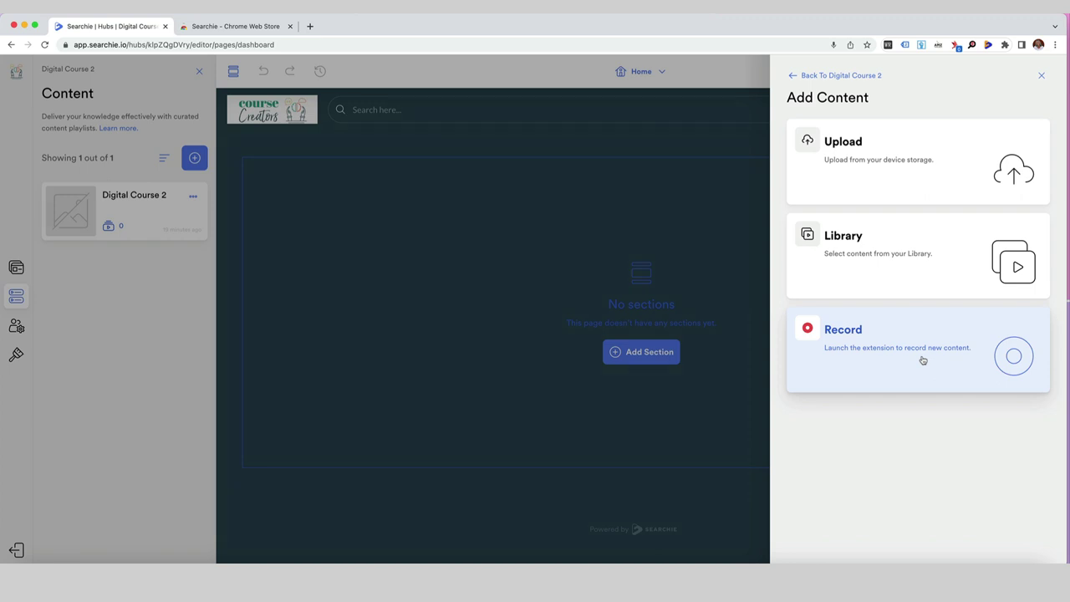
Launch the Searchie recorder with camera recording off and start a screen recording.
{"action": "left_click", "coordinate": [918, 355]}
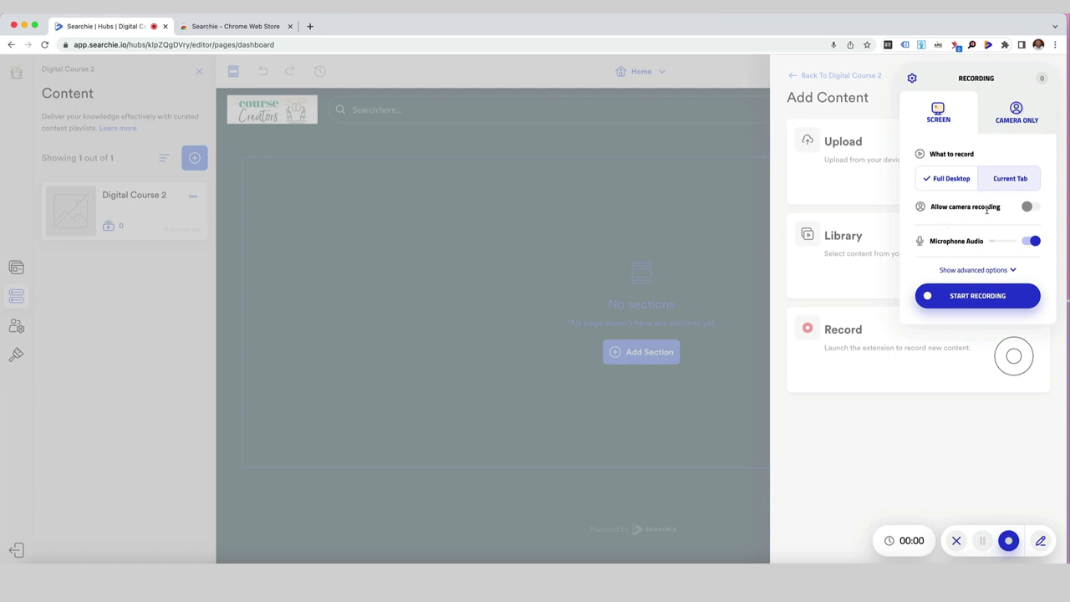
{"action": "left_click", "coordinate": [1034, 208]}
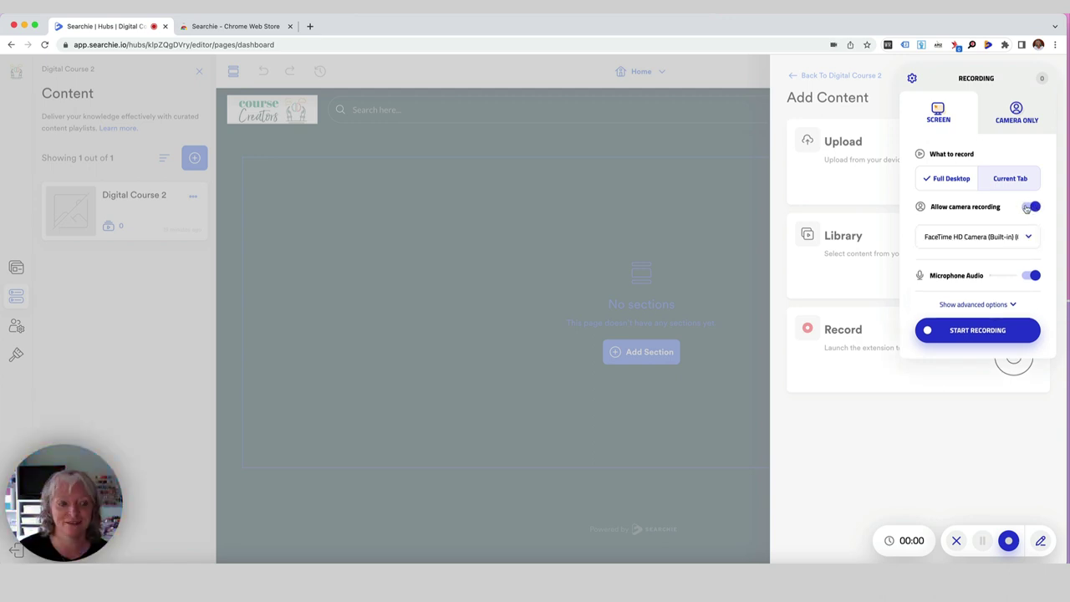
{"action": "left_click", "coordinate": [1027, 207]}
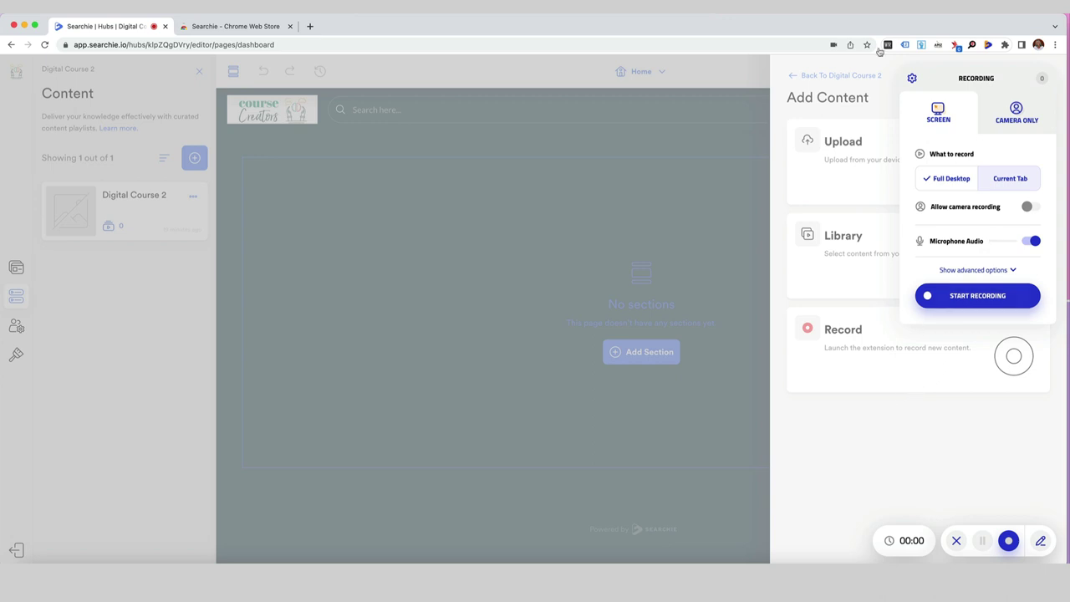
{"action": "left_click", "coordinate": [929, 288]}
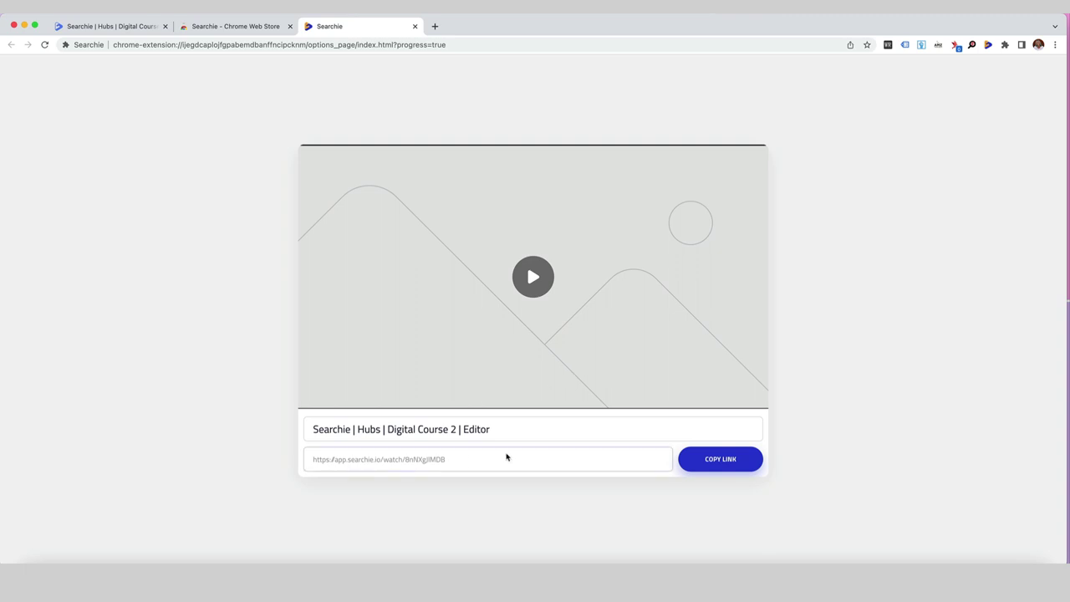
Close the recording and Web Store tabs and exit the editor to the Hub Dashboard.
{"action": "left_click", "coordinate": [415, 27]}
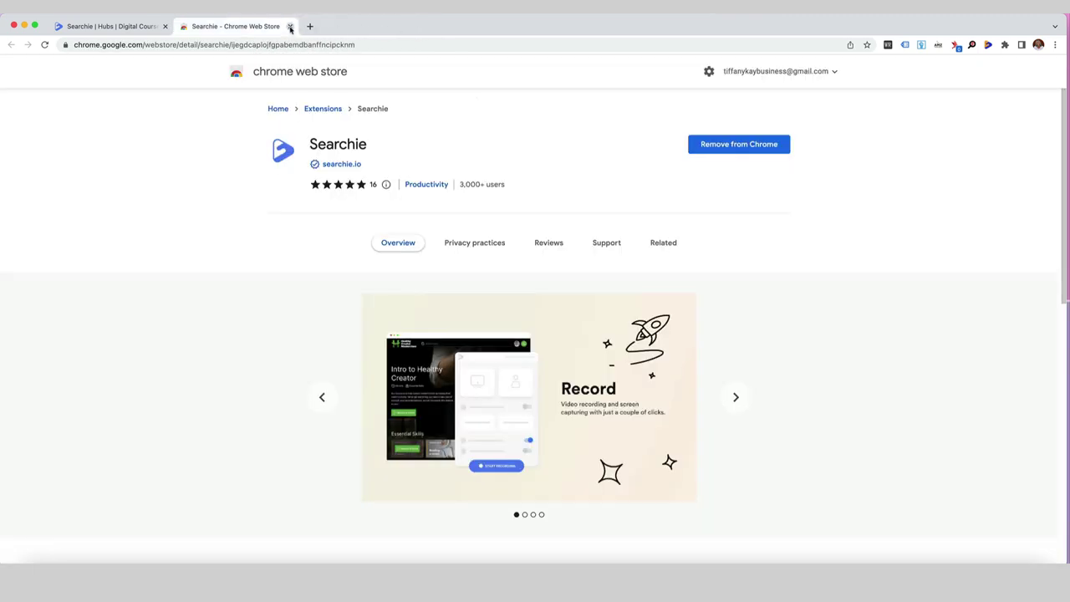
{"action": "left_click", "coordinate": [290, 28]}
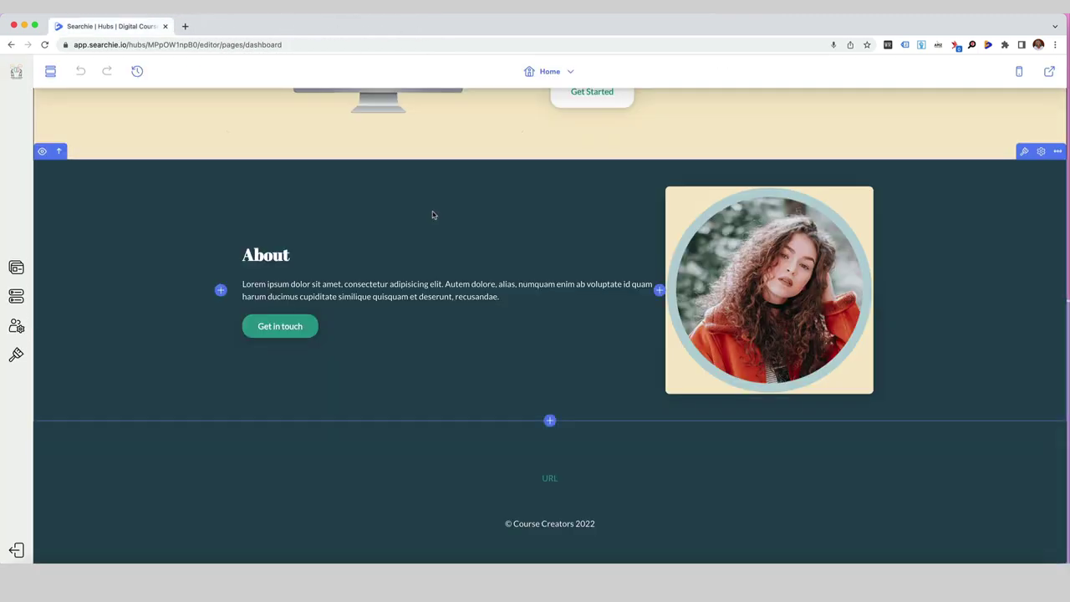
{"action": "scroll", "coordinate": [432, 215], "scroll_direction": "up", "scroll_amount": 20}
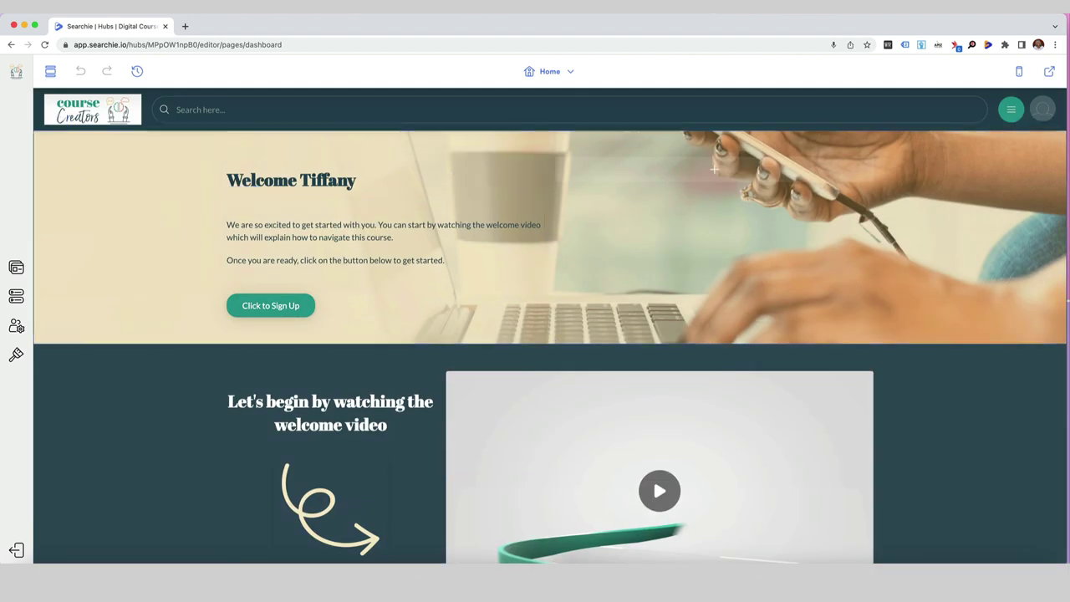
{"action": "left_click", "coordinate": [16, 549]}
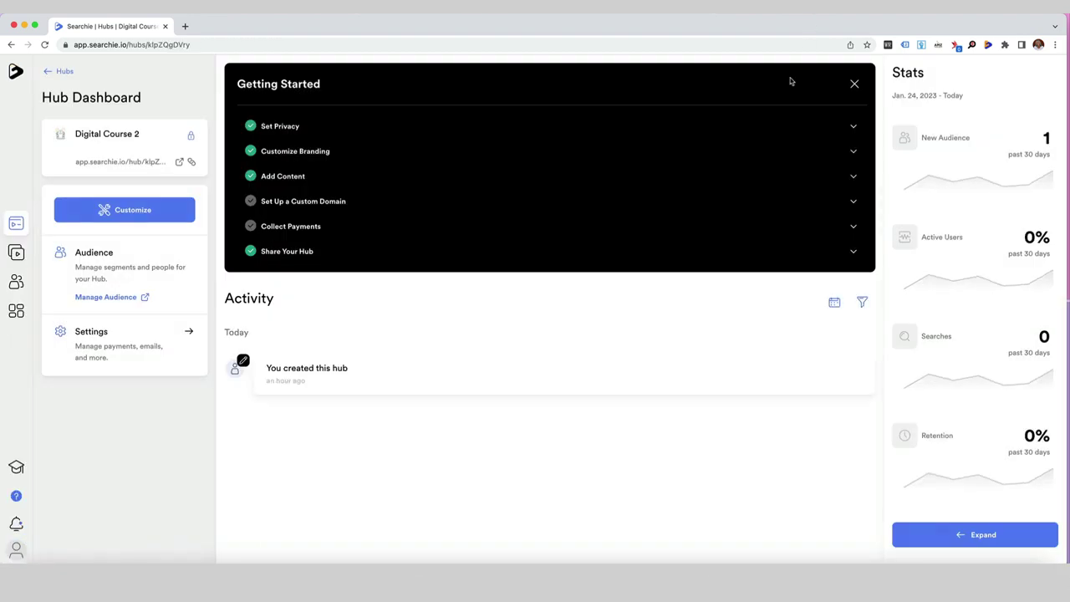
Via Manage Content, open the Digital Course 2 playlist and add content from the Library.
{"action": "left_click", "coordinate": [289, 179]}
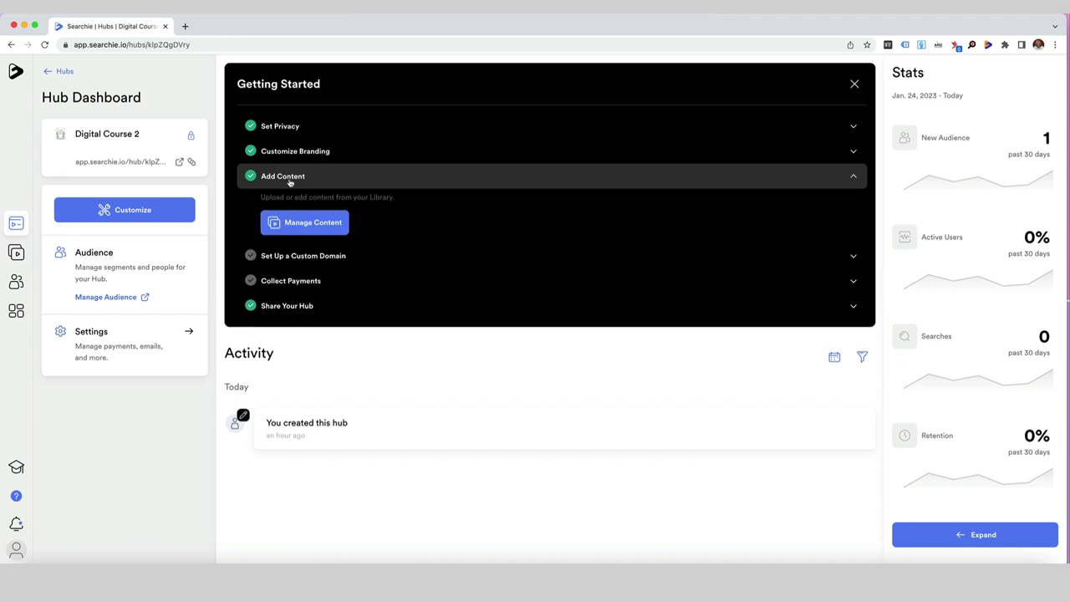
{"action": "left_click", "coordinate": [306, 223]}
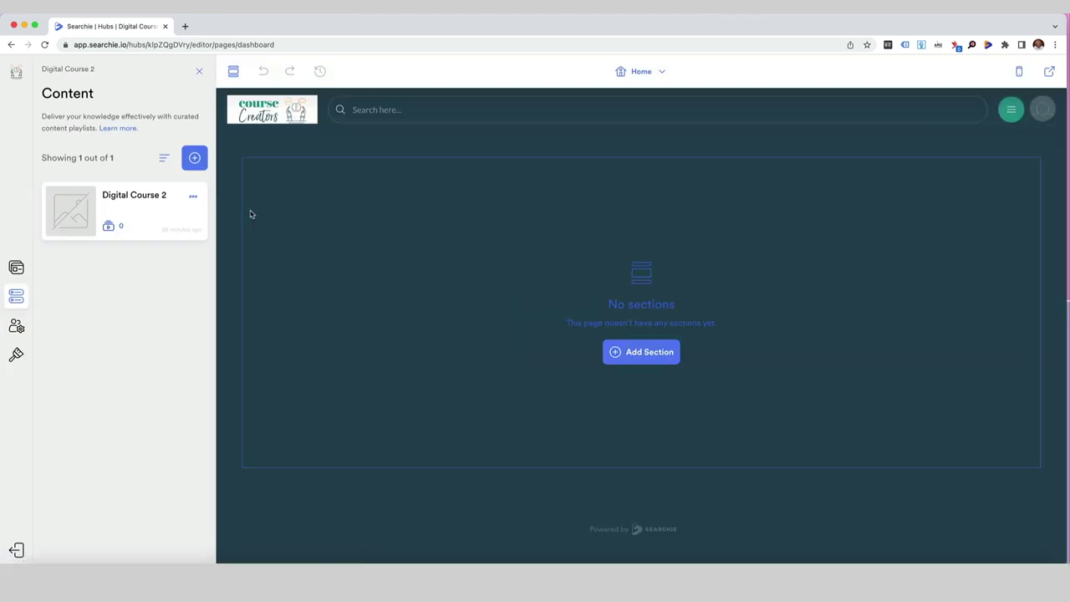
{"action": "left_click", "coordinate": [131, 201]}
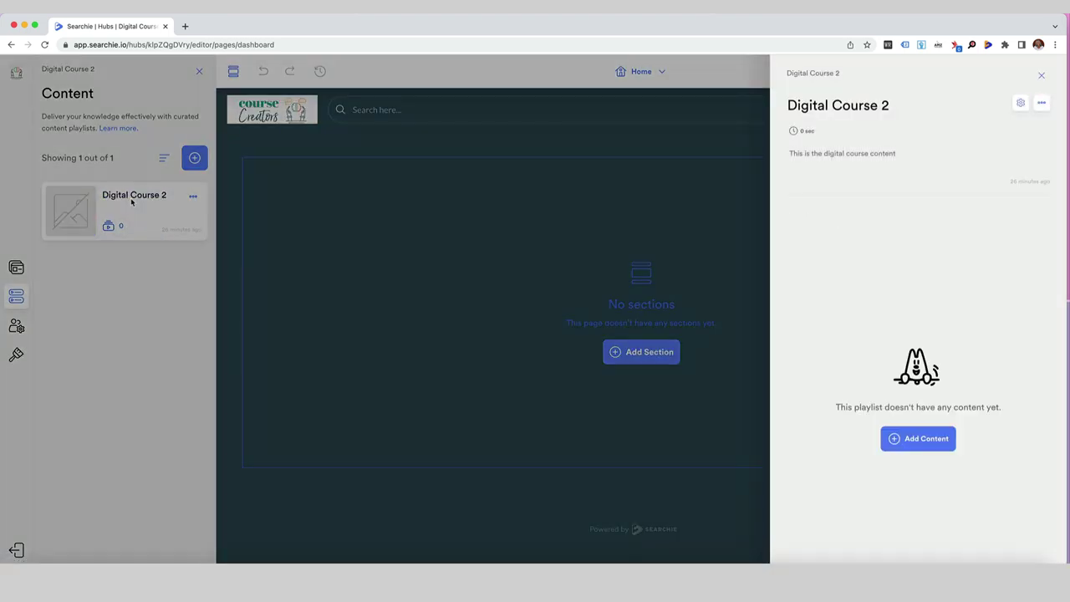
{"action": "left_click", "coordinate": [922, 445]}
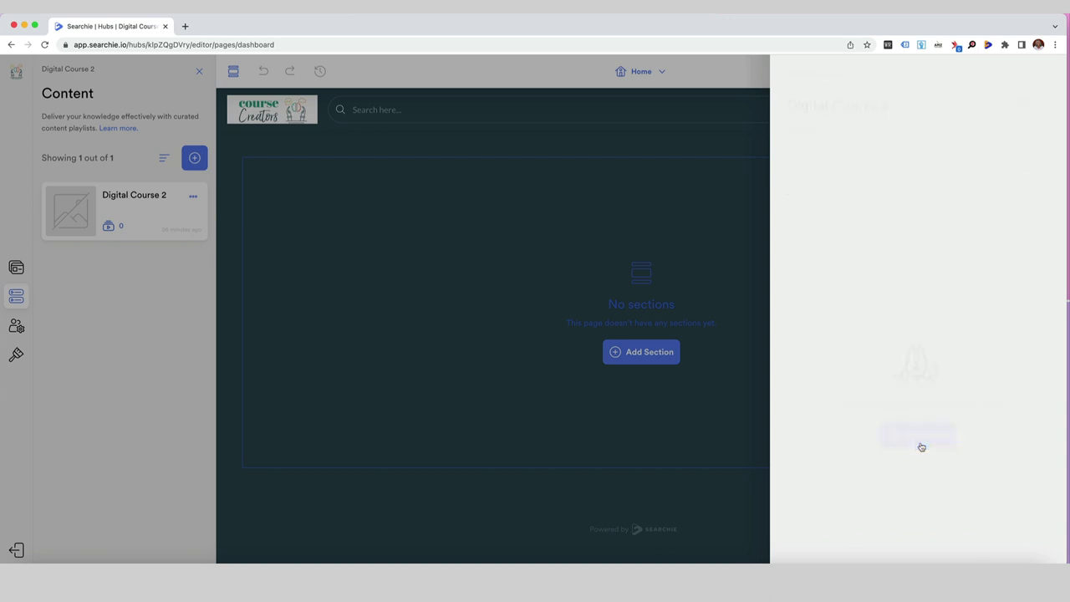
{"action": "left_click", "coordinate": [855, 240]}
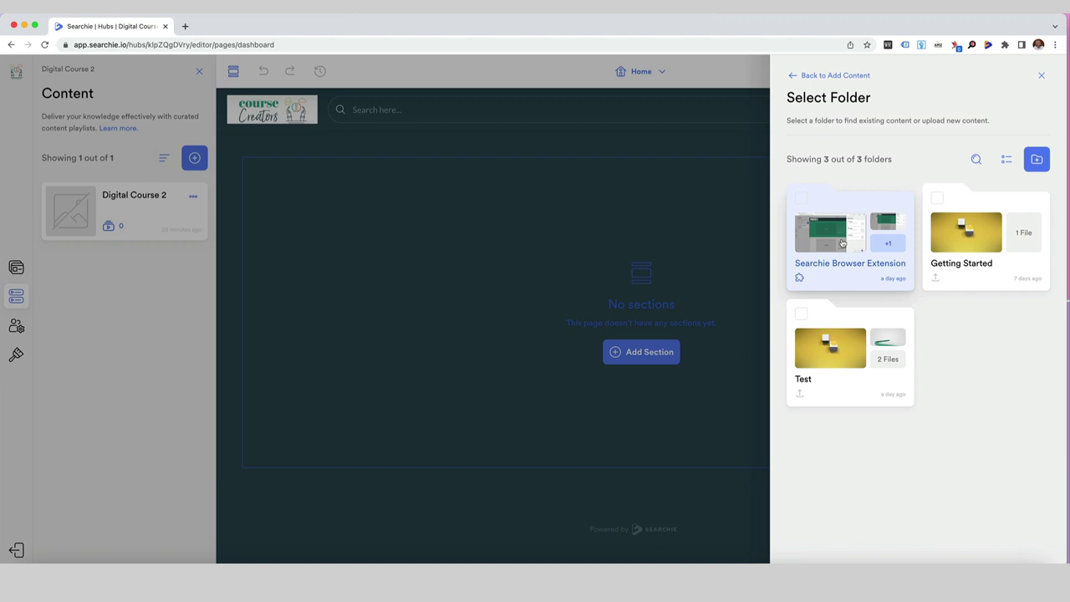
Add the newest recording from the Searchie Browser Extension folder to Digital Course 2.
{"action": "left_click", "coordinate": [831, 236]}
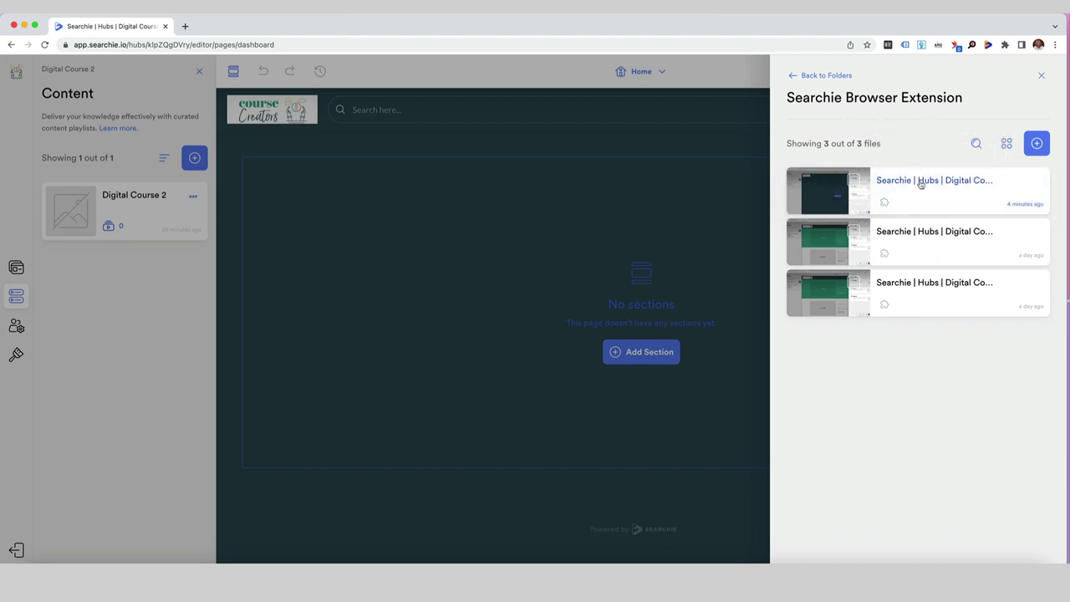
{"action": "left_click", "coordinate": [854, 180]}
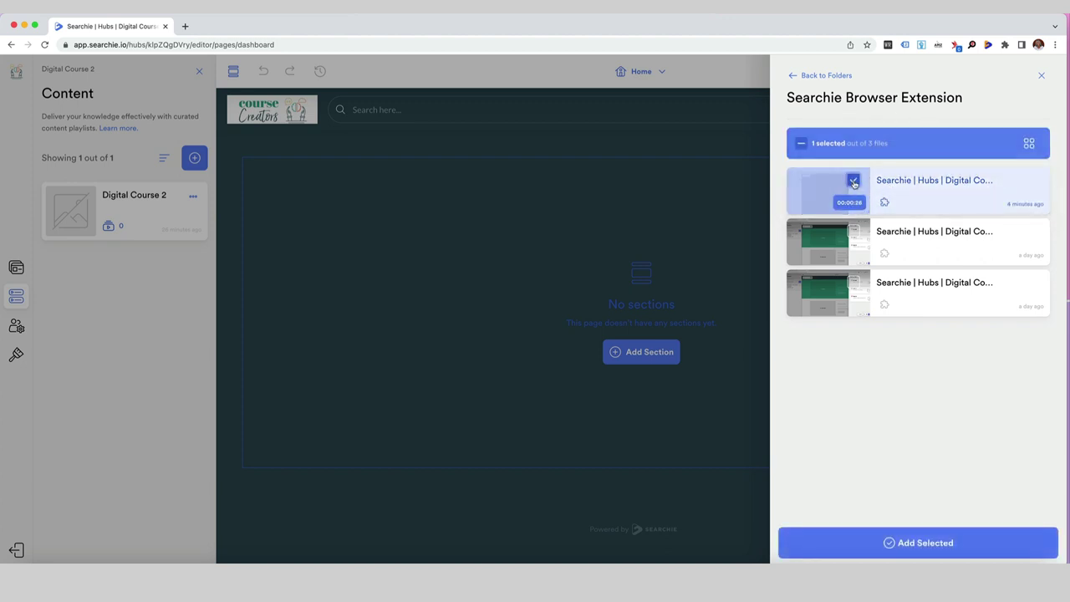
{"action": "left_click", "coordinate": [891, 544]}
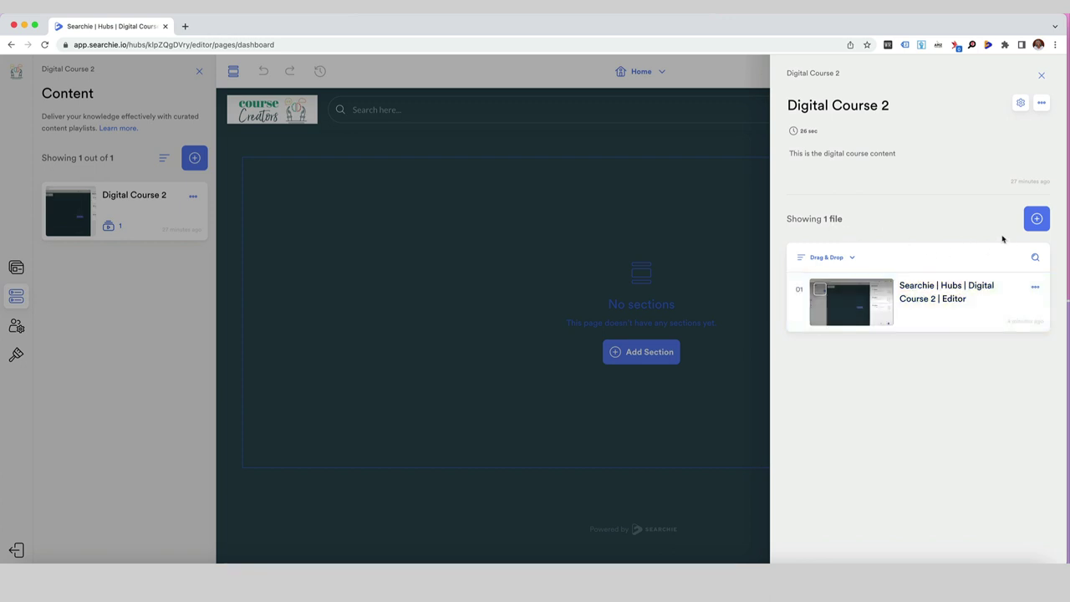
{"action": "left_click", "coordinate": [1037, 218]}
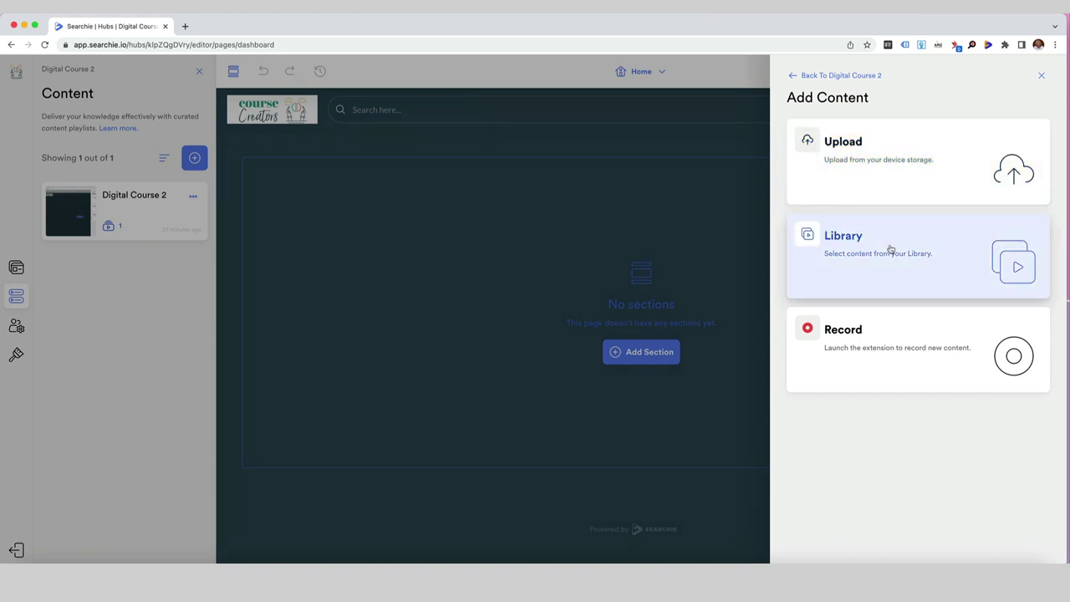
Add Adobe_color_intro from the Test library folder and close the playlist panel.
{"action": "left_click", "coordinate": [845, 240]}
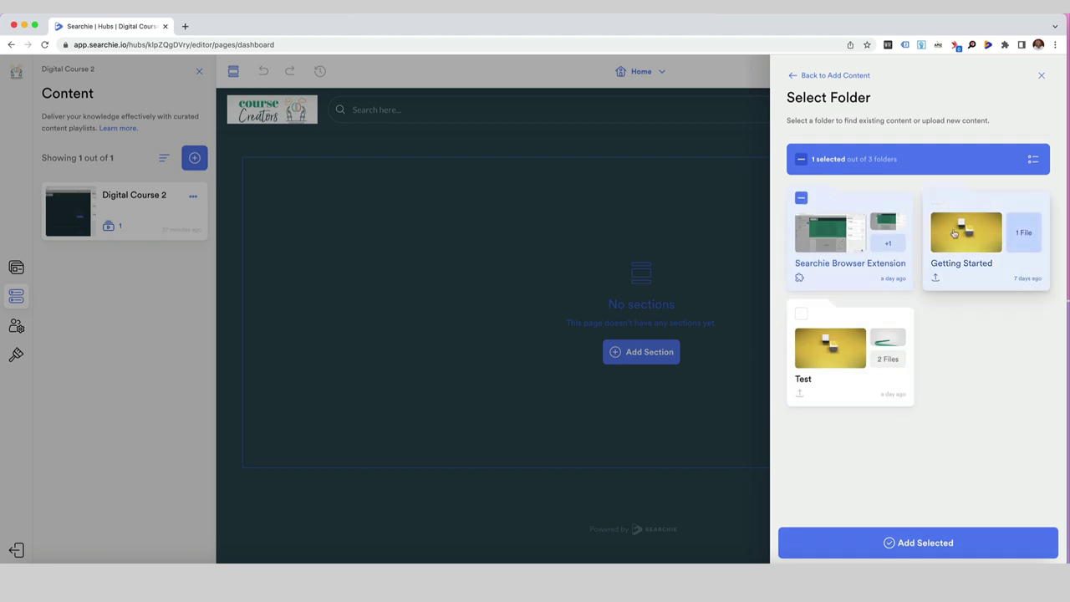
{"action": "left_click", "coordinate": [827, 347]}
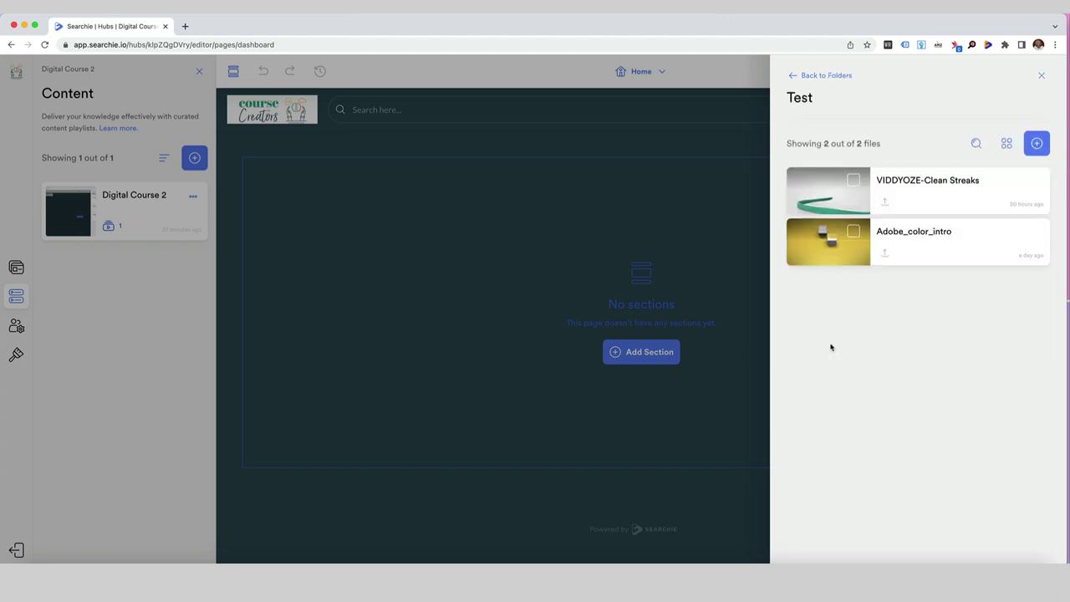
{"action": "left_click", "coordinate": [841, 243]}
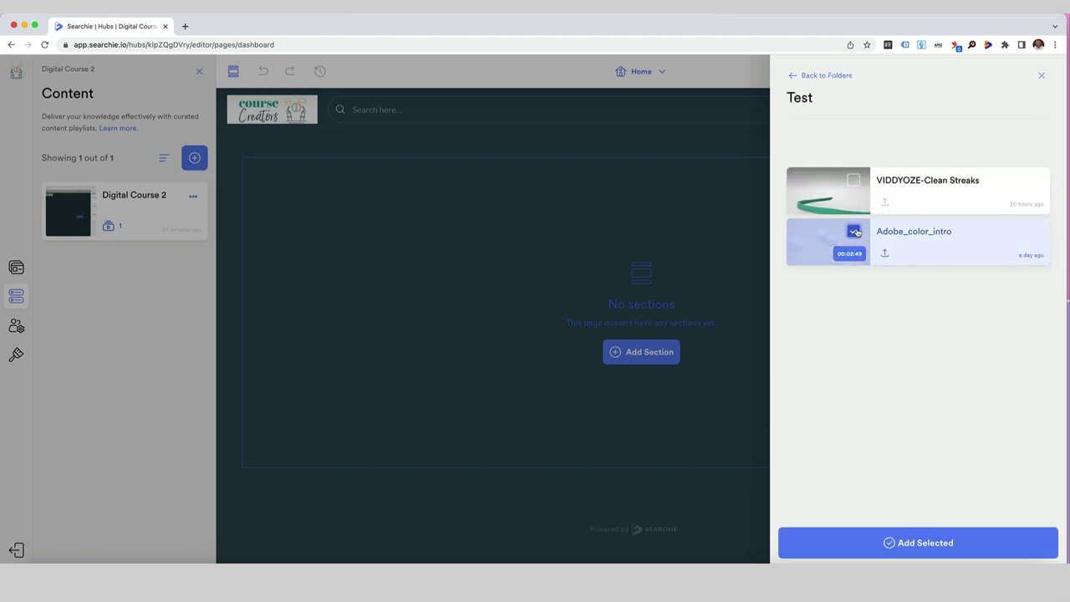
{"action": "left_click", "coordinate": [917, 550]}
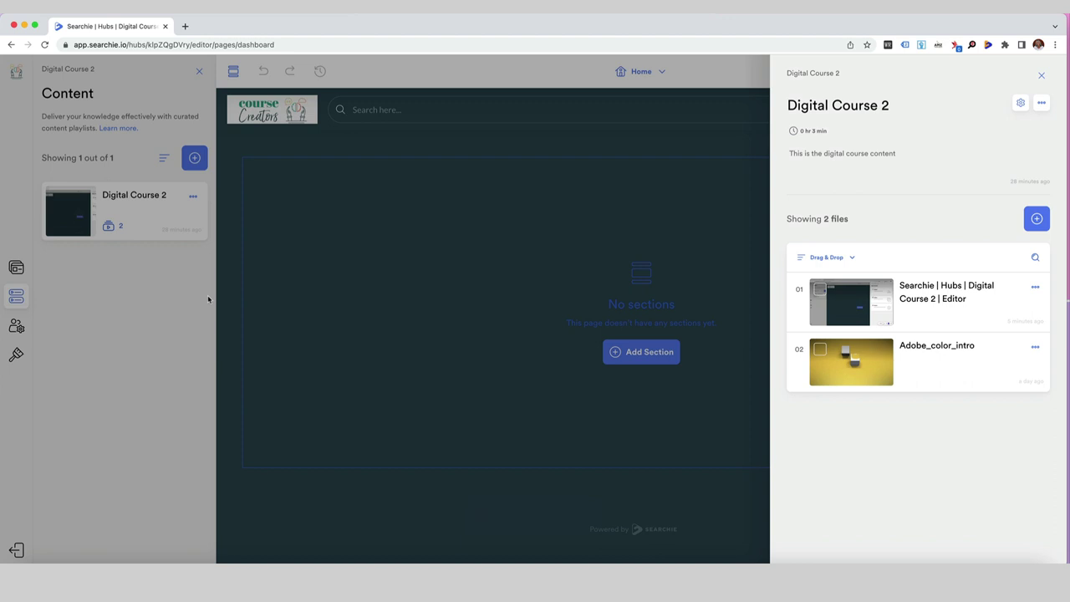
{"action": "left_click", "coordinate": [165, 314]}
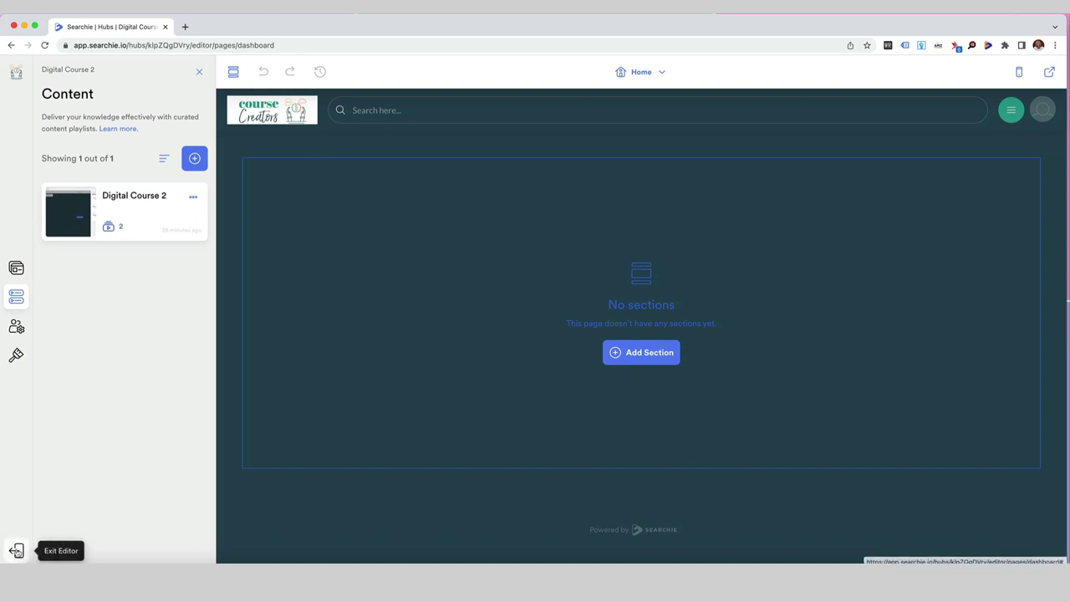
{"action": "left_click", "coordinate": [15, 550]}
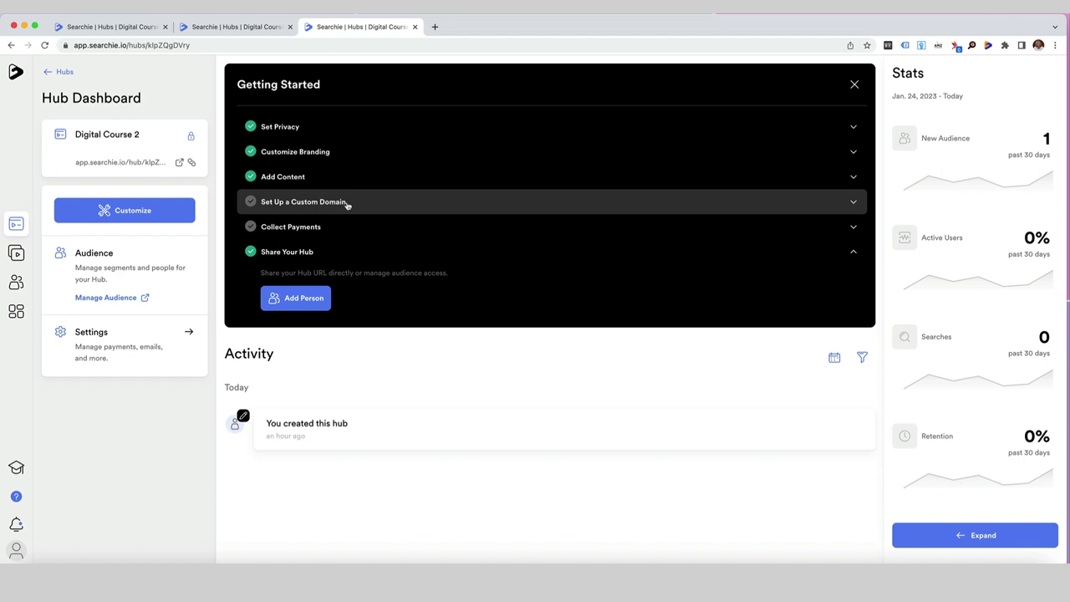
{"action": "left_click", "coordinate": [329, 204]}
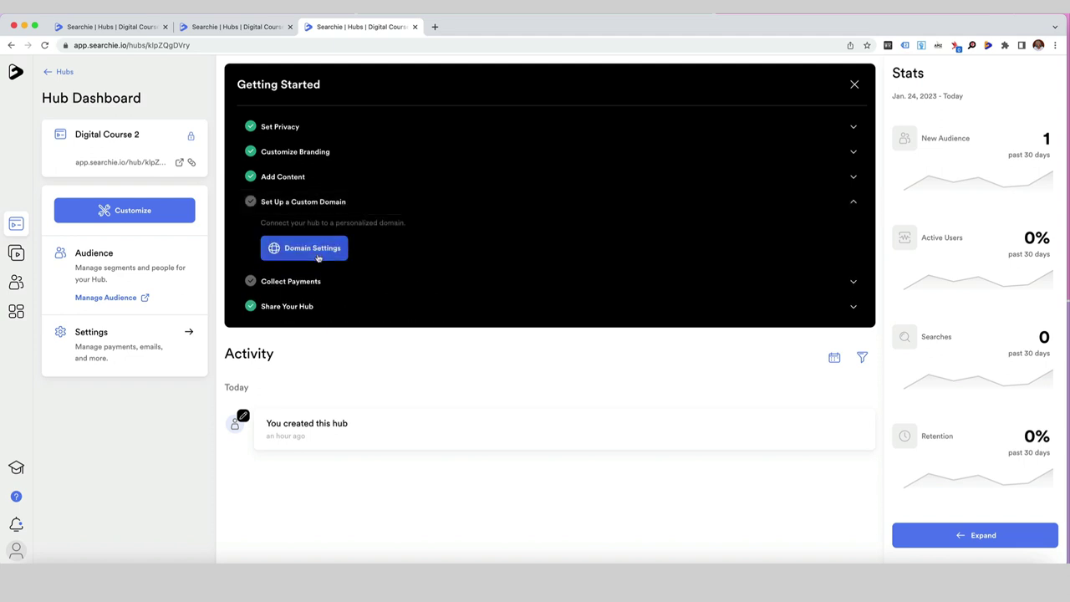
{"action": "left_click", "coordinate": [318, 256]}
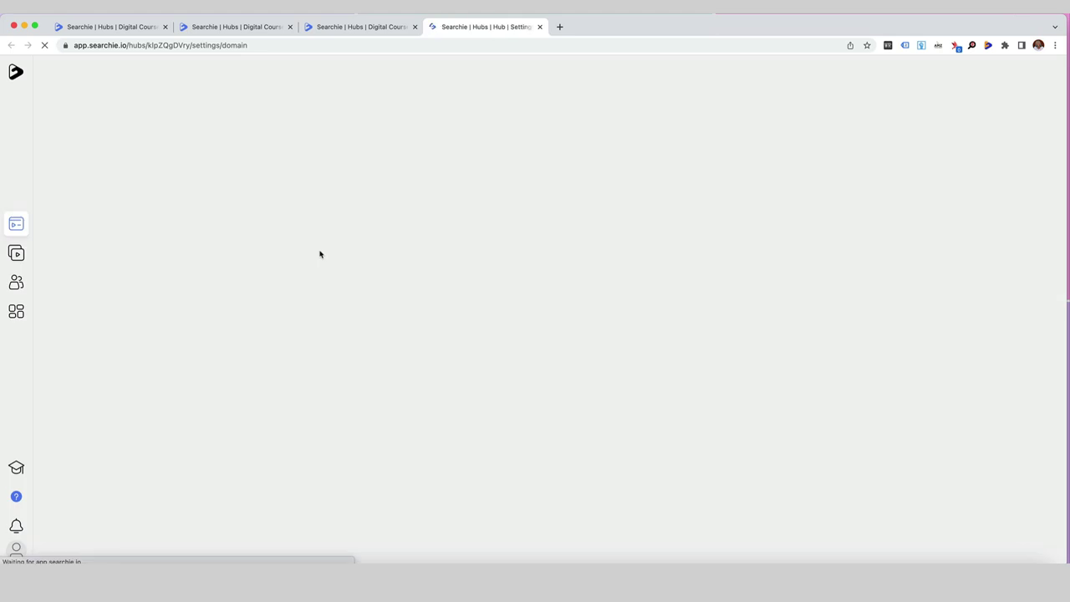
{"action": "left_click", "coordinate": [256, 158]}
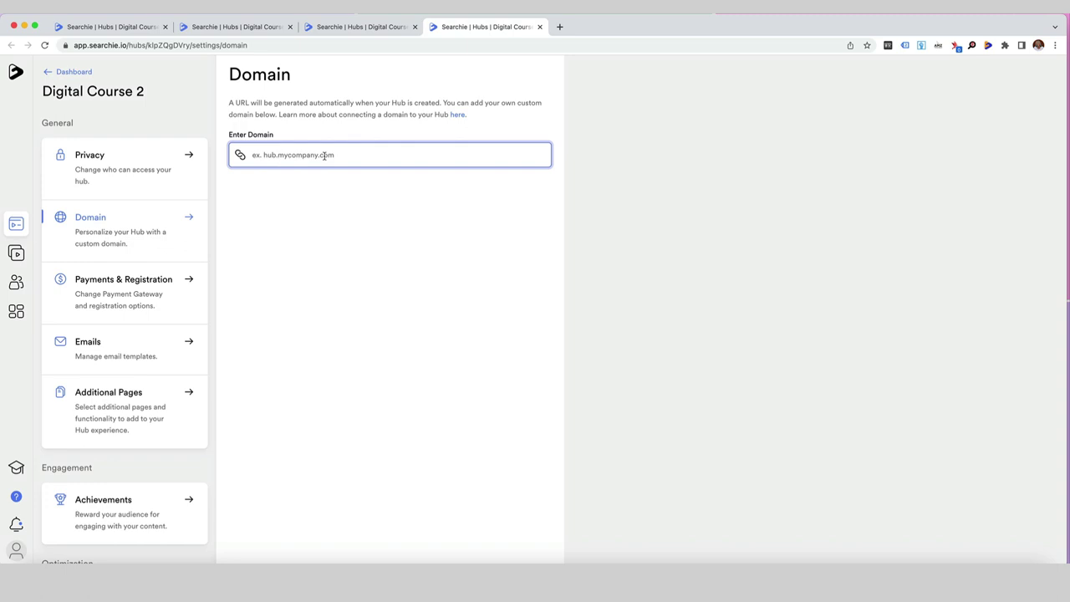
{"action": "left_click", "coordinate": [539, 27]}
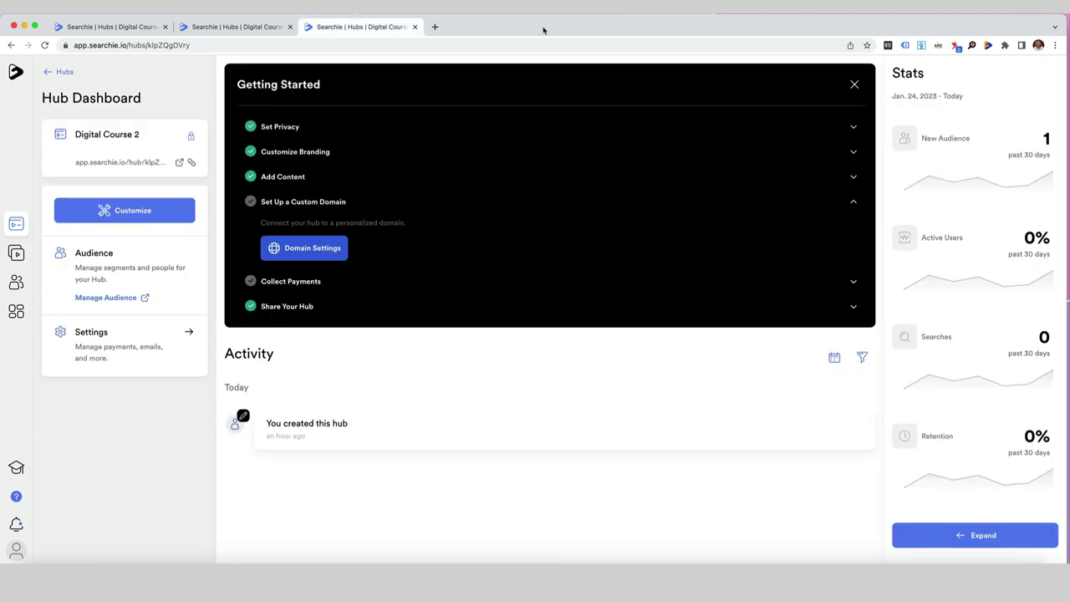
Review the Collect Payments settings and Share Your Hub step, then close the extra tab.
{"action": "left_click", "coordinate": [251, 281]}
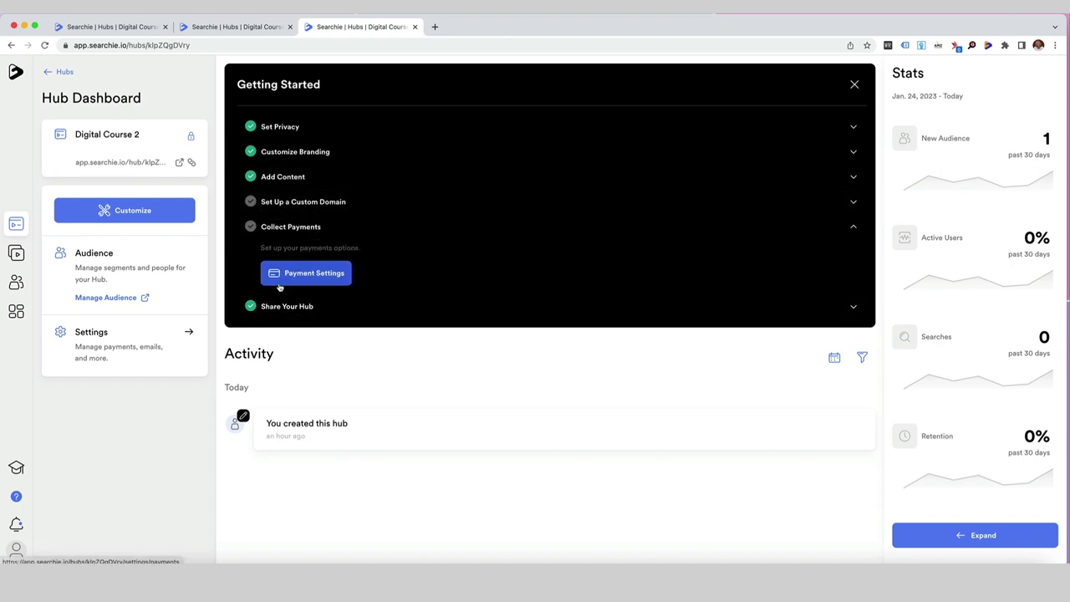
{"action": "left_click", "coordinate": [313, 273]}
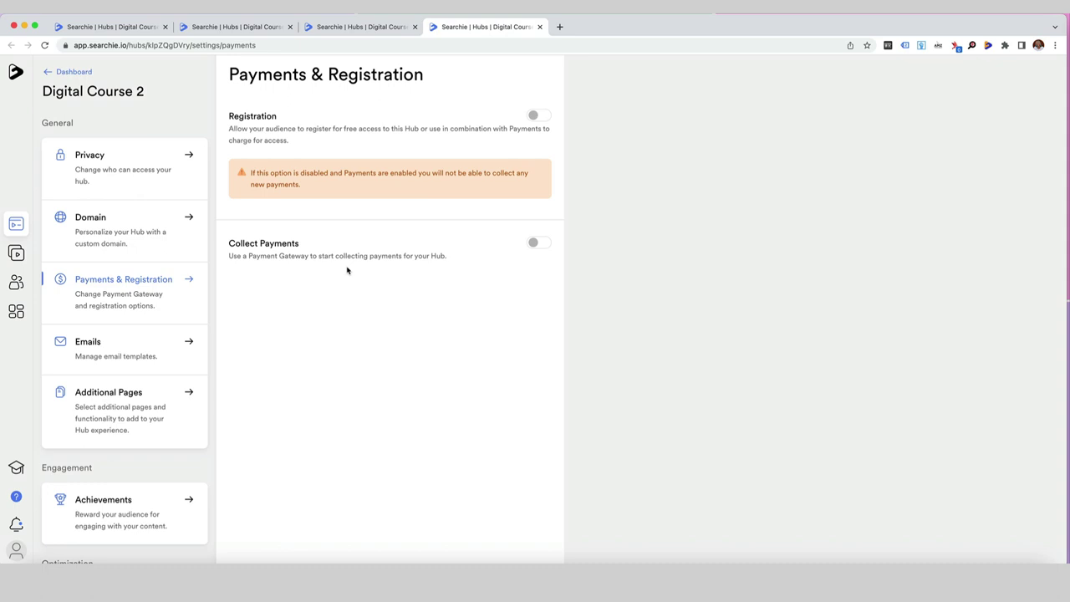
{"action": "left_click", "coordinate": [539, 26]}
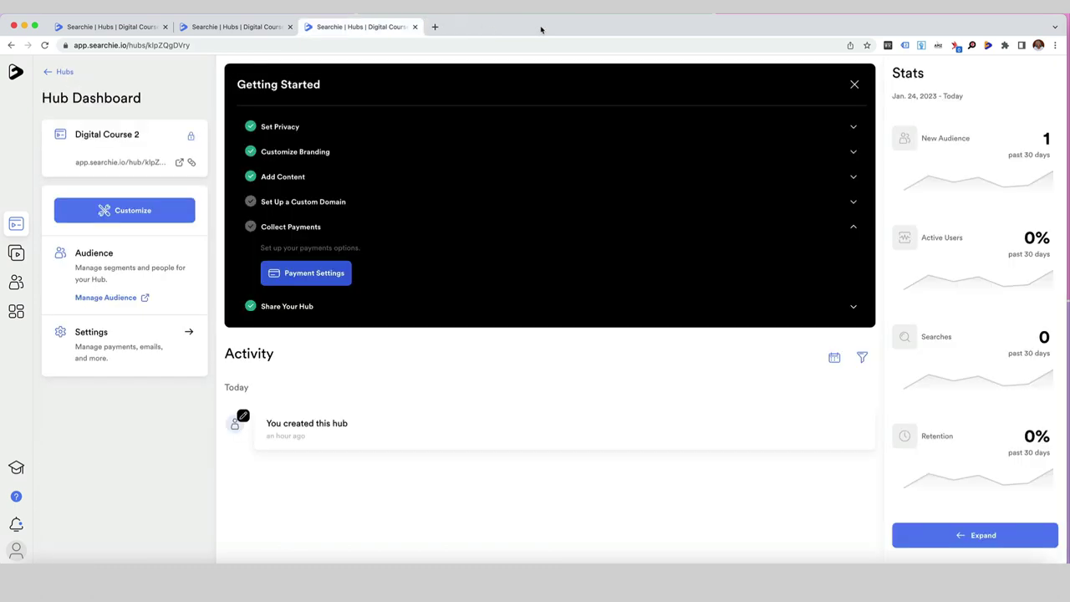
{"action": "left_click", "coordinate": [296, 311]}
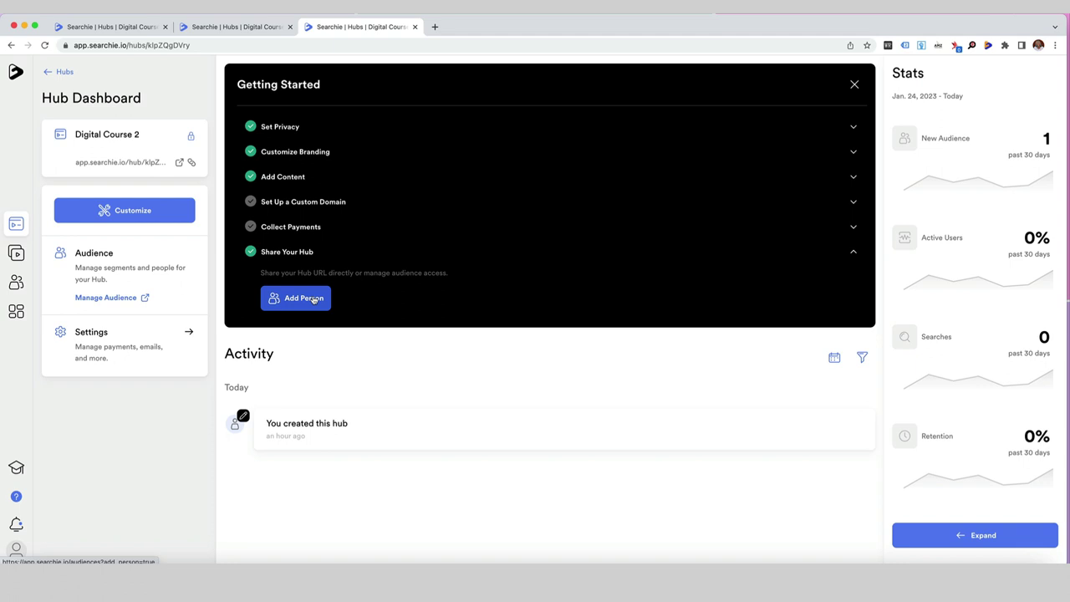
{"action": "key", "text": "super+w"}
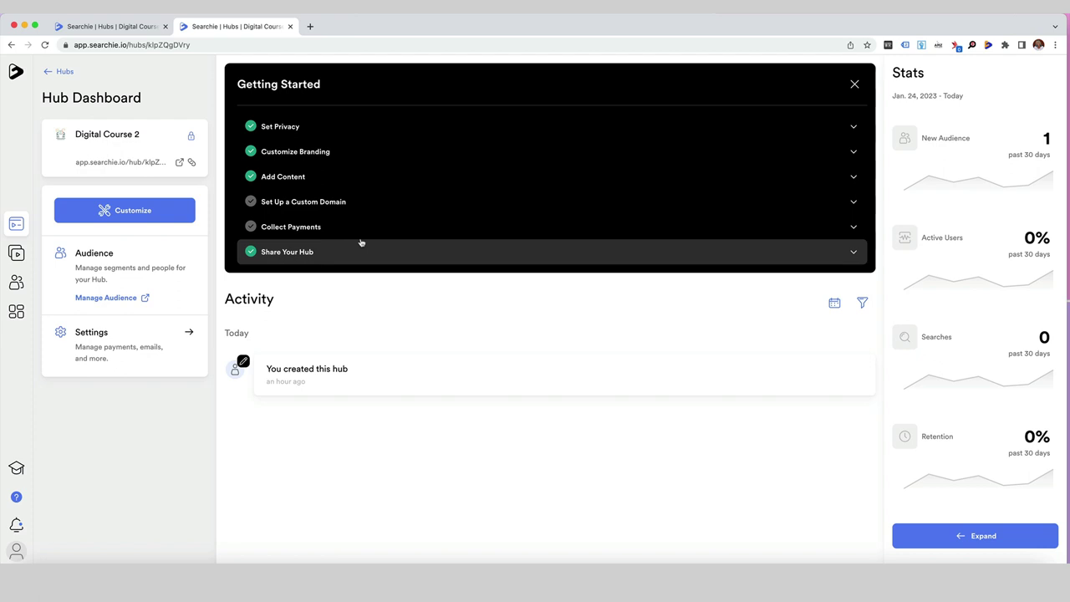
Review the example hub's page editor, then open the Digital Course 2 page editor.
{"action": "left_click", "coordinate": [104, 26]}
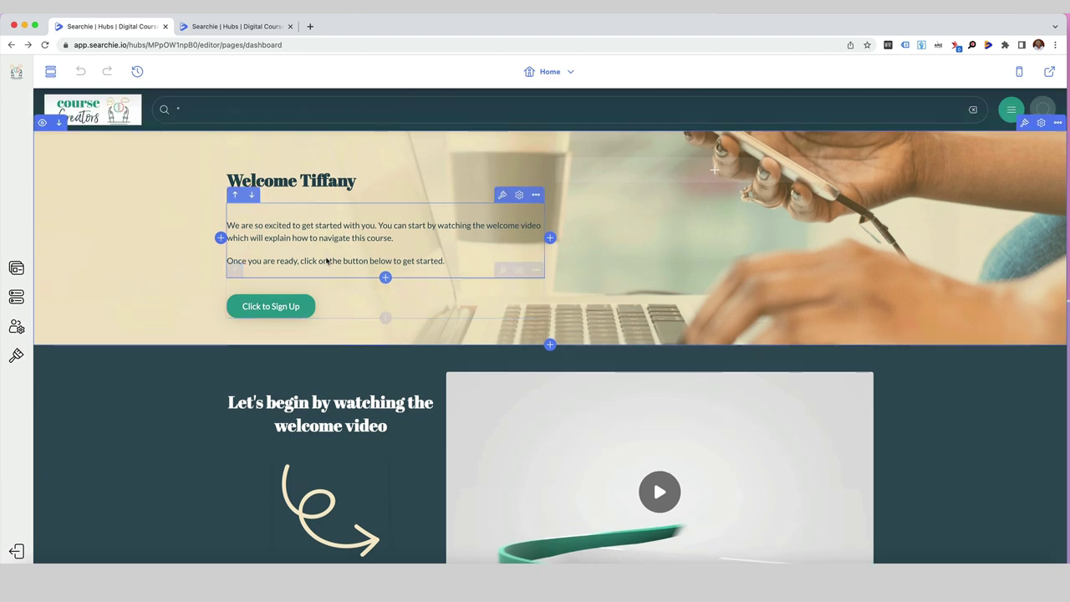
{"action": "scroll", "coordinate": [326, 261], "scroll_direction": "down", "scroll_amount": 5}
{"action": "scroll", "coordinate": [326, 261], "scroll_direction": "down", "scroll_amount": 6}
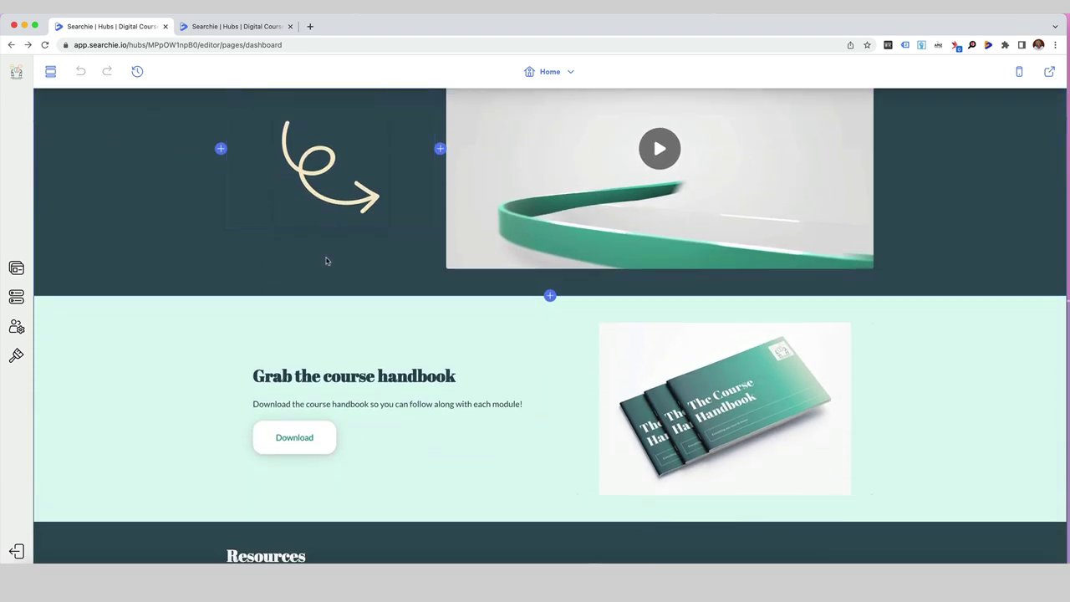
{"action": "scroll", "coordinate": [326, 261], "scroll_direction": "down", "scroll_amount": 2}
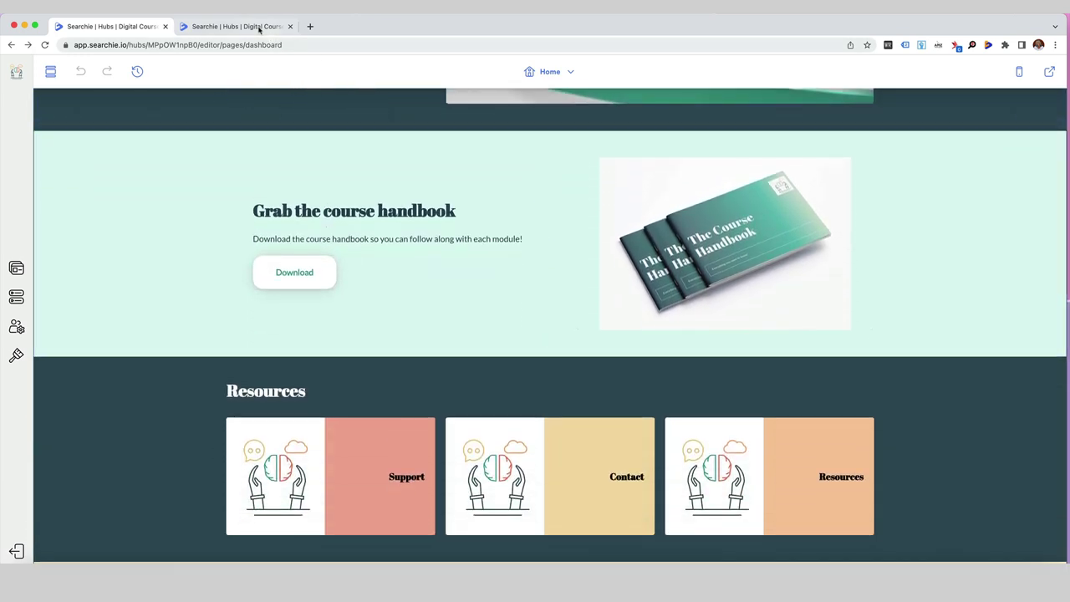
{"action": "key", "text": "ctrl+Tab"}
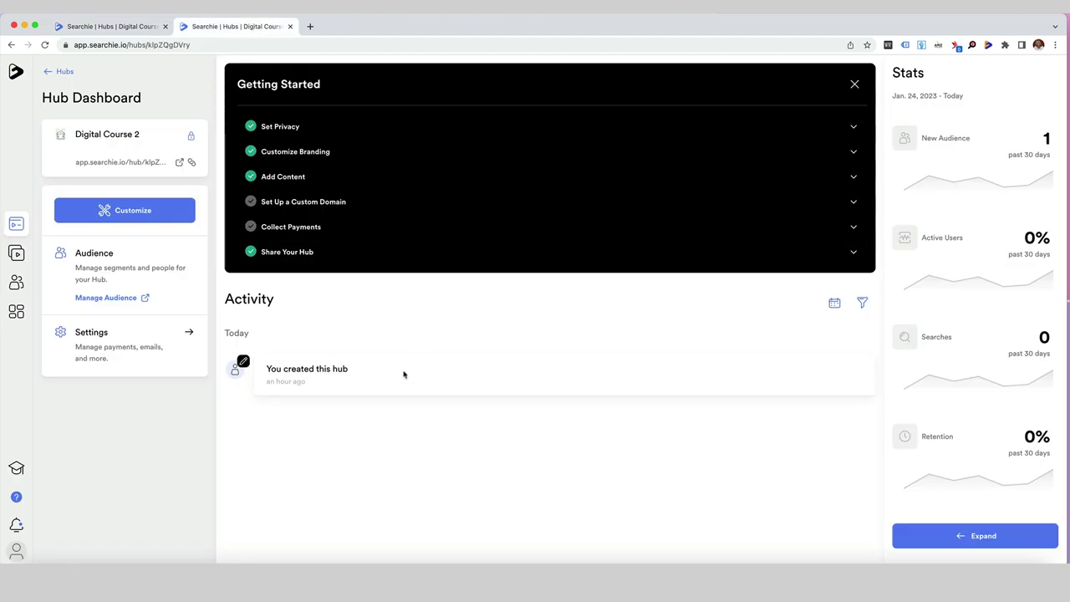
{"action": "left_click", "coordinate": [103, 214]}
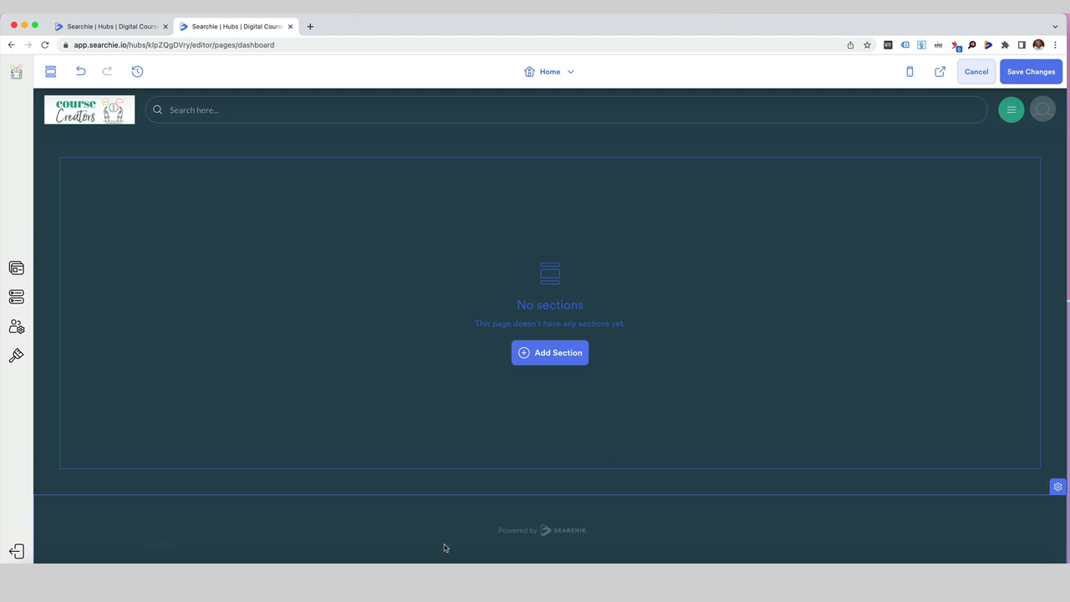
{"action": "left_click", "coordinate": [104, 28]}
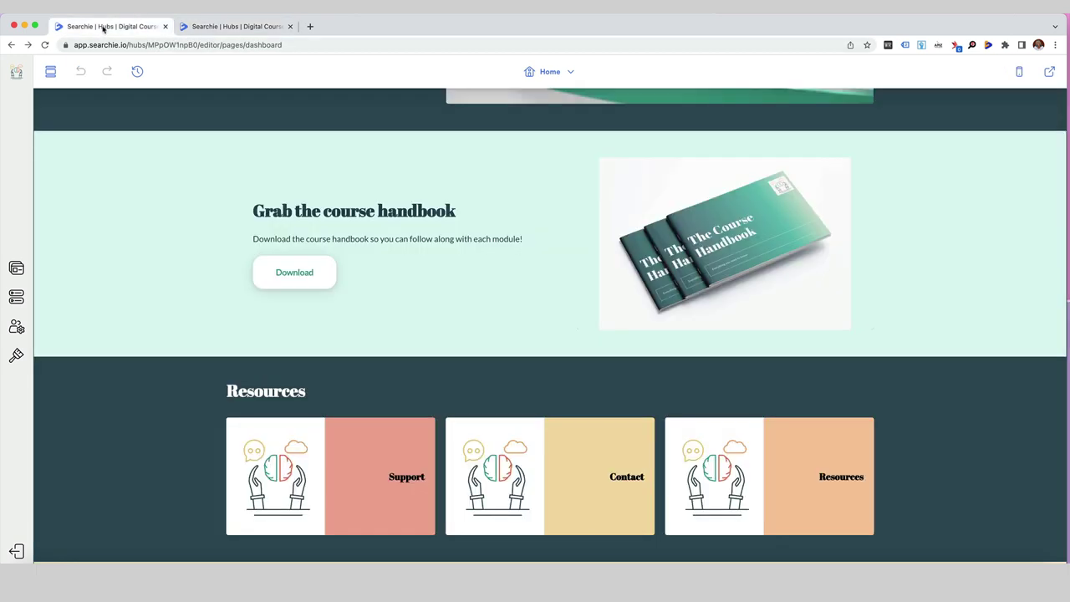
{"action": "scroll", "coordinate": [217, 214], "scroll_direction": "up", "scroll_amount": 6}
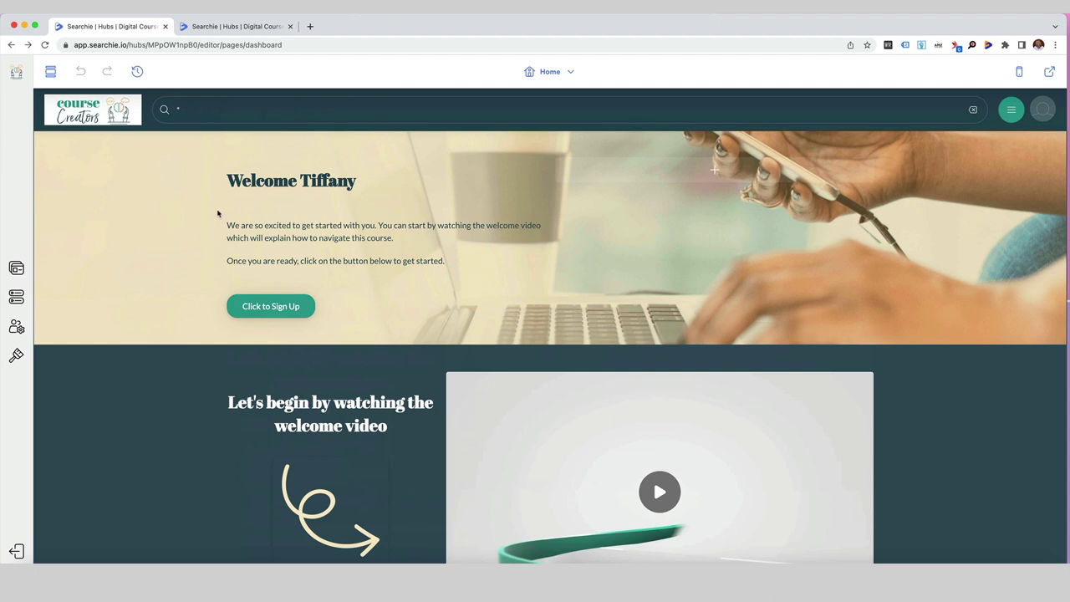
{"action": "left_click", "coordinate": [51, 73]}
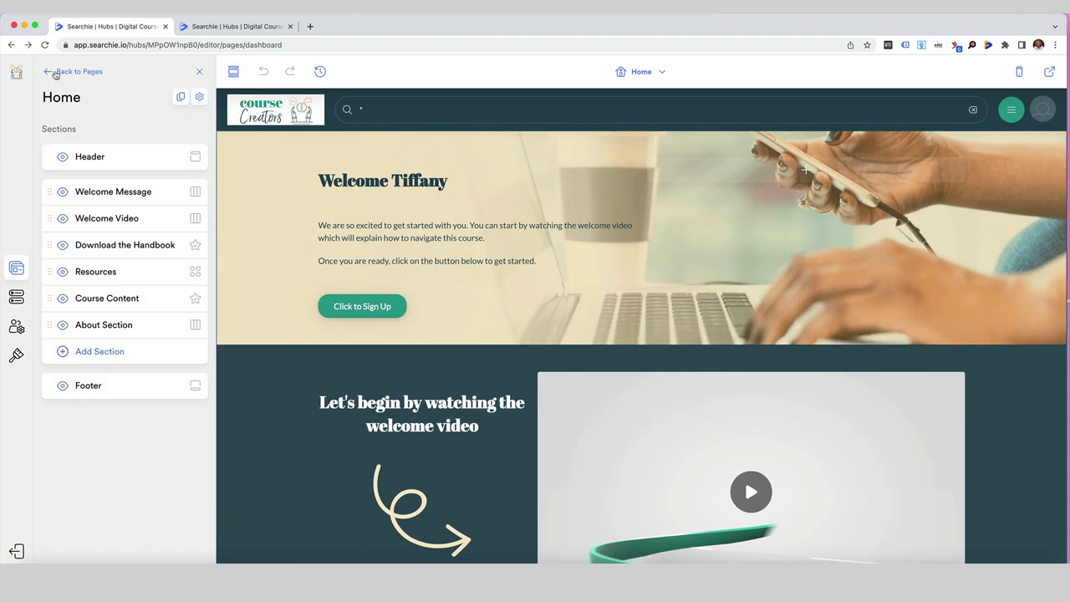
{"action": "left_click", "coordinate": [122, 194]}
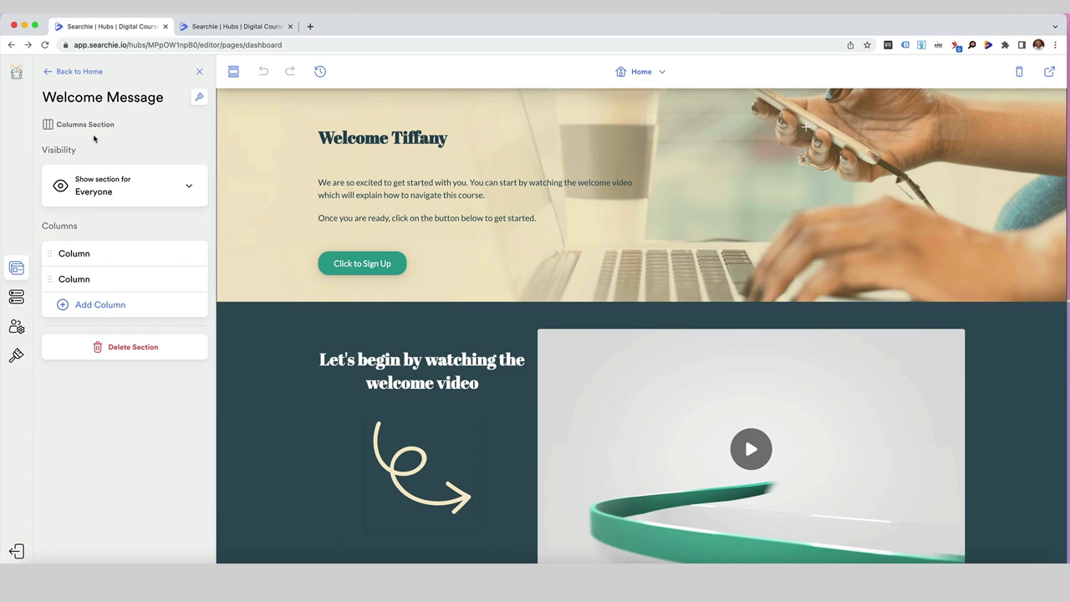
{"action": "left_click", "coordinate": [255, 26]}
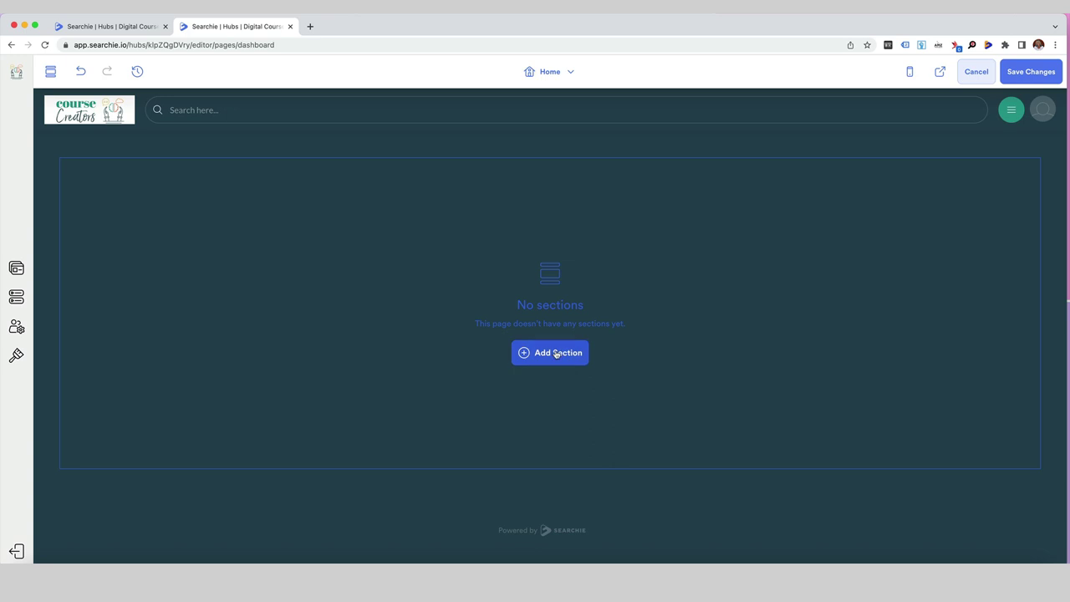
Add a two-column section and set its Styling background to an uploaded Image.
{"action": "left_click", "coordinate": [556, 353]}
{"action": "scroll", "coordinate": [150, 439], "scroll_direction": "down", "scroll_amount": 3}
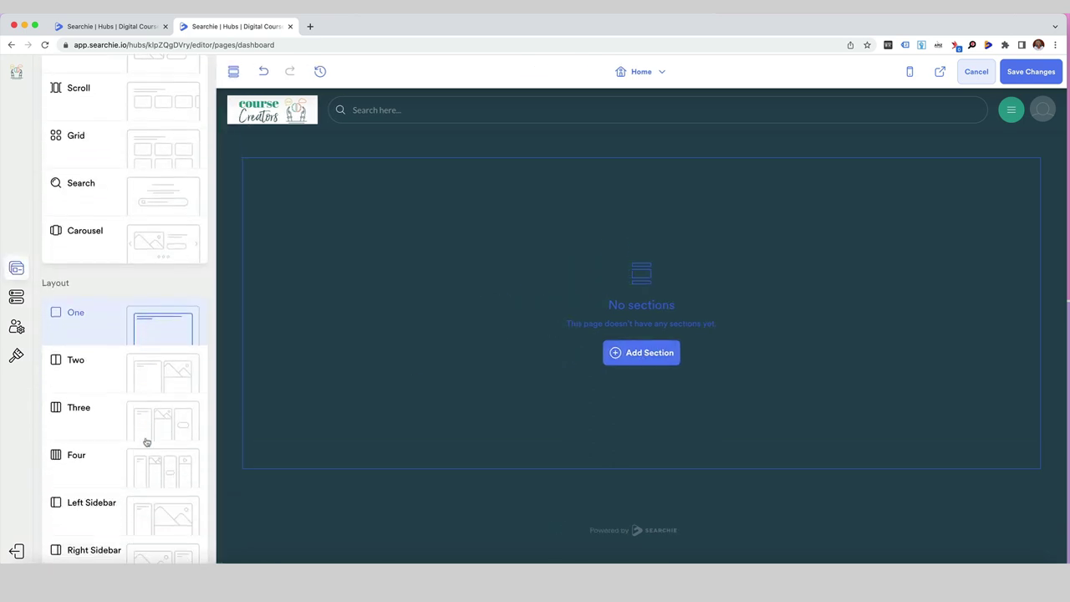
{"action": "left_click", "coordinate": [162, 377]}
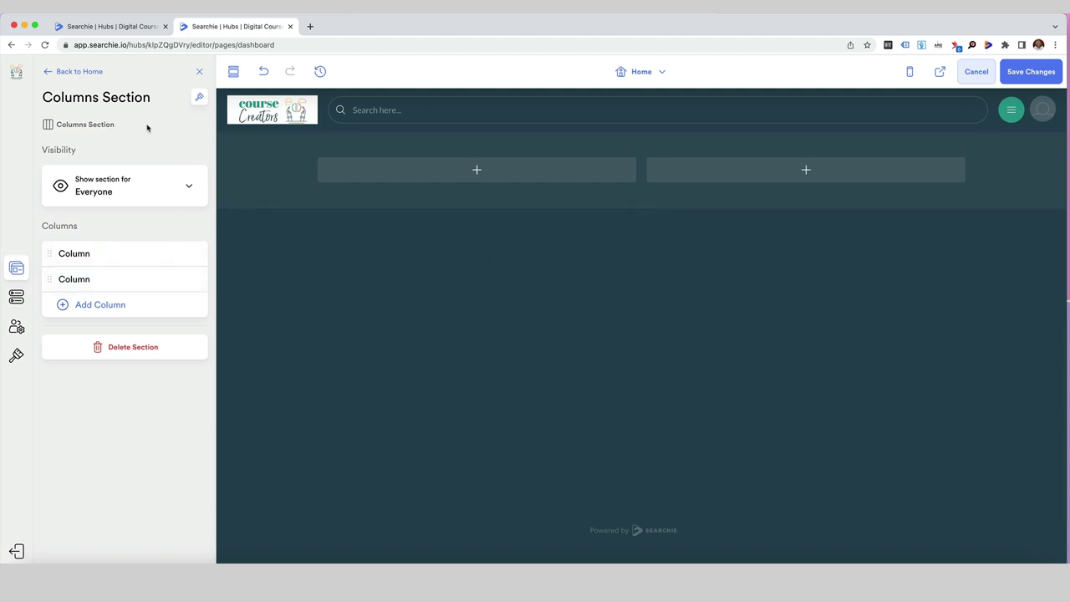
{"action": "left_click", "coordinate": [199, 100]}
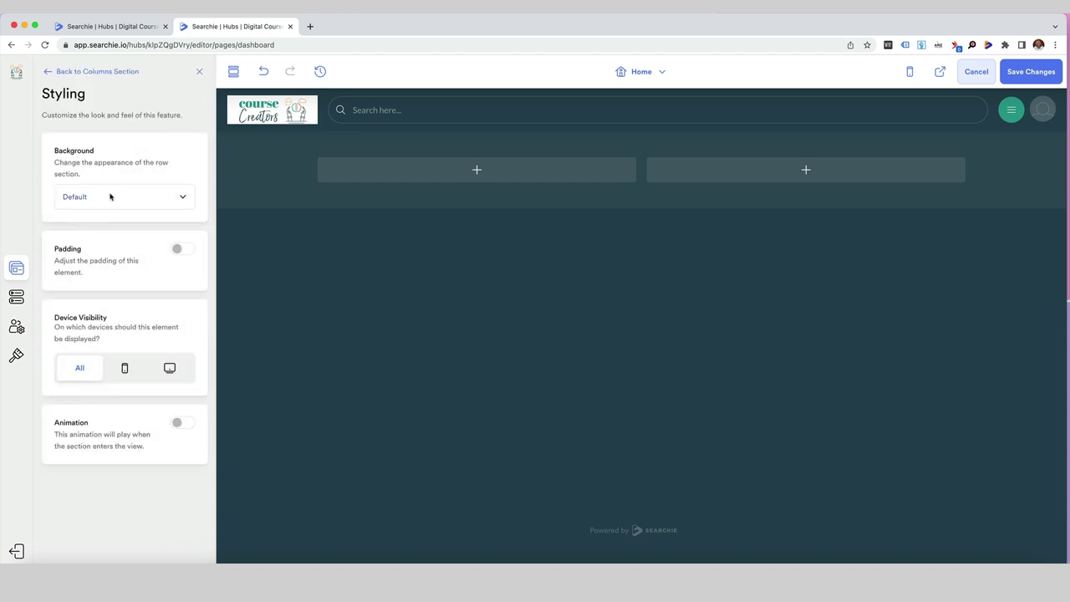
{"action": "left_click", "coordinate": [184, 198]}
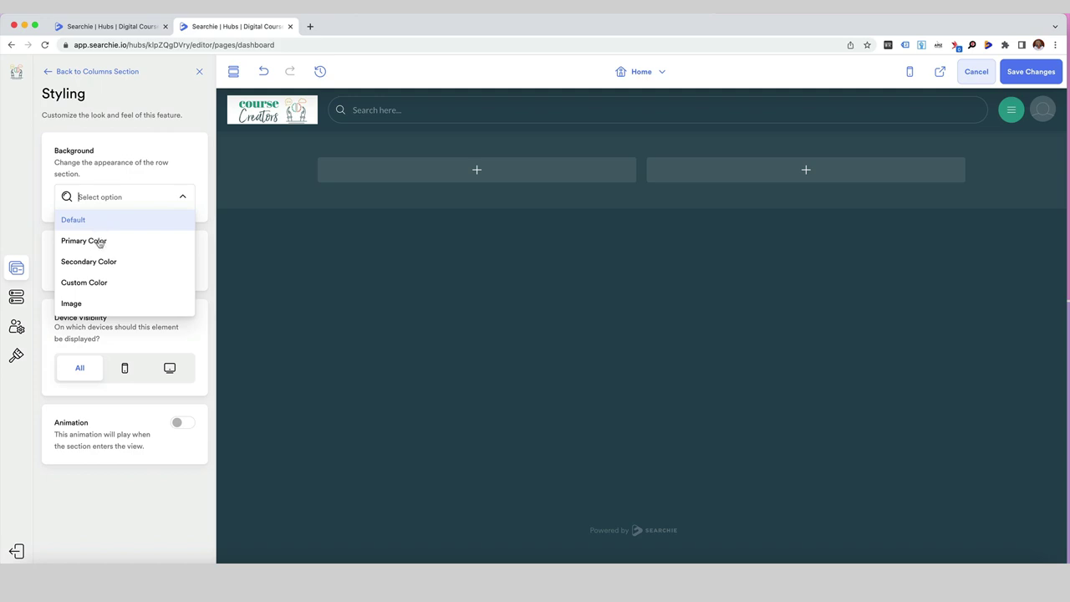
{"action": "left_click", "coordinate": [72, 304]}
{"action": "left_click", "coordinate": [123, 250]}
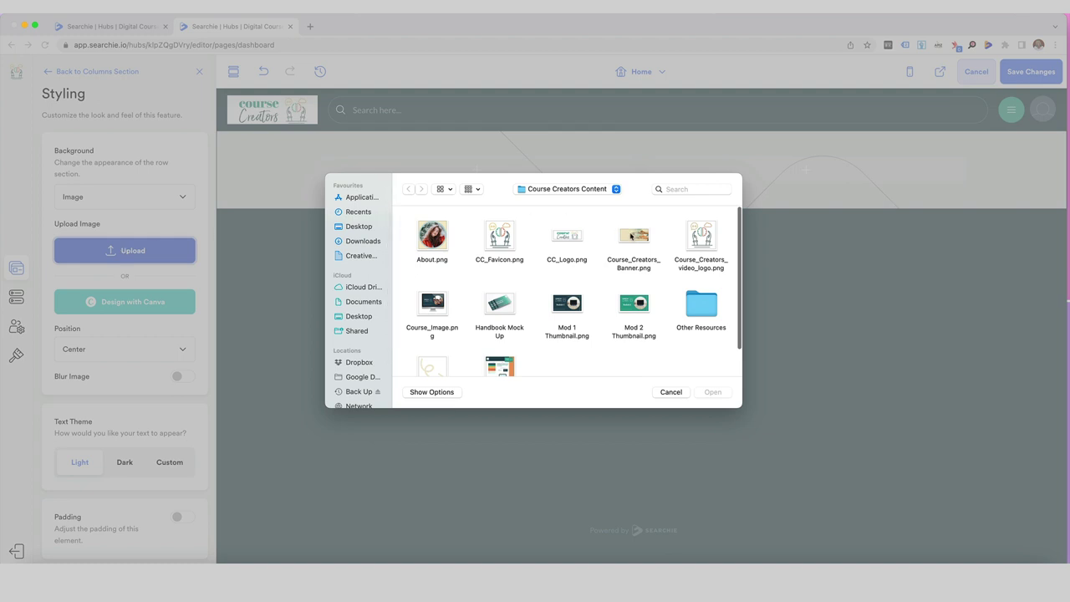
Upload Course_Creators_Banner.png as the section background, leaving blur off.
{"action": "left_click", "coordinate": [631, 236]}
{"action": "left_click", "coordinate": [713, 393]}
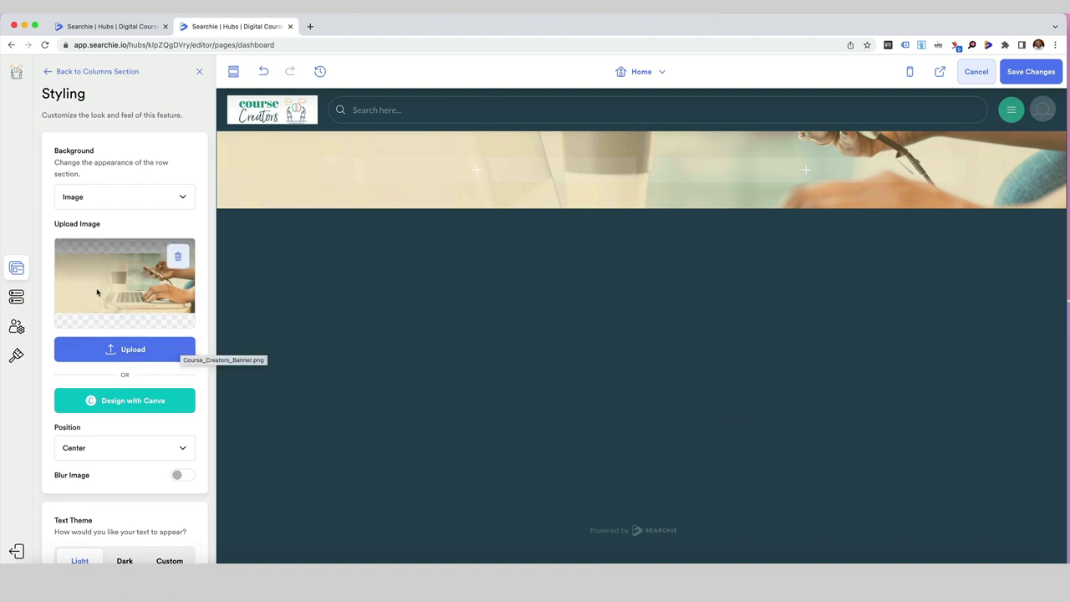
{"action": "scroll", "coordinate": [88, 423], "scroll_direction": "down", "scroll_amount": 1}
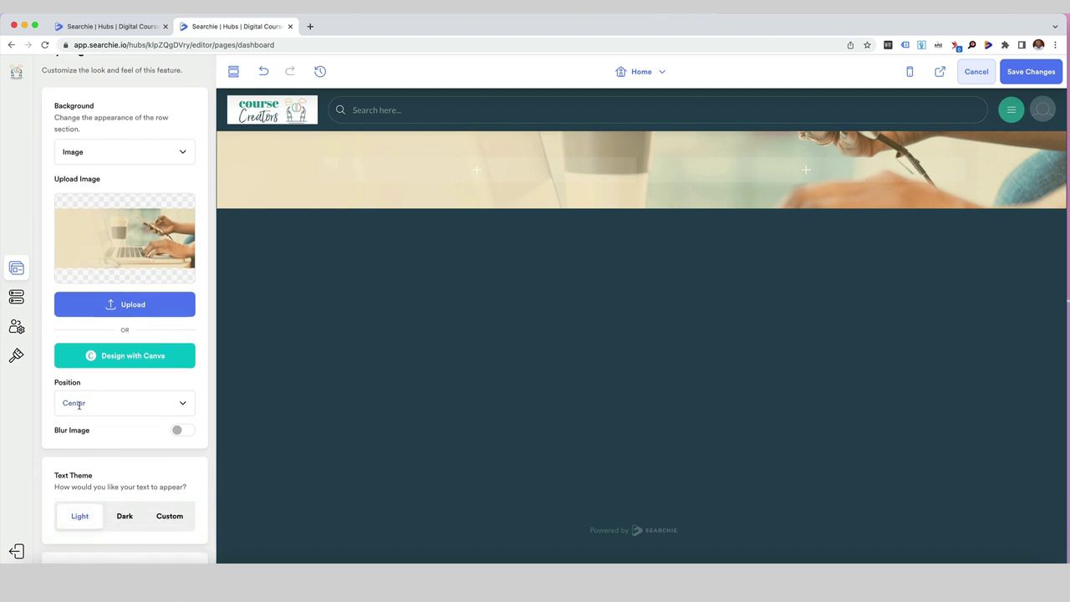
{"action": "left_click", "coordinate": [190, 433]}
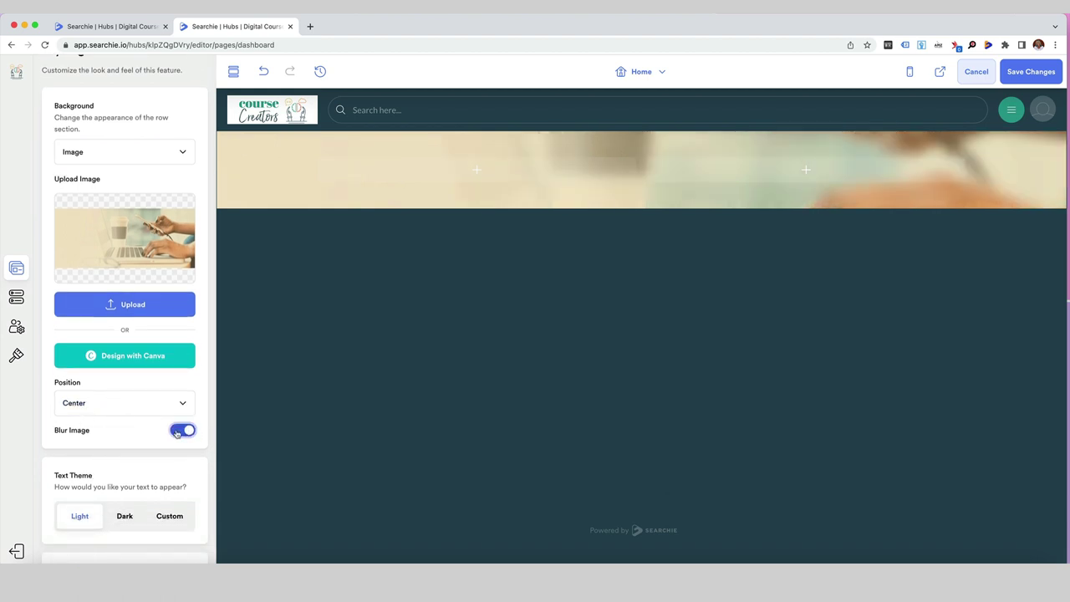
{"action": "left_click", "coordinate": [176, 433]}
Switch the section's text theme to Dark and save the styling changes.
{"action": "scroll", "coordinate": [153, 449], "scroll_direction": "down", "scroll_amount": 2}
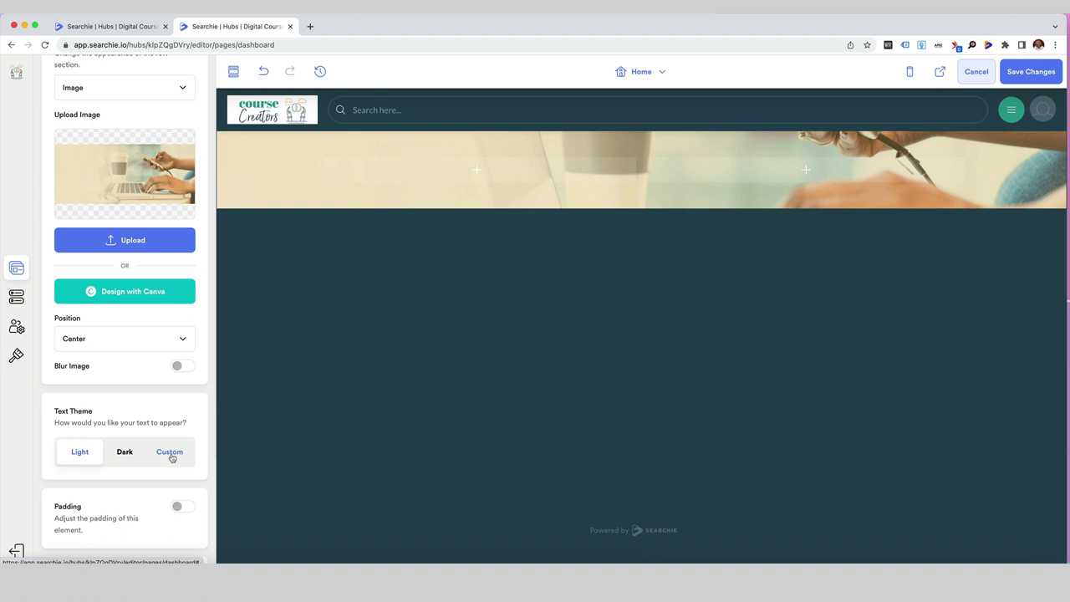
{"action": "mouse_move", "coordinate": [469, 177]}
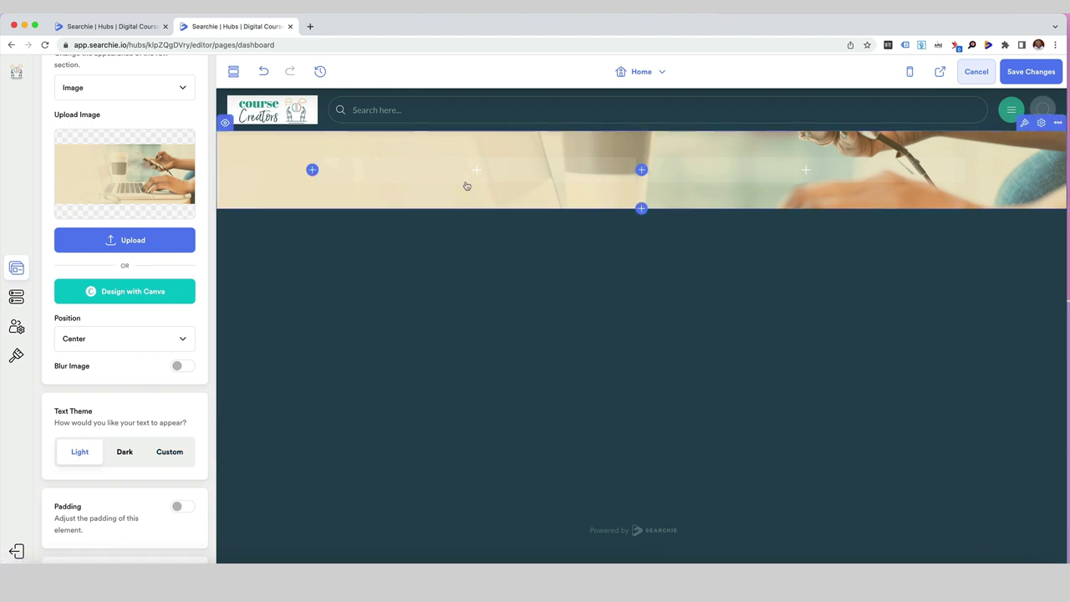
{"action": "left_click", "coordinate": [125, 456]}
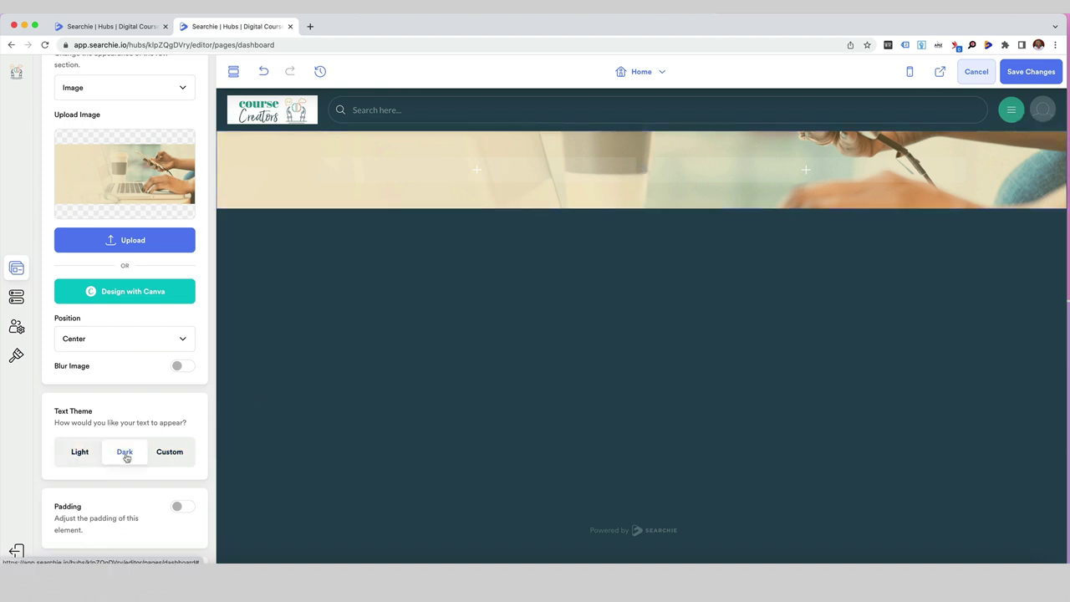
{"action": "scroll", "coordinate": [137, 472], "scroll_direction": "down", "scroll_amount": 2}
{"action": "scroll", "coordinate": [146, 470], "scroll_direction": "down", "scroll_amount": 1}
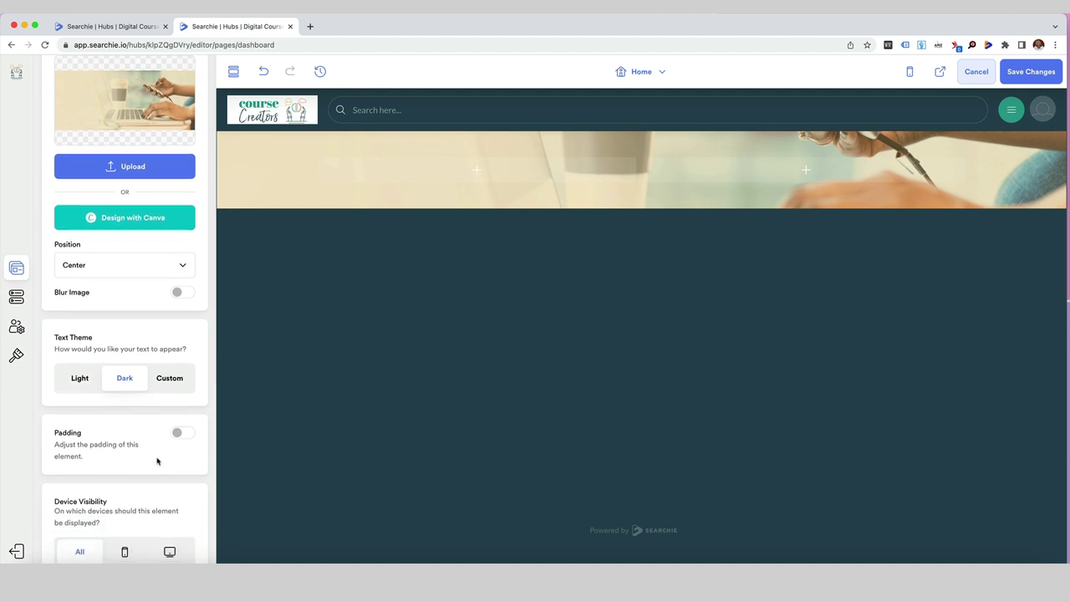
{"action": "scroll", "coordinate": [157, 461], "scroll_direction": "down", "scroll_amount": 2}
{"action": "mouse_move", "coordinate": [460, 183]}
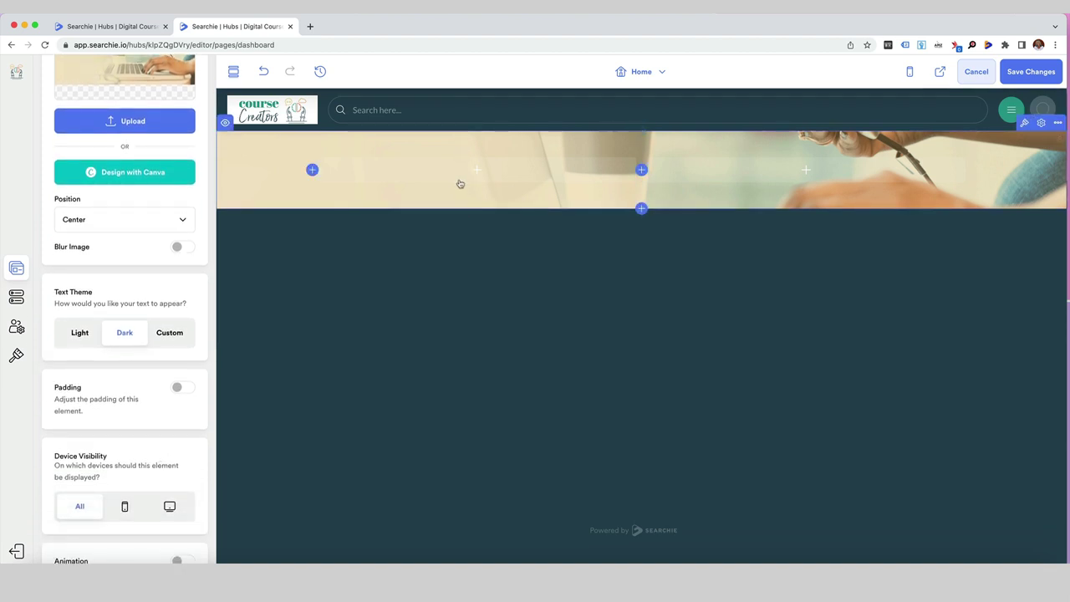
{"action": "scroll", "coordinate": [207, 349], "scroll_direction": "down", "scroll_amount": 2}
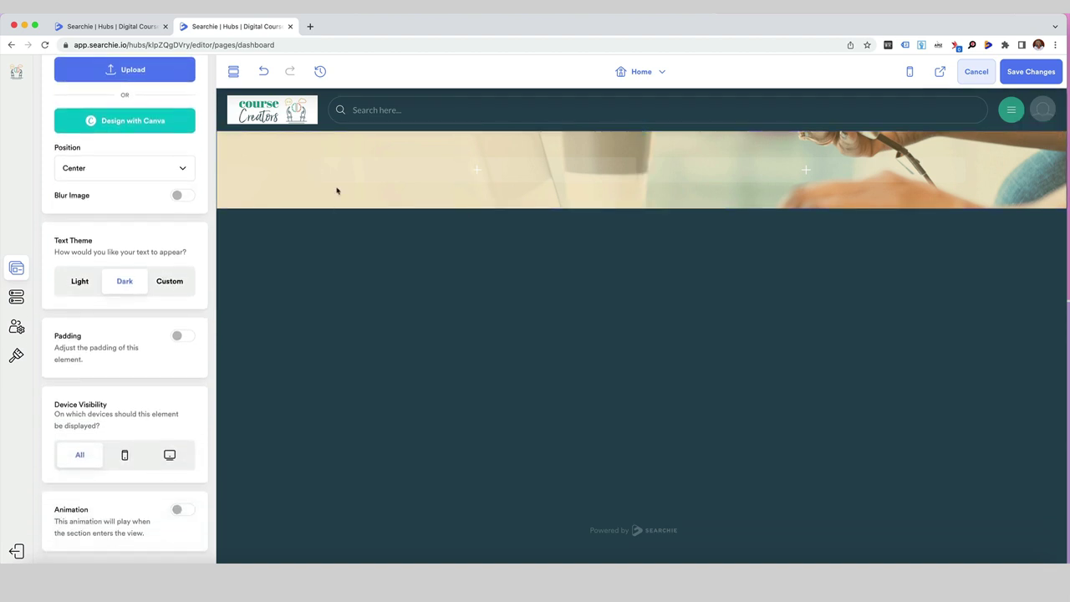
{"action": "scroll", "coordinate": [167, 346], "scroll_direction": "up", "scroll_amount": 10}
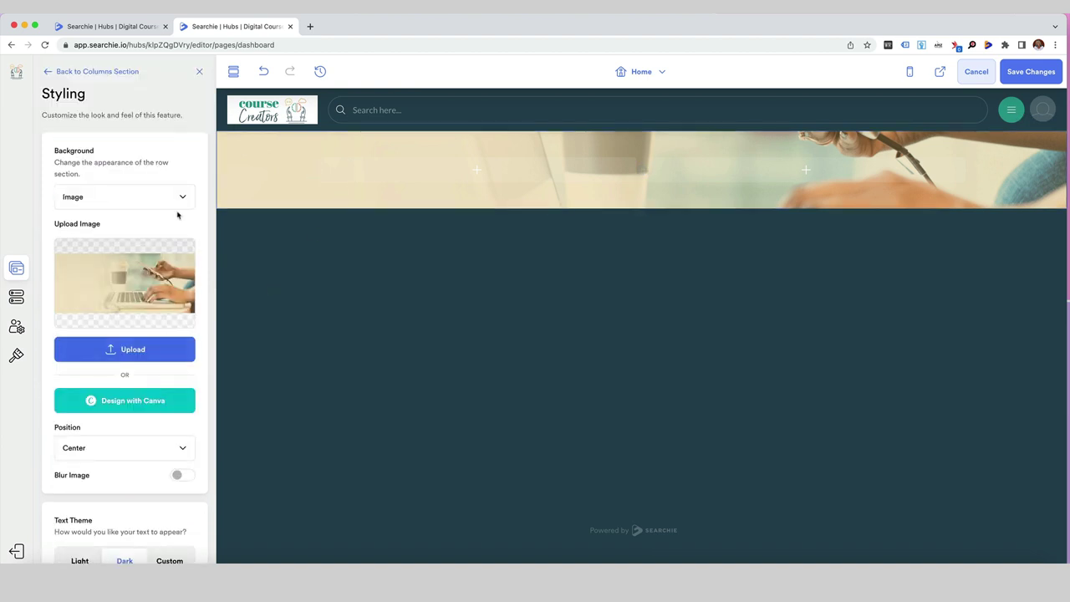
{"action": "left_click", "coordinate": [1028, 71]}
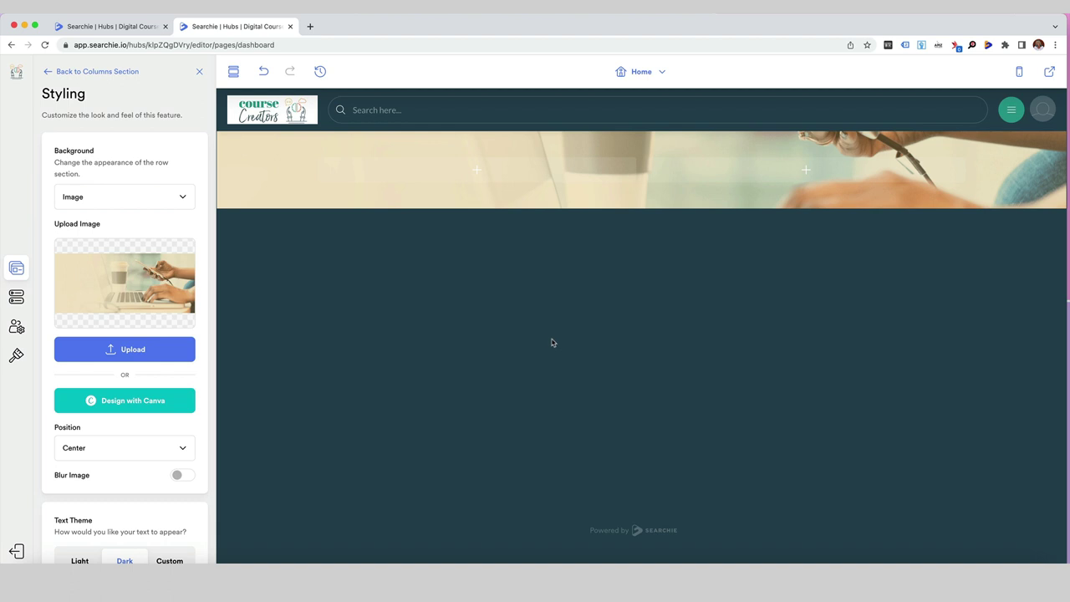
Leave the column settings and bring up Add Element for the banner's left column.
{"action": "left_click", "coordinate": [52, 74]}
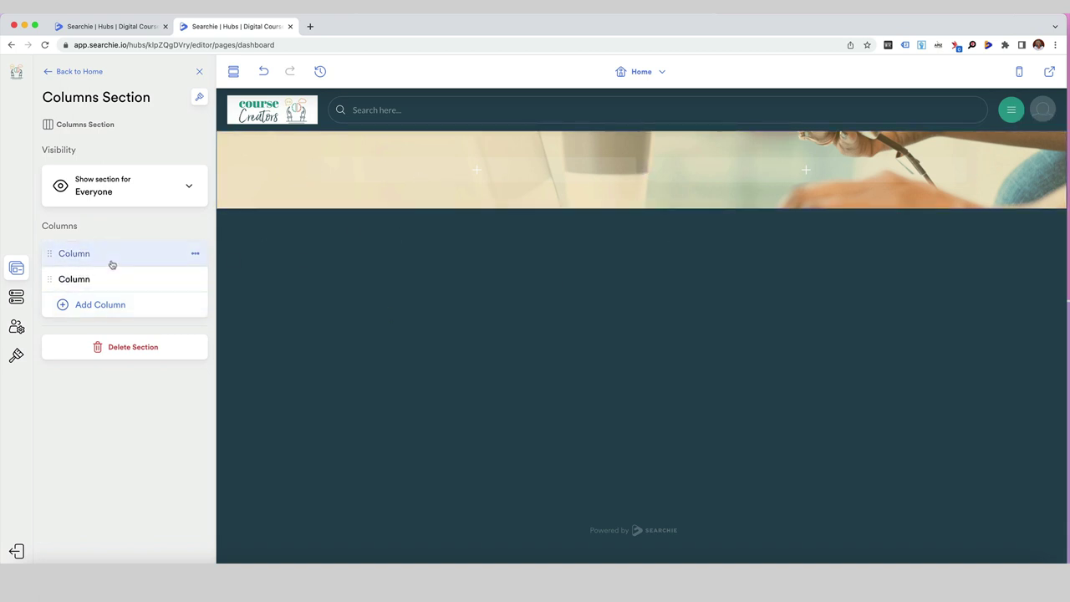
{"action": "left_click", "coordinate": [74, 255]}
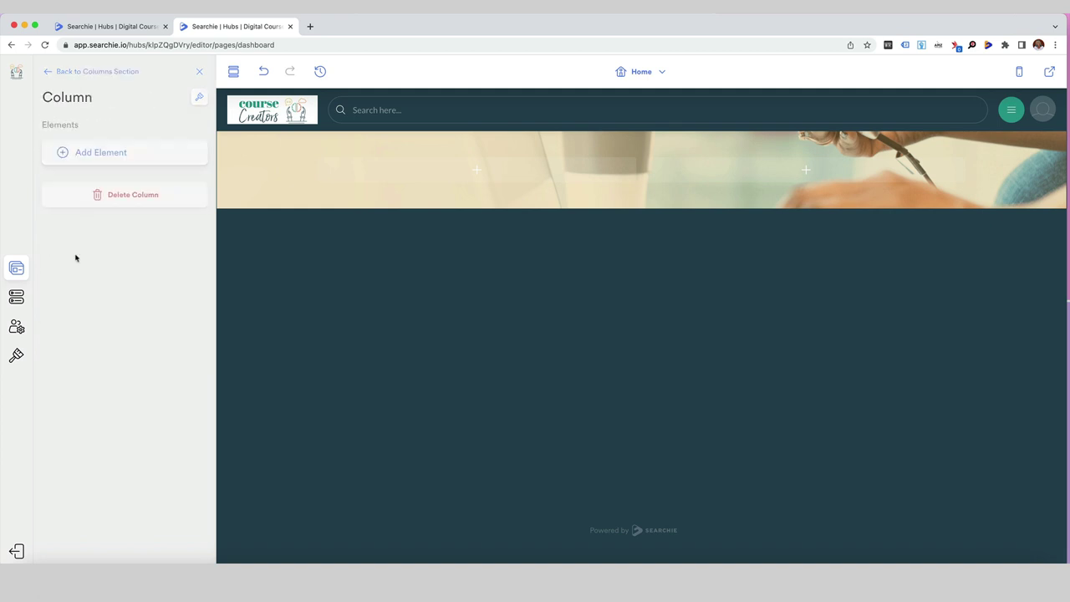
{"action": "left_click", "coordinate": [48, 73]}
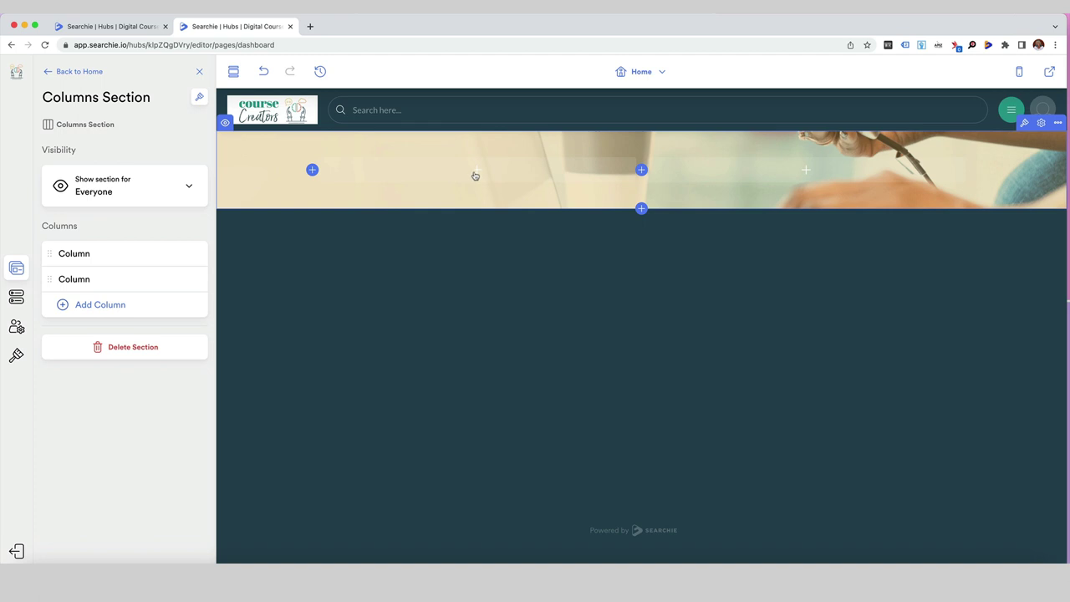
{"action": "left_click", "coordinate": [476, 171]}
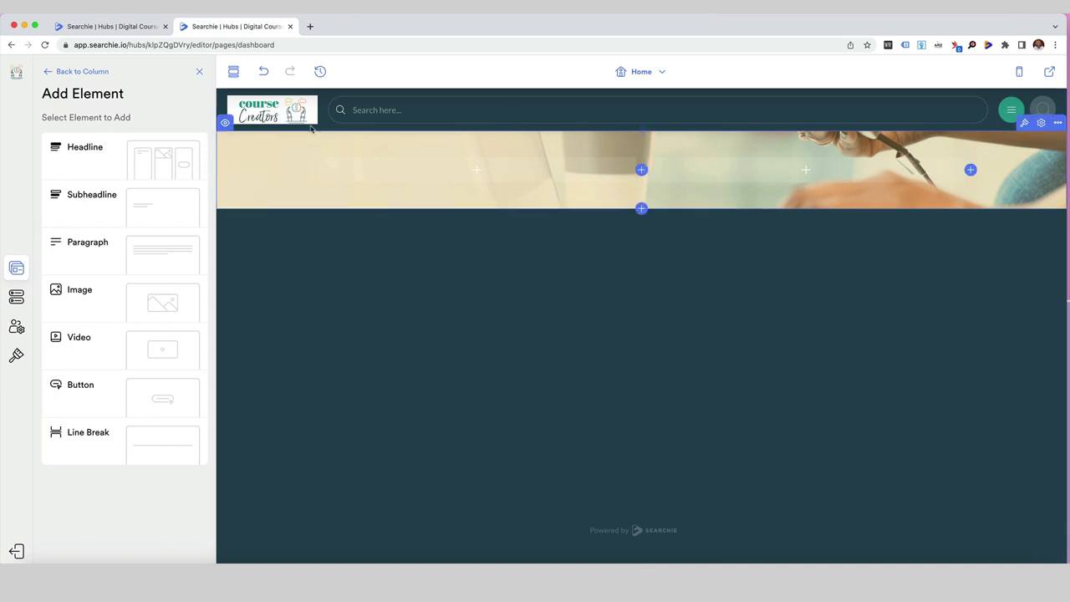
Rename the two-column section to 'Welcome Section', then view the reference hub's home page.
{"action": "left_click", "coordinate": [49, 74]}
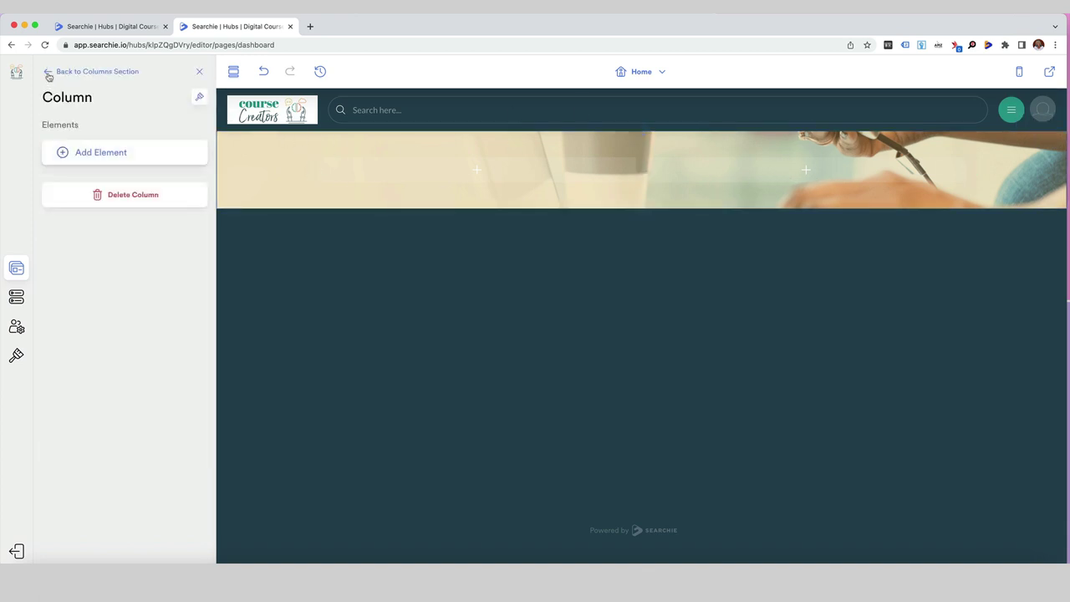
{"action": "left_click", "coordinate": [49, 74]}
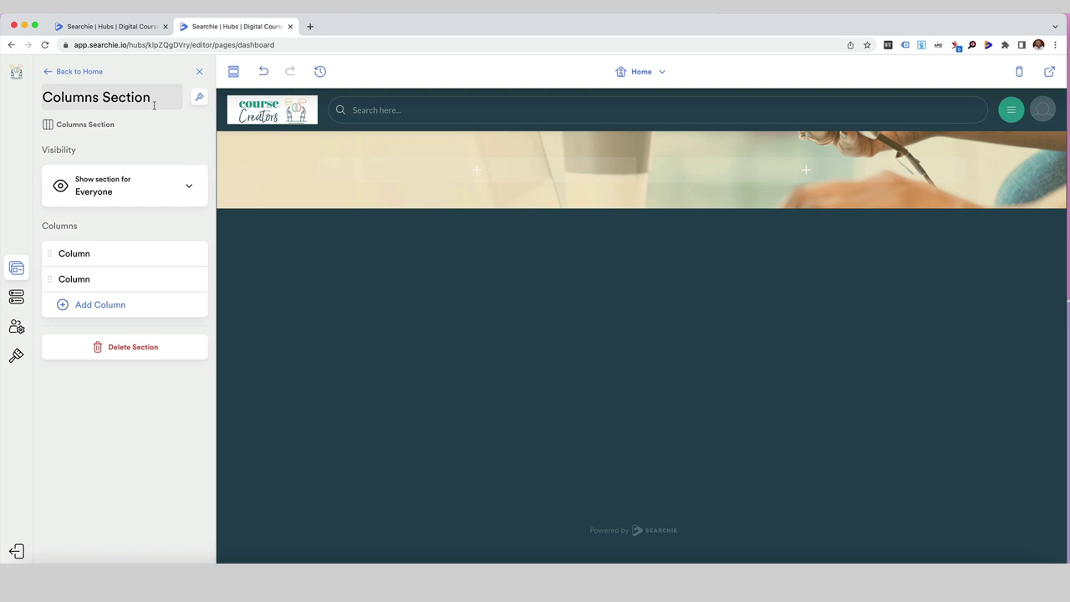
{"action": "left_click", "coordinate": [48, 73]}
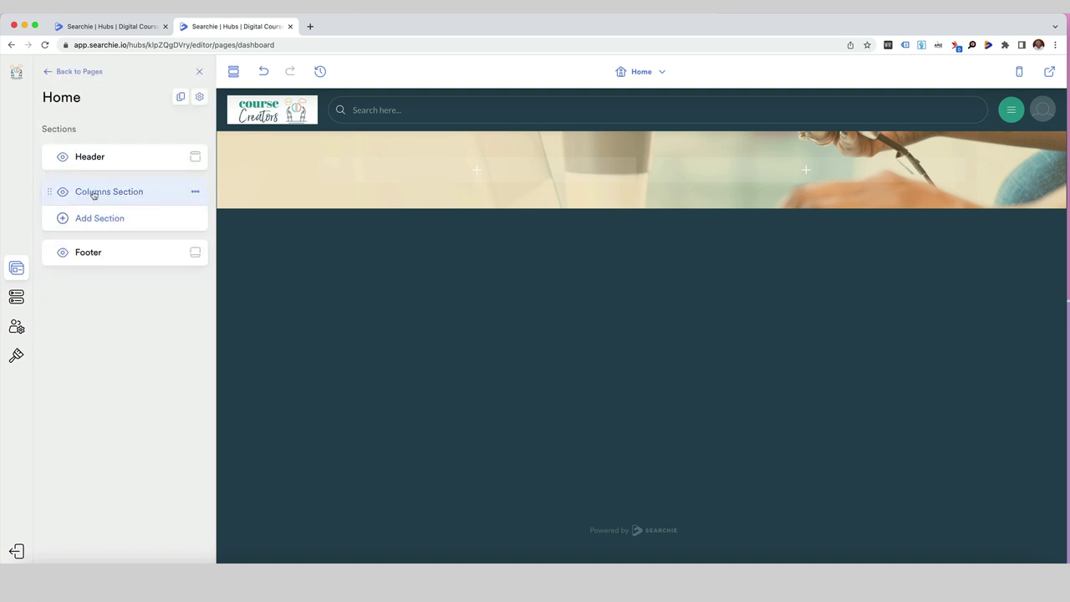
{"action": "left_click", "coordinate": [195, 193]}
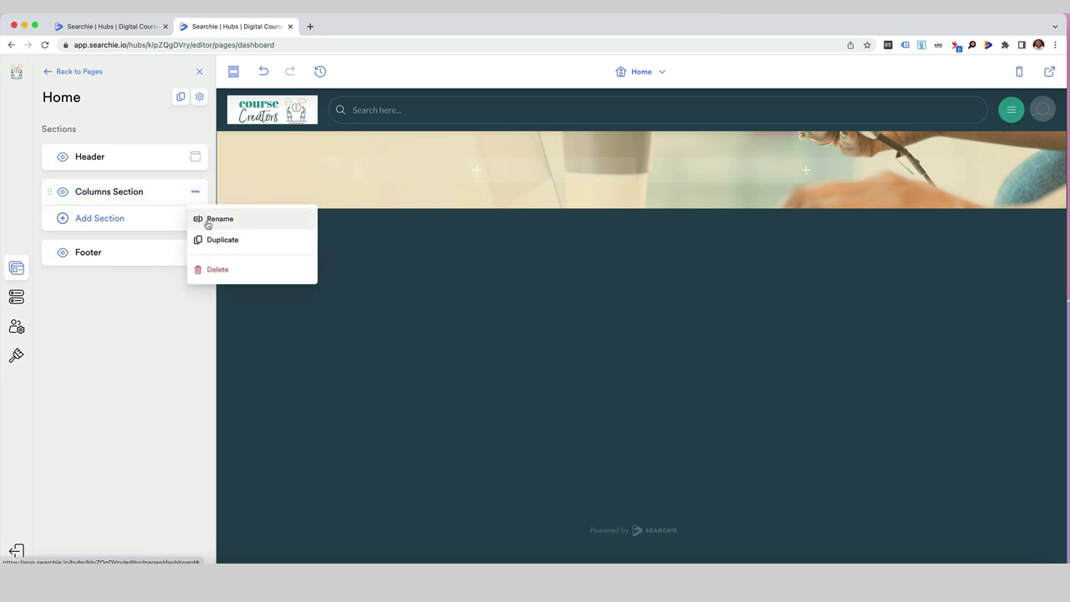
{"action": "left_click", "coordinate": [209, 221]}
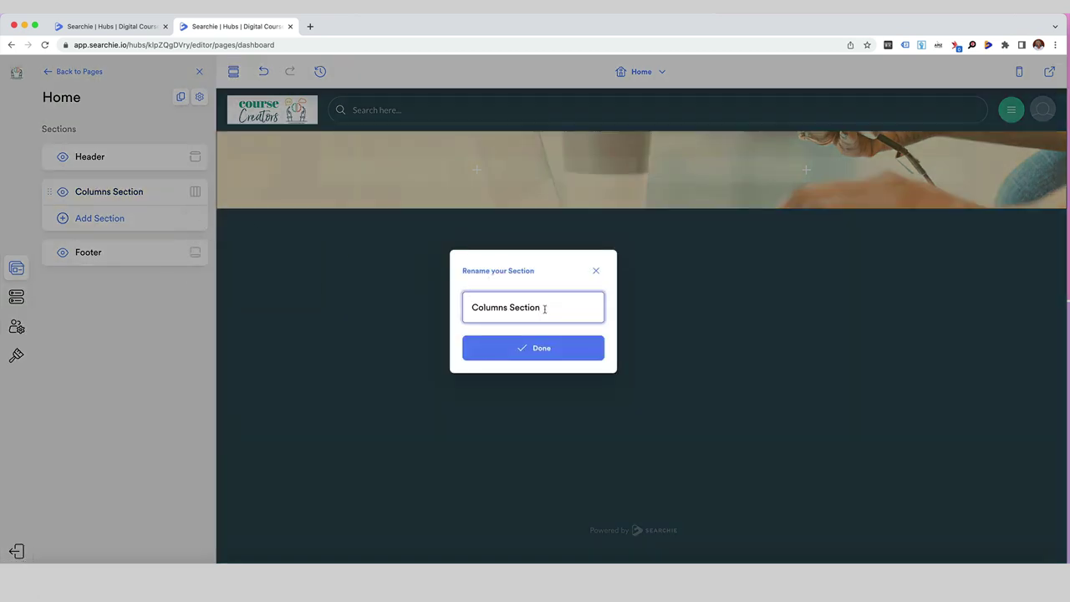
{"action": "left_click_drag", "start_coordinate": [544, 309], "coordinate": [449, 311]}
{"action": "type", "text": "Welcome Sectio"}
{"action": "left_click", "coordinate": [520, 362]}
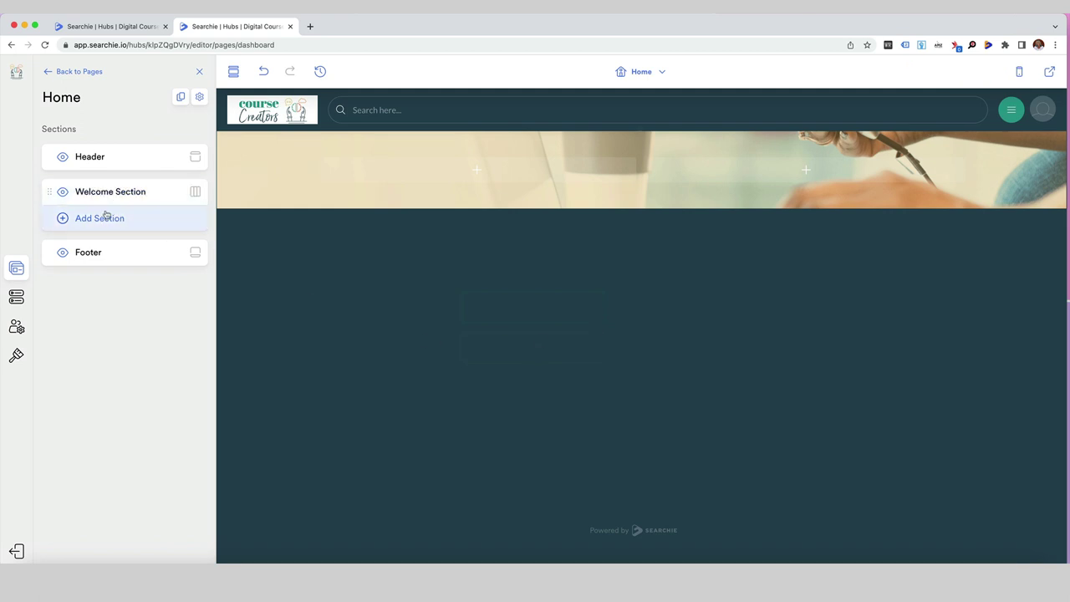
{"action": "left_click", "coordinate": [106, 27]}
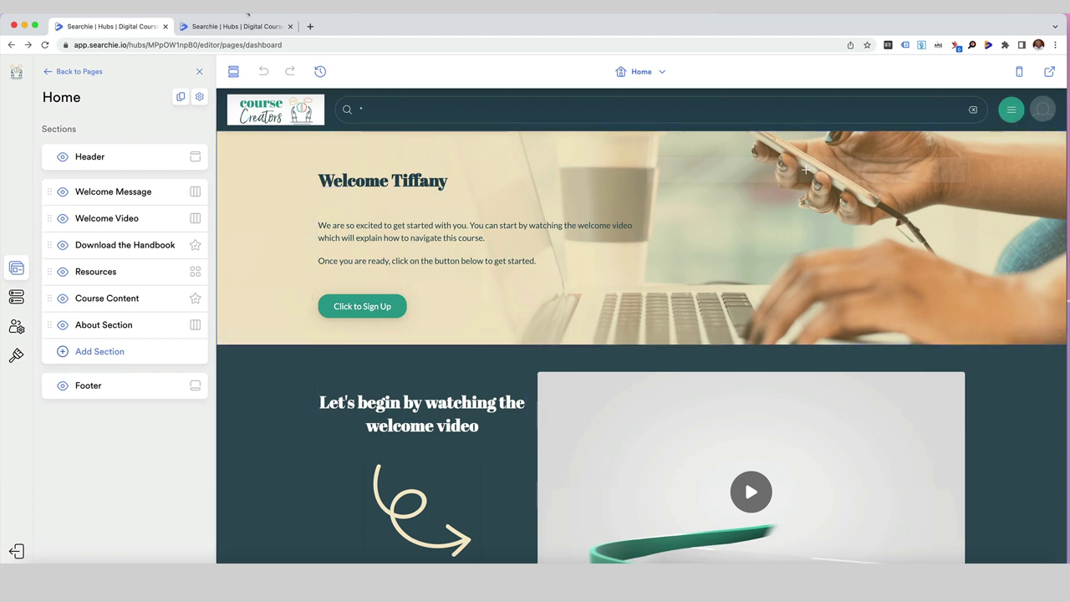
Add a Headline element to the Welcome Section's first column.
{"action": "left_click", "coordinate": [223, 28]}
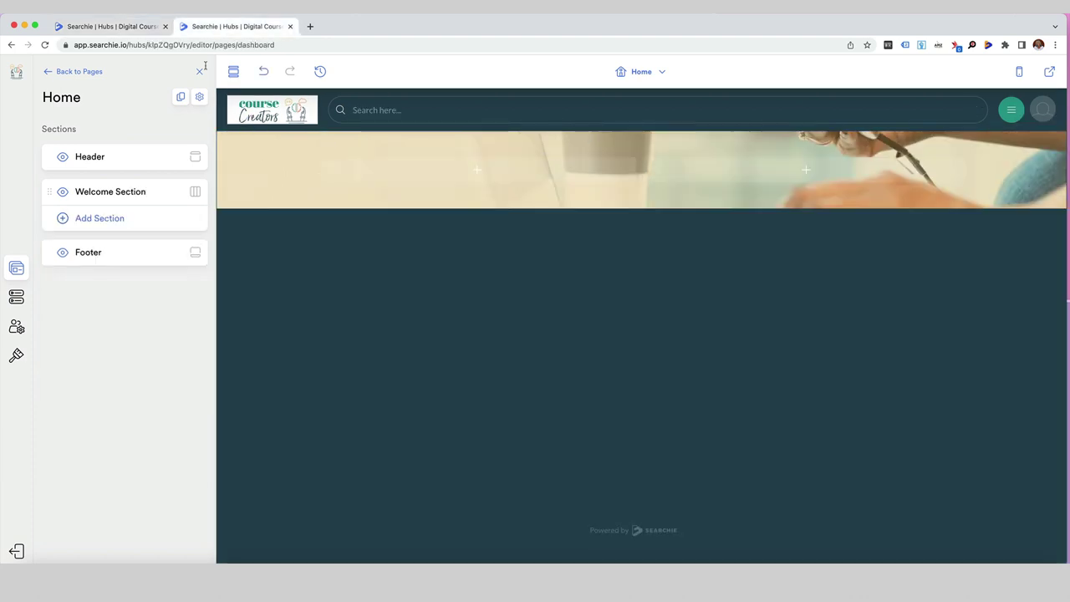
{"action": "left_click", "coordinate": [107, 194]}
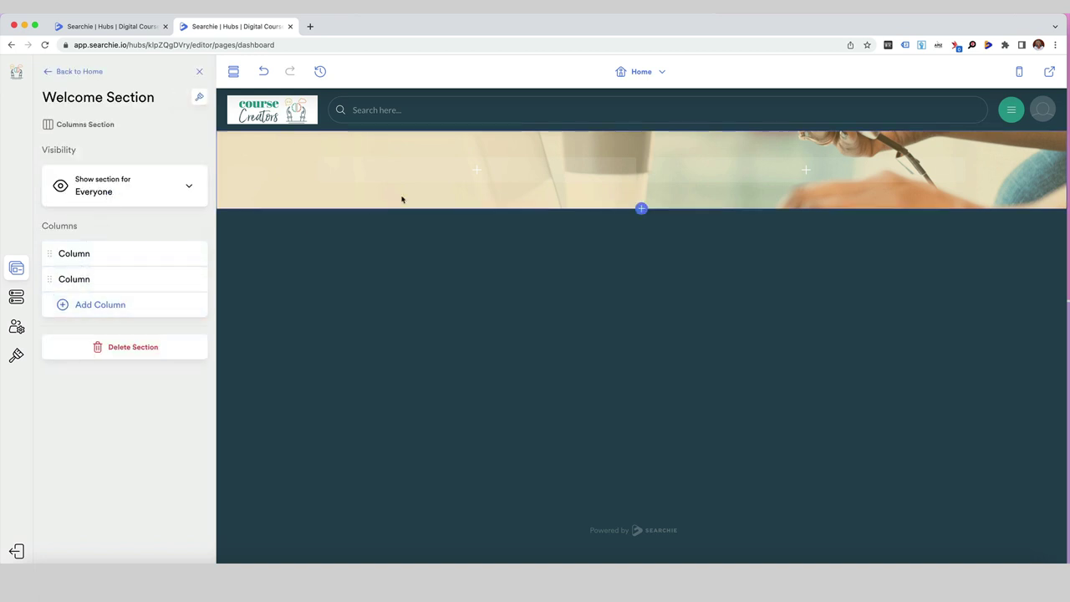
{"action": "left_click", "coordinate": [72, 256]}
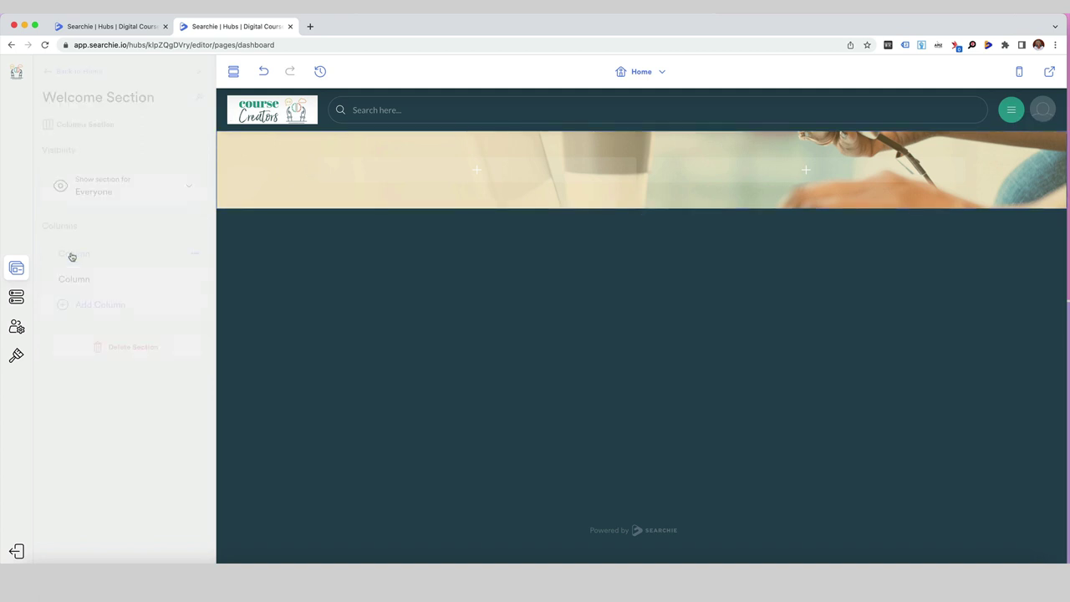
{"action": "left_click", "coordinate": [109, 156]}
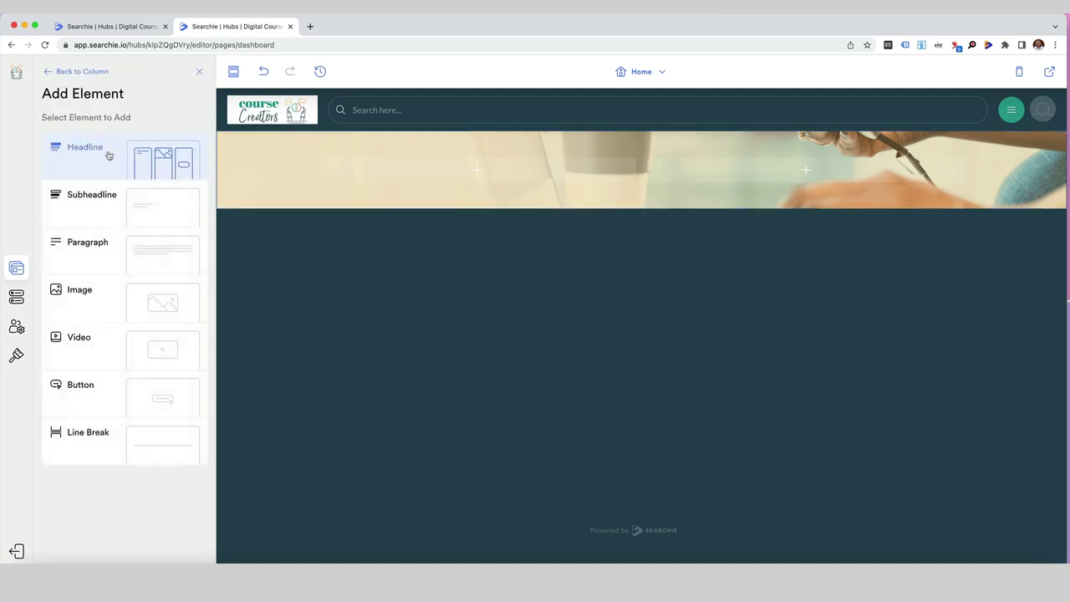
{"action": "left_click", "coordinate": [166, 156]}
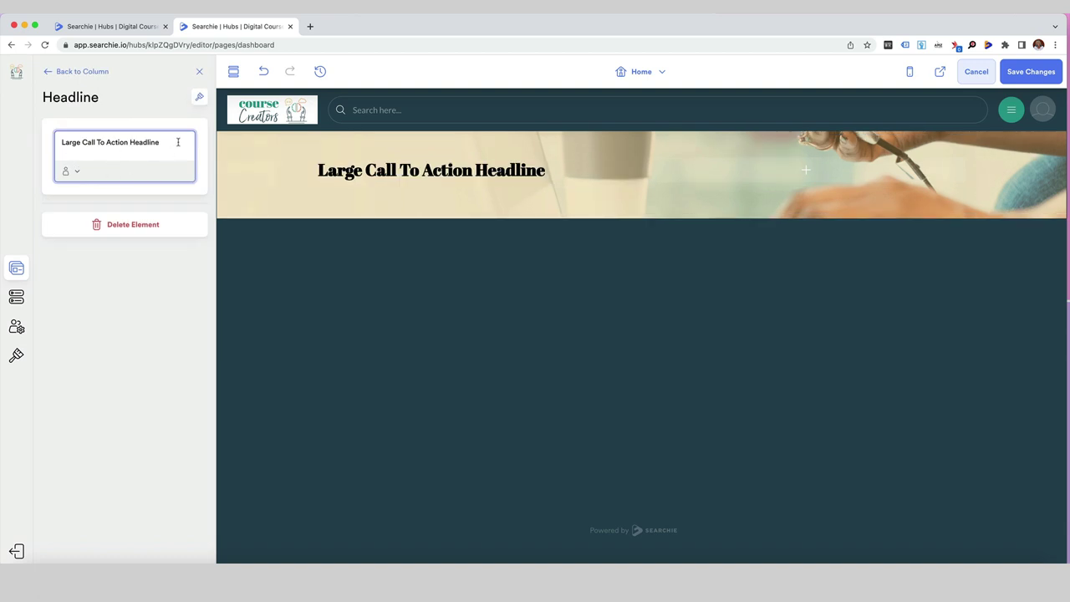
Make the headline read 'Welcome' plus the User First Name personalisation, and save.
{"action": "left_click_drag", "start_coordinate": [178, 143], "coordinate": [28, 146]}
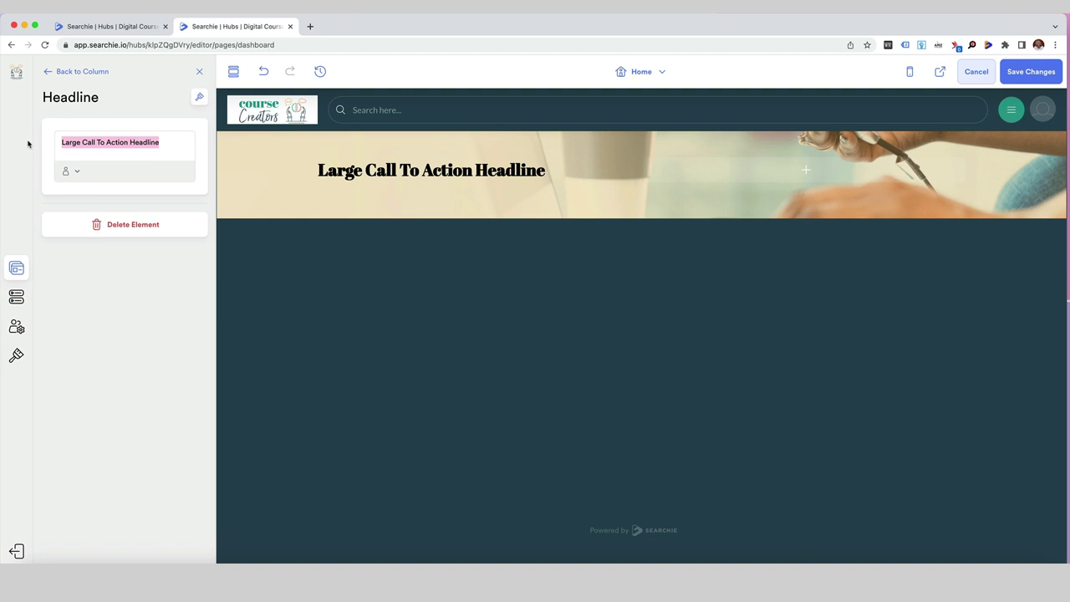
{"action": "type", "text": "We"}
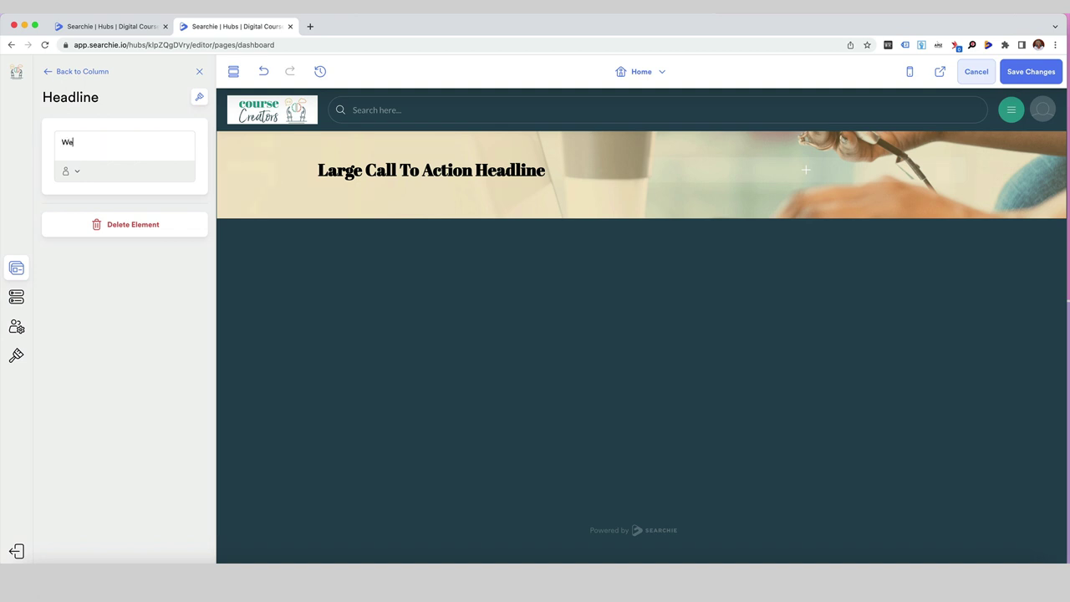
{"action": "type", "text": "lcome"}
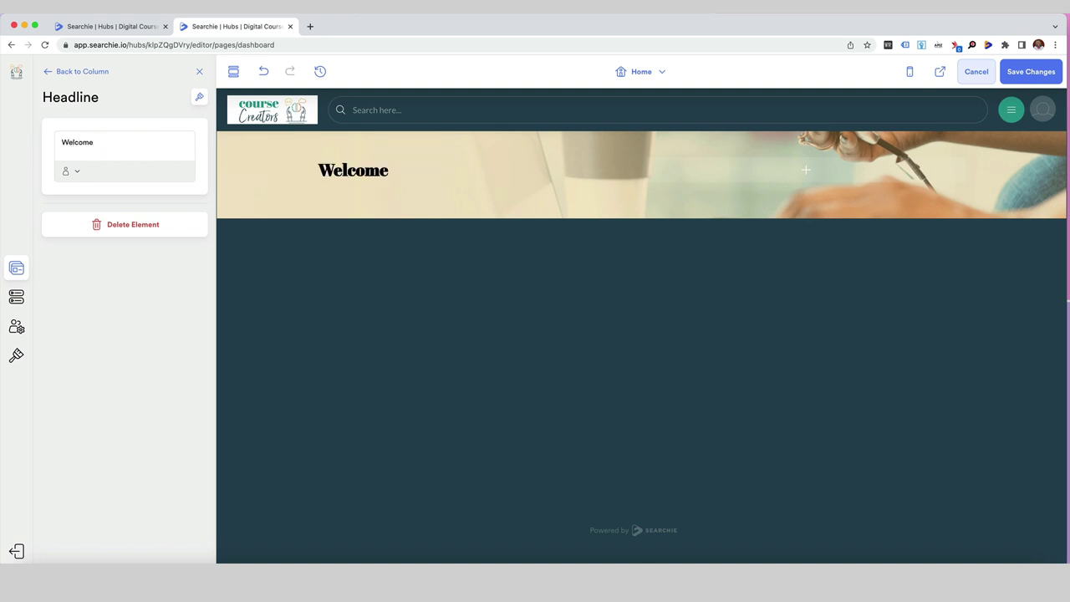
{"action": "left_click", "coordinate": [75, 173]}
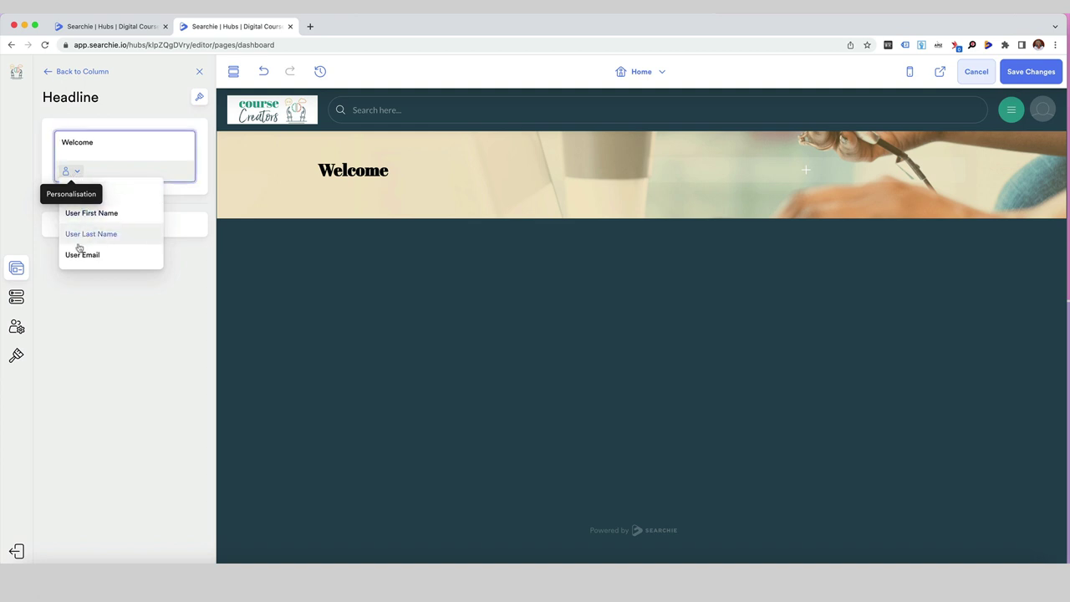
{"action": "left_click", "coordinate": [92, 213]}
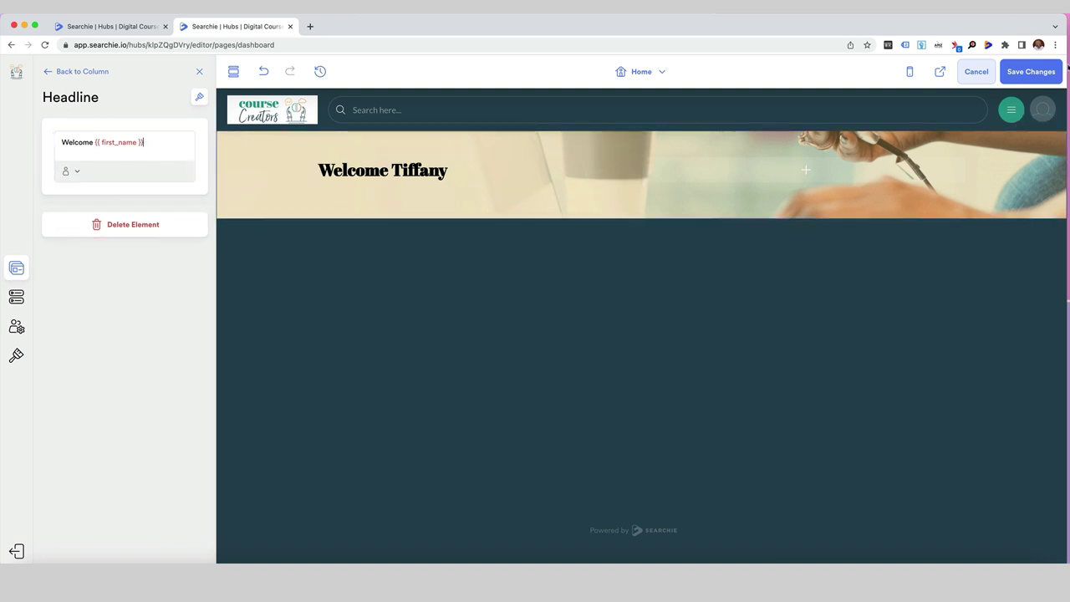
{"action": "left_click", "coordinate": [1033, 73]}
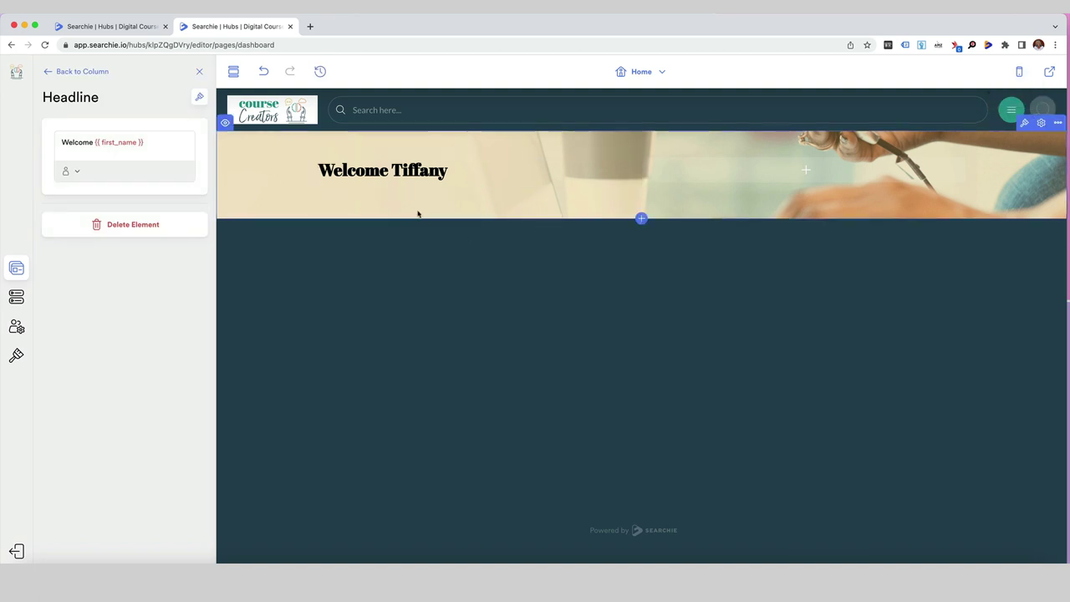
Copy the welcome paragraph text from the reference hub's Welcome Message section.
{"action": "left_click", "coordinate": [115, 26]}
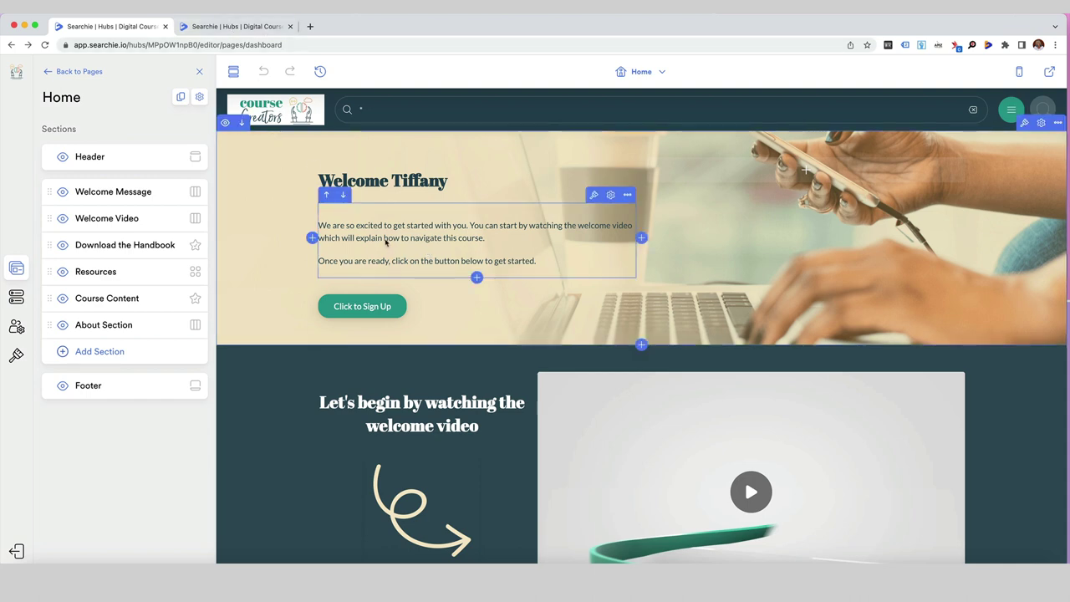
{"action": "left_click", "coordinate": [120, 201]}
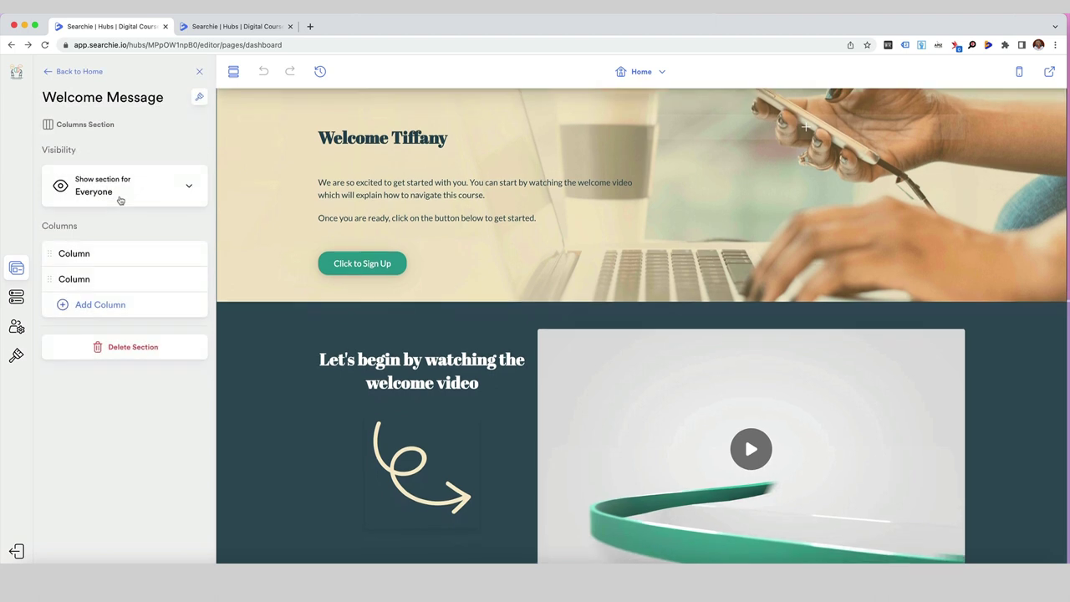
{"action": "left_click", "coordinate": [89, 254]}
{"action": "left_click", "coordinate": [95, 179]}
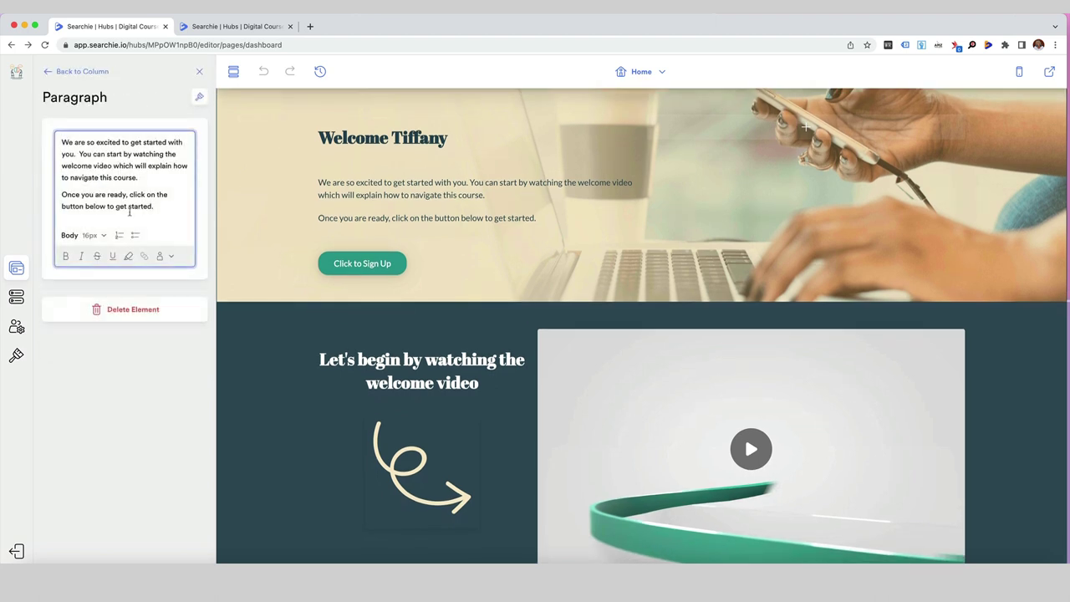
{"action": "left_click_drag", "start_coordinate": [155, 206], "coordinate": [41, 144]}
{"action": "key", "text": "super+c"}
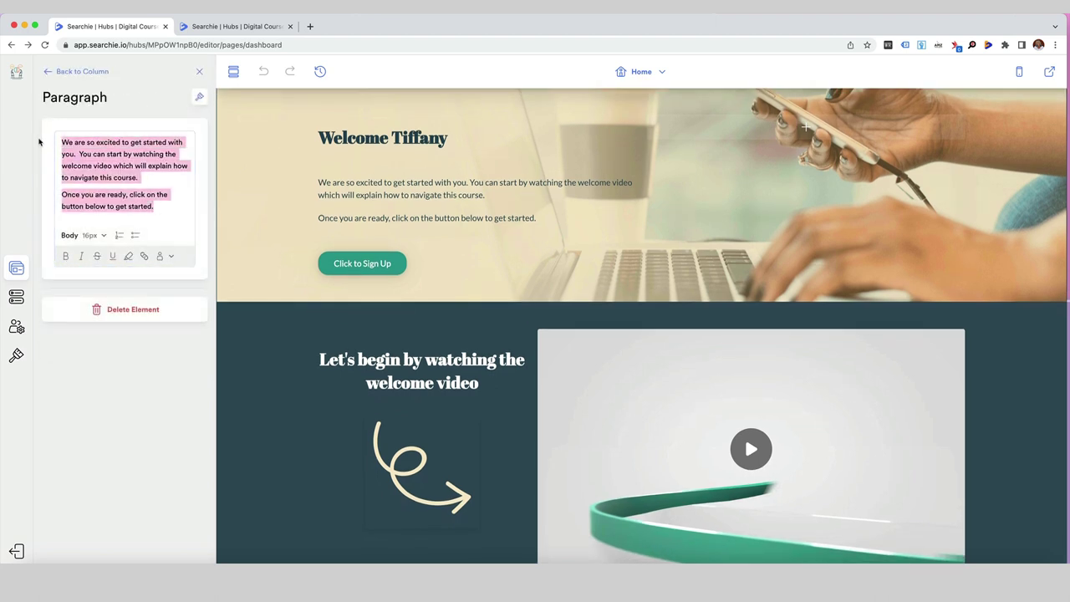
Add a Paragraph under the Welcome headline, paste the welcome text over the placeholder, and save.
{"action": "left_click", "coordinate": [234, 26]}
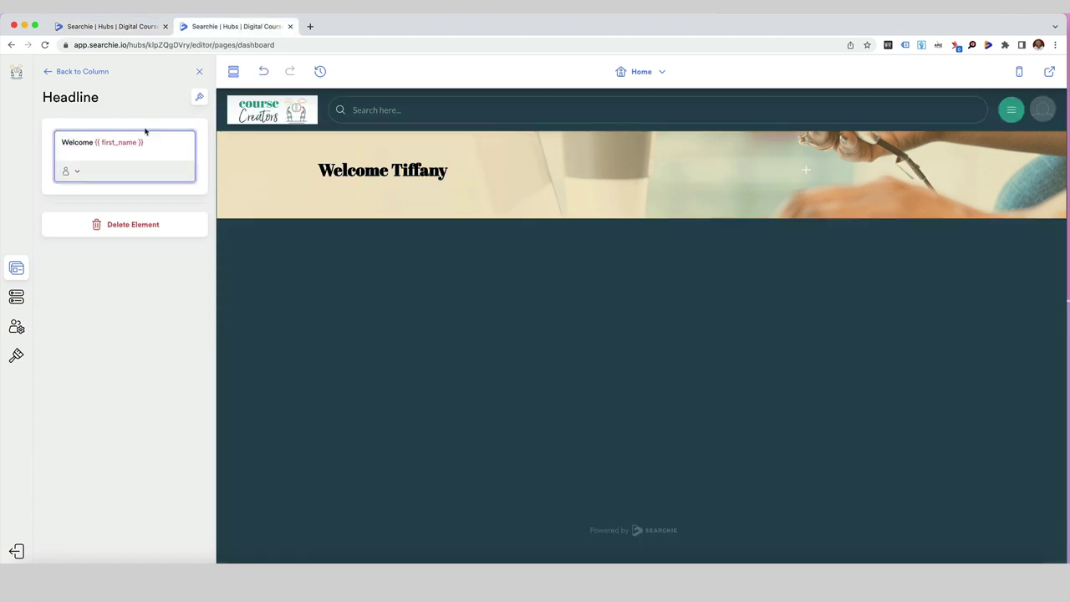
{"action": "left_click", "coordinate": [59, 72]}
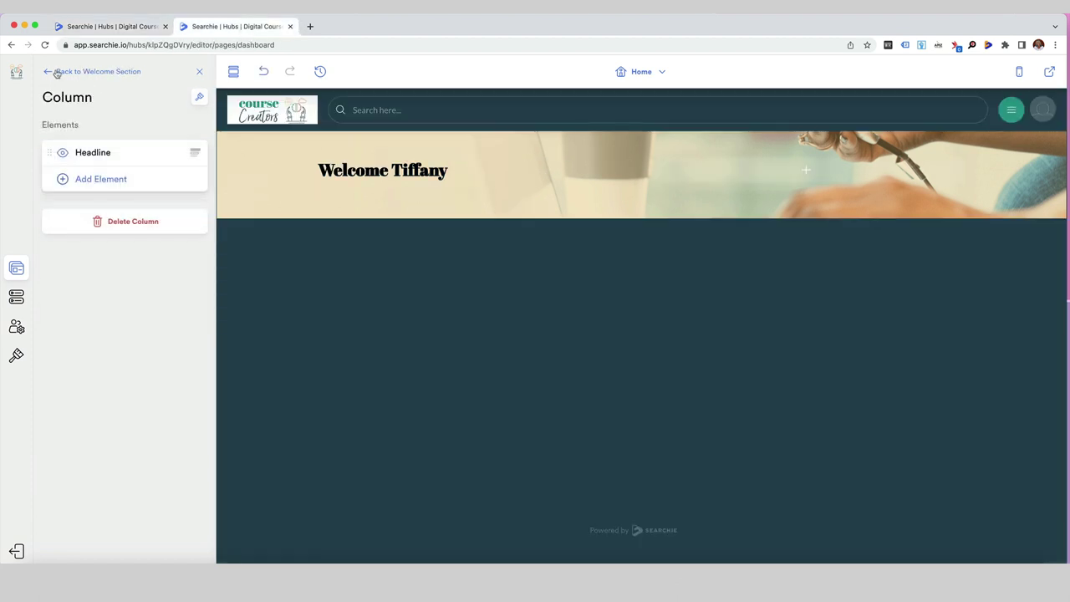
{"action": "left_click", "coordinate": [107, 185]}
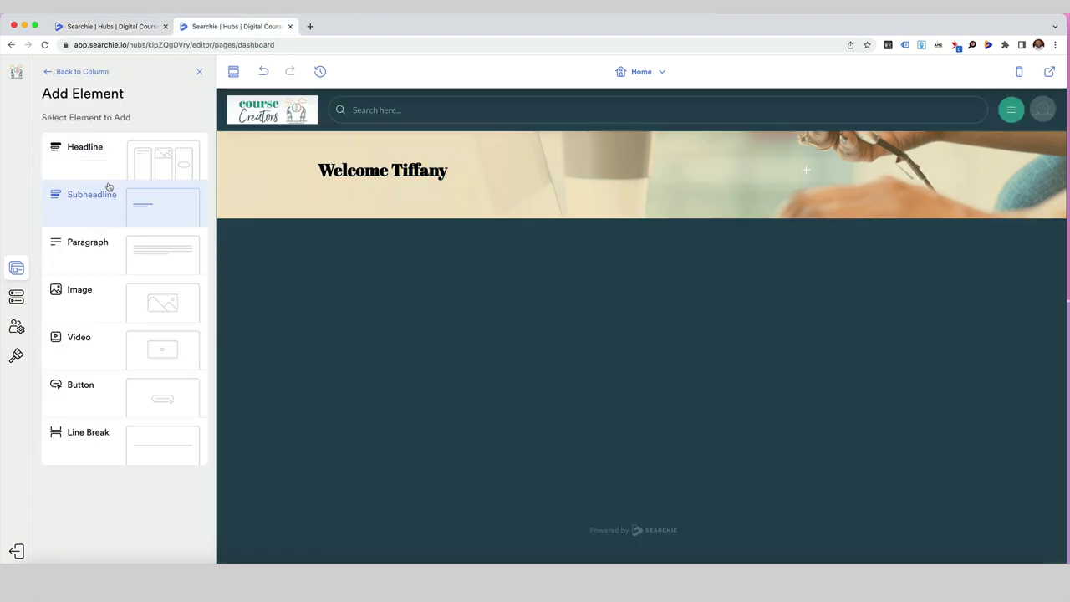
{"action": "left_click", "coordinate": [146, 255]}
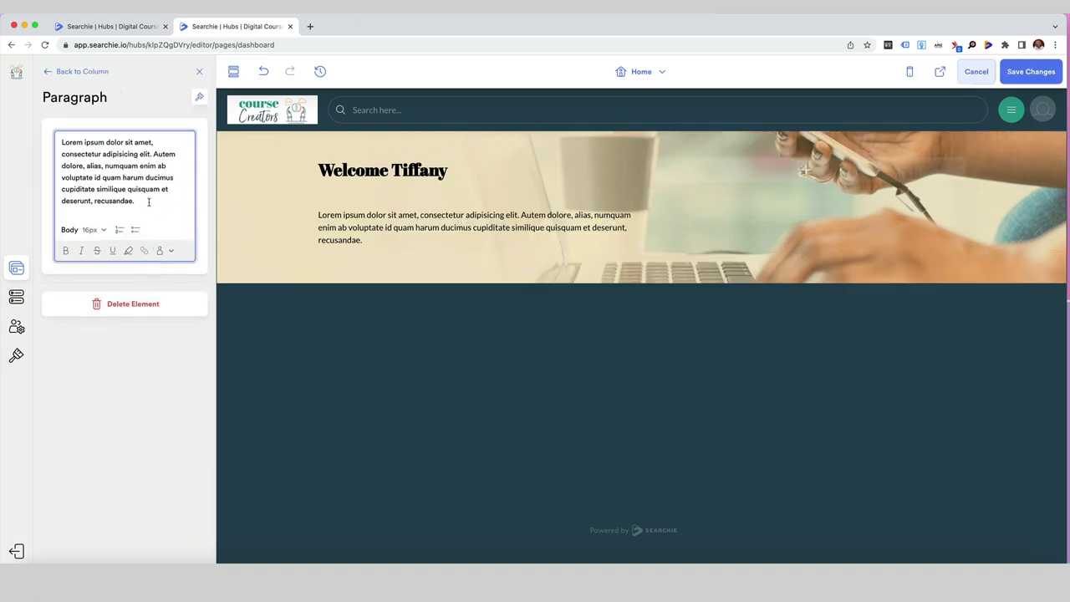
{"action": "left_click_drag", "start_coordinate": [148, 202], "coordinate": [54, 128]}
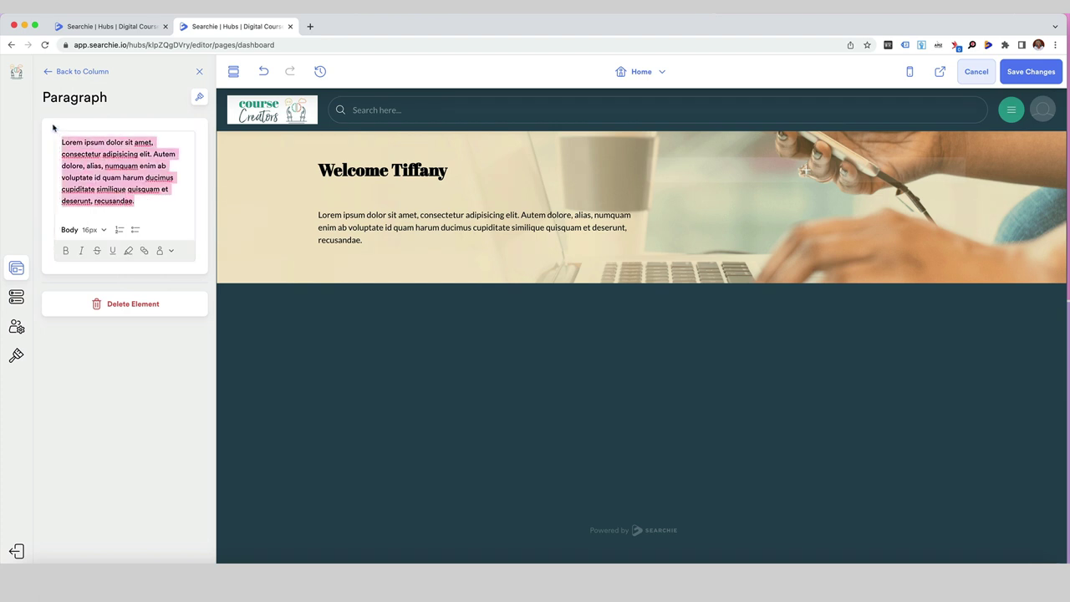
{"action": "key", "text": "super+v"}
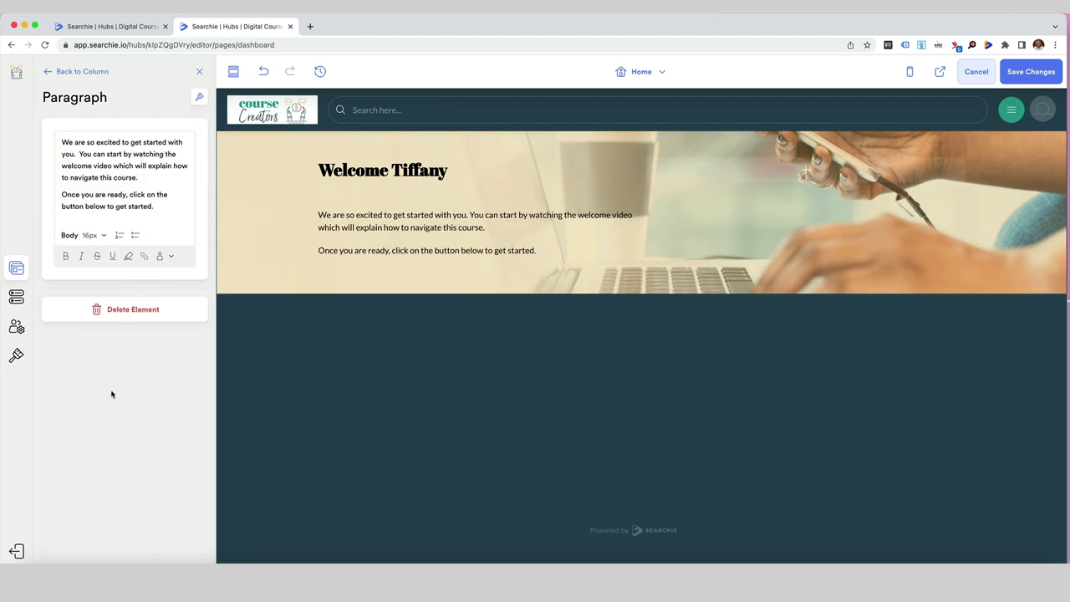
{"action": "left_click", "coordinate": [1030, 73]}
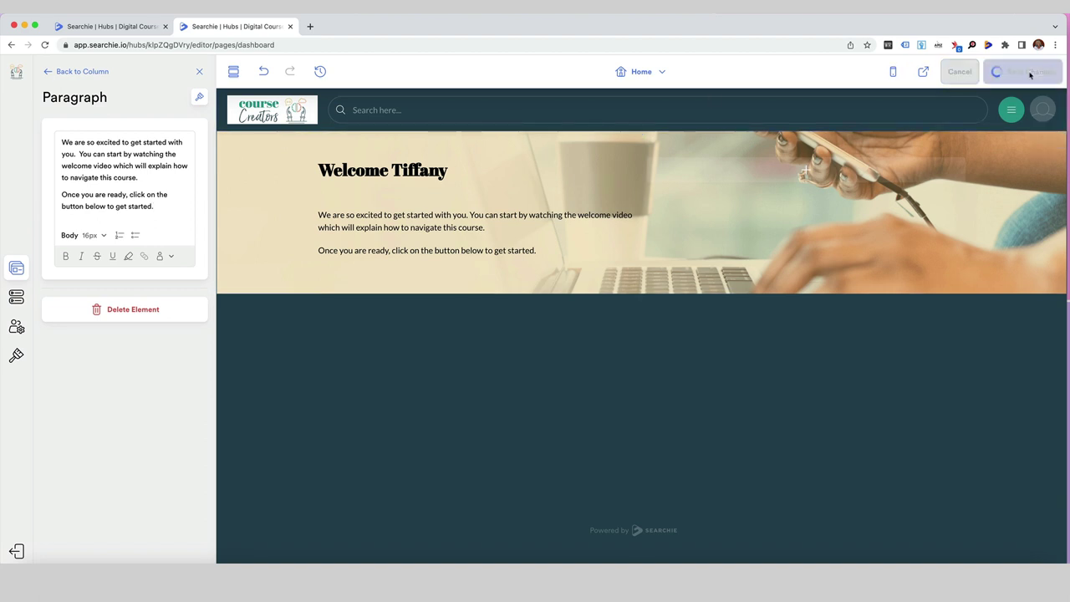
Compare with the reference hub and return to the column's element list.
{"action": "left_click", "coordinate": [88, 27]}
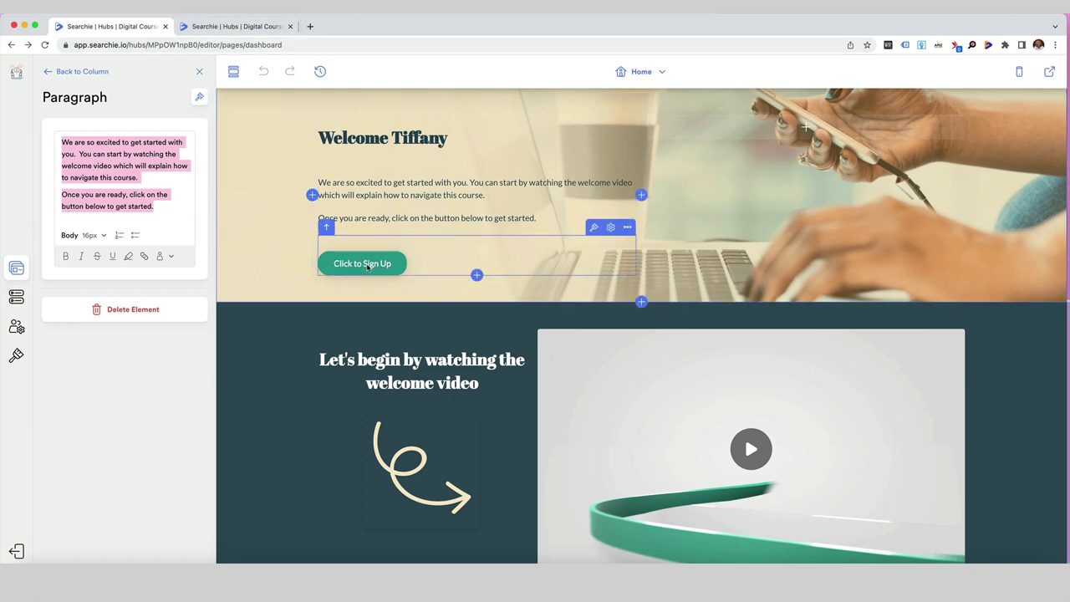
{"action": "left_click", "coordinate": [244, 27]}
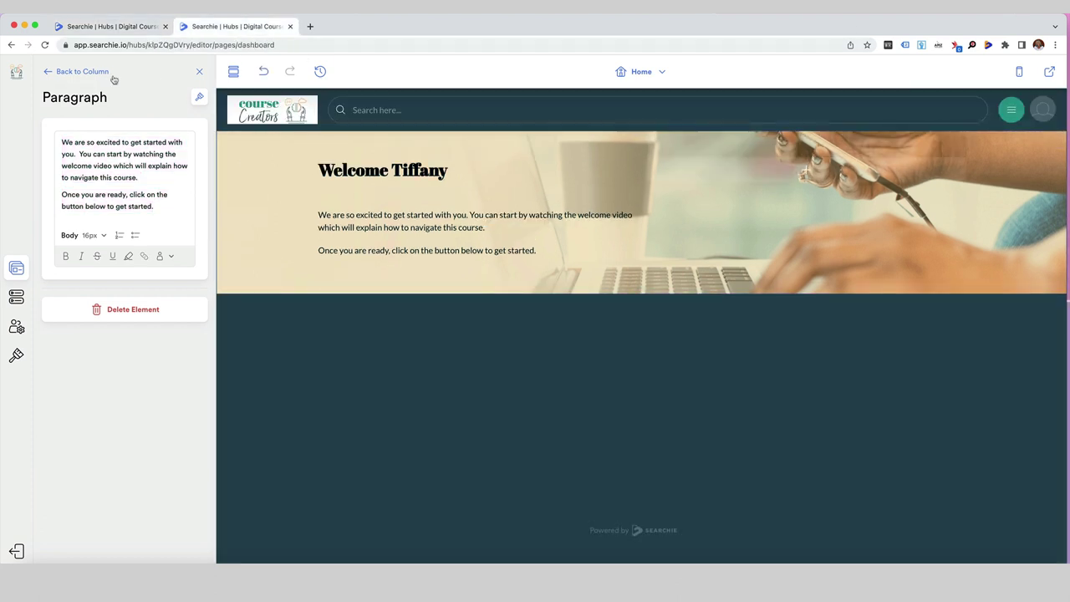
{"action": "left_click", "coordinate": [55, 72]}
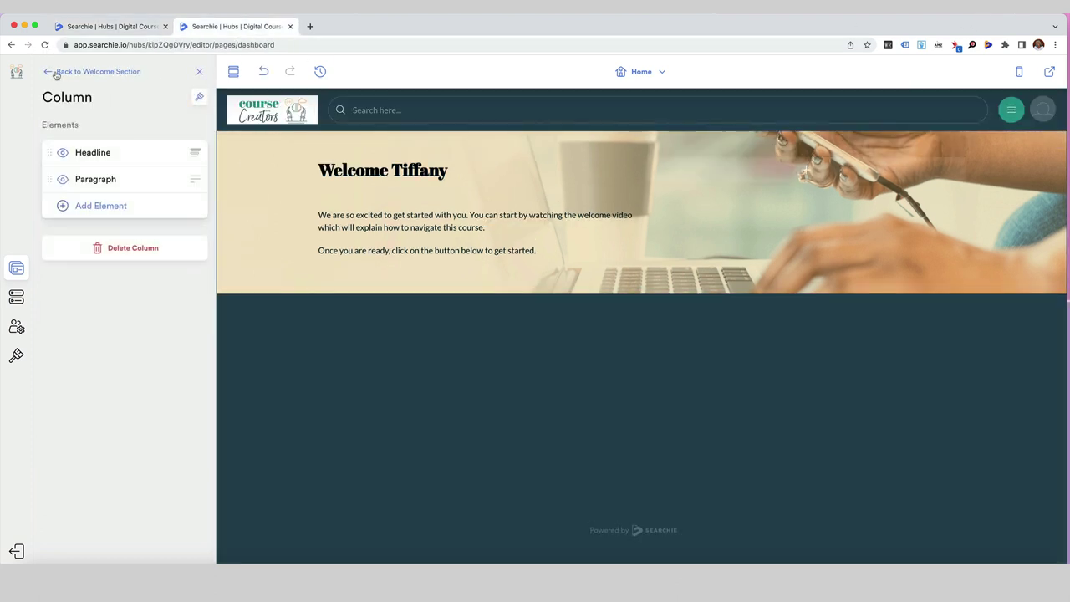
Add a 'Click to Sign Up' button below the welcome paragraphs and save the page.
{"action": "left_click", "coordinate": [113, 206]}
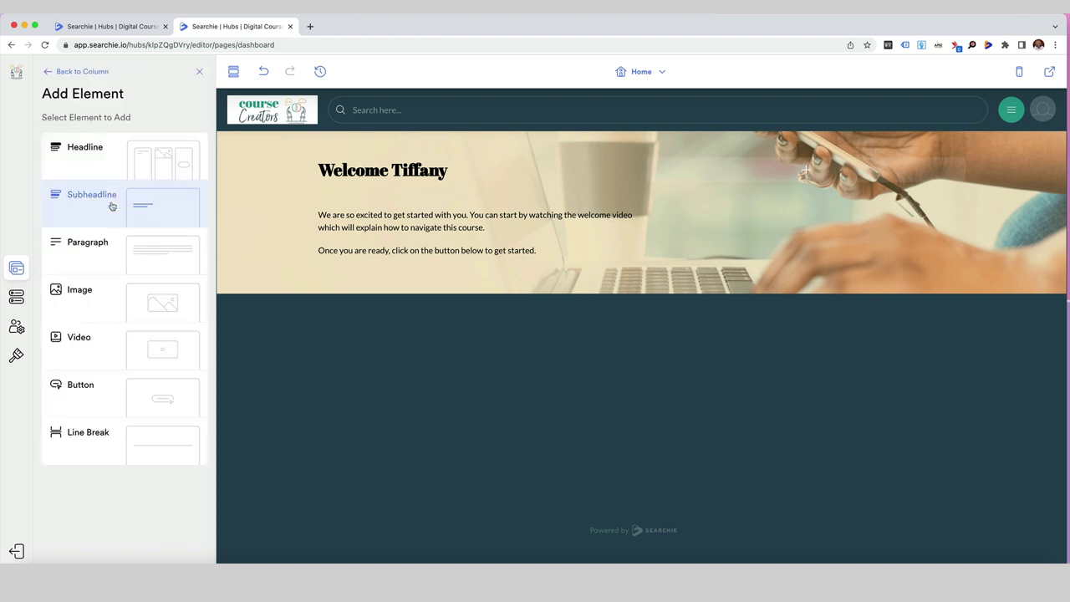
{"action": "left_click", "coordinate": [167, 401]}
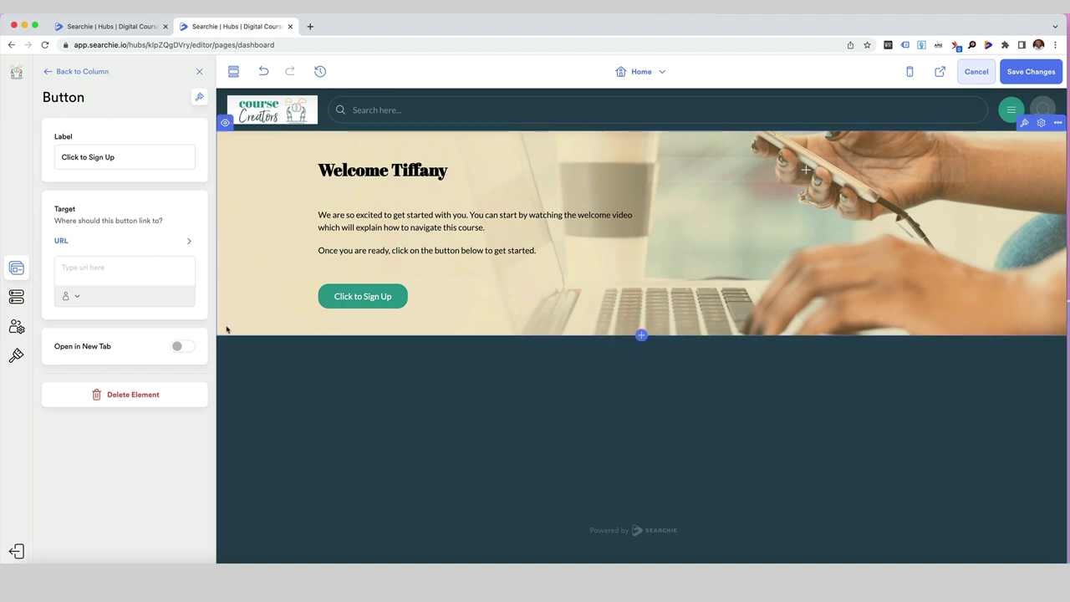
{"action": "left_click", "coordinate": [140, 281]}
{"action": "left_click", "coordinate": [1022, 76]}
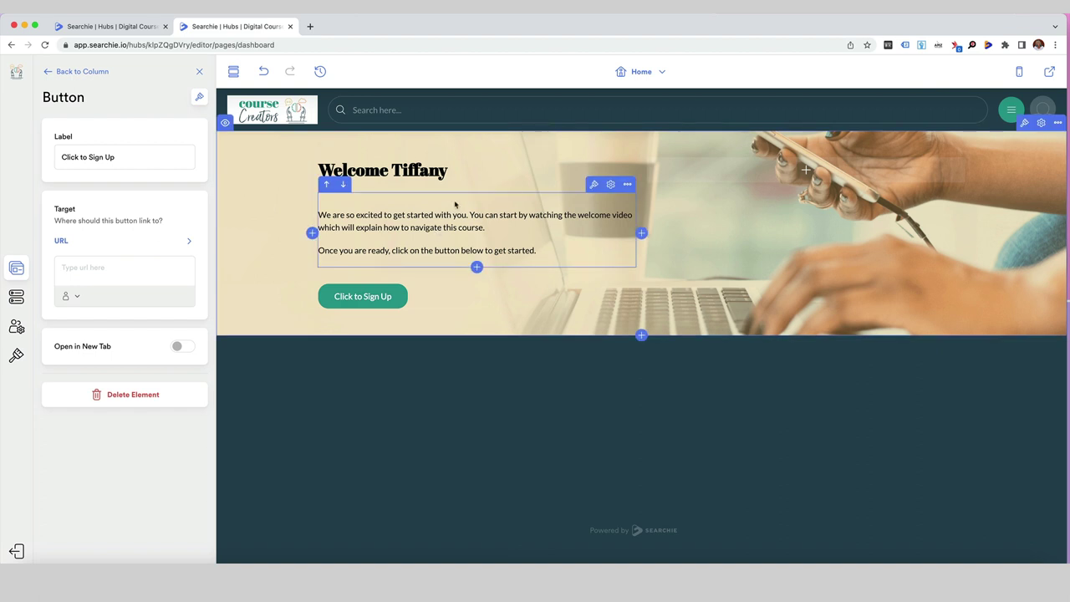
{"action": "left_click", "coordinate": [104, 26]}
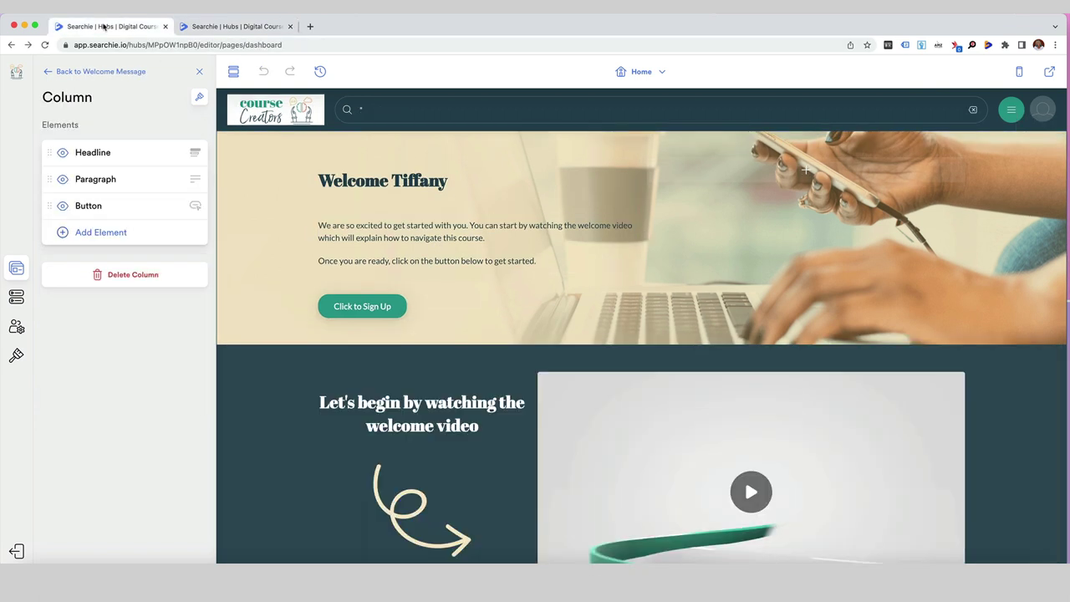
Inspect the reference hub's two-column Welcome Video section, then return to the hub being built.
{"action": "scroll", "coordinate": [341, 263], "scroll_direction": "down", "scroll_amount": 4}
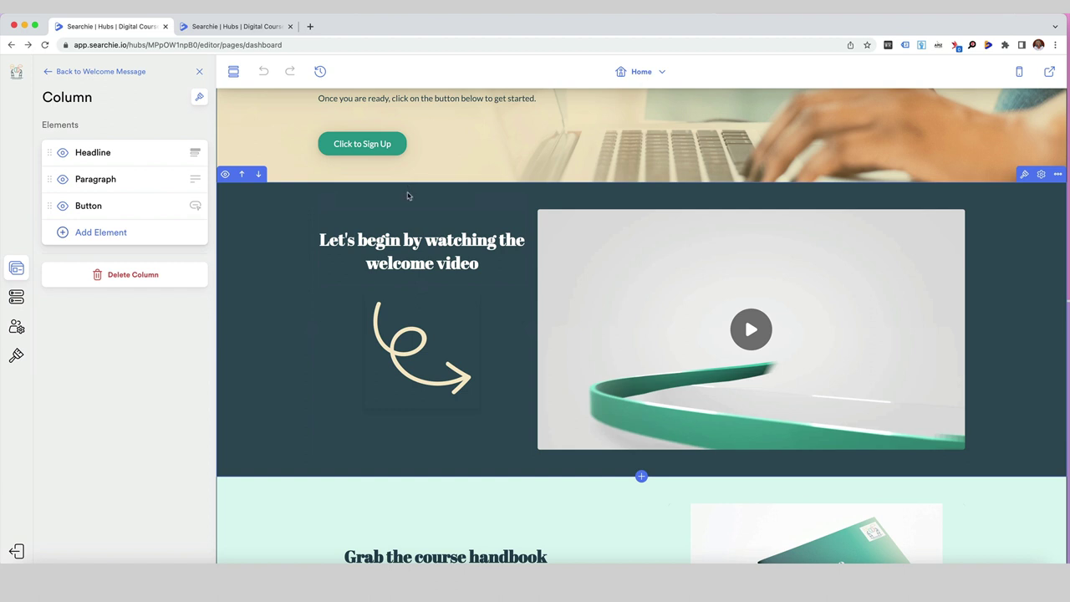
{"action": "left_click", "coordinate": [232, 74]}
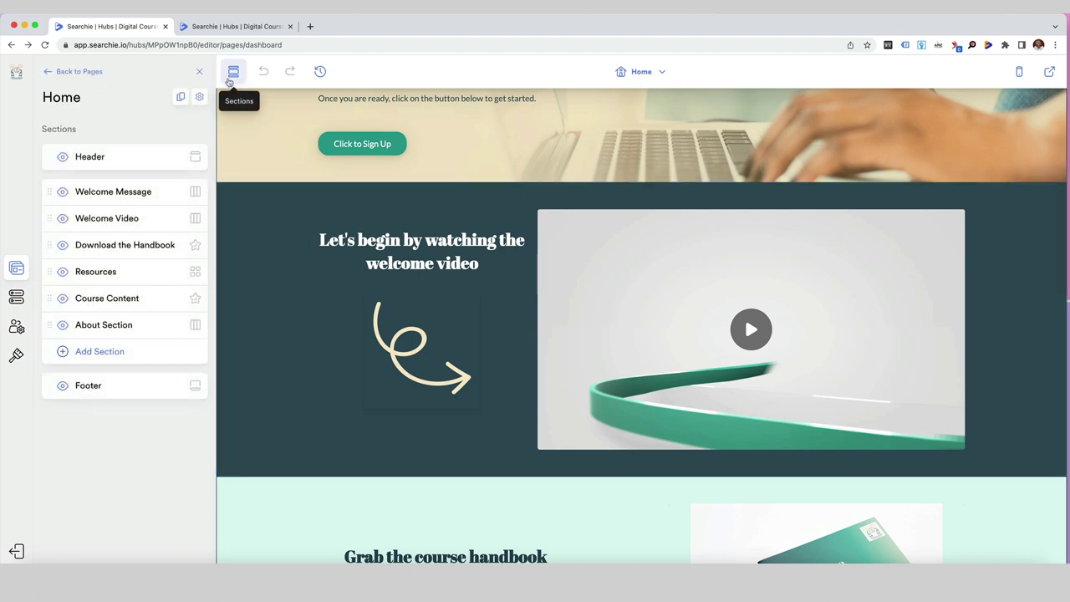
{"action": "mouse_move", "coordinate": [115, 189]}
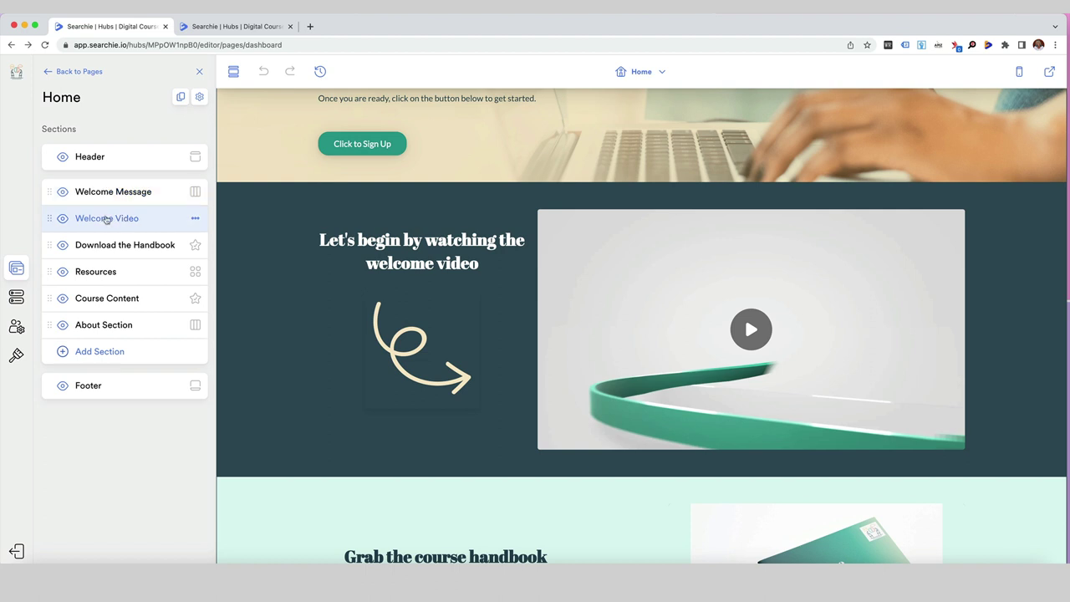
{"action": "left_click", "coordinate": [105, 219]}
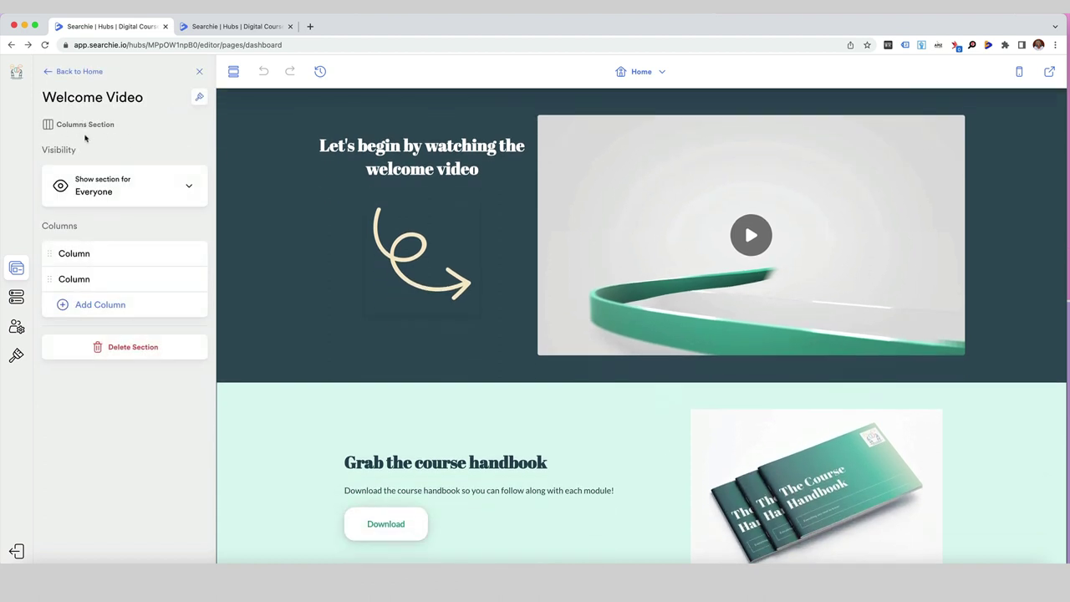
{"action": "scroll", "coordinate": [538, 424], "scroll_direction": "up", "scroll_amount": 5}
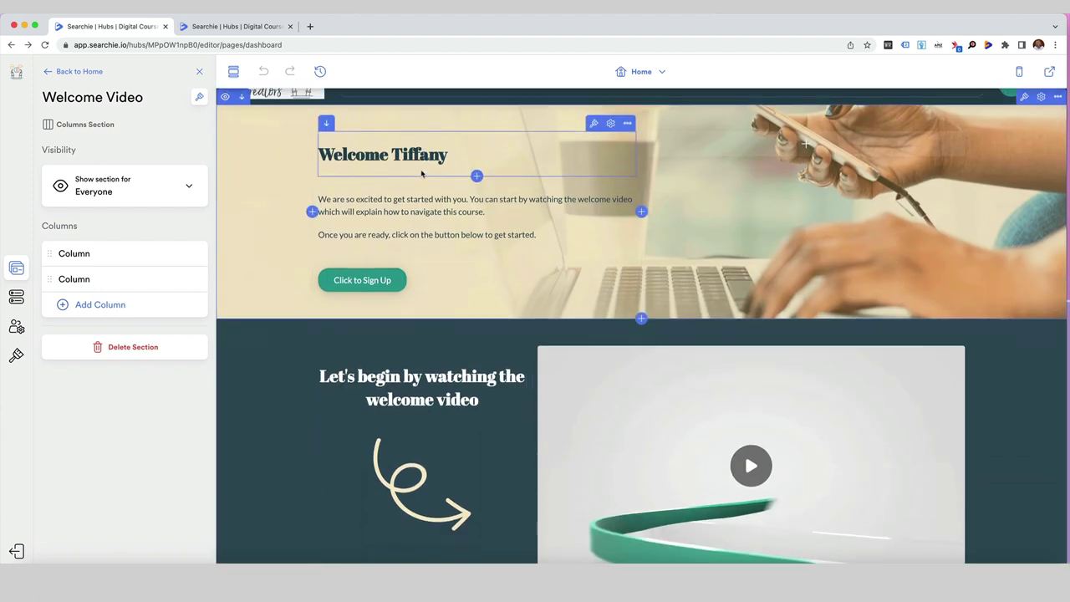
{"action": "scroll", "coordinate": [502, 377], "scroll_direction": "down", "scroll_amount": 3}
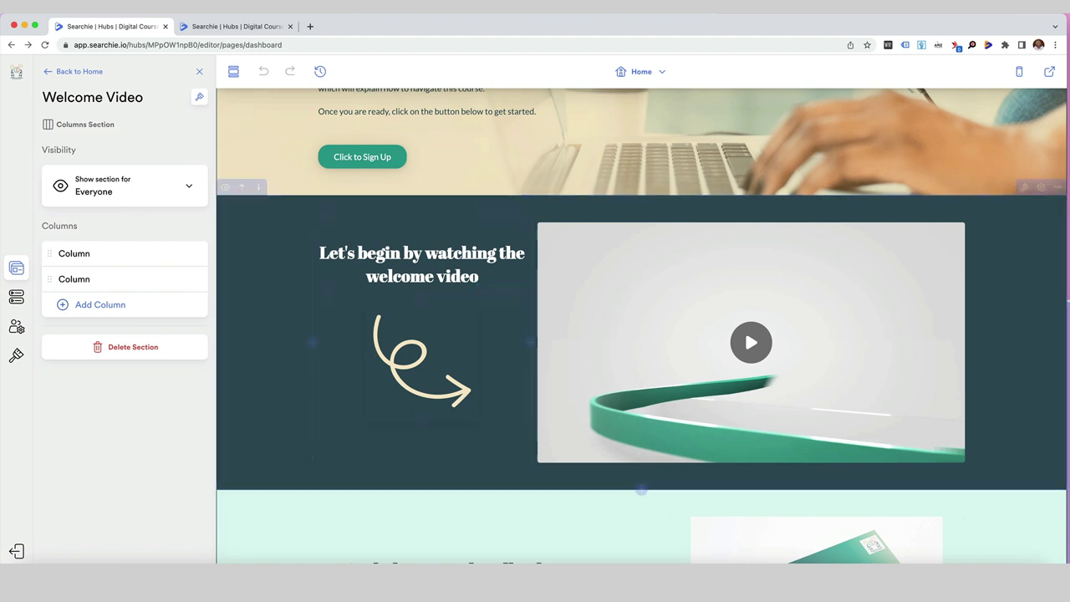
{"action": "left_click", "coordinate": [240, 27]}
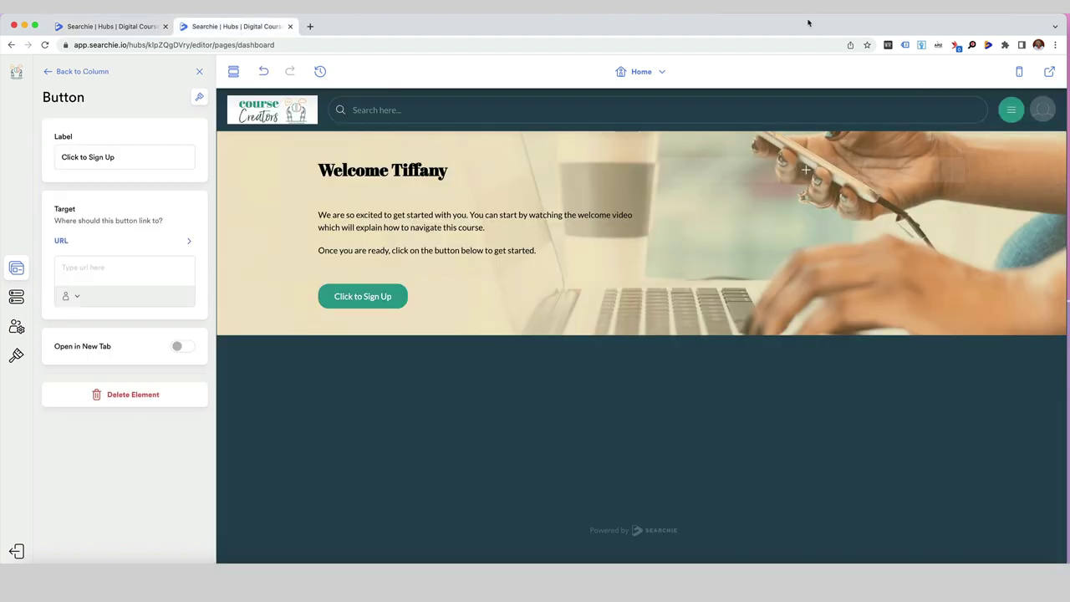
Add a Left Sidebar two-column section below the welcome banner and save the page.
{"action": "left_click", "coordinate": [234, 73]}
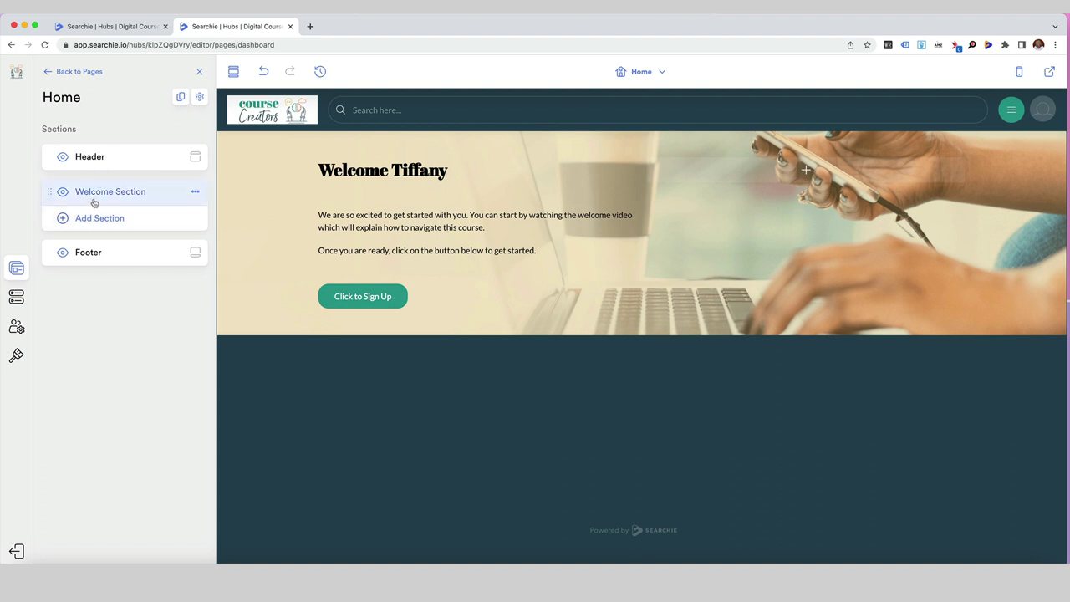
{"action": "mouse_move", "coordinate": [641, 336]}
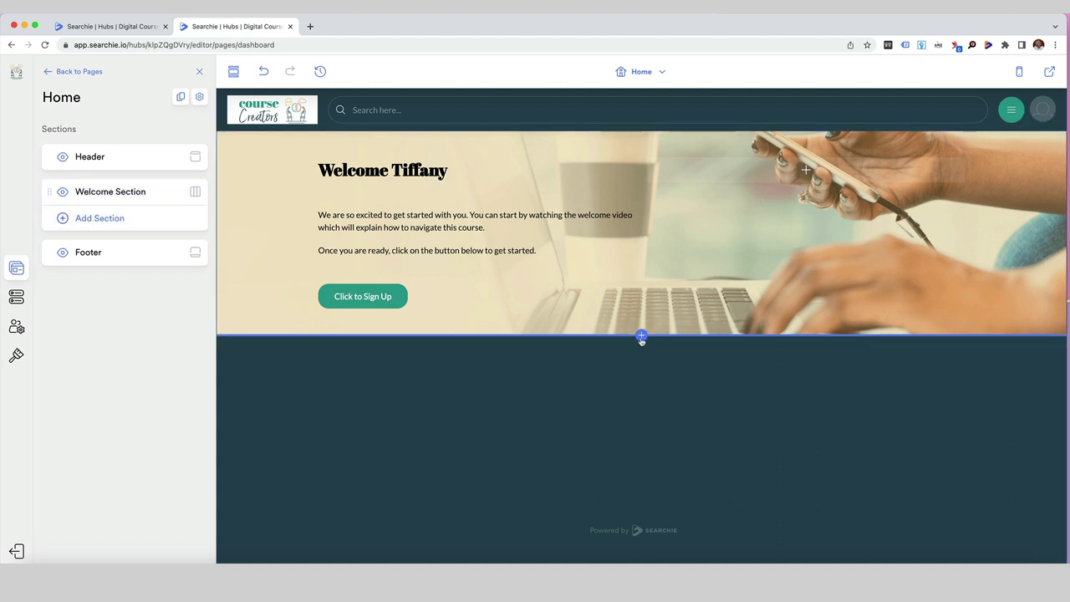
{"action": "left_click", "coordinate": [94, 218]}
{"action": "scroll", "coordinate": [103, 287], "scroll_direction": "down", "scroll_amount": 4}
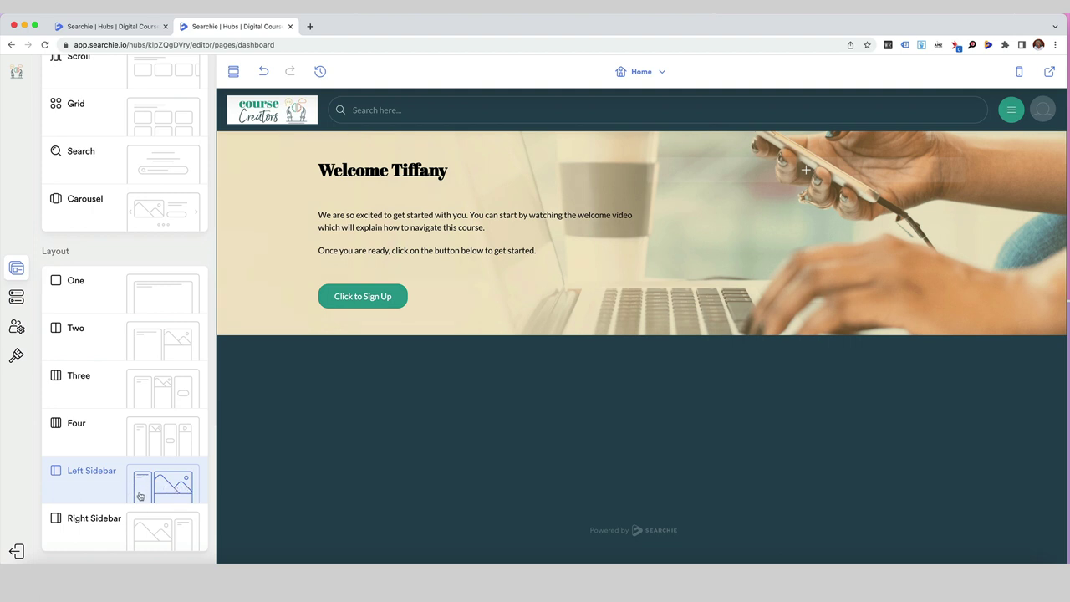
{"action": "left_click", "coordinate": [140, 490]}
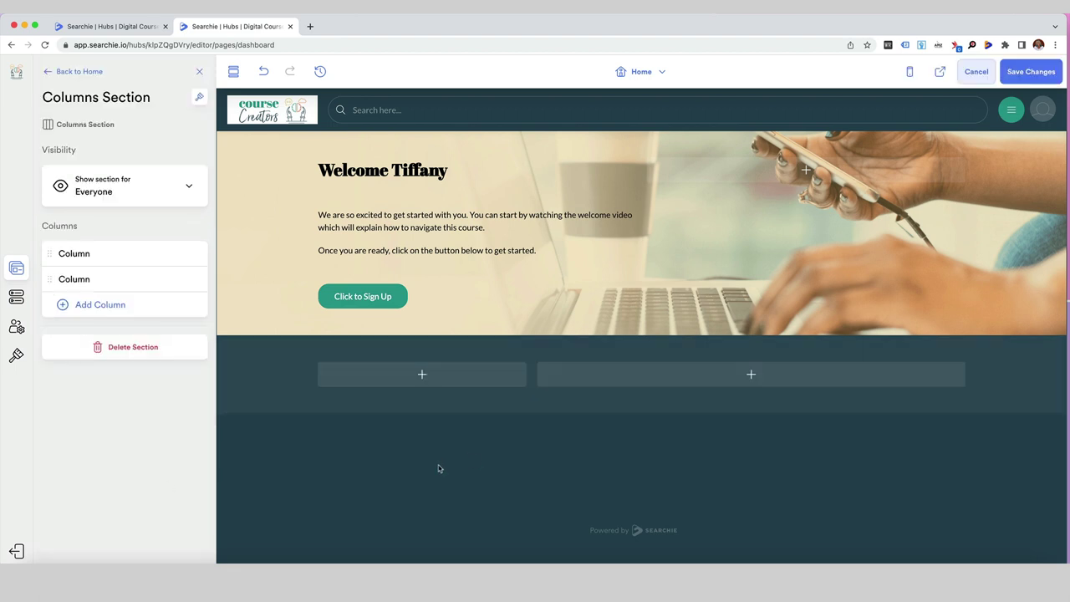
{"action": "left_click", "coordinate": [1026, 72]}
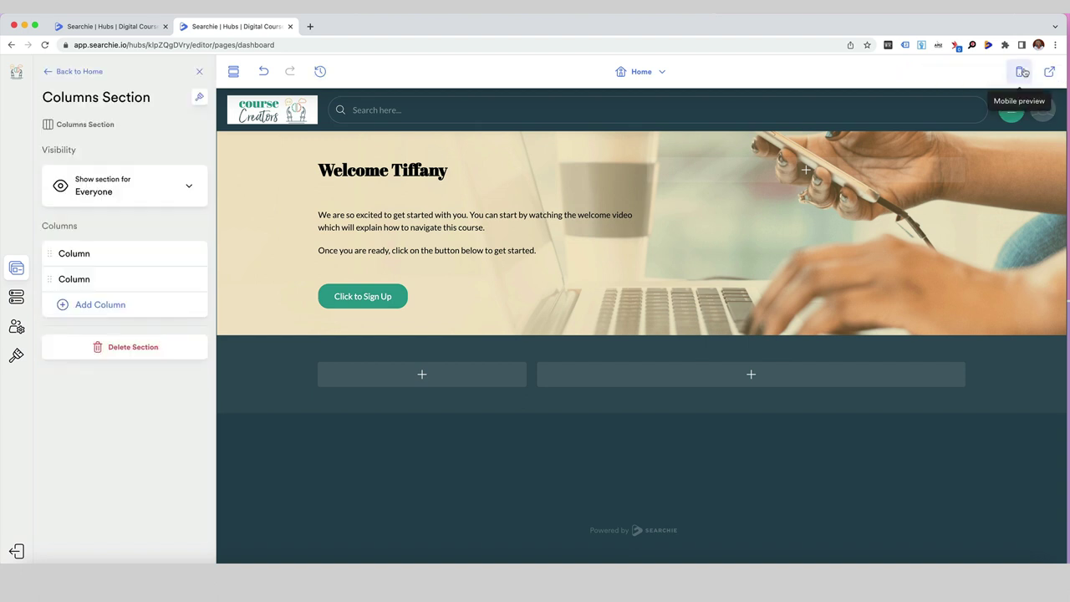
{"action": "left_click", "coordinate": [111, 29]}
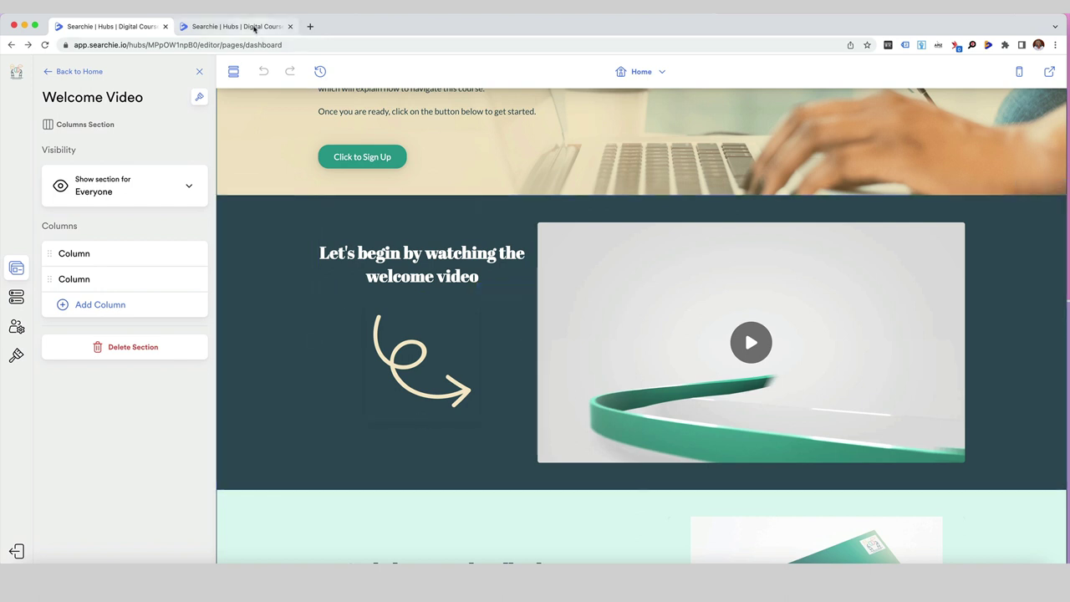
{"action": "left_click", "coordinate": [254, 30]}
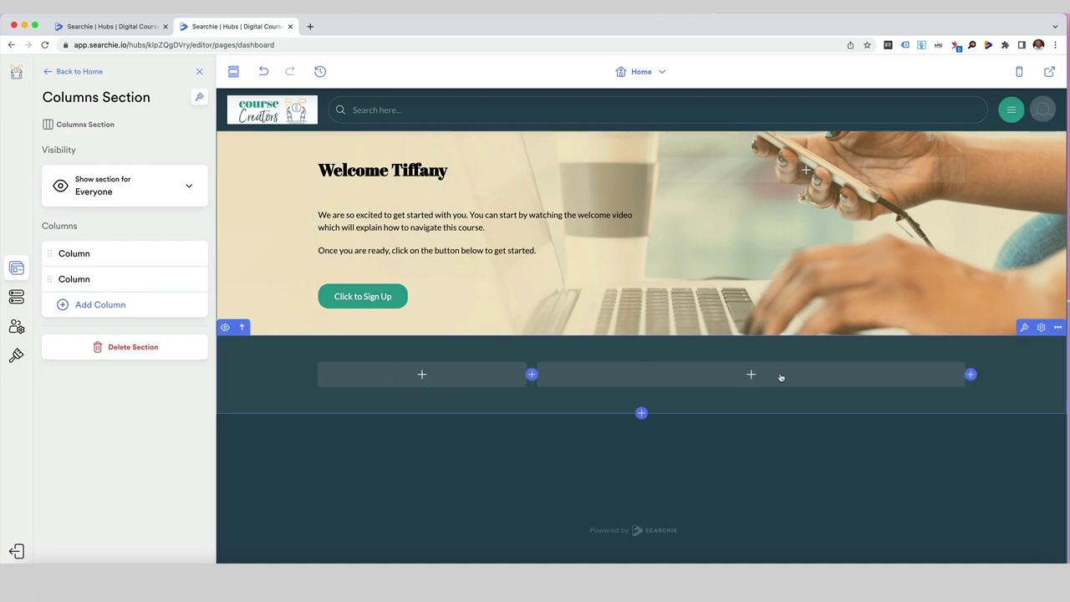
Add a left-column headline reading 'Let's begin by watching the welcome video' and save.
{"action": "left_click", "coordinate": [422, 375]}
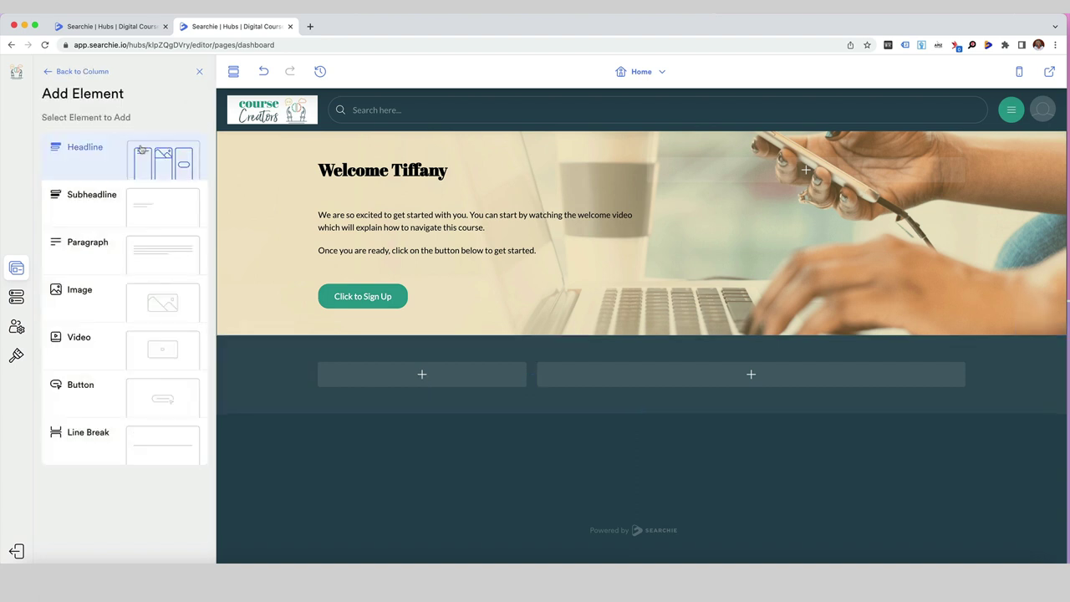
{"action": "left_click", "coordinate": [136, 26]}
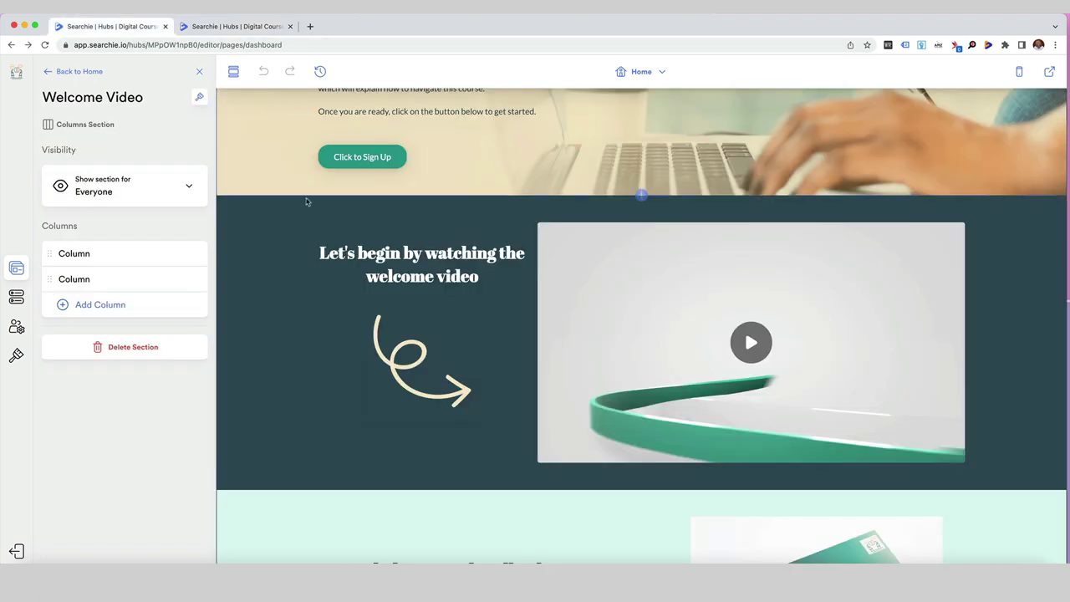
{"action": "left_click", "coordinate": [249, 26]}
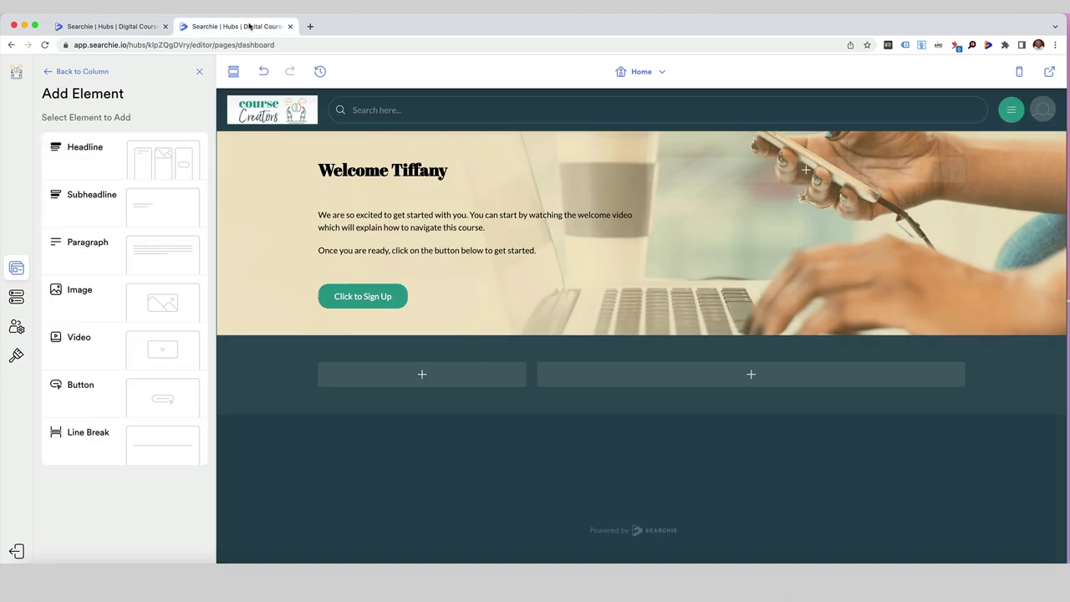
{"action": "left_click", "coordinate": [88, 148]}
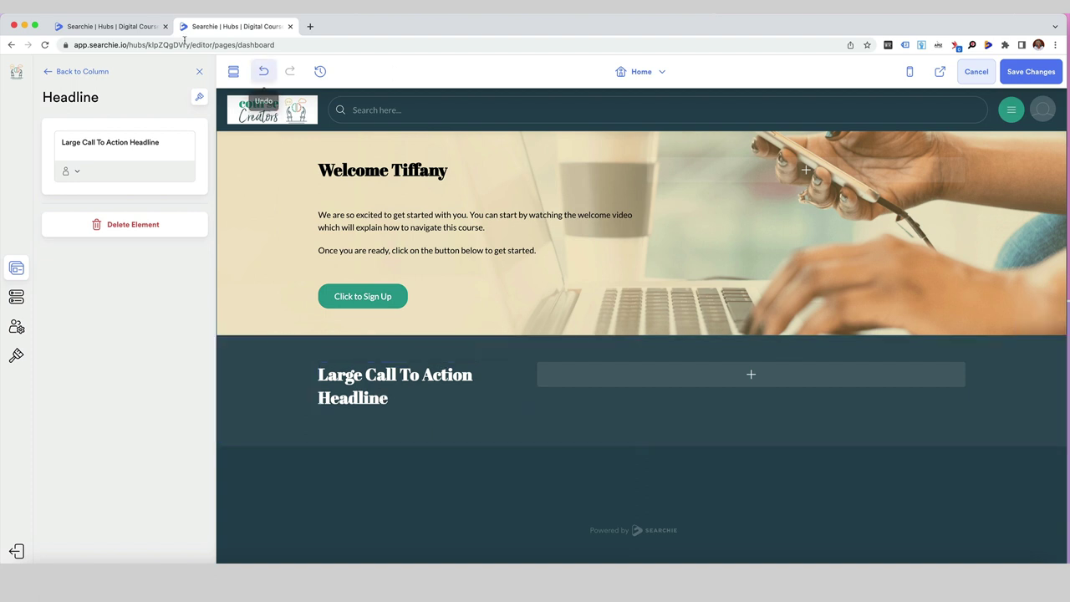
{"action": "left_click", "coordinate": [135, 28]}
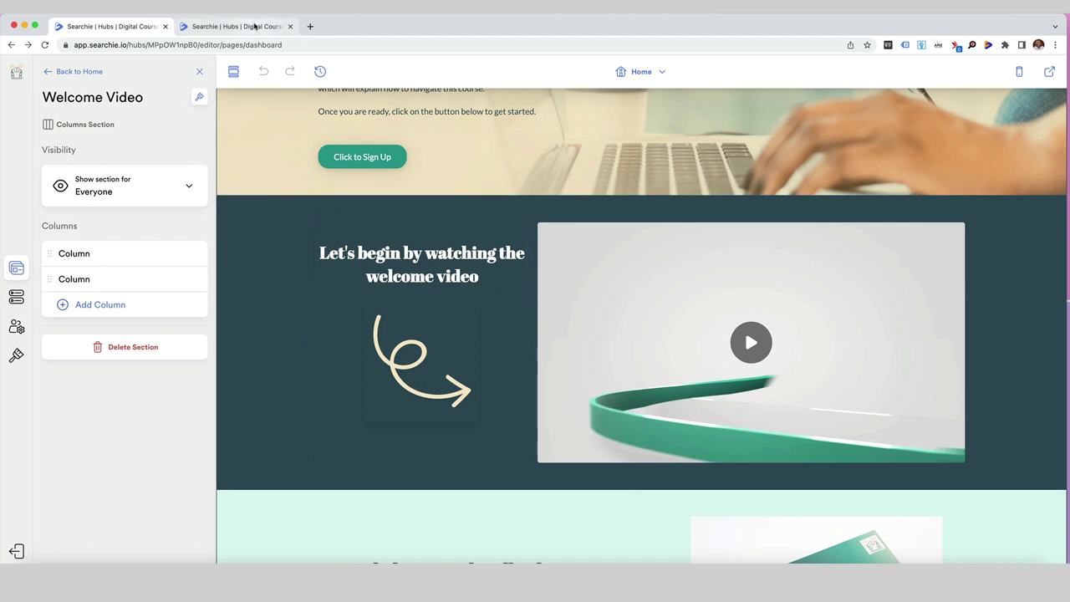
{"action": "left_click", "coordinate": [236, 26]}
{"action": "left_click", "coordinate": [175, 143]}
{"action": "left_click_drag", "start_coordinate": [176, 143], "coordinate": [45, 144]}
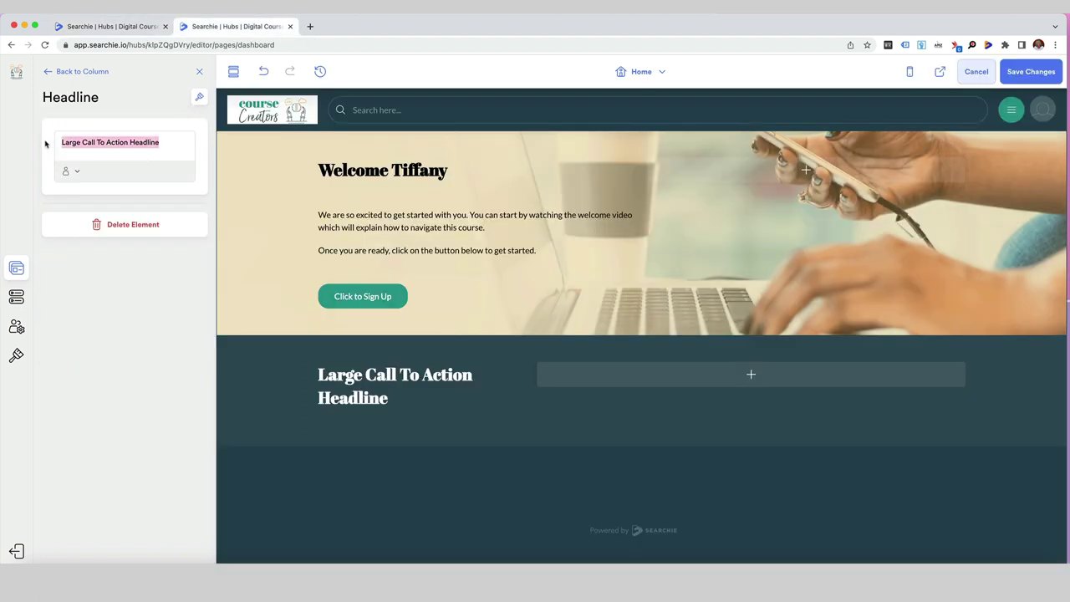
{"action": "type", "text": "Let's begin by wat"}
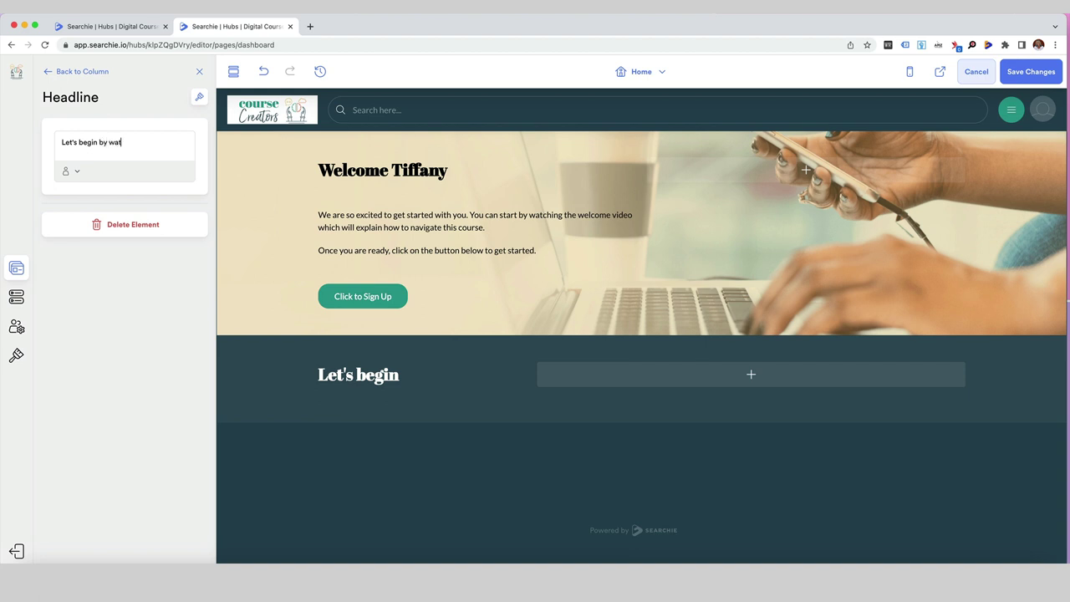
{"action": "type", "text": "ching the welcome video"}
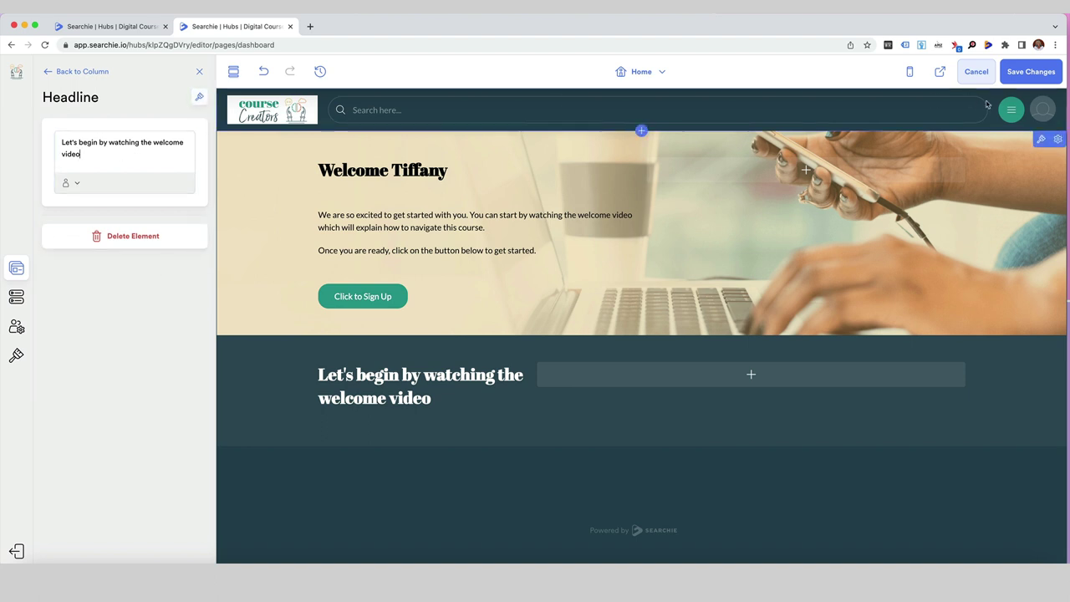
{"action": "left_click", "coordinate": [1031, 71]}
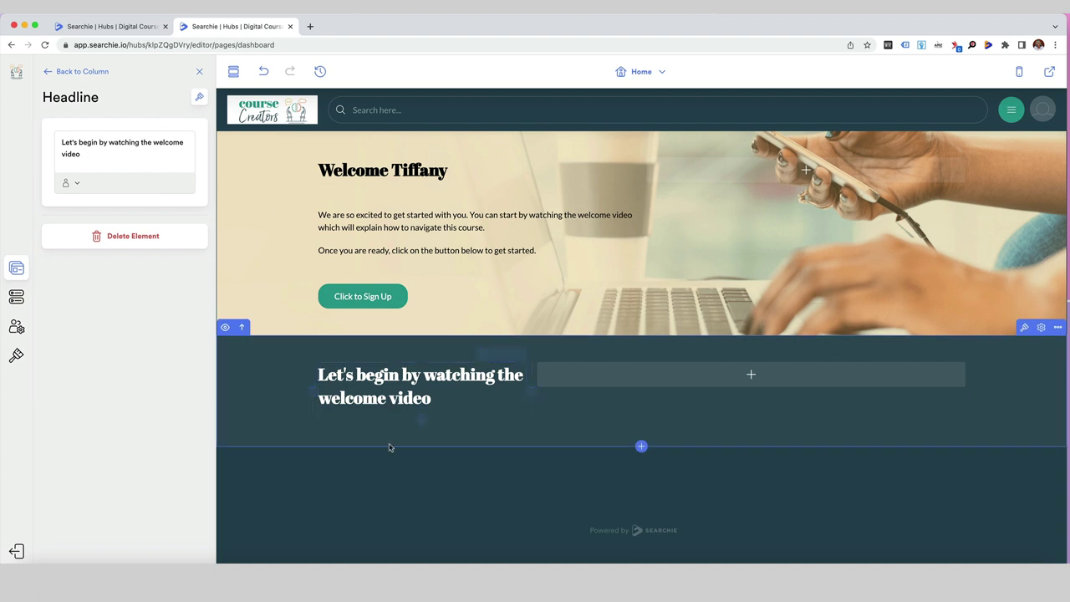
Center-align the welcome-video headline and save.
{"action": "left_click", "coordinate": [199, 99]}
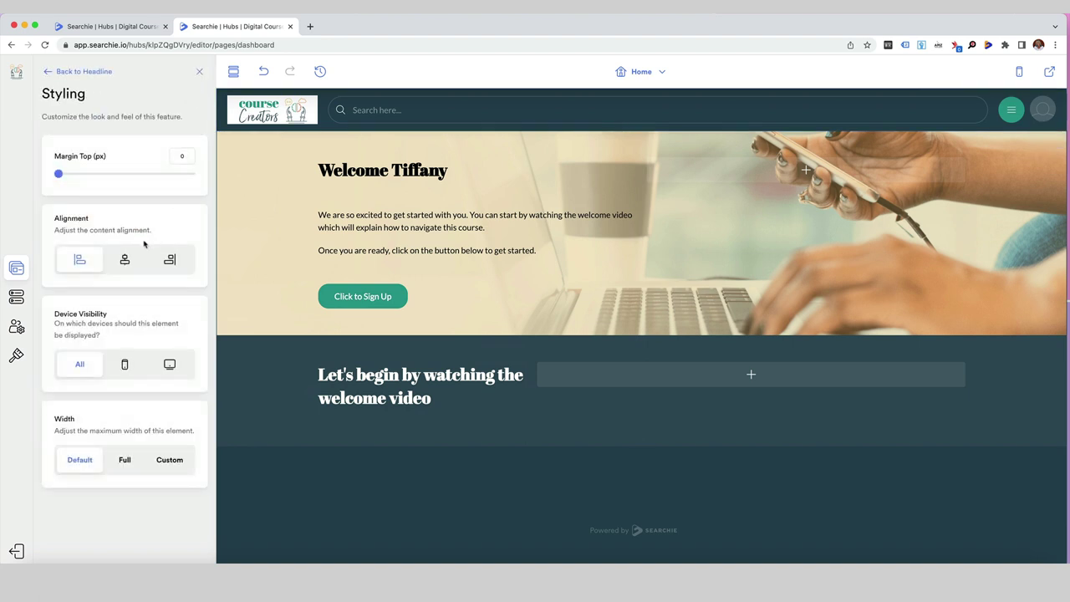
{"action": "left_click", "coordinate": [124, 260]}
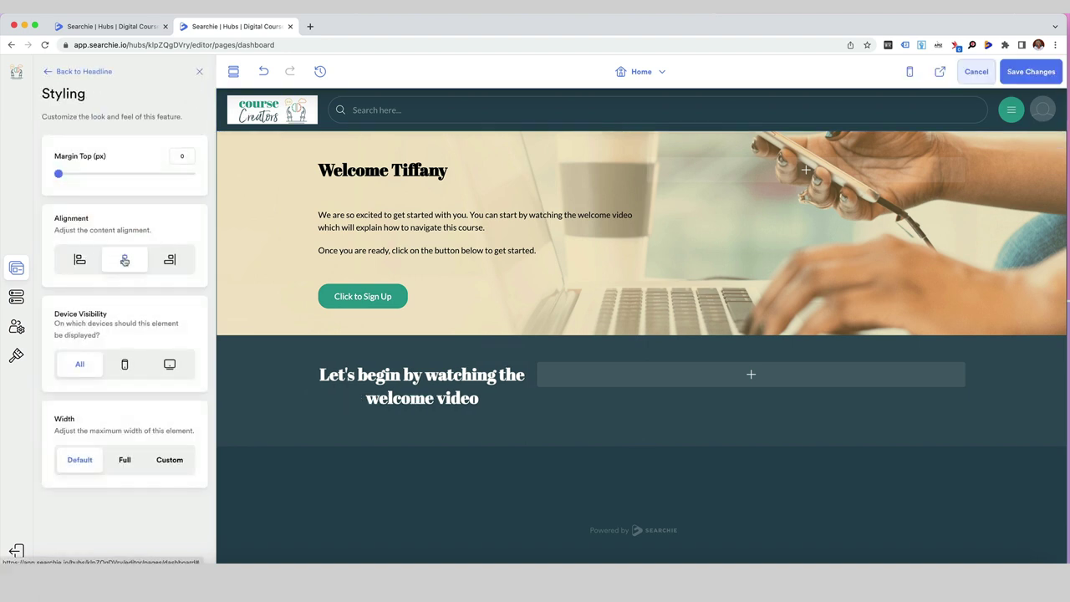
{"action": "left_click", "coordinate": [1035, 72]}
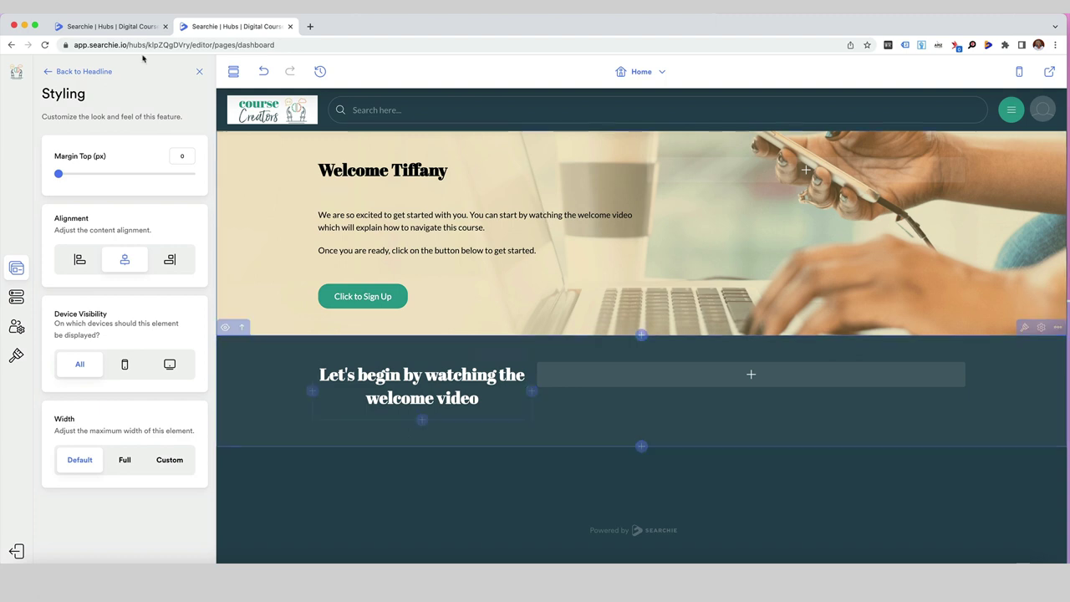
Check the reference hub's arrow and video layout, then start adding an element below the headline.
{"action": "key", "text": "ctrl+shift+Tab"}
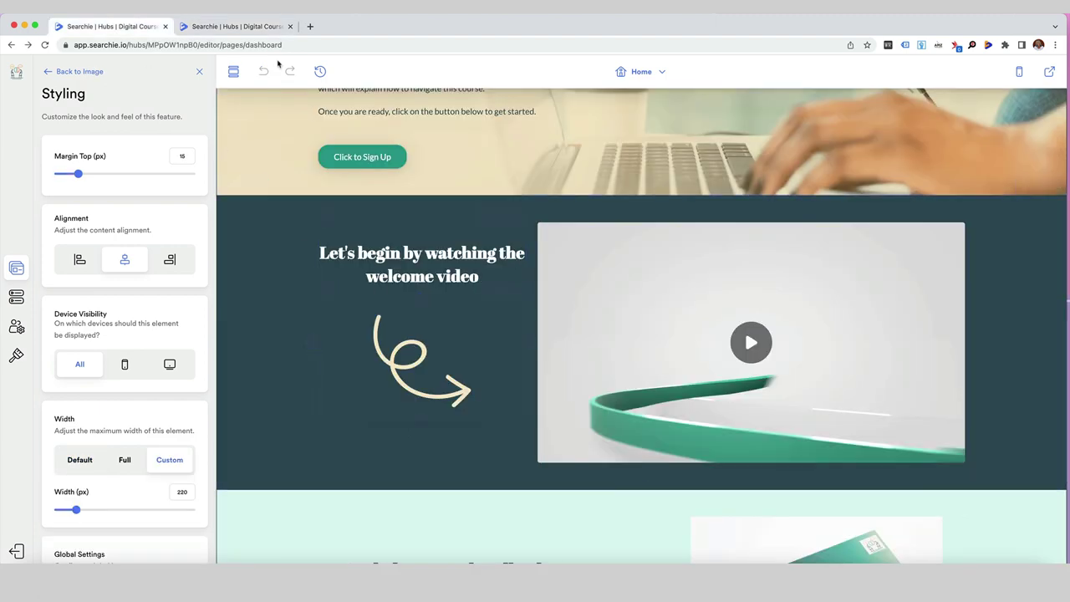
{"action": "left_click", "coordinate": [258, 28]}
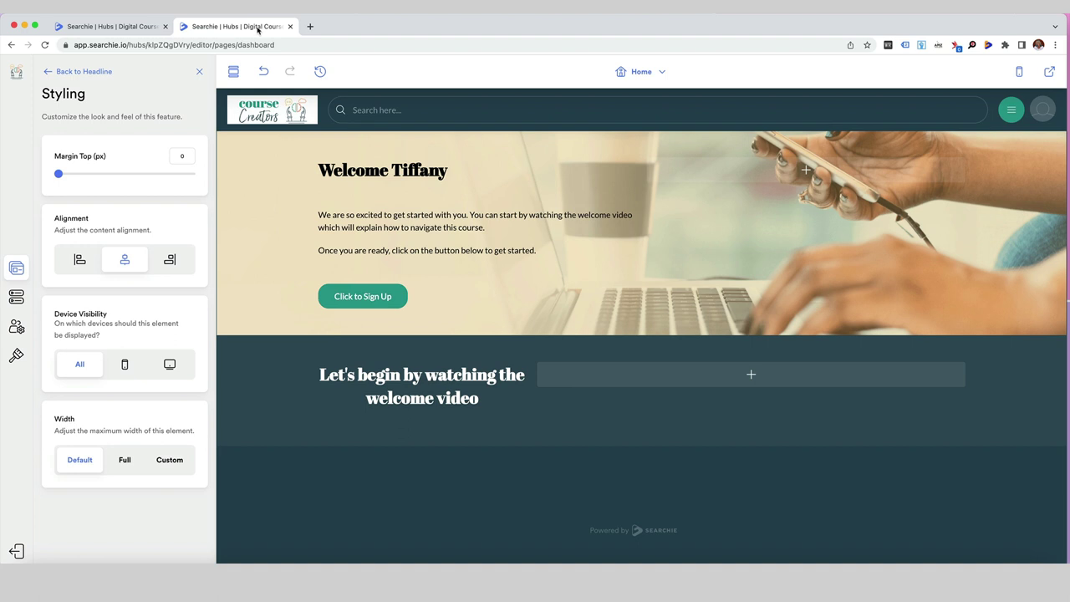
{"action": "left_click", "coordinate": [423, 421]}
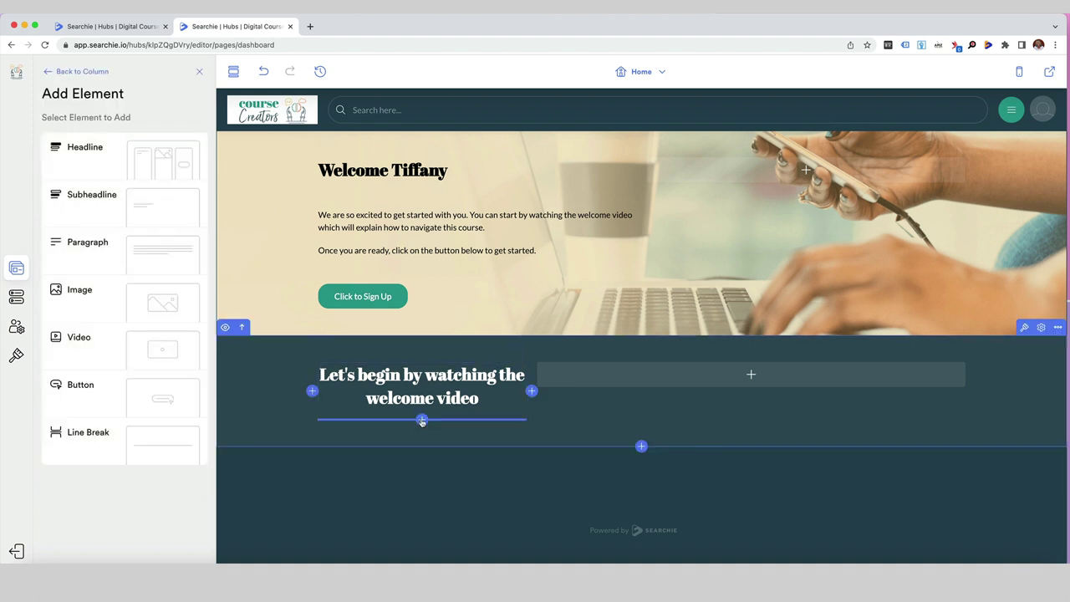
Upload PNG Image.png as an image element under the headline and save.
{"action": "left_click", "coordinate": [177, 306]}
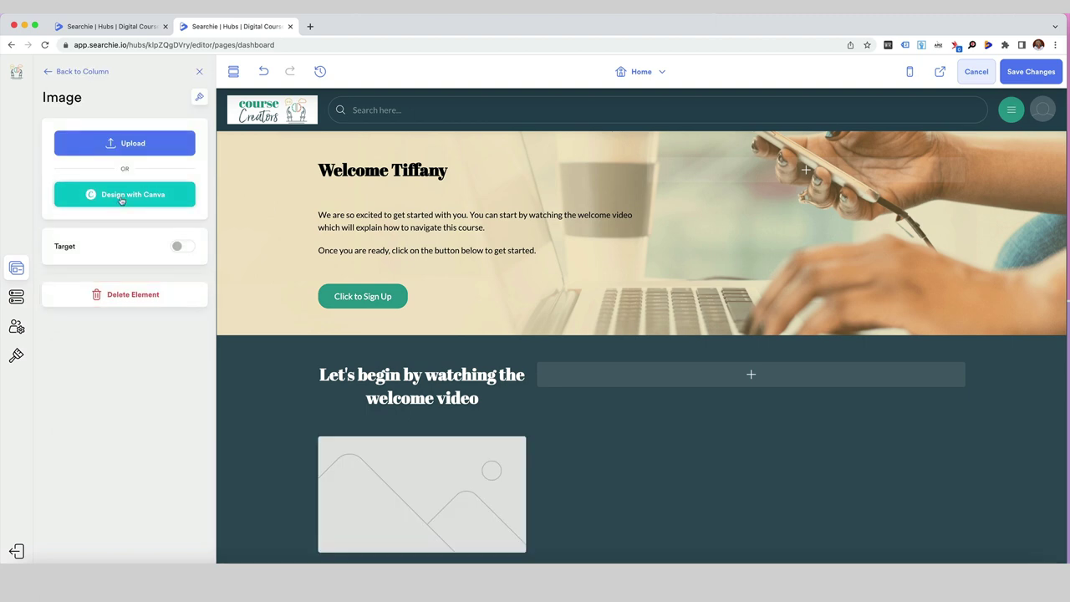
{"action": "left_click", "coordinate": [139, 144]}
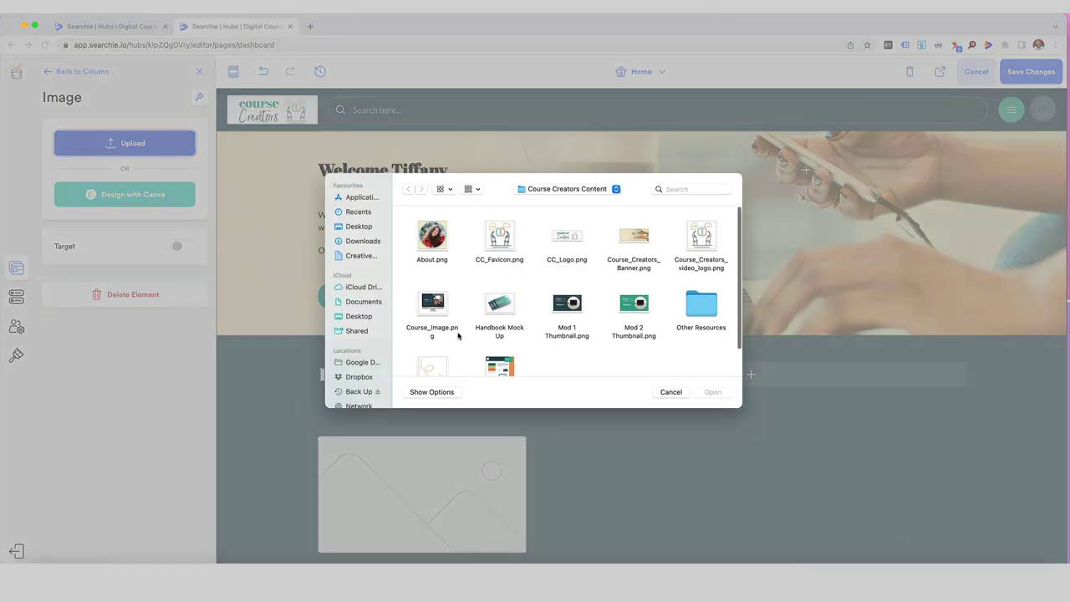
{"action": "scroll", "coordinate": [443, 362], "scroll_direction": "down", "scroll_amount": 2}
{"action": "left_click", "coordinate": [432, 344]}
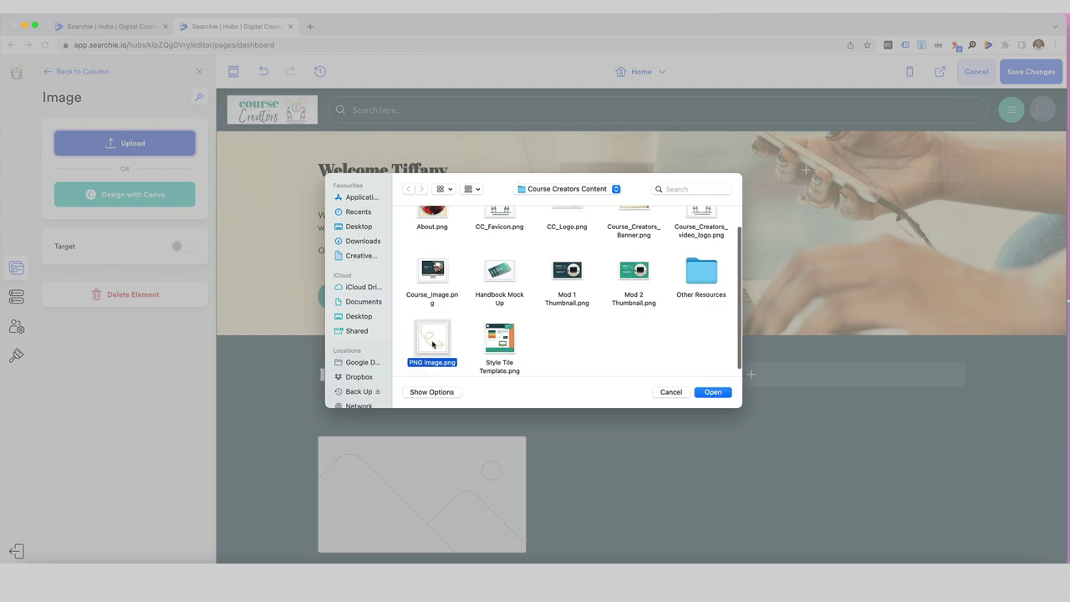
{"action": "left_click", "coordinate": [711, 391]}
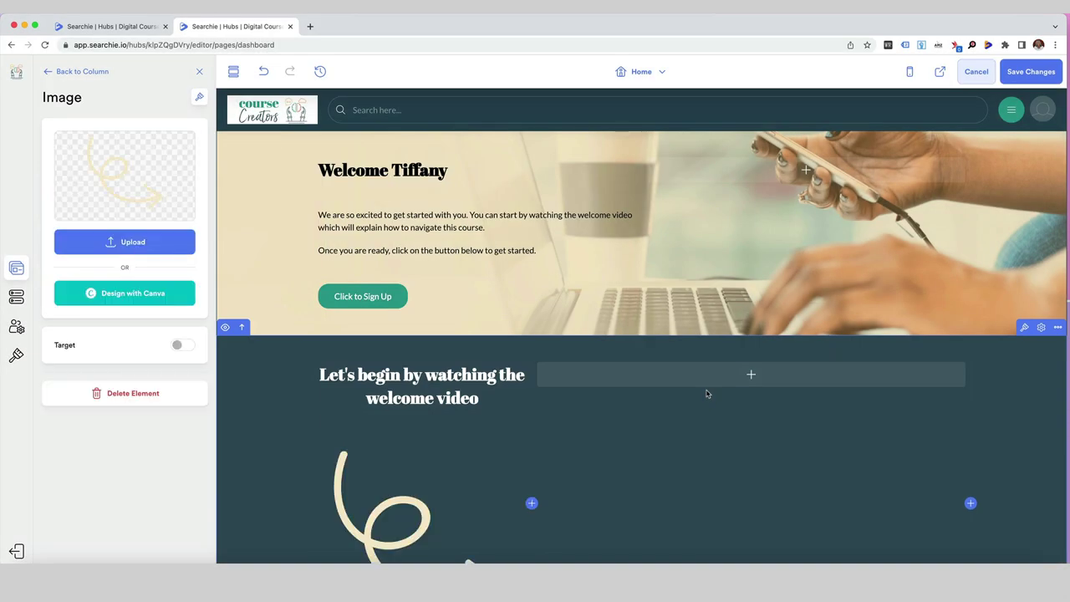
{"action": "scroll", "coordinate": [418, 393], "scroll_direction": "down", "scroll_amount": 3}
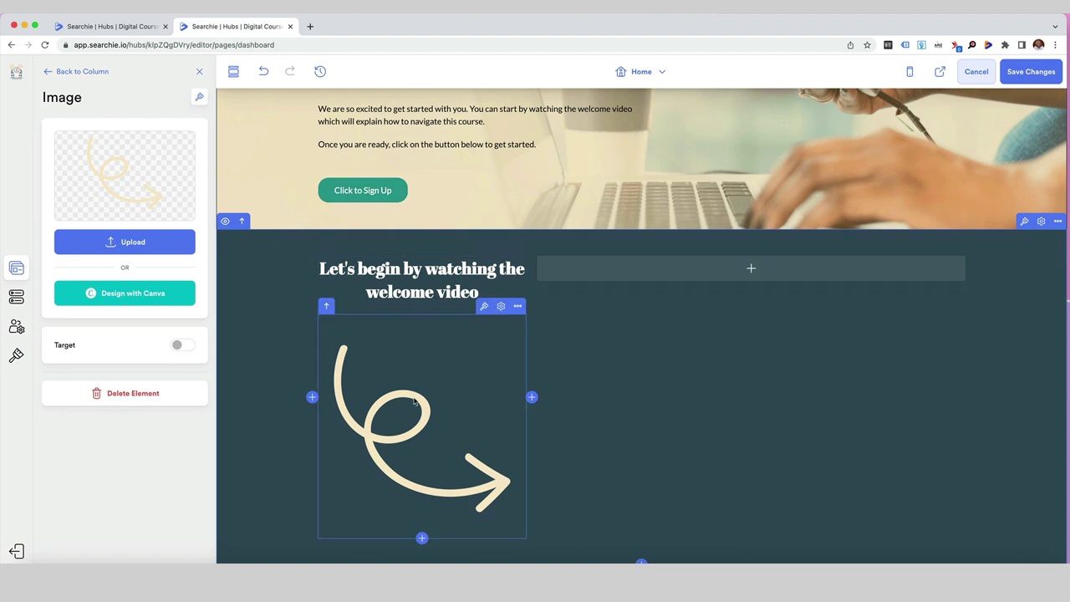
{"action": "left_click", "coordinate": [1028, 72]}
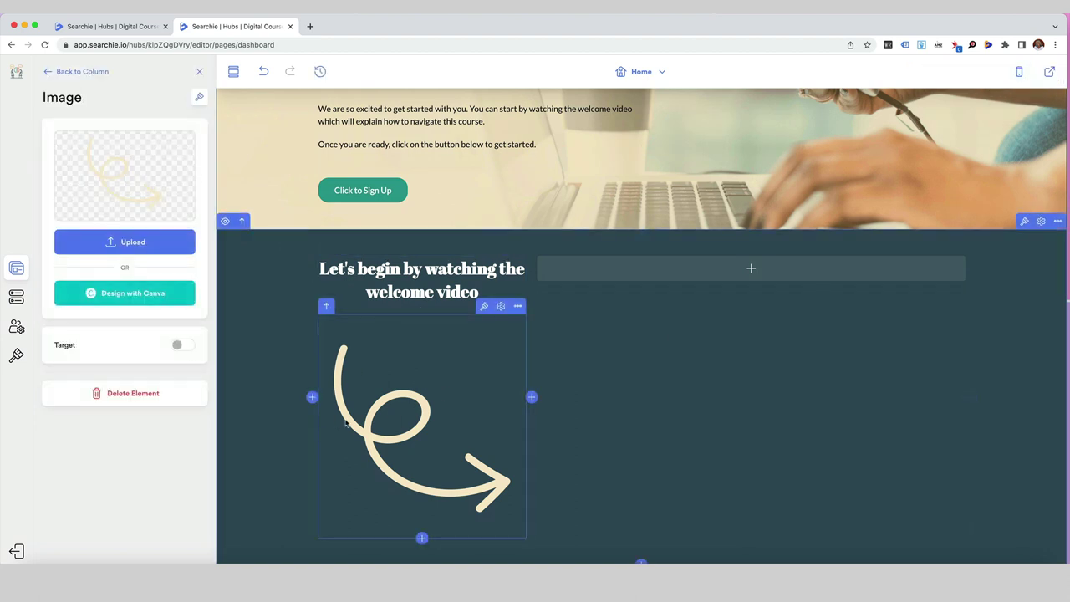
Give the arrow image a custom 220 px width, center it, and save.
{"action": "left_click", "coordinate": [199, 98]}
{"action": "scroll", "coordinate": [179, 201], "scroll_direction": "down", "scroll_amount": 1}
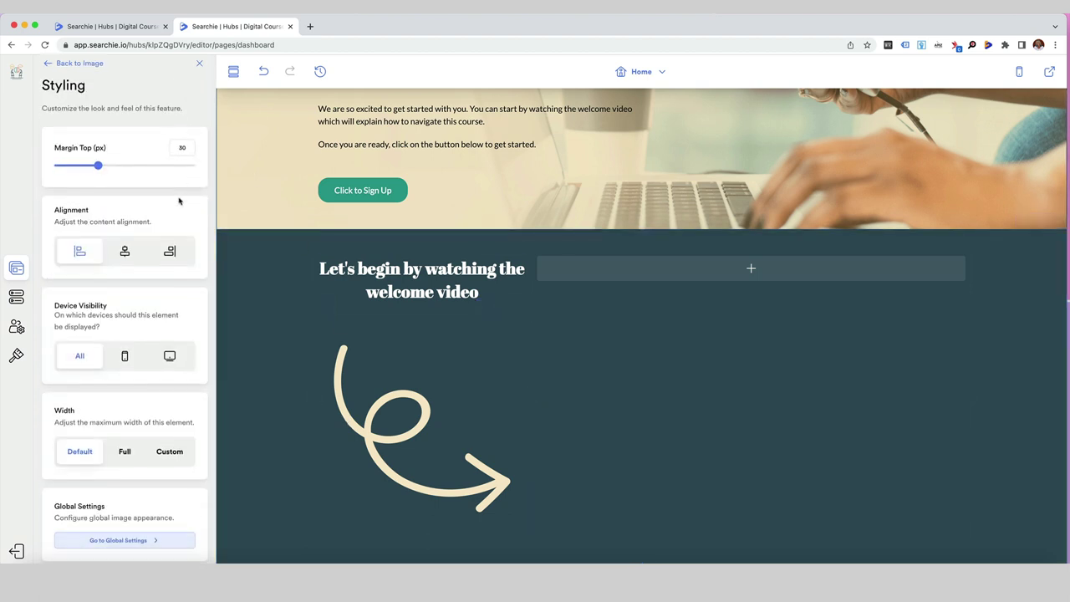
{"action": "scroll", "coordinate": [179, 201], "scroll_direction": "down", "scroll_amount": 1}
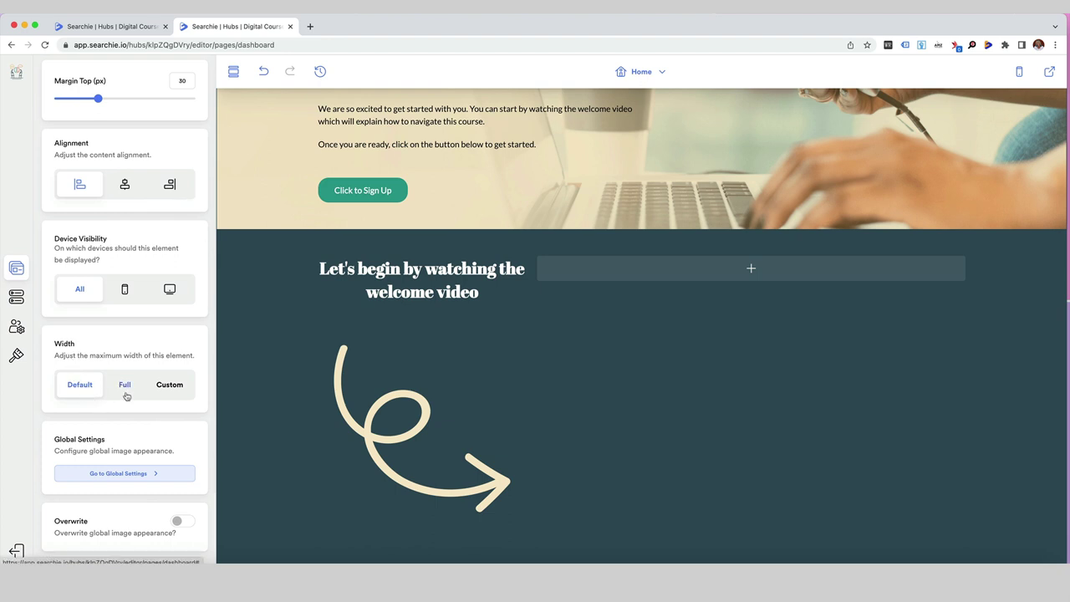
{"action": "left_click", "coordinate": [170, 385]}
{"action": "left_click_drag", "start_coordinate": [101, 435], "coordinate": [76, 435]}
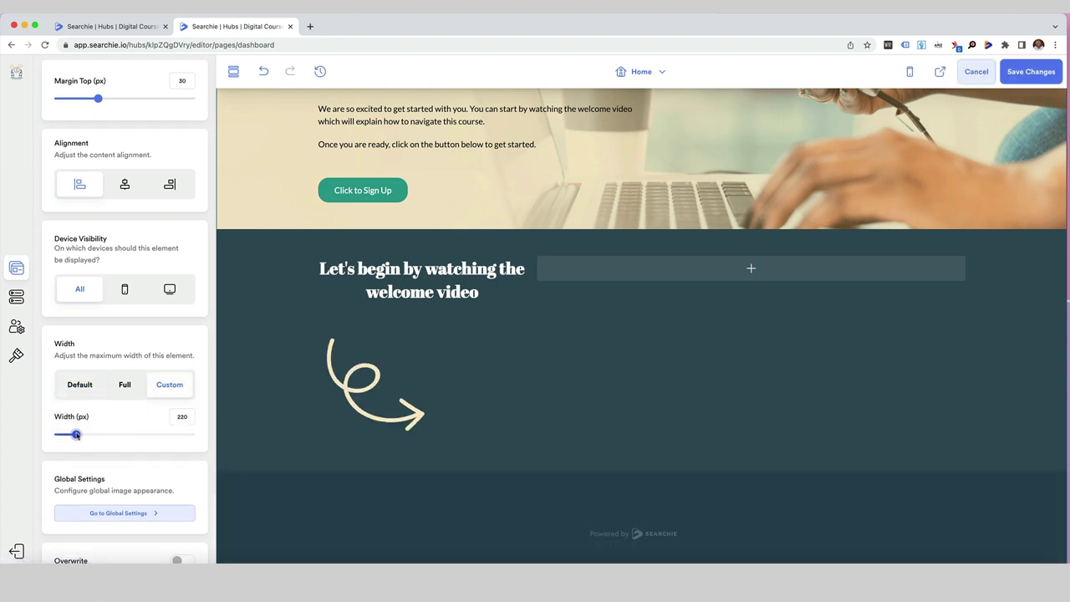
{"action": "scroll", "coordinate": [142, 309], "scroll_direction": "up", "scroll_amount": 2}
{"action": "left_click", "coordinate": [126, 250]}
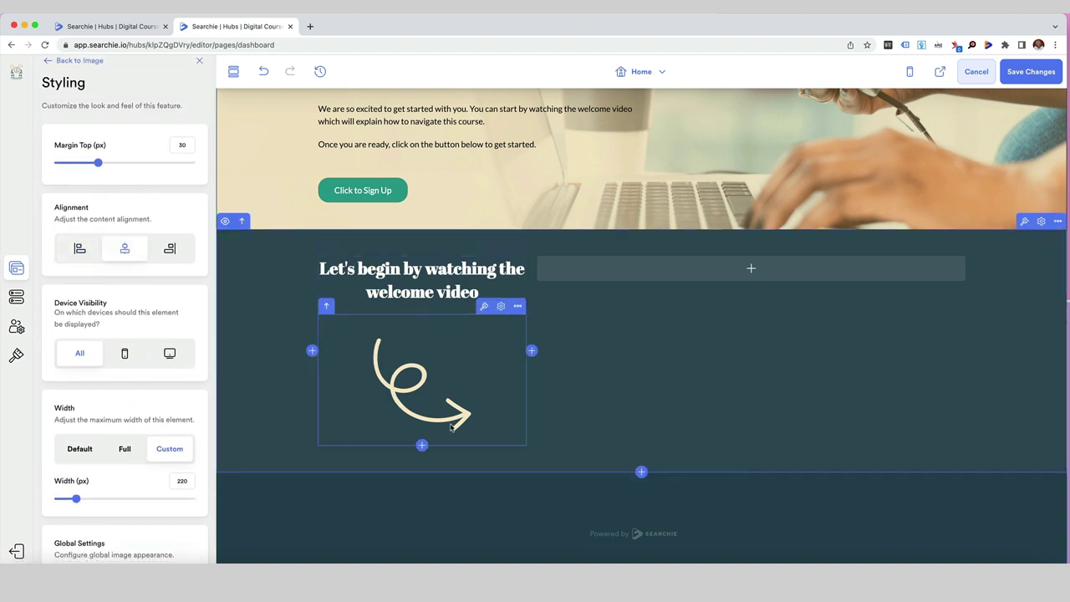
{"action": "scroll", "coordinate": [151, 469], "scroll_direction": "down", "scroll_amount": 2}
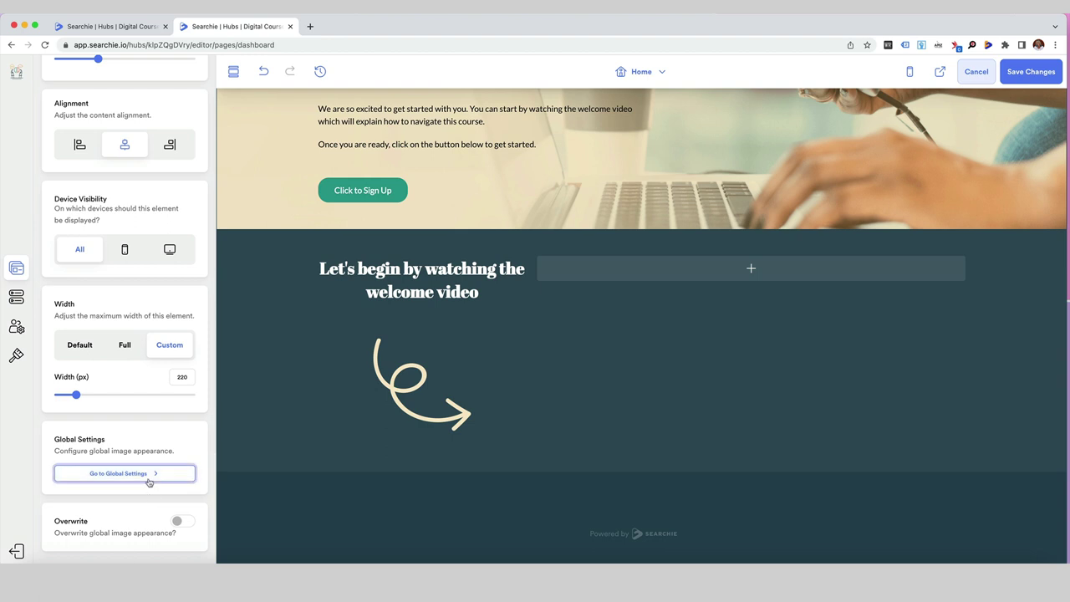
{"action": "scroll", "coordinate": [148, 482], "scroll_direction": "up", "scroll_amount": 2}
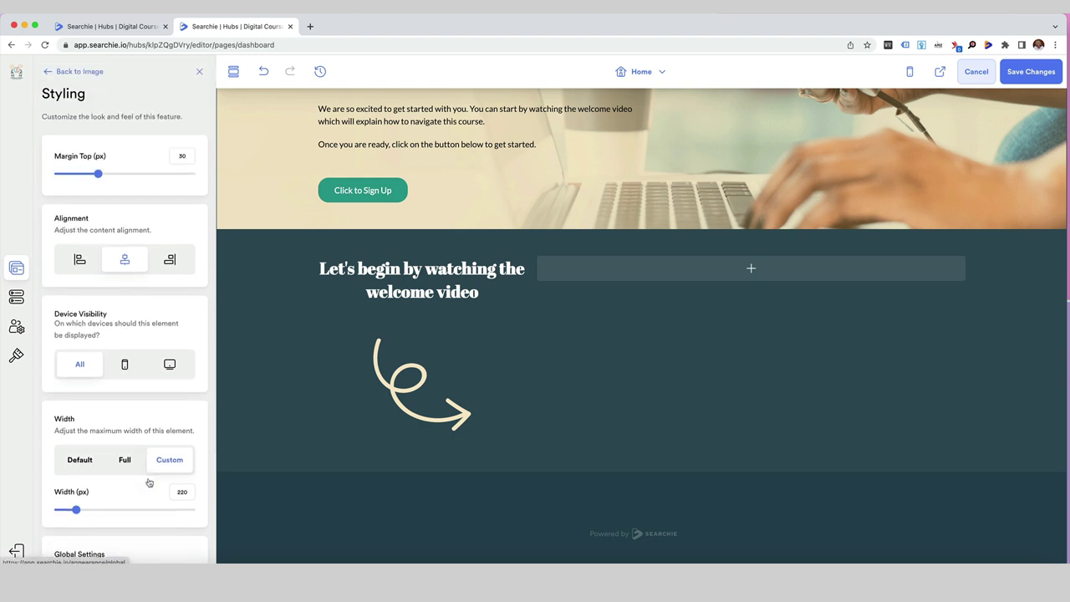
{"action": "left_click", "coordinate": [1027, 72]}
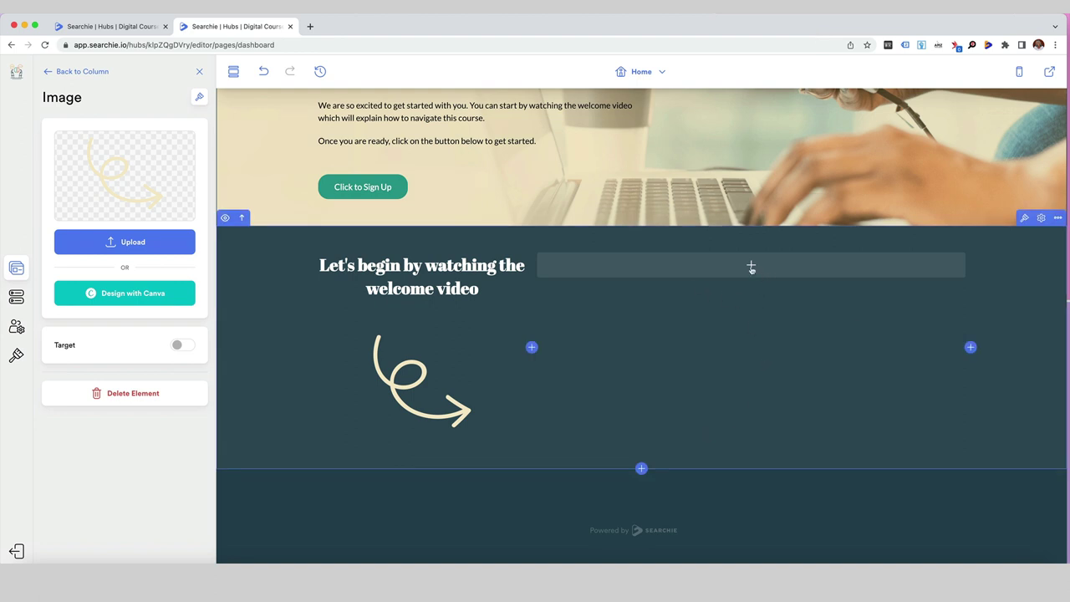
Add the VIDDYOZE-Clean Streaks video from the Test folder to the right column.
{"action": "left_click", "coordinate": [751, 266]}
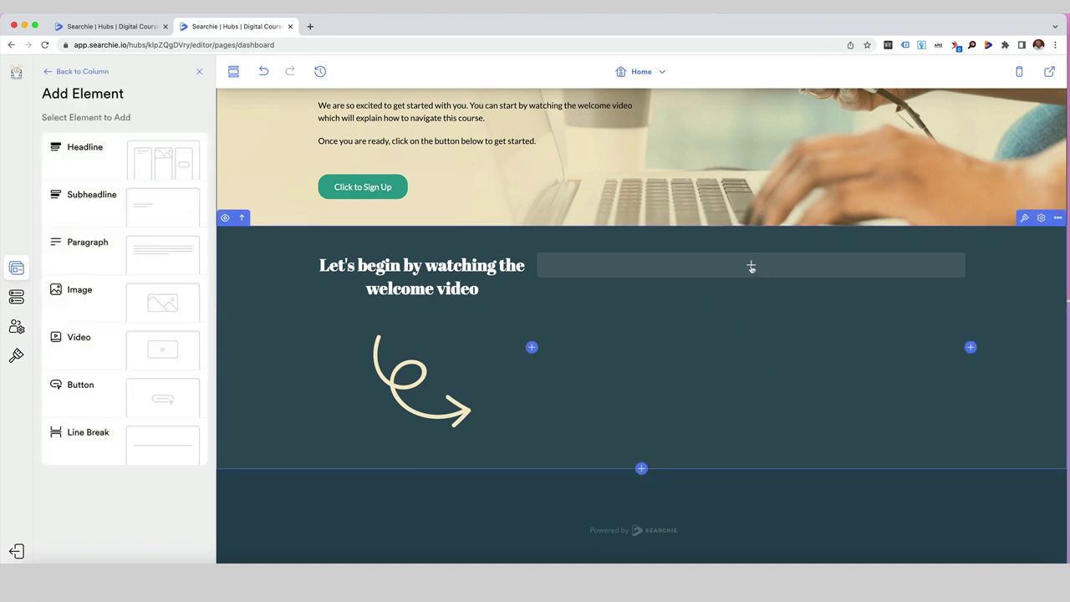
{"action": "left_click", "coordinate": [153, 350]}
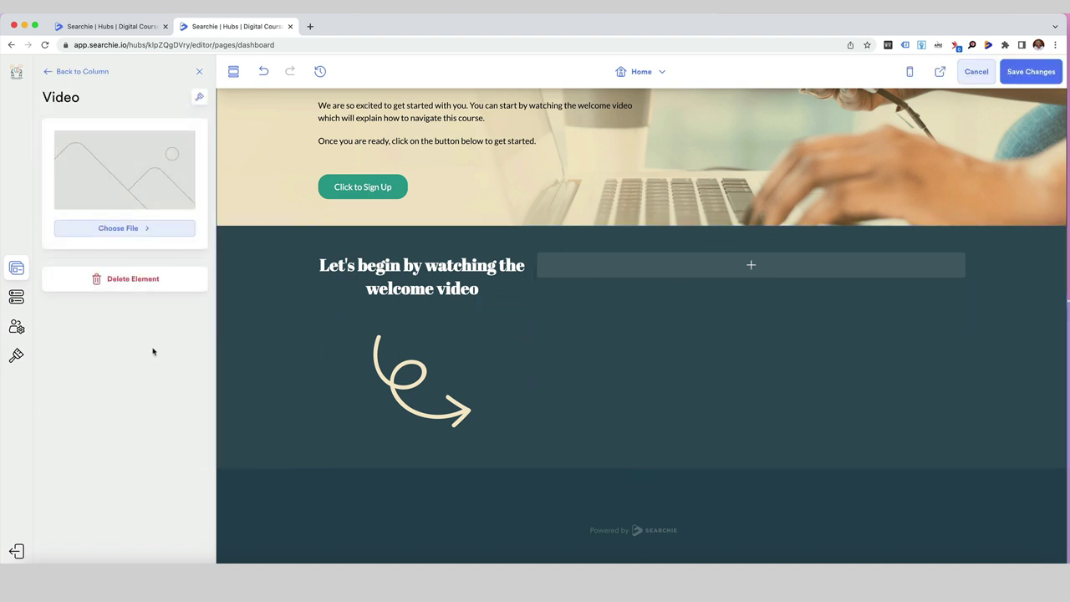
{"action": "left_click", "coordinate": [143, 229]}
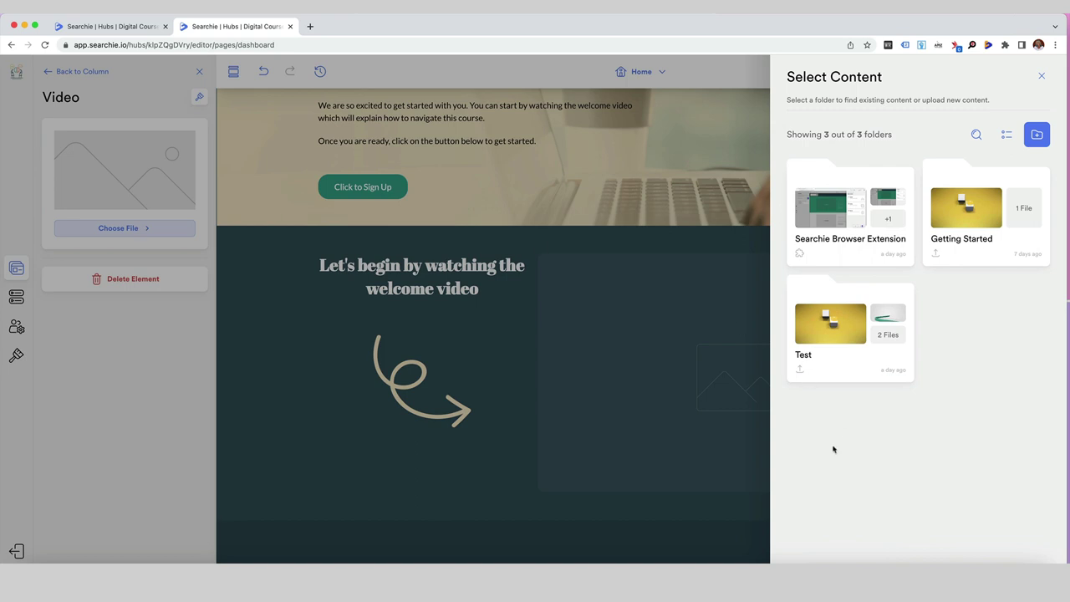
{"action": "left_click", "coordinate": [822, 318]}
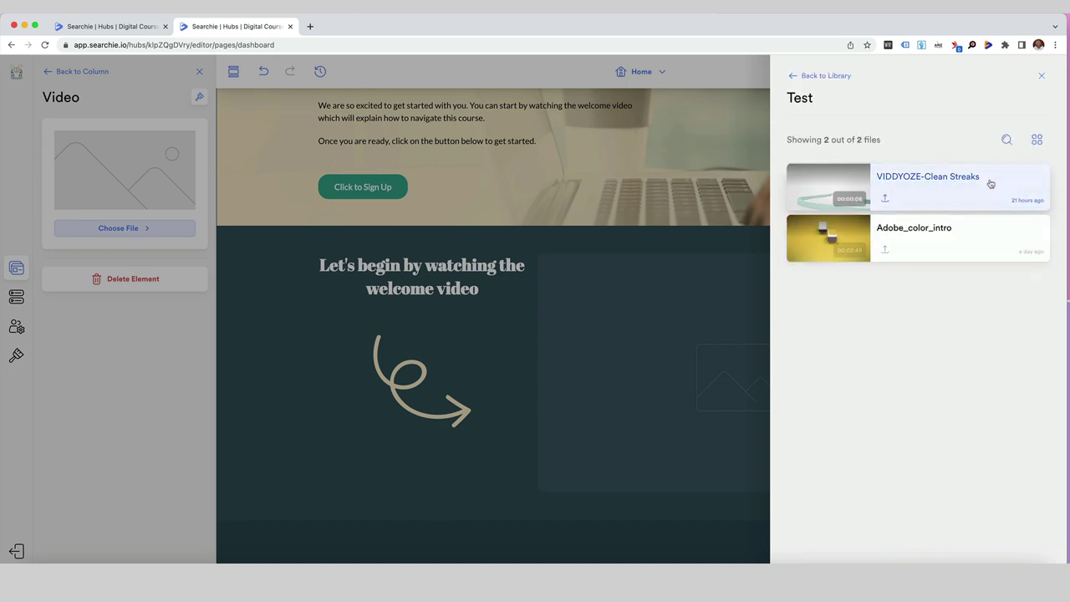
{"action": "left_click", "coordinate": [929, 179]}
{"action": "left_click", "coordinate": [935, 557]}
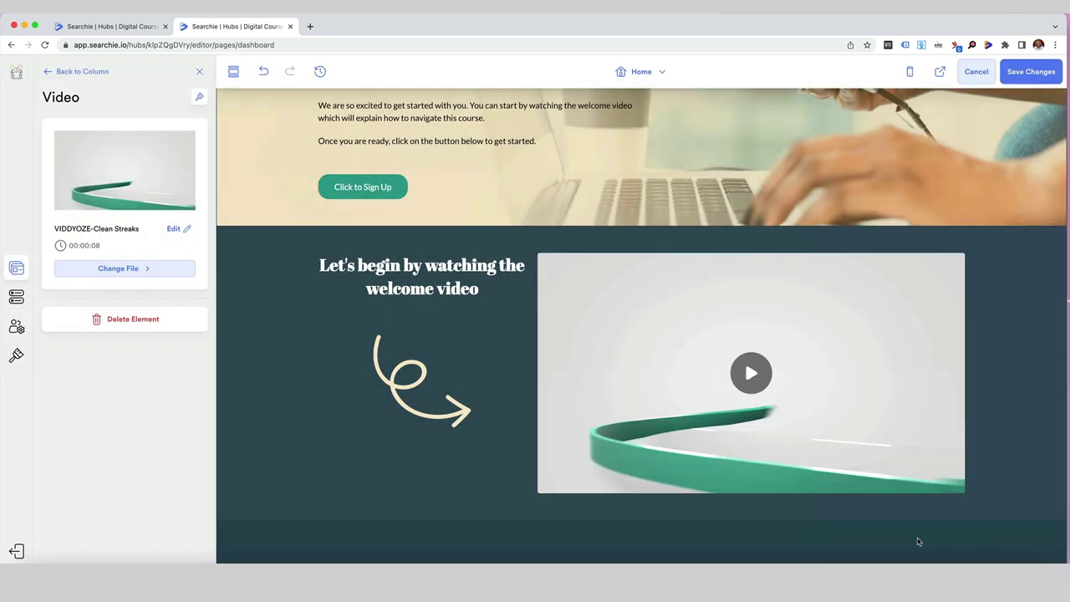
Preview the video, then save the page changes.
{"action": "left_click", "coordinate": [750, 381]}
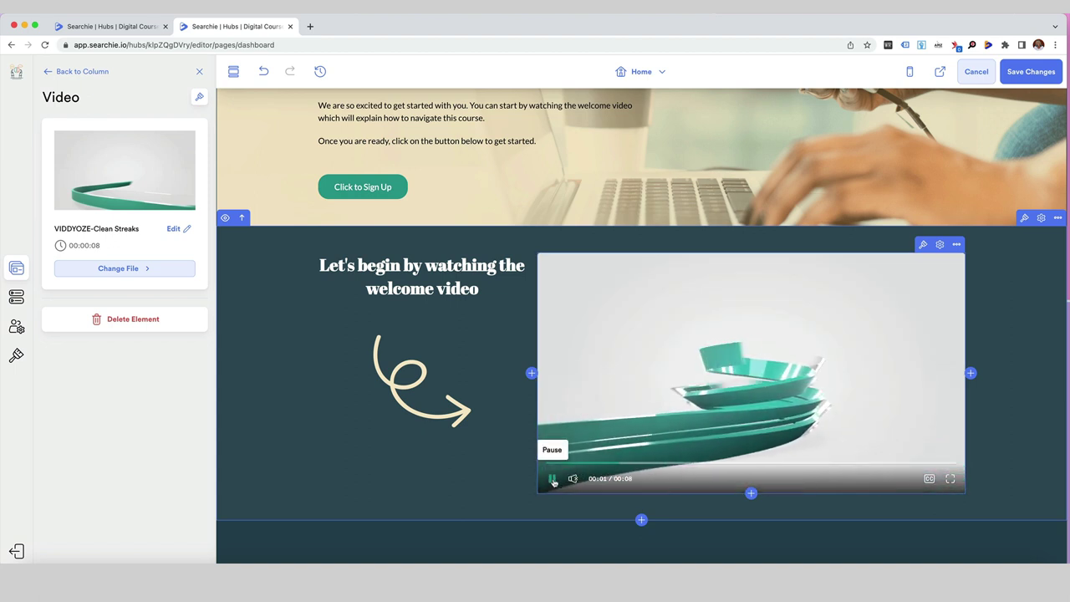
{"action": "left_click", "coordinate": [553, 479]}
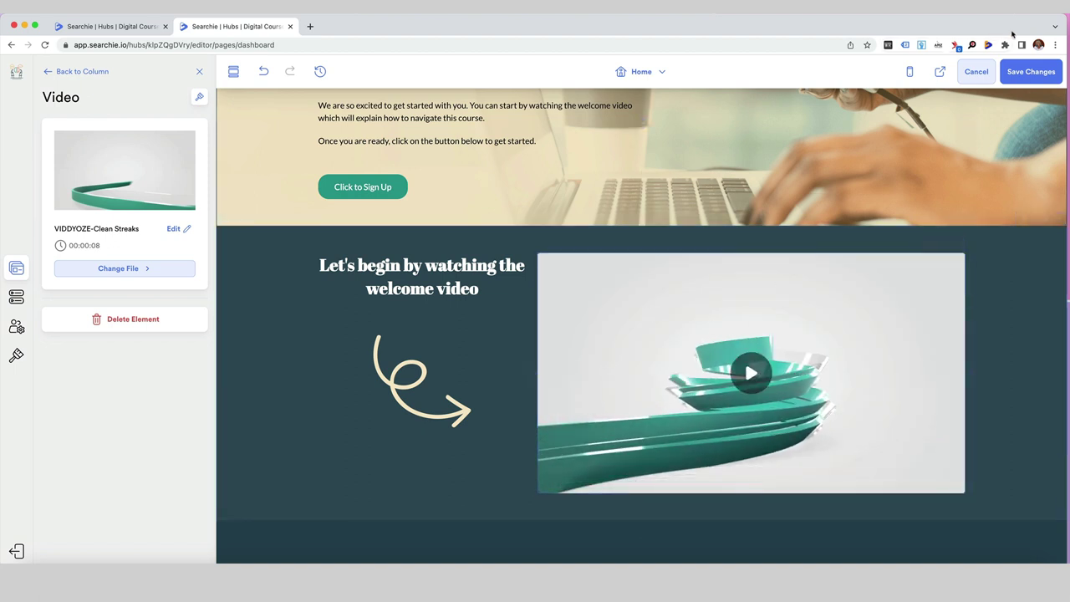
{"action": "left_click", "coordinate": [1029, 72]}
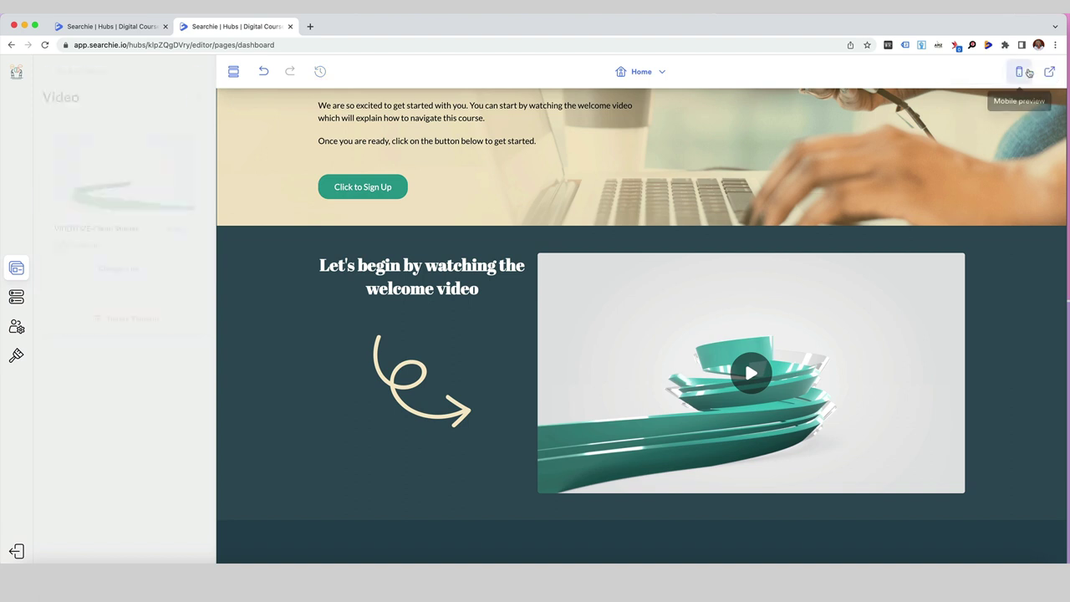
{"action": "left_click", "coordinate": [67, 71]}
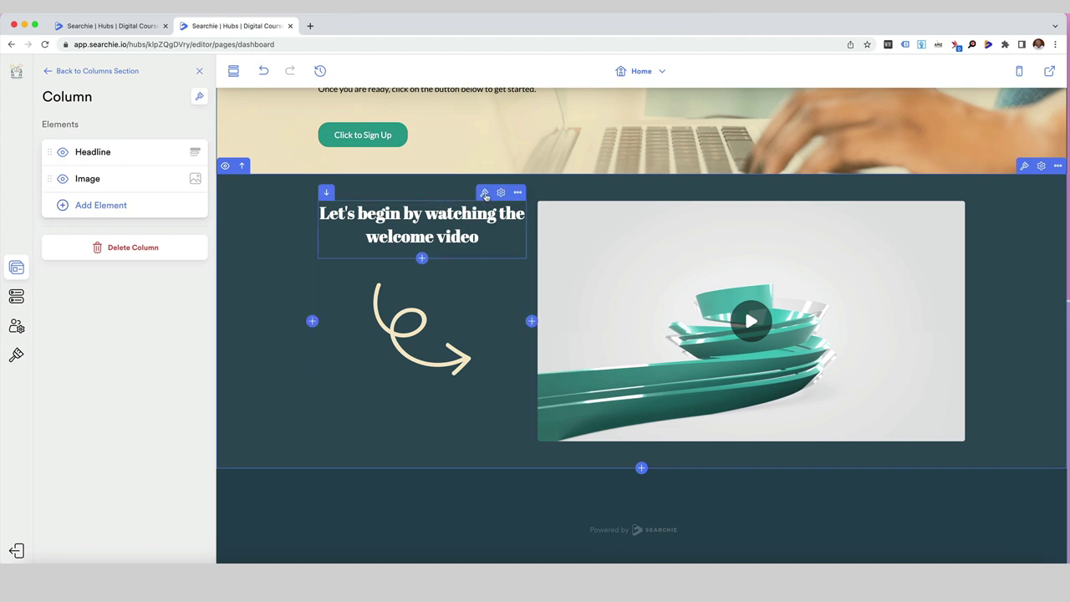
Raise the welcome headline's top margin to 55 px, save, and return to the Home sections list.
{"action": "left_click", "coordinate": [485, 194]}
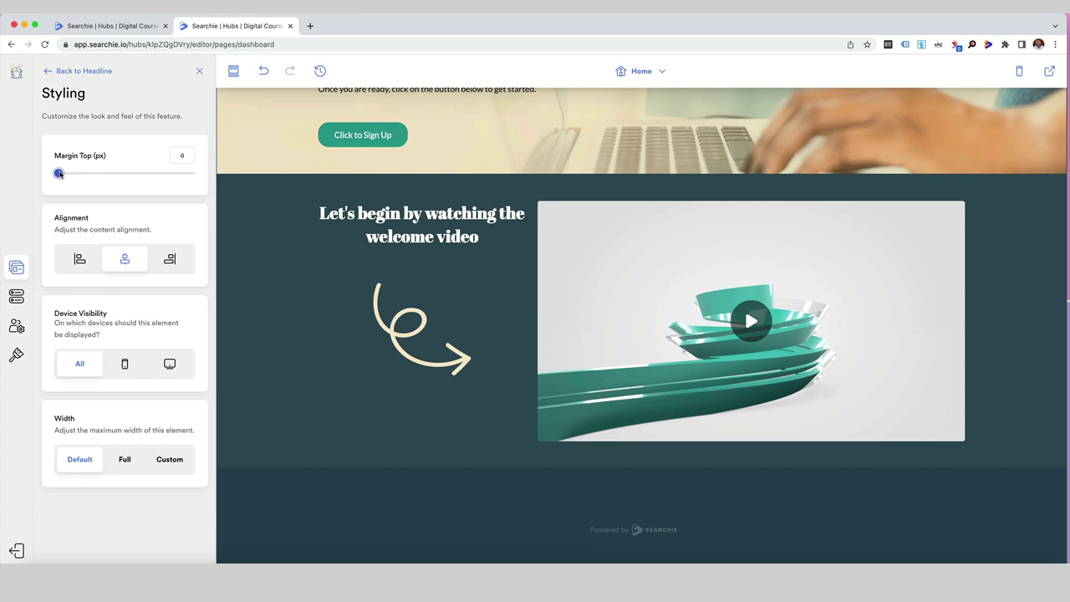
{"action": "left_click_drag", "start_coordinate": [59, 173], "coordinate": [131, 175]}
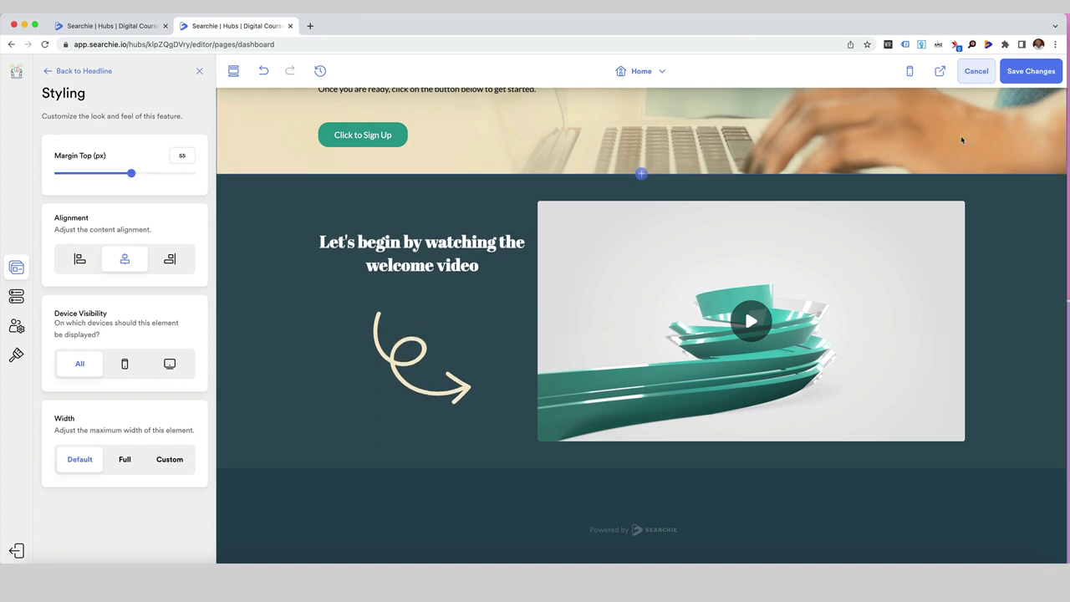
{"action": "left_click", "coordinate": [1017, 74]}
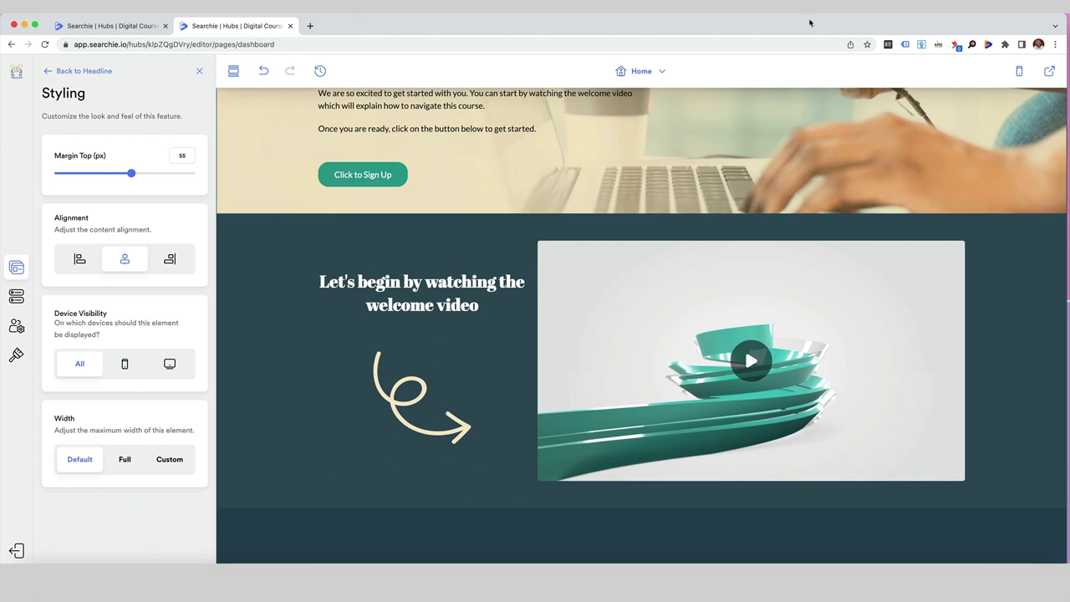
{"action": "left_click", "coordinate": [233, 73]}
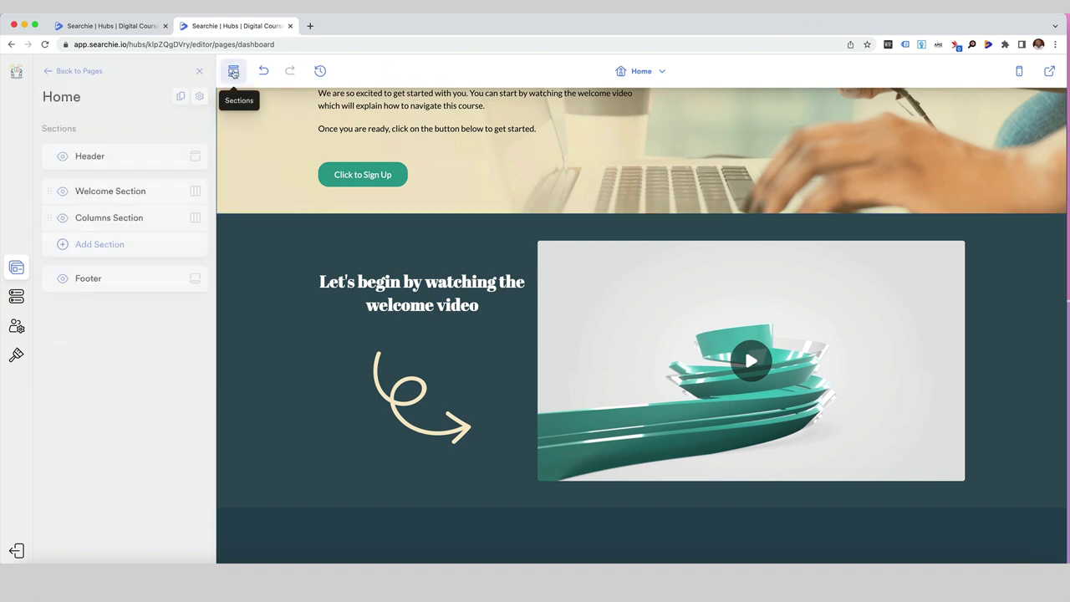
Rename the Columns Section to 'Welcome Video'.
{"action": "left_click", "coordinate": [193, 221]}
{"action": "left_click", "coordinate": [210, 243]}
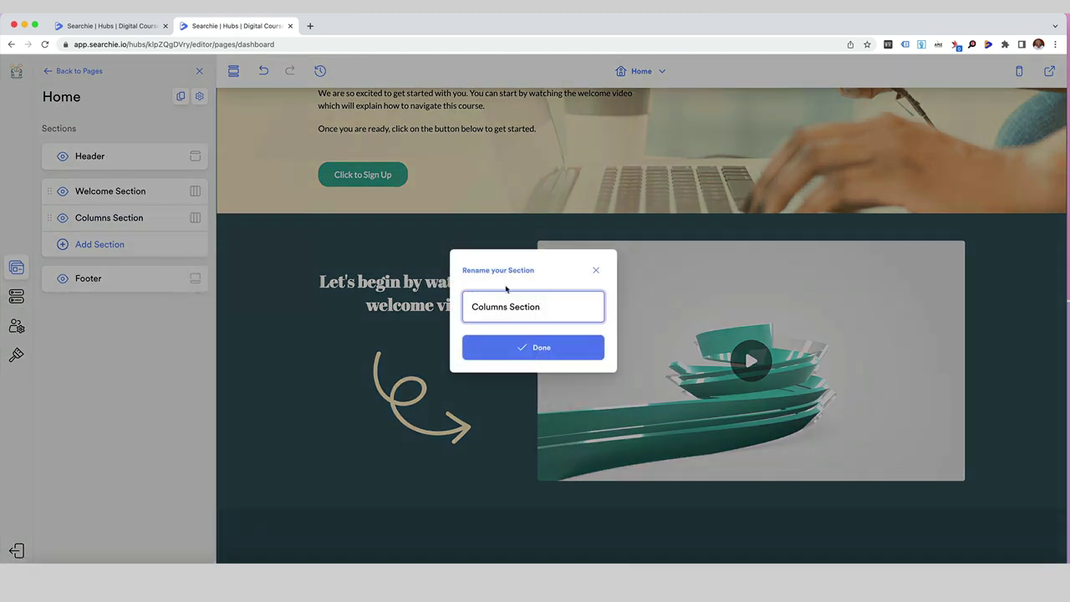
{"action": "left_click_drag", "start_coordinate": [550, 306], "coordinate": [458, 307]}
{"action": "type", "text": "Welcome Video"}
{"action": "left_click", "coordinate": [517, 347]}
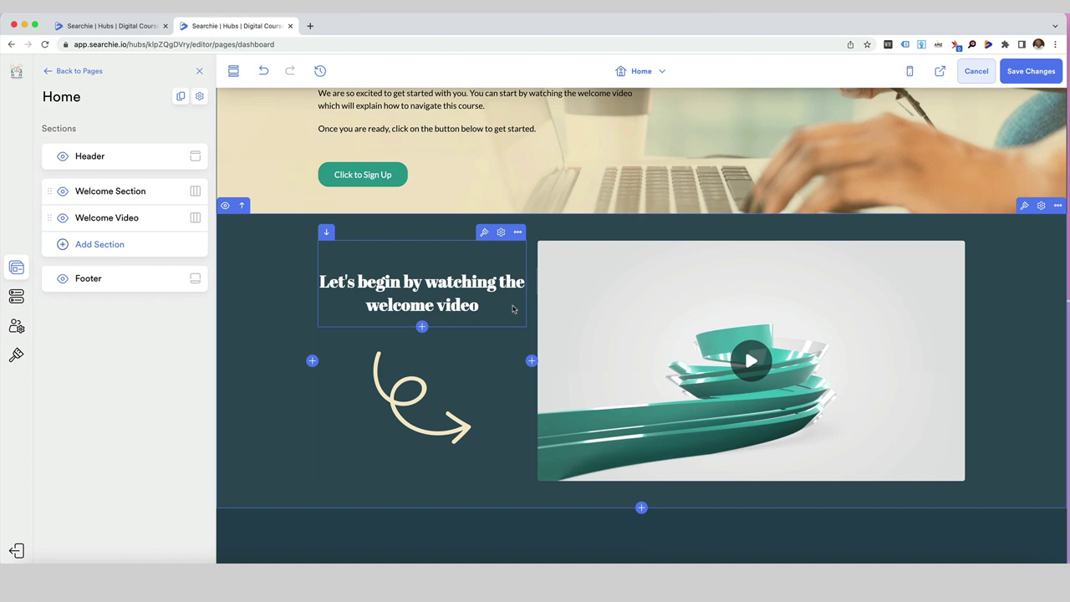
Compare the headline placement against the reference hub's home page.
{"action": "left_click", "coordinate": [96, 26]}
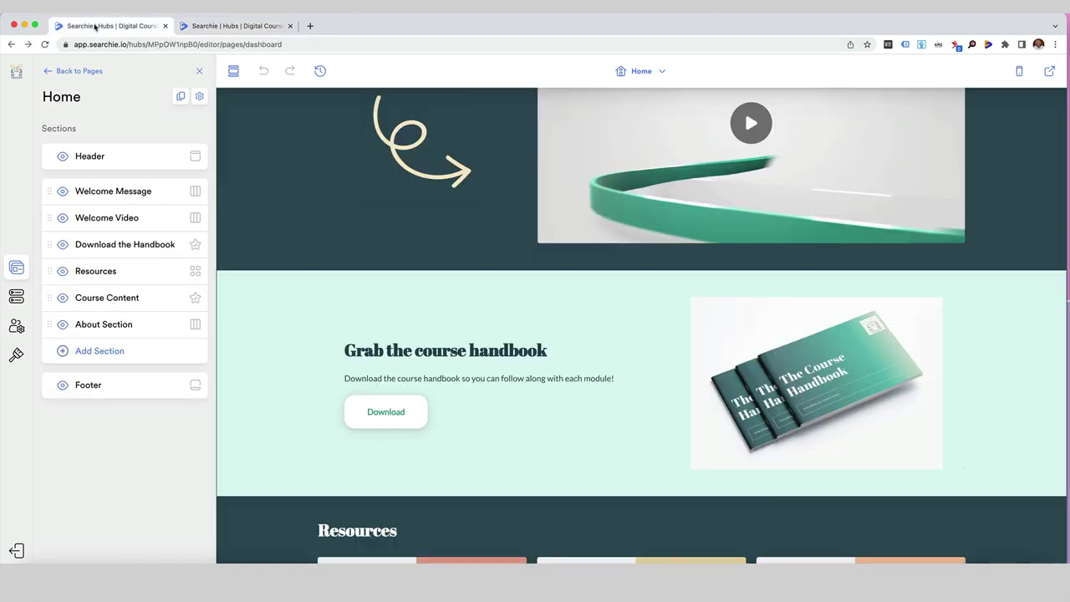
{"action": "scroll", "coordinate": [390, 186], "scroll_direction": "up", "scroll_amount": 2}
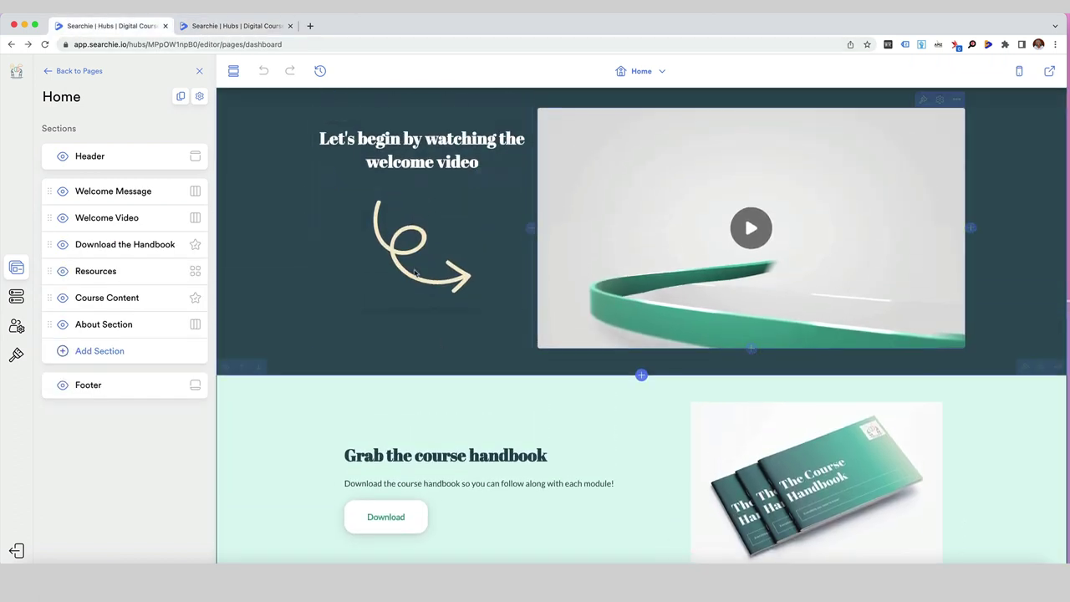
{"action": "scroll", "coordinate": [529, 290], "scroll_direction": "down", "scroll_amount": 2}
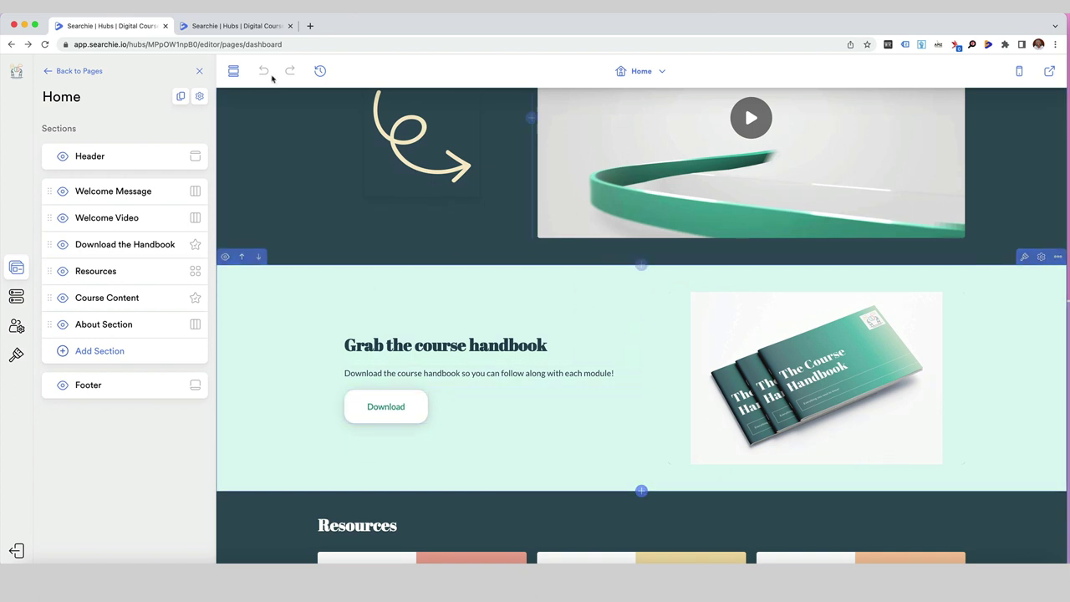
{"action": "left_click", "coordinate": [222, 26]}
{"action": "scroll", "coordinate": [426, 195], "scroll_direction": "down", "scroll_amount": 1}
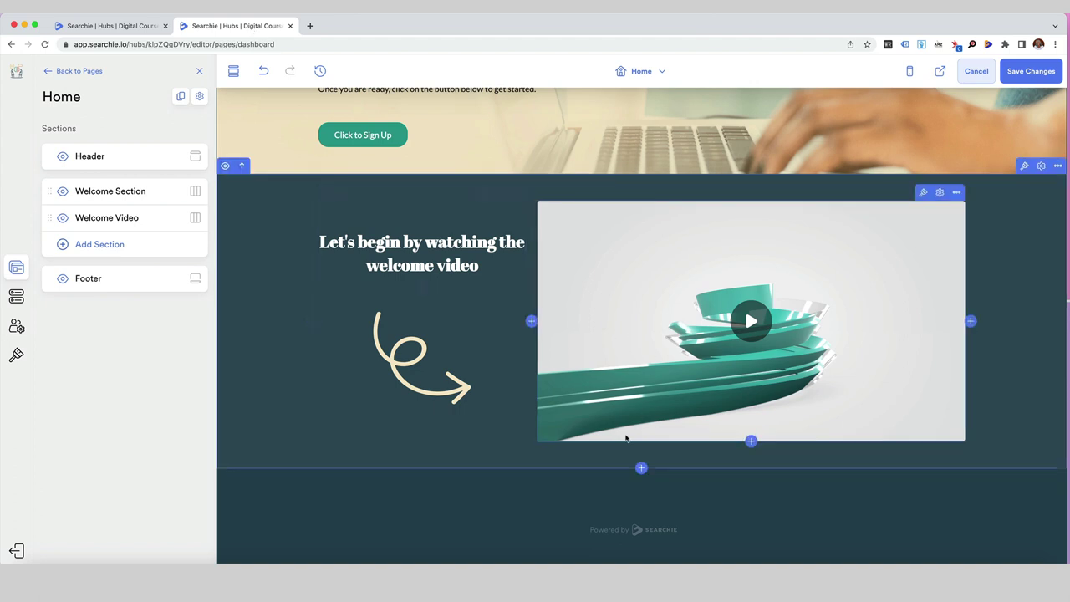
Add a URL-type Feature section below the welcome video, save it, and open its styling.
{"action": "left_click", "coordinate": [642, 469]}
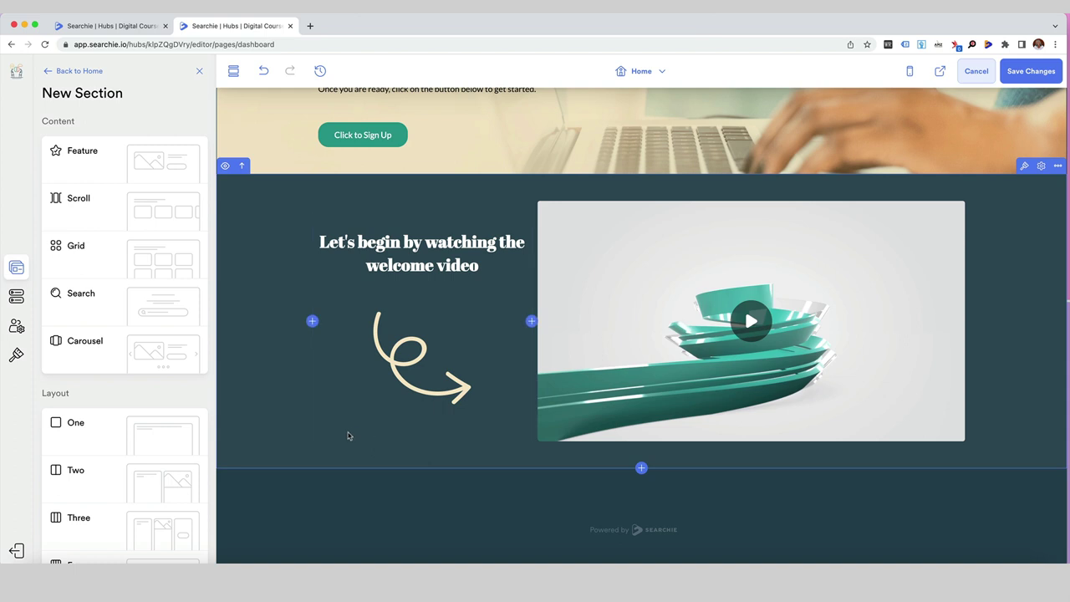
{"action": "left_click", "coordinate": [152, 163]}
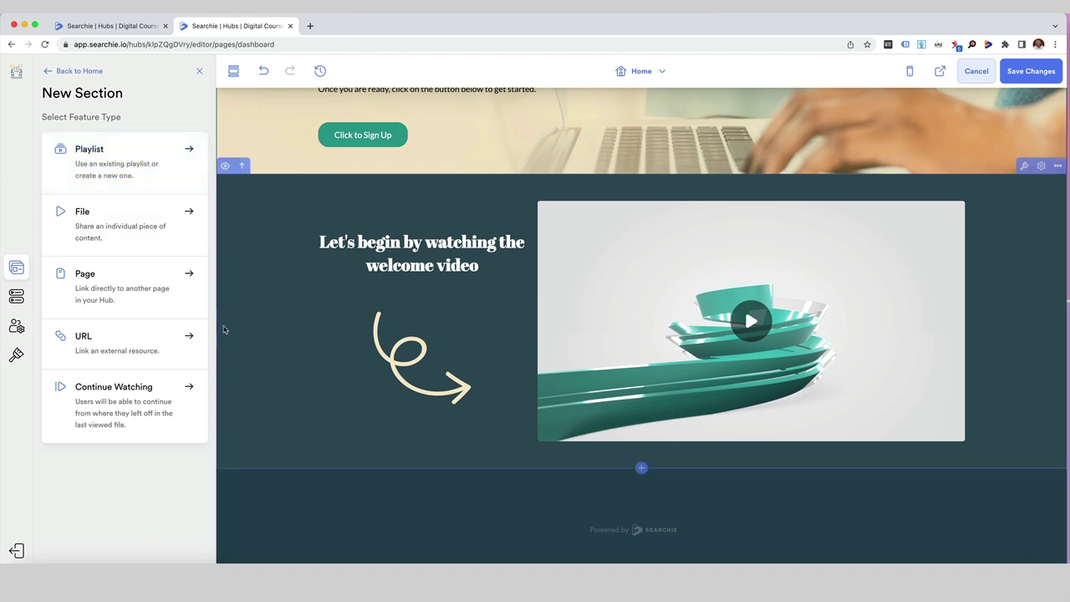
{"action": "left_click", "coordinate": [170, 347]}
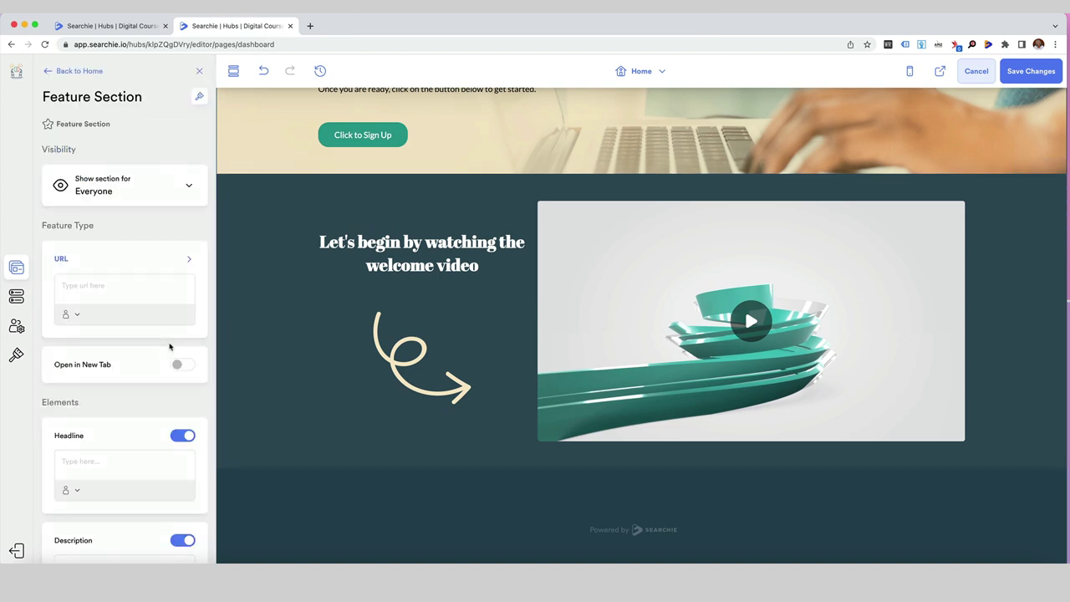
{"action": "scroll", "coordinate": [855, 227], "scroll_direction": "down", "scroll_amount": 3}
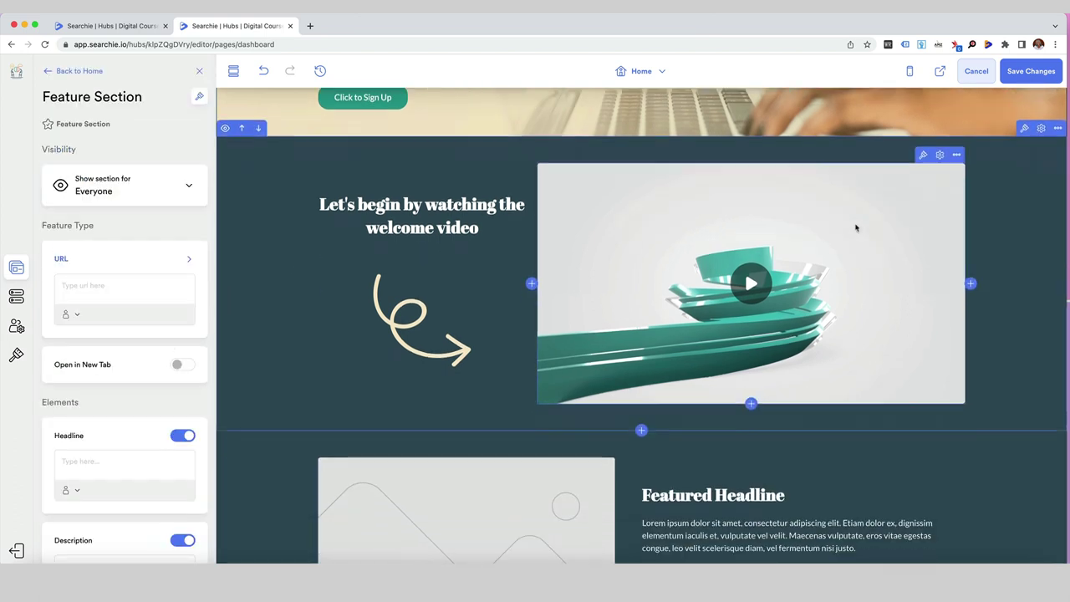
{"action": "left_click", "coordinate": [1031, 73]}
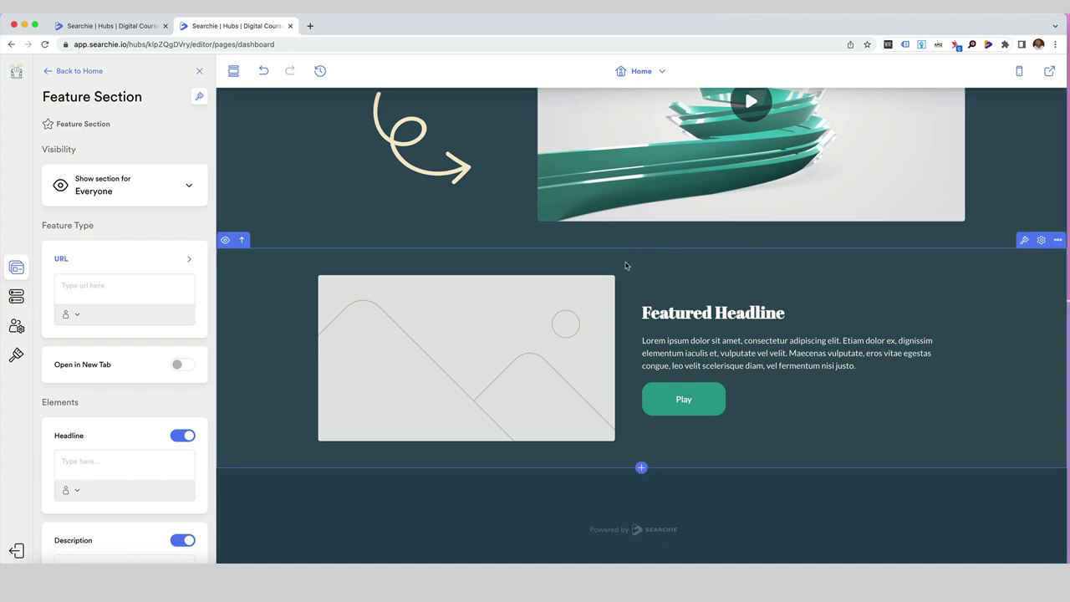
{"action": "left_click", "coordinate": [136, 27]}
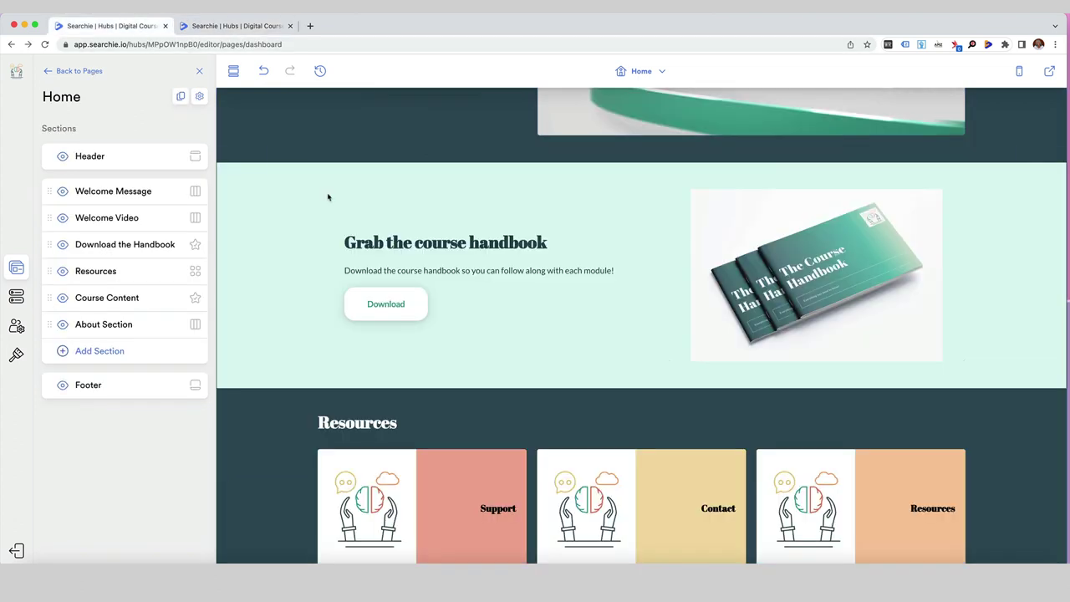
{"action": "left_click", "coordinate": [253, 27]}
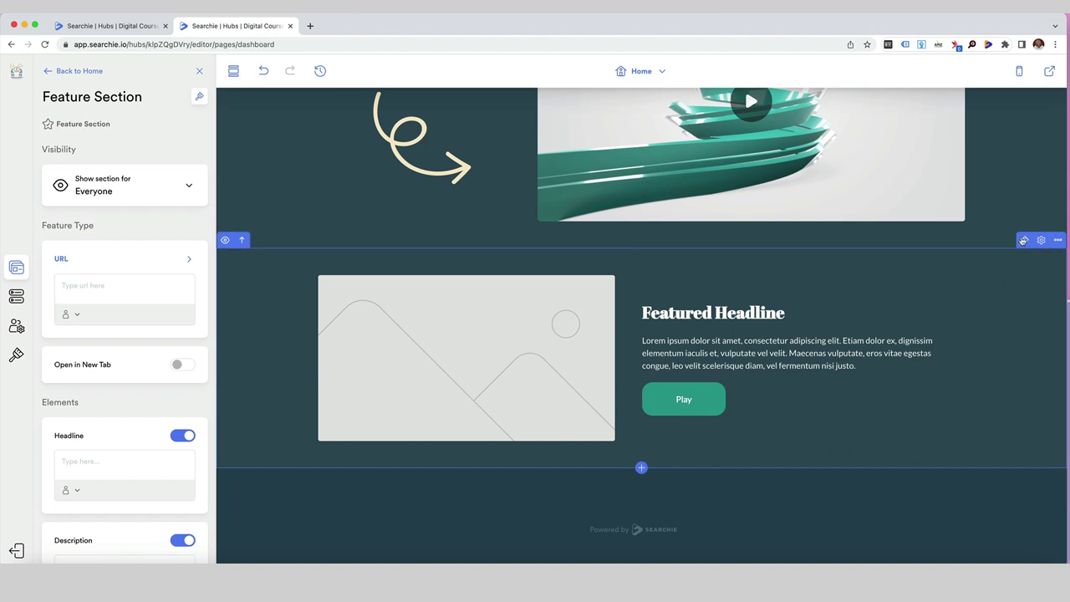
{"action": "left_click", "coordinate": [1024, 241]}
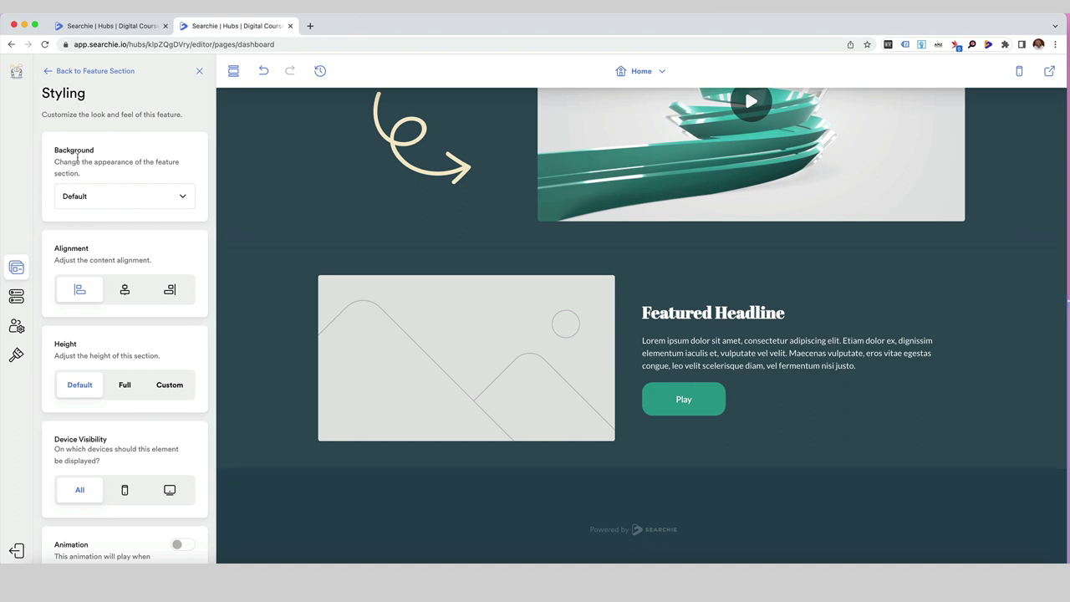
Give the feature section a custom #DEF7F3 background with dark text.
{"action": "left_click", "coordinate": [96, 197]}
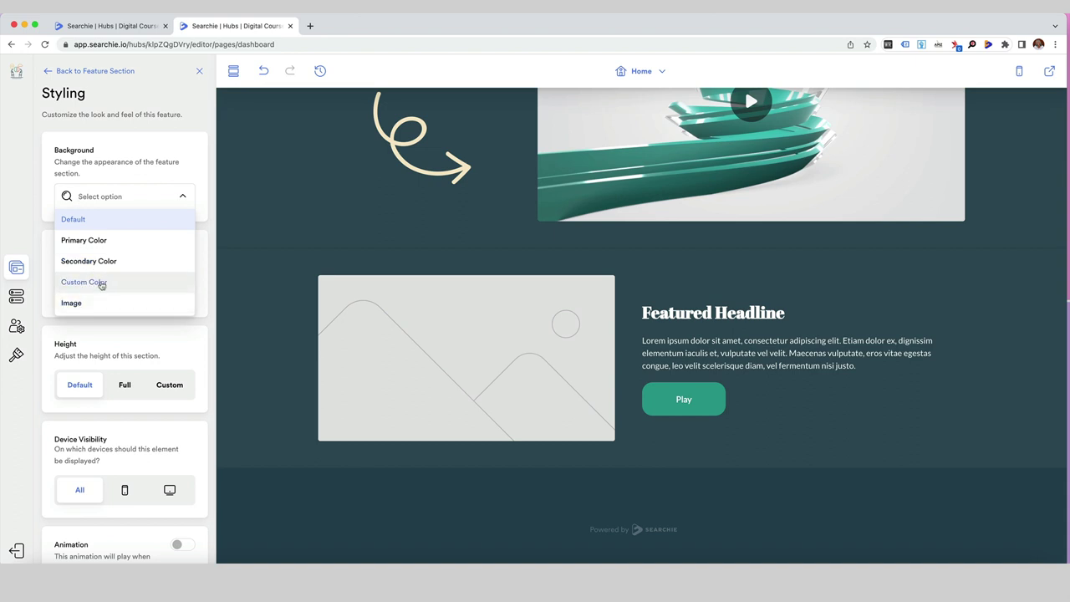
{"action": "left_click", "coordinate": [101, 284]}
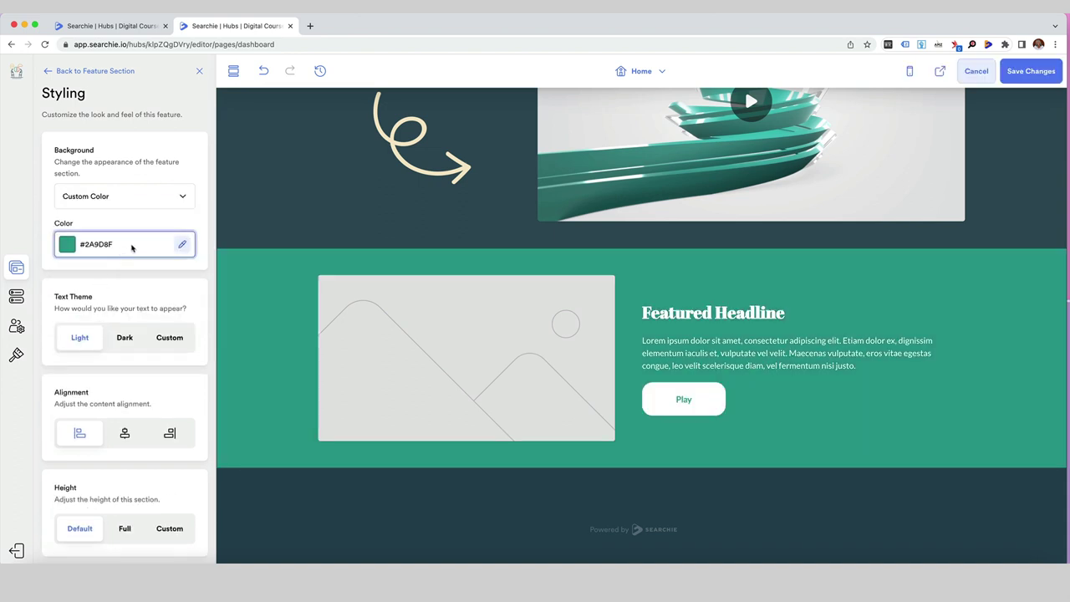
{"action": "left_click", "coordinate": [183, 245]}
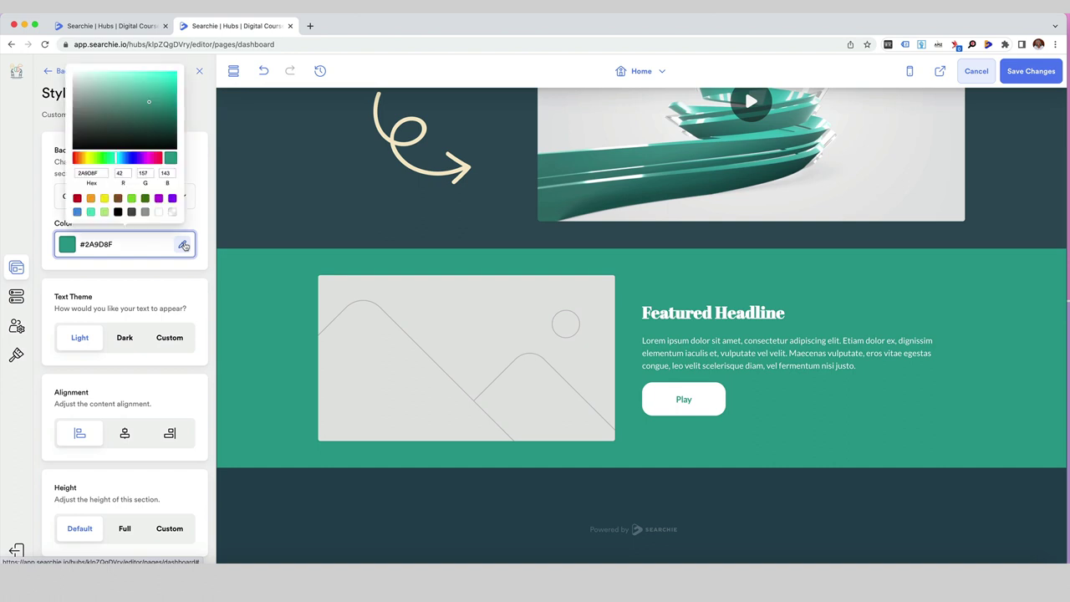
{"action": "key", "text": "BackSpace"}
{"action": "key", "text": "BackSpace"}
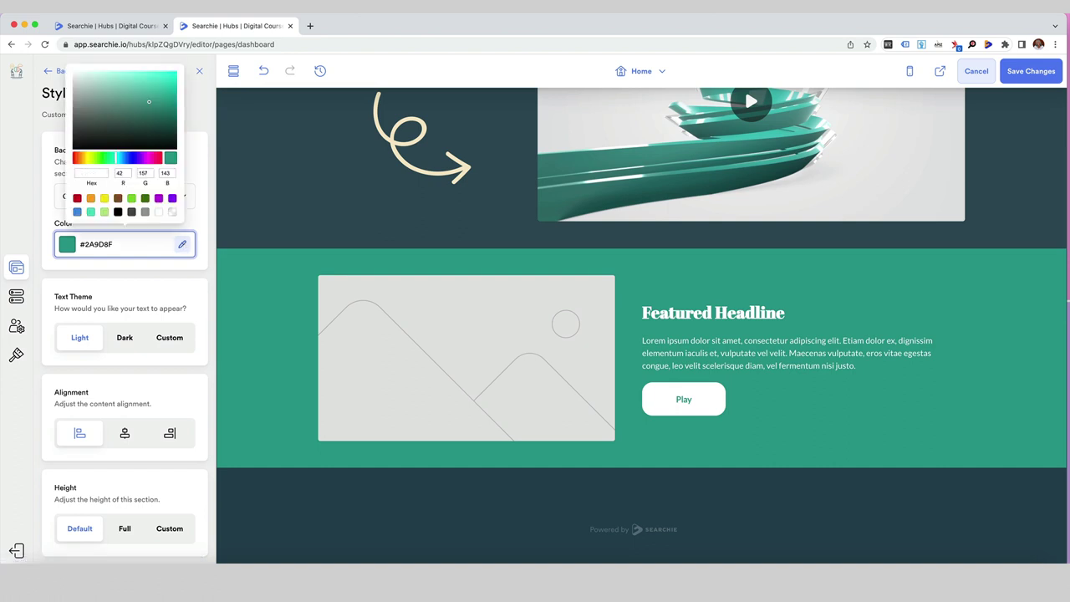
{"action": "type", "text": "DEF7F3"}
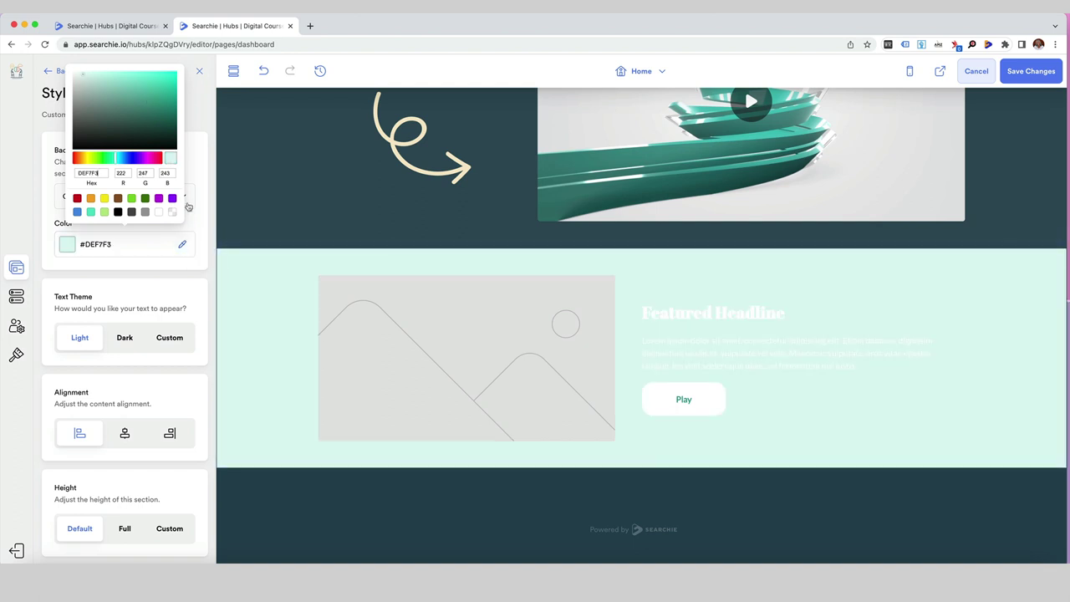
{"action": "left_click", "coordinate": [200, 224]}
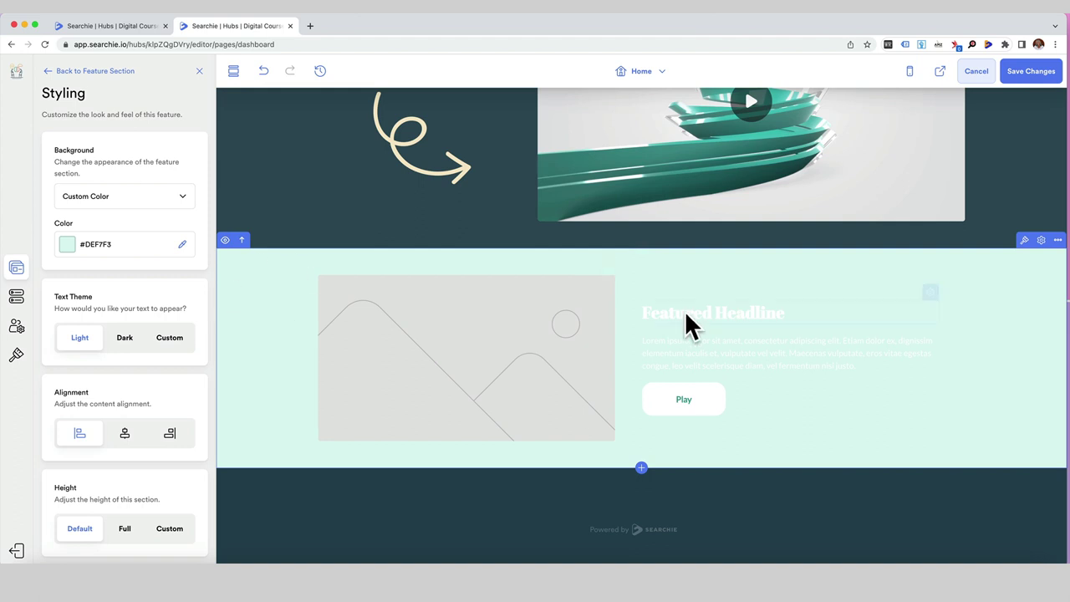
{"action": "left_click", "coordinate": [128, 340]}
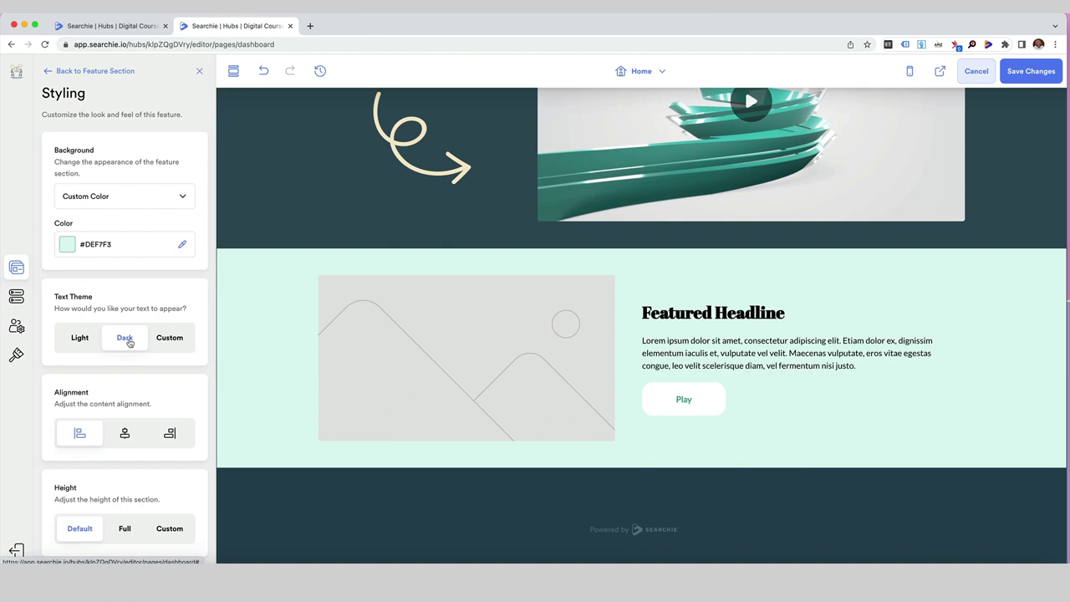
Place the feature image to the right of the text, matching the reference hub, and save.
{"action": "left_click", "coordinate": [131, 28]}
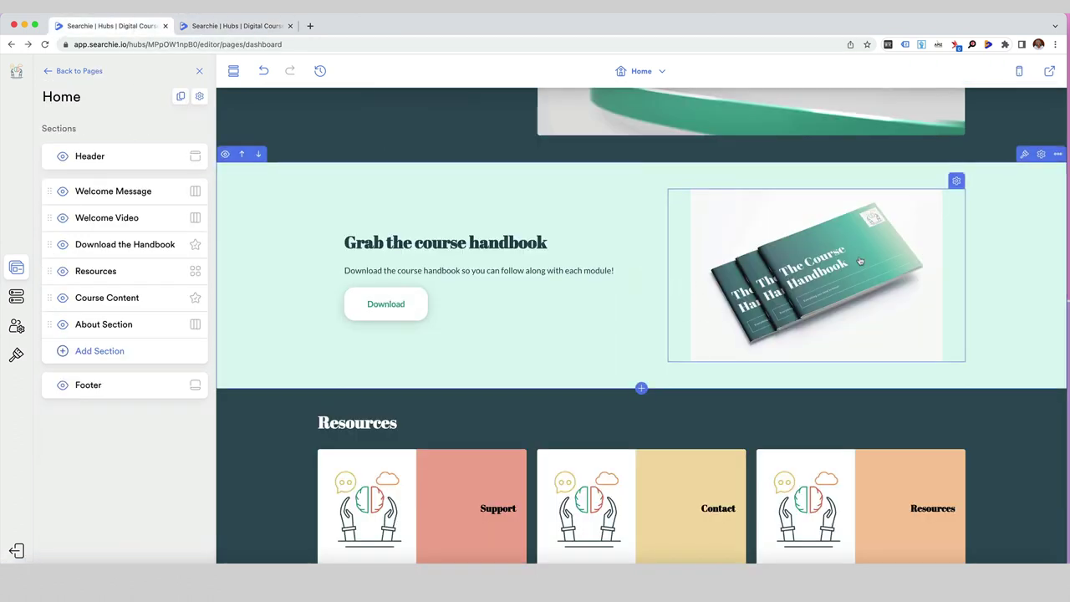
{"action": "left_click", "coordinate": [258, 28]}
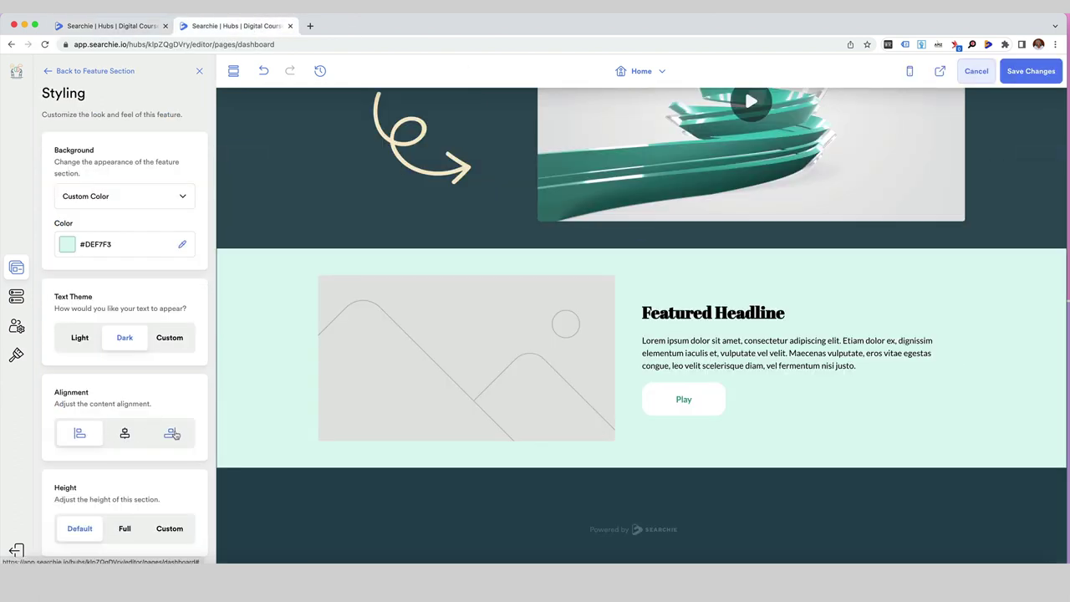
{"action": "left_click", "coordinate": [171, 434]}
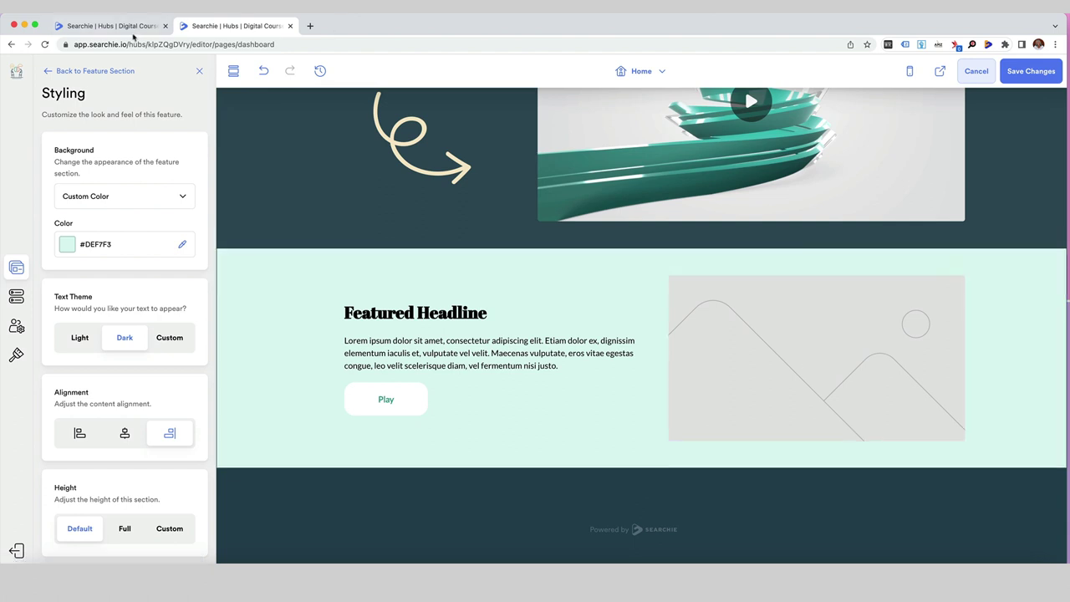
{"action": "scroll", "coordinate": [131, 301], "scroll_direction": "down", "scroll_amount": 1}
{"action": "scroll", "coordinate": [132, 301], "scroll_direction": "down", "scroll_amount": 2}
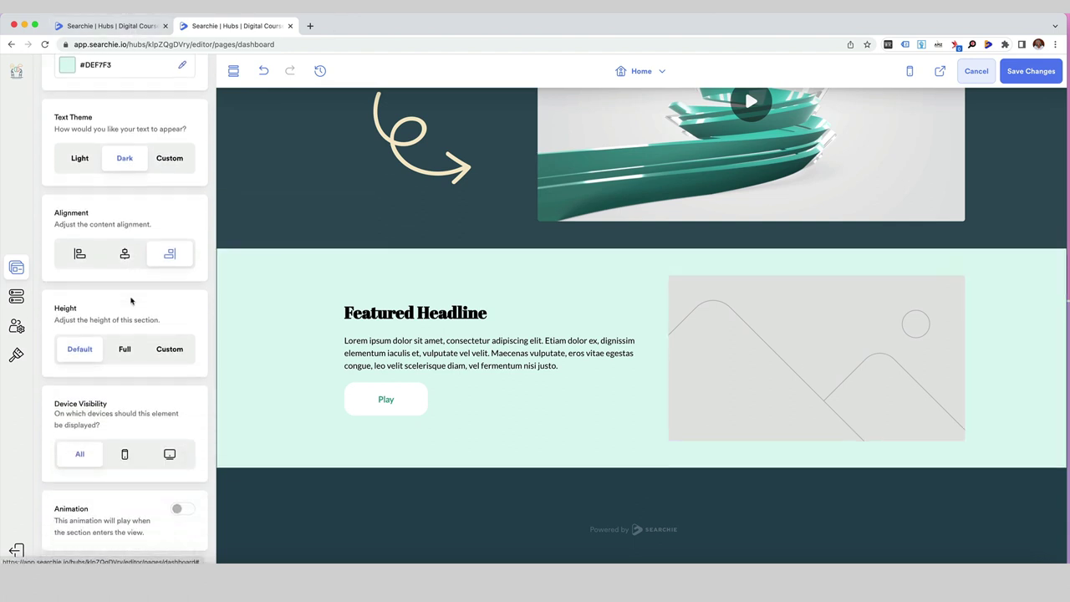
{"action": "scroll", "coordinate": [131, 301], "scroll_direction": "up", "scroll_amount": 4}
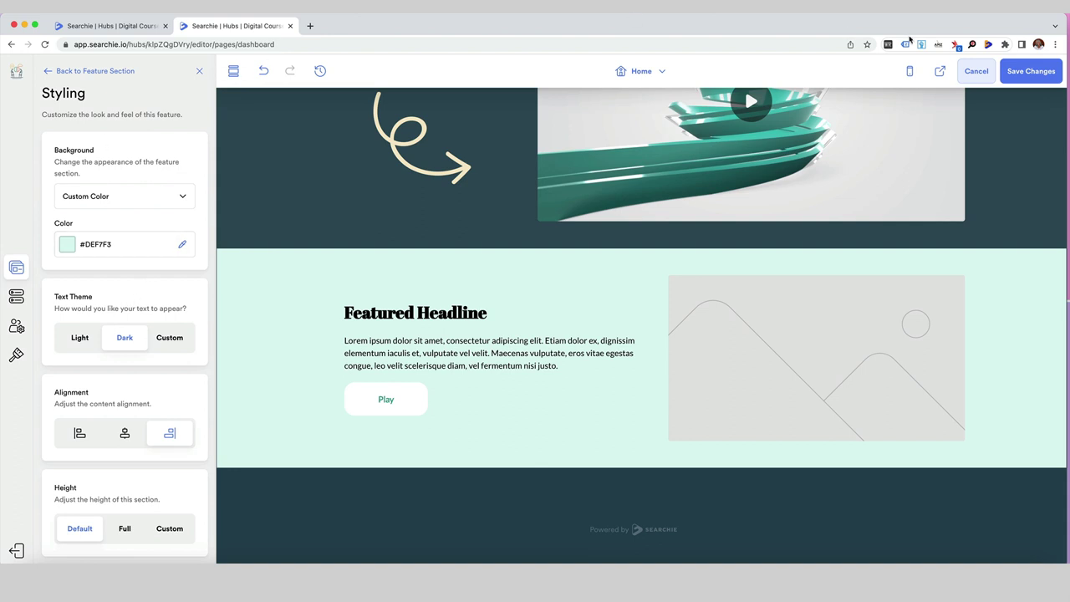
{"action": "left_click", "coordinate": [1036, 73]}
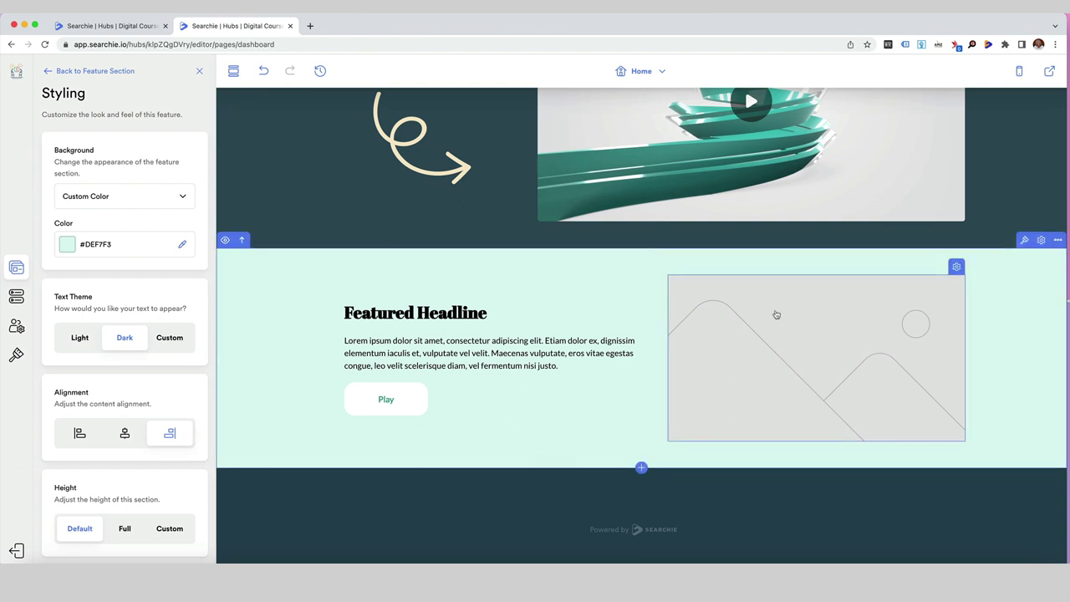
Link the feature to Handbook.pdf's Dropbox share link, opening in a new tab.
{"action": "left_click", "coordinate": [61, 71]}
{"action": "left_click", "coordinate": [81, 284]}
{"action": "scroll", "coordinate": [81, 284], "scroll_direction": "down", "scroll_amount": 1}
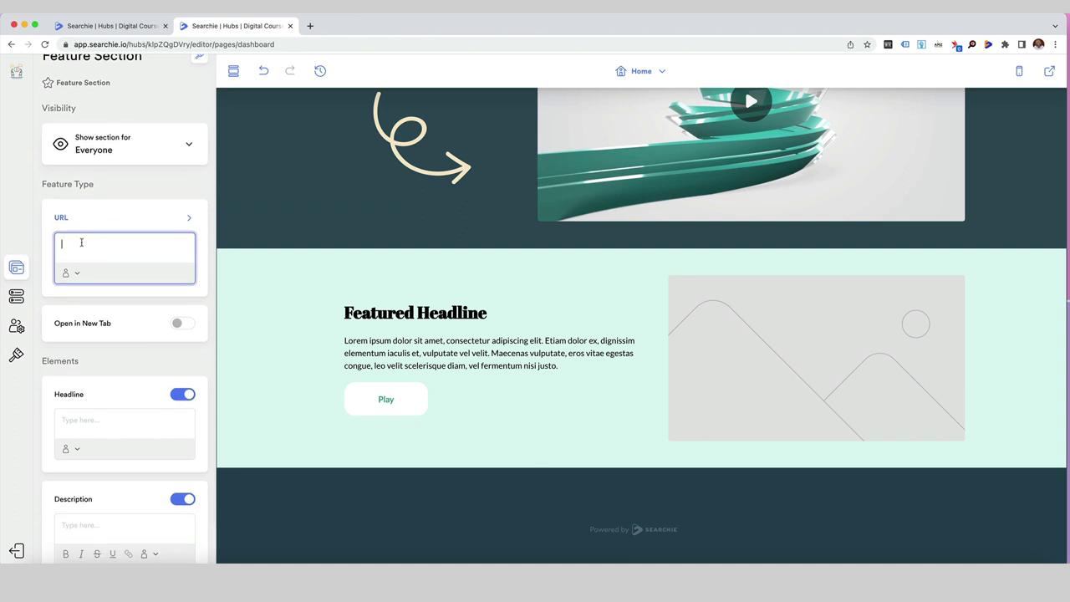
{"action": "left_click", "coordinate": [932, 579]}
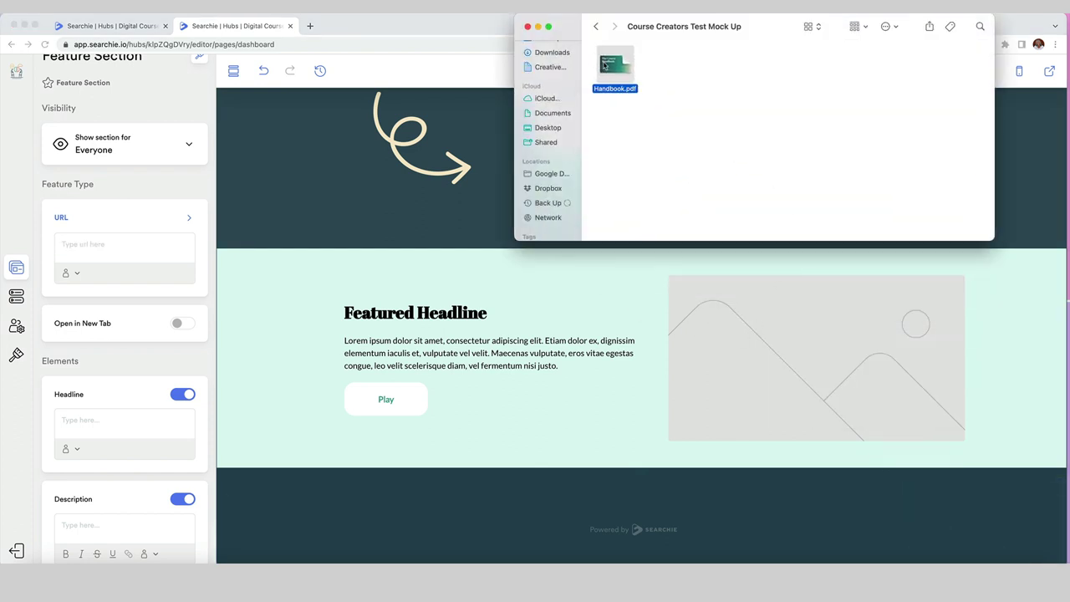
{"action": "right_click", "coordinate": [605, 66]}
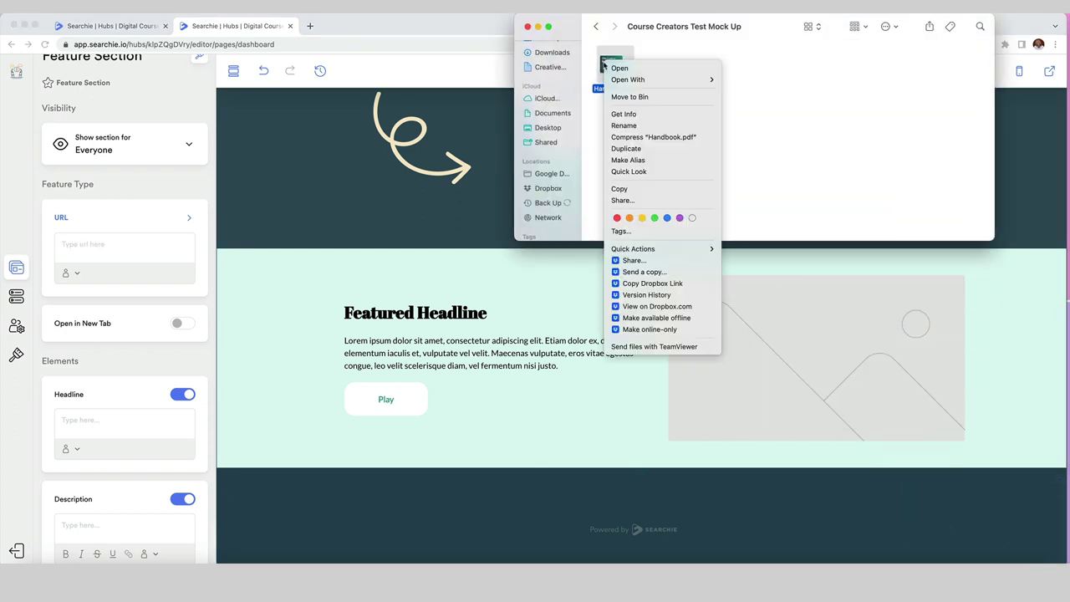
{"action": "left_click", "coordinate": [694, 284]}
{"action": "left_click", "coordinate": [527, 28]}
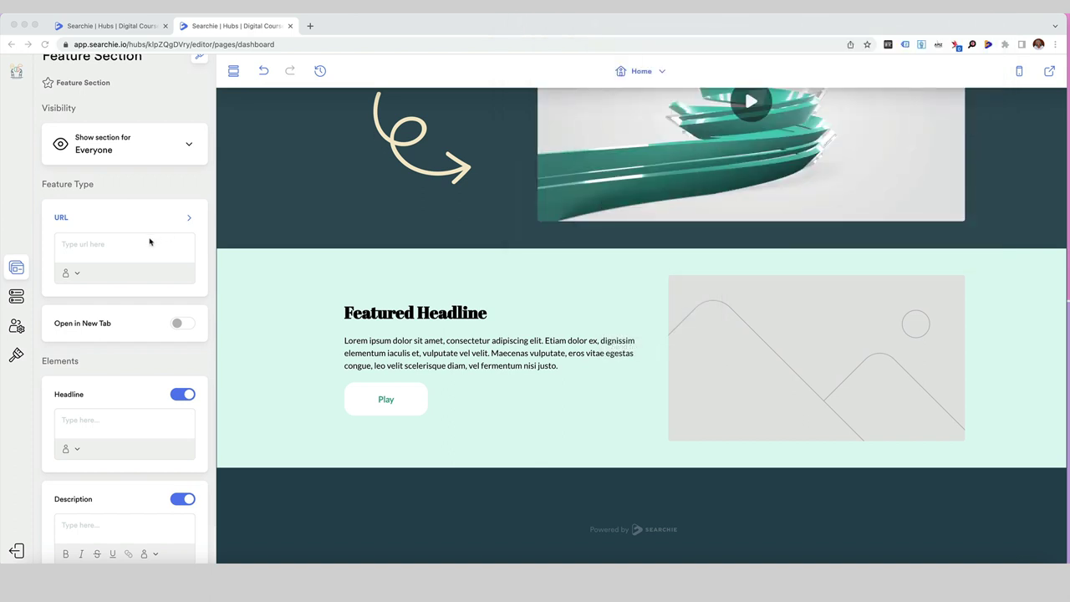
{"action": "left_click", "coordinate": [116, 253]}
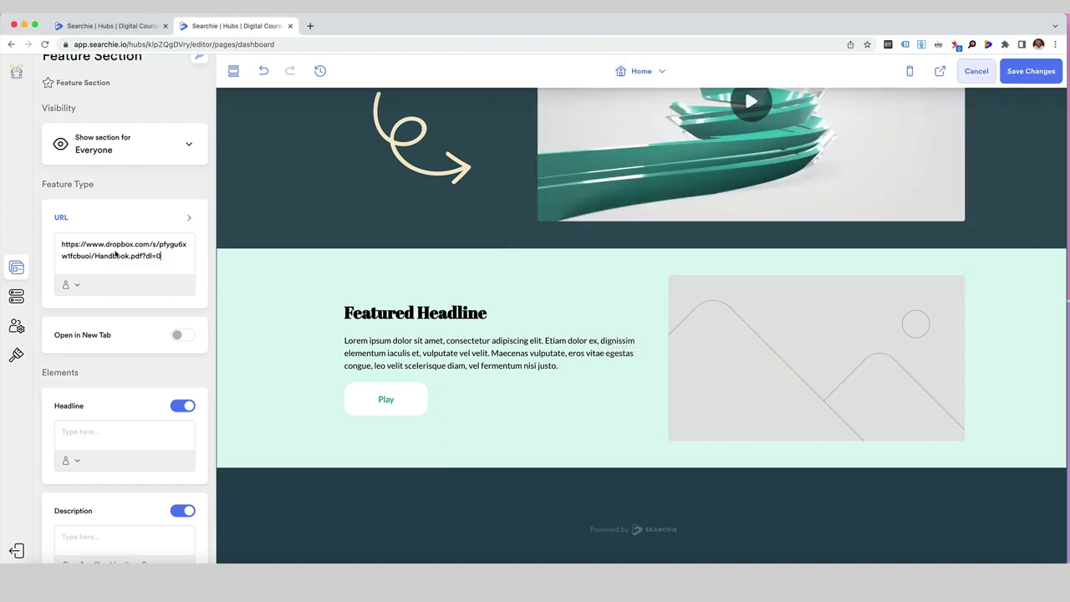
{"action": "left_click", "coordinate": [185, 336]}
Go to the headline field and check the reference hub's home page sections.
{"action": "left_click", "coordinate": [97, 435]}
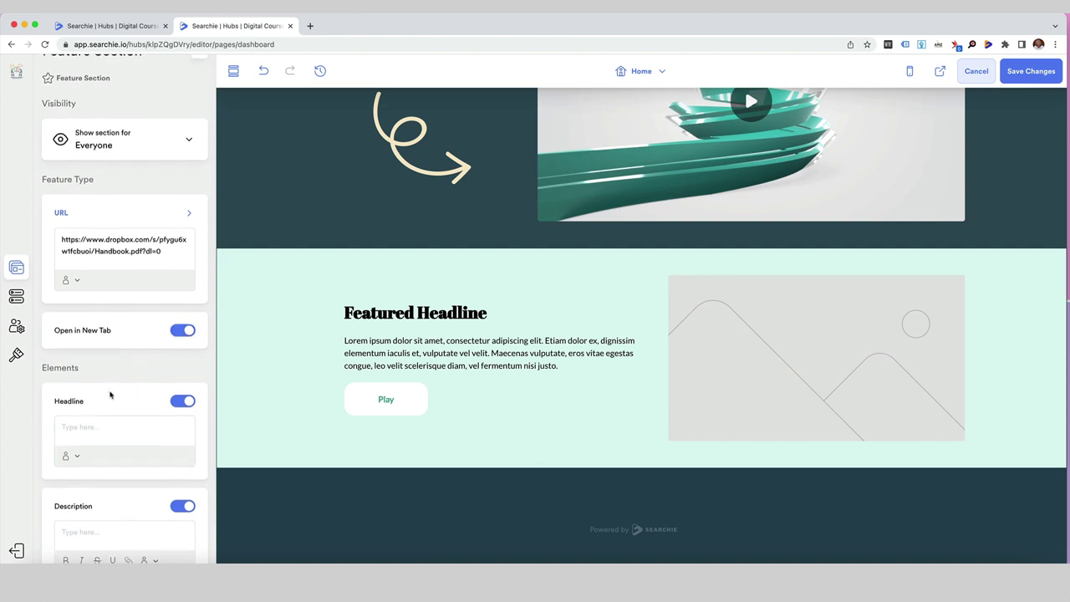
{"action": "scroll", "coordinate": [110, 394], "scroll_direction": "down", "scroll_amount": 2}
{"action": "left_click", "coordinate": [96, 26]}
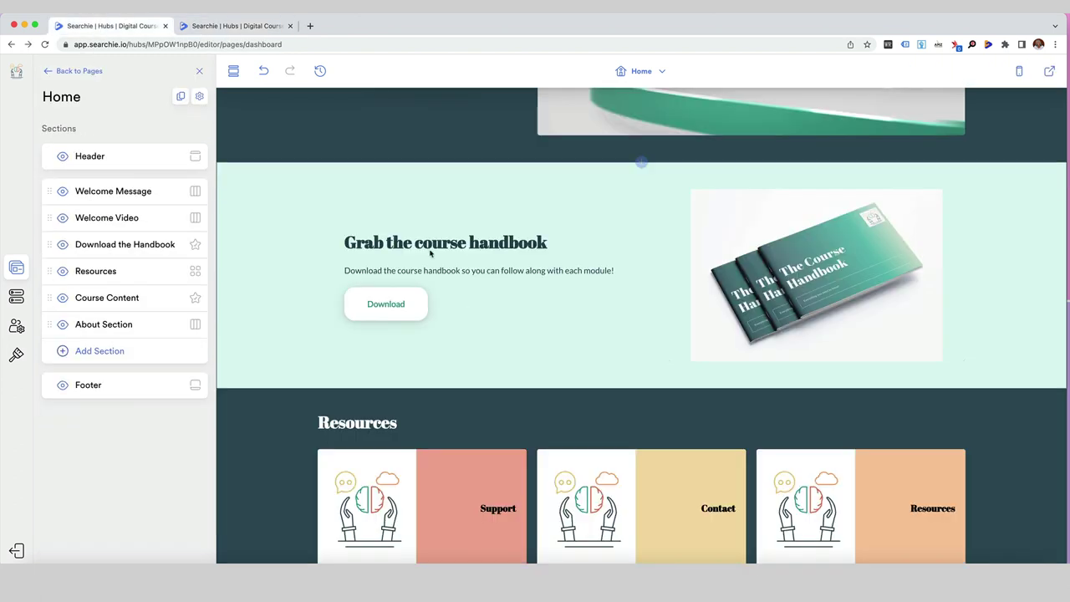
Set the feature headline to 'Grab the Course Handbook'.
{"action": "left_click", "coordinate": [247, 28]}
{"action": "left_click", "coordinate": [92, 374]}
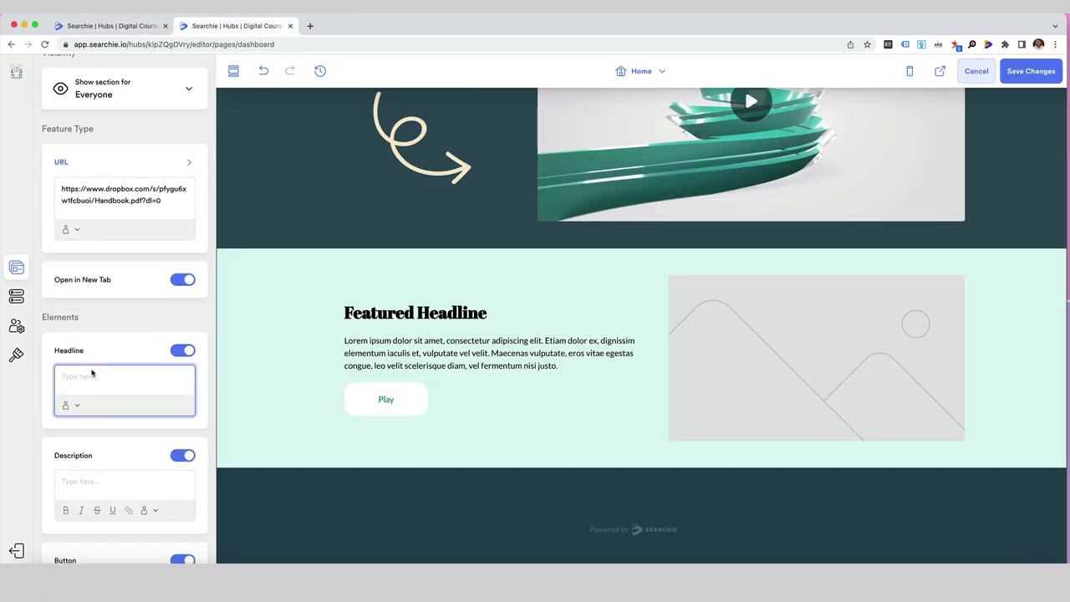
{"action": "type", "text": "Grab the Course JHa"}
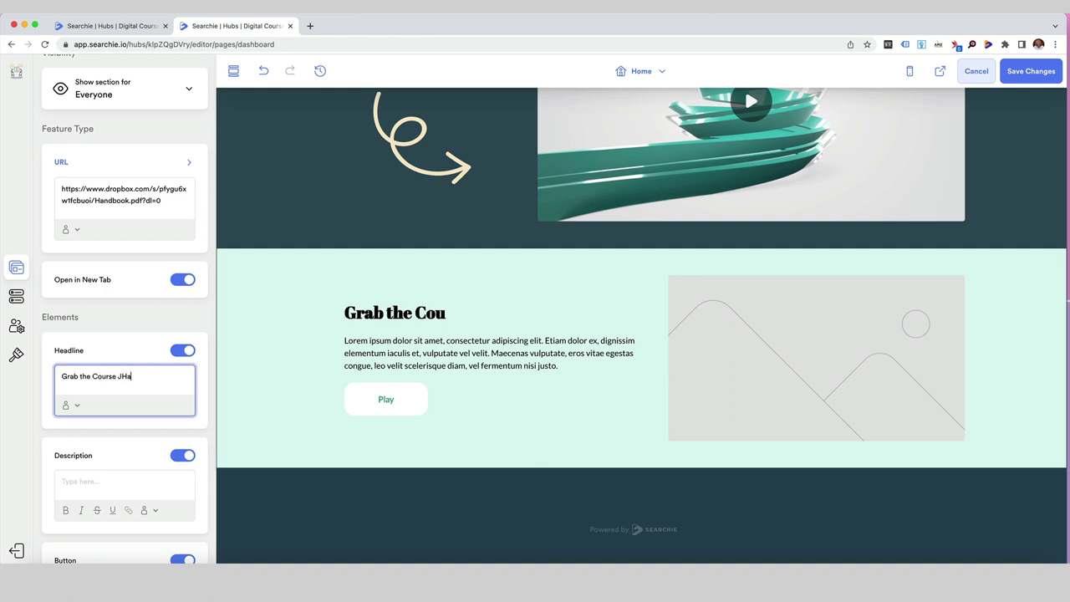
{"action": "key", "text": "BackSpace"}
{"action": "type", "text": "Handbook"}
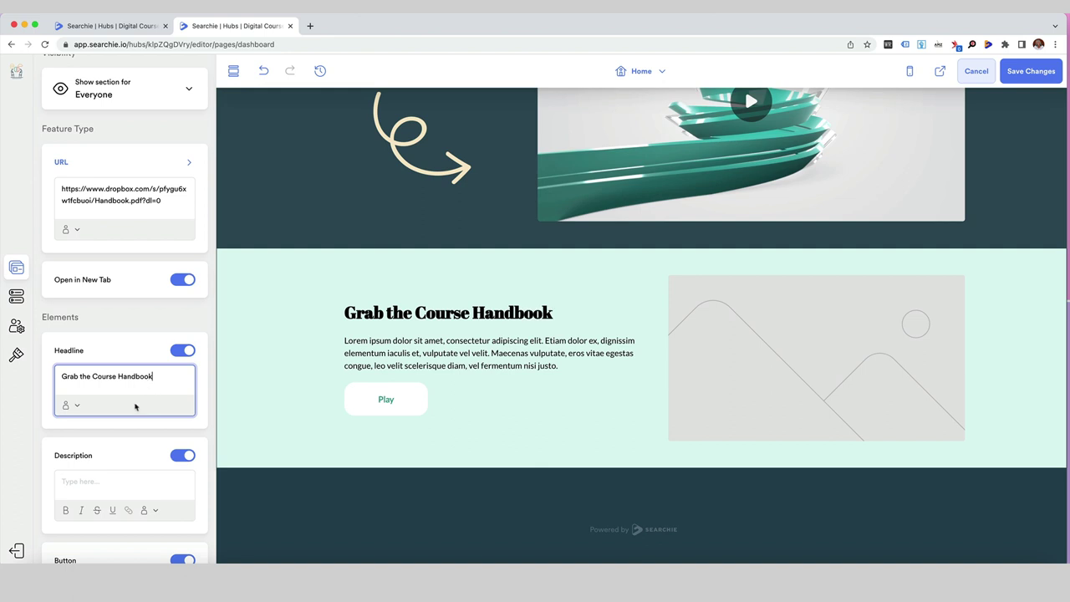
{"action": "scroll", "coordinate": [134, 398], "scroll_direction": "down", "scroll_amount": 3}
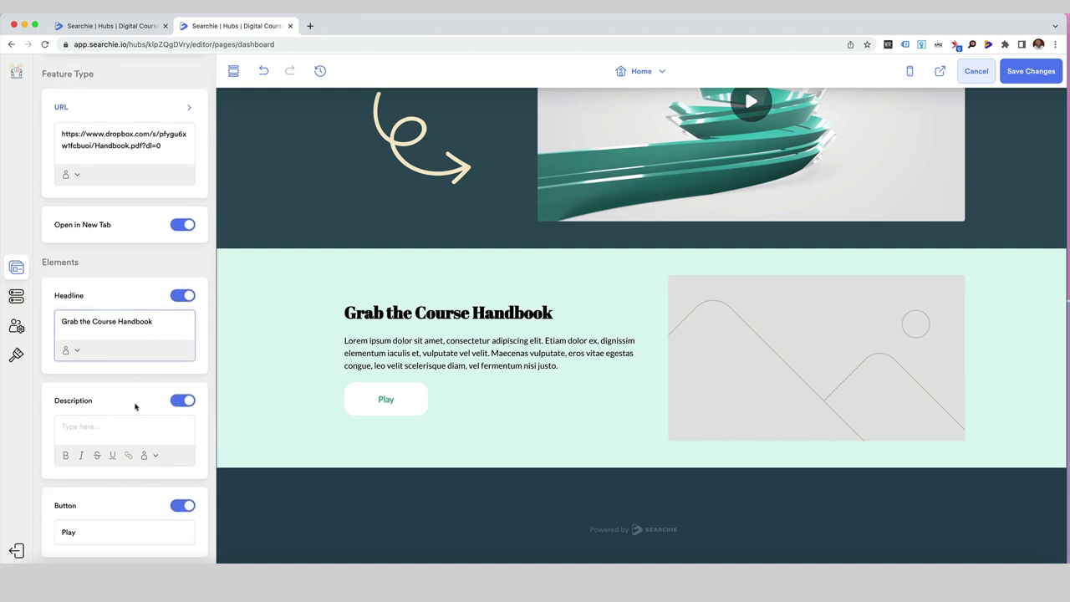
Copy the description from the reference hub's Download the Handbook section into this feature.
{"action": "left_click", "coordinate": [97, 368]}
{"action": "left_click", "coordinate": [108, 26]}
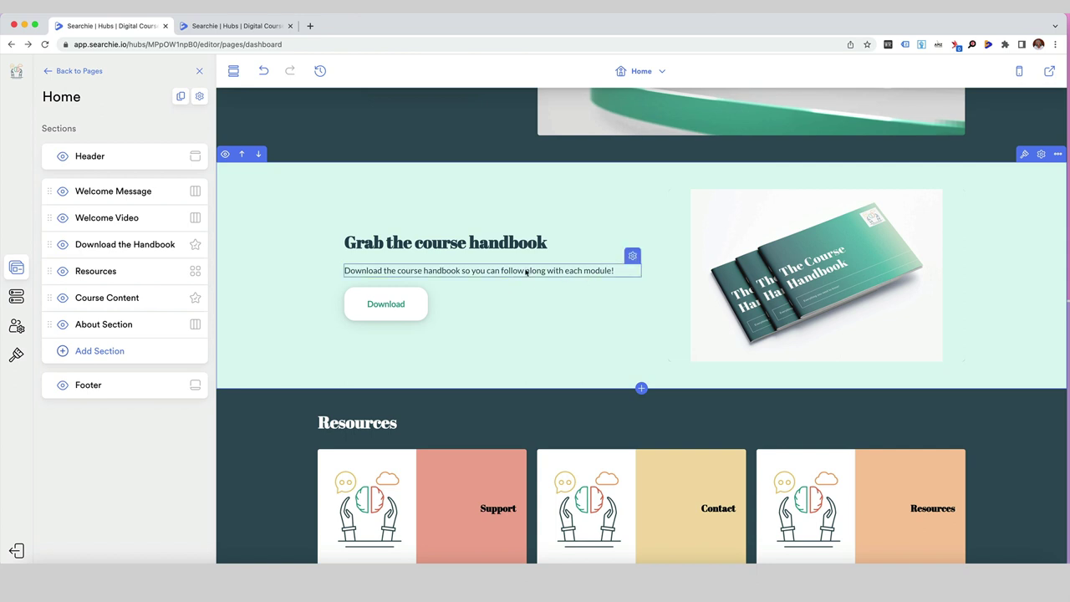
{"action": "left_click", "coordinate": [139, 246]}
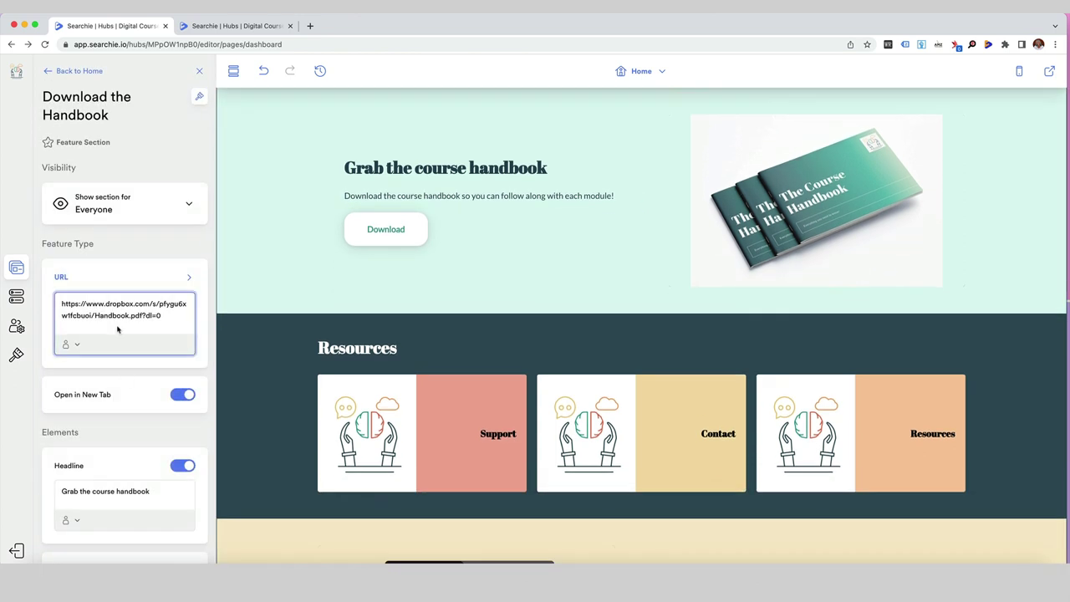
{"action": "scroll", "coordinate": [118, 330], "scroll_direction": "down", "scroll_amount": 2}
{"action": "left_click_drag", "start_coordinate": [152, 425], "coordinate": [46, 429]}
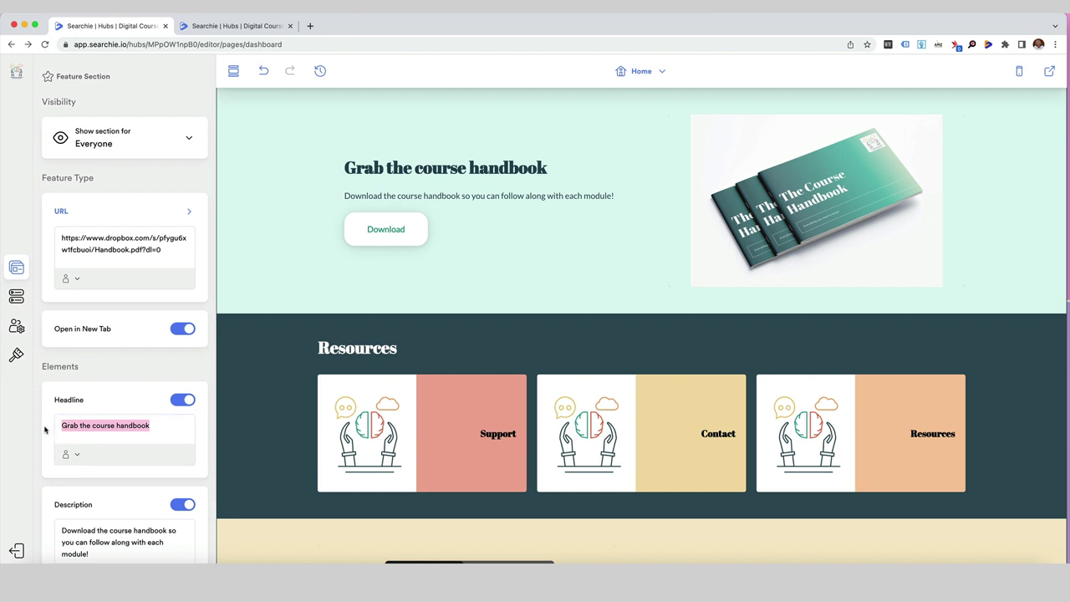
{"action": "scroll", "coordinate": [51, 452], "scroll_direction": "down", "scroll_amount": 2}
{"action": "left_click_drag", "start_coordinate": [91, 497], "coordinate": [55, 470]}
{"action": "key", "text": "ctrl+c"}
{"action": "key", "text": "ctrl+Tab"}
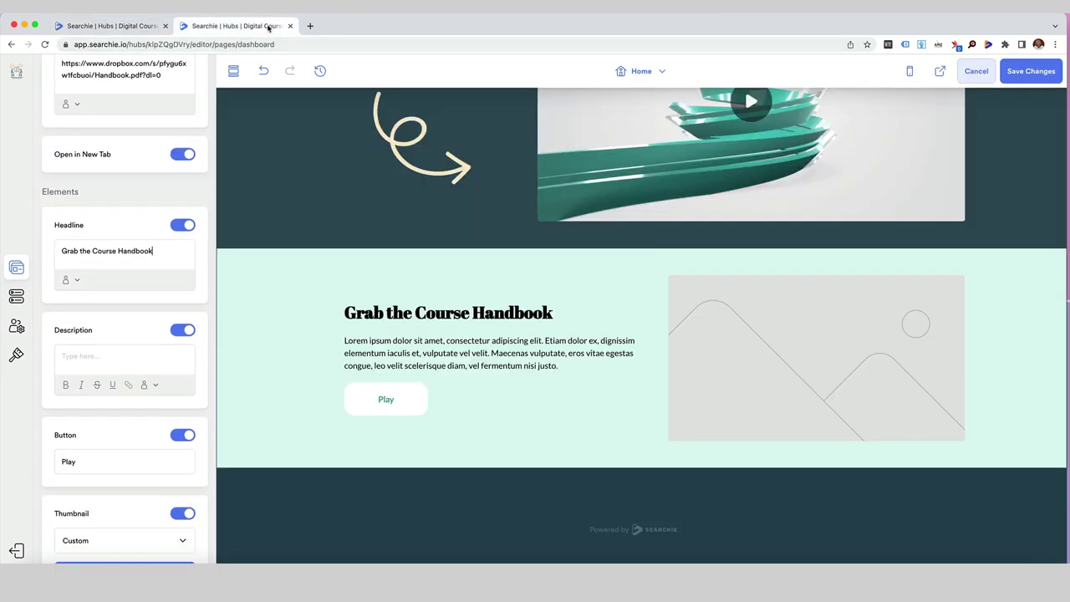
{"action": "left_click", "coordinate": [76, 353]}
{"action": "key", "text": "ctrl+v"}
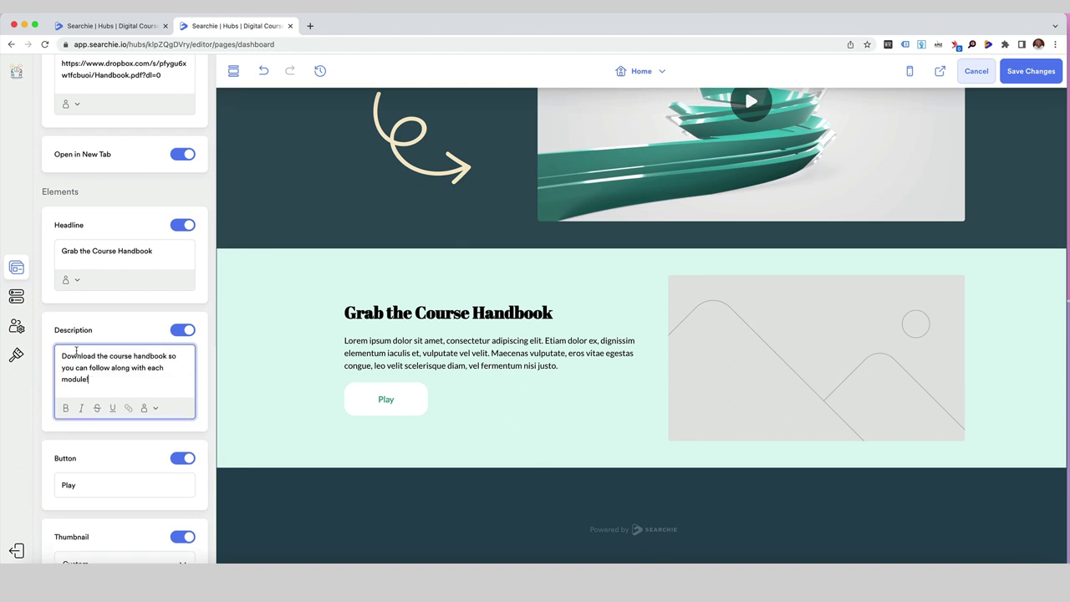
Change the feature's button text from Play to Download.
{"action": "left_click", "coordinate": [107, 24]}
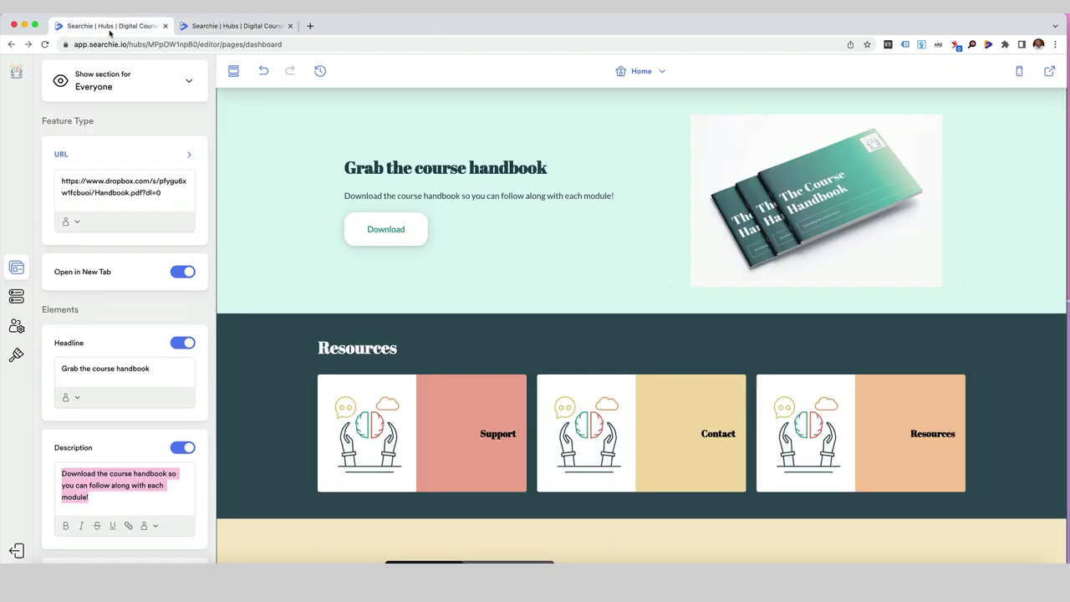
{"action": "scroll", "coordinate": [126, 275], "scroll_direction": "down", "scroll_amount": 2}
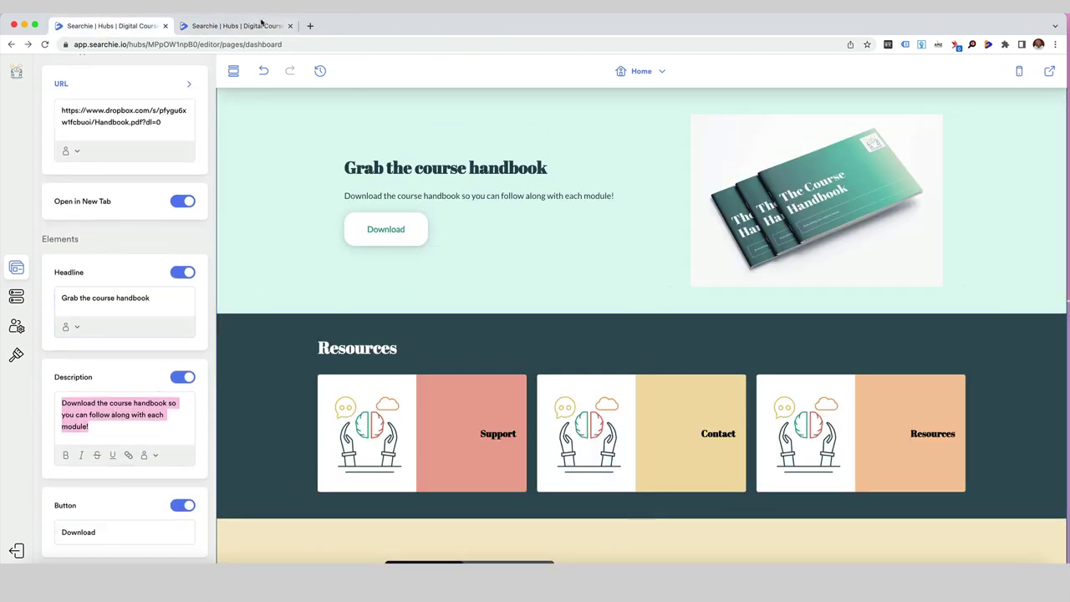
{"action": "key", "text": "ctrl+Tab"}
{"action": "scroll", "coordinate": [92, 418], "scroll_direction": "down", "scroll_amount": 2}
{"action": "left_click", "coordinate": [84, 422]}
{"action": "left_click_drag", "start_coordinate": [84, 423], "coordinate": [38, 427]}
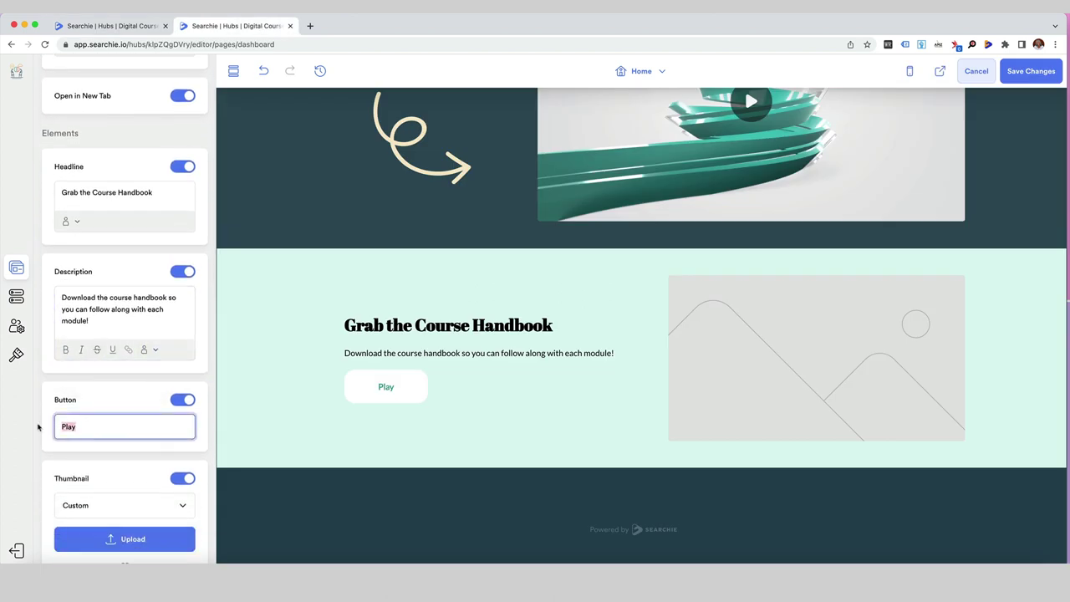
{"action": "type", "text": "Download"}
{"action": "scroll", "coordinate": [119, 460], "scroll_direction": "down", "scroll_amount": 2}
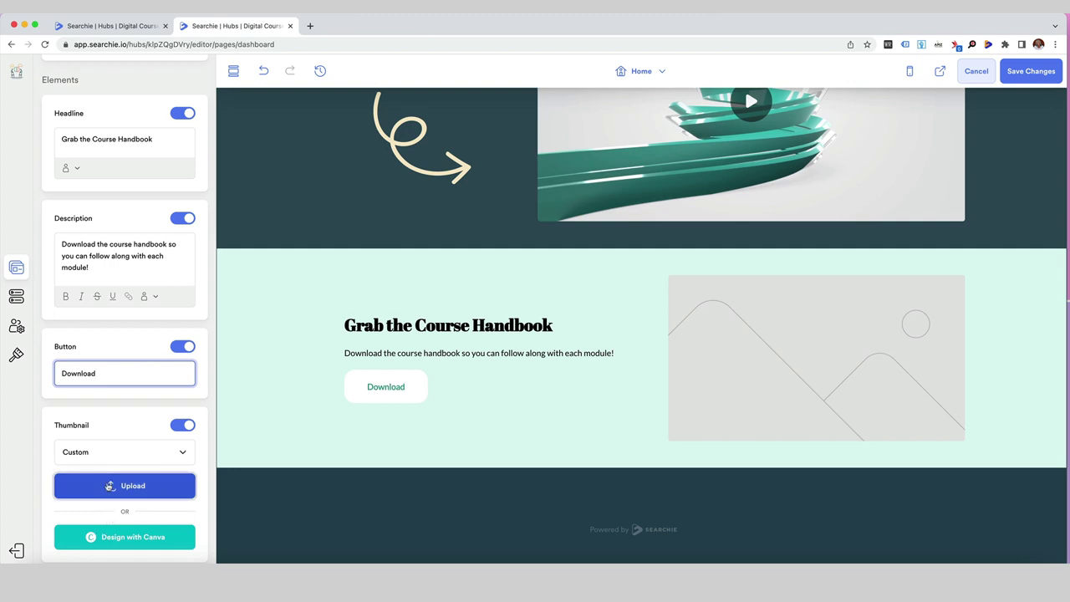
{"action": "left_click", "coordinate": [110, 486]}
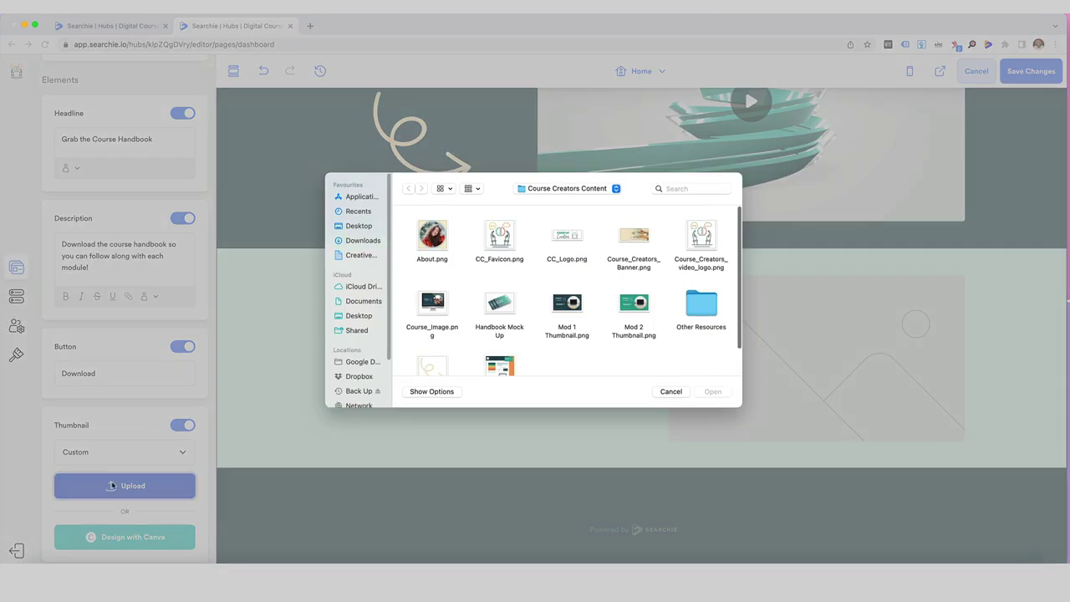
Upload the 'Handbook Mock Up' image as the feature section's thumbnail.
{"action": "scroll", "coordinate": [528, 328], "scroll_direction": "down", "scroll_amount": 1}
{"action": "left_click", "coordinate": [495, 282]}
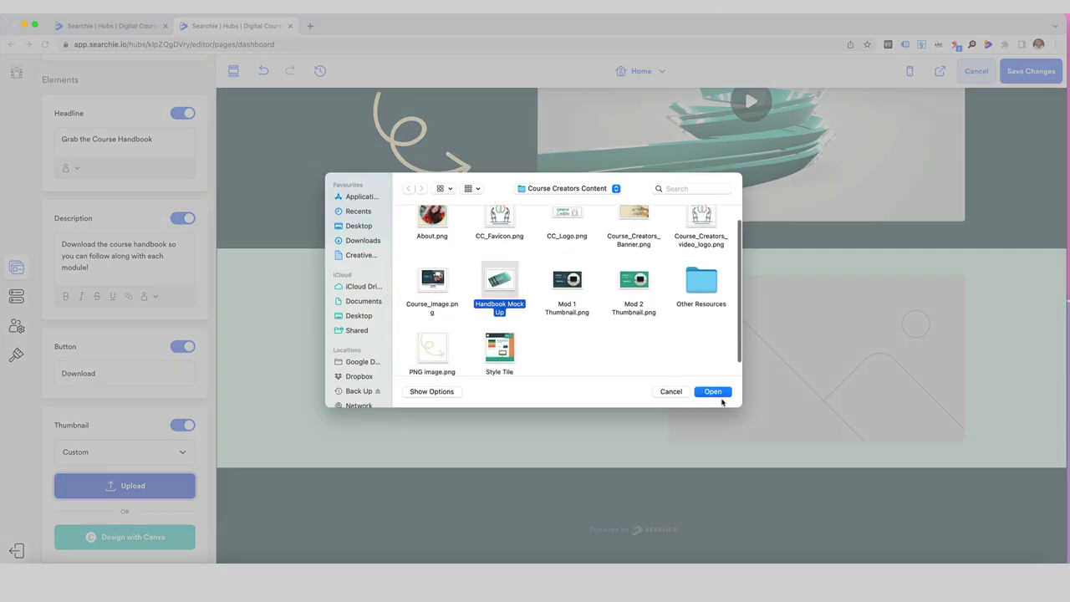
{"action": "left_click", "coordinate": [713, 391]}
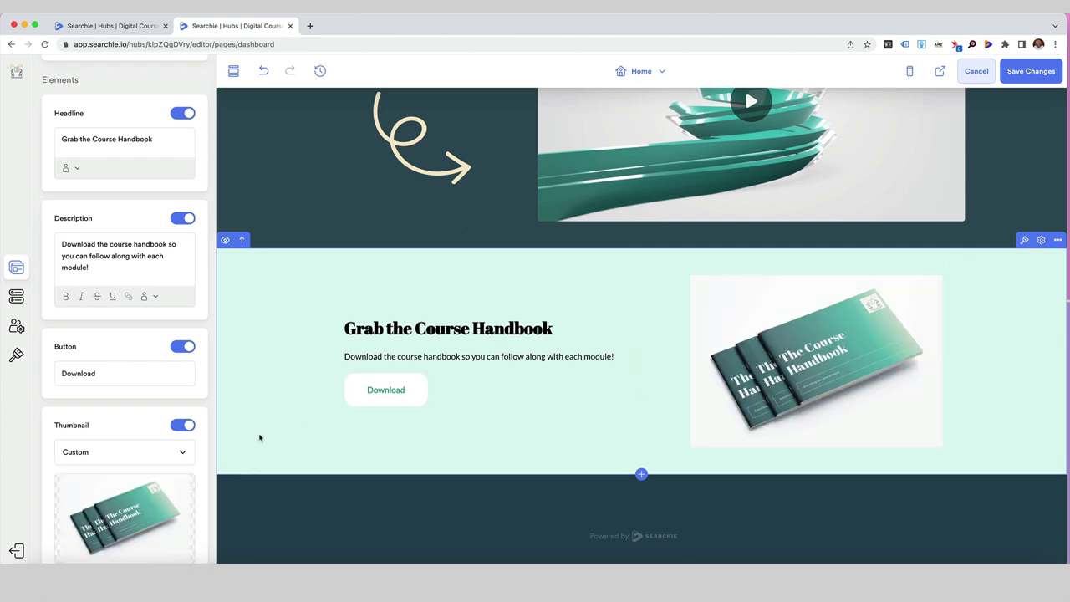
{"action": "scroll", "coordinate": [83, 460], "scroll_direction": "down", "scroll_amount": 2}
{"action": "scroll", "coordinate": [83, 459], "scroll_direction": "down", "scroll_amount": 3}
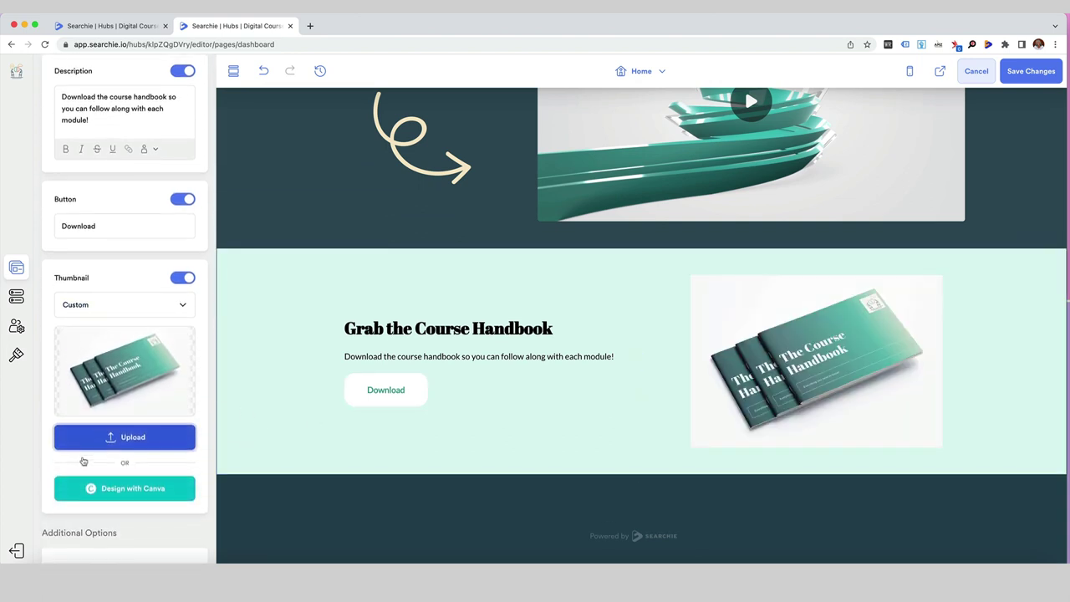
{"action": "scroll", "coordinate": [82, 460], "scroll_direction": "up", "scroll_amount": 5}
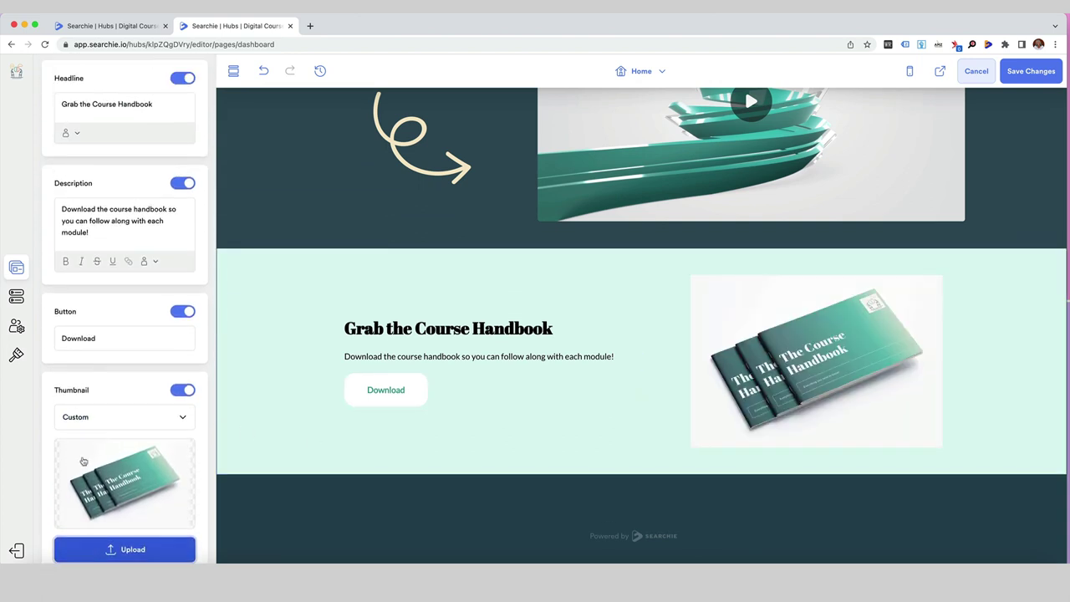
Save the feature and test that Download opens Handbook.pdf on Dropbox.
{"action": "left_click", "coordinate": [1033, 74]}
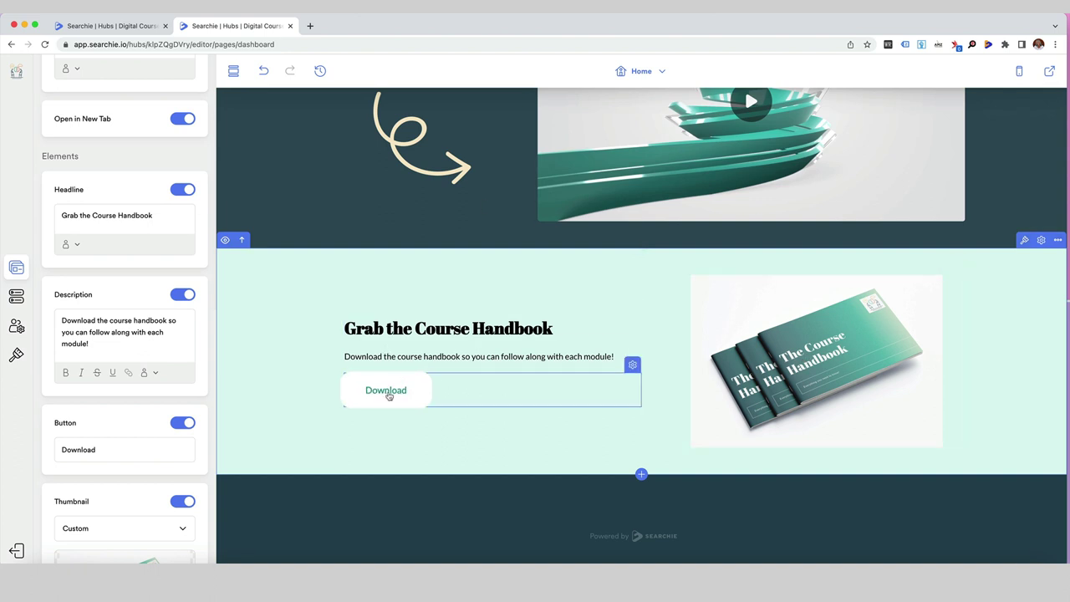
{"action": "left_click", "coordinate": [387, 393]}
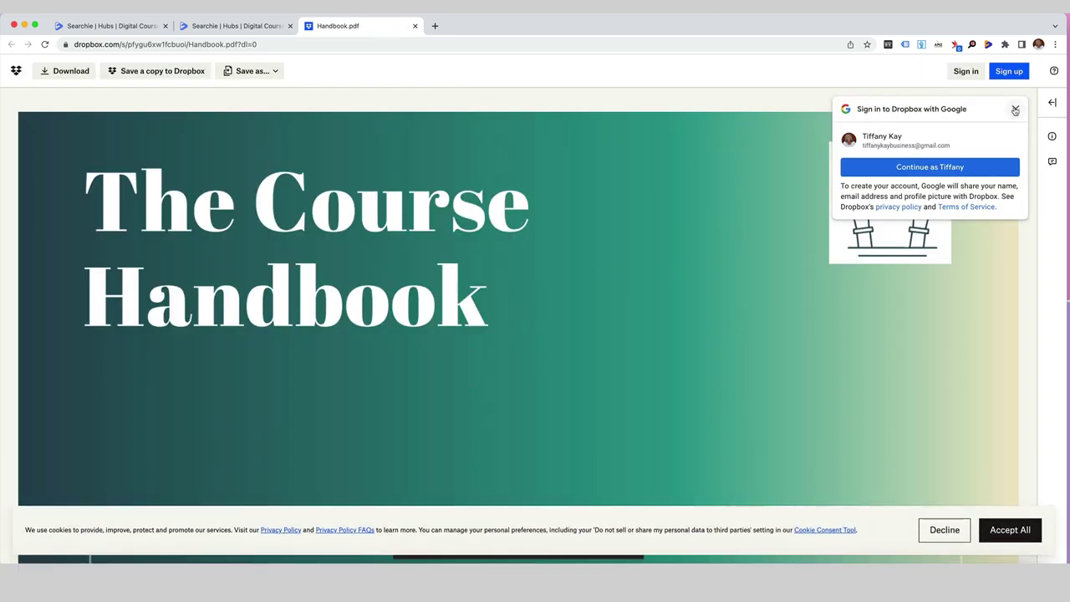
{"action": "left_click", "coordinate": [1015, 110]}
{"action": "left_click", "coordinate": [414, 25]}
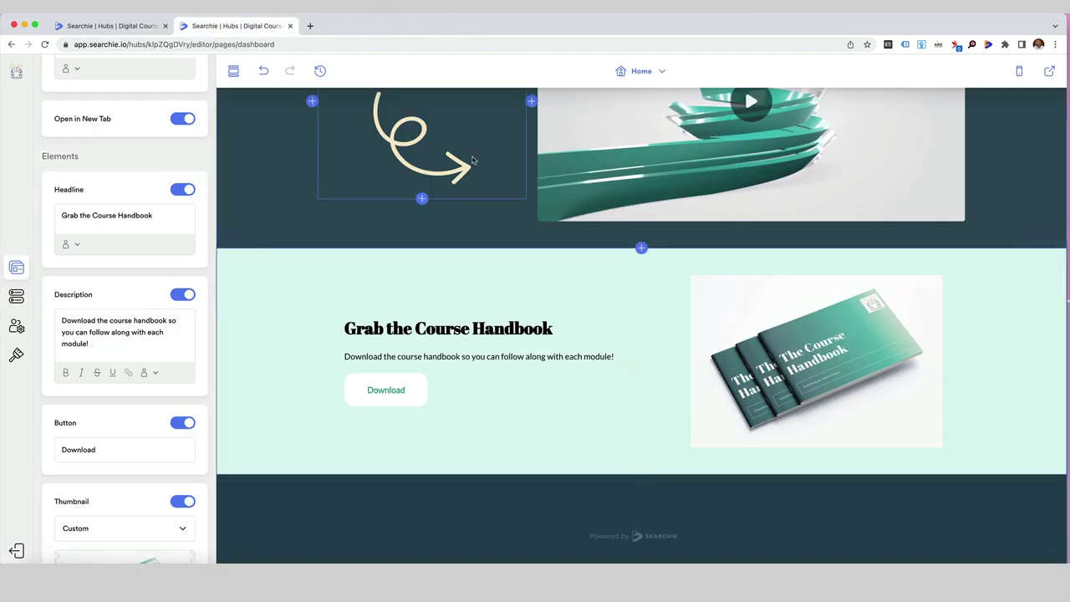
{"action": "scroll", "coordinate": [164, 177], "scroll_direction": "up", "scroll_amount": 3}
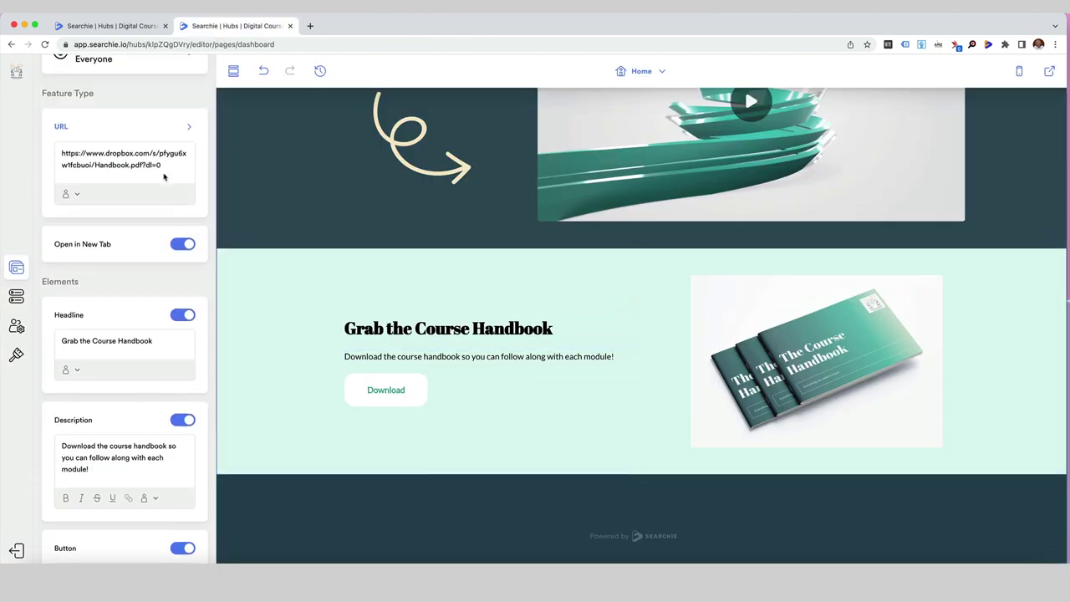
Rename the Feature Section to 'Handbook Download Section' in the Home sections list.
{"action": "left_click", "coordinate": [233, 72]}
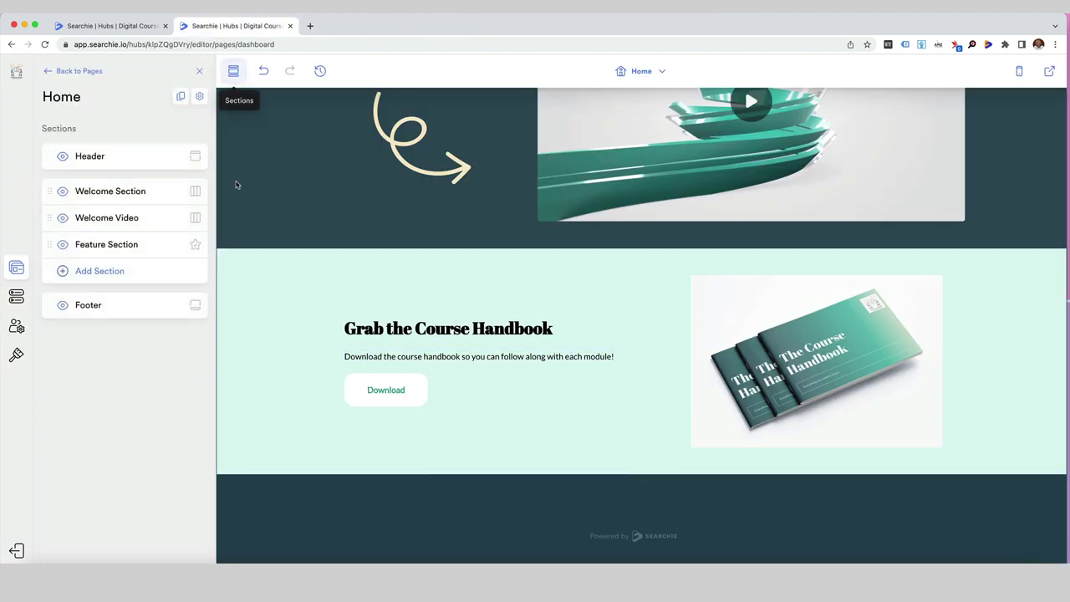
{"action": "left_click", "coordinate": [195, 246]}
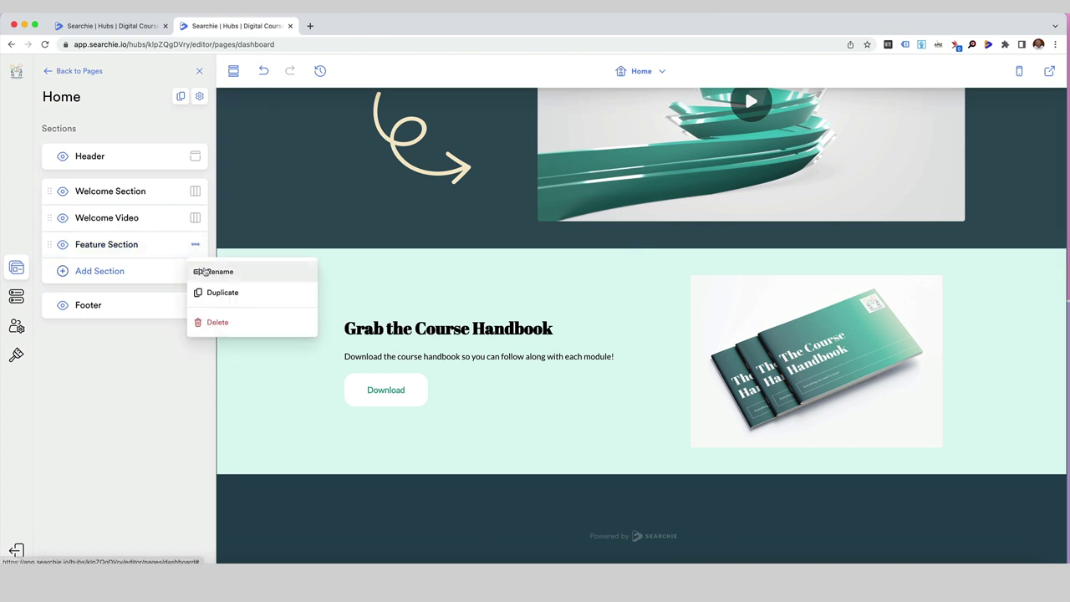
{"action": "left_click", "coordinate": [206, 270]}
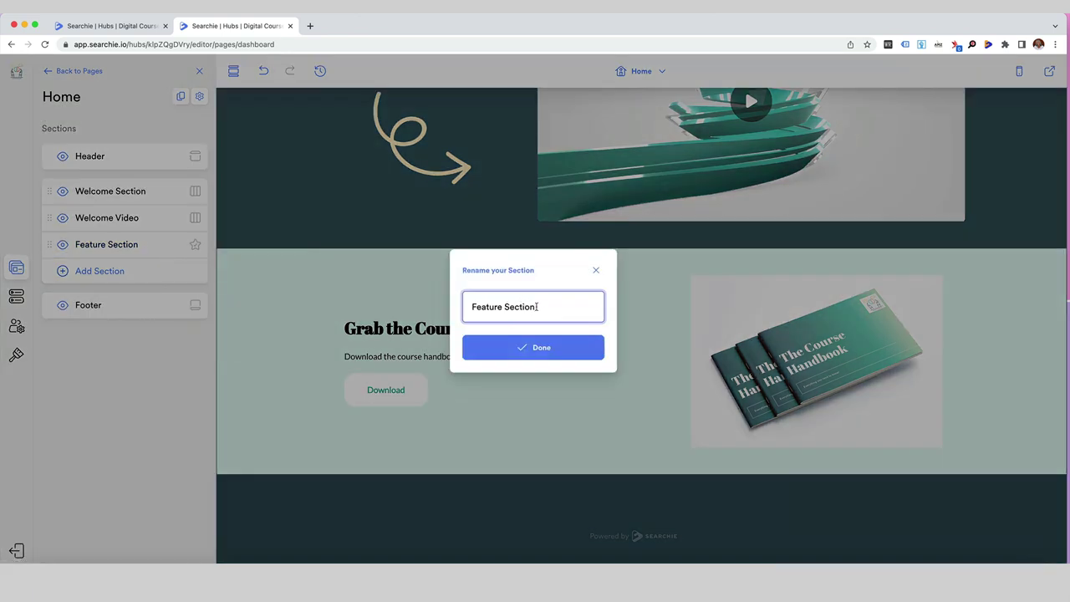
{"action": "left_click_drag", "start_coordinate": [537, 306], "coordinate": [449, 309]}
{"action": "type", "text": "Handbvook Download Secto"}
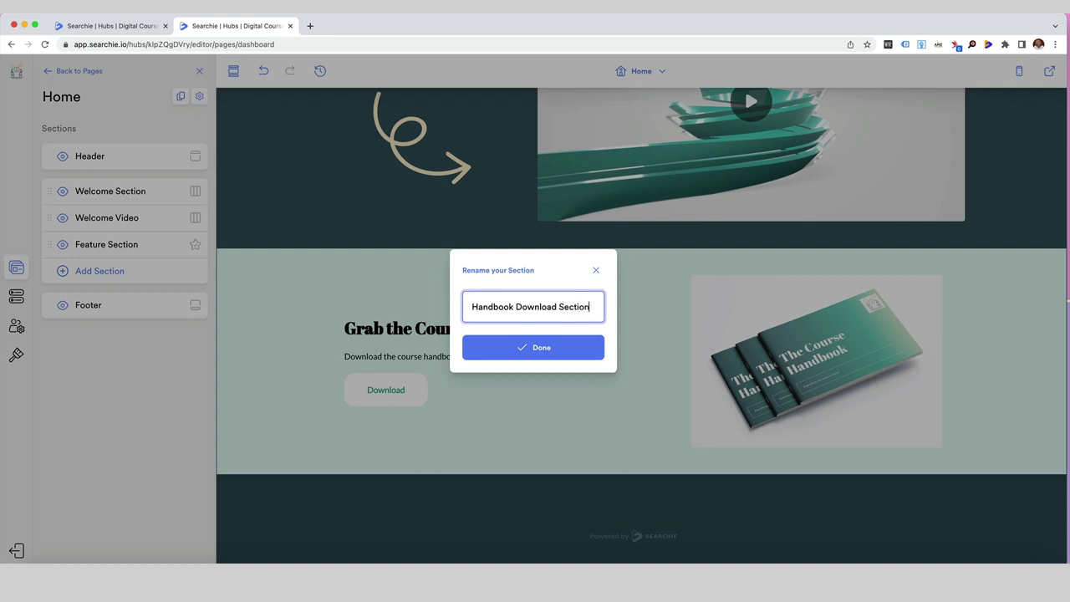
{"action": "type", "text": "n"}
{"action": "left_click", "coordinate": [513, 348]}
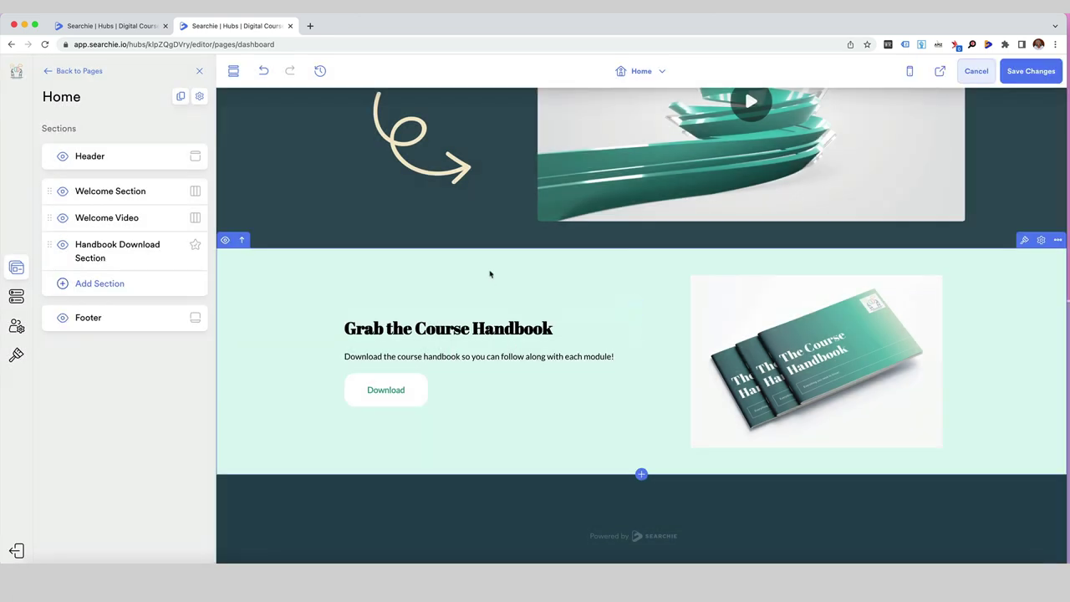
{"action": "scroll", "coordinate": [490, 274], "scroll_direction": "up", "scroll_amount": 5}
{"action": "scroll", "coordinate": [490, 274], "scroll_direction": "down", "scroll_amount": 3}
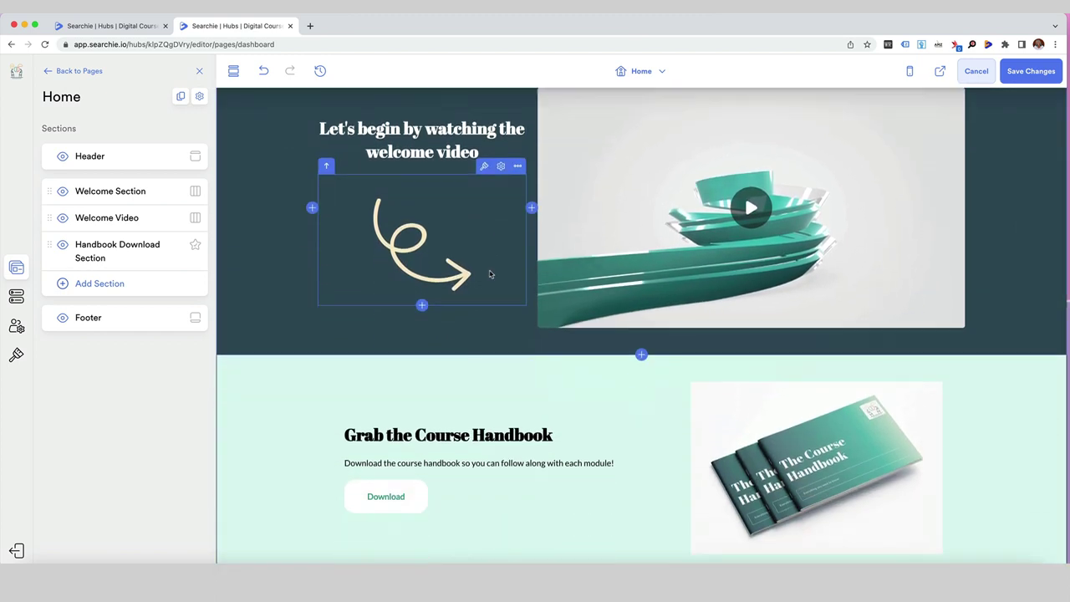
{"action": "scroll", "coordinate": [490, 273], "scroll_direction": "down", "scroll_amount": 2}
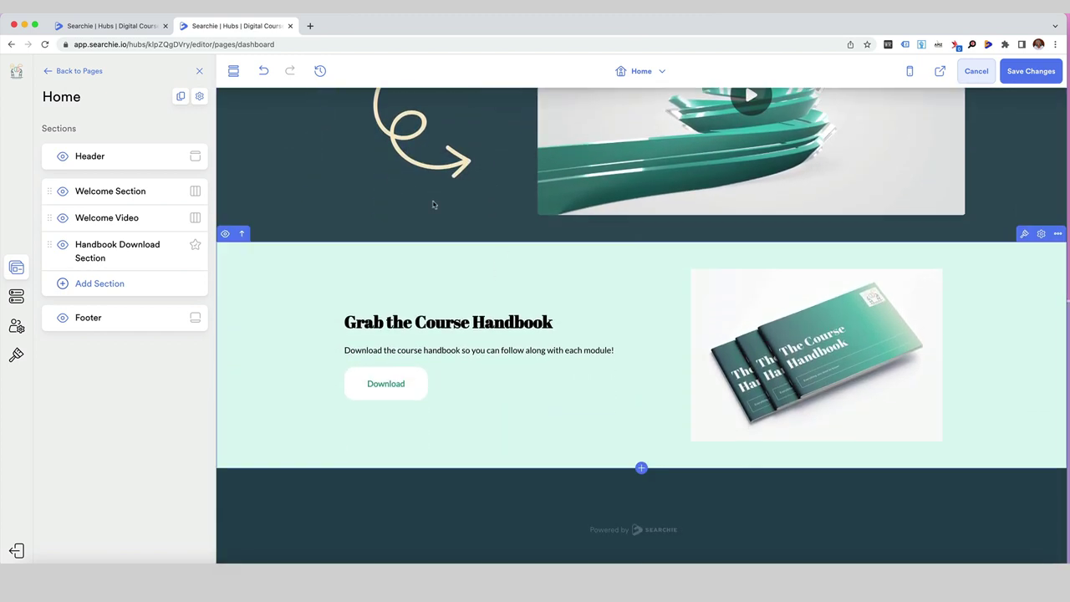
{"action": "left_click", "coordinate": [116, 27]}
{"action": "scroll", "coordinate": [444, 303], "scroll_direction": "down", "scroll_amount": 3}
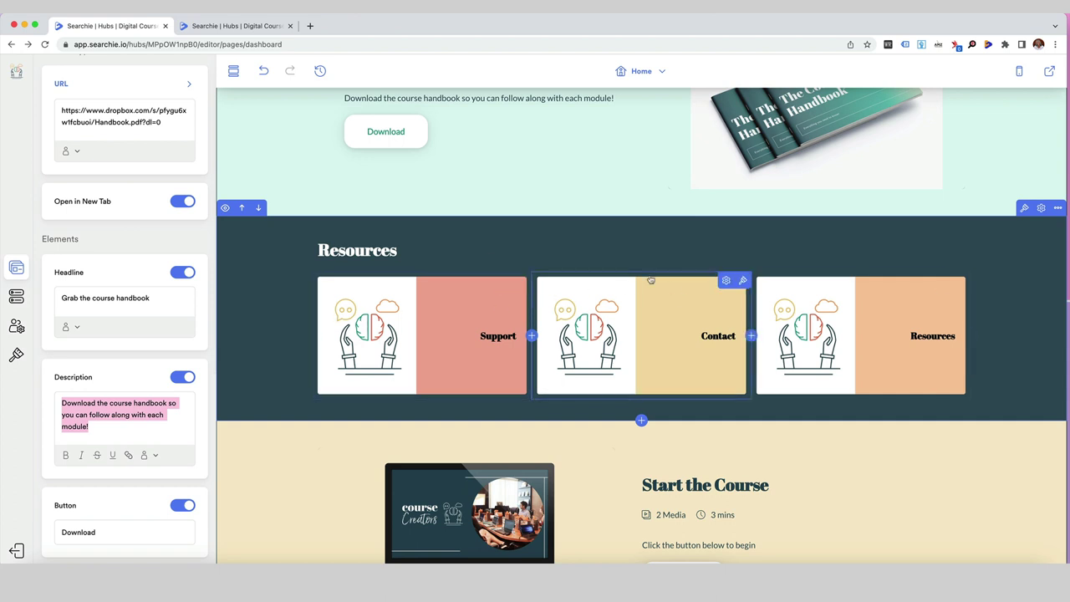
{"action": "left_click", "coordinate": [233, 26]}
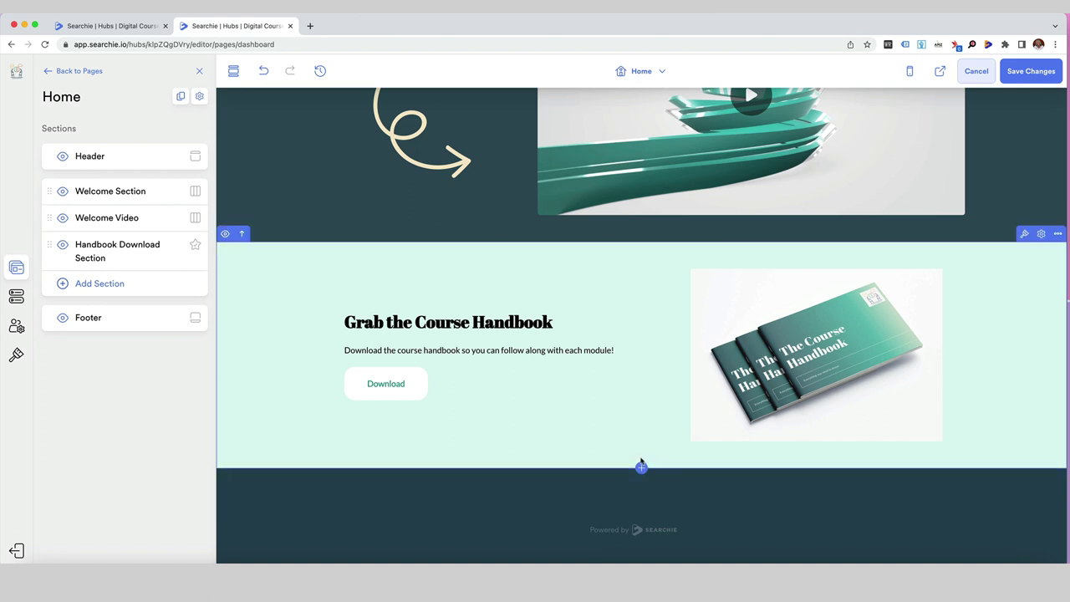
Insert a Grid section with Custom cards below the handbook section.
{"action": "left_click", "coordinate": [641, 468]}
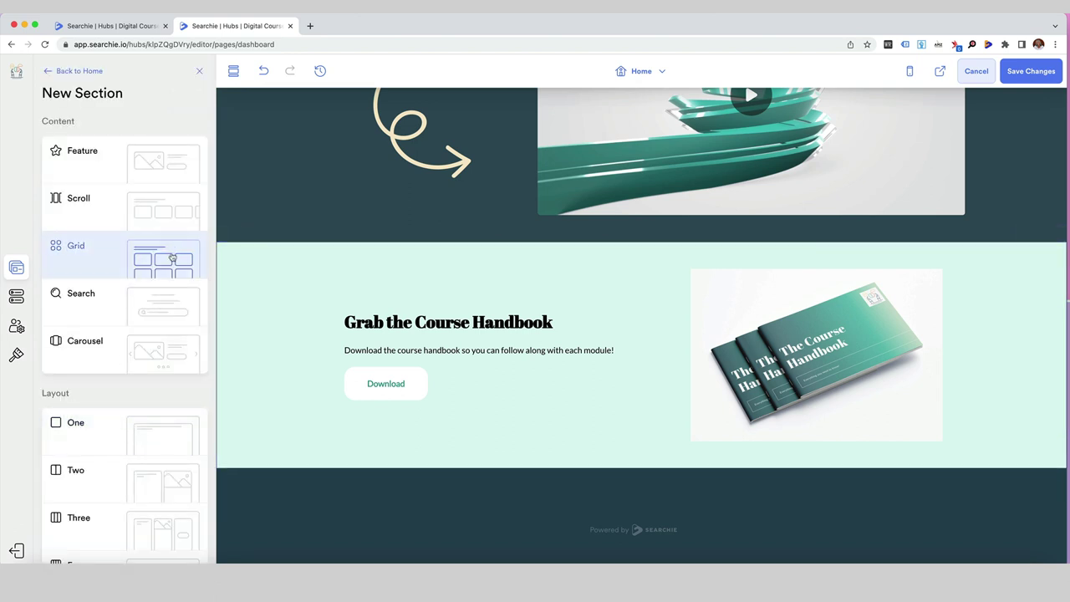
{"action": "scroll", "coordinate": [171, 255], "scroll_direction": "down", "scroll_amount": 2}
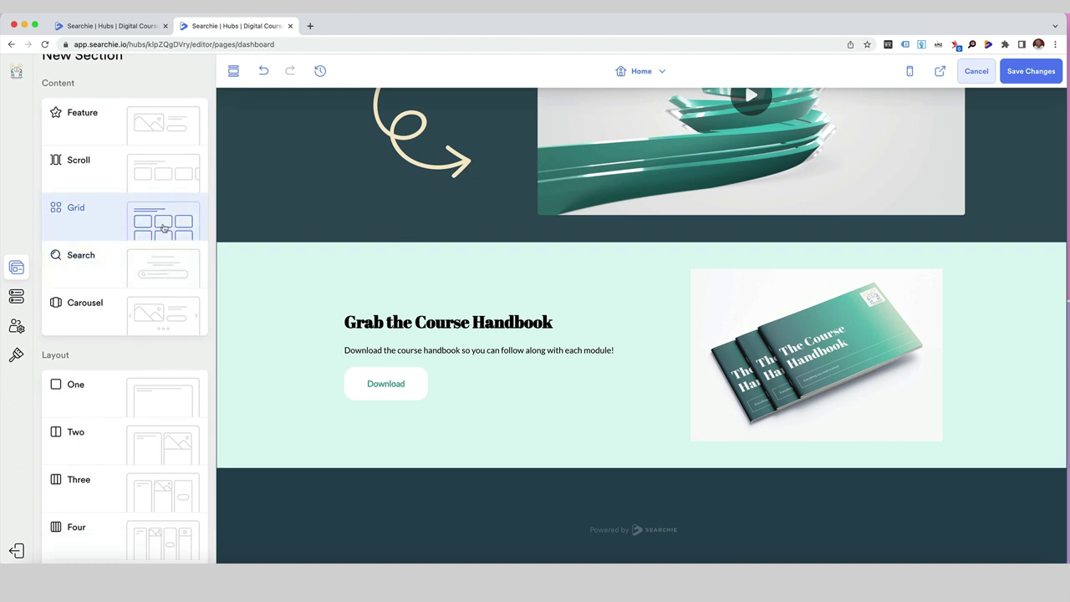
{"action": "left_click", "coordinate": [164, 227]}
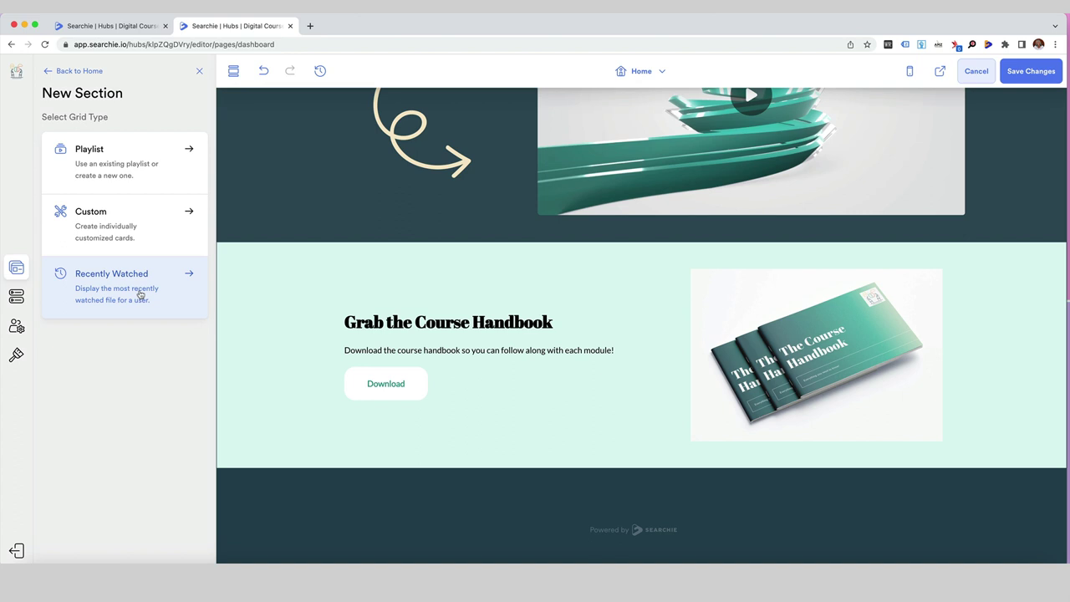
{"action": "left_click", "coordinate": [100, 216]}
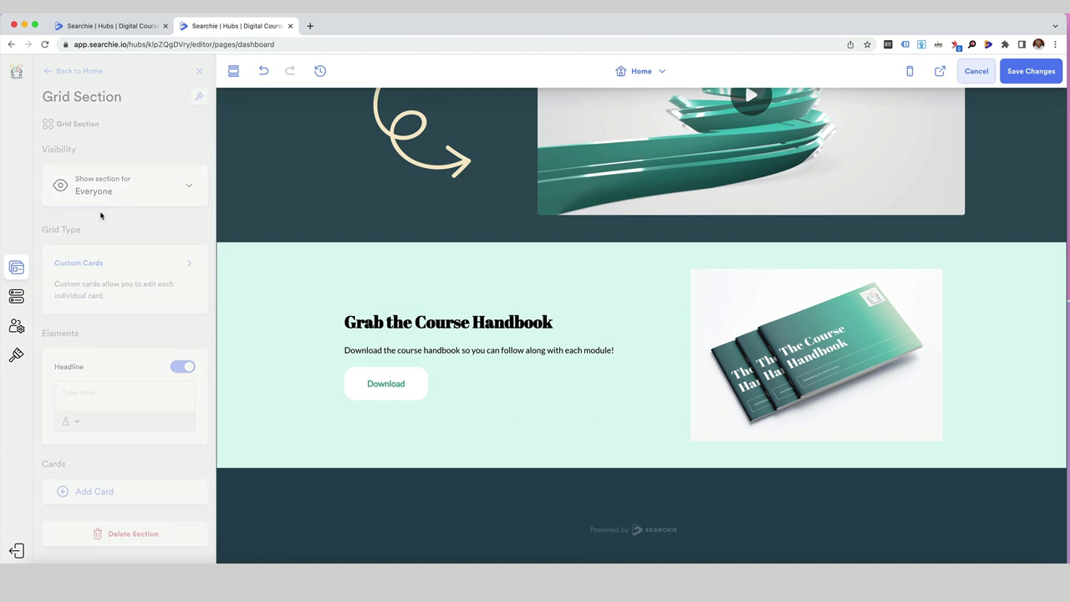
Turn the grid section's headline back on and enter 'Resources' as the headline.
{"action": "scroll", "coordinate": [298, 325], "scroll_direction": "down", "scroll_amount": 4}
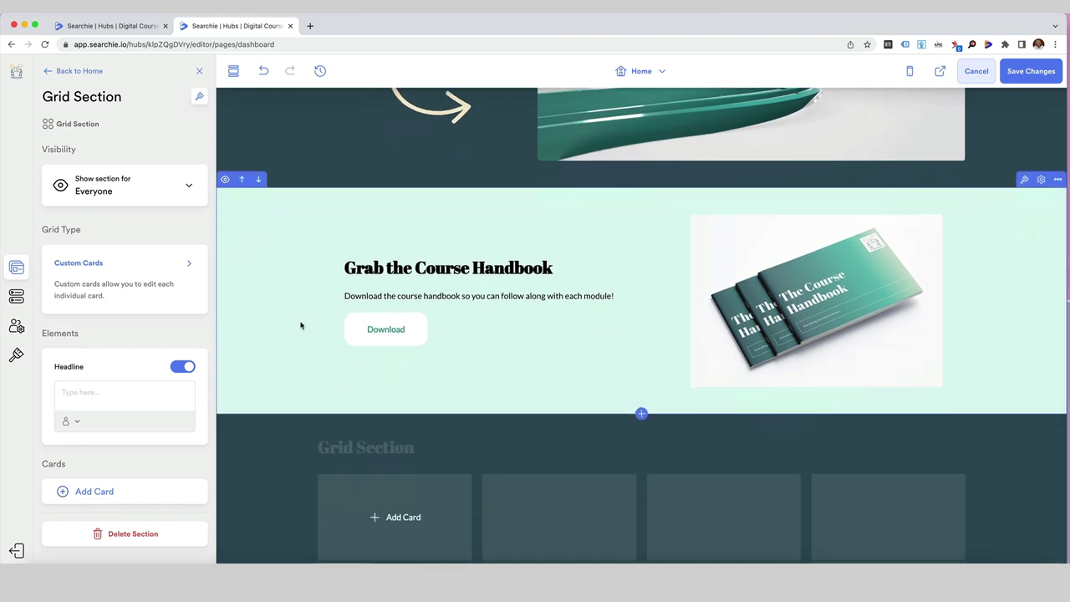
{"action": "scroll", "coordinate": [375, 424], "scroll_direction": "down", "scroll_amount": 3}
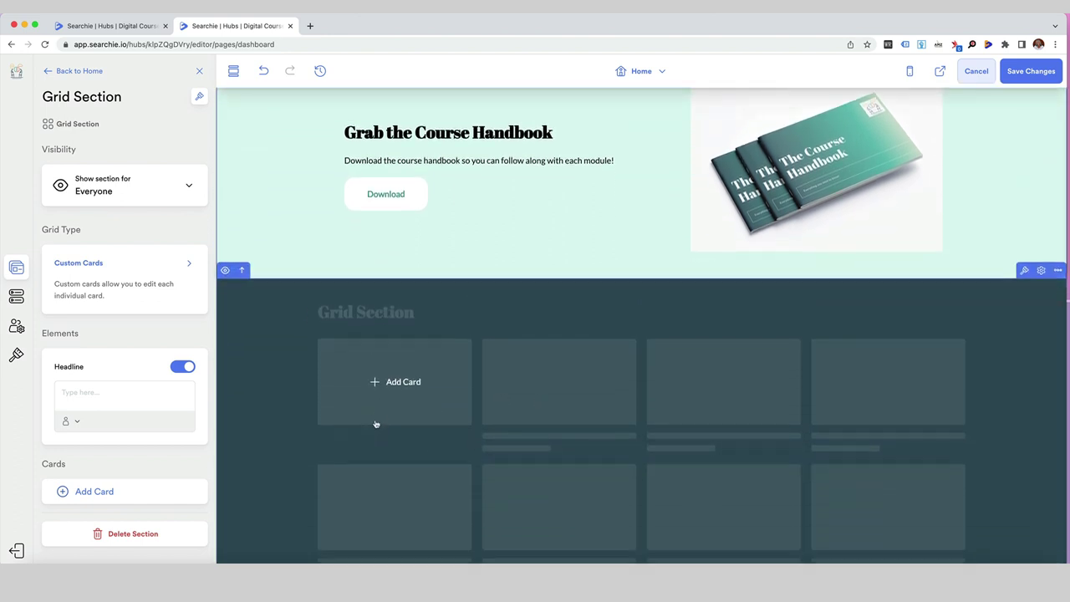
{"action": "scroll", "coordinate": [376, 424], "scroll_direction": "down", "scroll_amount": 1}
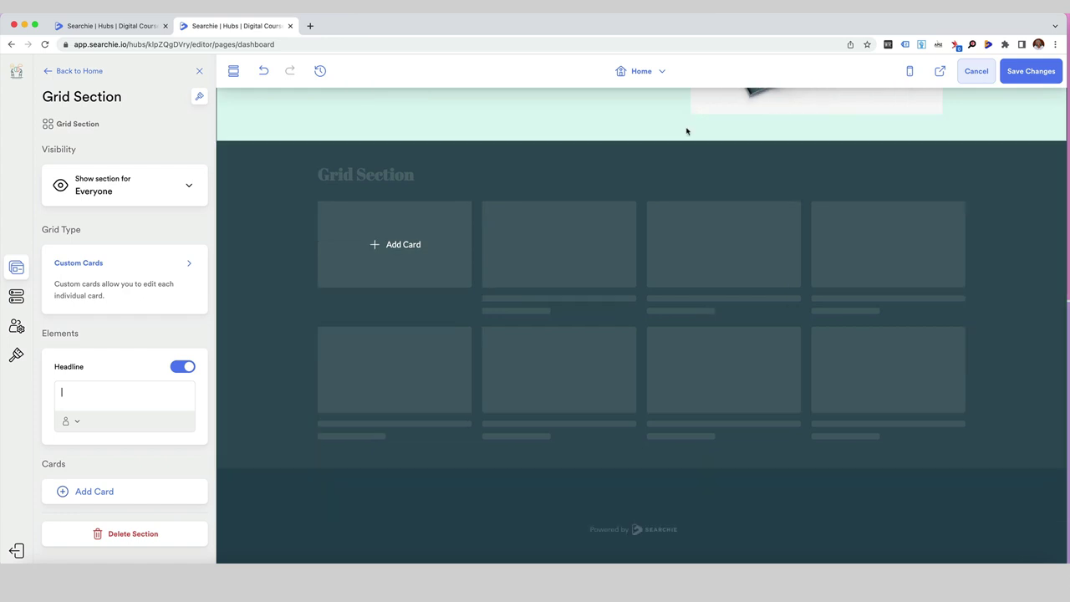
{"action": "left_click", "coordinate": [96, 24]}
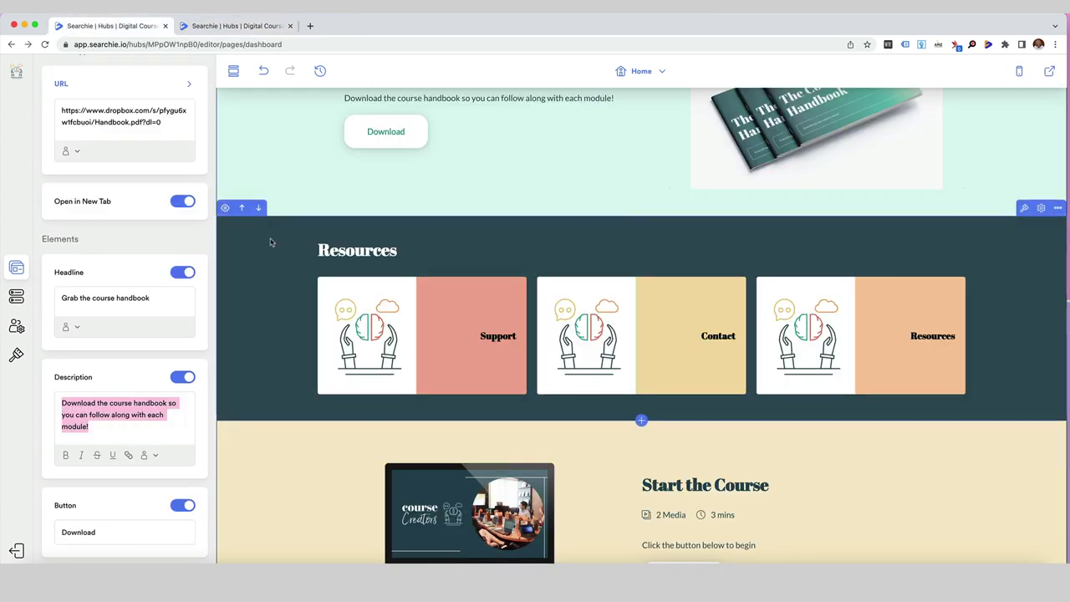
{"action": "left_click", "coordinate": [232, 30]}
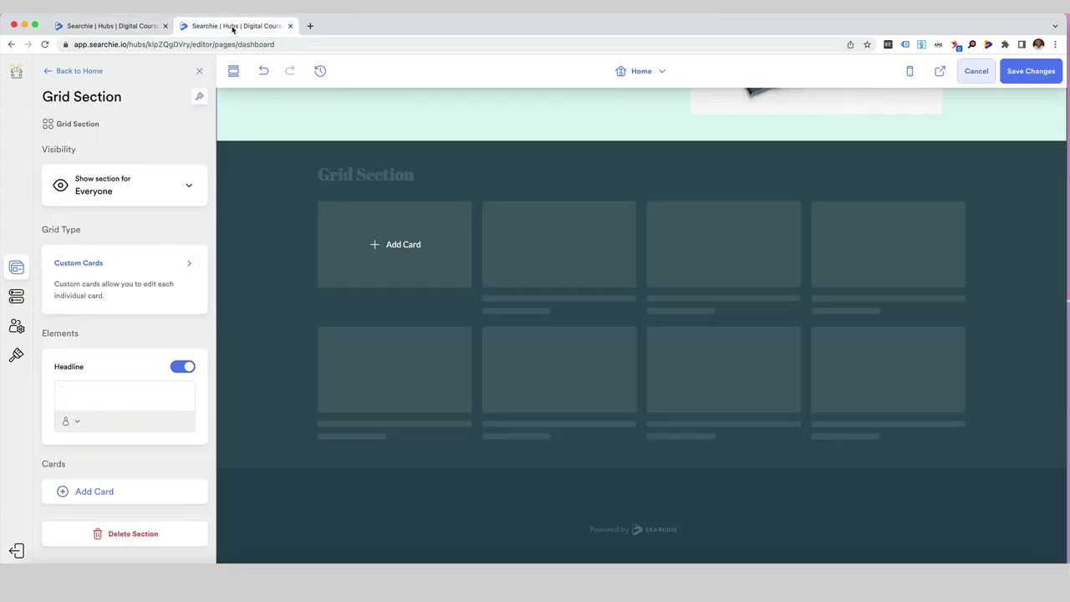
{"action": "left_click", "coordinate": [80, 387]}
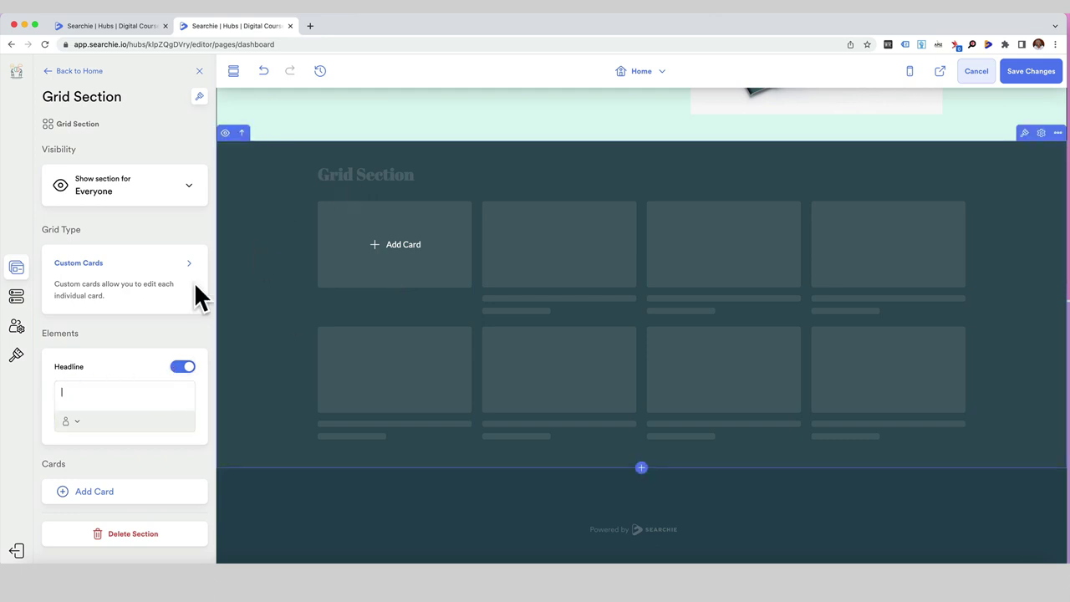
{"action": "left_click", "coordinate": [176, 368]}
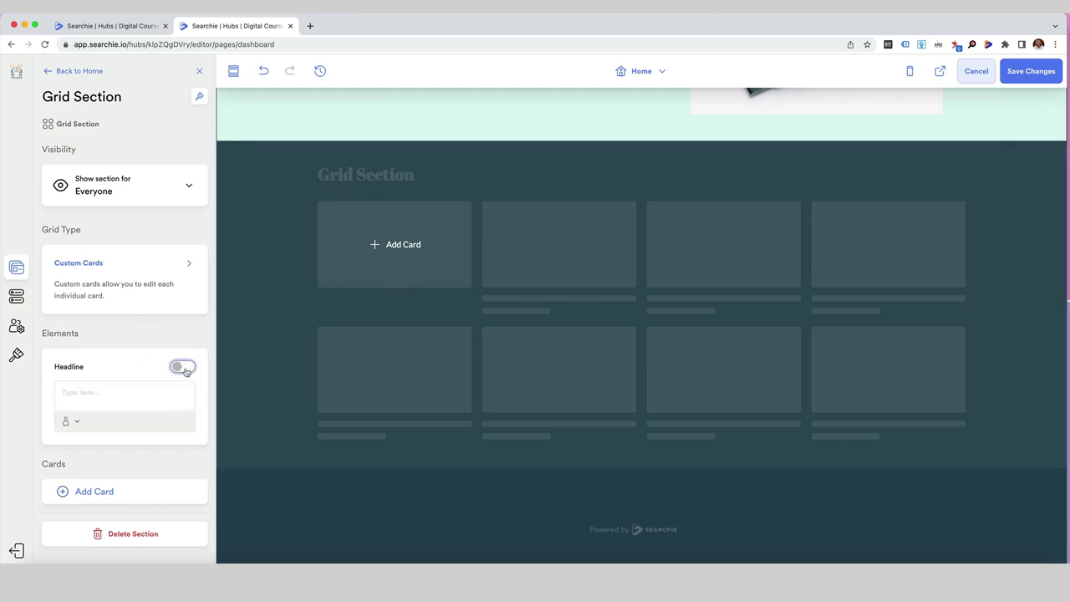
{"action": "left_click", "coordinate": [181, 367]}
{"action": "type", "text": "Re"}
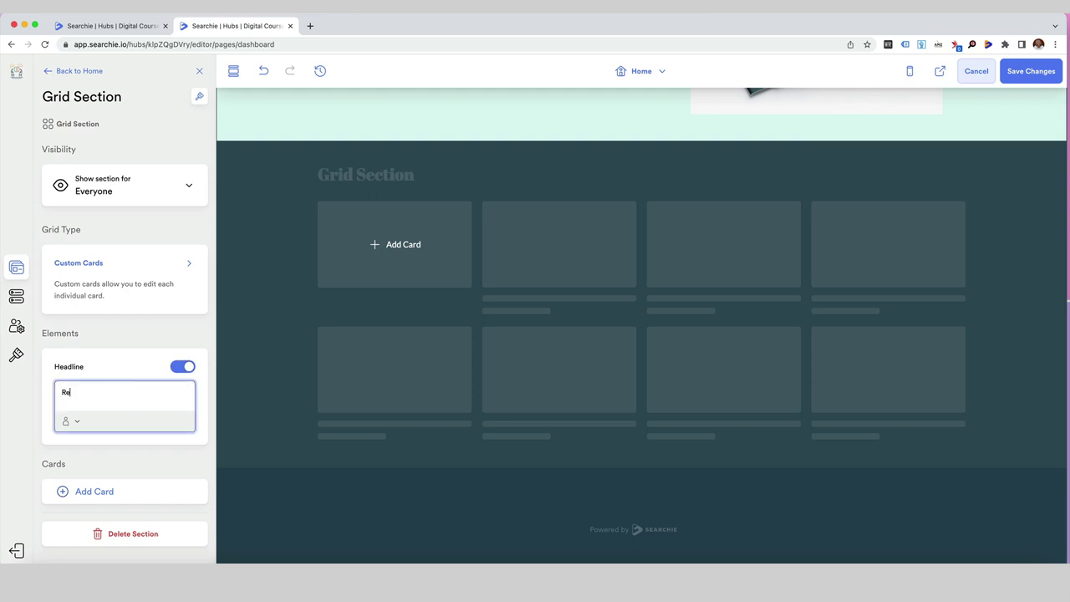
{"action": "type", "text": "sources"}
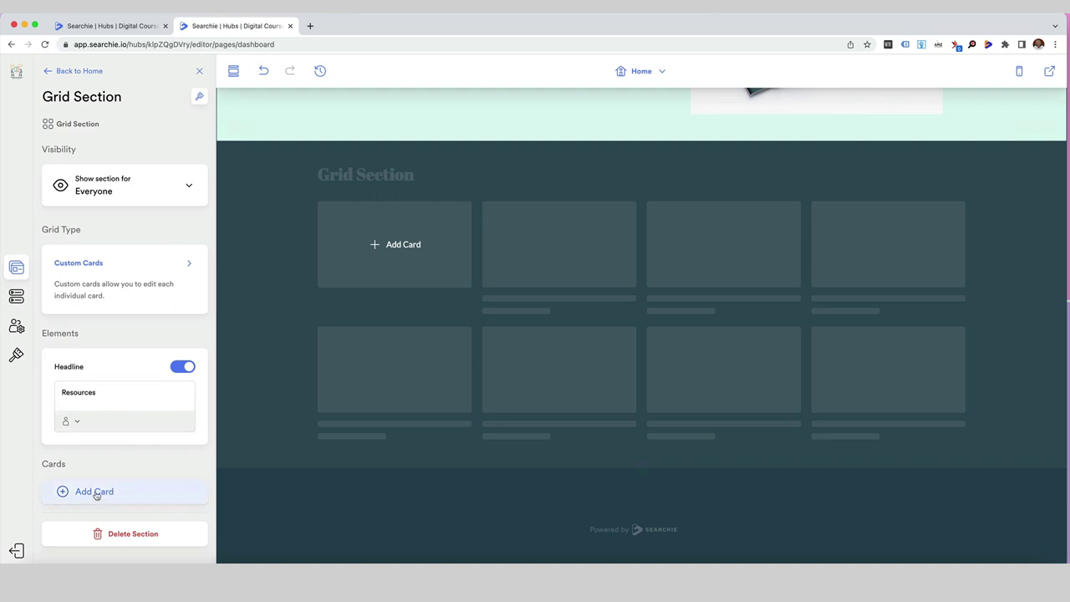
Add a first card to the grid that links to an external URL.
{"action": "left_click", "coordinate": [95, 491]}
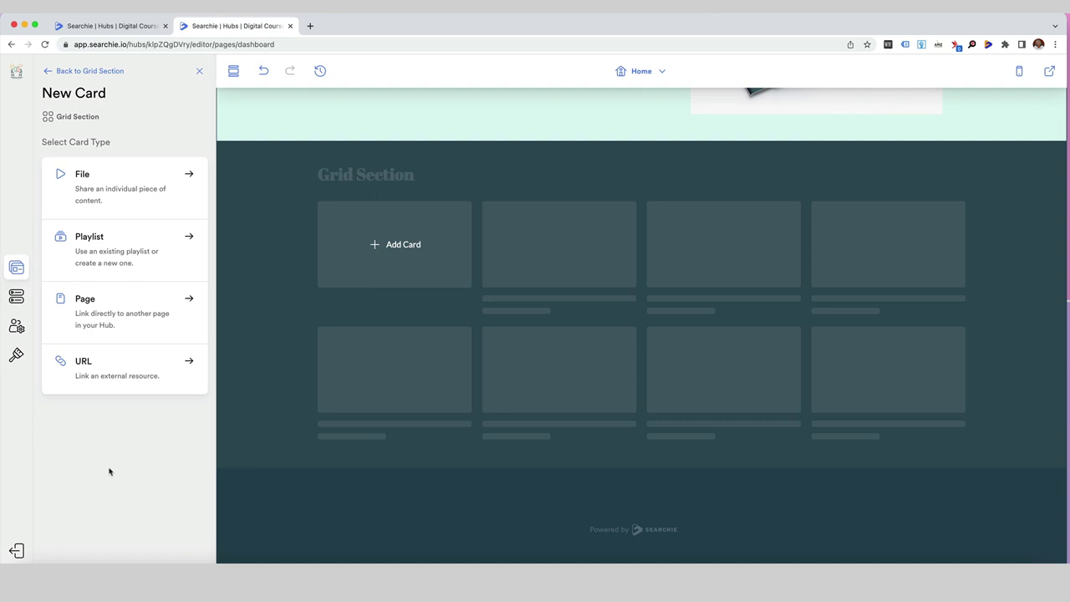
{"action": "left_click", "coordinate": [92, 366]}
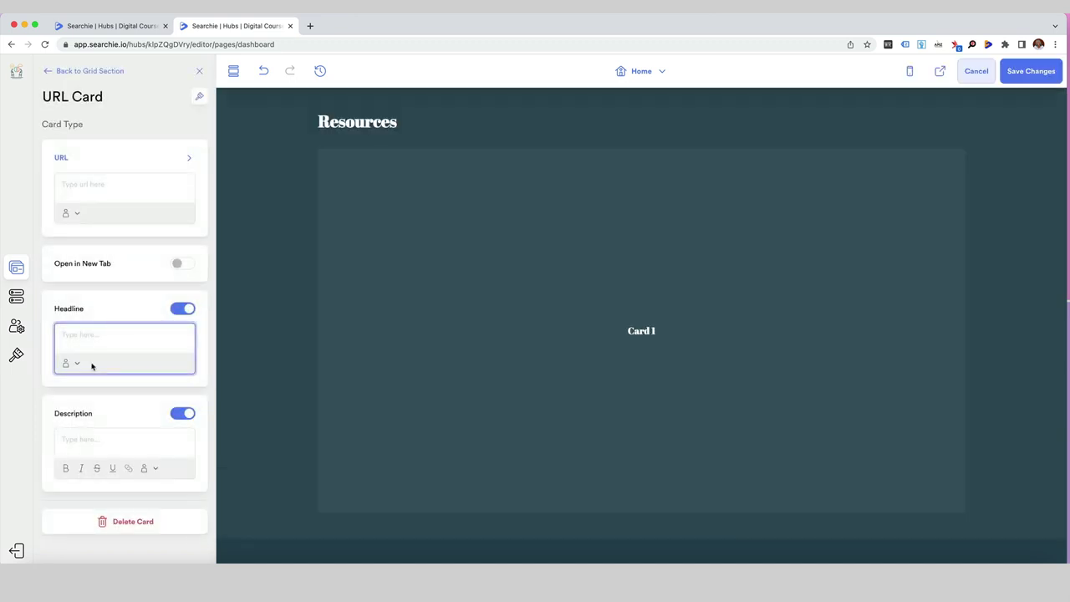
{"action": "scroll", "coordinate": [393, 205], "scroll_direction": "up", "scroll_amount": 2}
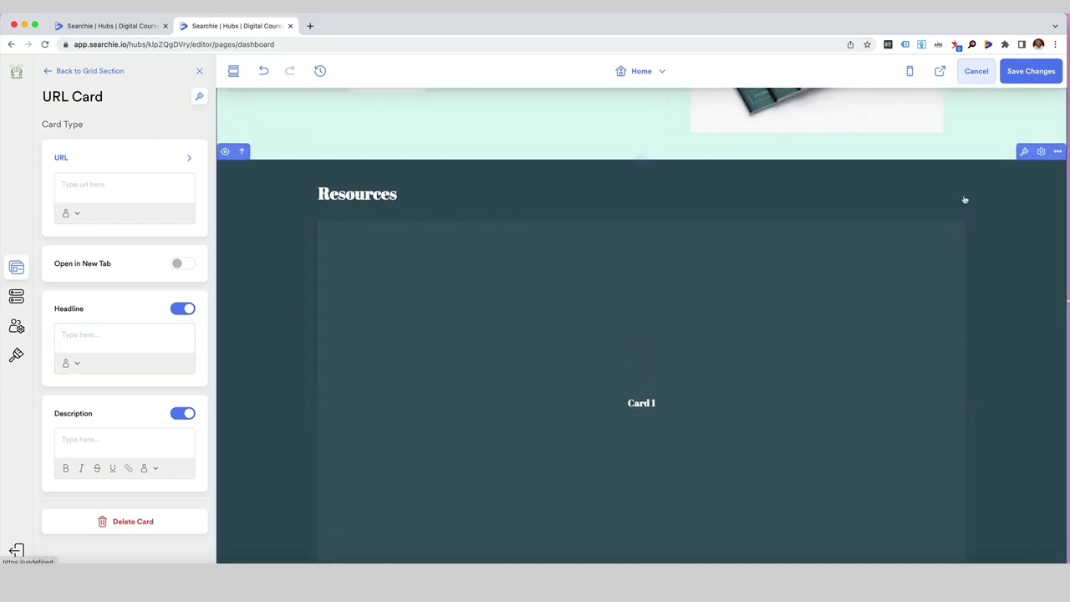
{"action": "scroll", "coordinate": [627, 393], "scroll_direction": "down", "scroll_amount": 2}
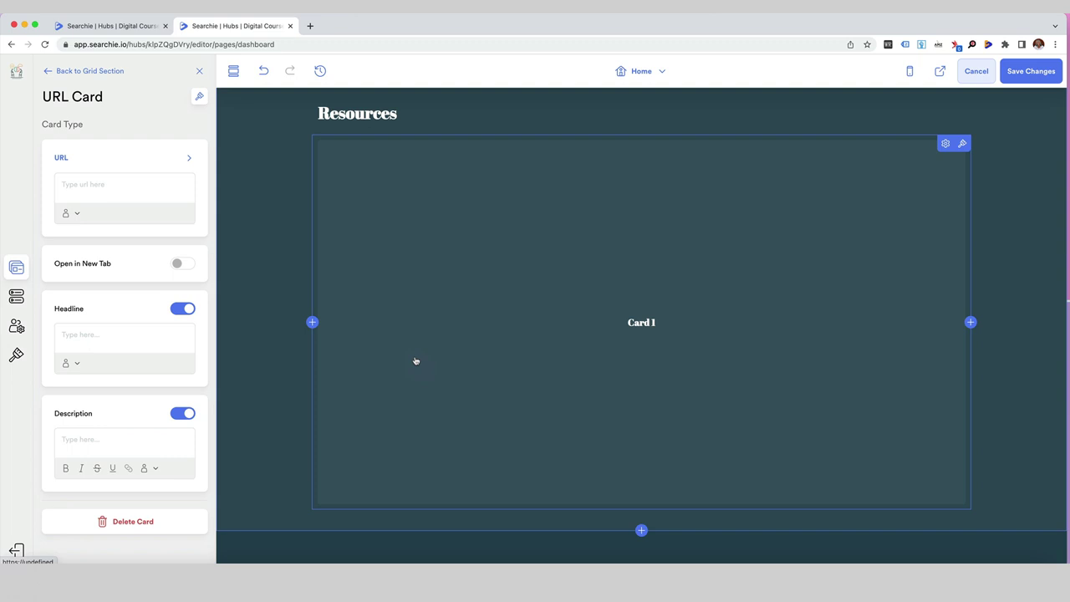
Head the card 'Support', save the page, and select the Support card.
{"action": "left_click", "coordinate": [81, 333]}
{"action": "left_click", "coordinate": [107, 26]}
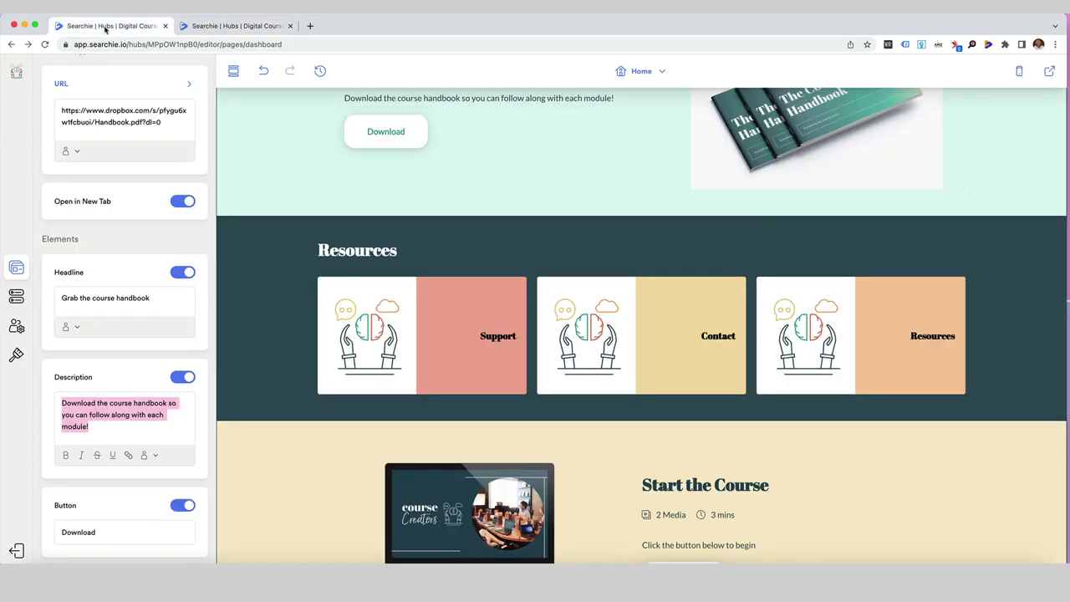
{"action": "left_click", "coordinate": [262, 28]}
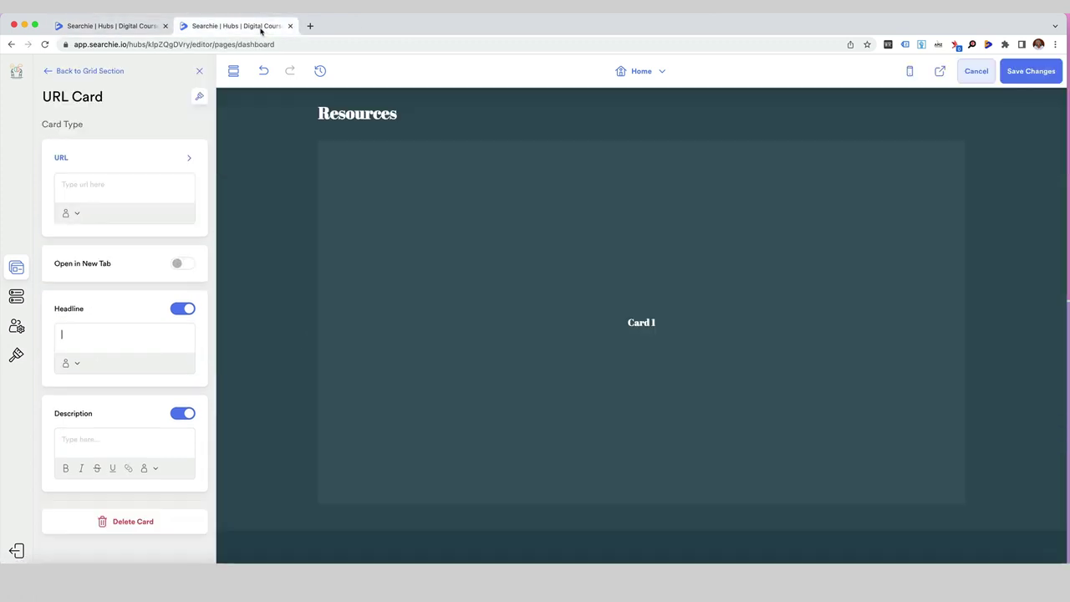
{"action": "left_click", "coordinate": [75, 334]}
{"action": "type", "text": "Support"}
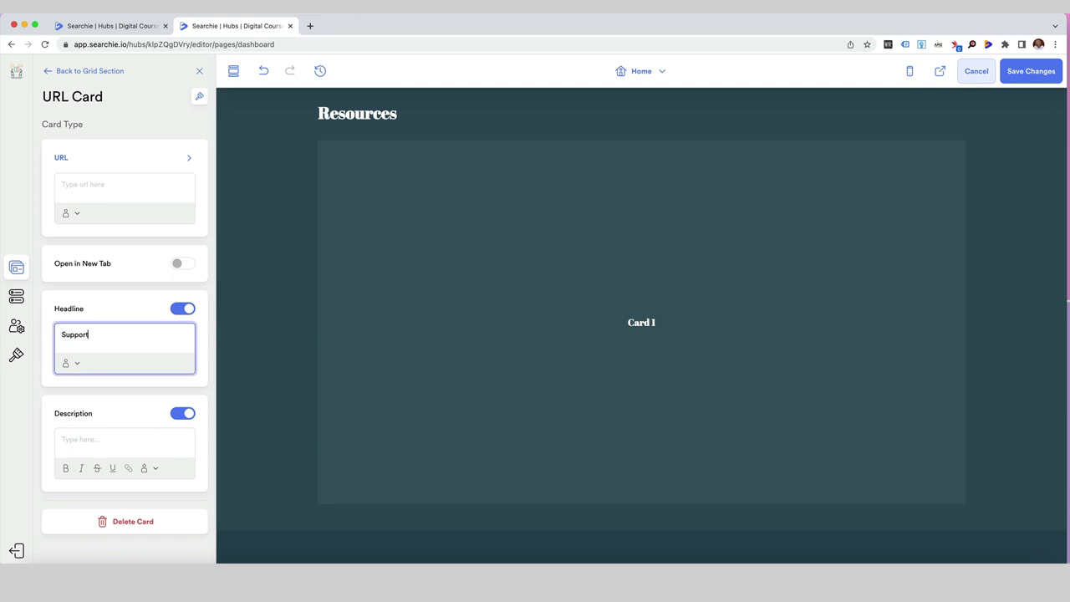
{"action": "left_click", "coordinate": [1034, 77]}
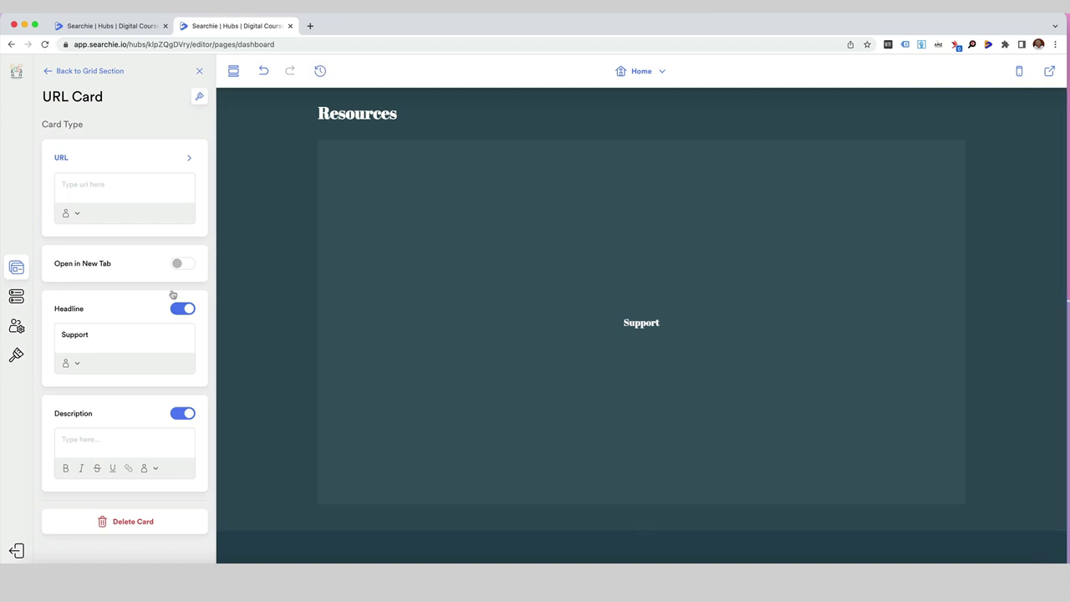
{"action": "left_click", "coordinate": [123, 178]}
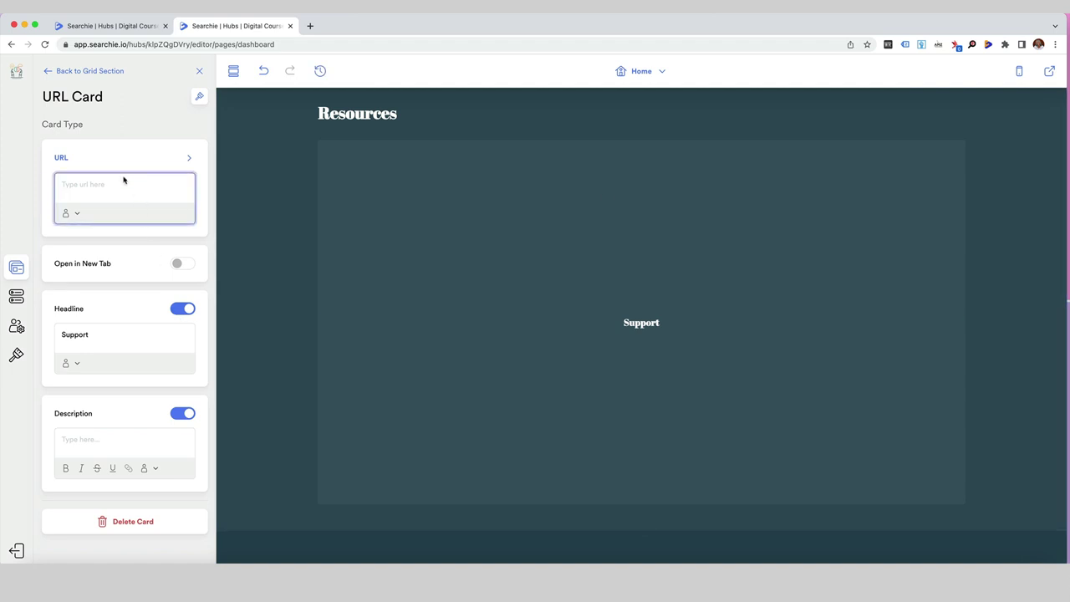
{"action": "left_click", "coordinate": [413, 253]}
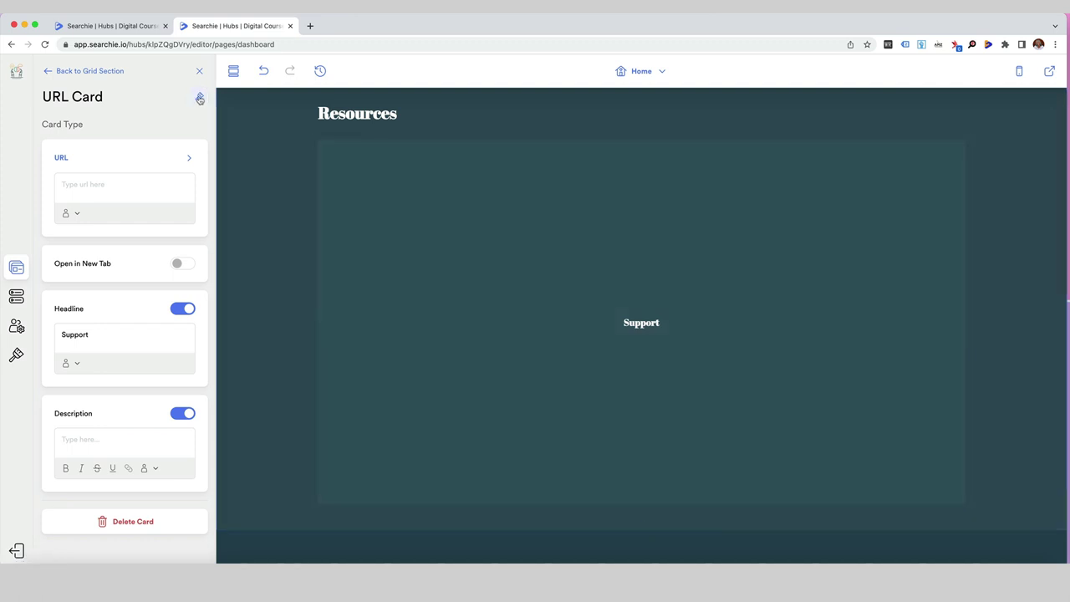
Set the Support card's background type to Image and start a Canva design for it.
{"action": "left_click", "coordinate": [200, 99]}
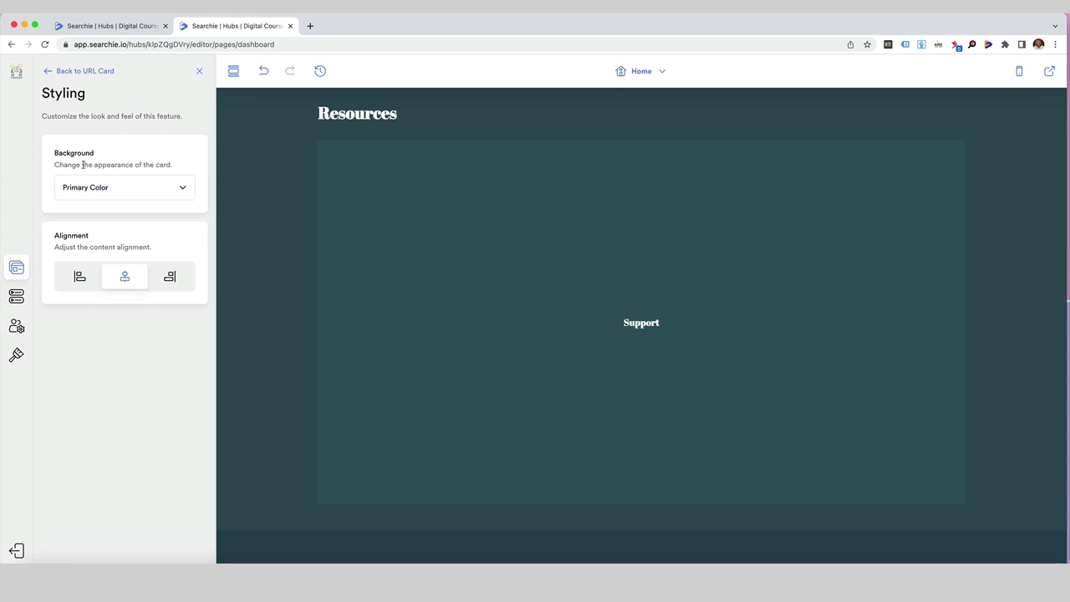
{"action": "left_click", "coordinate": [175, 191]}
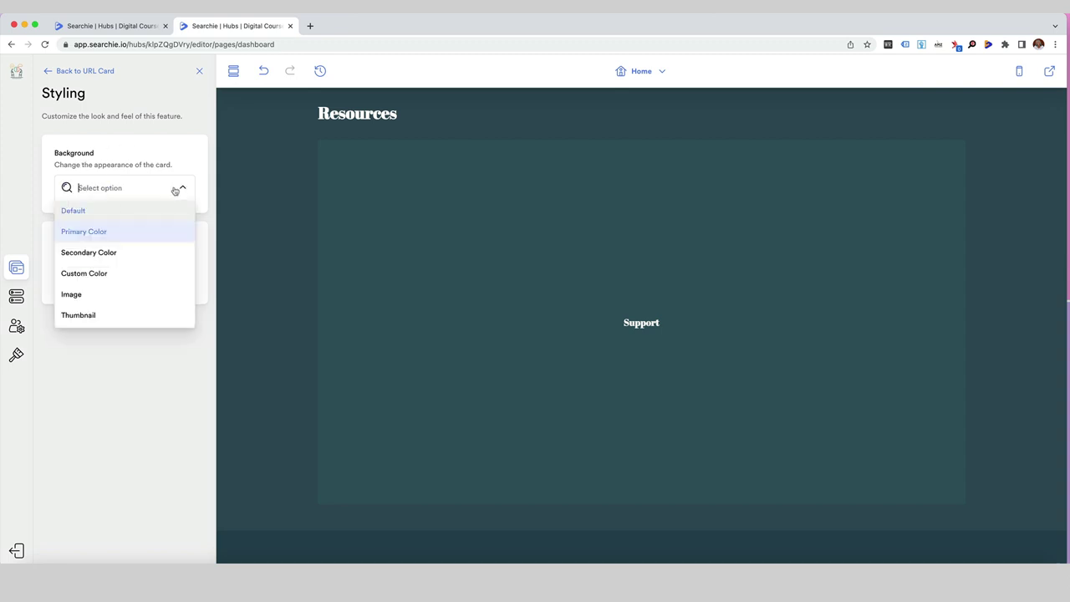
{"action": "left_click", "coordinate": [77, 296]}
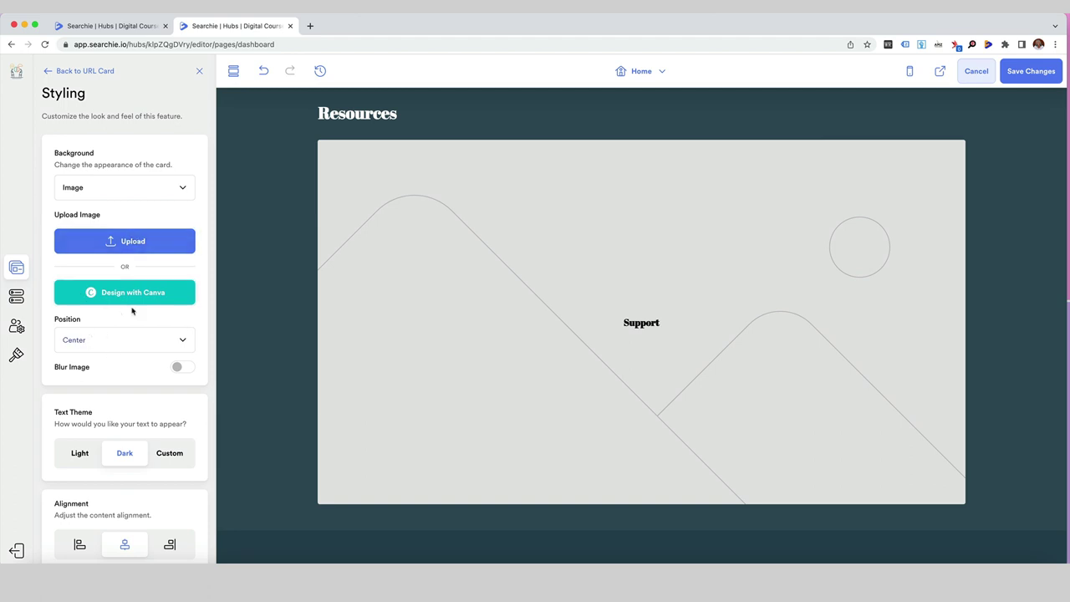
{"action": "left_click", "coordinate": [128, 295]}
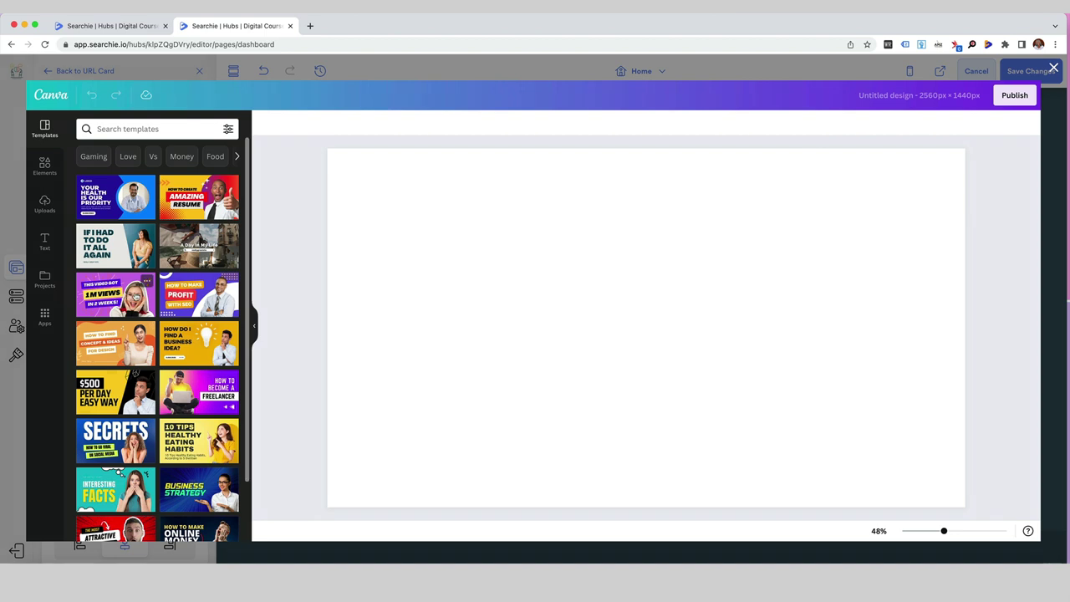
Apply the 'This Is Green' template from Canva's Templates panel to the blank design.
{"action": "scroll", "coordinate": [158, 352], "scroll_direction": "down", "scroll_amount": 3}
{"action": "scroll", "coordinate": [157, 357], "scroll_direction": "down", "scroll_amount": 4}
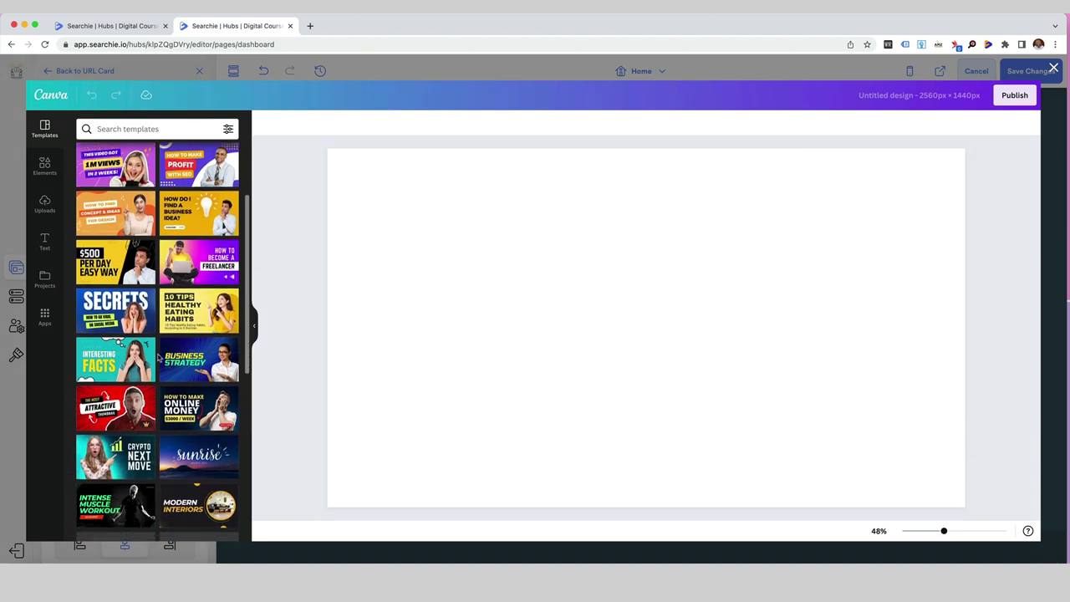
{"action": "scroll", "coordinate": [144, 431], "scroll_direction": "down", "scroll_amount": 2}
{"action": "scroll", "coordinate": [144, 431], "scroll_direction": "down", "scroll_amount": 5}
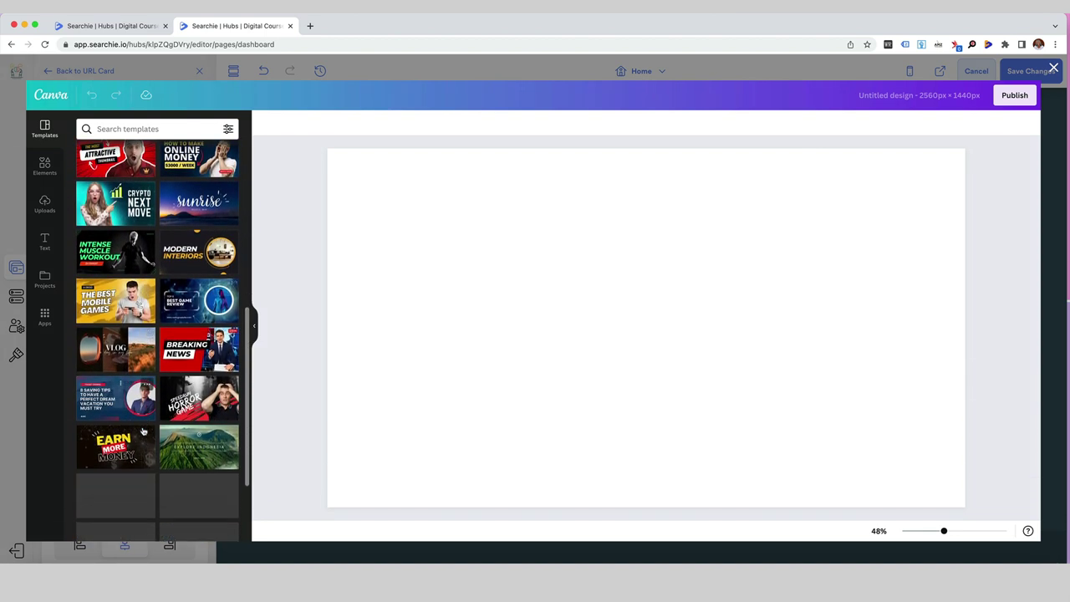
{"action": "scroll", "coordinate": [144, 431], "scroll_direction": "down", "scroll_amount": 5}
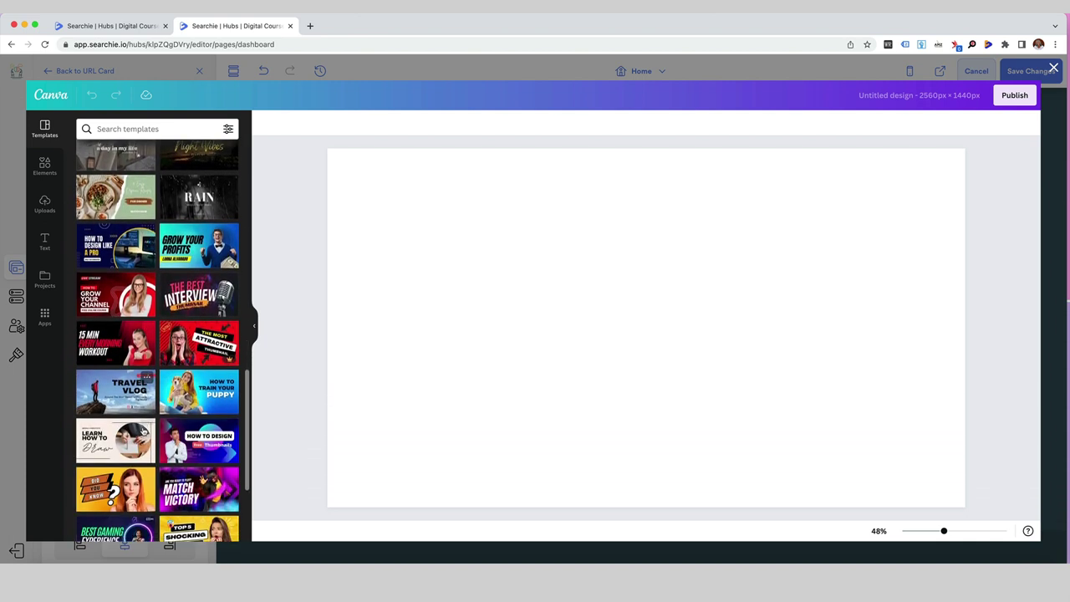
{"action": "scroll", "coordinate": [144, 431], "scroll_direction": "down", "scroll_amount": 4}
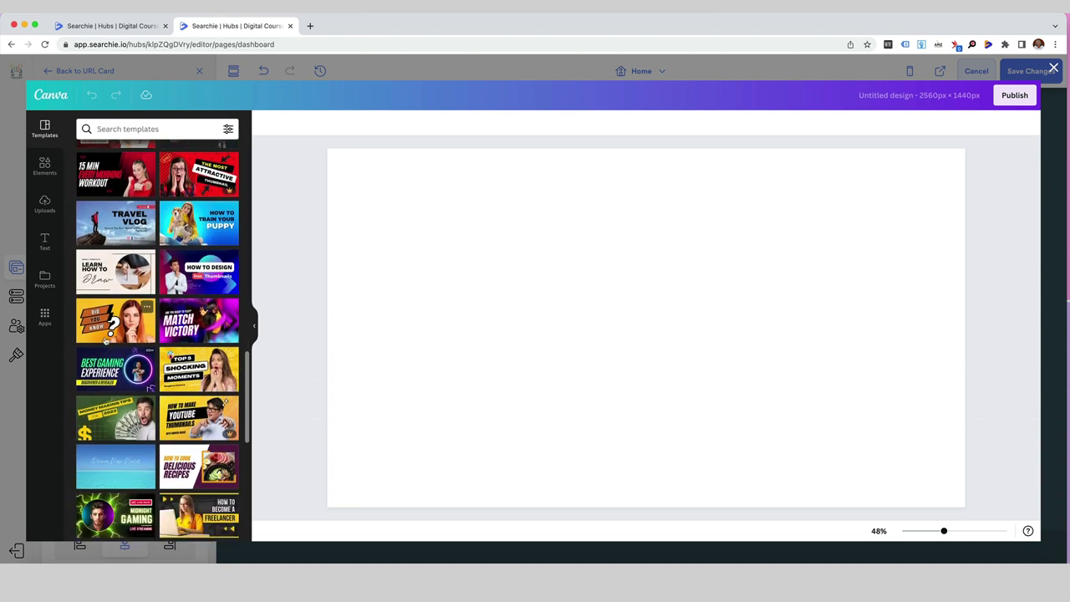
{"action": "scroll", "coordinate": [107, 344], "scroll_direction": "down", "scroll_amount": 5}
{"action": "scroll", "coordinate": [107, 344], "scroll_direction": "down", "scroll_amount": 5}
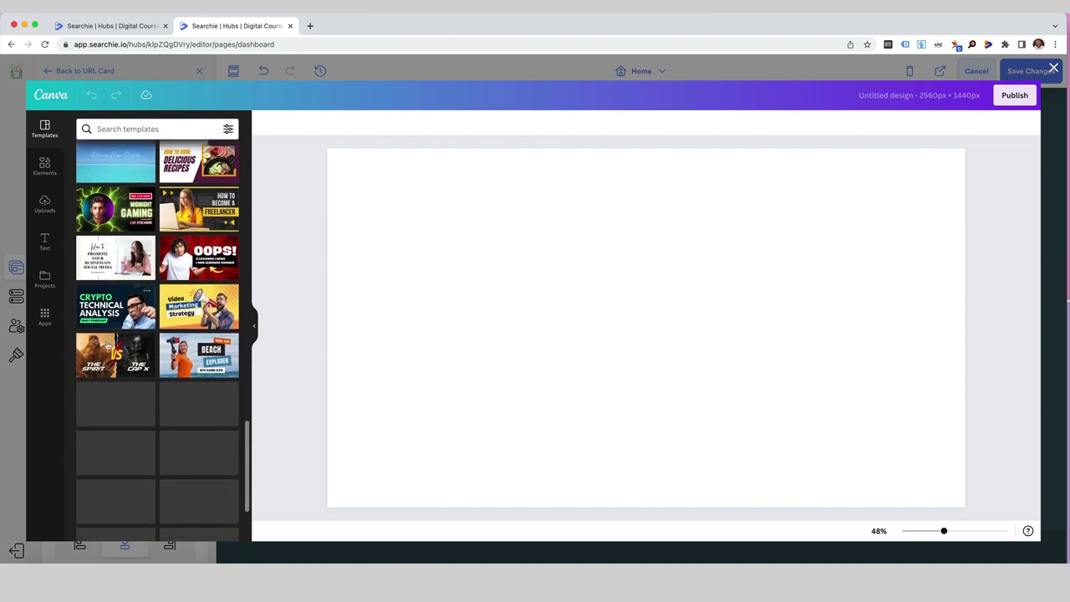
{"action": "scroll", "coordinate": [107, 345], "scroll_direction": "down", "scroll_amount": 3}
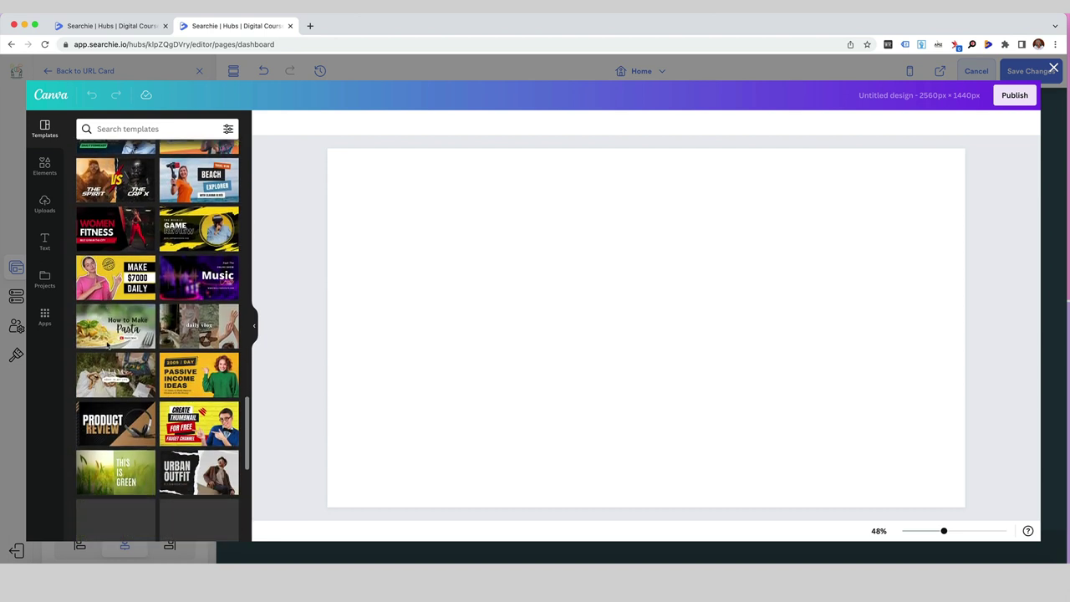
{"action": "left_click", "coordinate": [100, 404]}
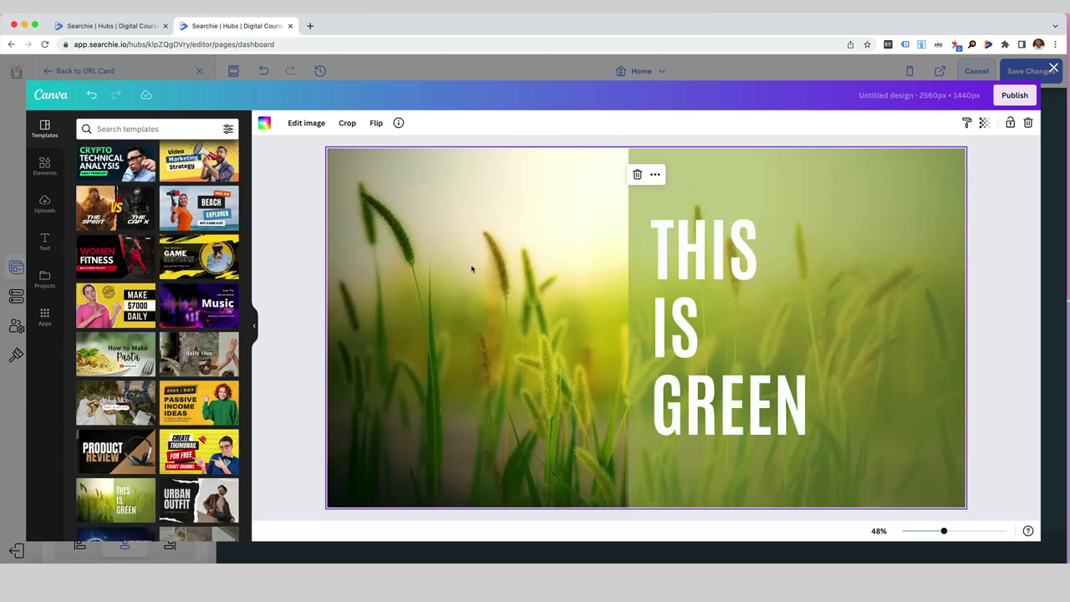
Delete the grass background photo from the Canva design.
{"action": "left_click", "coordinate": [130, 27]}
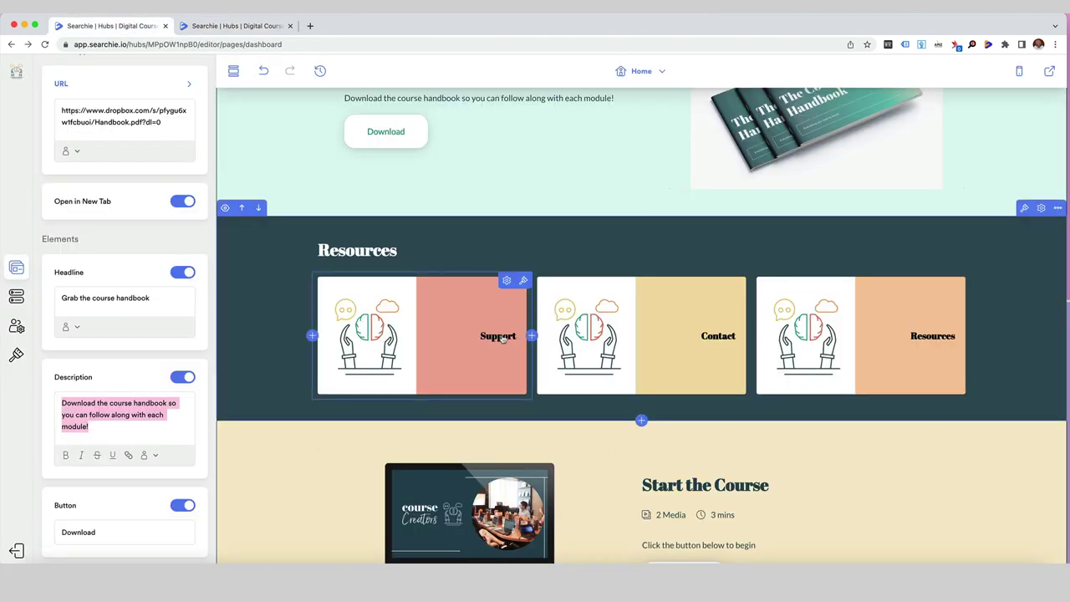
{"action": "left_click", "coordinate": [238, 26]}
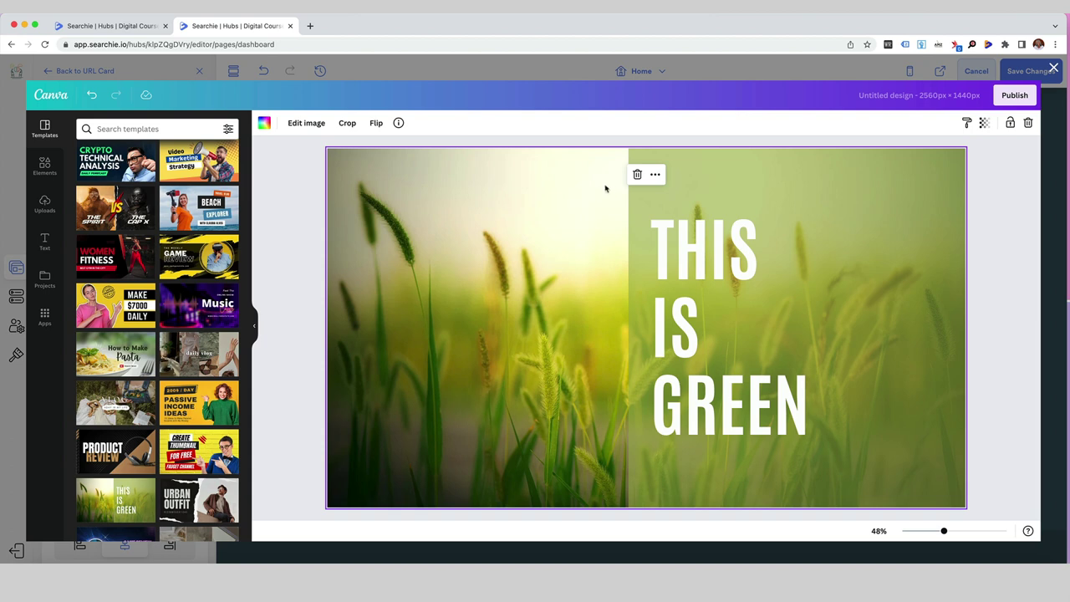
{"action": "left_click", "coordinate": [636, 175]}
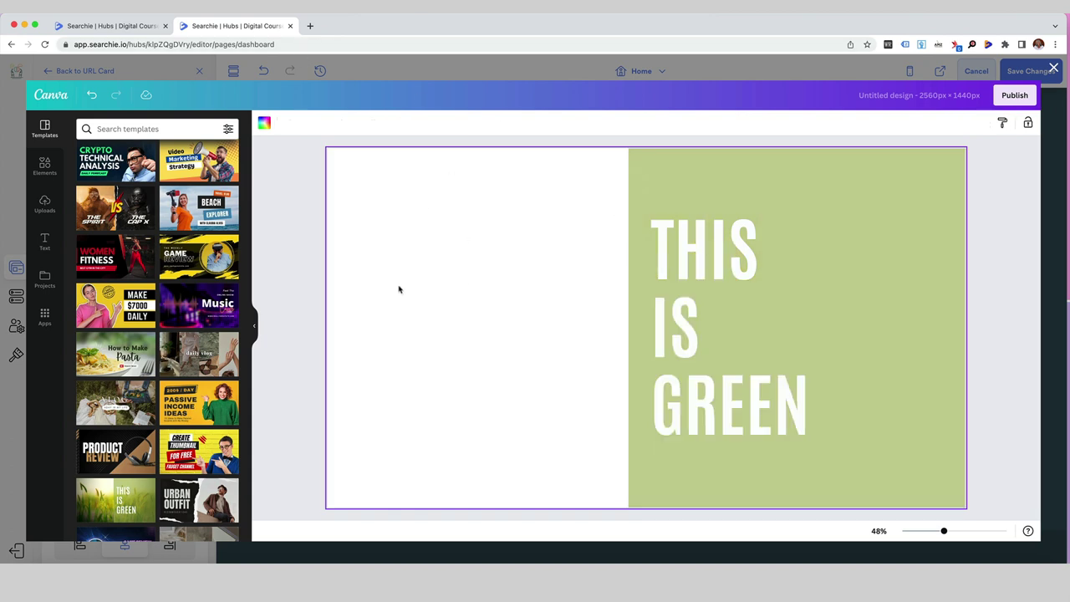
Add Course_Creators_video_logo.png to the design and place it on the white left half.
{"action": "left_click", "coordinate": [1000, 530]}
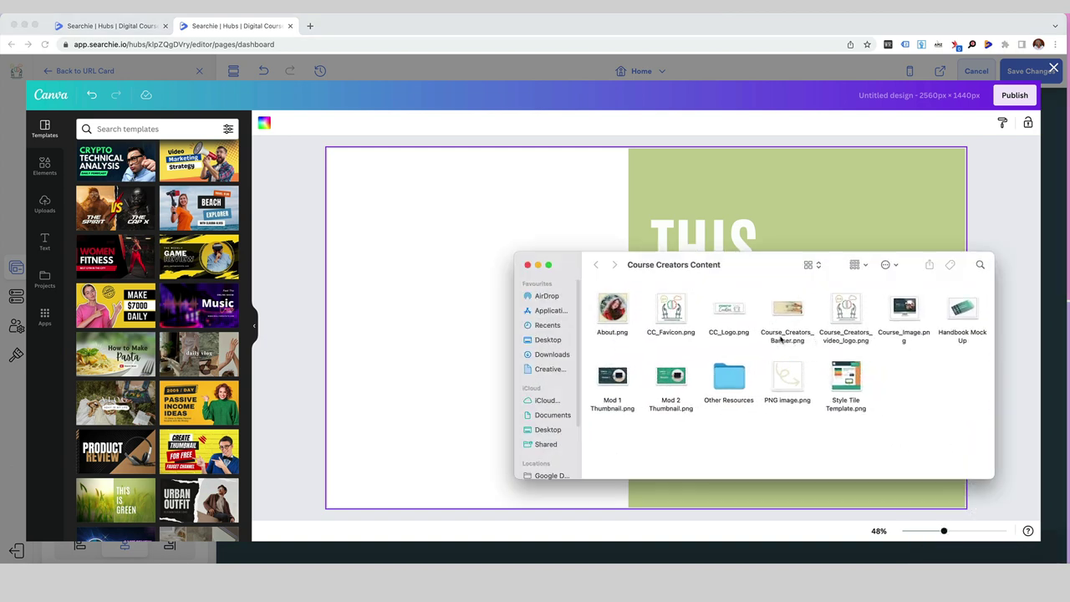
{"action": "left_click_drag", "start_coordinate": [848, 312], "coordinate": [426, 310]}
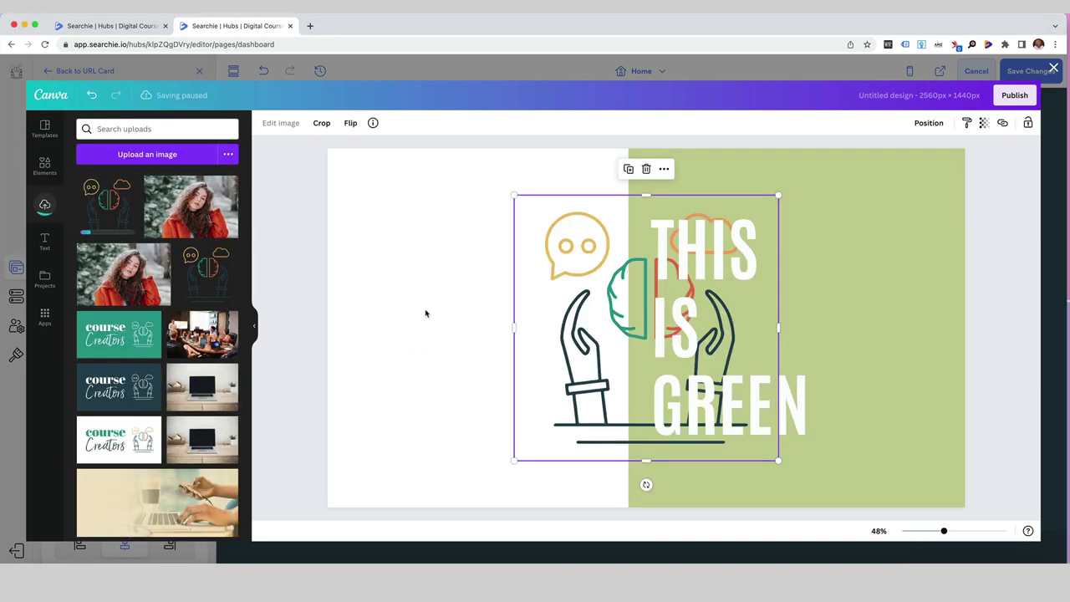
{"action": "left_click_drag", "start_coordinate": [580, 251], "coordinate": [411, 255]}
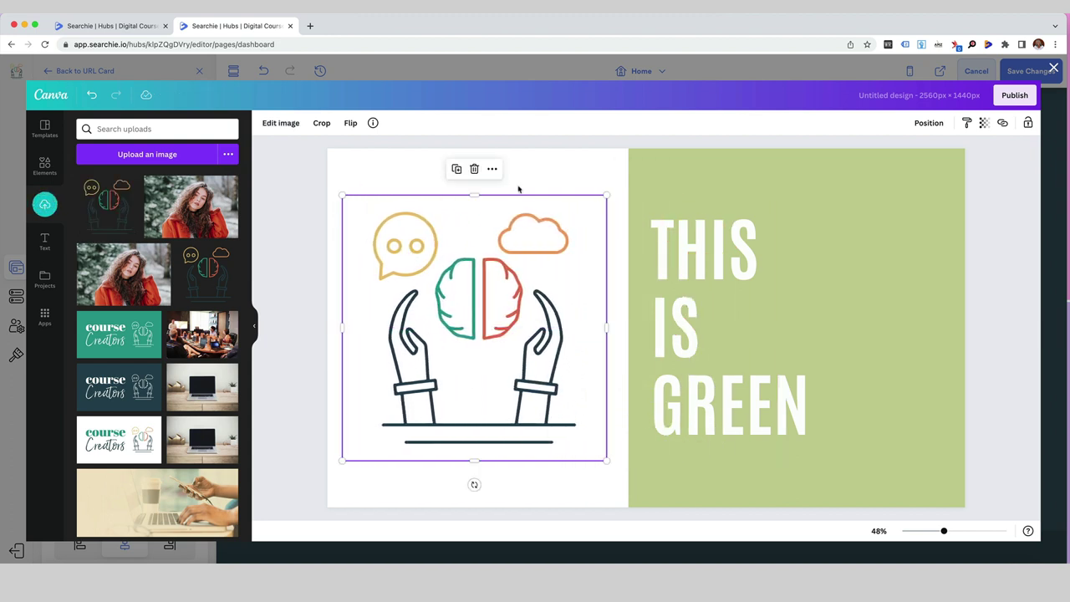
{"action": "left_click", "coordinate": [579, 173]}
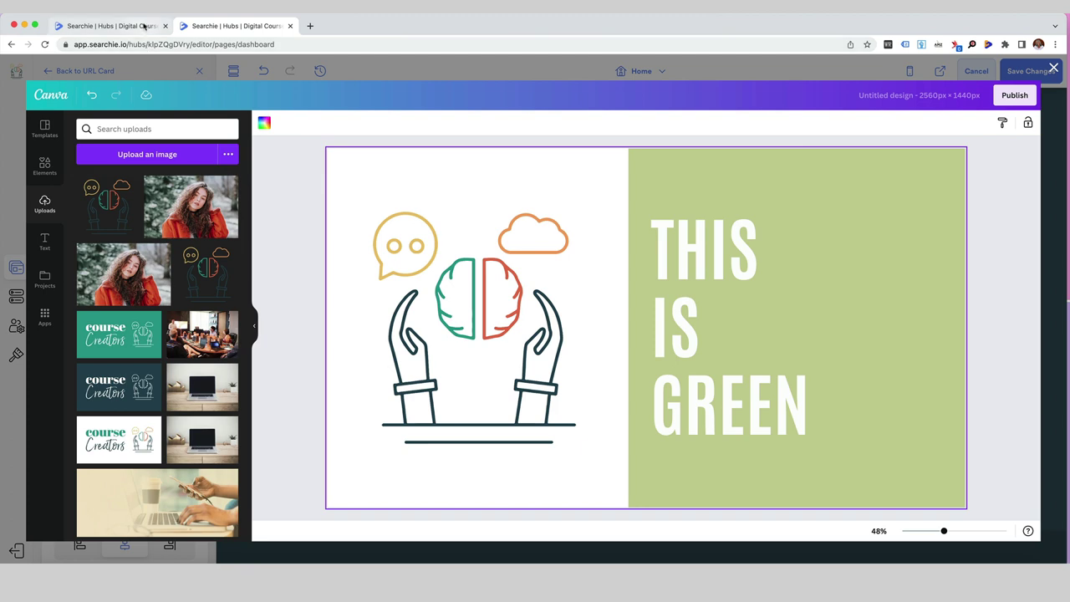
Delete the THIS IS GREEN text from the design.
{"action": "left_click", "coordinate": [144, 27]}
{"action": "left_click", "coordinate": [251, 27]}
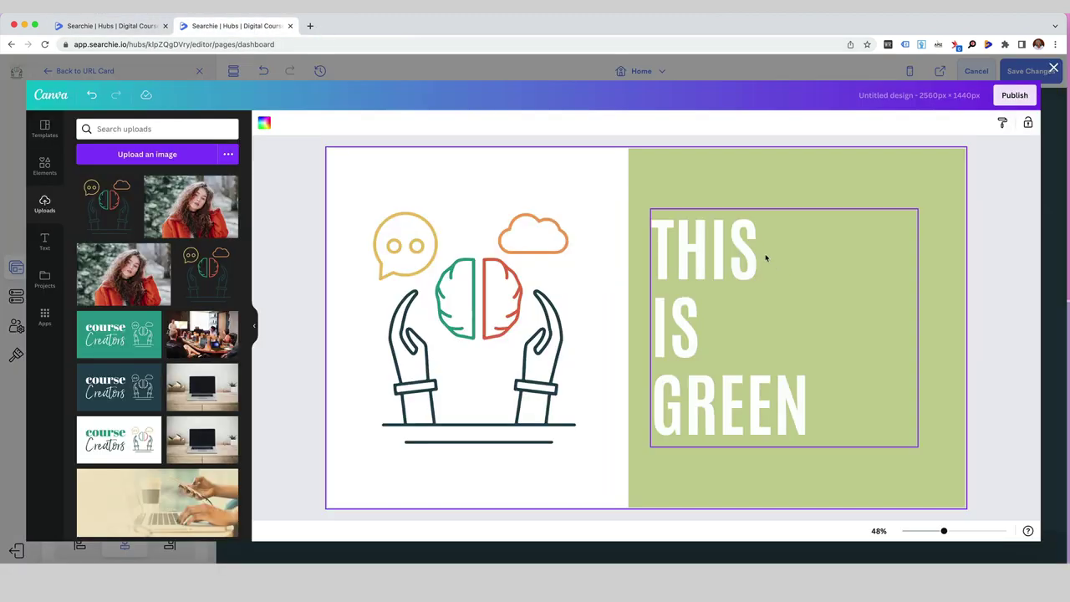
{"action": "left_click", "coordinate": [741, 255]}
{"action": "key", "text": "Delete"}
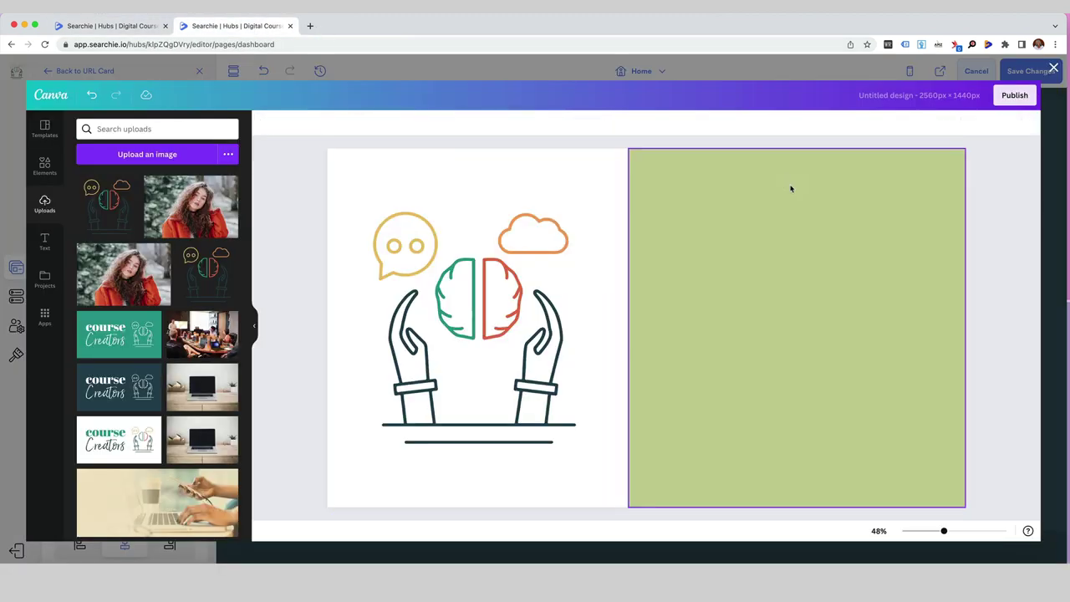
{"action": "left_click", "coordinate": [719, 191]}
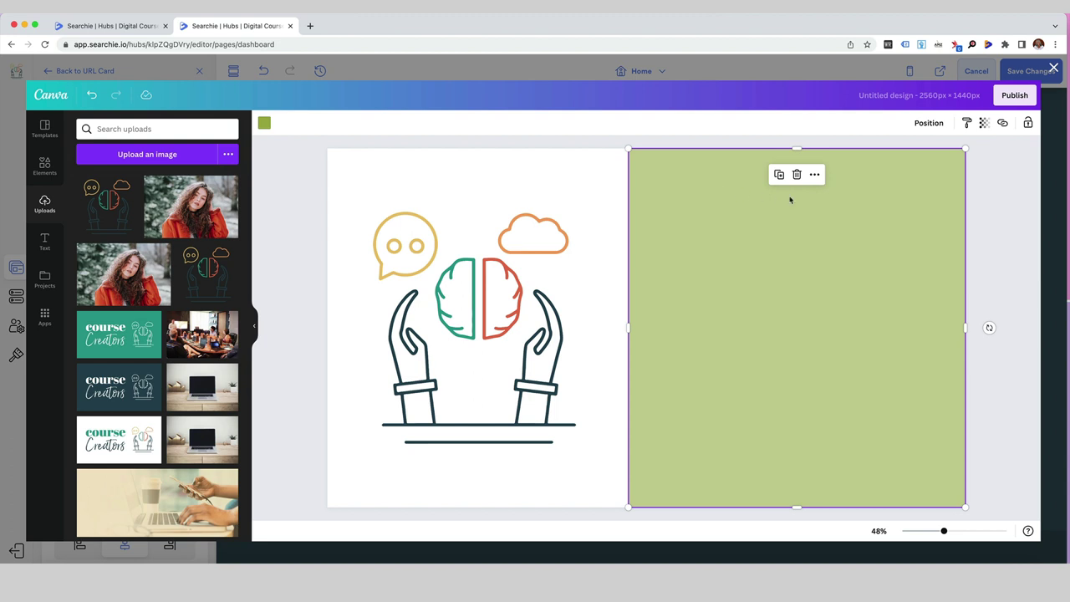
Recolour the right rectangle salmon red #e56e50 and publish the design to the Support card.
{"action": "left_click", "coordinate": [264, 124]}
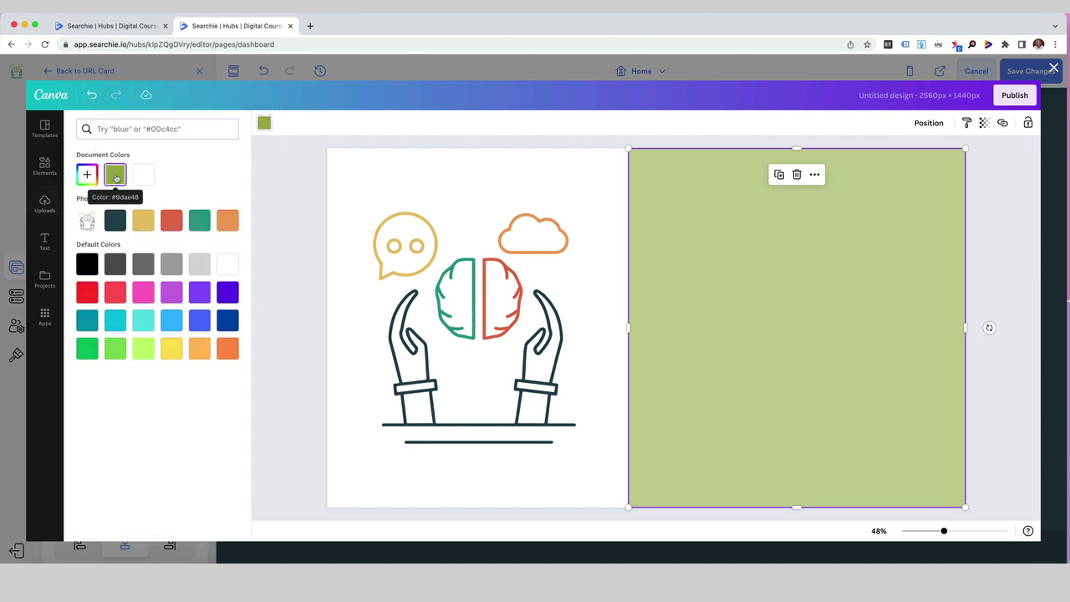
{"action": "left_click", "coordinate": [127, 131]}
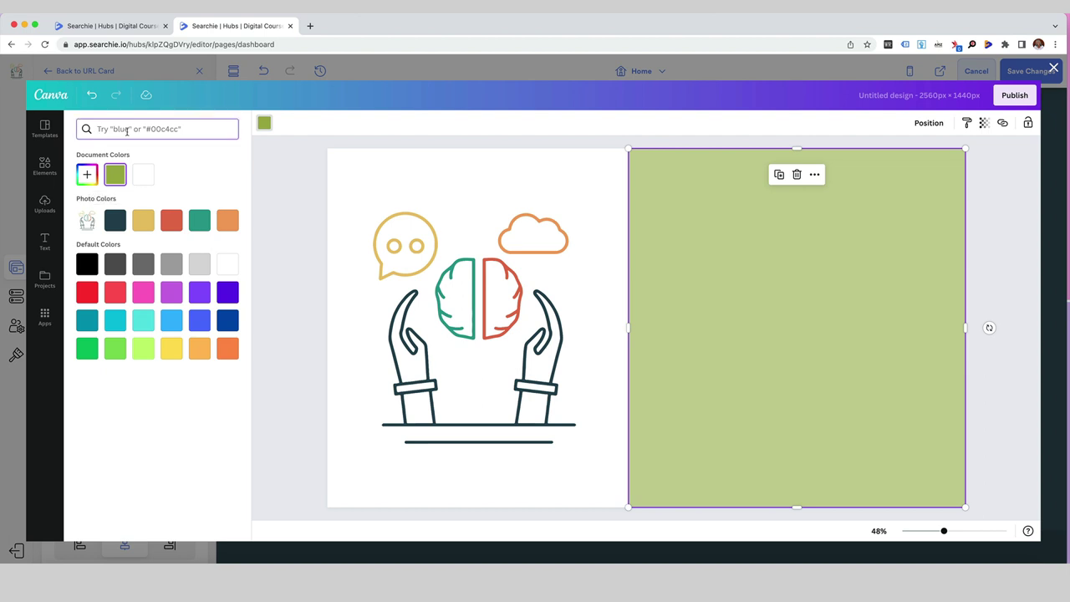
{"action": "left_click", "coordinate": [109, 26]}
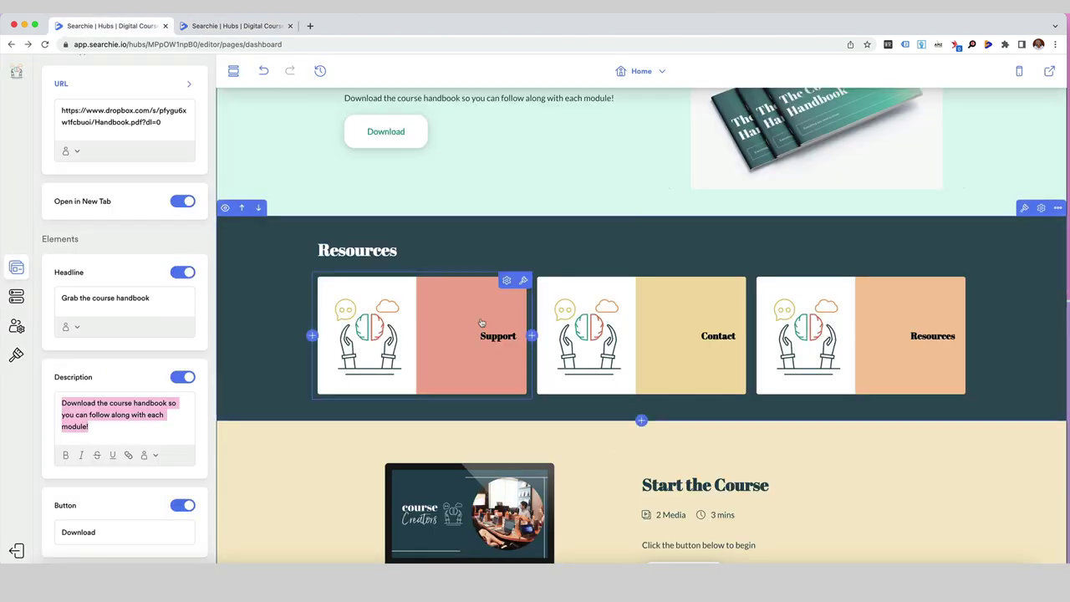
{"action": "left_click", "coordinate": [247, 26]}
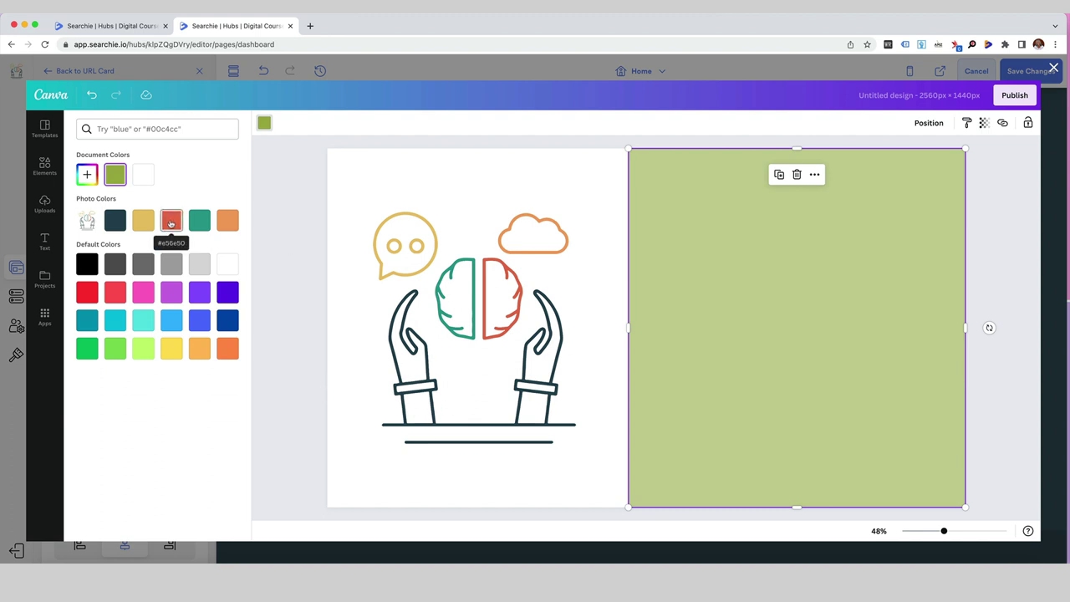
{"action": "left_click", "coordinate": [171, 221]}
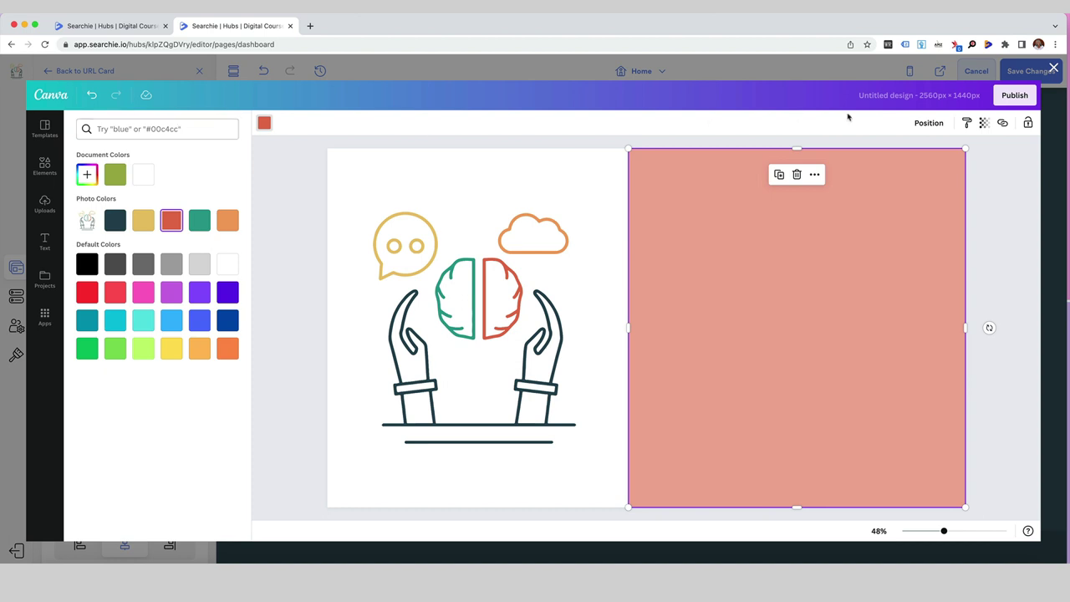
{"action": "left_click", "coordinate": [1016, 96]}
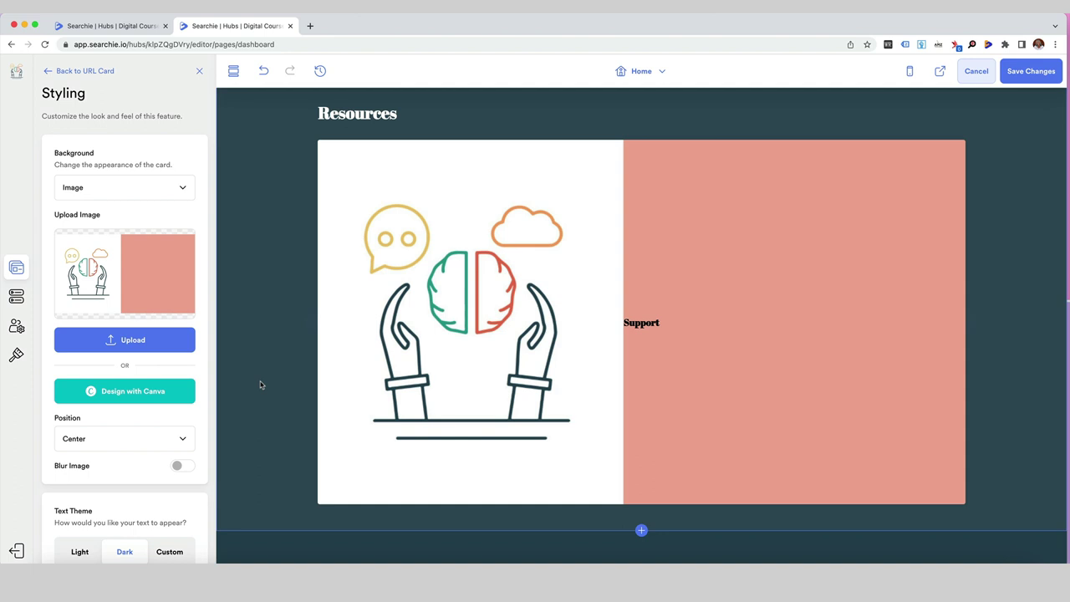
Save the card changes and go back to the Resources grid section settings.
{"action": "scroll", "coordinate": [167, 393], "scroll_direction": "down", "scroll_amount": 3}
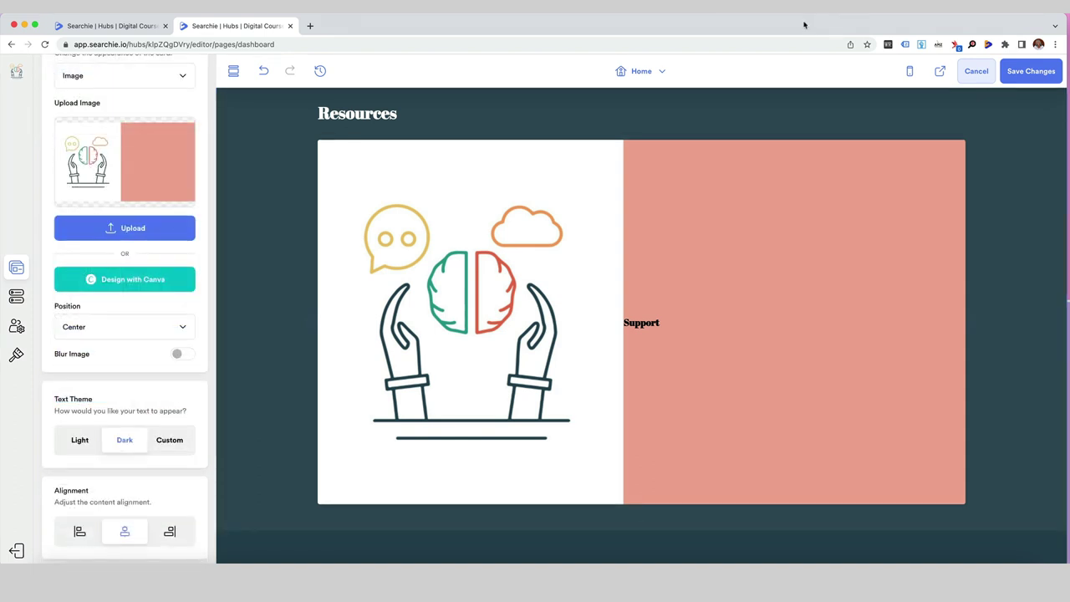
{"action": "left_click", "coordinate": [1031, 73]}
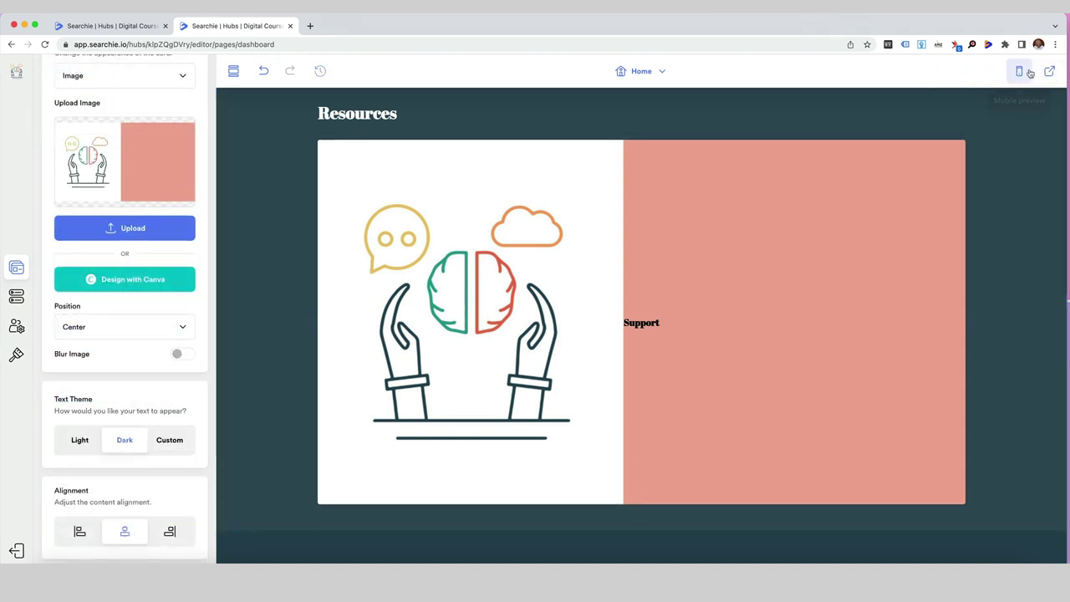
{"action": "scroll", "coordinate": [134, 134], "scroll_direction": "up", "scroll_amount": 3}
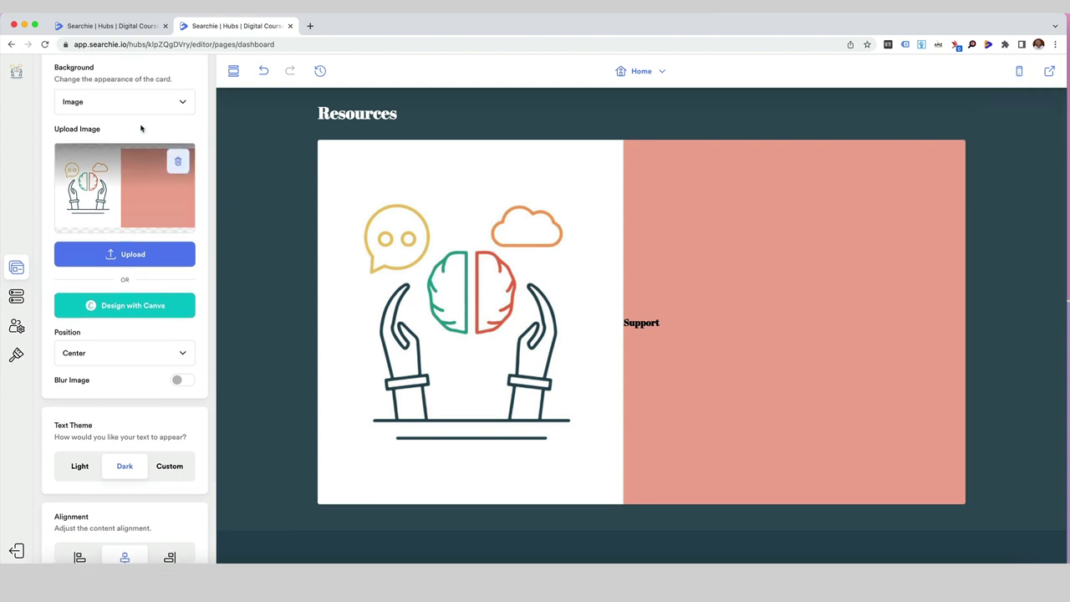
{"action": "left_click", "coordinate": [75, 73]}
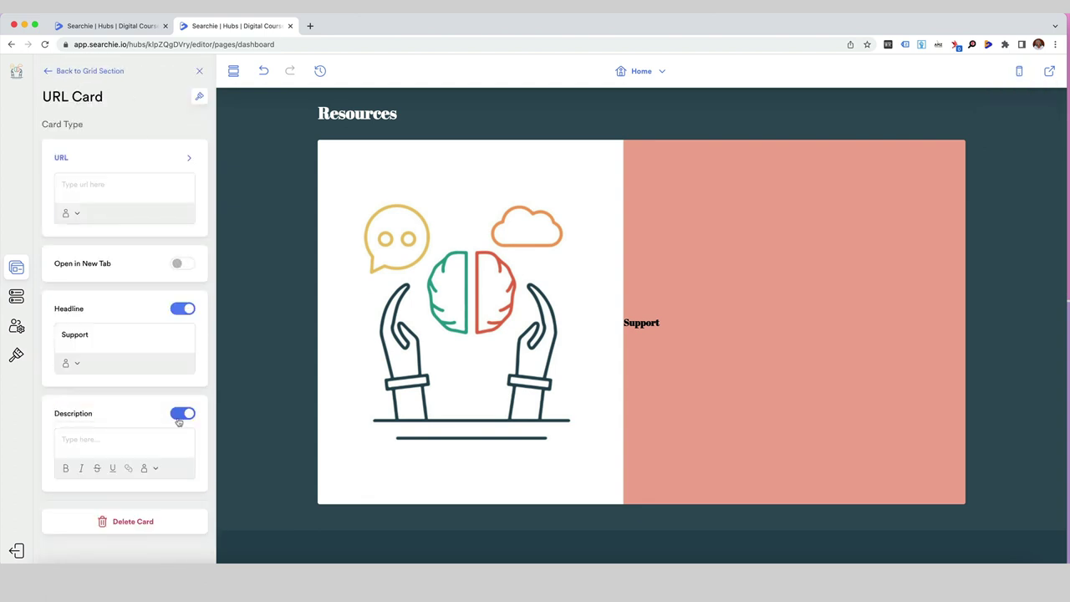
{"action": "left_click", "coordinate": [89, 72]}
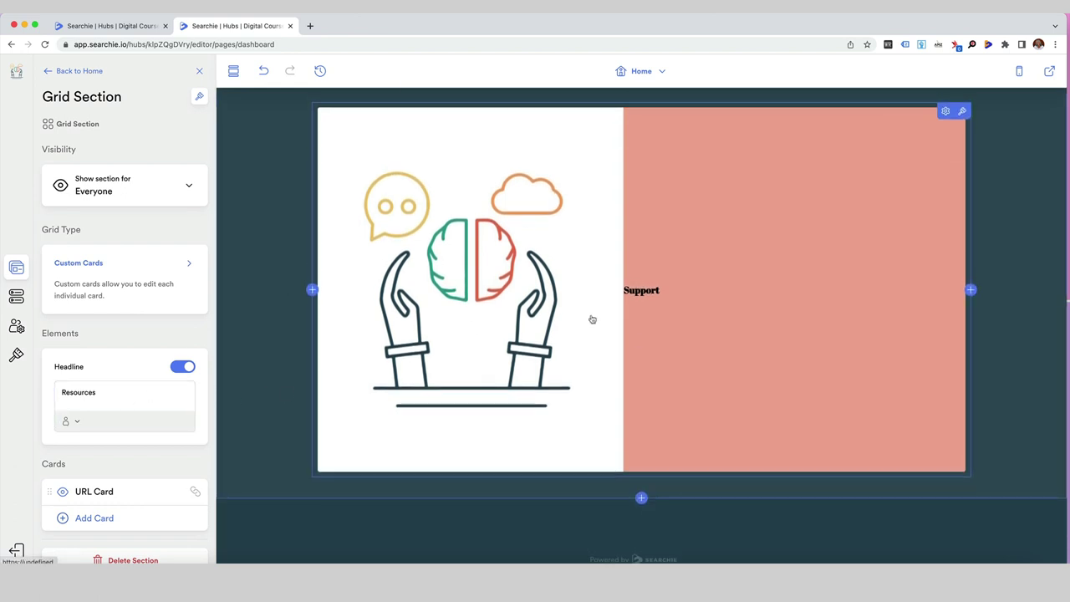
{"action": "mouse_move", "coordinate": [191, 496]}
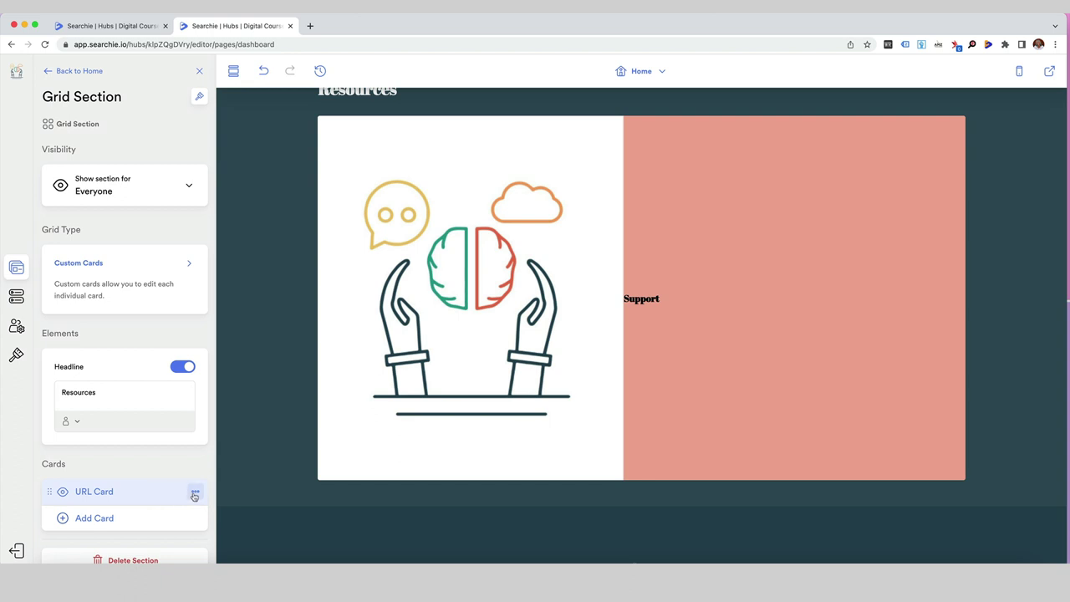
{"action": "scroll", "coordinate": [195, 495], "scroll_direction": "down", "scroll_amount": 1}
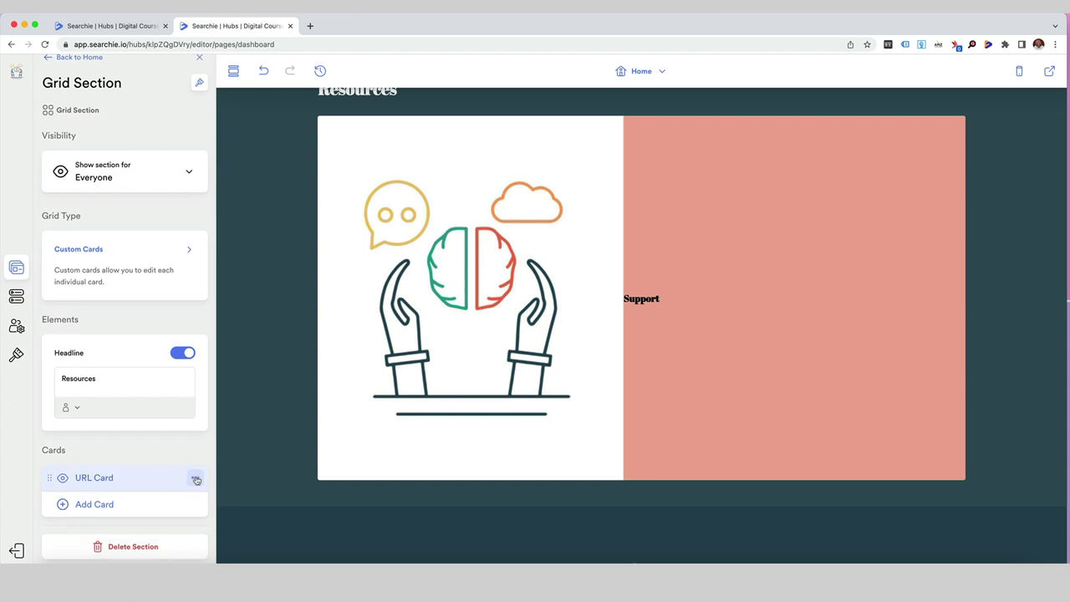
Duplicate the URL card as a new card named Contact.
{"action": "left_click", "coordinate": [196, 480]}
{"action": "left_click", "coordinate": [219, 424]}
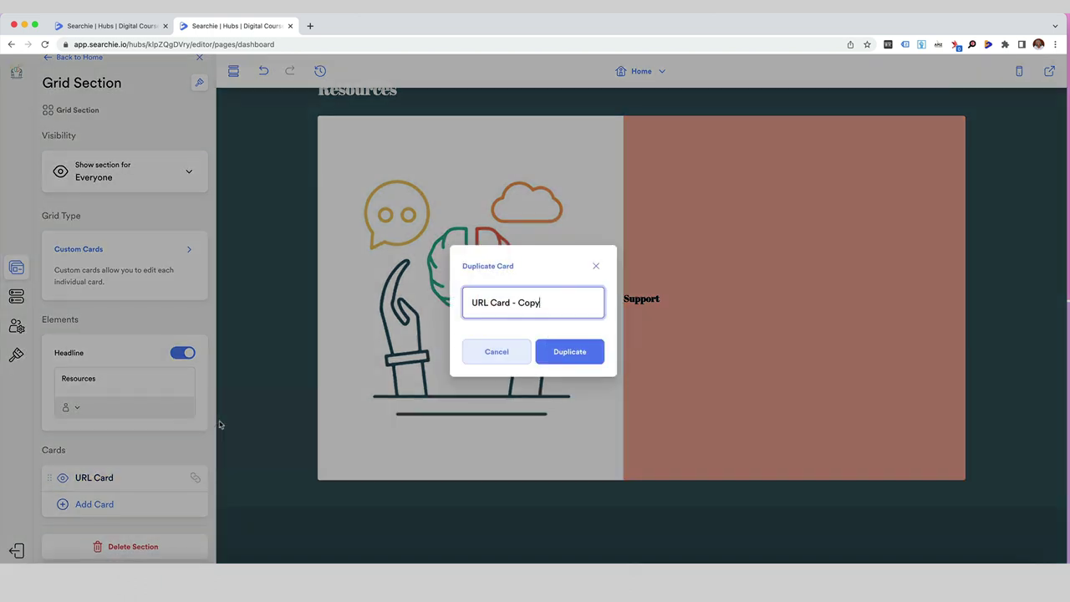
{"action": "left_click_drag", "start_coordinate": [546, 302], "coordinate": [451, 306]}
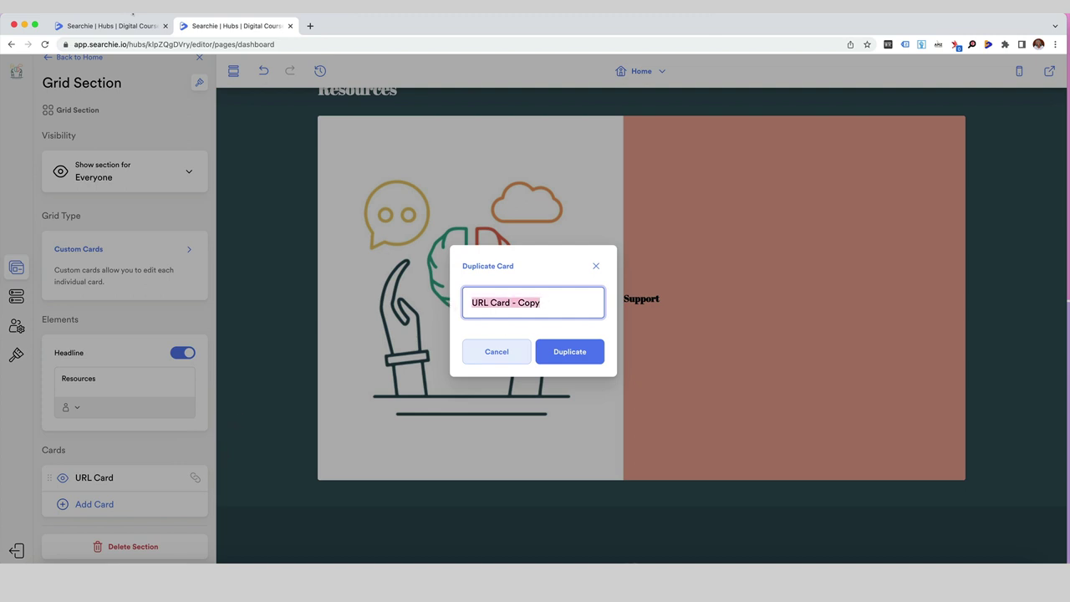
{"action": "left_click", "coordinate": [125, 26]}
{"action": "left_click", "coordinate": [247, 27]}
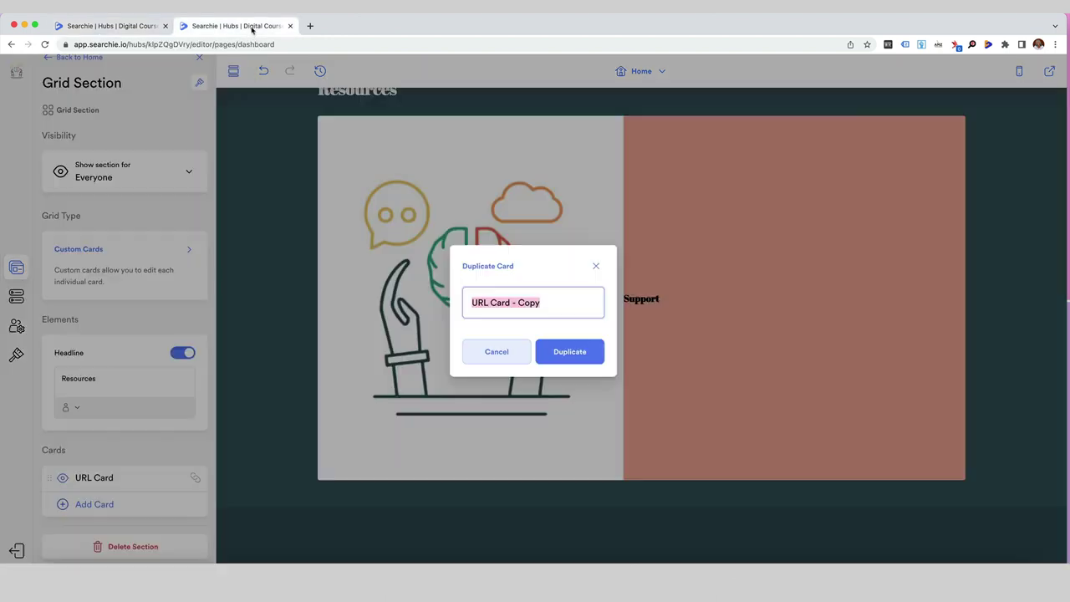
{"action": "type", "text": "Contact"}
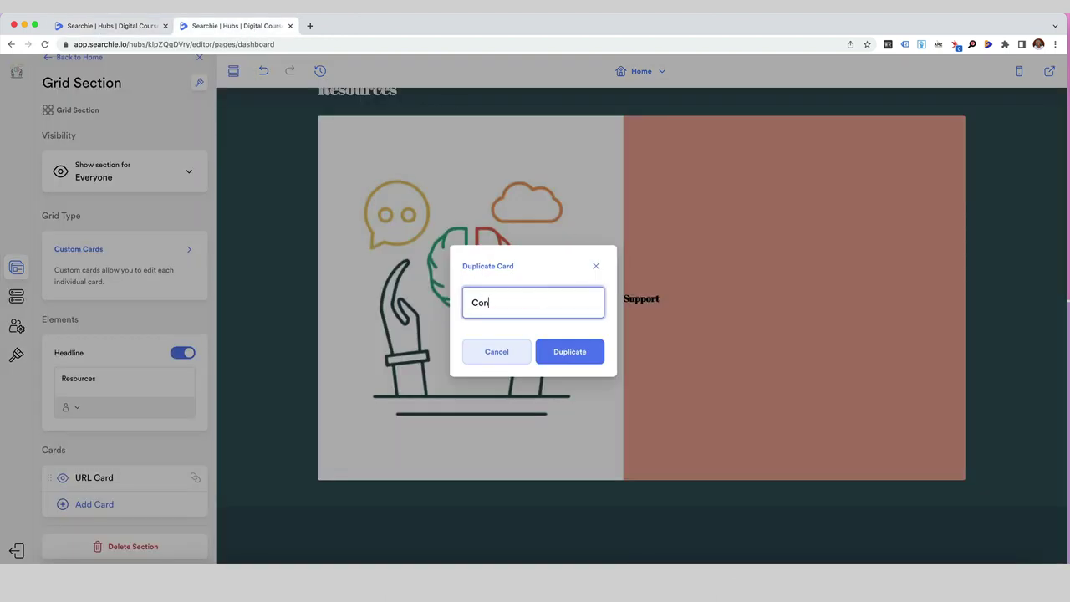
{"action": "left_click", "coordinate": [577, 351]}
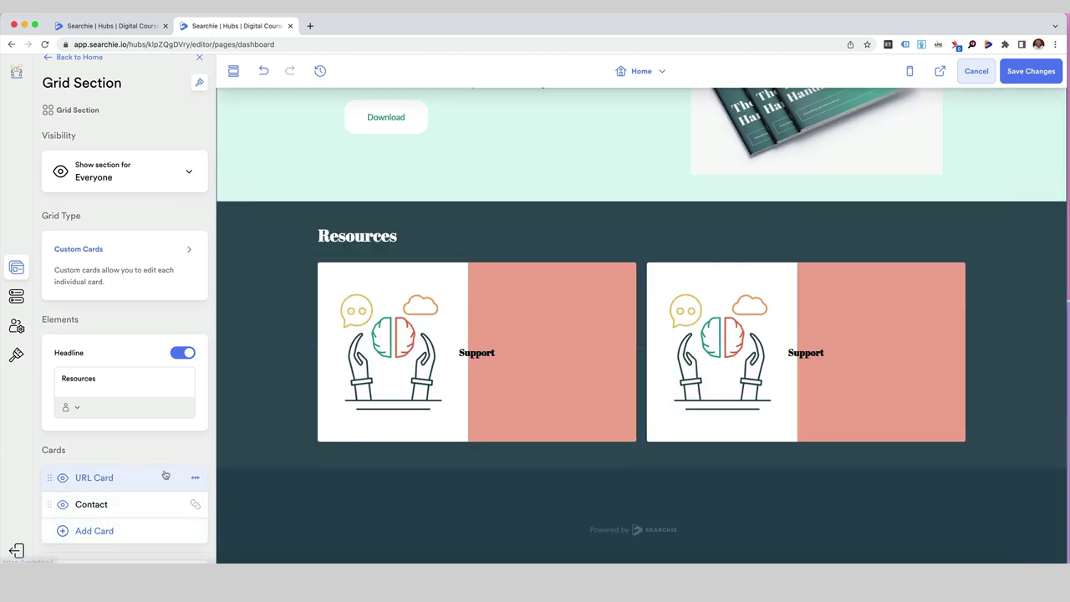
Rename the original card to Support.
{"action": "left_click", "coordinate": [195, 478]}
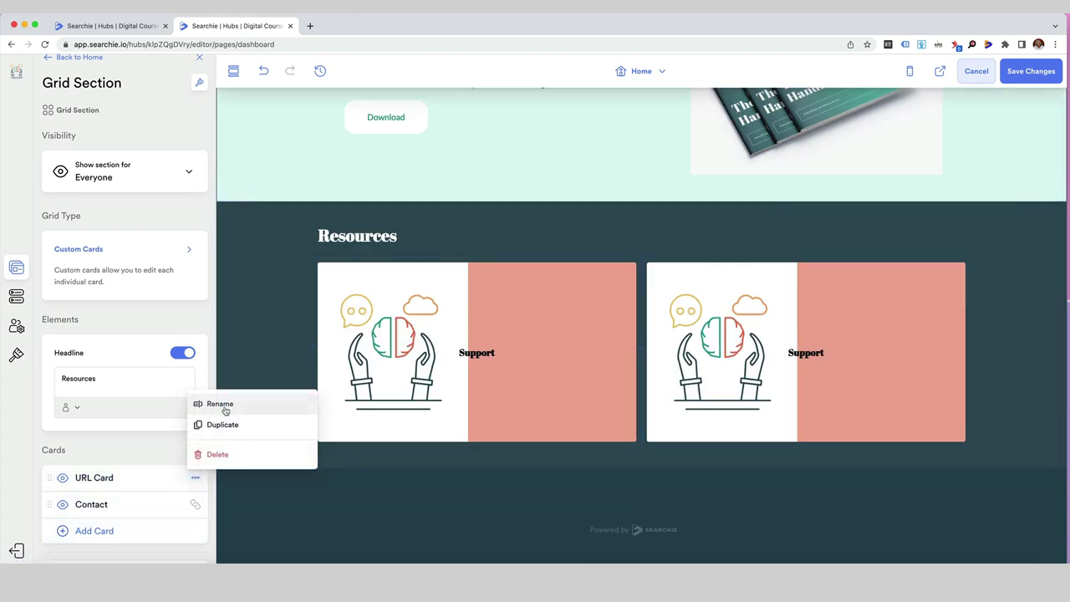
{"action": "left_click", "coordinate": [220, 405]}
{"action": "left_click_drag", "start_coordinate": [512, 307], "coordinate": [460, 308]}
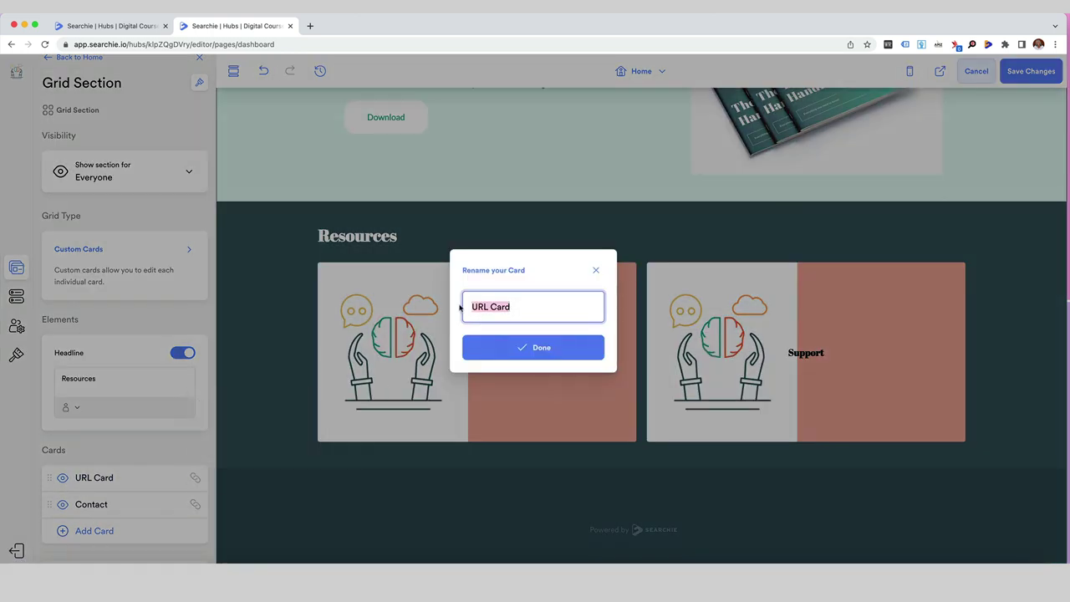
{"action": "type", "text": "Support"}
{"action": "left_click", "coordinate": [540, 351]}
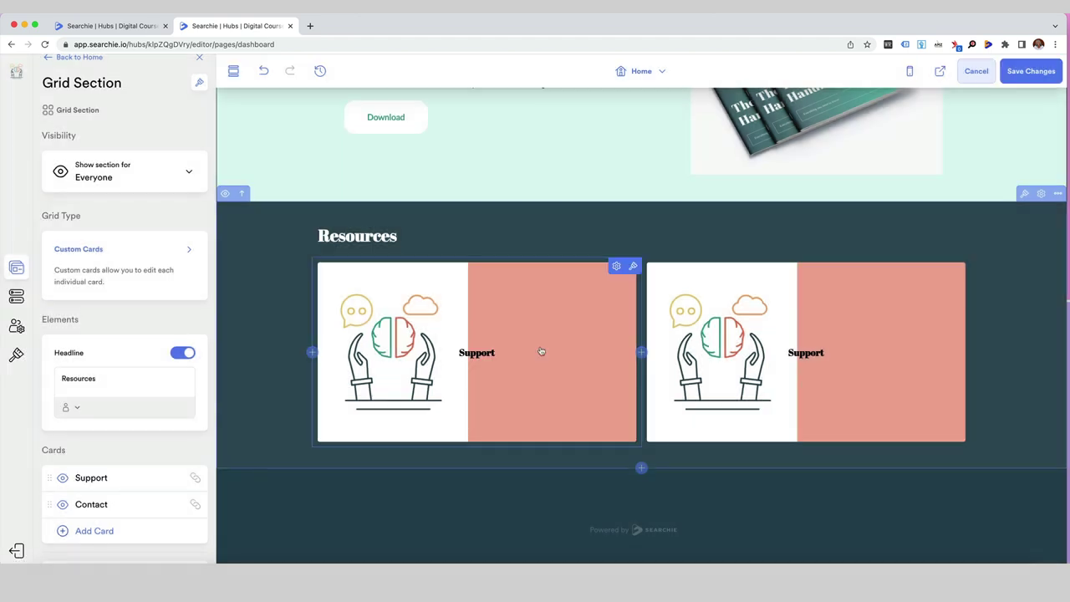
Duplicate the Contact card as a third card named Resources.
{"action": "right_click", "coordinate": [193, 508]}
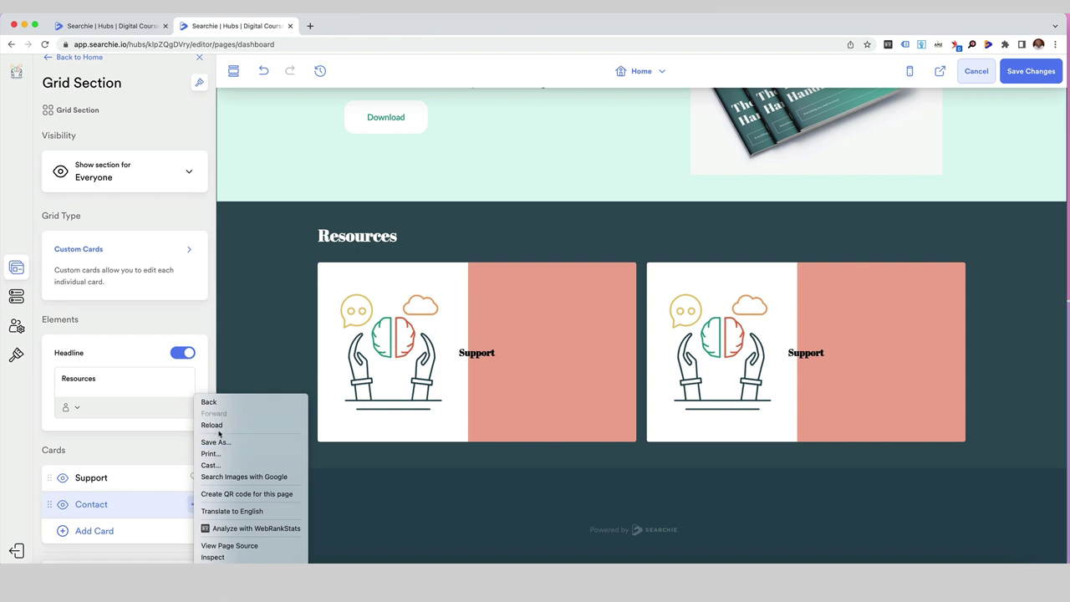
{"action": "left_click", "coordinate": [193, 507]}
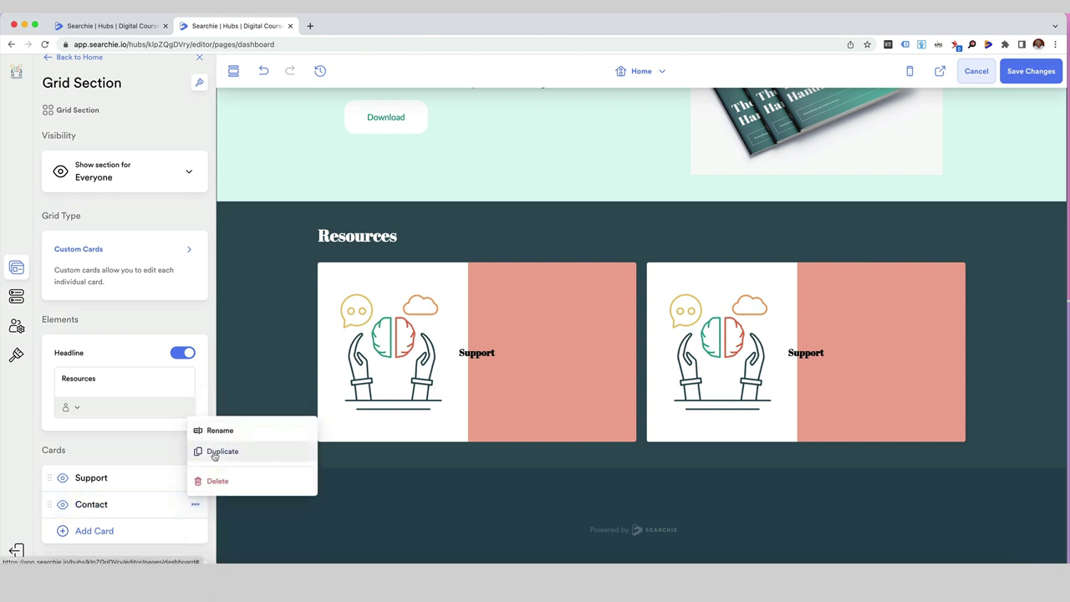
{"action": "left_click", "coordinate": [220, 452]}
{"action": "key", "text": "super+a"}
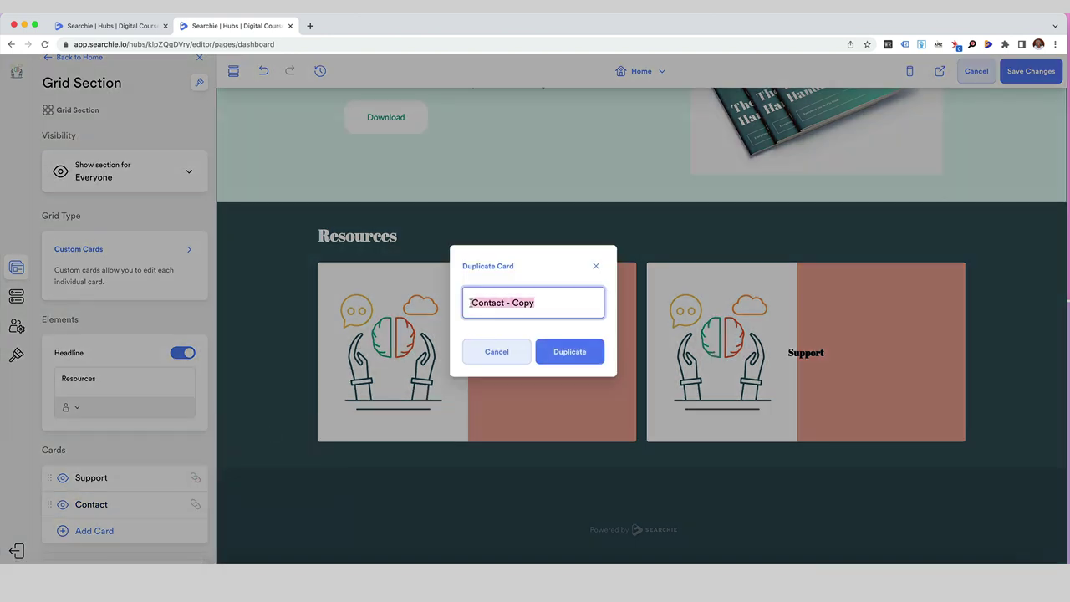
{"action": "type", "text": "Resources"}
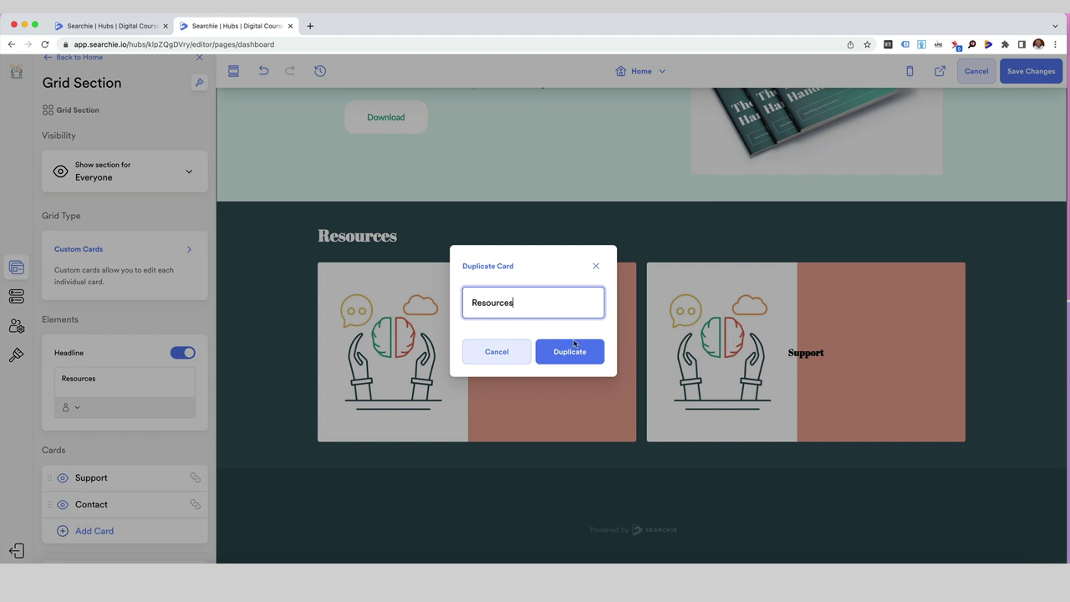
{"action": "left_click", "coordinate": [572, 353]}
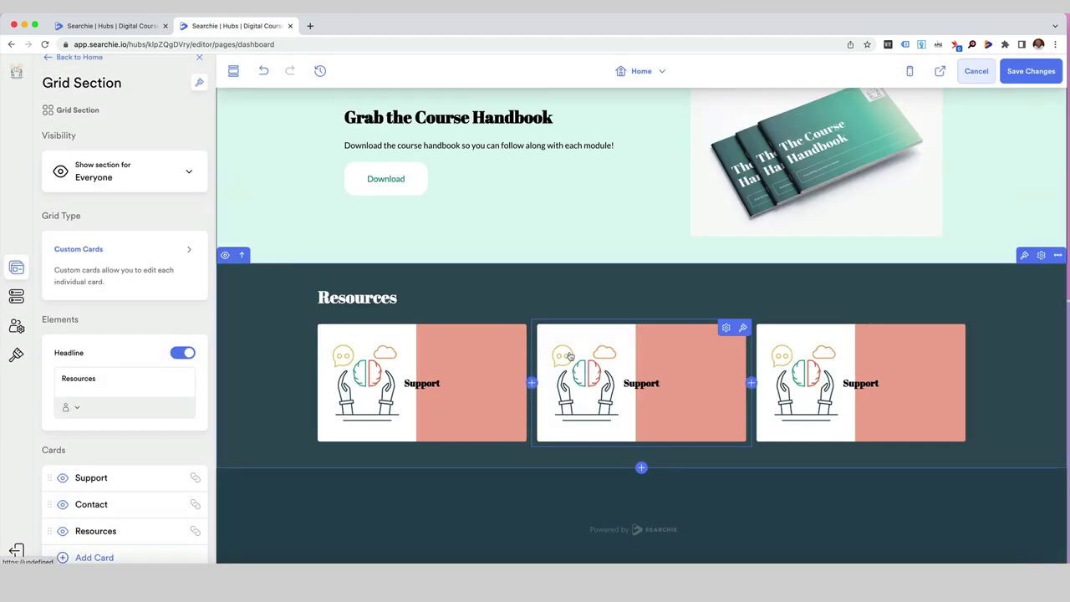
{"action": "scroll", "coordinate": [143, 476], "scroll_direction": "down", "scroll_amount": 2}
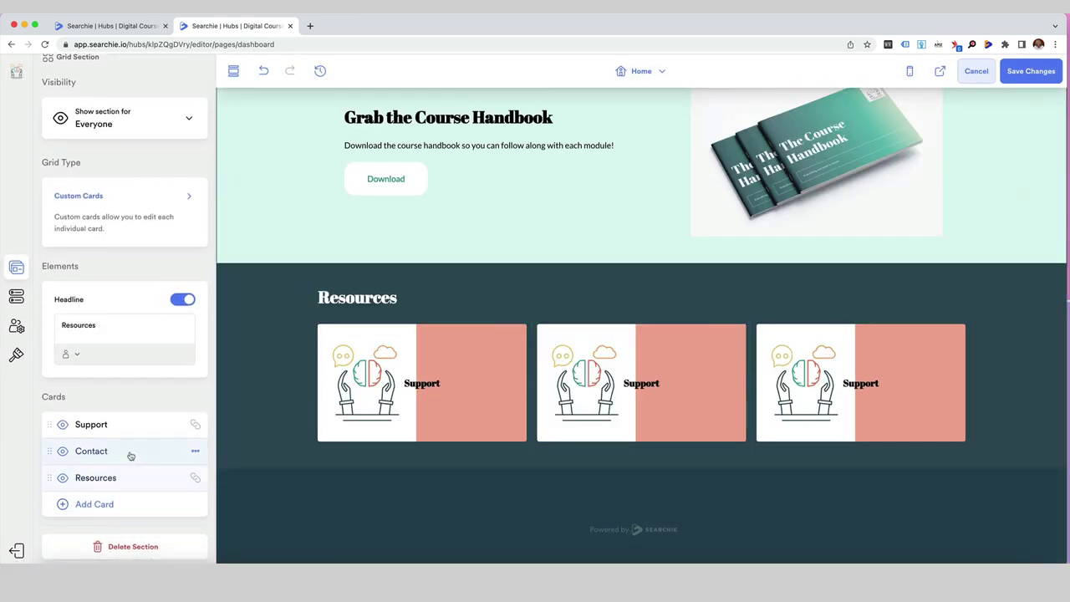
Recolour the Contact card's Canva background rectangle yellow and publish it.
{"action": "left_click", "coordinate": [97, 458]}
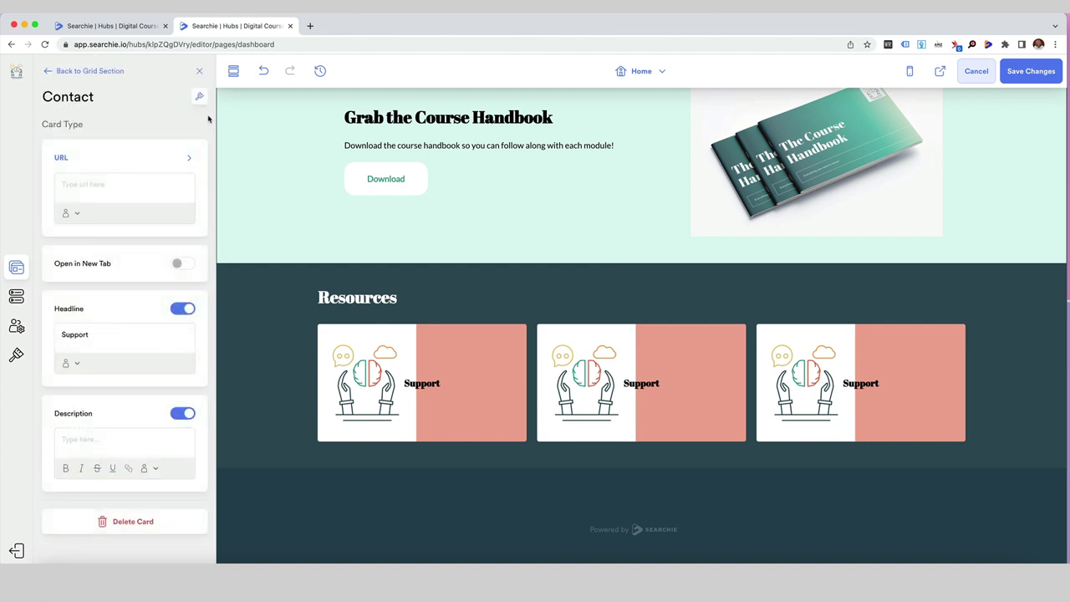
{"action": "left_click", "coordinate": [199, 97]}
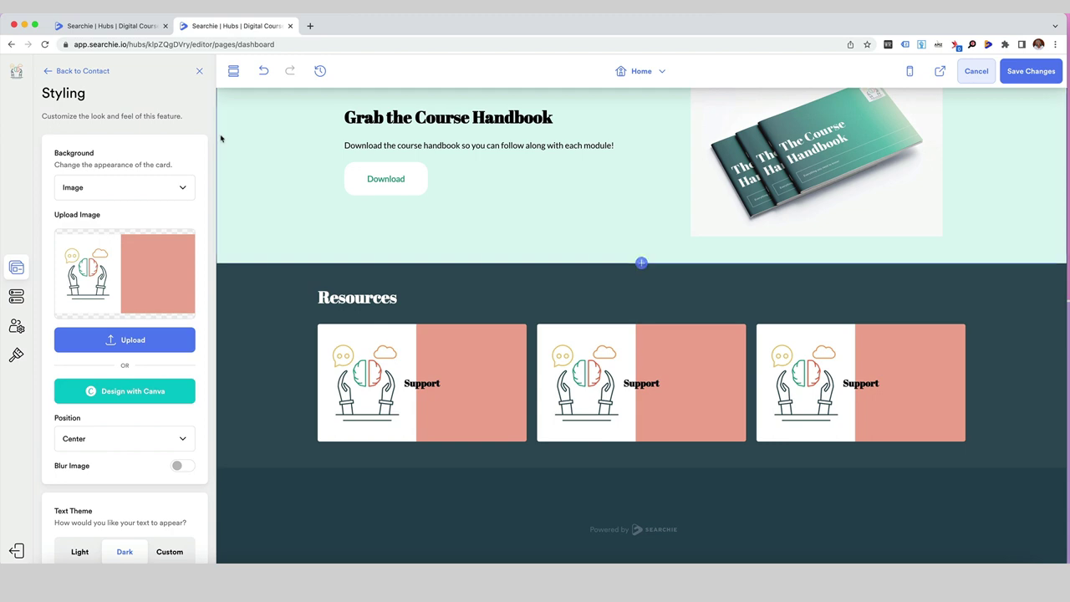
{"action": "left_click", "coordinate": [116, 392]}
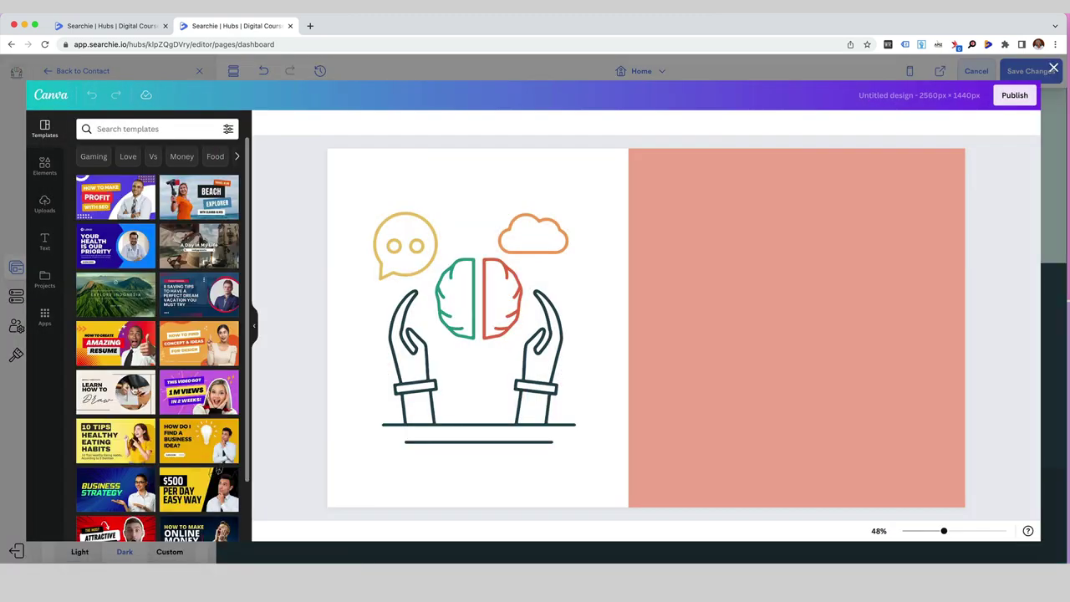
{"action": "left_click", "coordinate": [769, 172]}
{"action": "left_click", "coordinate": [264, 124]}
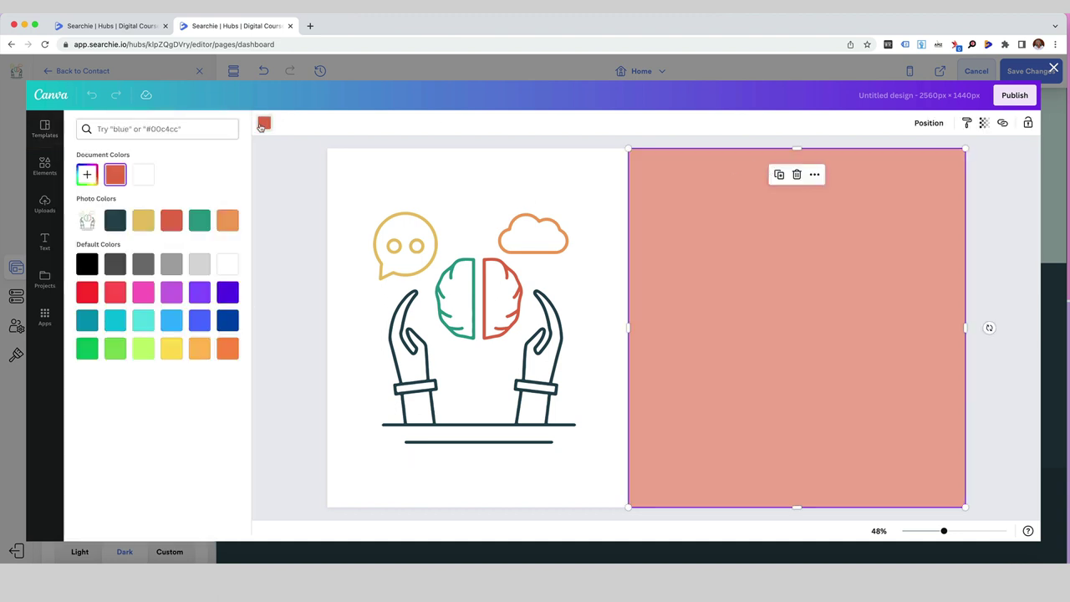
{"action": "left_click", "coordinate": [144, 222]}
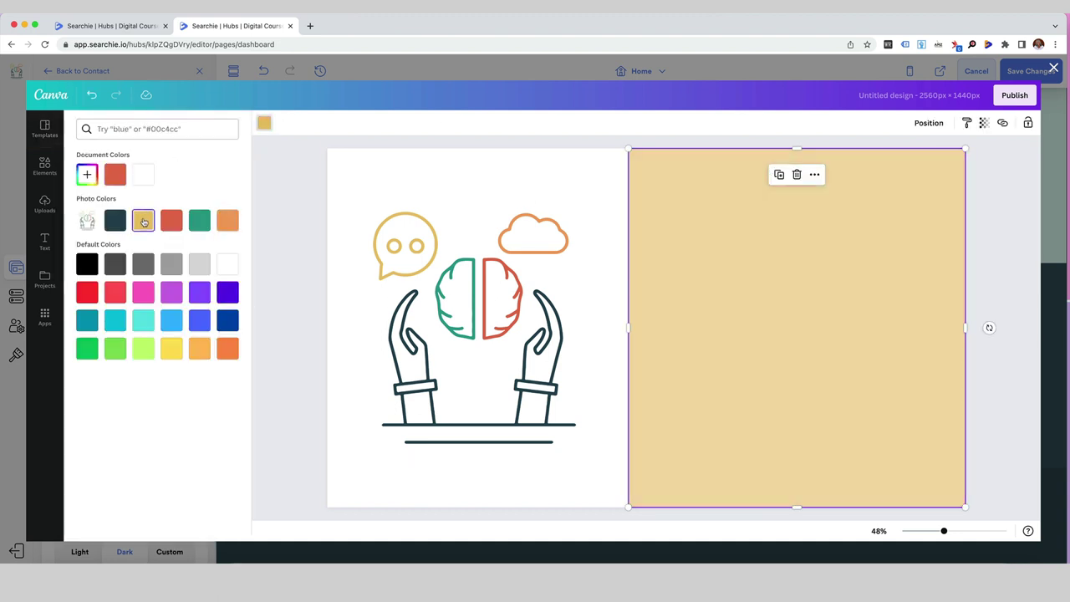
{"action": "left_click", "coordinate": [1015, 95]}
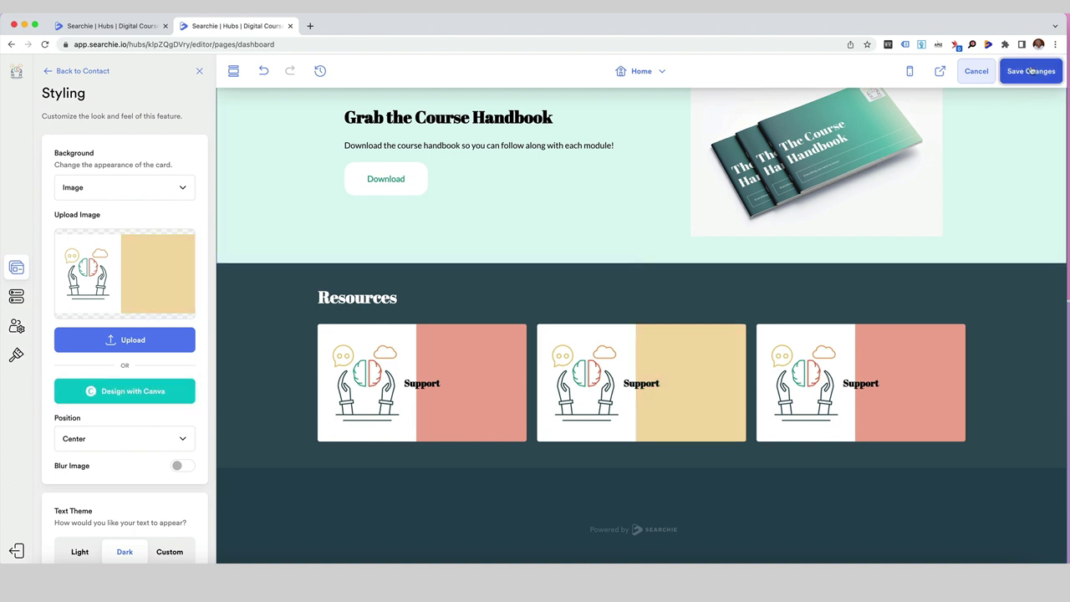
Save the page changes and test the third card's link.
{"action": "left_click", "coordinate": [1031, 71]}
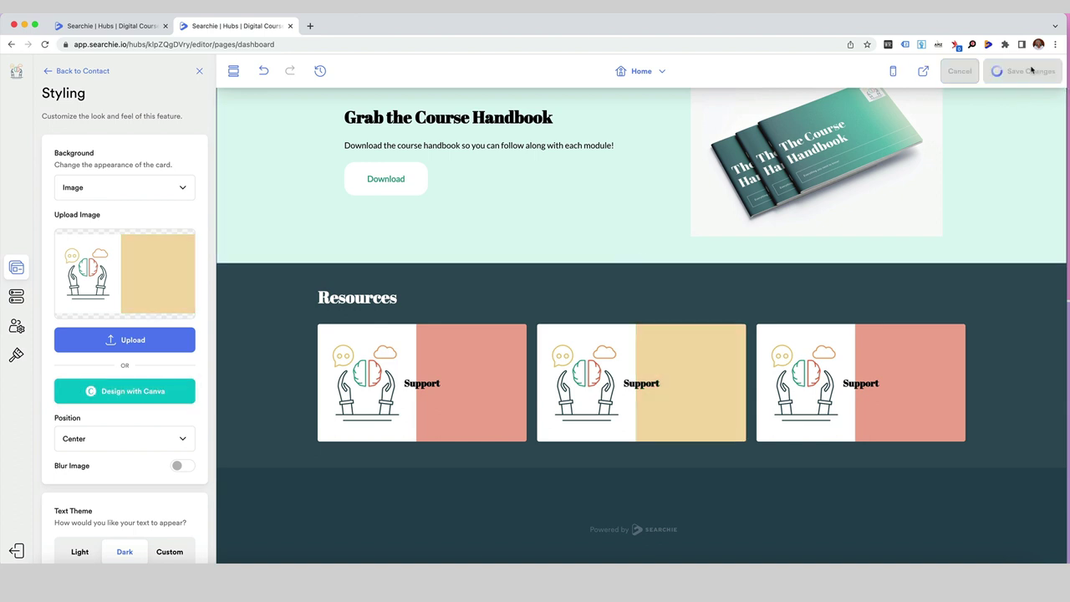
{"action": "left_click", "coordinate": [841, 365]}
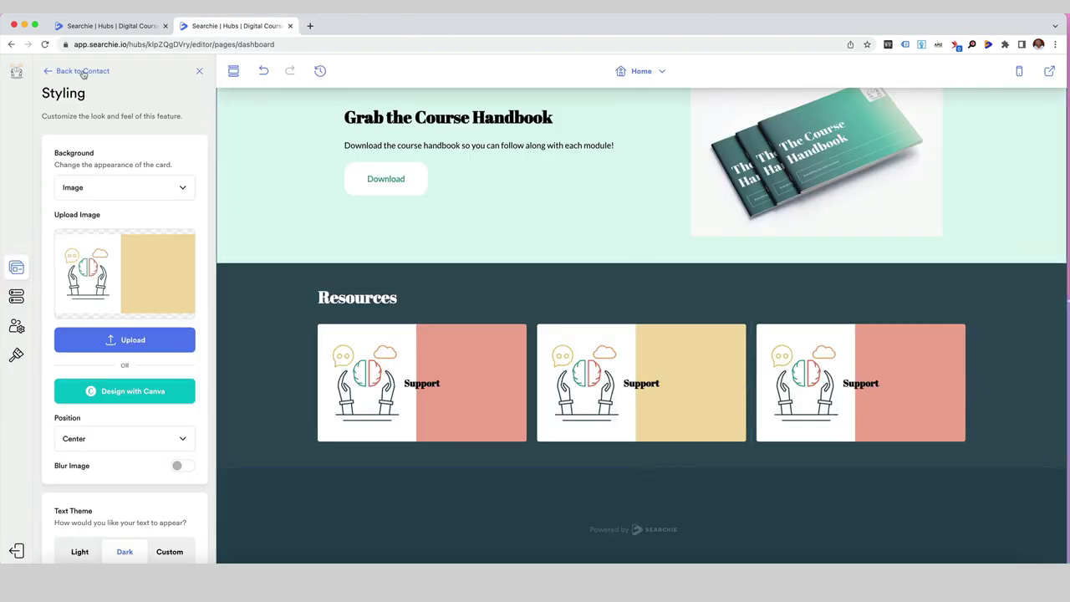
{"action": "left_click", "coordinate": [71, 71]}
{"action": "left_click", "coordinate": [55, 69]}
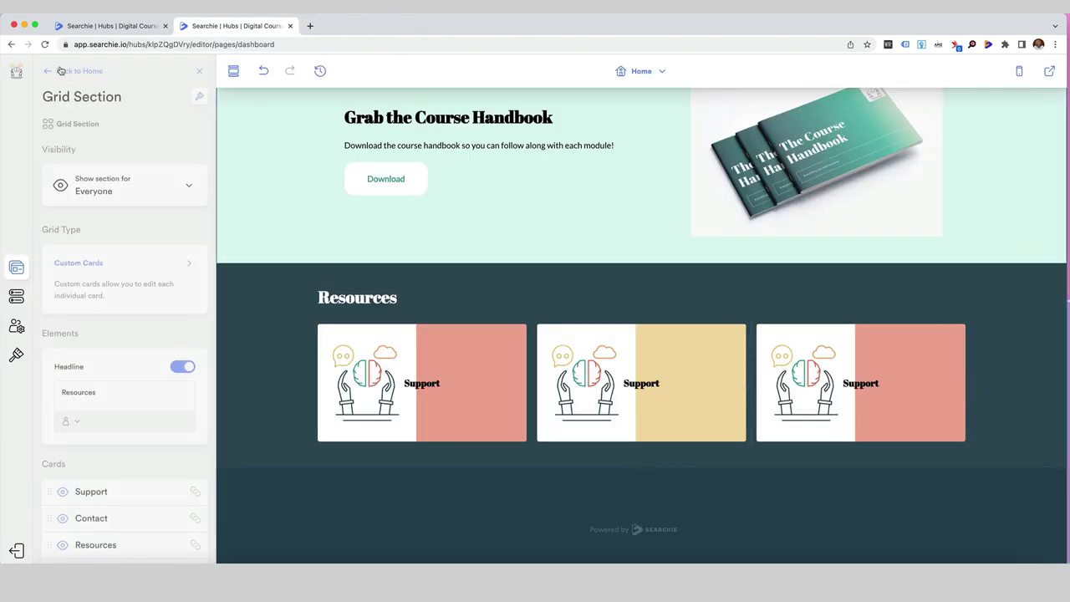
{"action": "scroll", "coordinate": [167, 377], "scroll_direction": "down", "scroll_amount": 3}
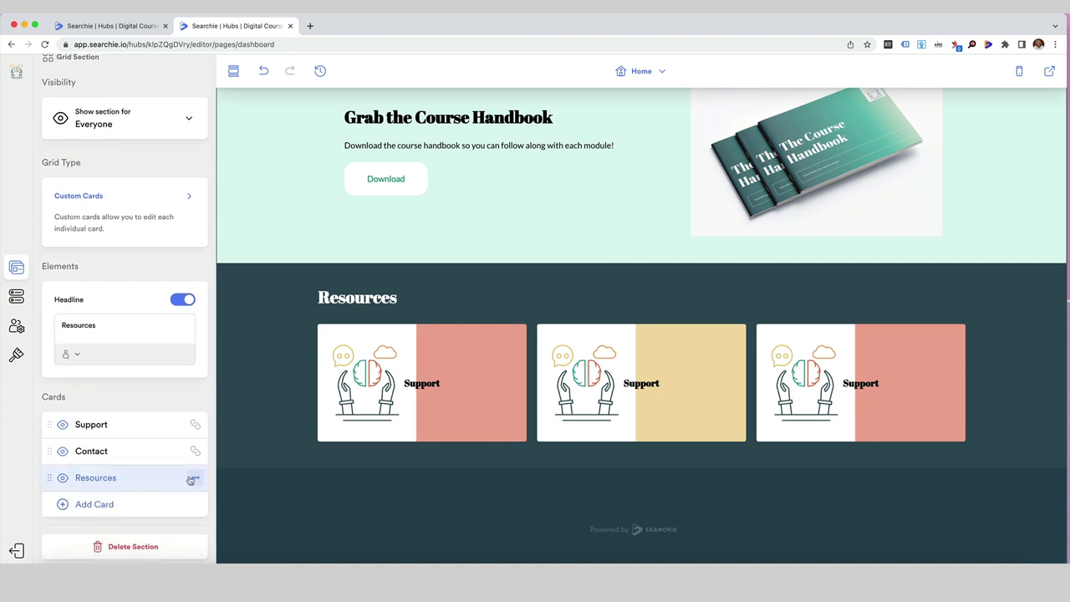
Recolour the Resources card's background rectangle orange in Canva and publish it to the card.
{"action": "left_click", "coordinate": [108, 479]}
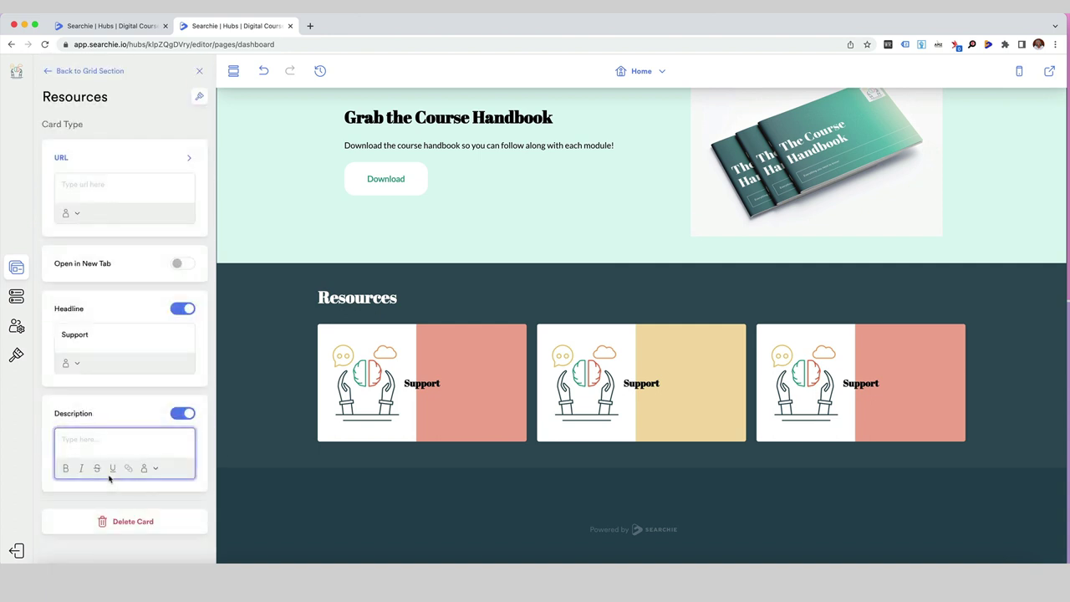
{"action": "left_click", "coordinate": [199, 97]}
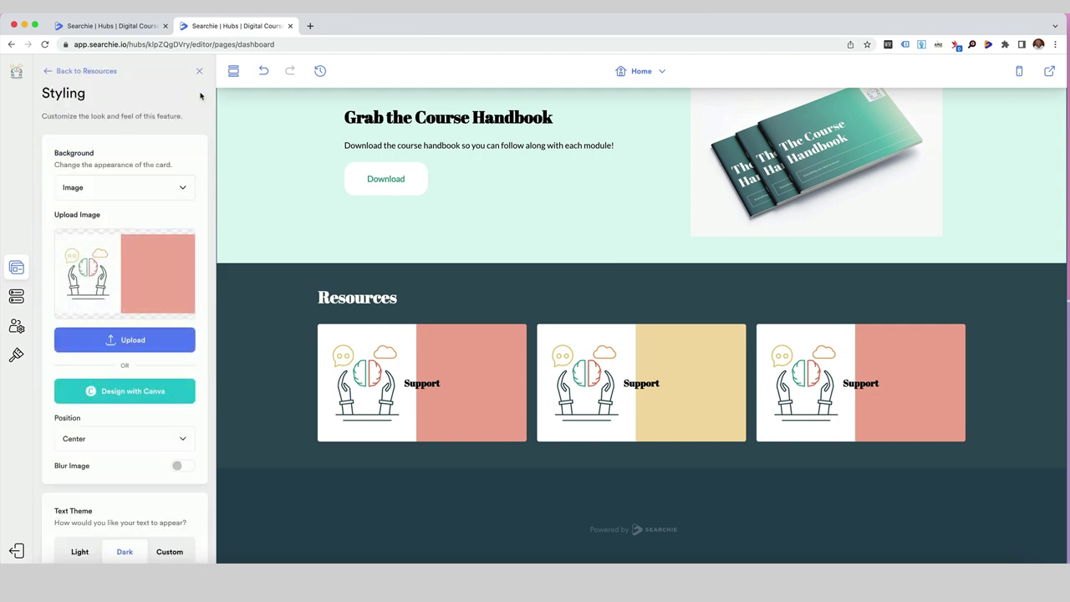
{"action": "left_click", "coordinate": [94, 392]}
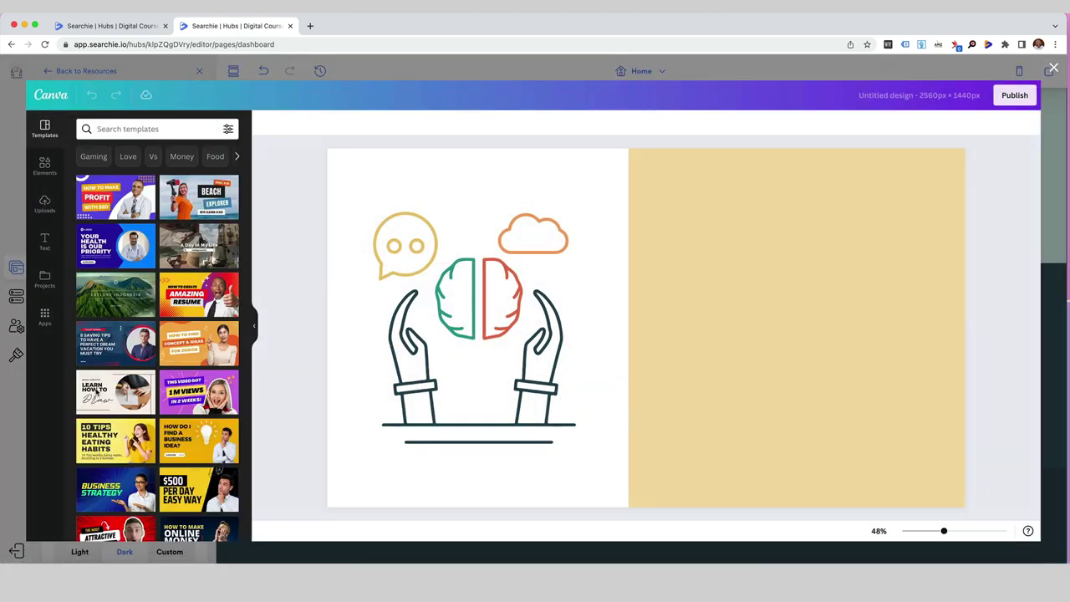
{"action": "left_click", "coordinate": [693, 193]}
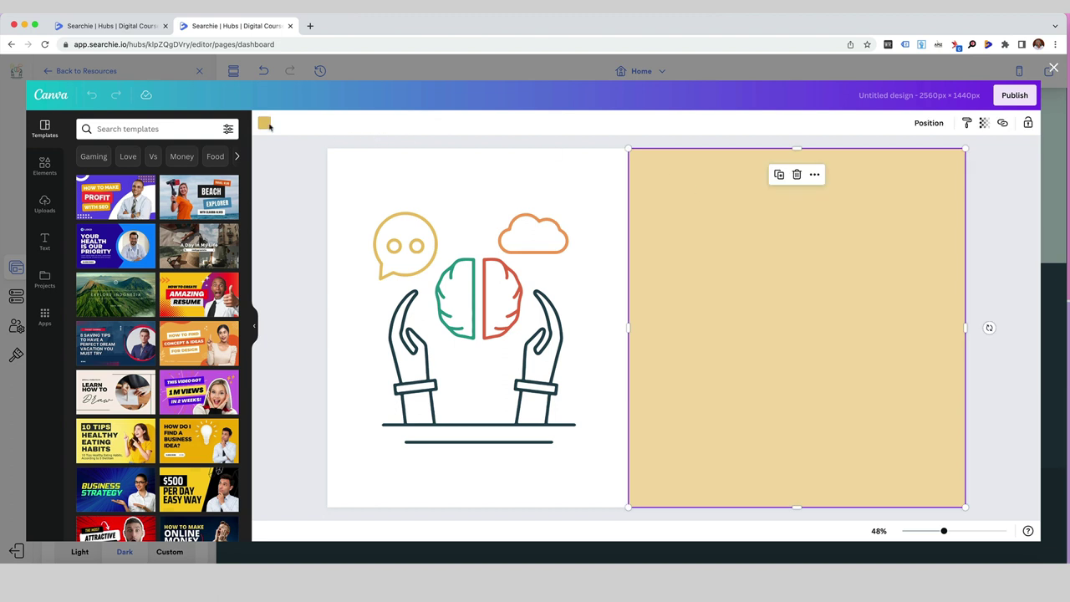
{"action": "left_click", "coordinate": [266, 124]}
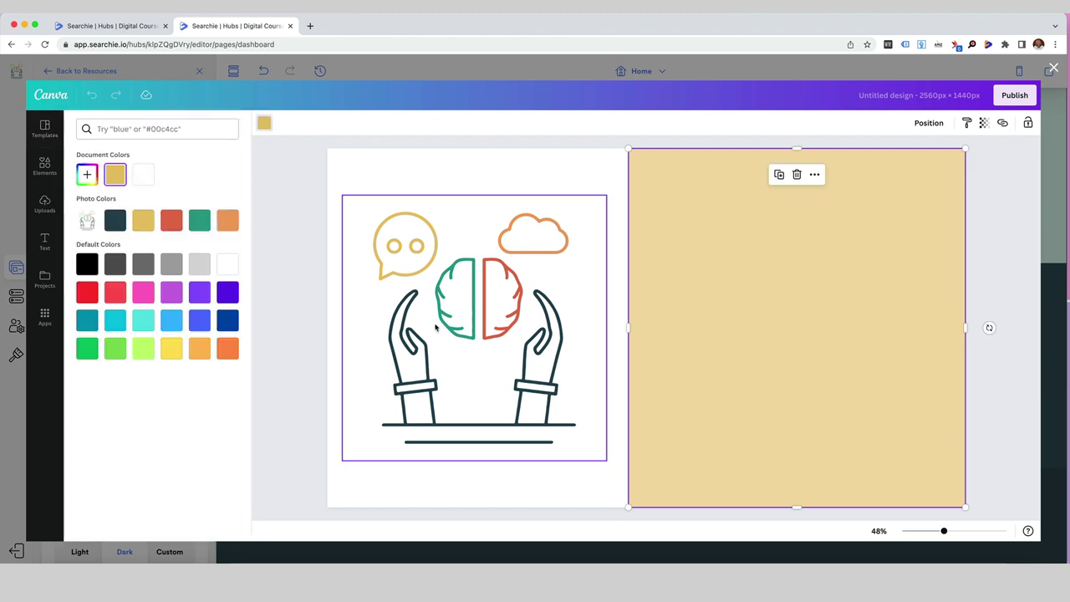
{"action": "left_click", "coordinate": [227, 220]}
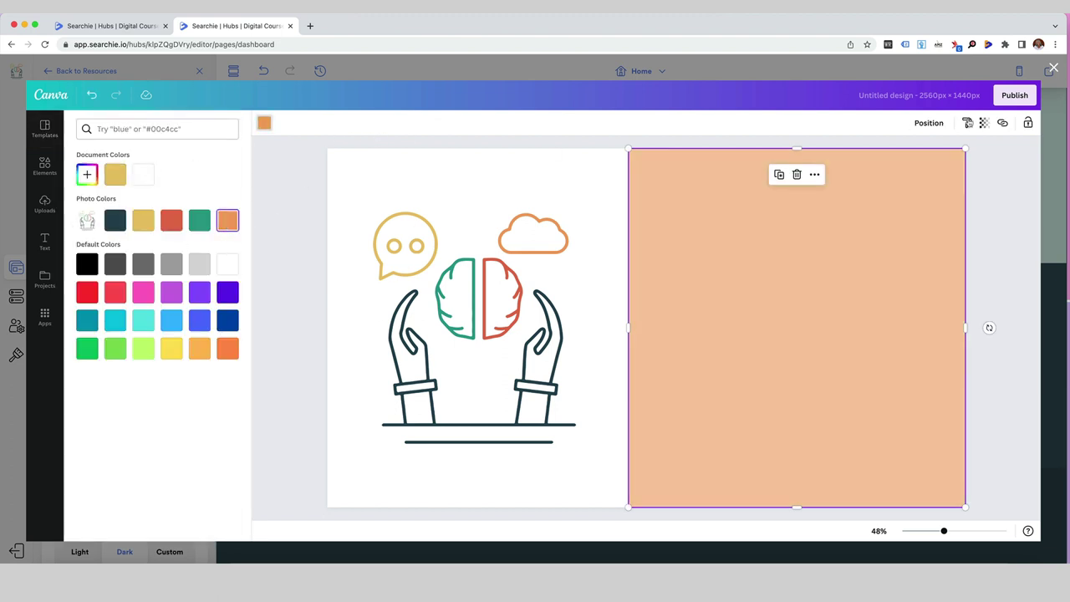
{"action": "left_click", "coordinate": [1016, 95]}
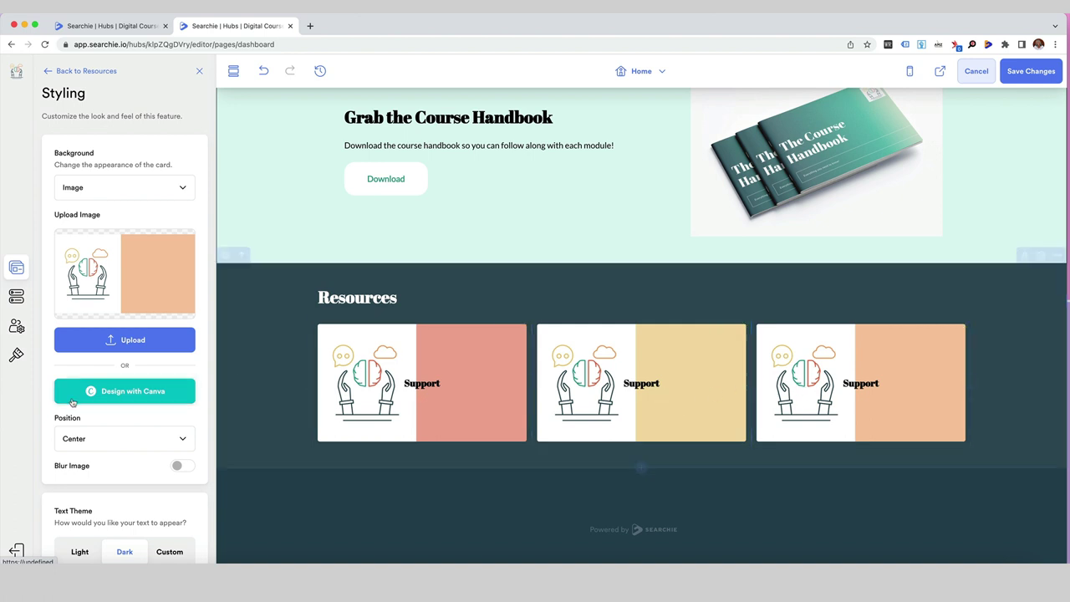
Leave the card styling and select the first card in the page preview.
{"action": "left_click", "coordinate": [61, 74]}
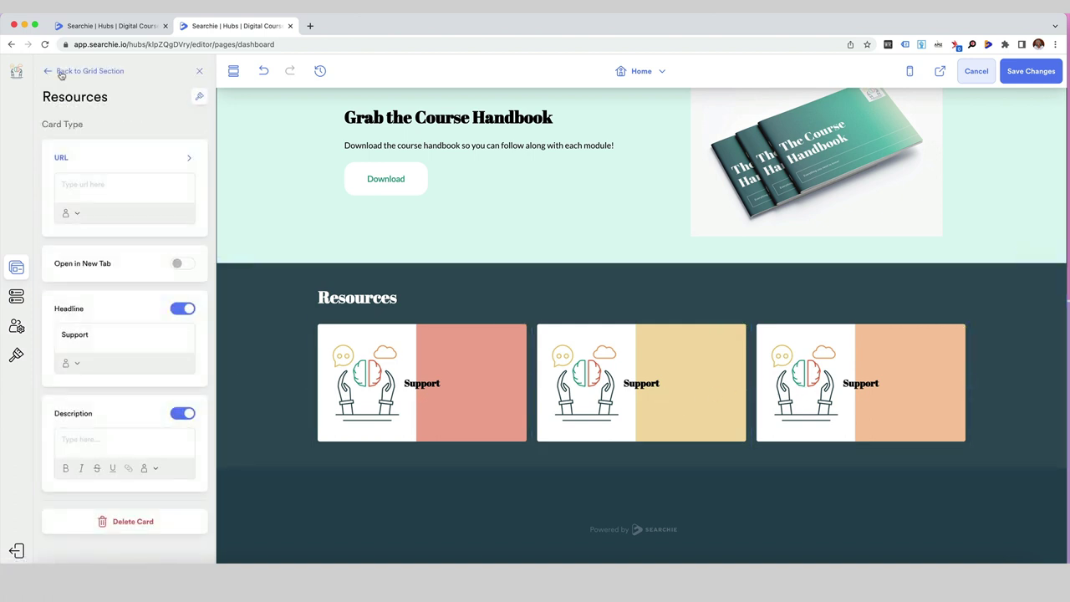
{"action": "left_click", "coordinate": [92, 336]}
{"action": "left_click", "coordinate": [452, 384]}
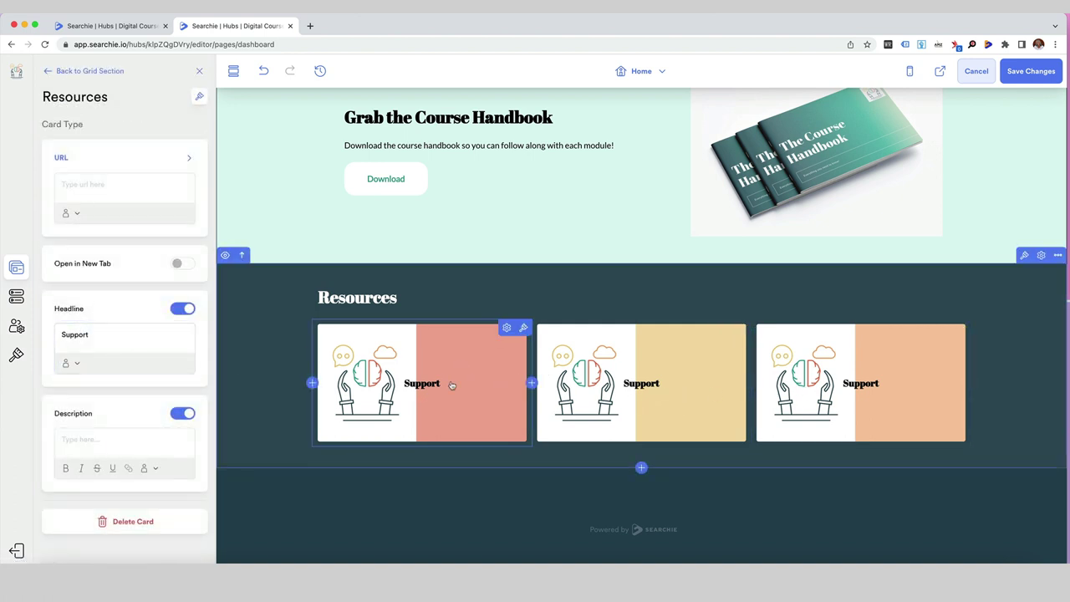
{"action": "left_click", "coordinate": [142, 369]}
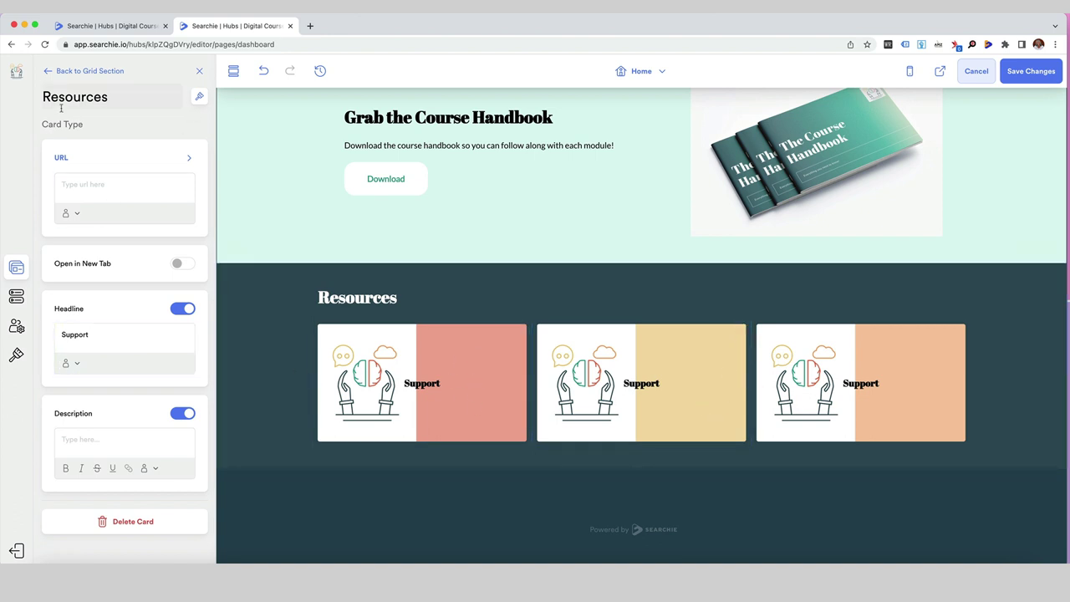
{"action": "left_click", "coordinate": [57, 72]}
{"action": "scroll", "coordinate": [96, 424], "scroll_direction": "down", "scroll_amount": 1}
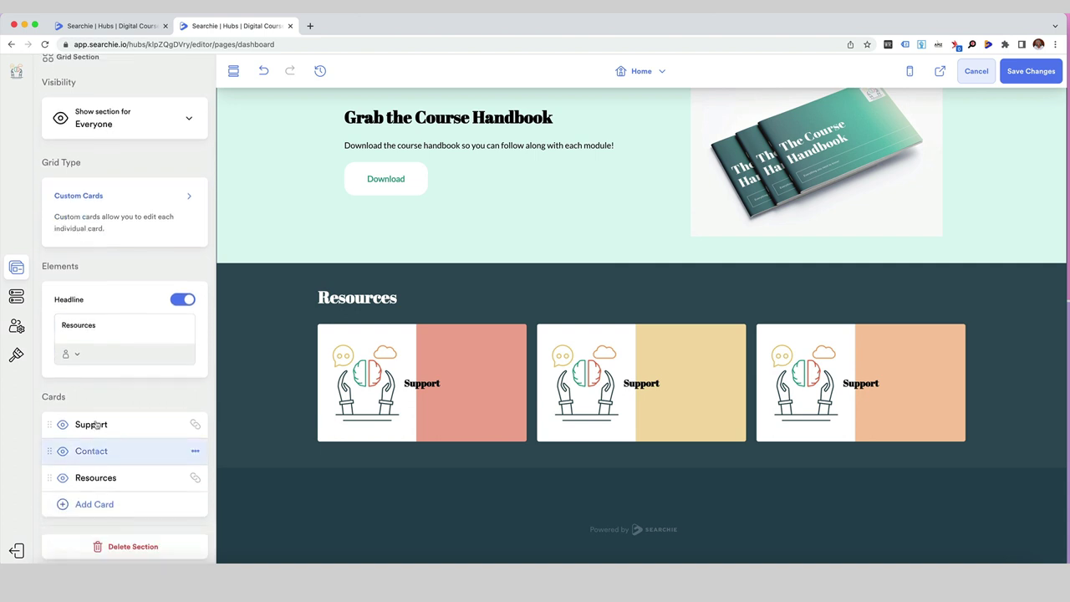
Right-align the Support card's label and save the page.
{"action": "left_click", "coordinate": [96, 425]}
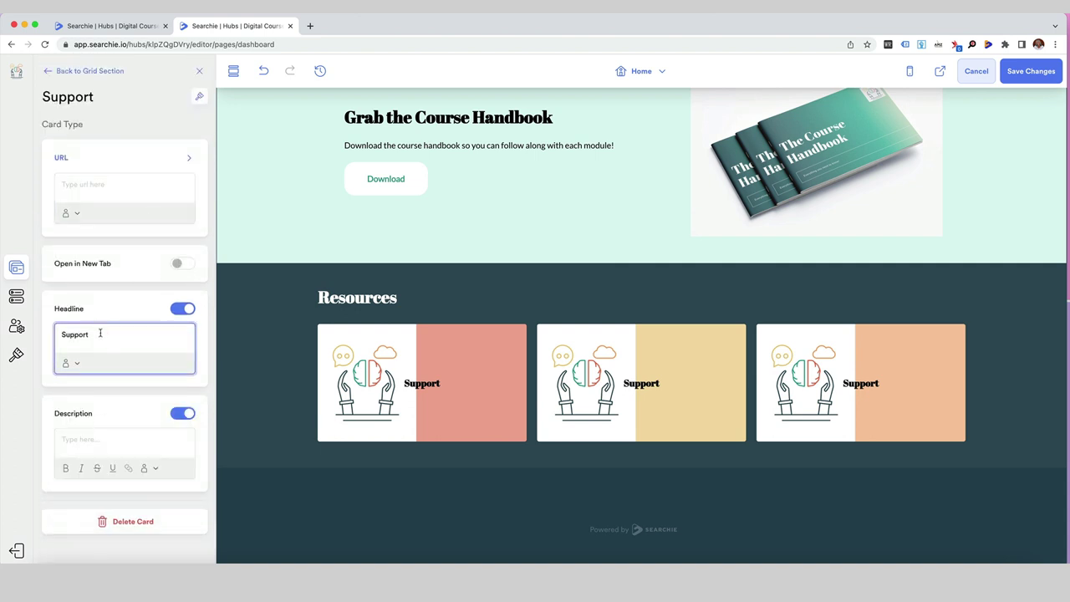
{"action": "left_click", "coordinate": [199, 96]}
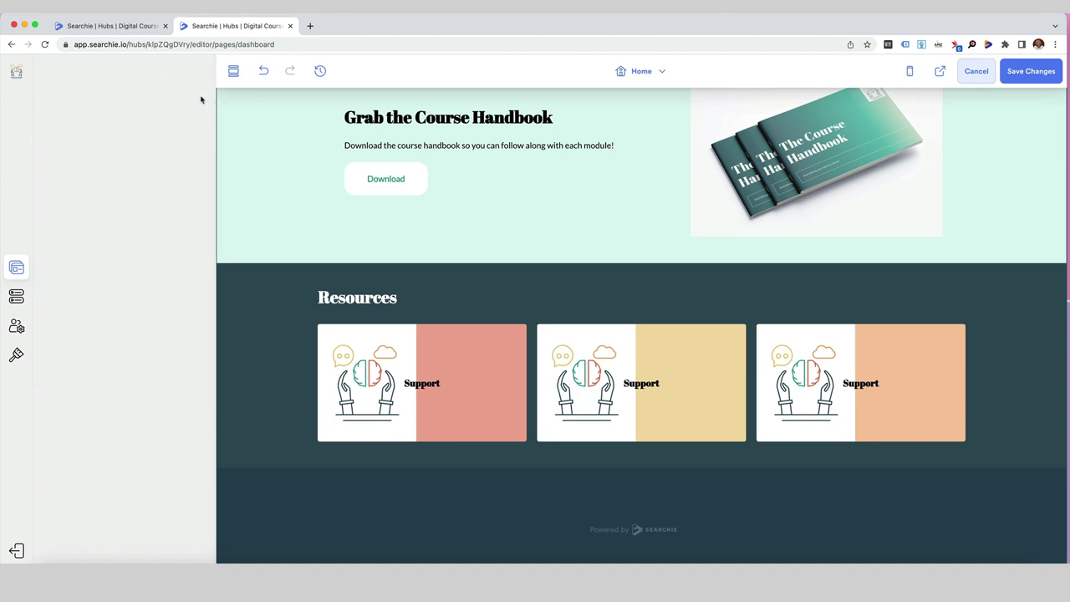
{"action": "scroll", "coordinate": [153, 394], "scroll_direction": "down", "scroll_amount": 2}
{"action": "scroll", "coordinate": [153, 395], "scroll_direction": "down", "scroll_amount": 2}
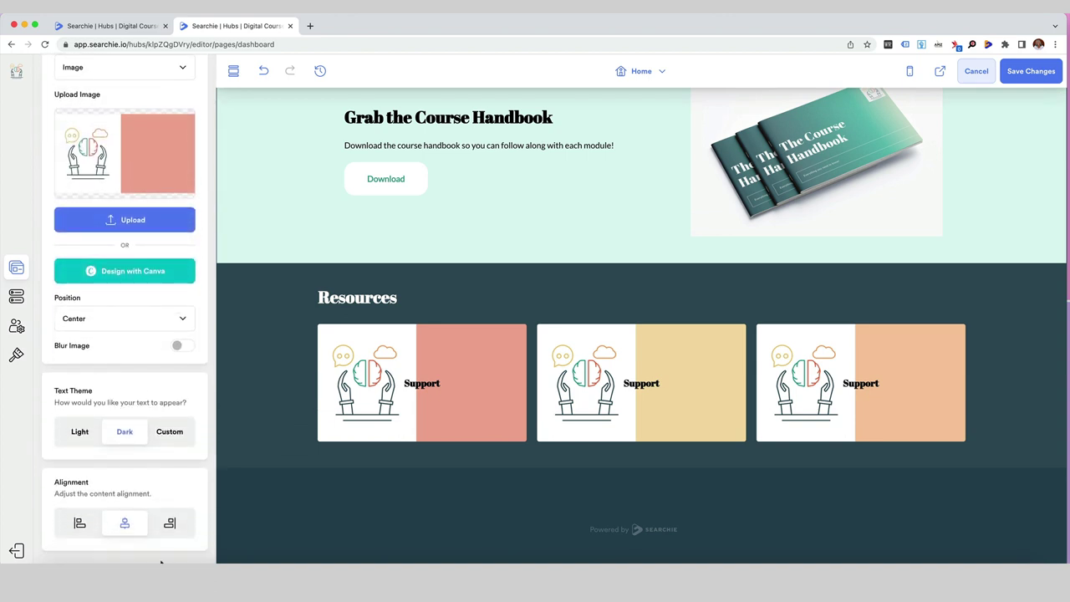
{"action": "left_click", "coordinate": [170, 523]}
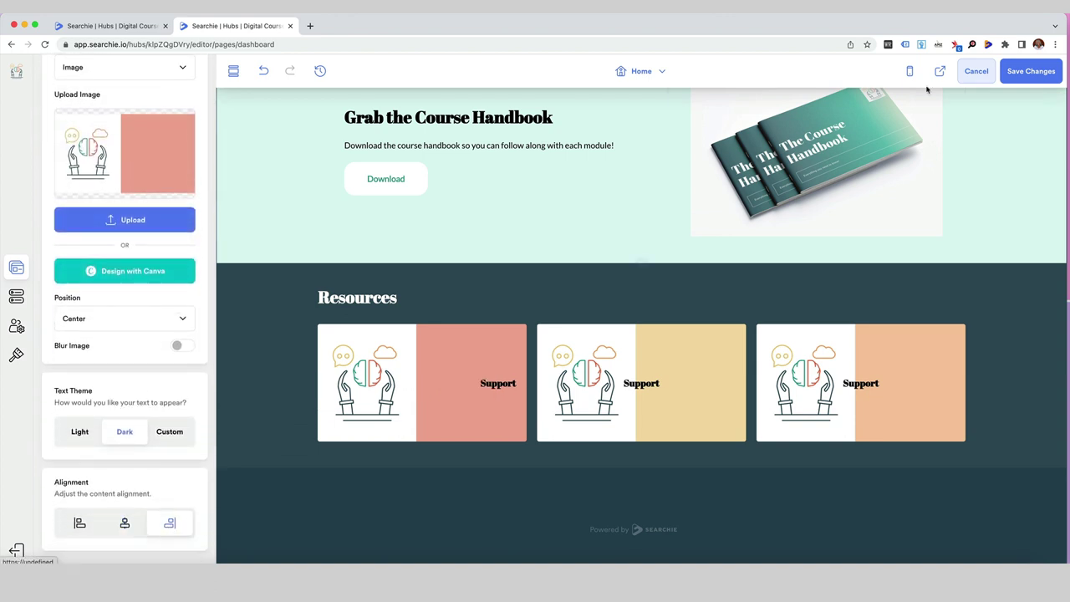
{"action": "left_click", "coordinate": [1029, 72]}
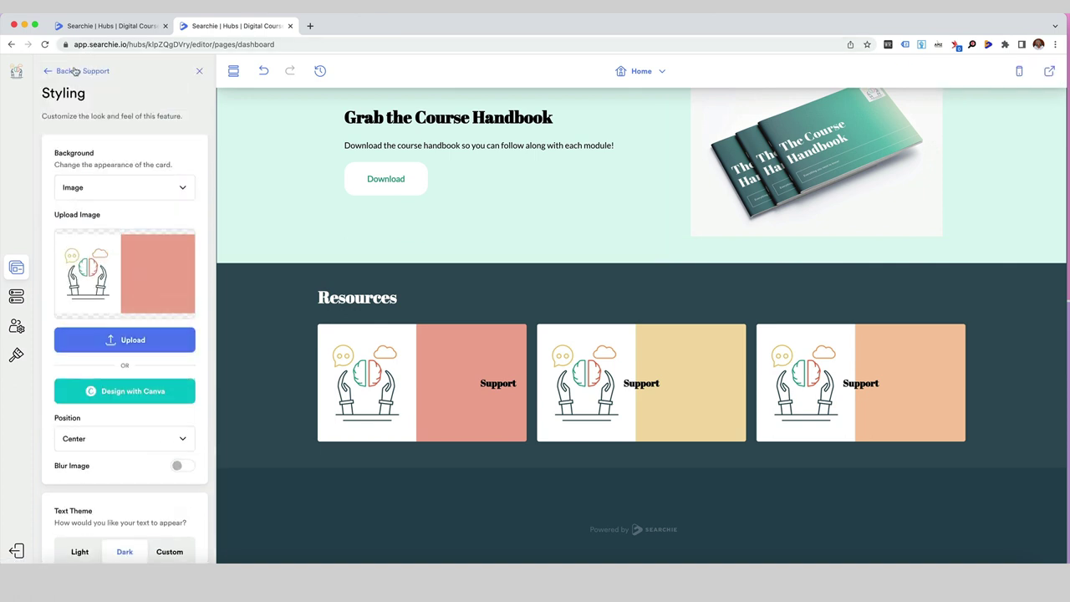
{"action": "left_click", "coordinate": [83, 71]}
Replace the Contact card's Support headline, right-align its label, and save the page.
{"action": "left_click", "coordinate": [67, 71]}
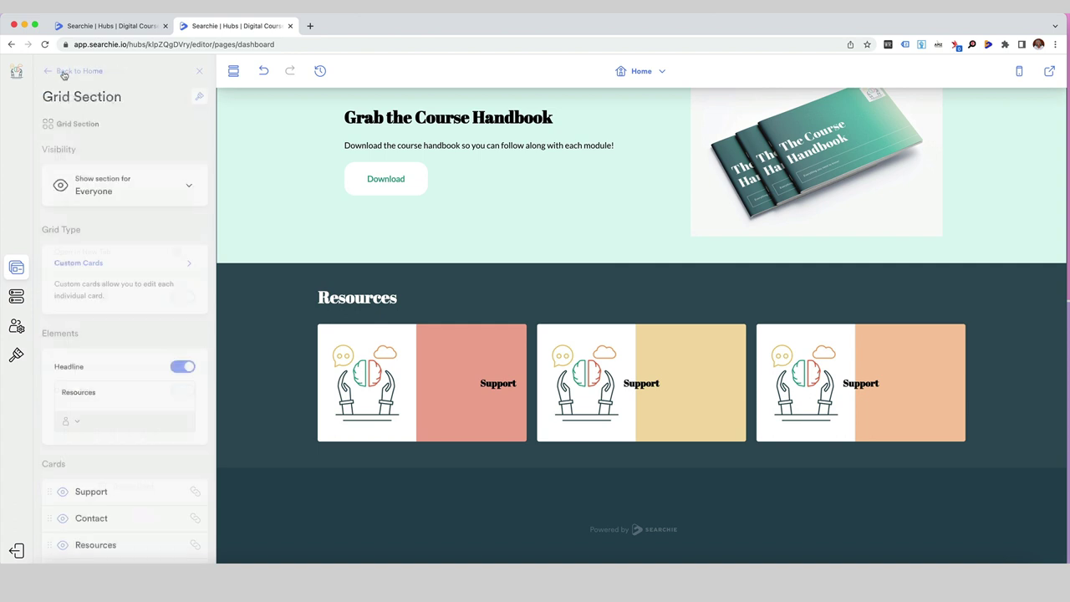
{"action": "scroll", "coordinate": [125, 418], "scroll_direction": "down", "scroll_amount": 2}
{"action": "left_click", "coordinate": [90, 452]}
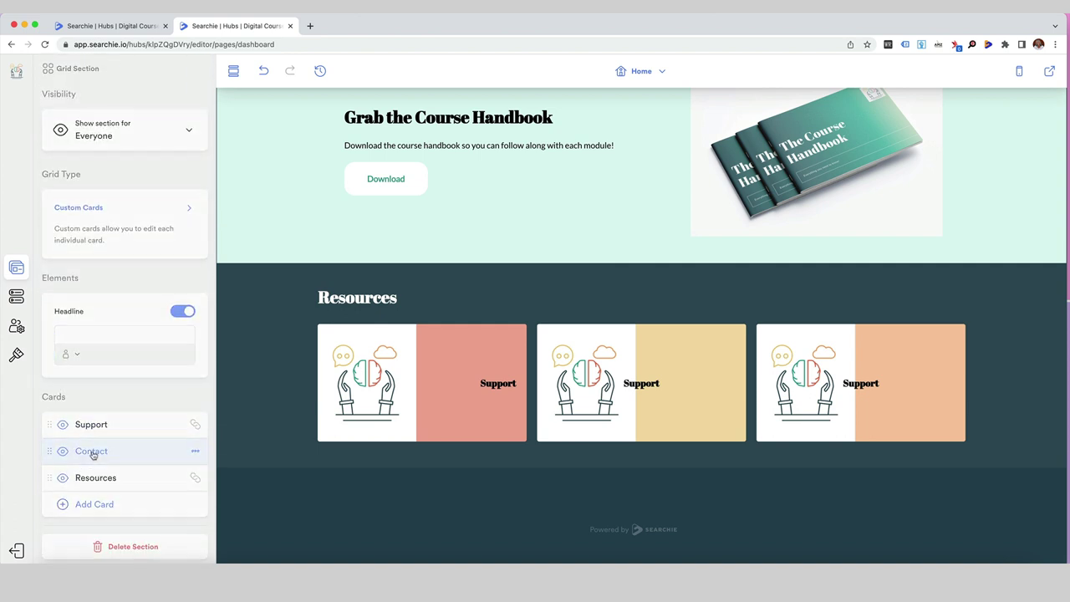
{"action": "left_click", "coordinate": [97, 335]}
{"action": "double_click", "coordinate": [97, 335]}
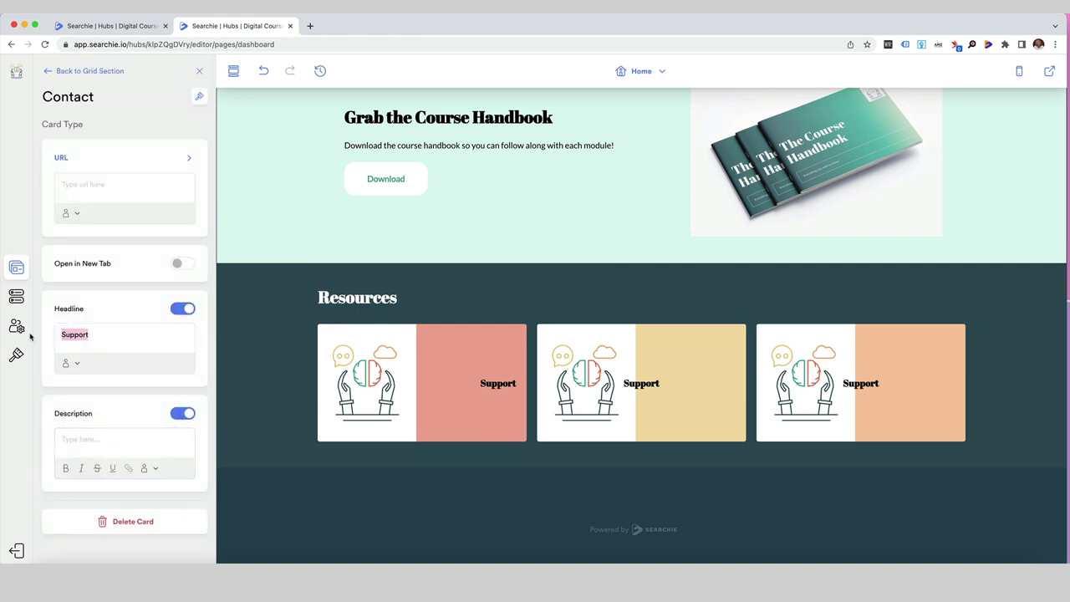
{"action": "type", "text": "Contact"}
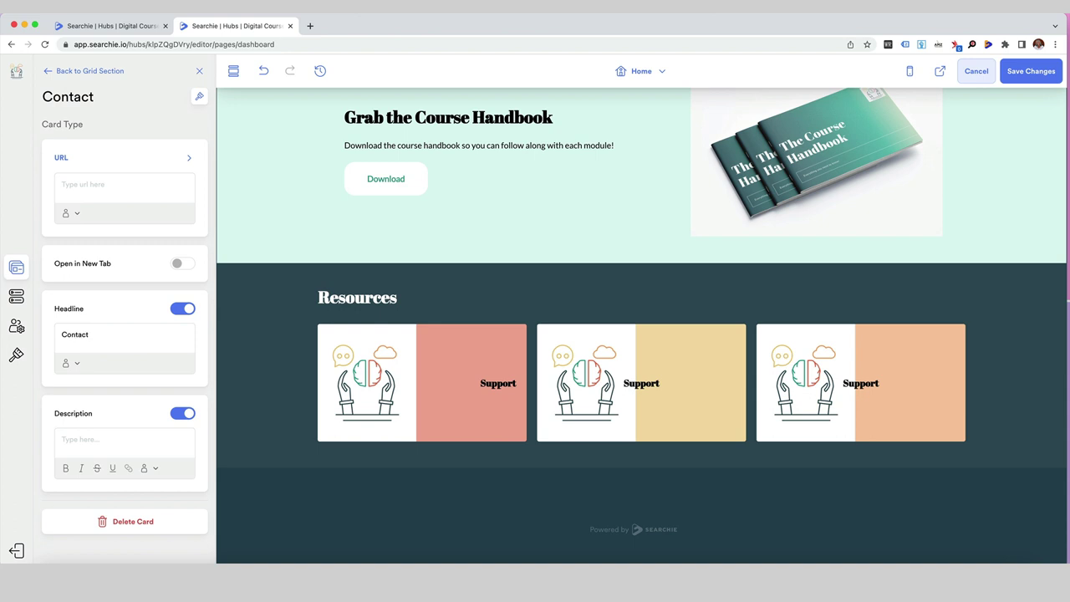
{"action": "left_click", "coordinate": [199, 96]}
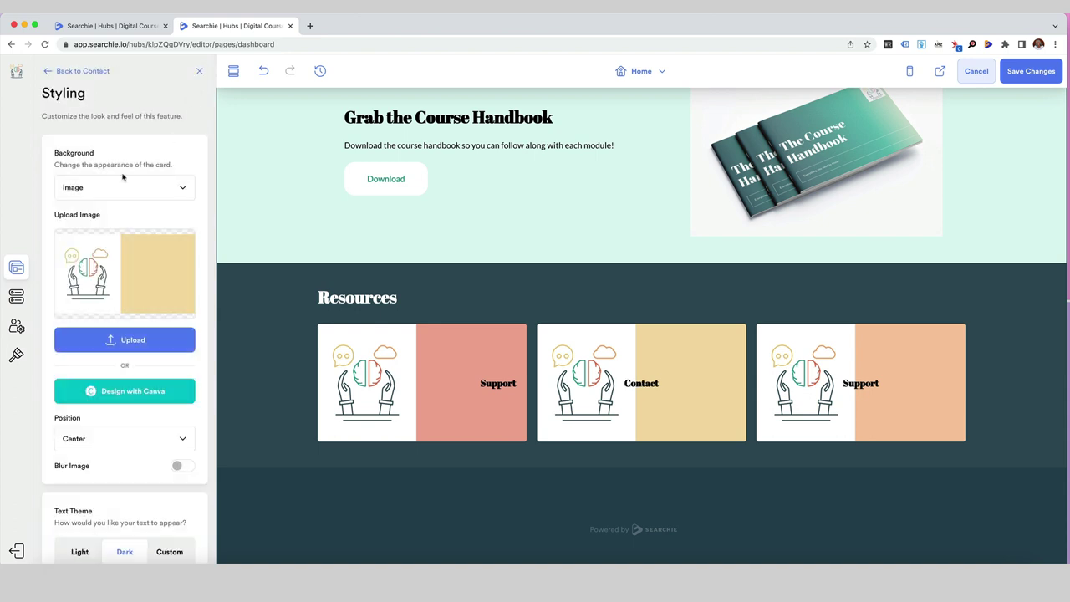
{"action": "scroll", "coordinate": [101, 376], "scroll_direction": "down", "scroll_amount": 3}
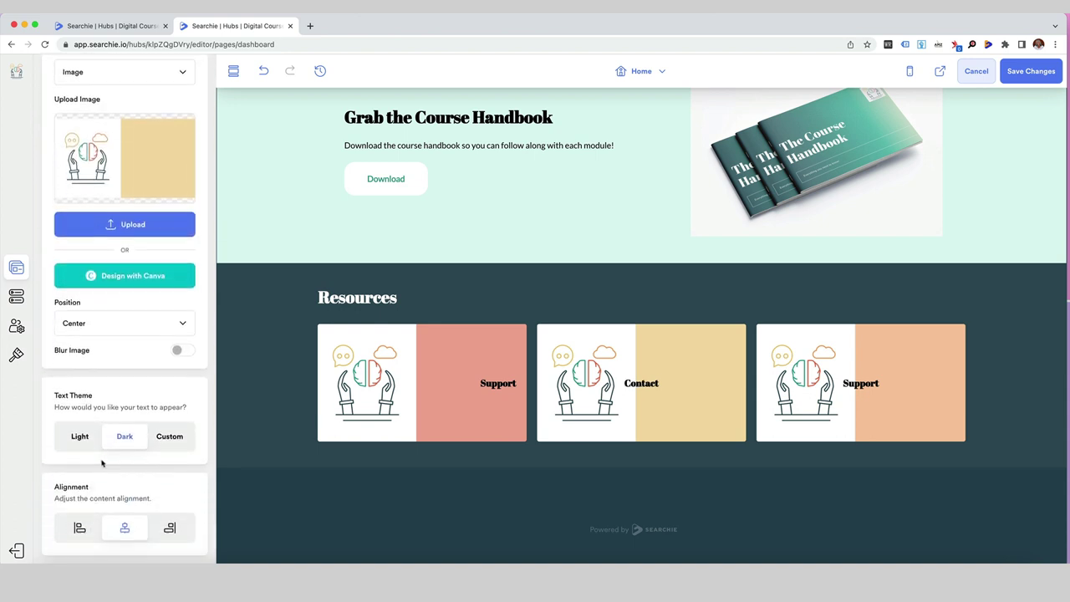
{"action": "left_click", "coordinate": [162, 526]}
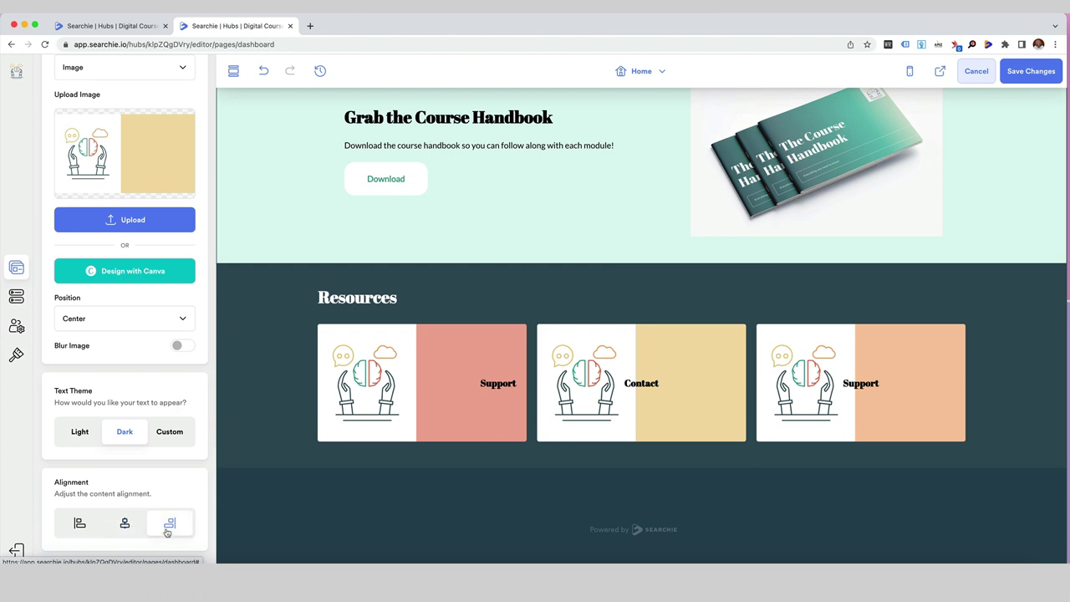
{"action": "left_click", "coordinate": [1032, 70]}
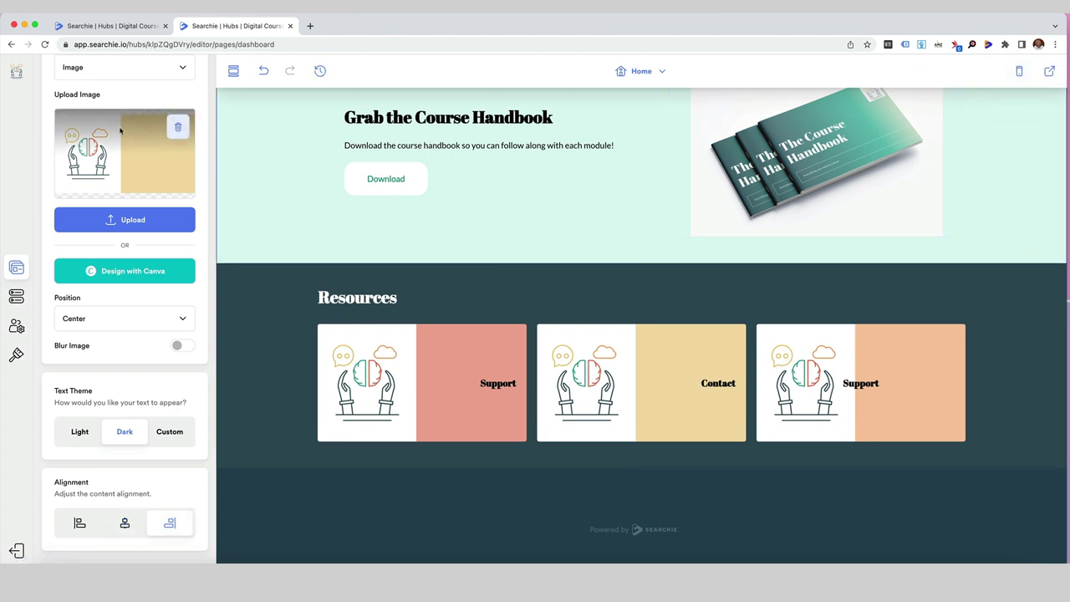
{"action": "scroll", "coordinate": [117, 134], "scroll_direction": "up", "scroll_amount": 3}
{"action": "left_click", "coordinate": [72, 72]}
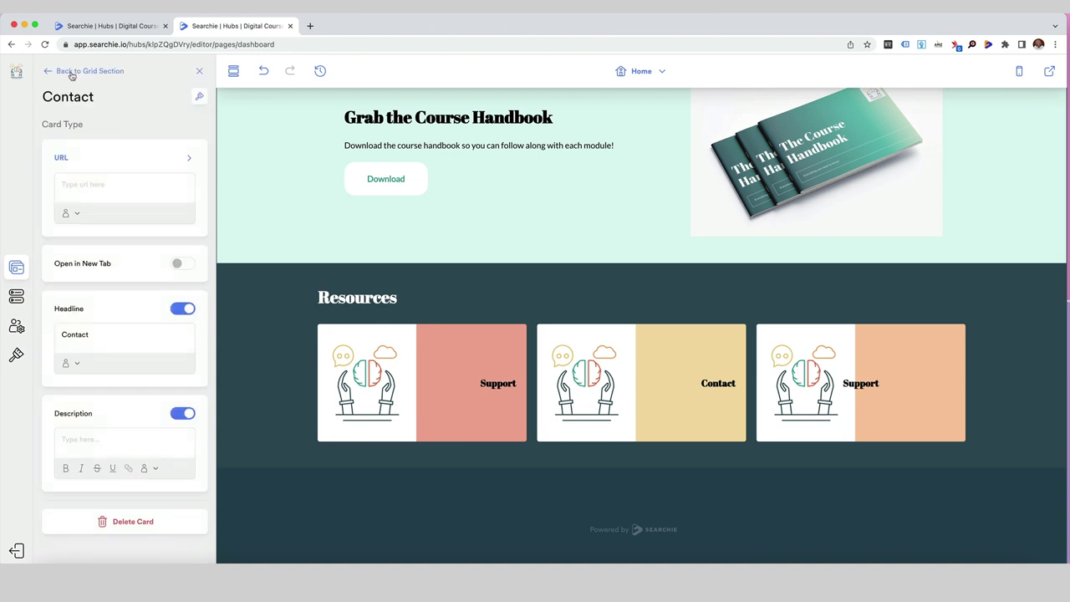
Retitle the Resources card headline, right-align it, save, then view the reference hub.
{"action": "left_click", "coordinate": [86, 71]}
{"action": "scroll", "coordinate": [84, 477], "scroll_direction": "down", "scroll_amount": 2}
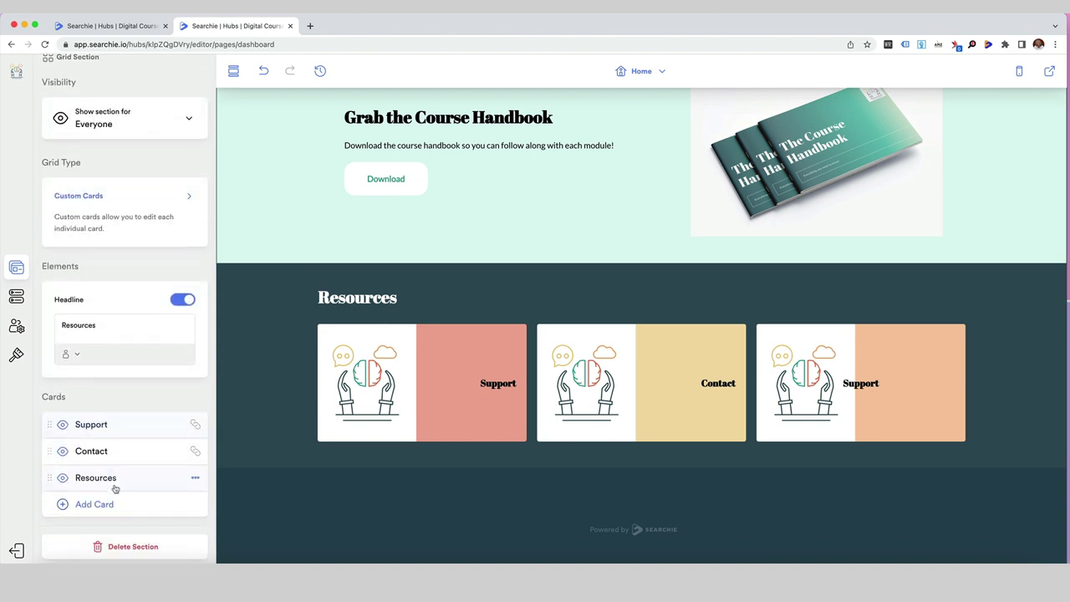
{"action": "left_click", "coordinate": [108, 489]}
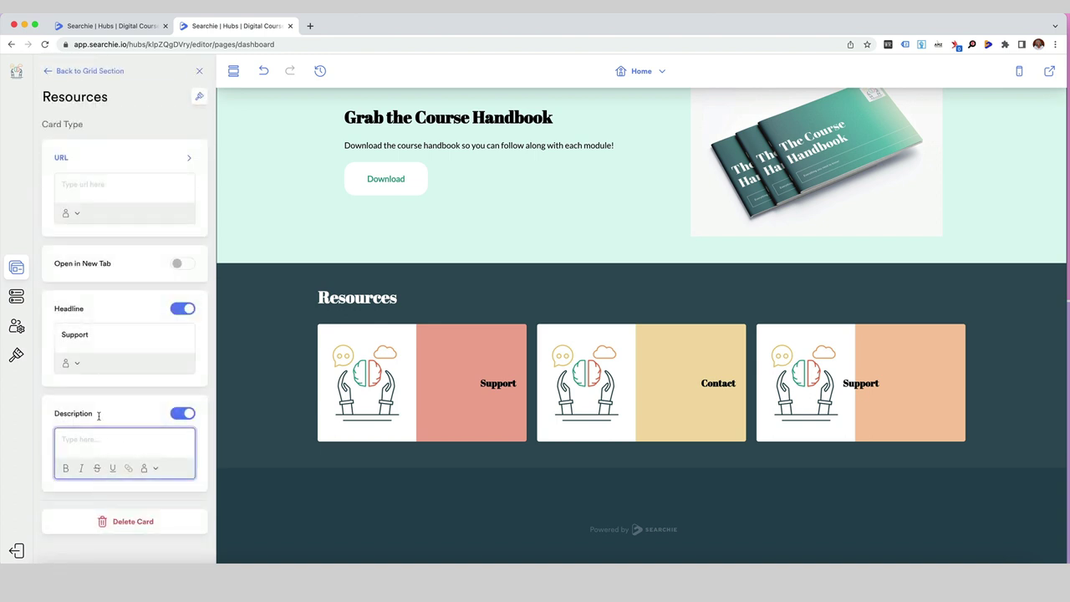
{"action": "left_click", "coordinate": [95, 336]}
{"action": "key", "text": "super+a"}
{"action": "type", "text": "R"}
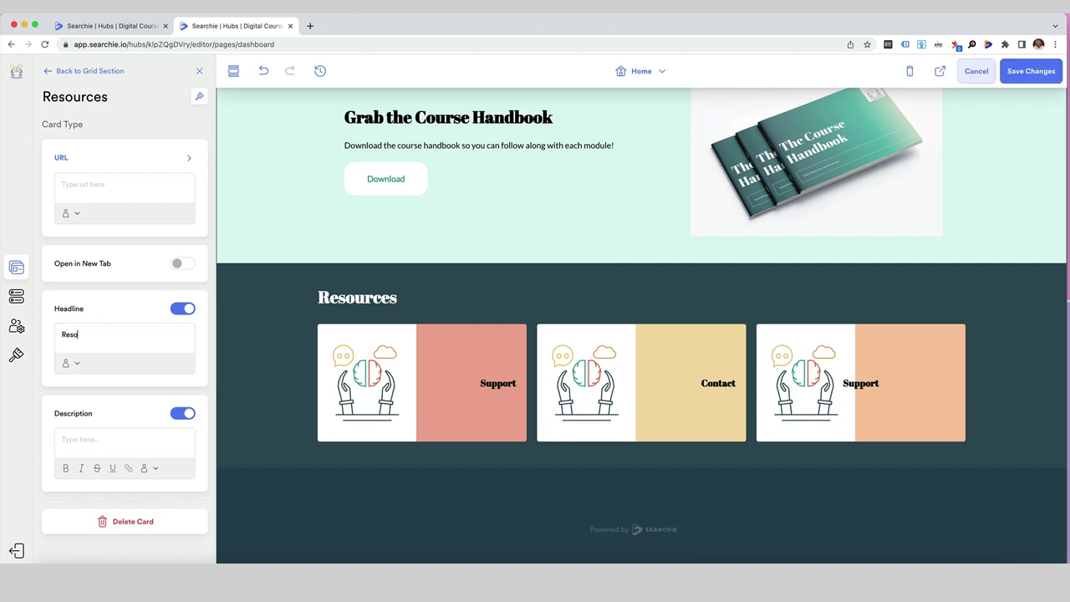
{"action": "left_click", "coordinate": [199, 97]}
{"action": "scroll", "coordinate": [146, 425], "scroll_direction": "down", "scroll_amount": 3}
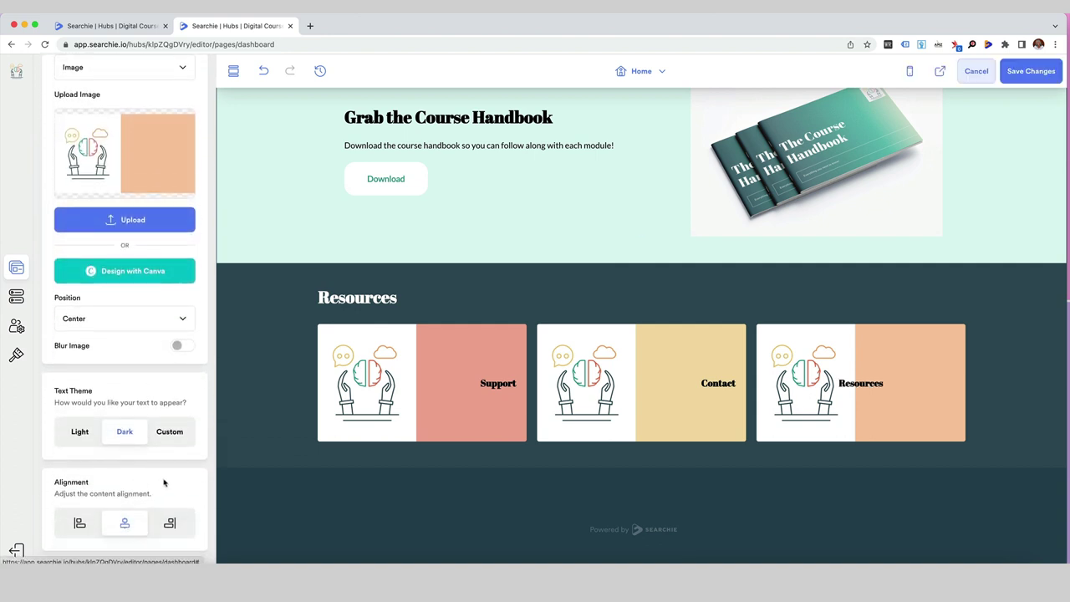
{"action": "left_click", "coordinate": [170, 524]}
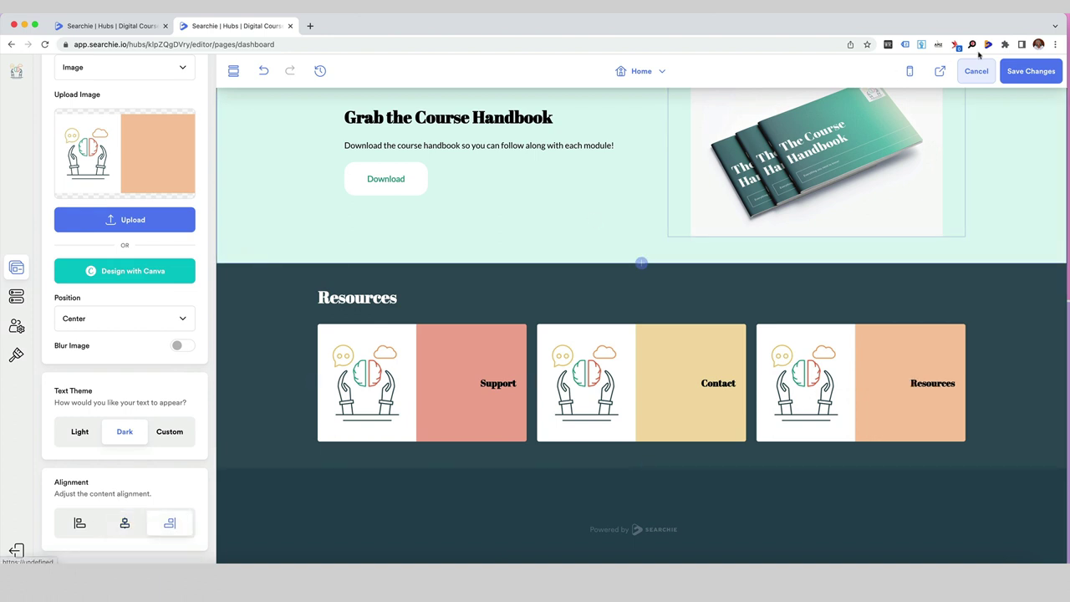
{"action": "left_click", "coordinate": [1025, 72]}
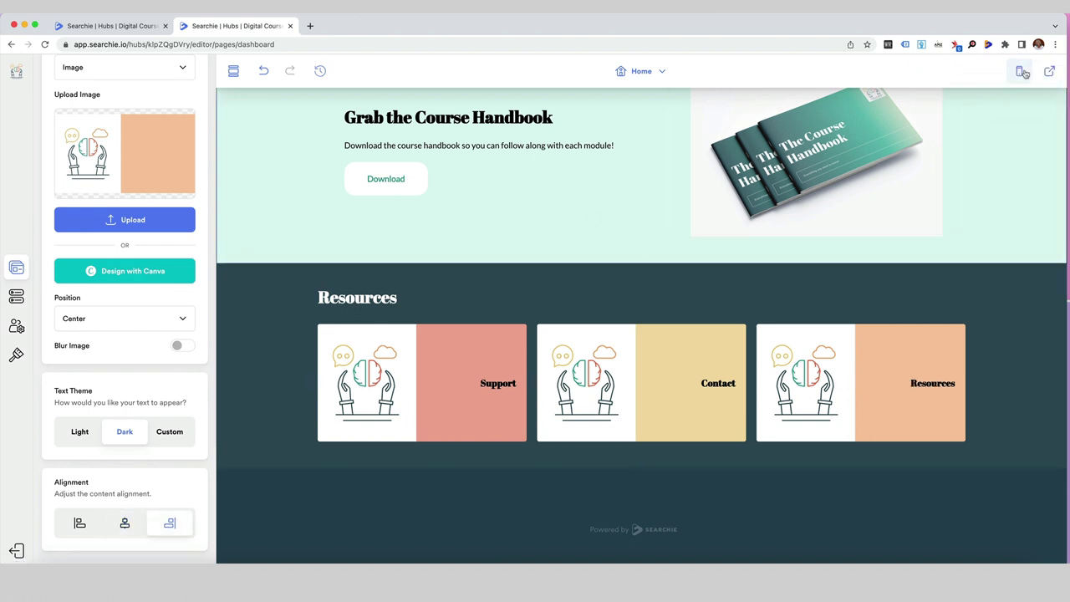
{"action": "left_click", "coordinate": [133, 31]}
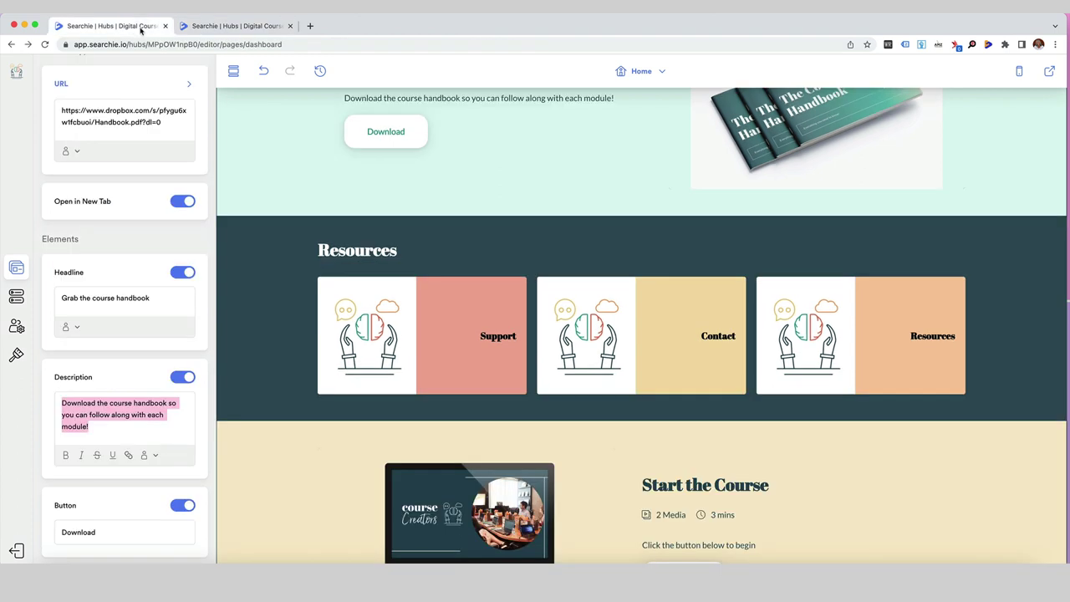
Switch back to the browser tab of the hub being built.
{"action": "left_click", "coordinate": [241, 28]}
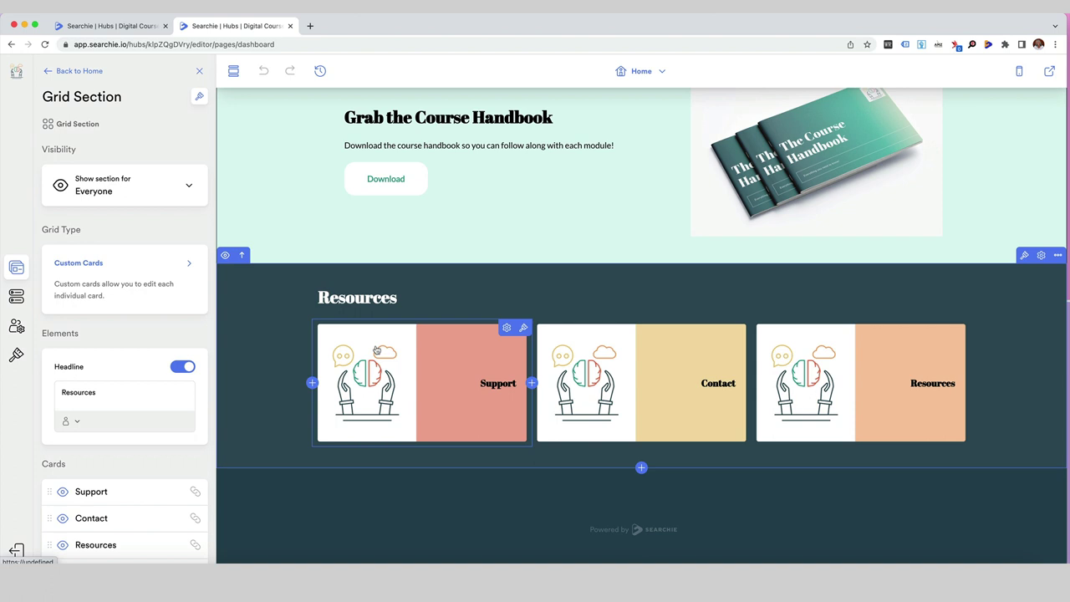
{"action": "left_click", "coordinate": [376, 351]}
{"action": "left_click", "coordinate": [417, 26]}
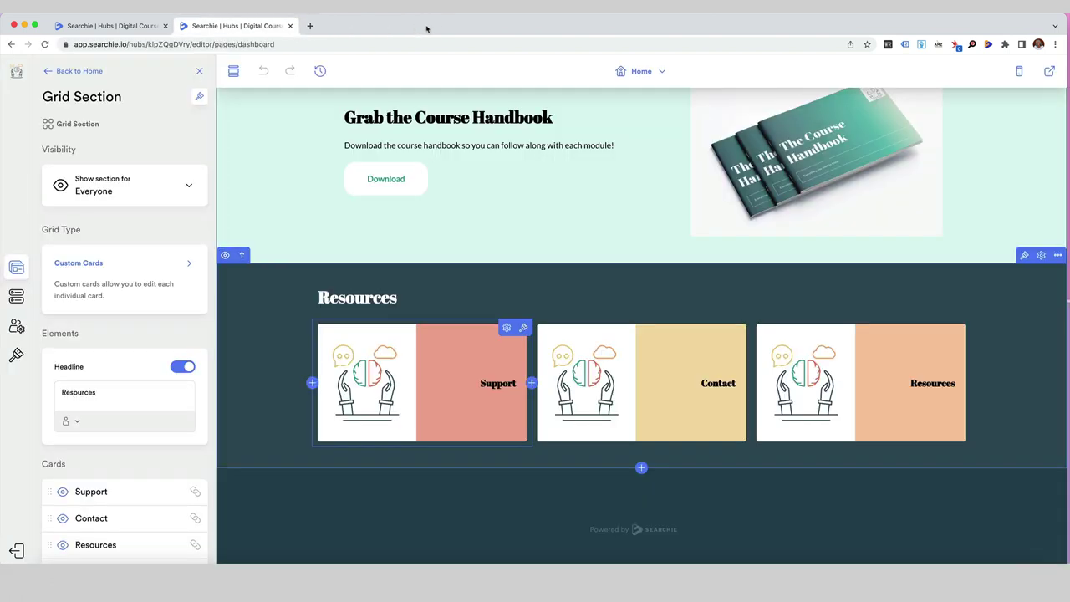
{"action": "left_click", "coordinate": [507, 328]}
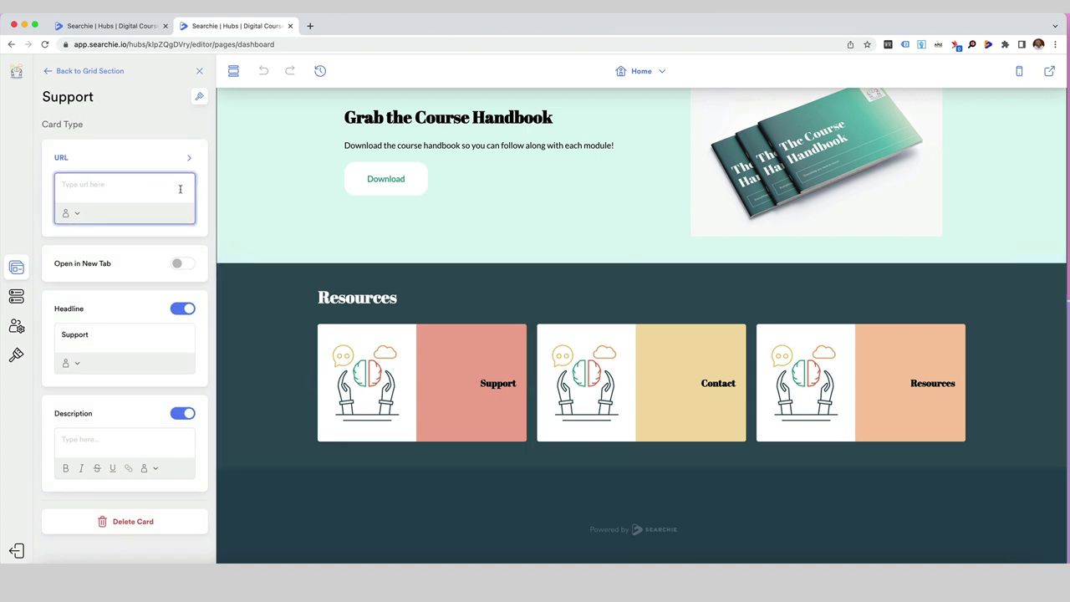
{"action": "left_click", "coordinate": [106, 259]}
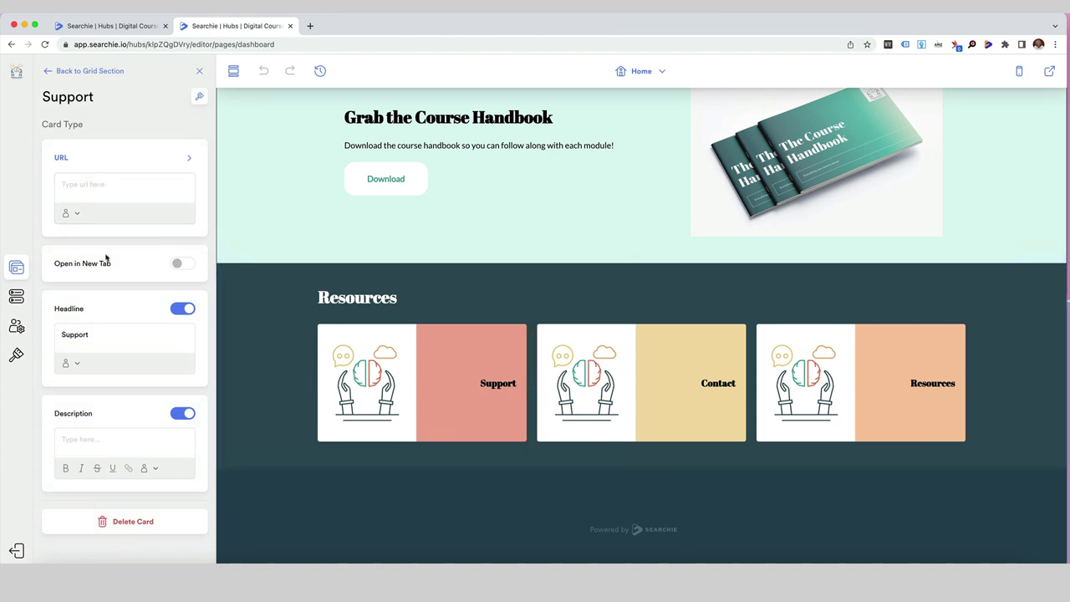
{"action": "left_click", "coordinate": [184, 266]}
{"action": "left_click", "coordinate": [48, 73]}
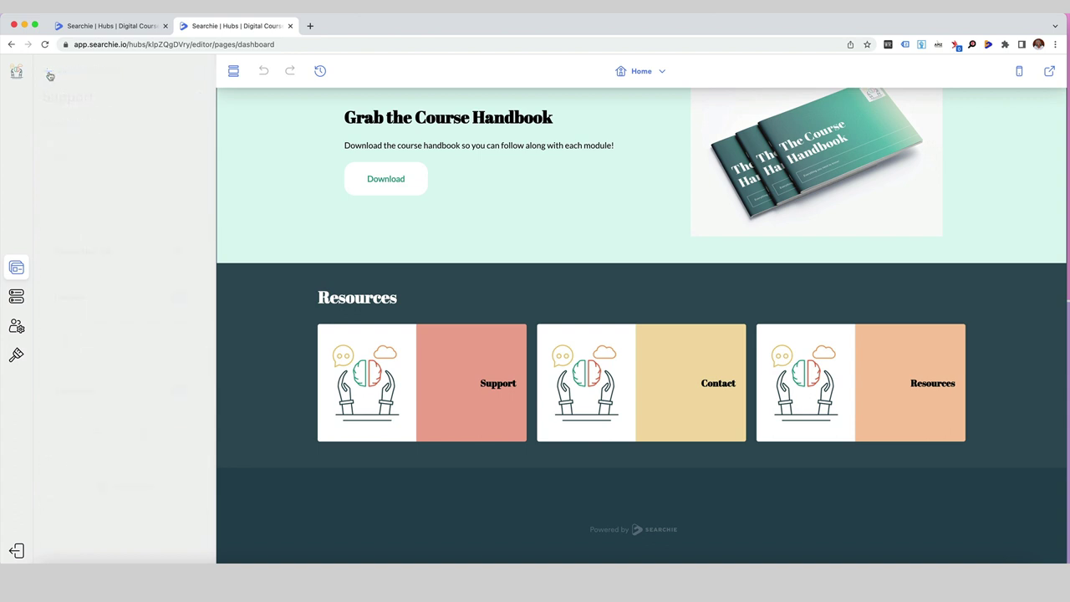
{"action": "scroll", "coordinate": [489, 306], "scroll_direction": "up", "scroll_amount": 3}
{"action": "scroll", "coordinate": [486, 307], "scroll_direction": "down", "scroll_amount": 4}
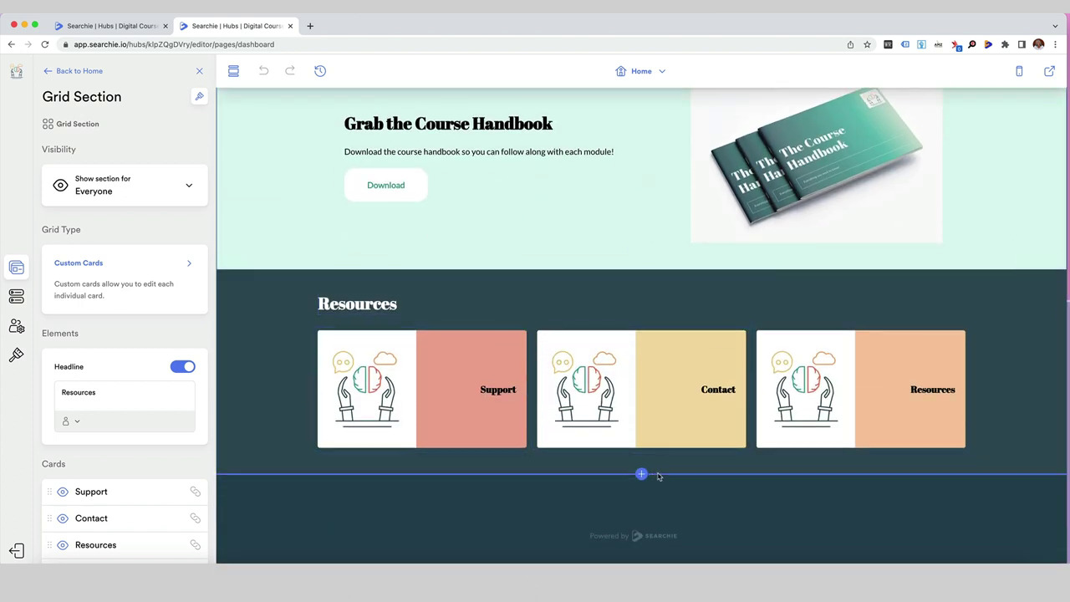
{"action": "scroll", "coordinate": [641, 470], "scroll_direction": "down", "scroll_amount": 1}
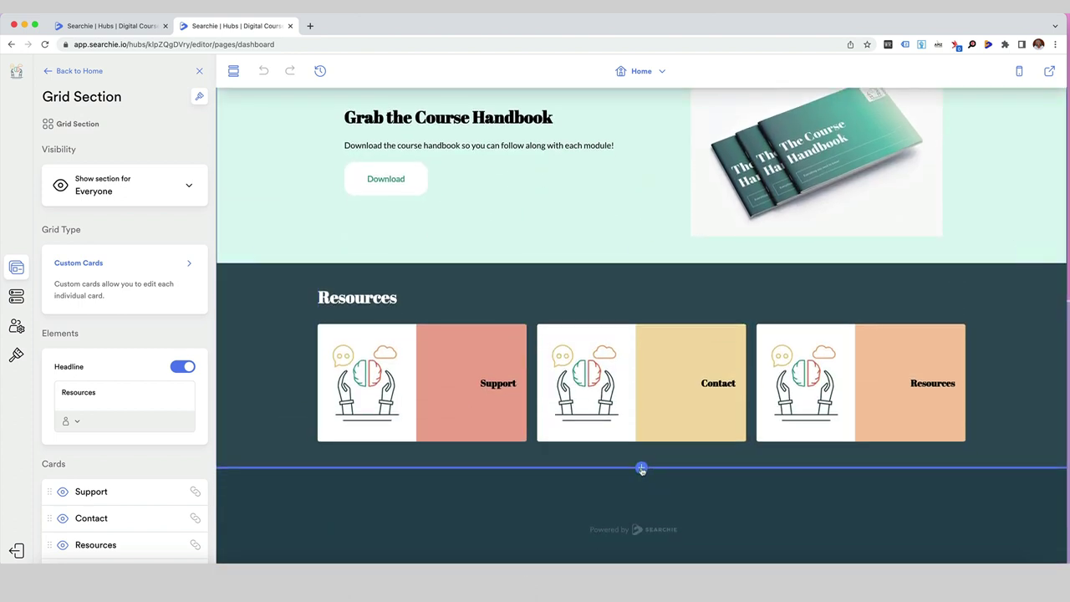
{"action": "left_click", "coordinate": [113, 26]}
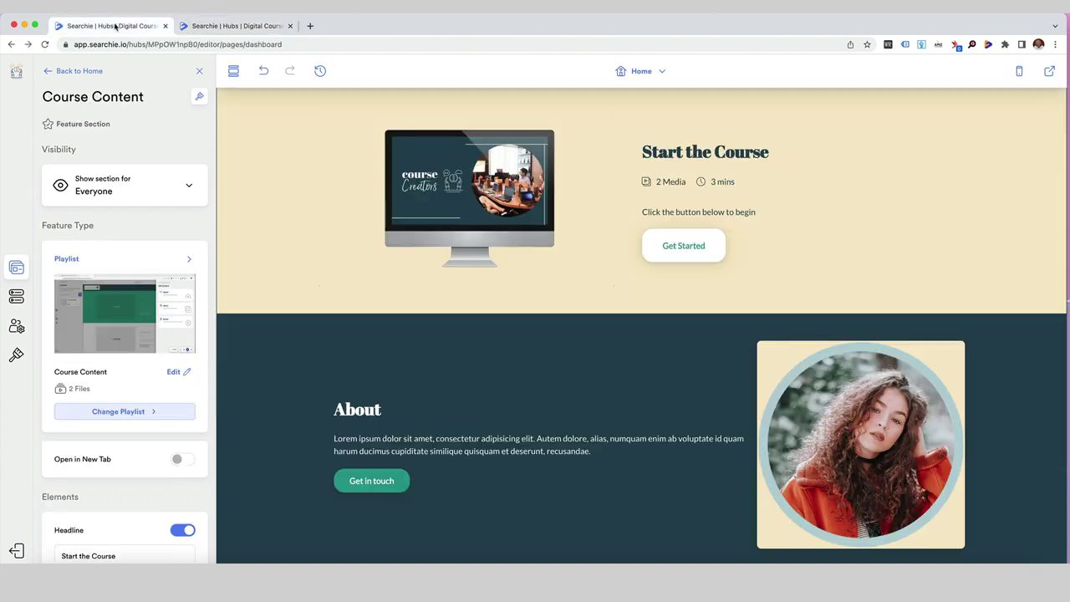
{"action": "scroll", "coordinate": [359, 176], "scroll_direction": "up", "scroll_amount": 1}
{"action": "scroll", "coordinate": [360, 177], "scroll_direction": "down", "scroll_amount": 1}
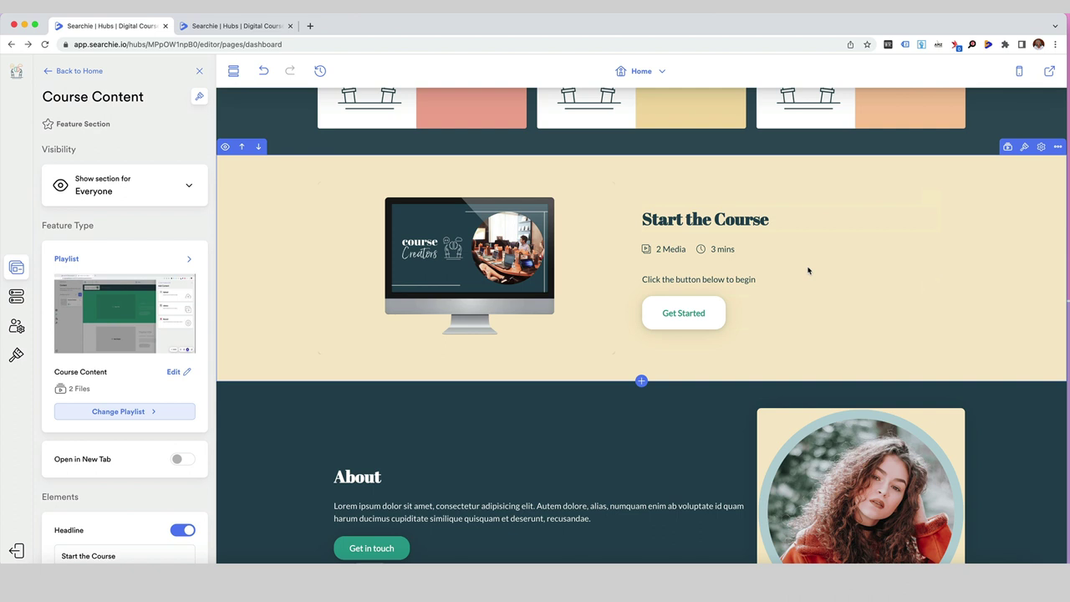
{"action": "left_click", "coordinate": [234, 26]}
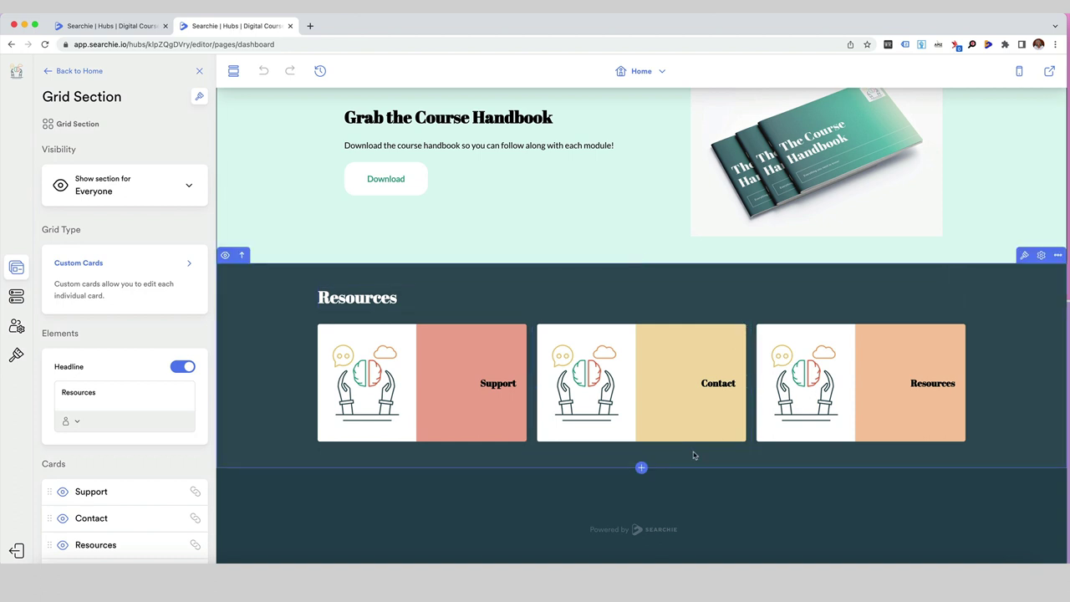
{"action": "left_click", "coordinate": [641, 468]}
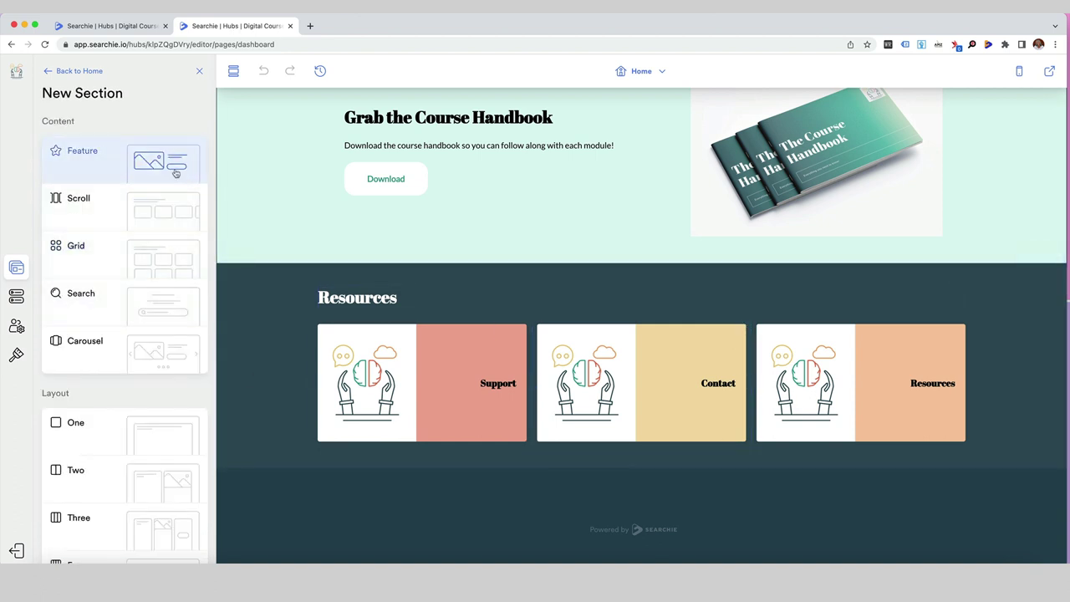
Add a playlist feature section using Digital Course 2 and save the page.
{"action": "left_click", "coordinate": [171, 170]}
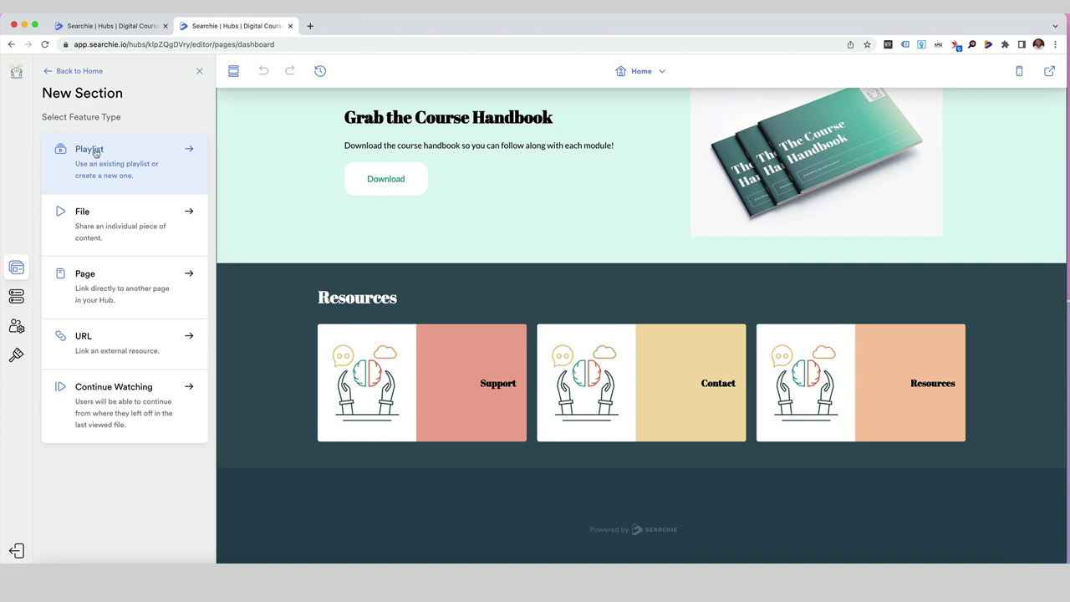
{"action": "left_click", "coordinate": [95, 151]}
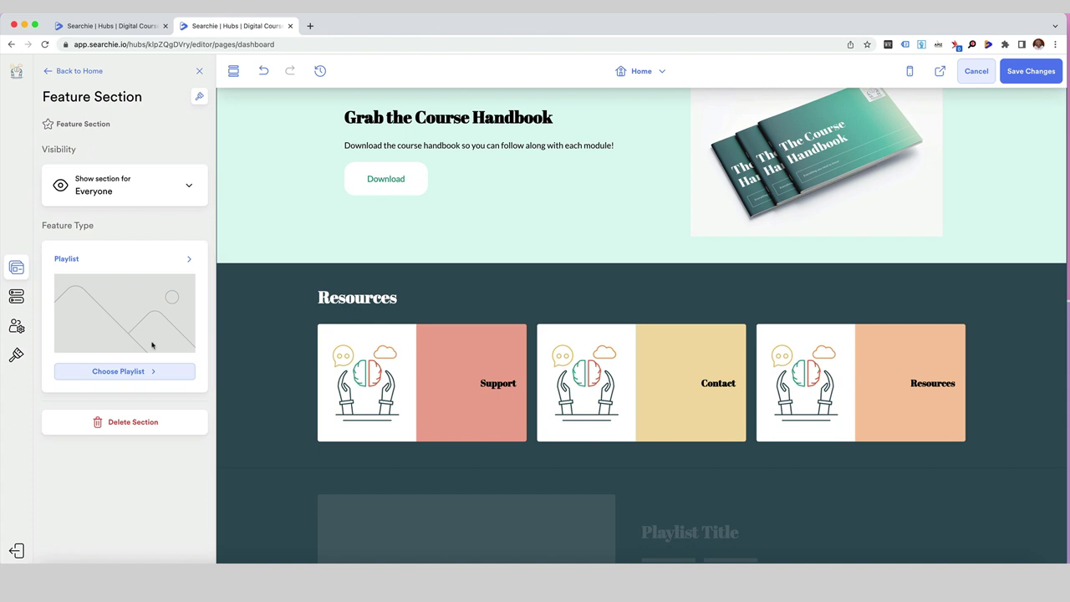
{"action": "left_click", "coordinate": [114, 373]}
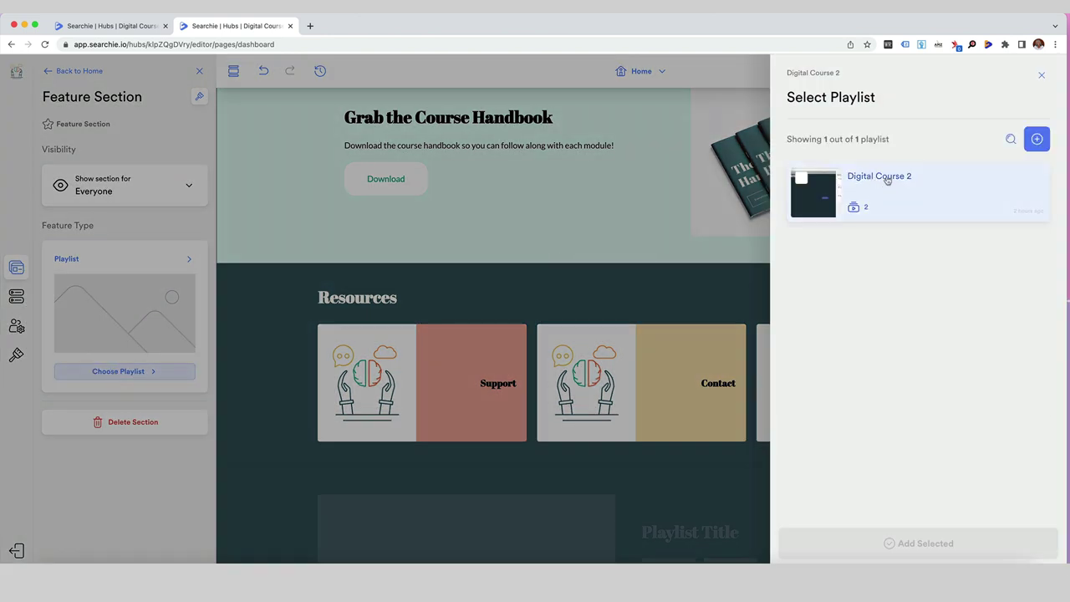
{"action": "left_click", "coordinate": [879, 179]}
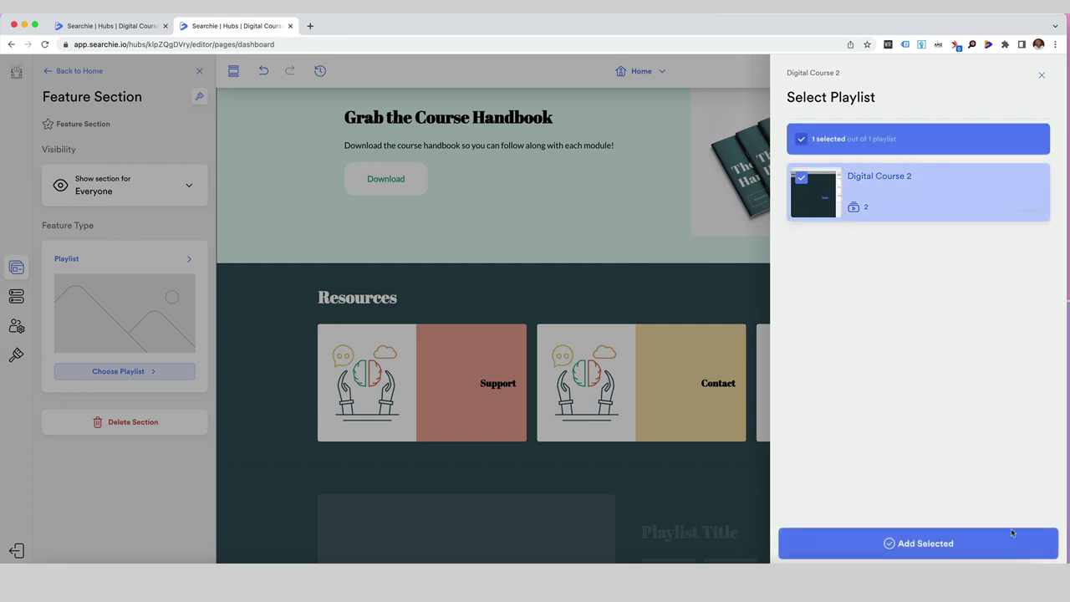
{"action": "left_click", "coordinate": [896, 544]}
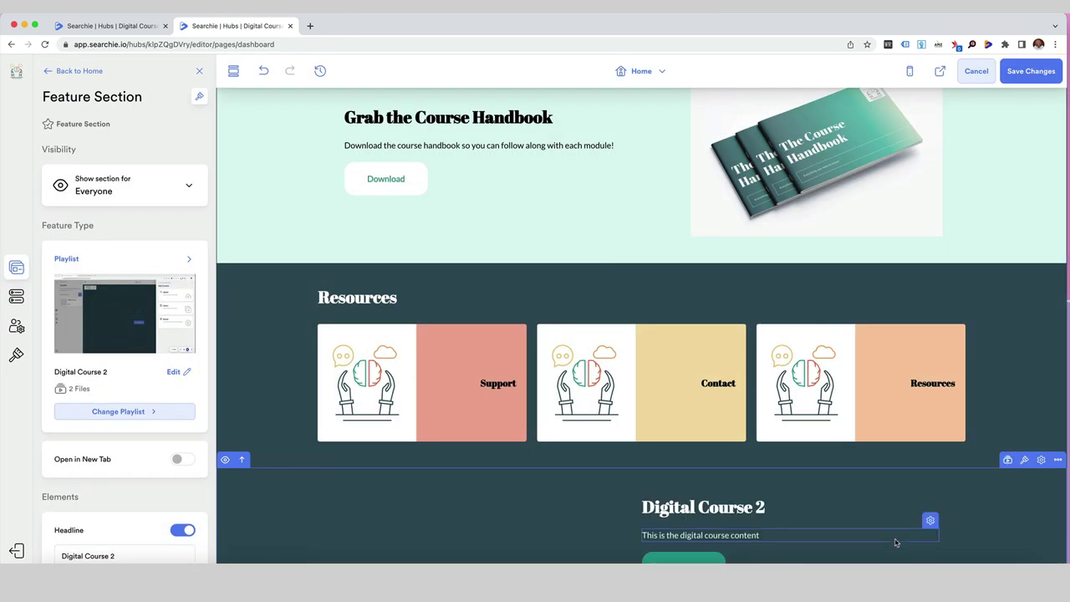
{"action": "scroll", "coordinate": [920, 351], "scroll_direction": "down", "scroll_amount": 3}
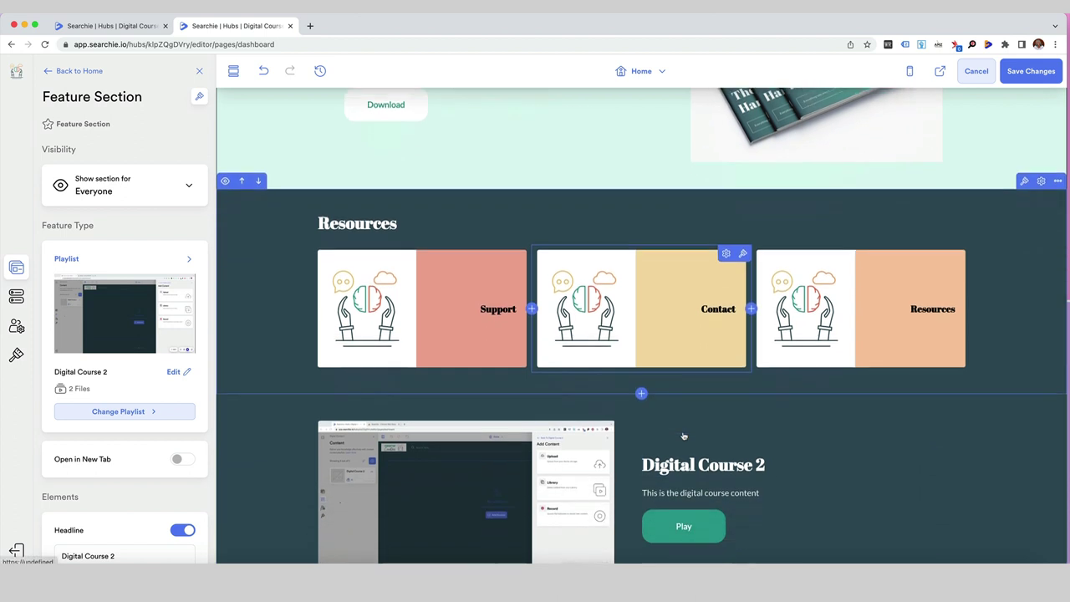
{"action": "left_click", "coordinate": [1030, 71]}
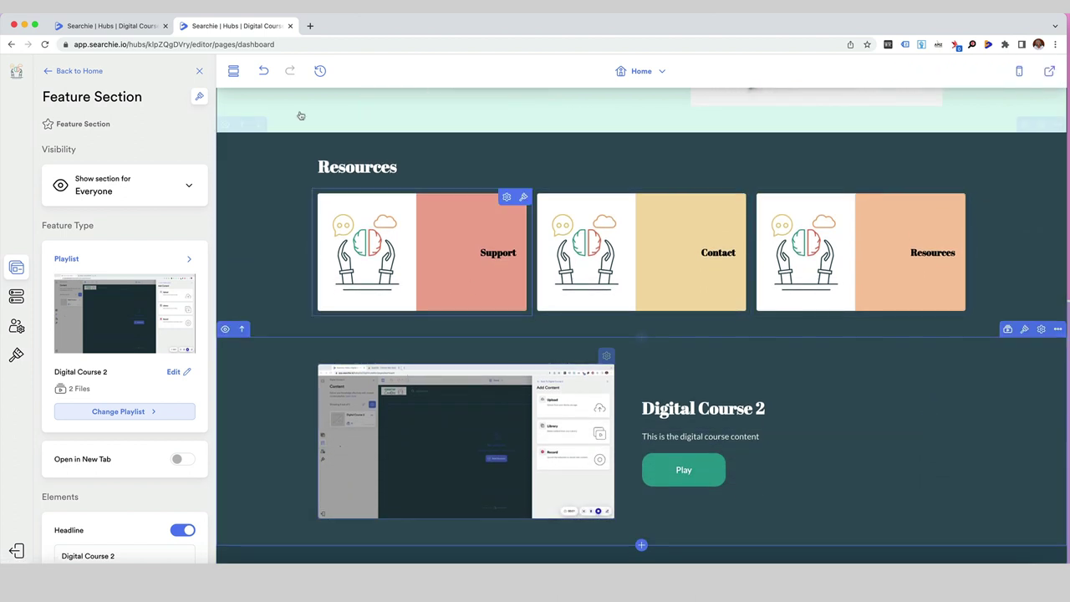
Compare with the reference hub's Start the Course section, then open the playlist section's styling.
{"action": "key", "text": "ctrl+shift+Tab"}
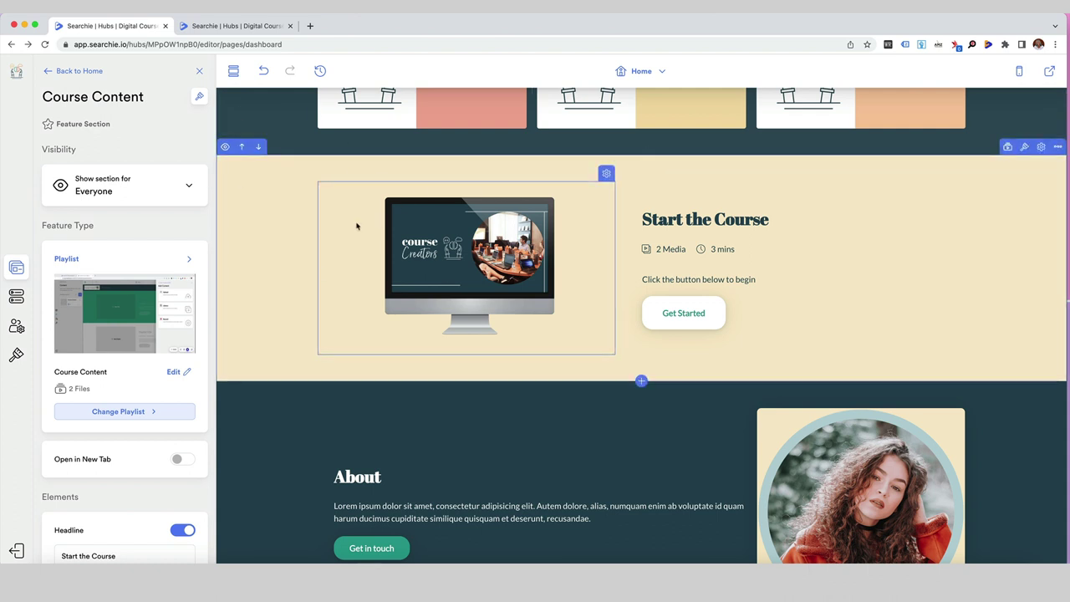
{"action": "left_click", "coordinate": [234, 28]}
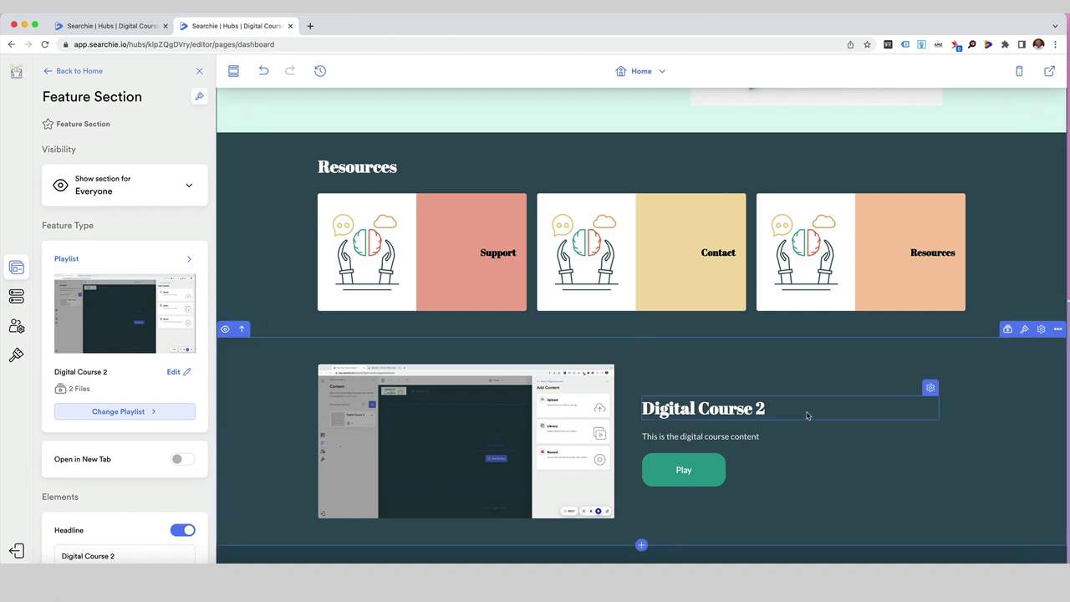
{"action": "scroll", "coordinate": [828, 409], "scroll_direction": "down", "scroll_amount": 1}
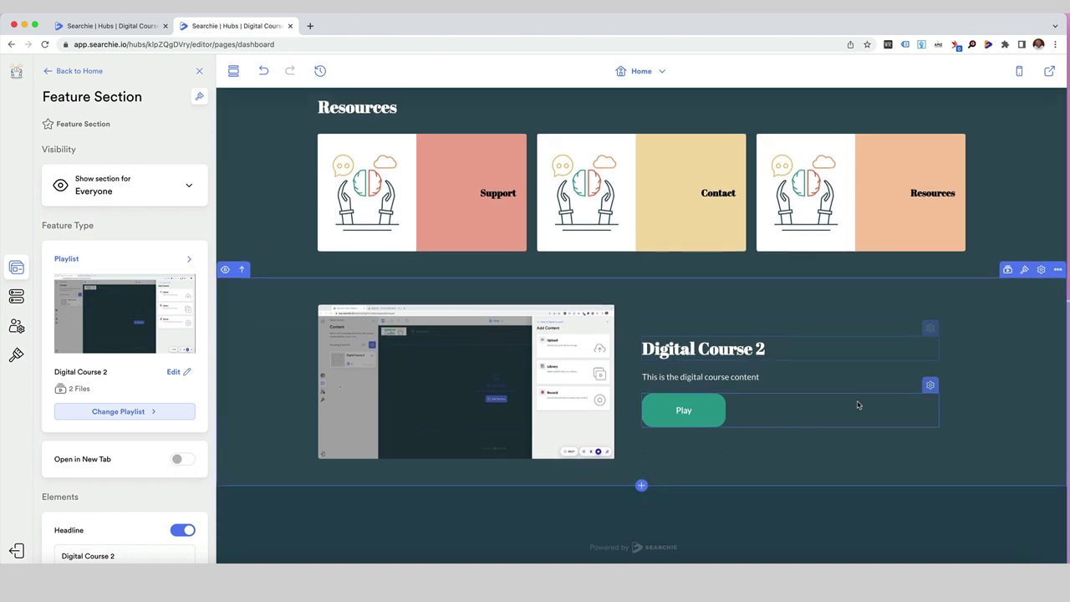
{"action": "left_click", "coordinate": [1026, 270]}
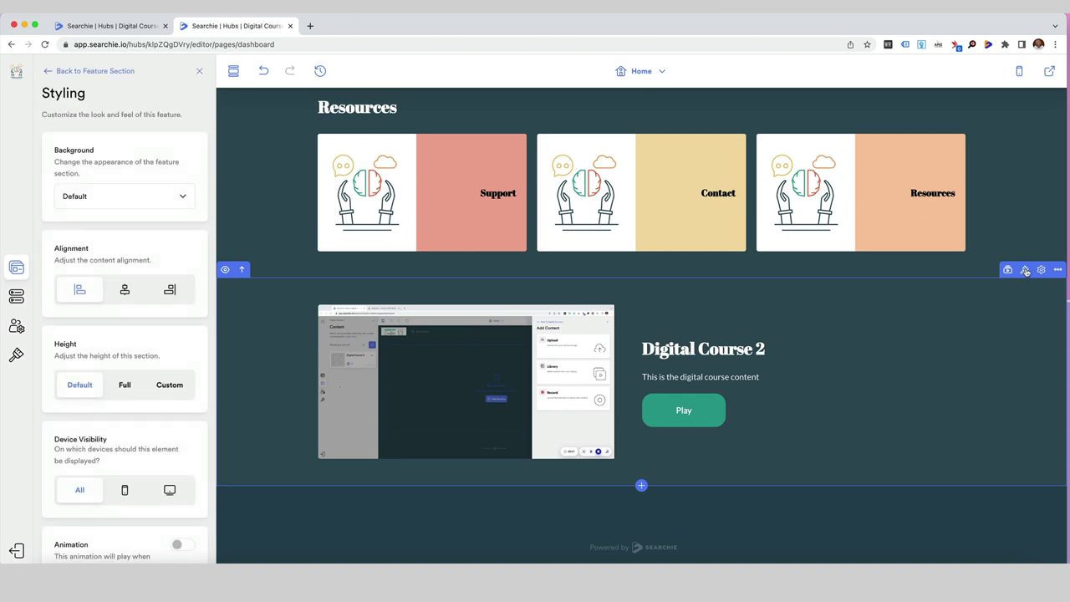
Give the section a cream #F7EACA custom background with dark text and save.
{"action": "left_click", "coordinate": [106, 196]}
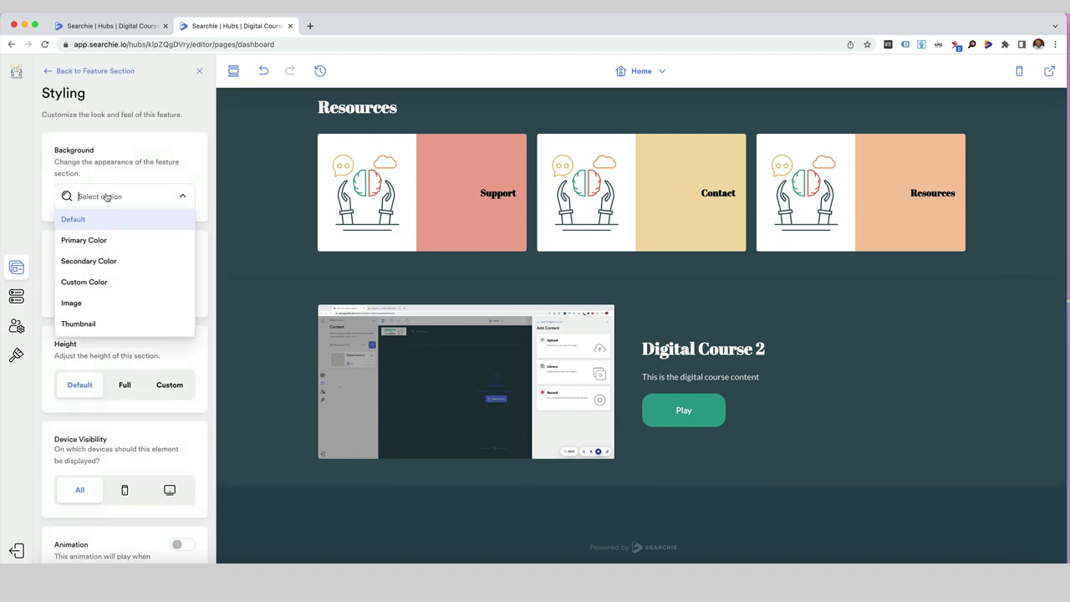
{"action": "left_click", "coordinate": [83, 282]}
{"action": "left_click", "coordinate": [103, 243]}
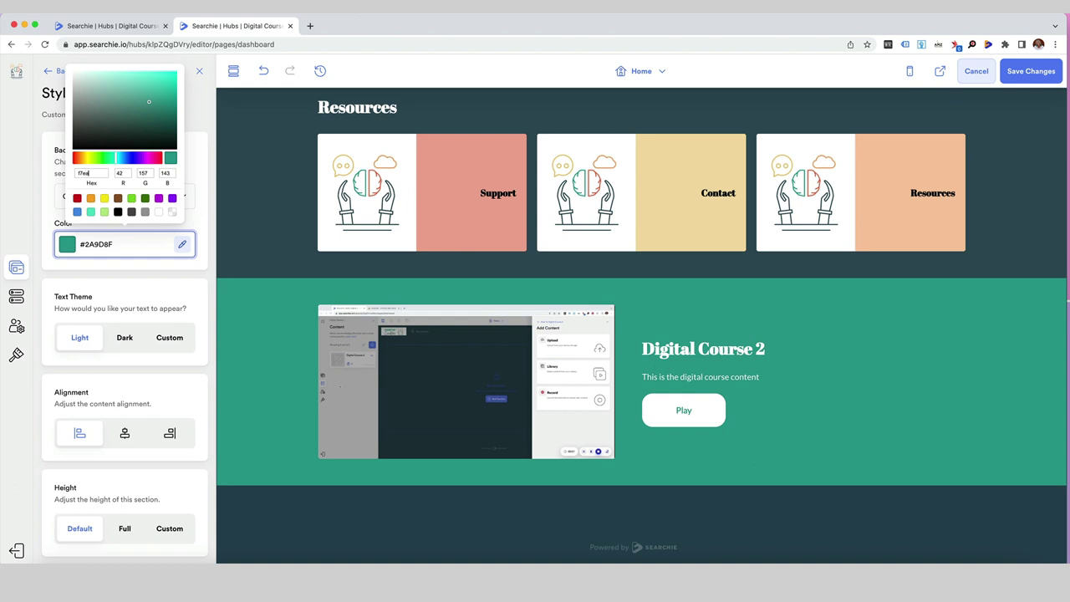
{"action": "type", "text": "ca"}
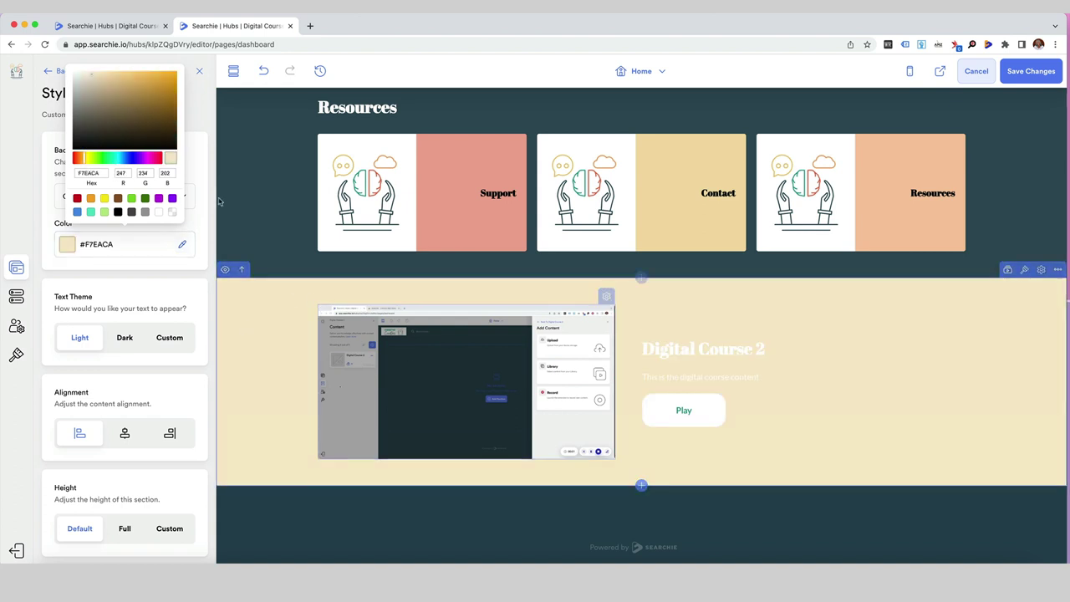
{"action": "left_click", "coordinate": [196, 144]}
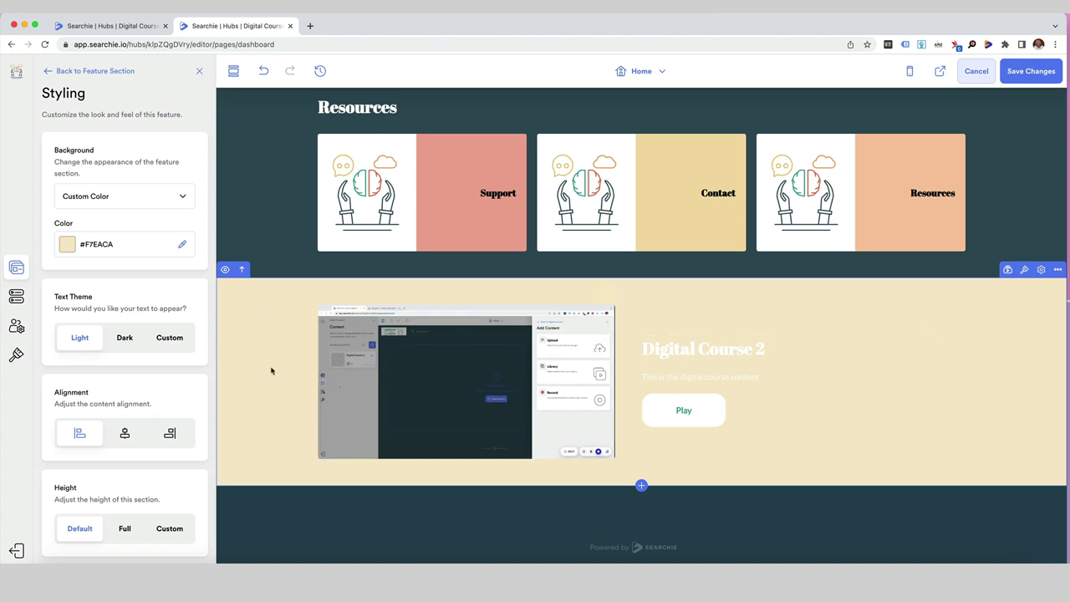
{"action": "left_click", "coordinate": [125, 338]}
{"action": "scroll", "coordinate": [143, 394], "scroll_direction": "down", "scroll_amount": 1}
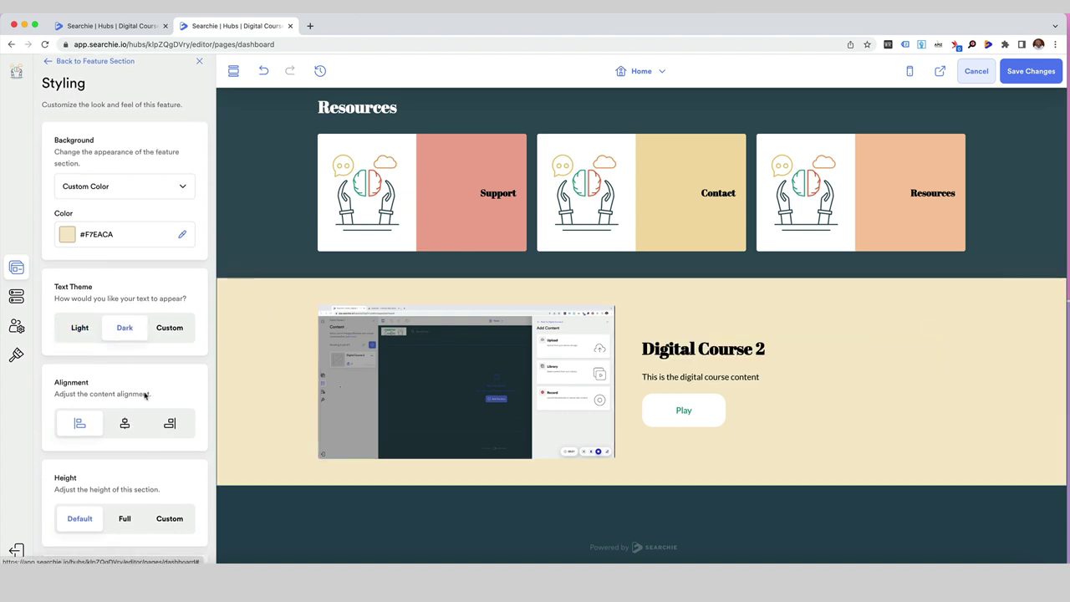
{"action": "scroll", "coordinate": [134, 391], "scroll_direction": "down", "scroll_amount": 1}
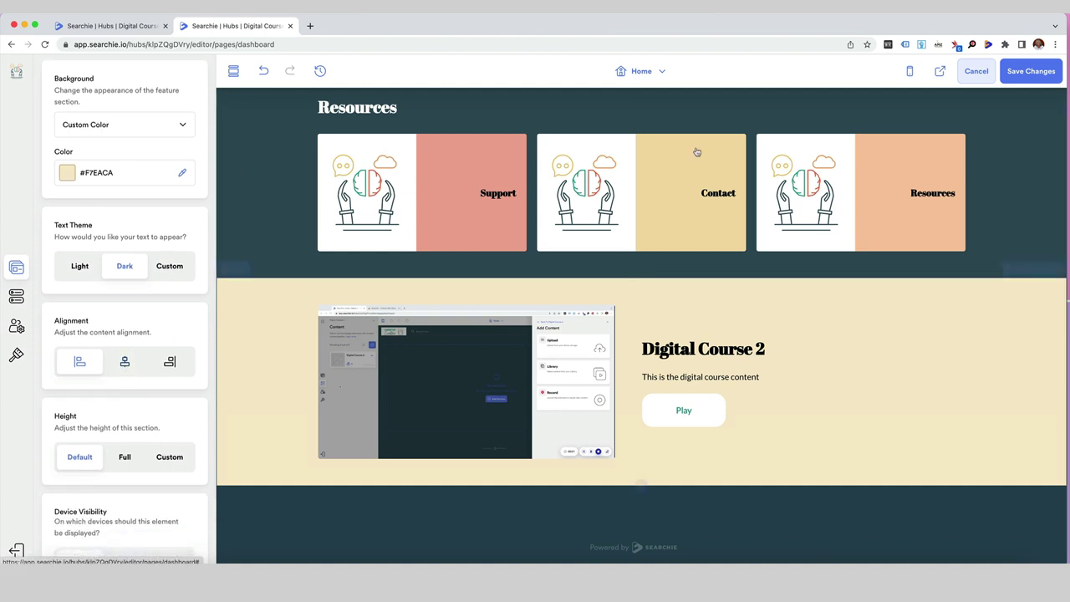
{"action": "left_click", "coordinate": [1012, 80]}
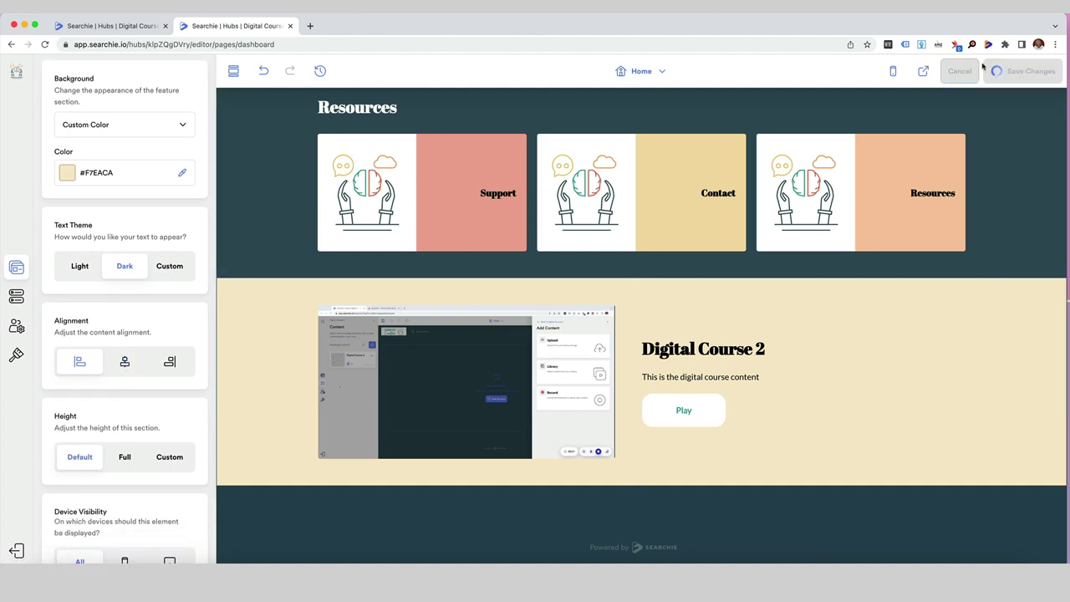
Check the reference hub's course section, then open the Digital Course 2 playlist page.
{"action": "left_click", "coordinate": [129, 28]}
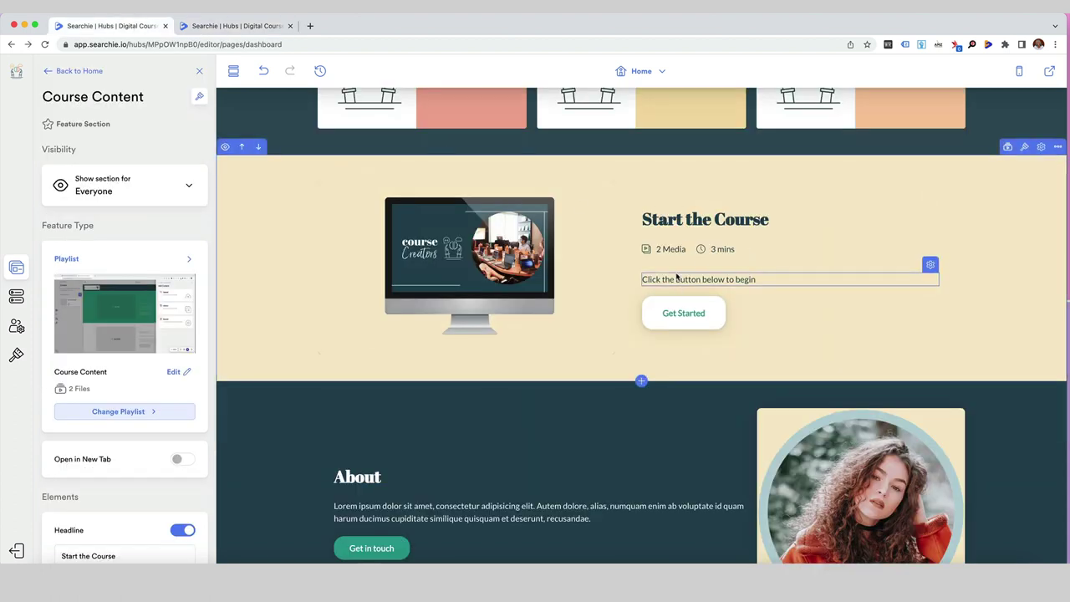
{"action": "left_click", "coordinate": [246, 28]}
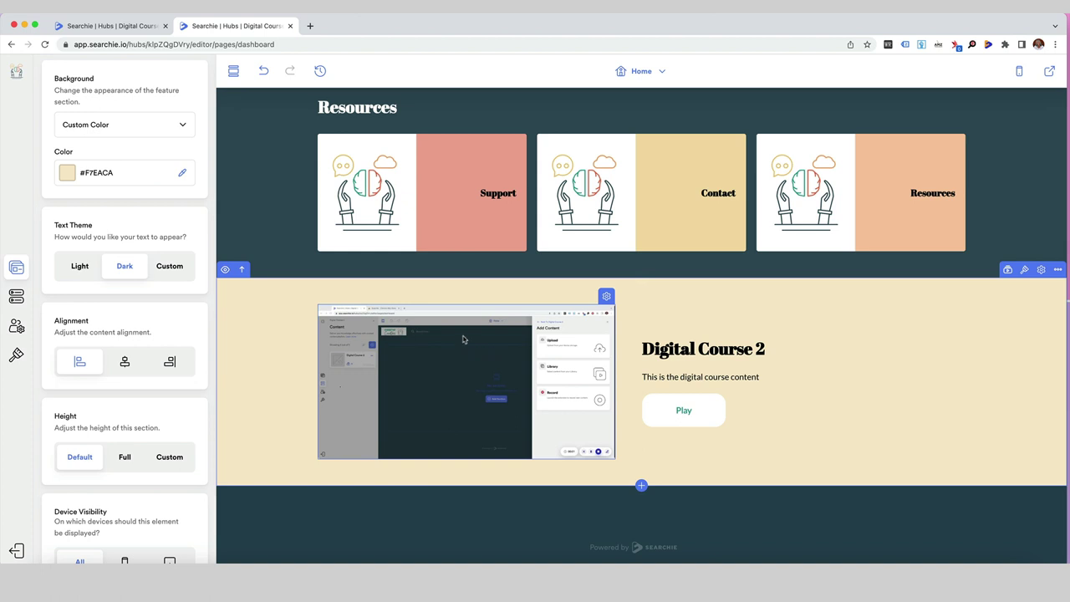
{"action": "left_click", "coordinate": [463, 340]}
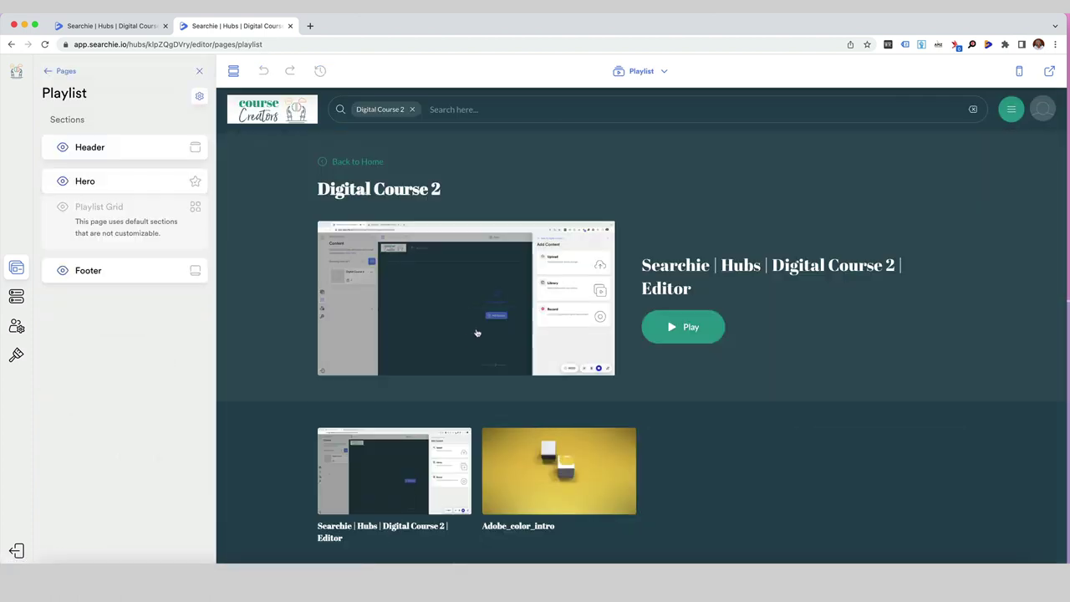
Return to the Home page and open the Digital Course 2 section's settings.
{"action": "left_click", "coordinate": [58, 71]}
{"action": "left_click", "coordinate": [89, 189]}
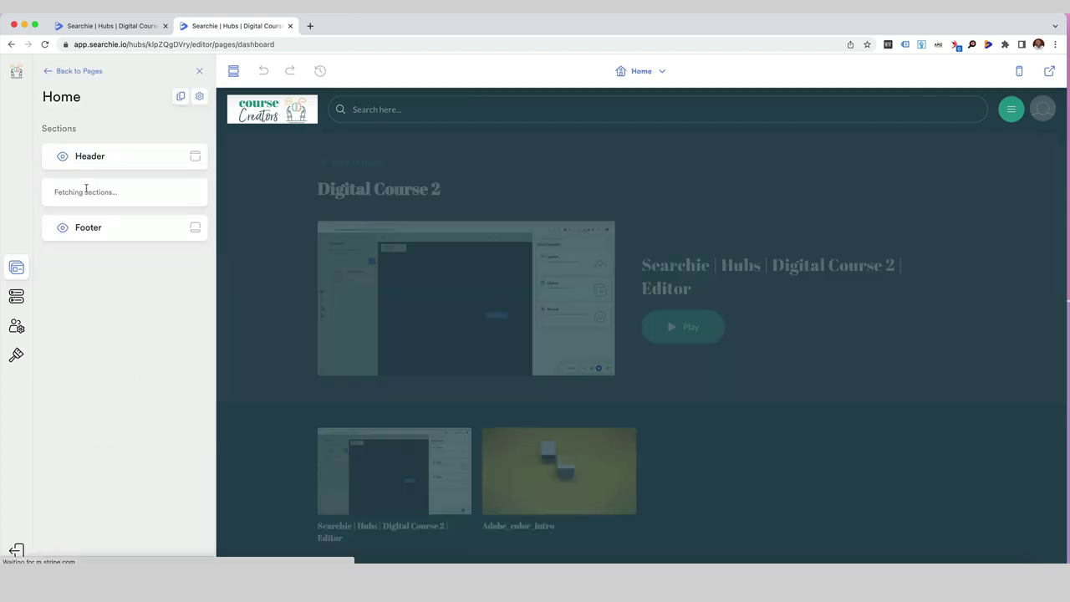
{"action": "scroll", "coordinate": [363, 406], "scroll_direction": "down", "scroll_amount": 15}
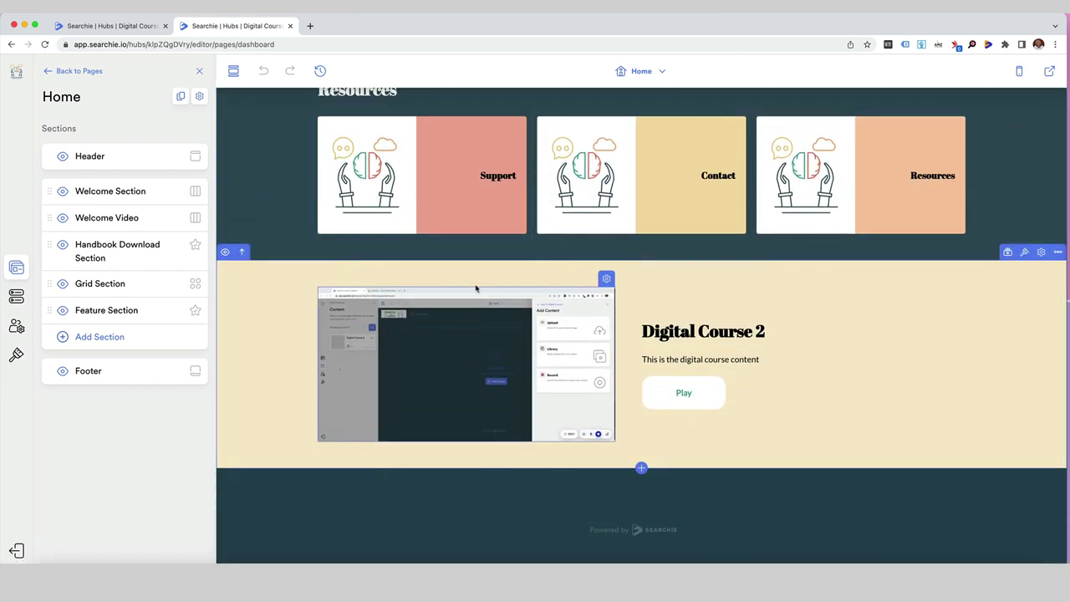
{"action": "left_click", "coordinate": [607, 280]}
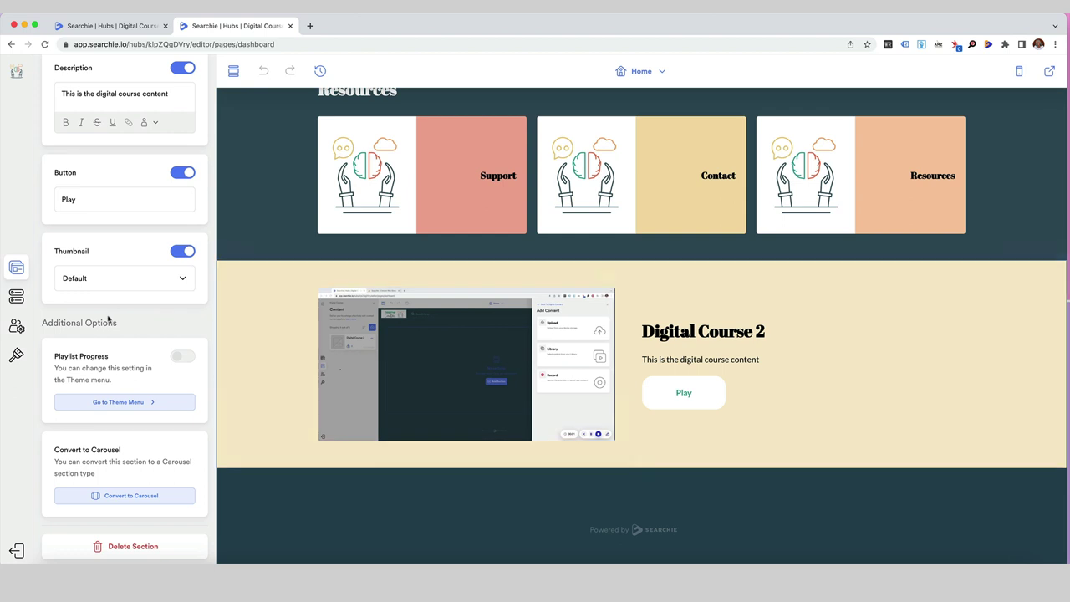
{"action": "scroll", "coordinate": [109, 319], "scroll_direction": "up", "scroll_amount": 10}
{"action": "scroll", "coordinate": [122, 291], "scroll_direction": "down", "scroll_amount": 5}
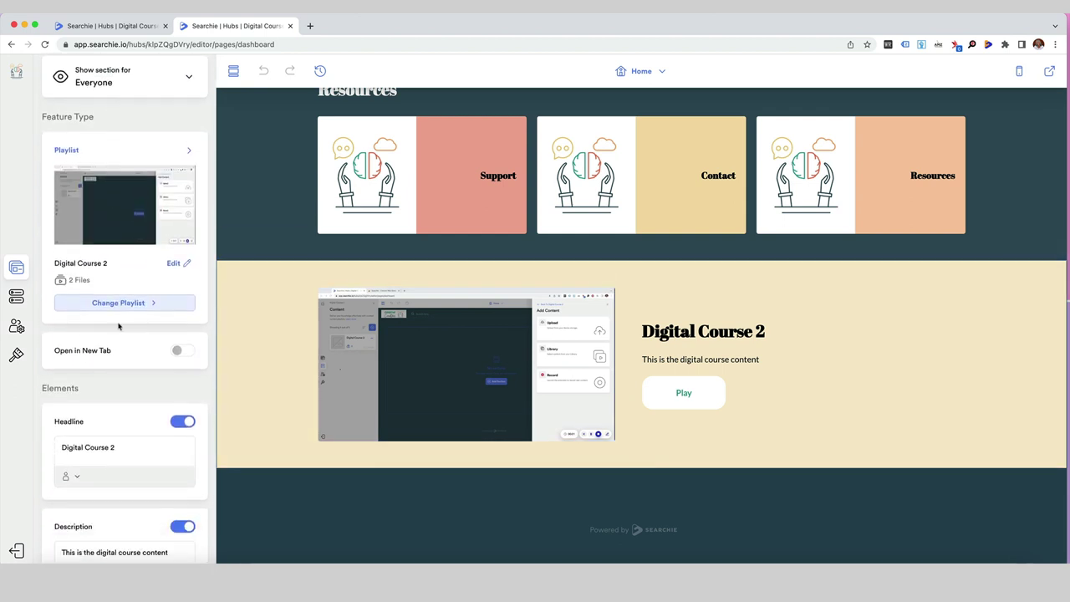
Change the section headline from Digital Course 2 to 'Start the Course'.
{"action": "left_click", "coordinate": [112, 283]}
{"action": "left_click_drag", "start_coordinate": [112, 268], "coordinate": [55, 268]}
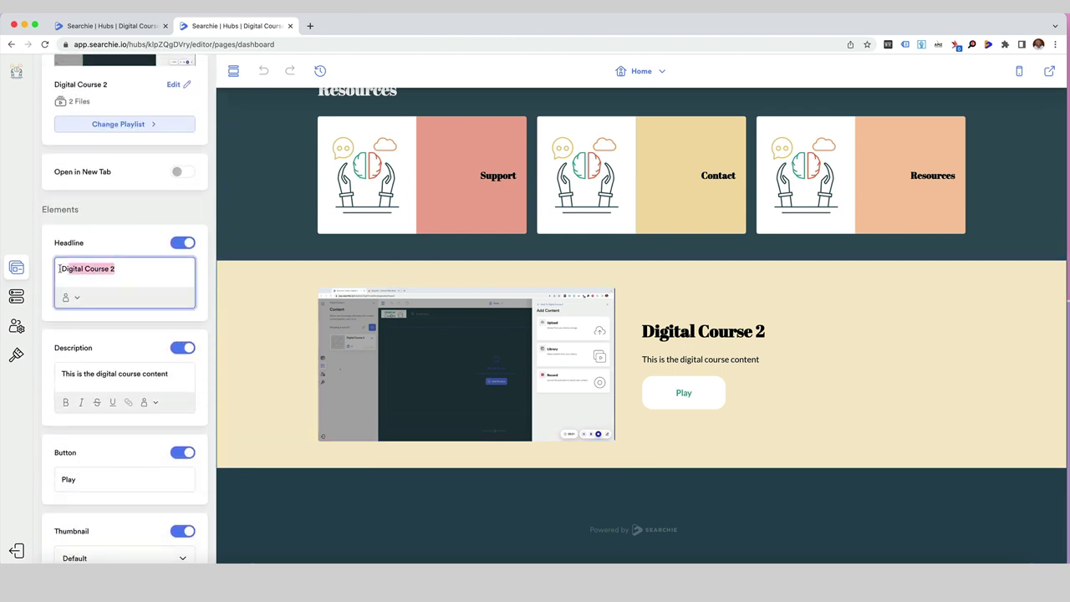
{"action": "left_click", "coordinate": [114, 26]}
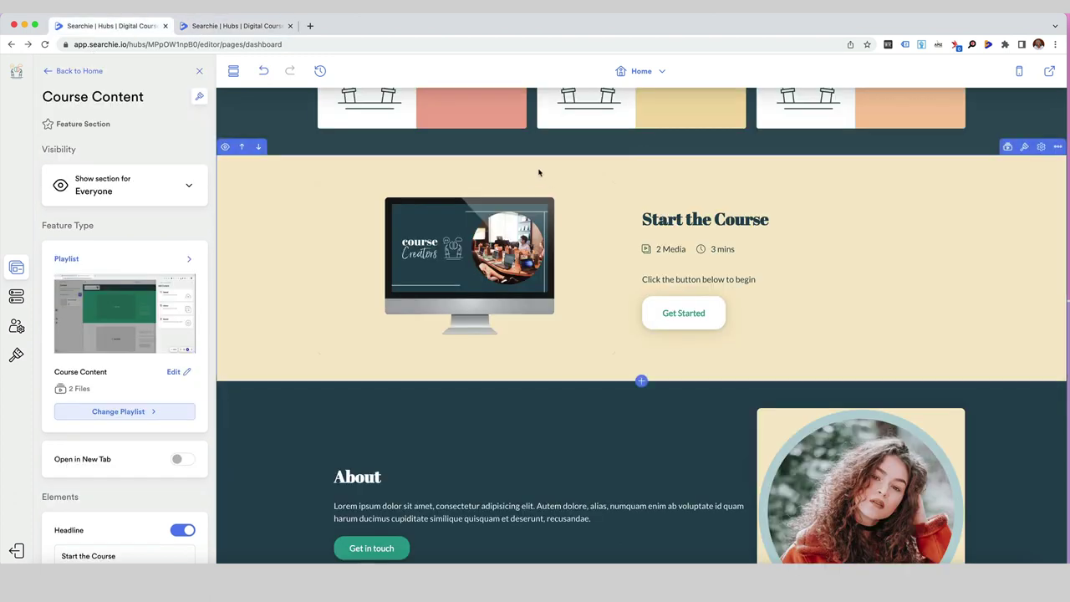
{"action": "left_click", "coordinate": [270, 27]}
{"action": "type", "text": "St"}
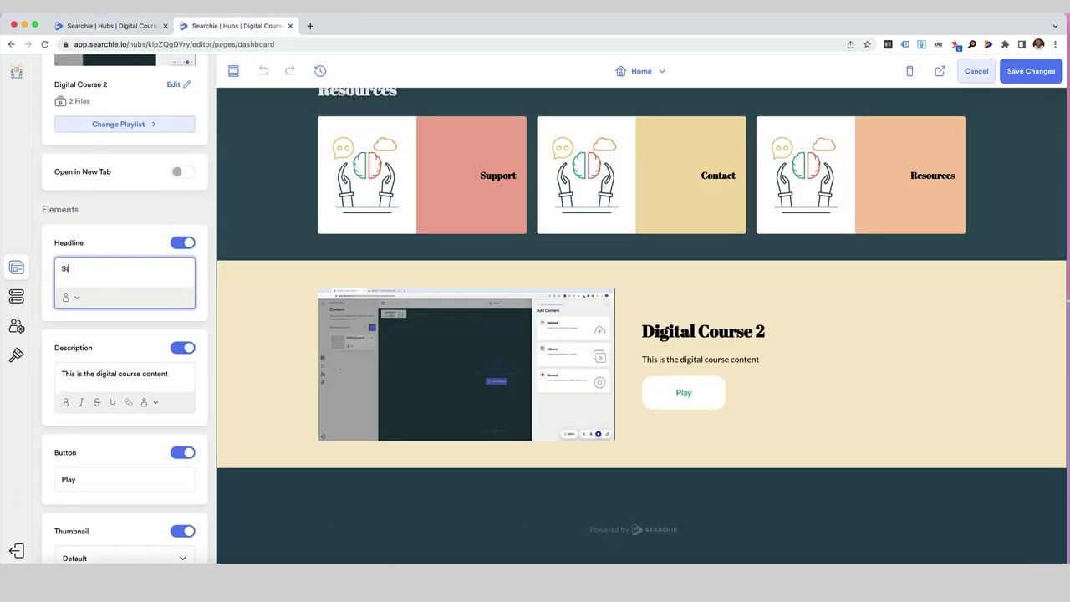
{"action": "type", "text": "art the Course"}
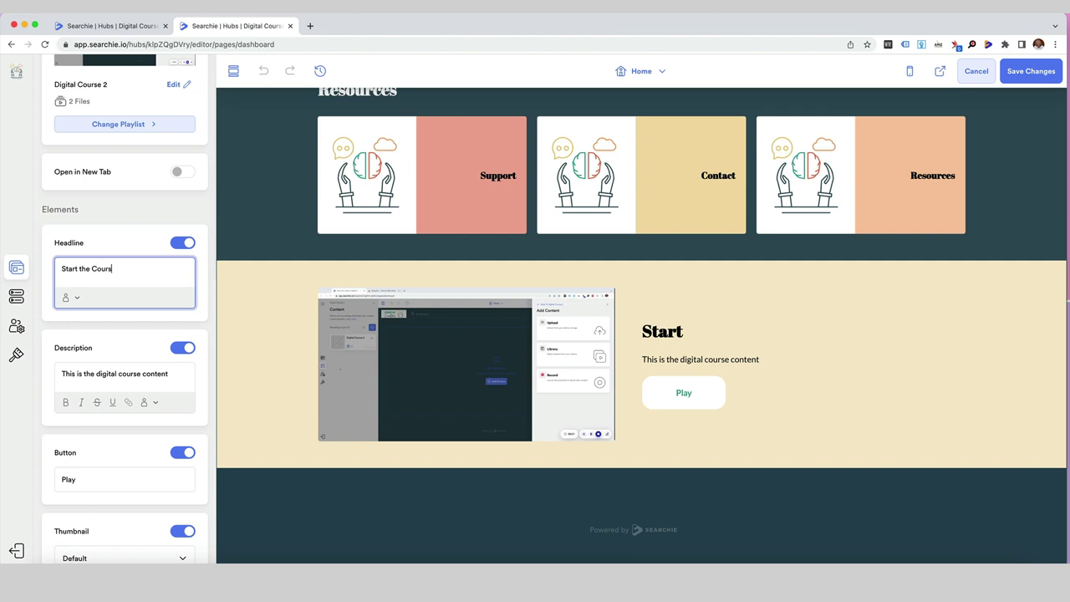
{"action": "left_click", "coordinate": [148, 28]}
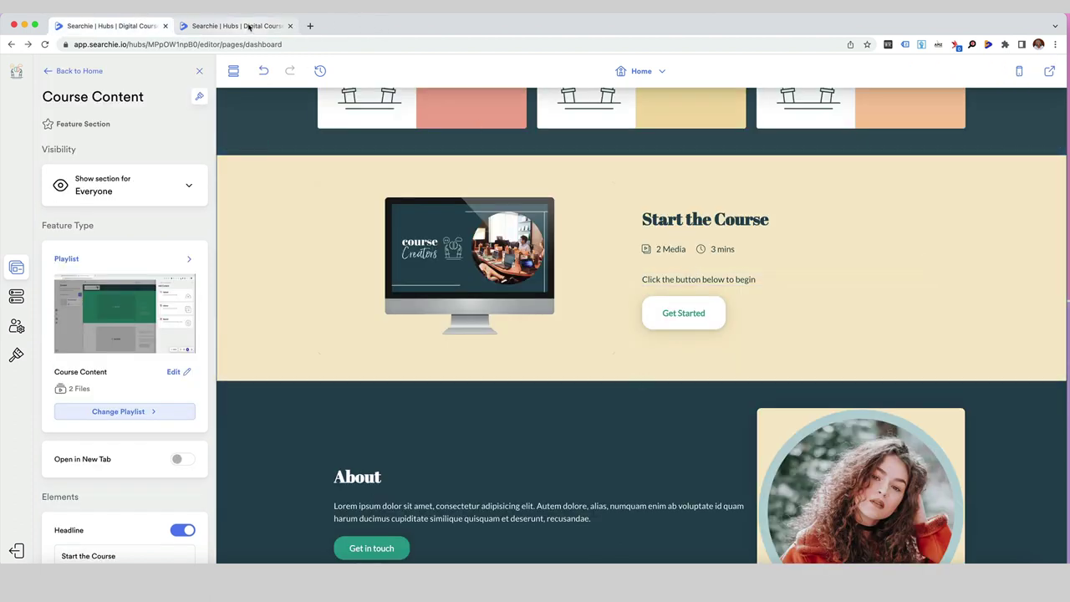
{"action": "left_click", "coordinate": [248, 28]}
Set the description to 'Click the button below to start'.
{"action": "left_click", "coordinate": [183, 390]}
{"action": "left_click_drag", "start_coordinate": [168, 373], "coordinate": [60, 369]}
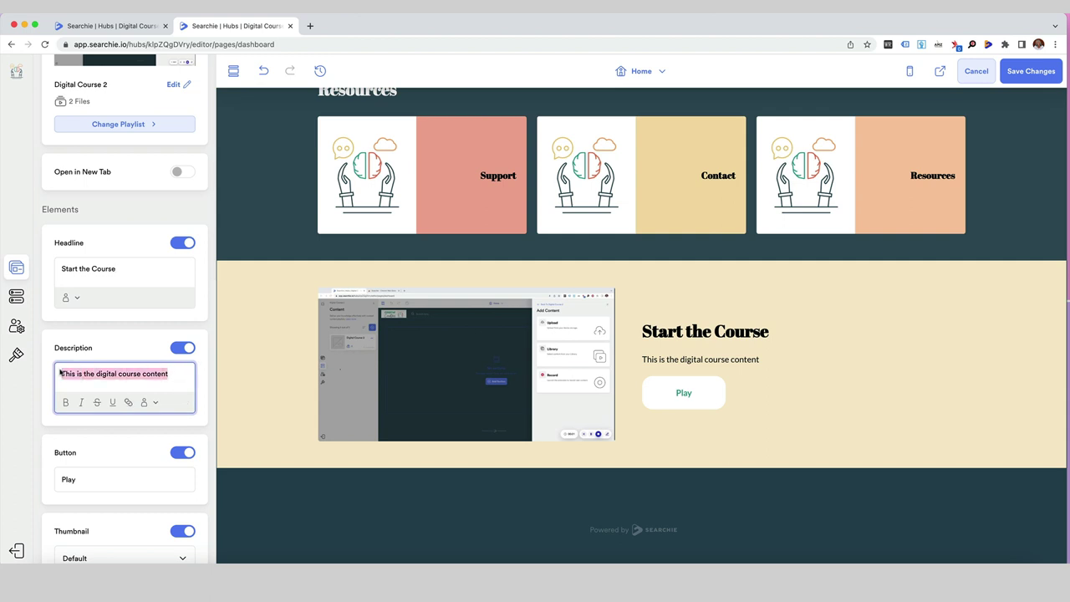
{"action": "type", "text": "Click the bu"}
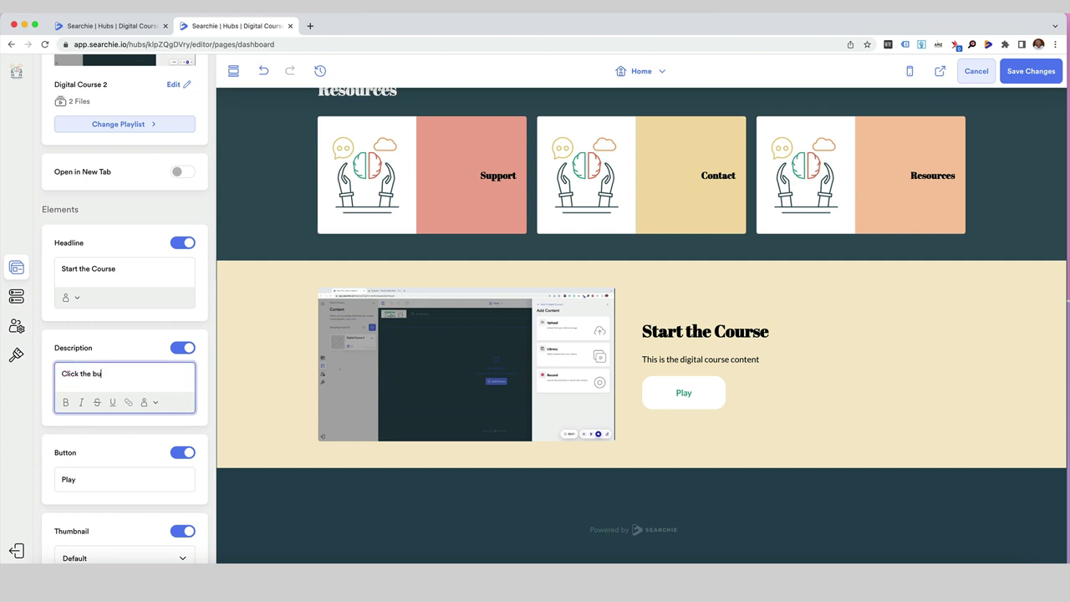
{"action": "type", "text": "ttonb"}
{"action": "key", "text": "BackSpace"}
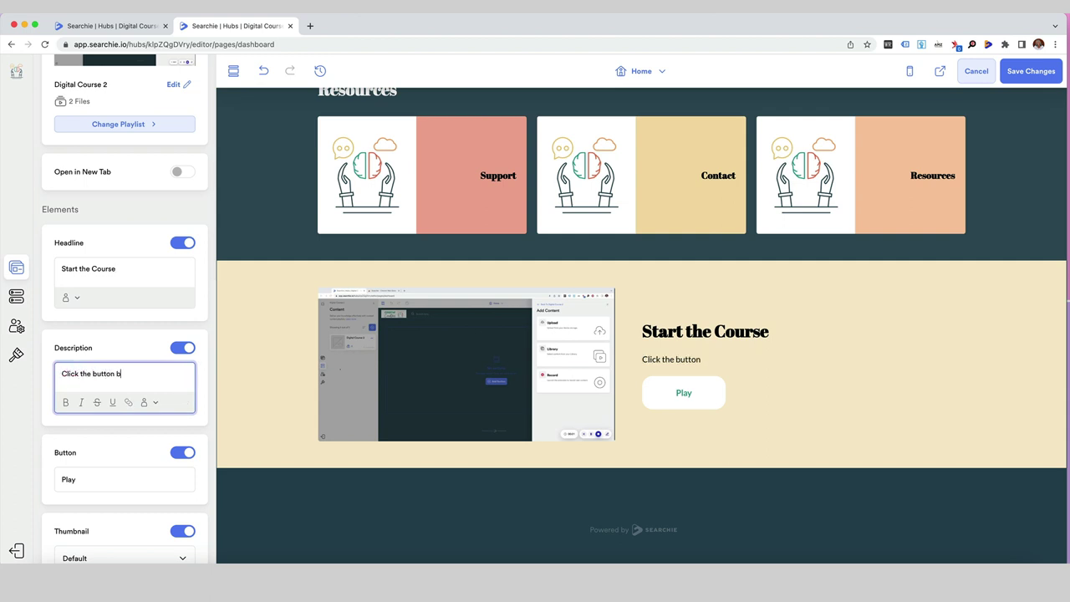
{"action": "type", "text": "below to start"}
{"action": "scroll", "coordinate": [59, 432], "scroll_direction": "down", "scroll_amount": 1}
Rename the Play button to 'Get Started' and review the thumbnail source options.
{"action": "left_click", "coordinate": [151, 28]}
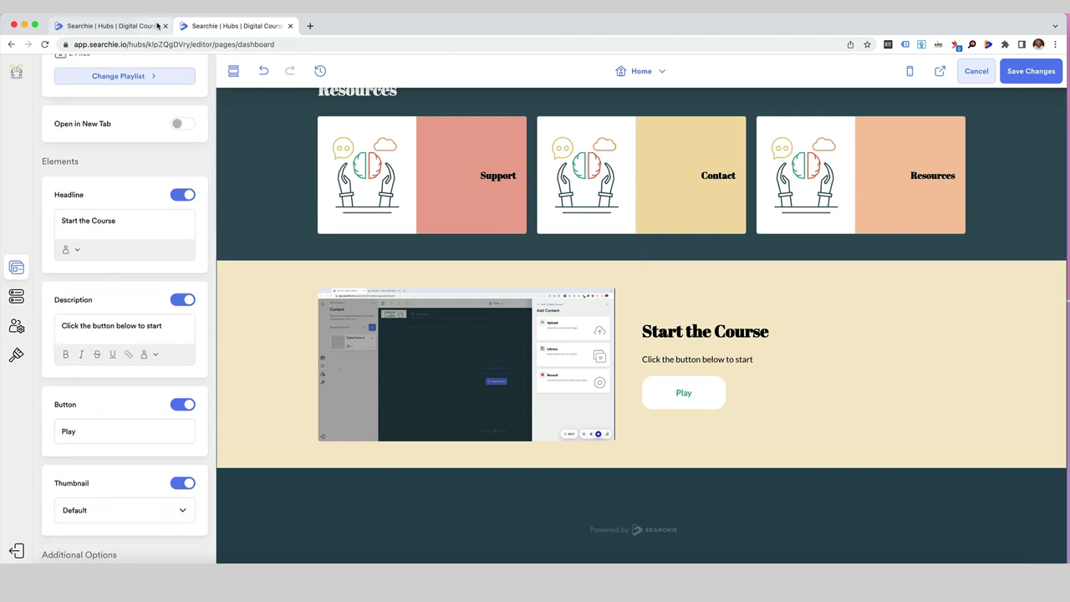
{"action": "left_click", "coordinate": [262, 28]}
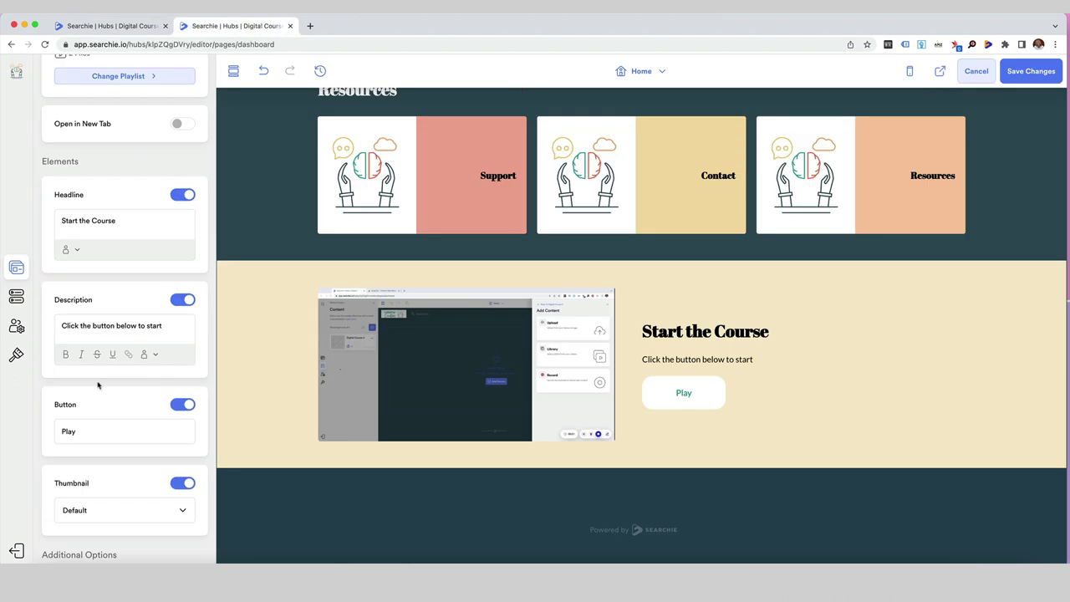
{"action": "left_click_drag", "start_coordinate": [92, 443], "coordinate": [12, 433]}
{"action": "type", "text": "G"}
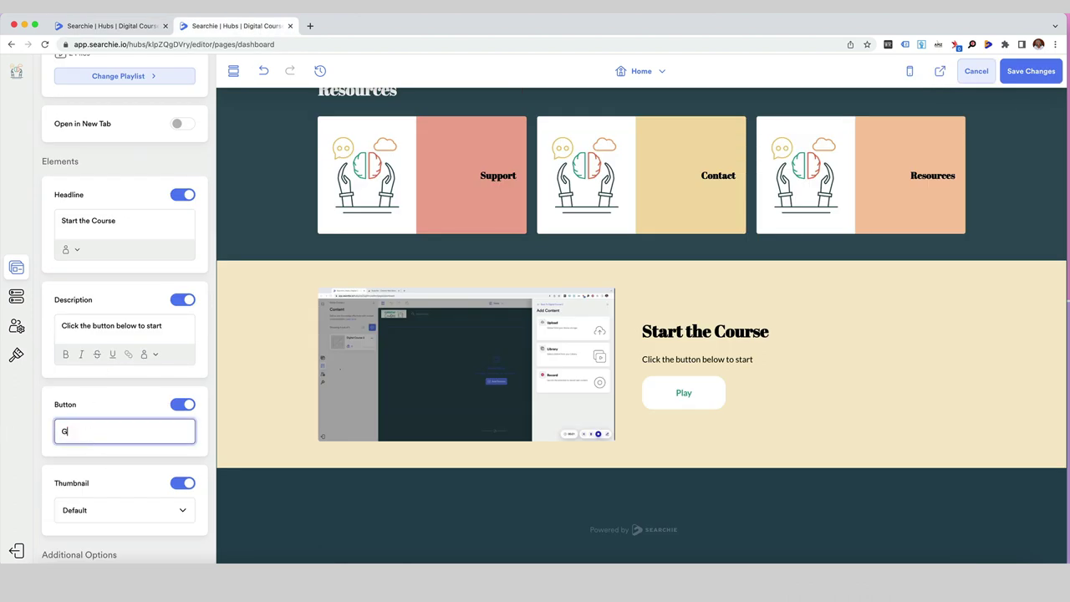
{"action": "type", "text": "et Started"}
{"action": "scroll", "coordinate": [99, 469], "scroll_direction": "down", "scroll_amount": 2}
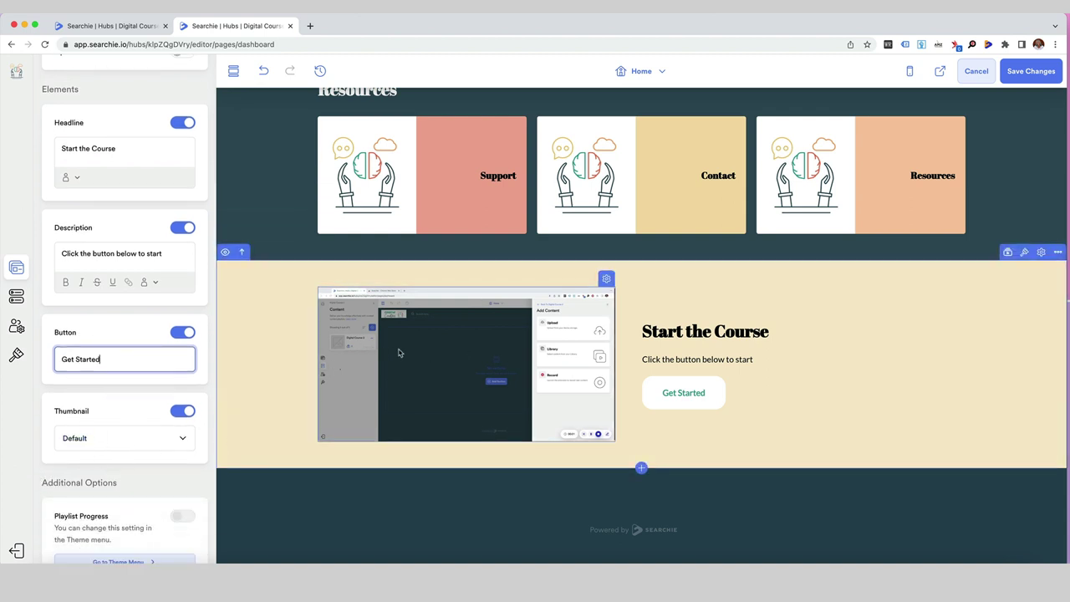
{"action": "scroll", "coordinate": [159, 444], "scroll_direction": "down", "scroll_amount": 2}
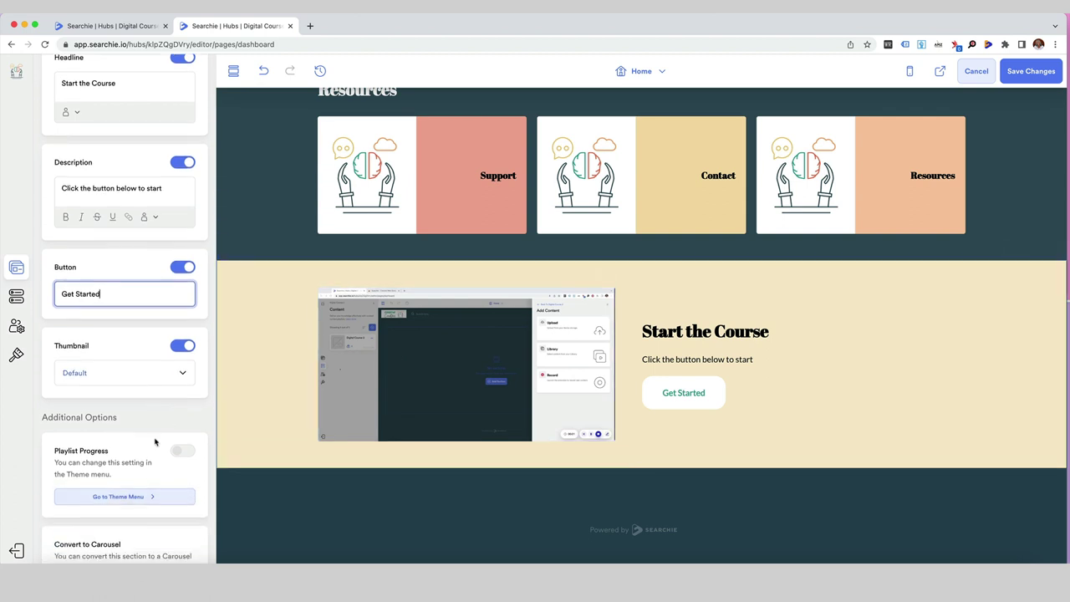
{"action": "left_click", "coordinate": [179, 376]}
{"action": "left_click", "coordinate": [106, 404]}
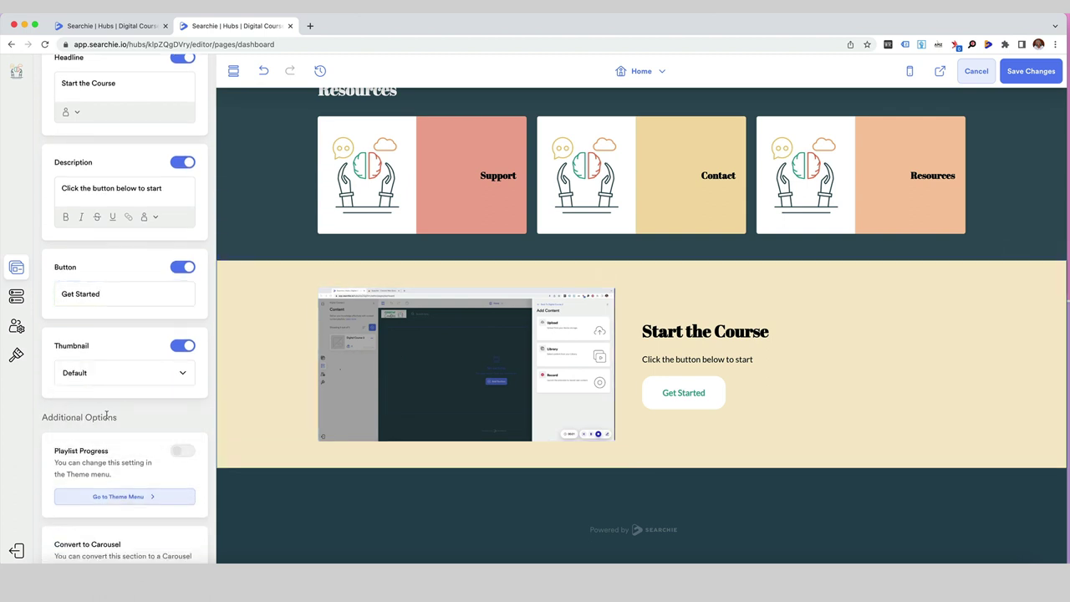
Set the thumbnail to Custom, upload Course_Image.png, and view the reference hub's section.
{"action": "left_click", "coordinate": [142, 371]}
{"action": "left_click", "coordinate": [88, 421]}
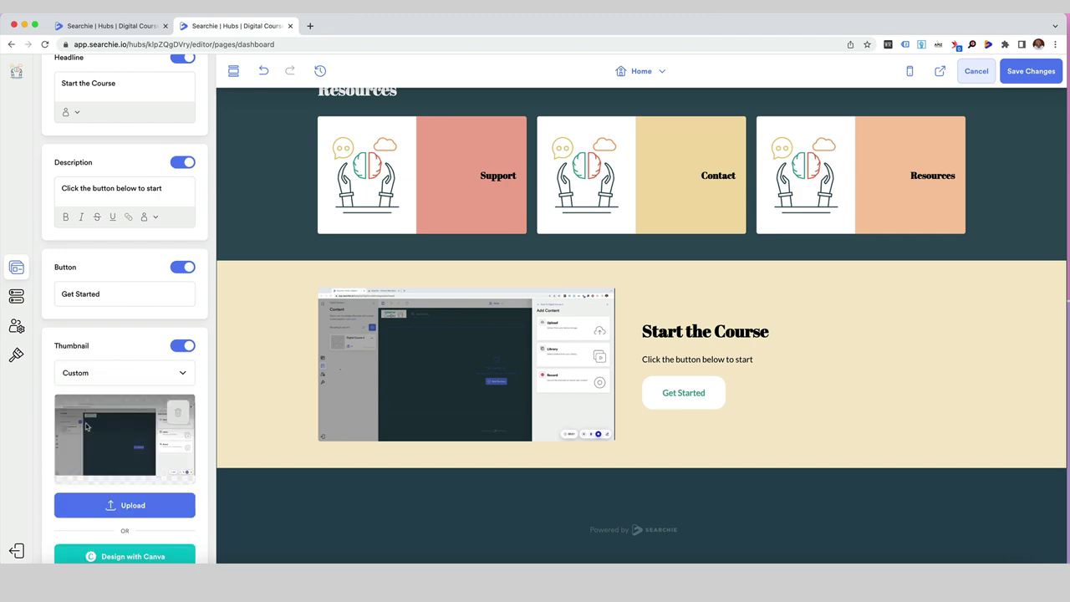
{"action": "left_click", "coordinate": [105, 515]}
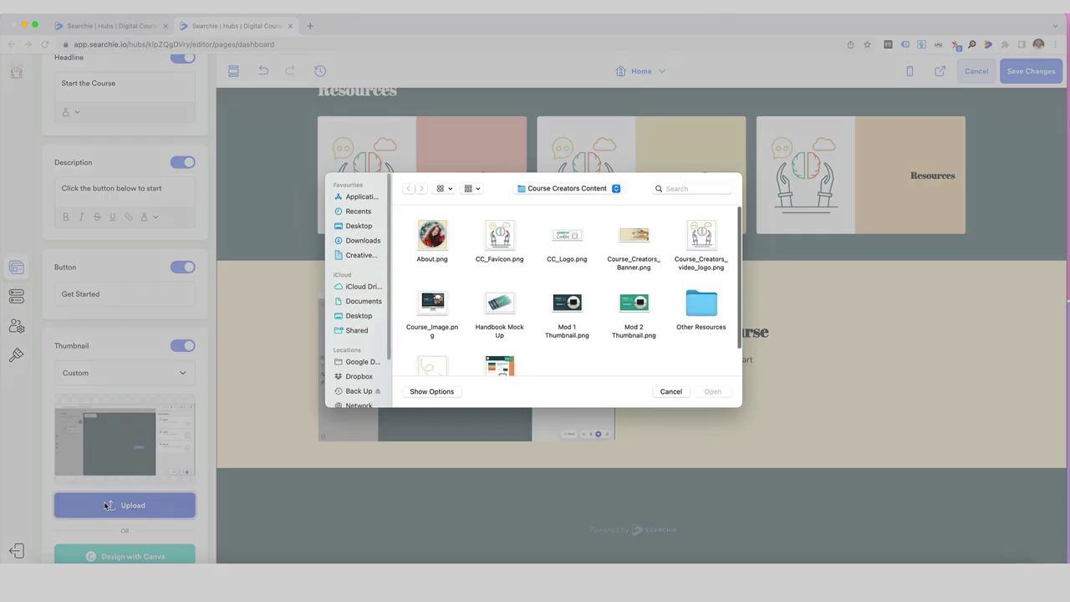
{"action": "left_click", "coordinate": [431, 309]}
{"action": "left_click", "coordinate": [707, 393]}
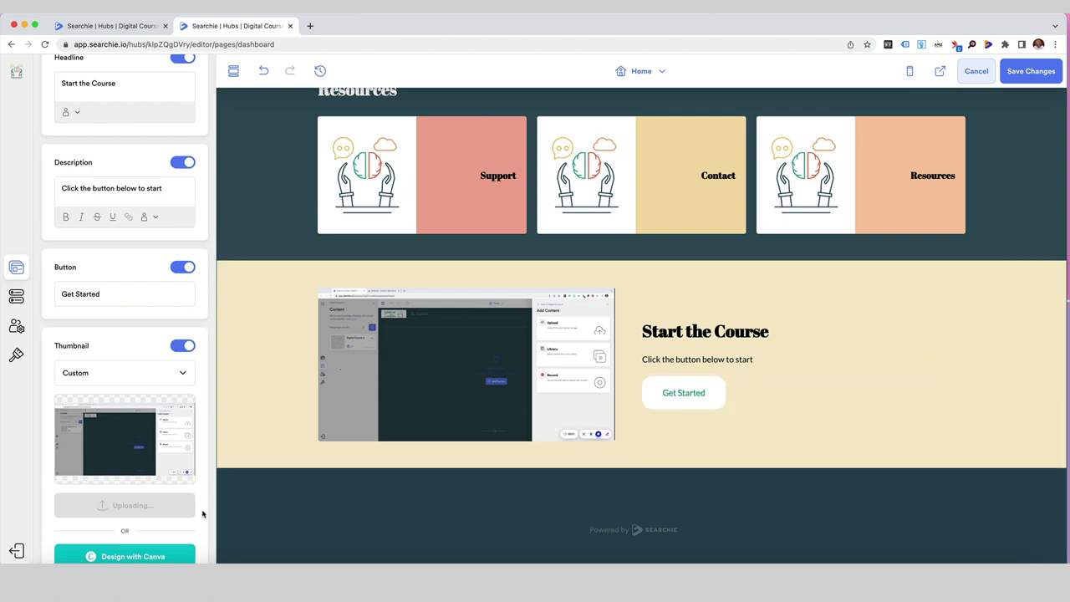
{"action": "left_click", "coordinate": [117, 30]}
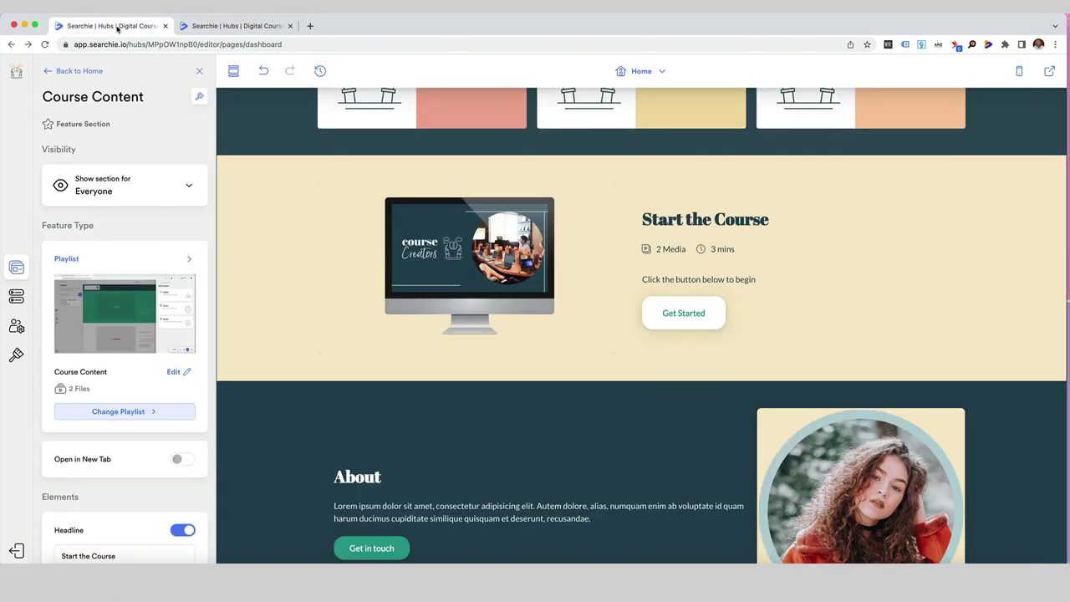
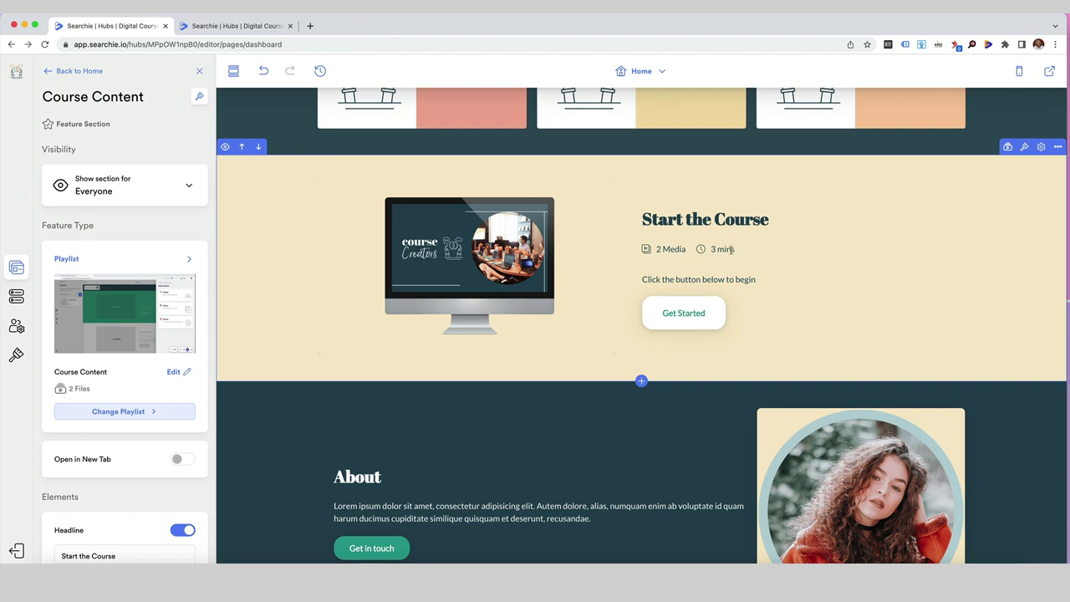
Turn on File Meta and Playlist Meta in the second hub's theme and save.
{"action": "left_click", "coordinate": [249, 26]}
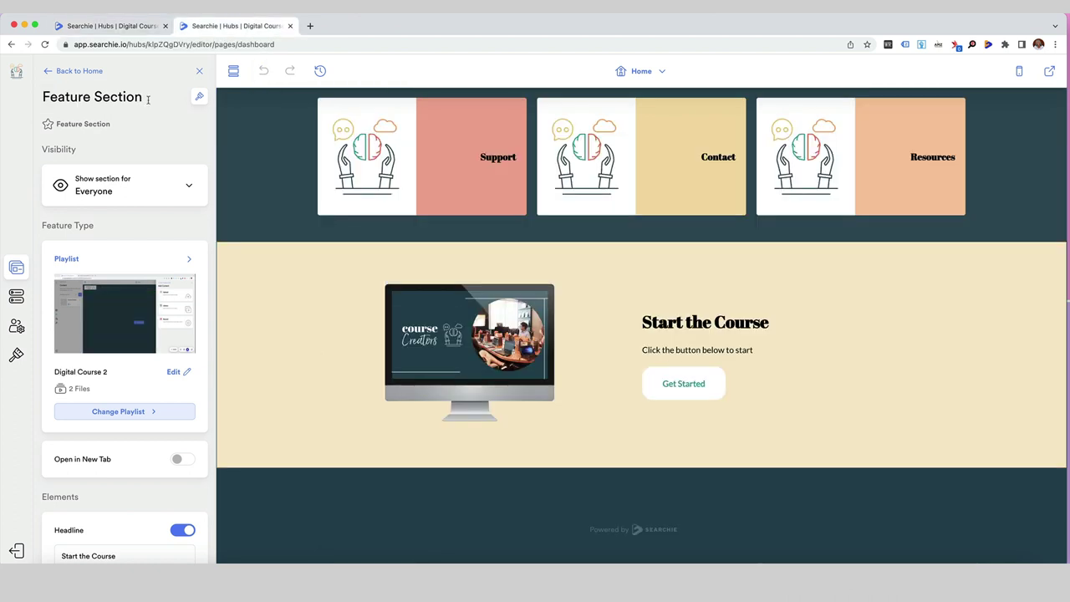
{"action": "scroll", "coordinate": [125, 276], "scroll_direction": "down", "scroll_amount": 10}
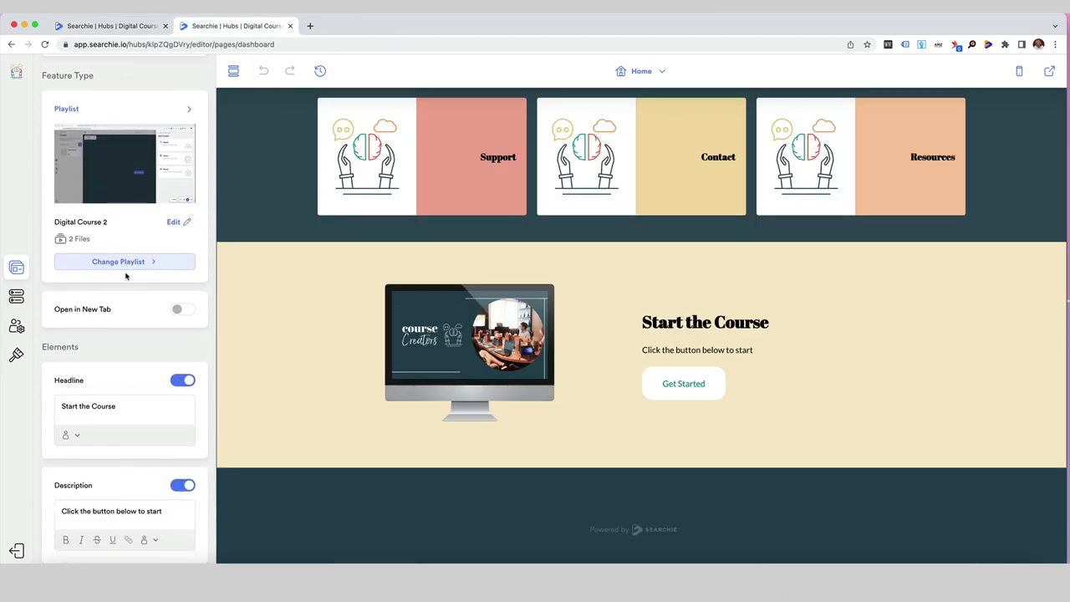
{"action": "scroll", "coordinate": [125, 276], "scroll_direction": "down", "scroll_amount": 6}
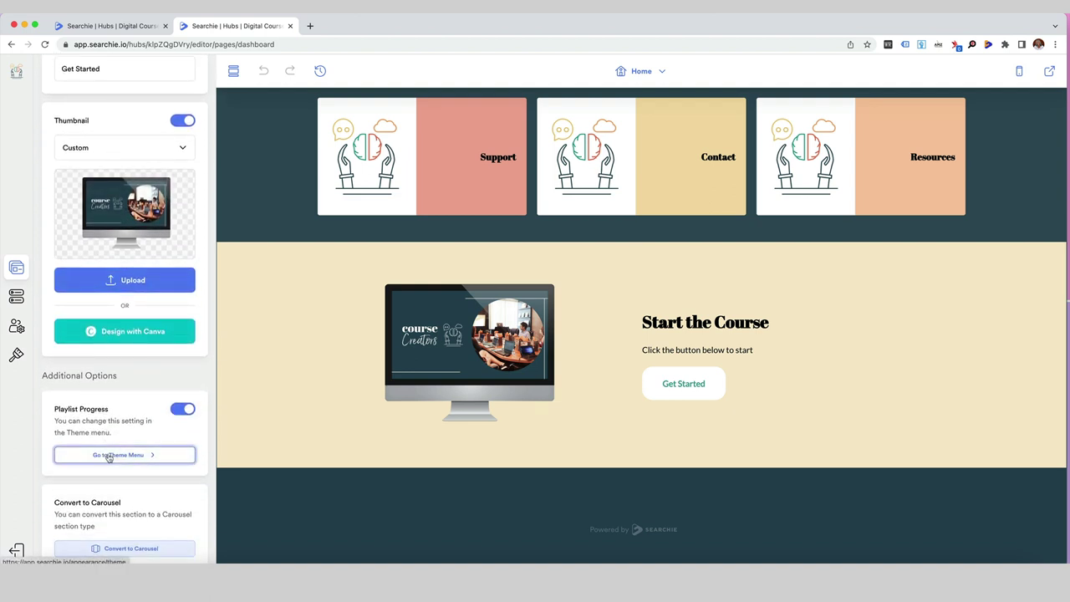
{"action": "left_click", "coordinate": [107, 455]}
{"action": "scroll", "coordinate": [145, 269], "scroll_direction": "up", "scroll_amount": 2}
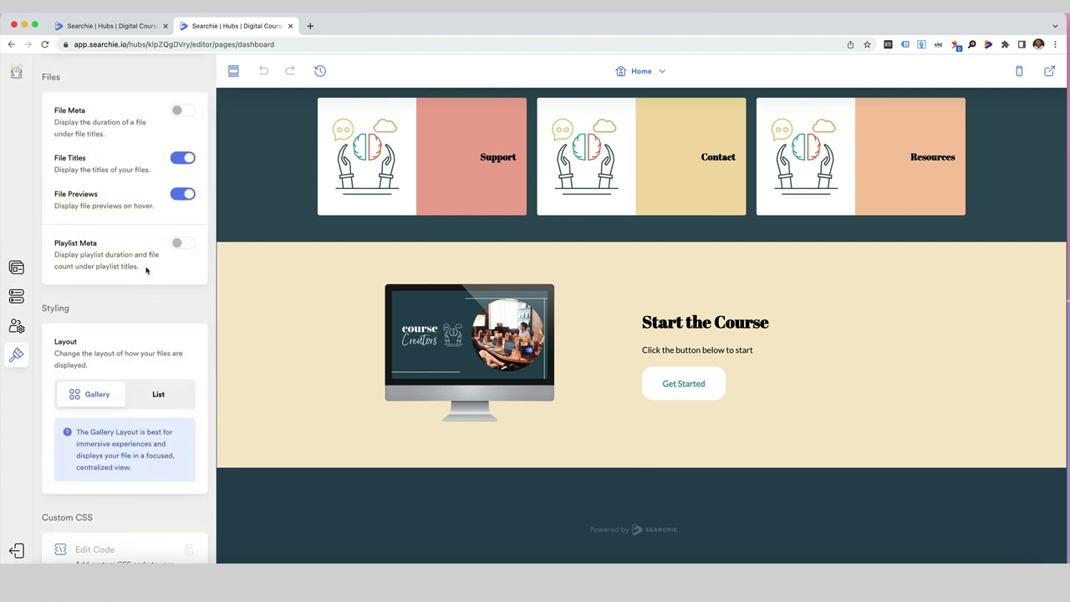
{"action": "left_click", "coordinate": [180, 122]}
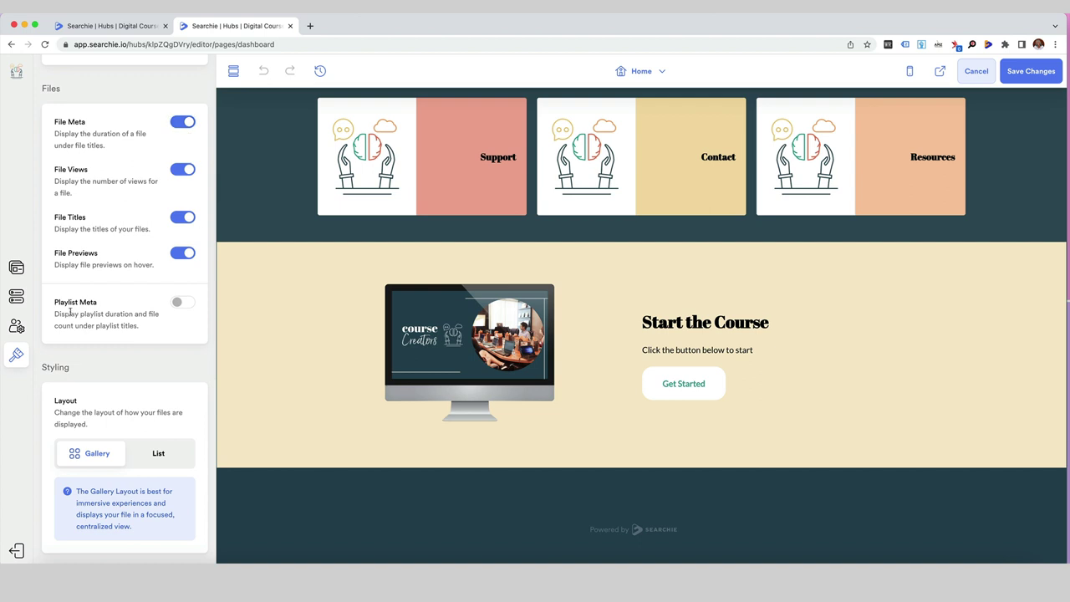
{"action": "left_click", "coordinate": [182, 303]}
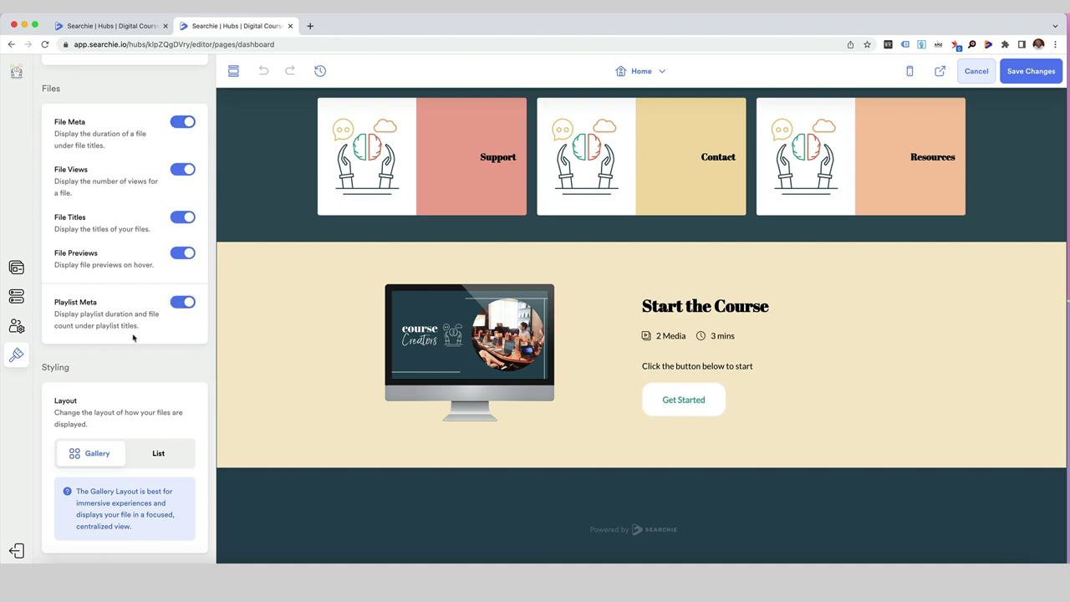
{"action": "scroll", "coordinate": [129, 342], "scroll_direction": "down", "scroll_amount": 2}
{"action": "scroll", "coordinate": [130, 342], "scroll_direction": "up", "scroll_amount": 6}
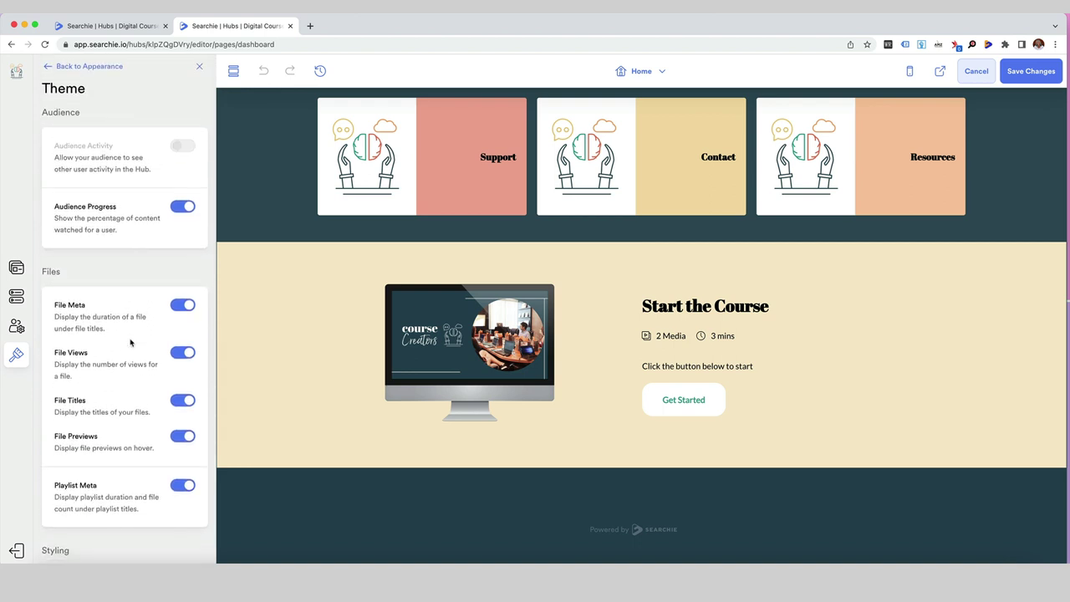
{"action": "scroll", "coordinate": [129, 342], "scroll_direction": "down", "scroll_amount": 3}
{"action": "left_click", "coordinate": [1029, 71]}
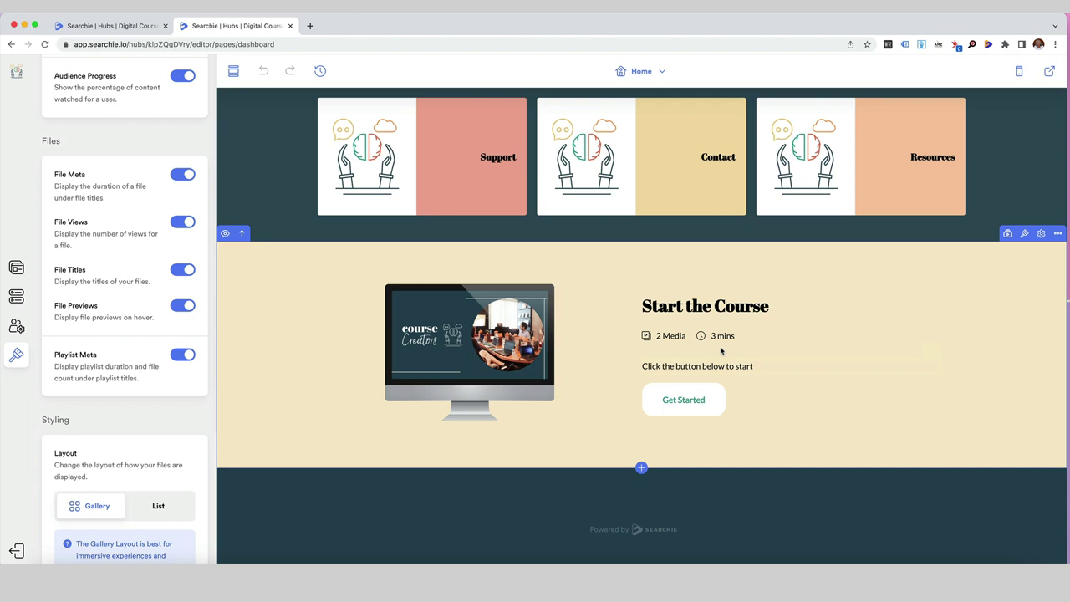
Review the first hub's homepage, then open the section library below Start the Course.
{"action": "left_click", "coordinate": [109, 25]}
{"action": "scroll", "coordinate": [310, 226], "scroll_direction": "down", "scroll_amount": 2}
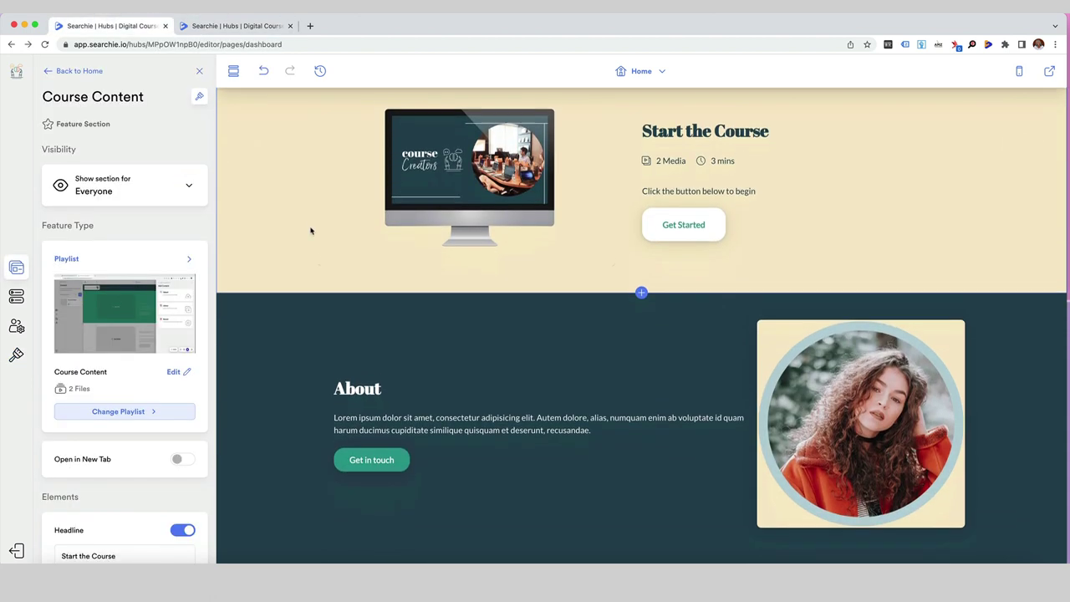
{"action": "scroll", "coordinate": [310, 231], "scroll_direction": "down", "scroll_amount": 2}
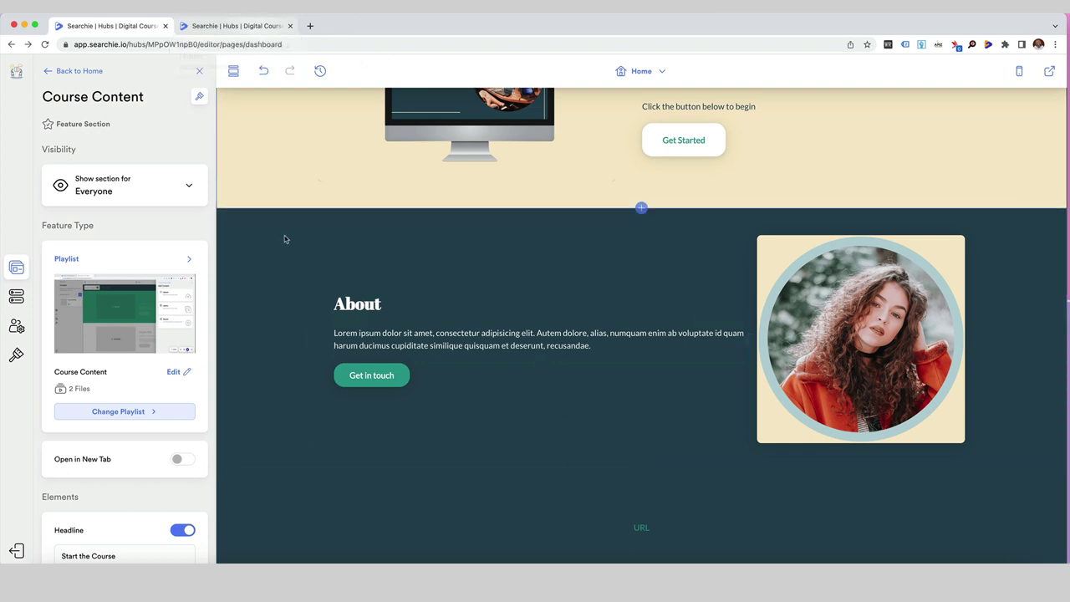
{"action": "left_click", "coordinate": [240, 26]}
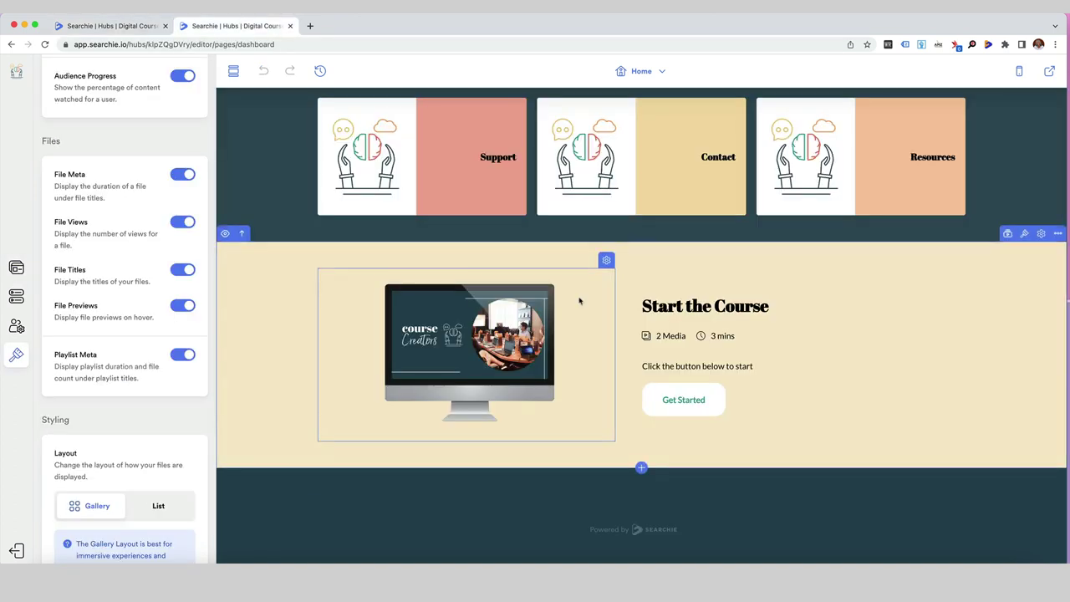
{"action": "left_click", "coordinate": [642, 468]}
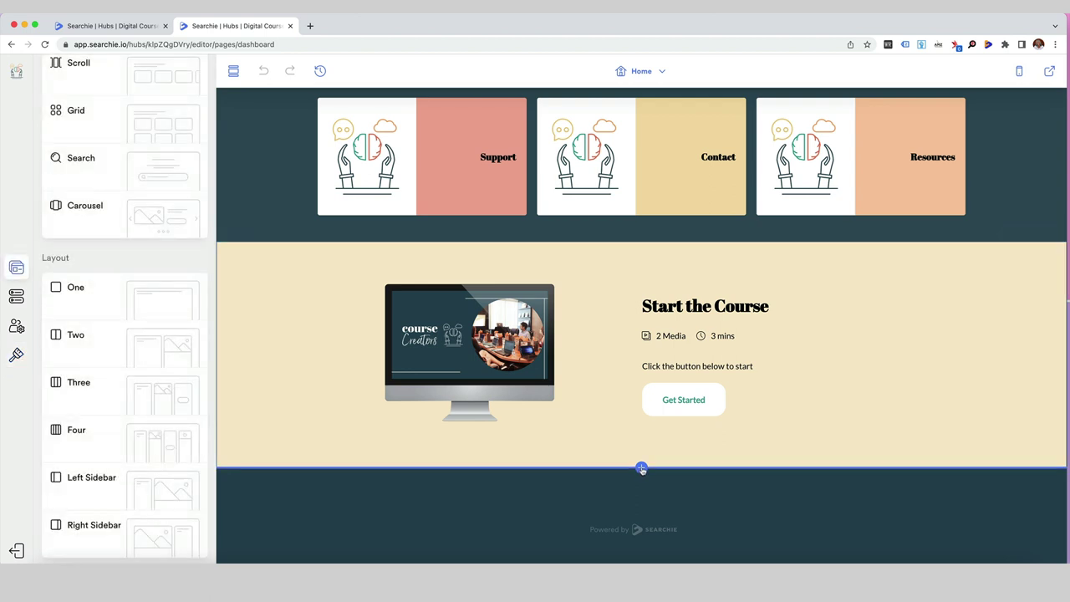
Inspect the first hub's two-column About Section settings, then return to the second hub.
{"action": "left_click", "coordinate": [95, 26]}
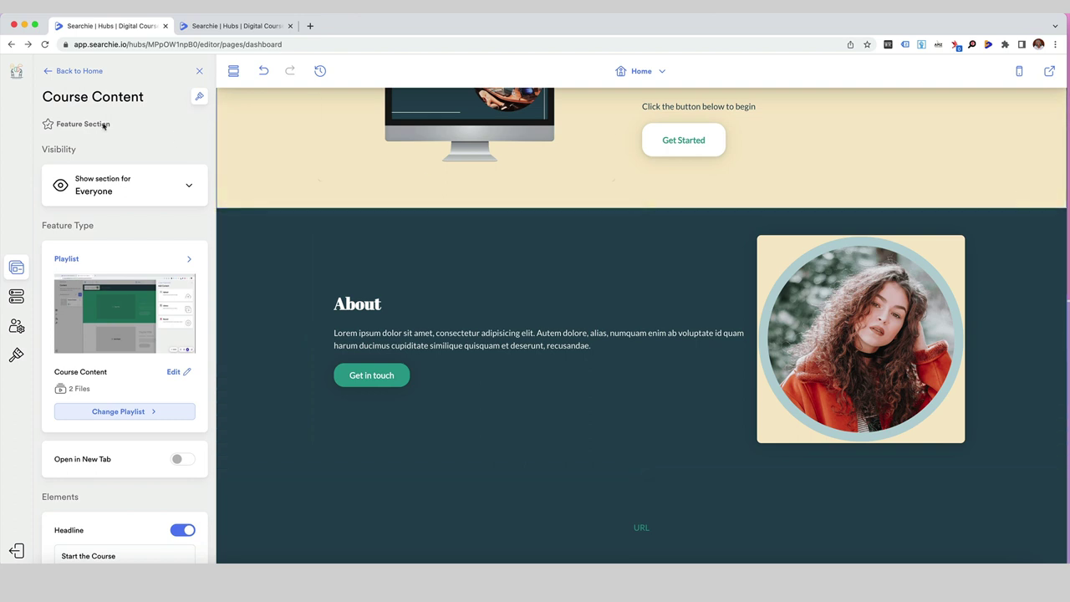
{"action": "left_click", "coordinate": [233, 72]}
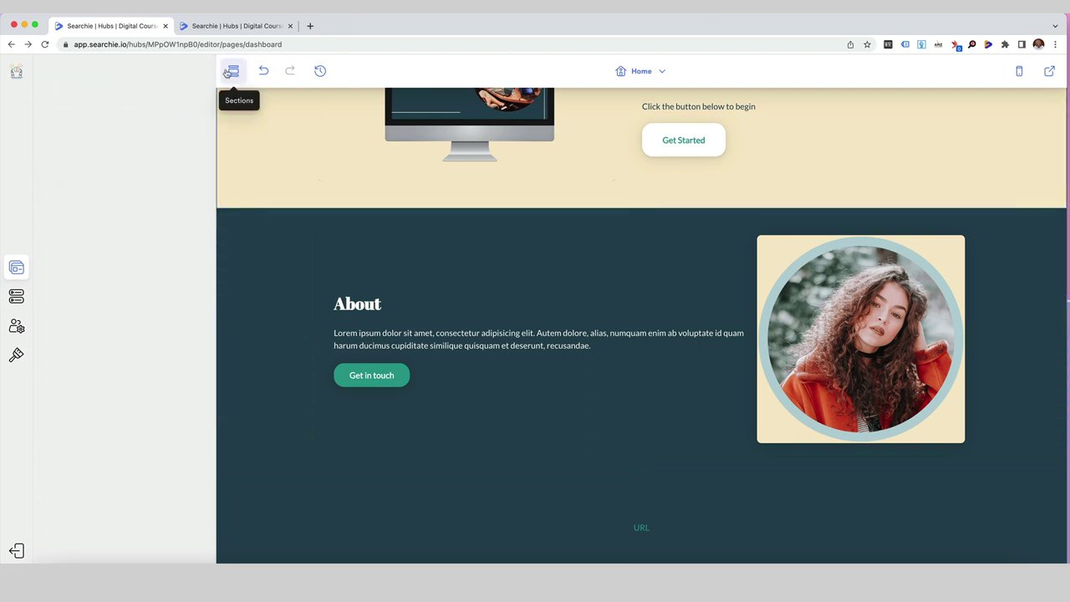
{"action": "left_click", "coordinate": [105, 325]}
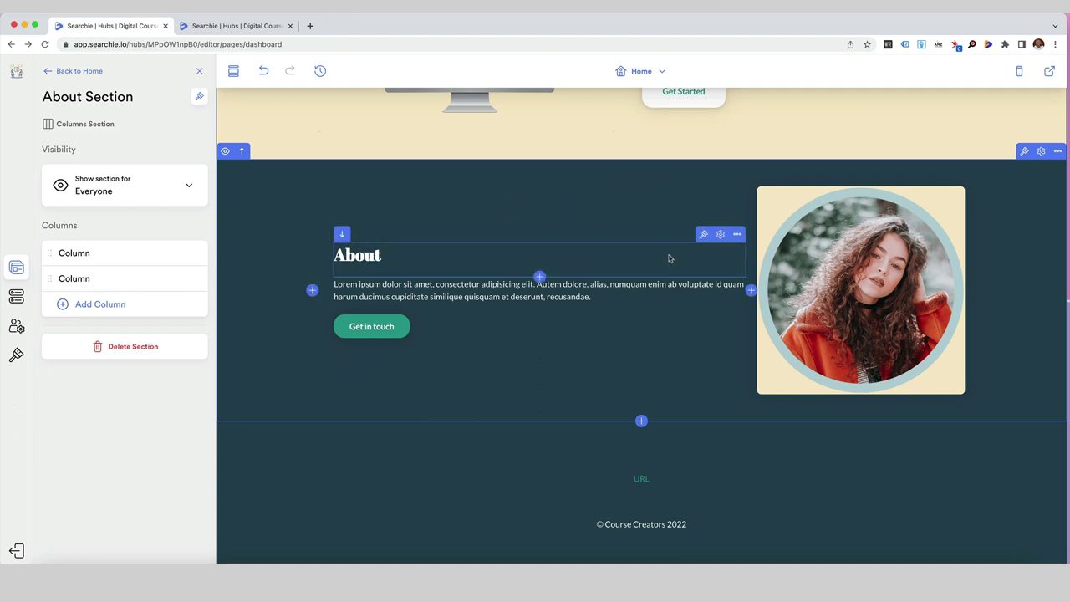
{"action": "left_click", "coordinate": [242, 26]}
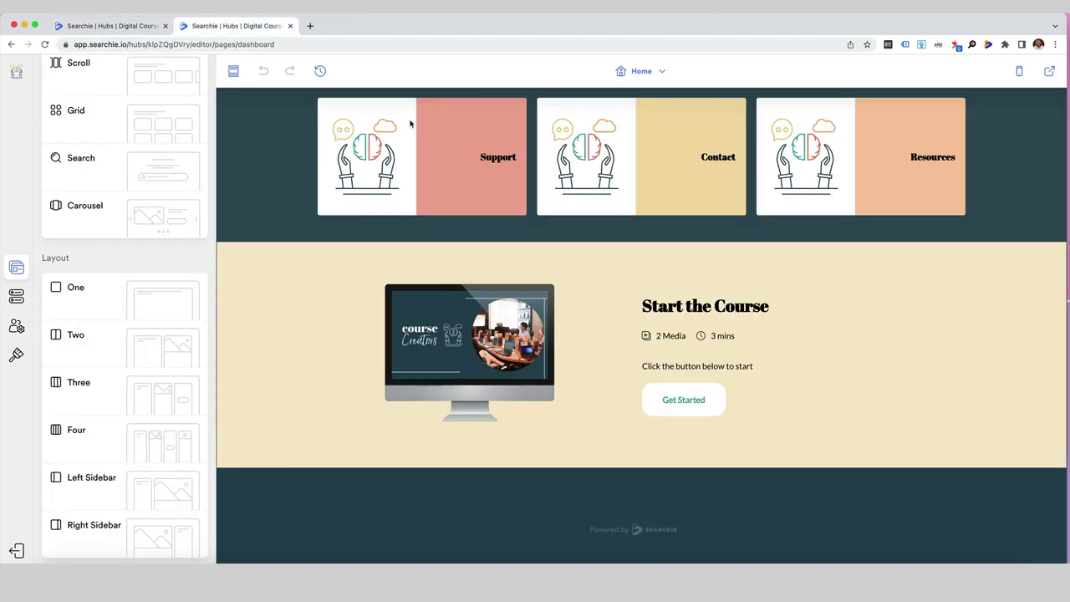
{"action": "scroll", "coordinate": [163, 351], "scroll_direction": "down", "scroll_amount": 1}
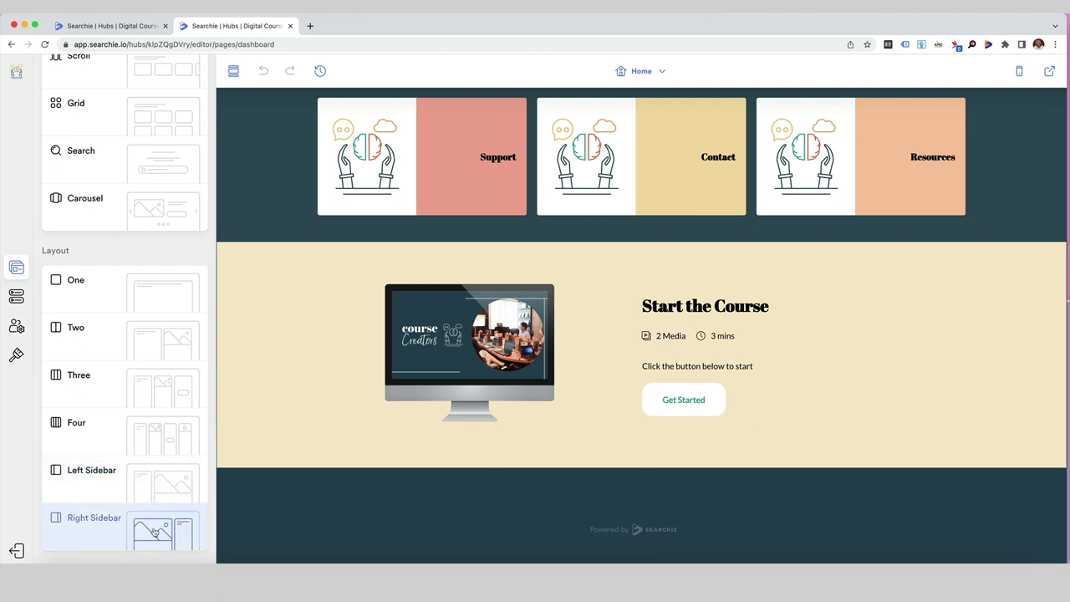
Add a two-column Right Sidebar section below Start the Course and save it.
{"action": "left_click", "coordinate": [154, 533]}
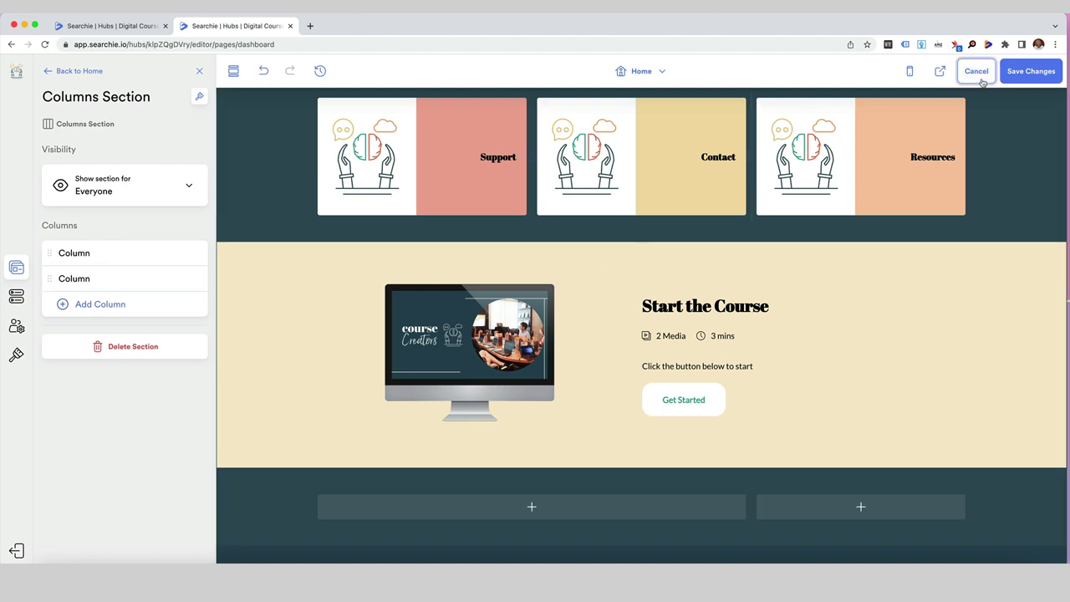
{"action": "left_click", "coordinate": [1037, 72]}
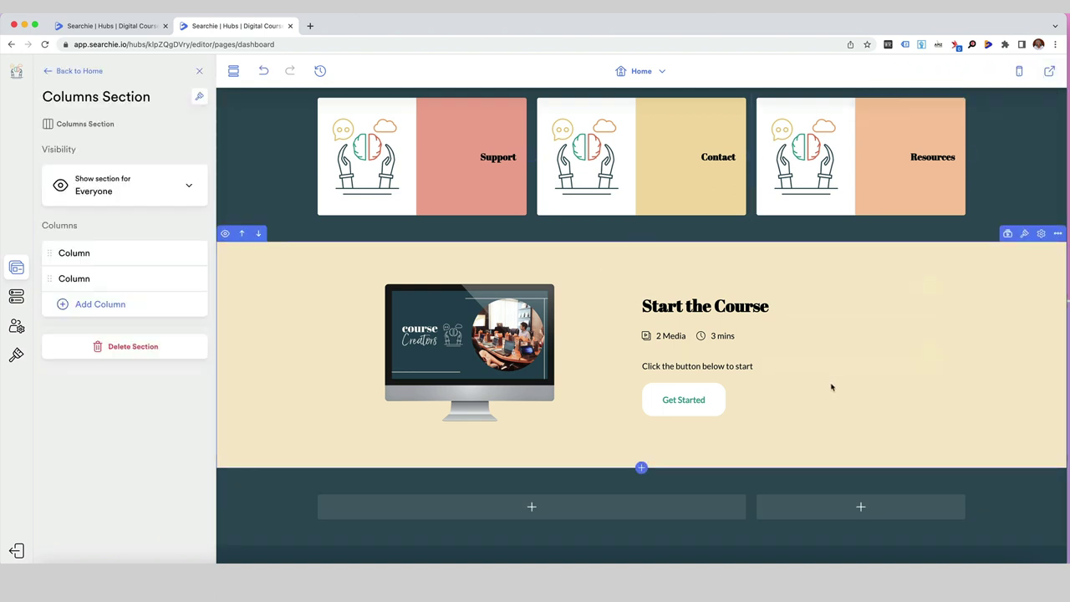
{"action": "scroll", "coordinate": [752, 435], "scroll_direction": "down", "scroll_amount": 1}
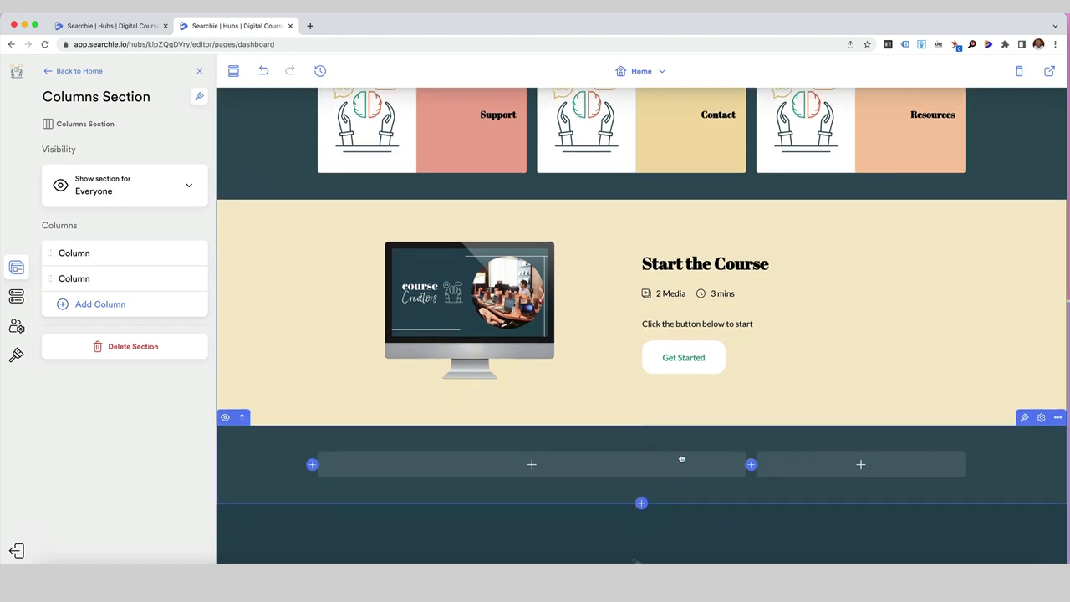
Rename the Home page's Feature Section to 'Course Content'.
{"action": "left_click", "coordinate": [79, 72]}
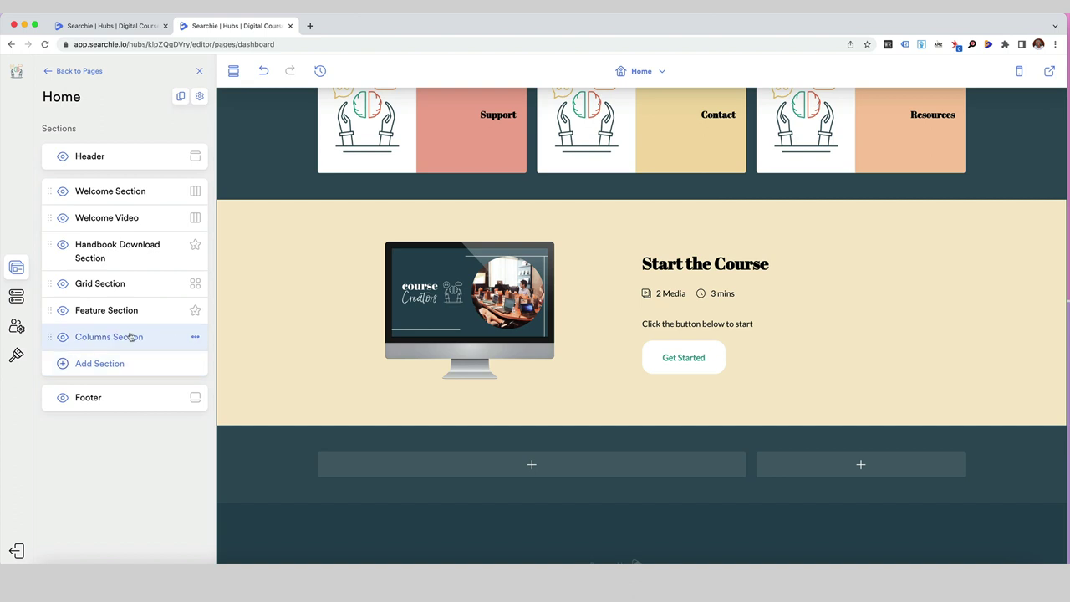
{"action": "left_click", "coordinate": [196, 313]}
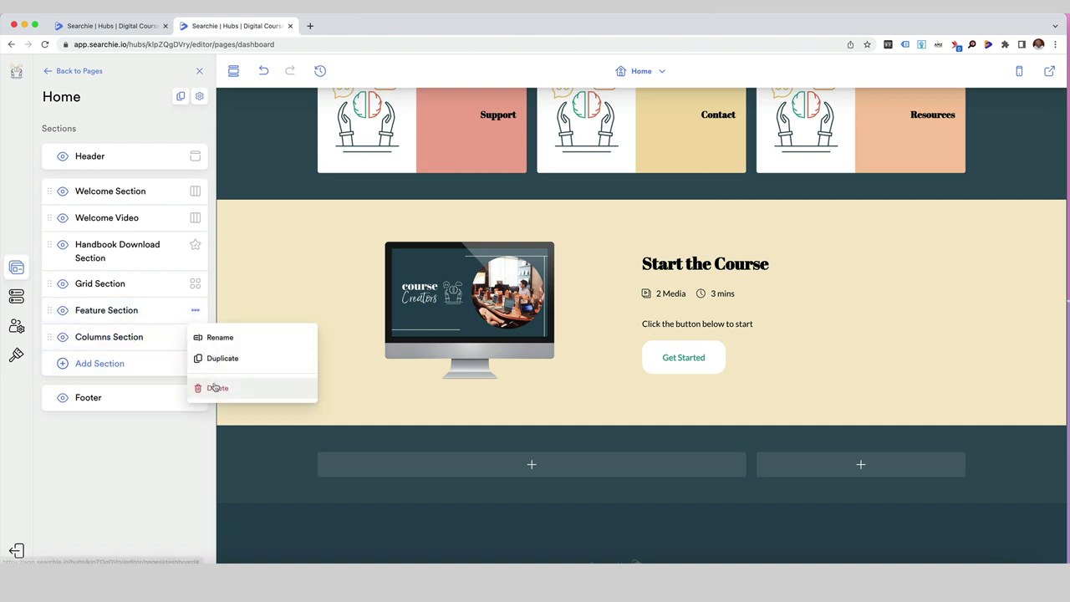
{"action": "left_click", "coordinate": [221, 338]}
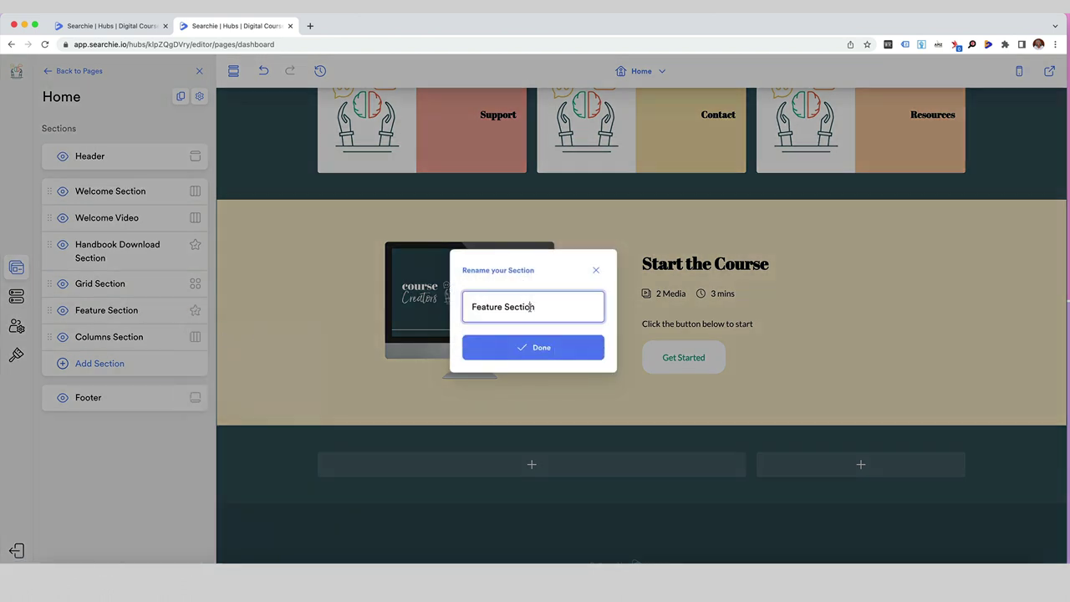
{"action": "left_click_drag", "start_coordinate": [533, 307], "coordinate": [453, 311]}
{"action": "type", "text": "Course Content"}
{"action": "left_click", "coordinate": [481, 347]}
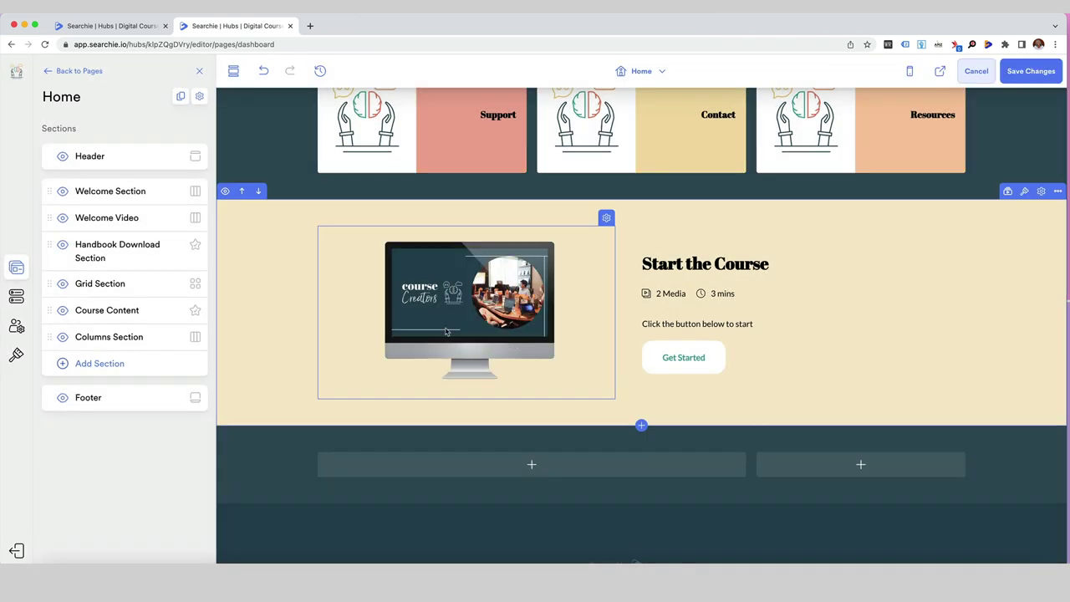
Rename the Grid Section to 'Resources Section'.
{"action": "left_click", "coordinate": [194, 286]}
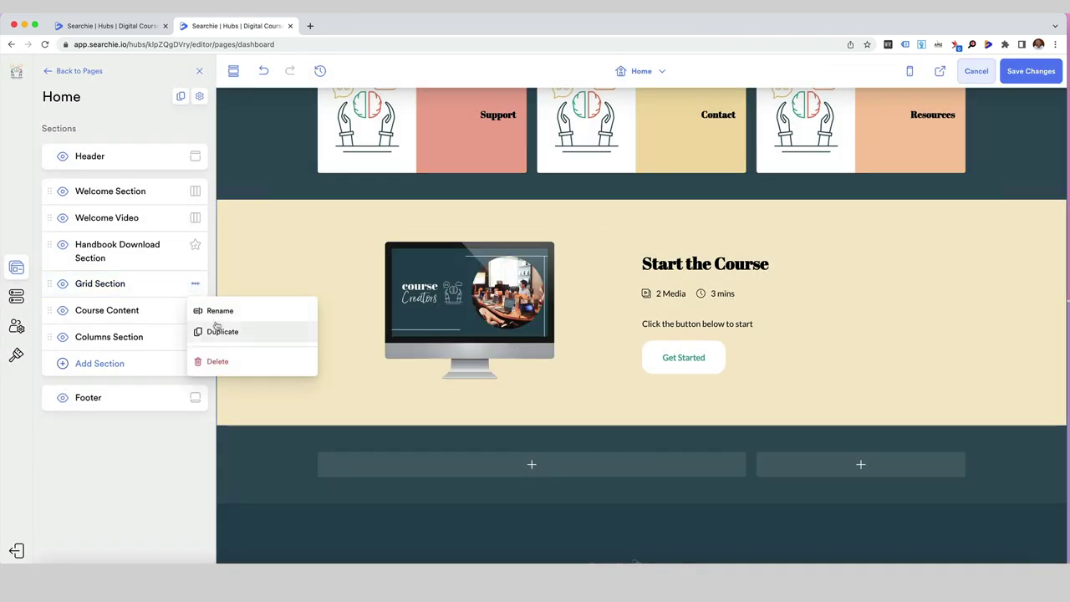
{"action": "left_click", "coordinate": [264, 311]}
{"action": "left_click_drag", "start_coordinate": [523, 309], "coordinate": [456, 311]}
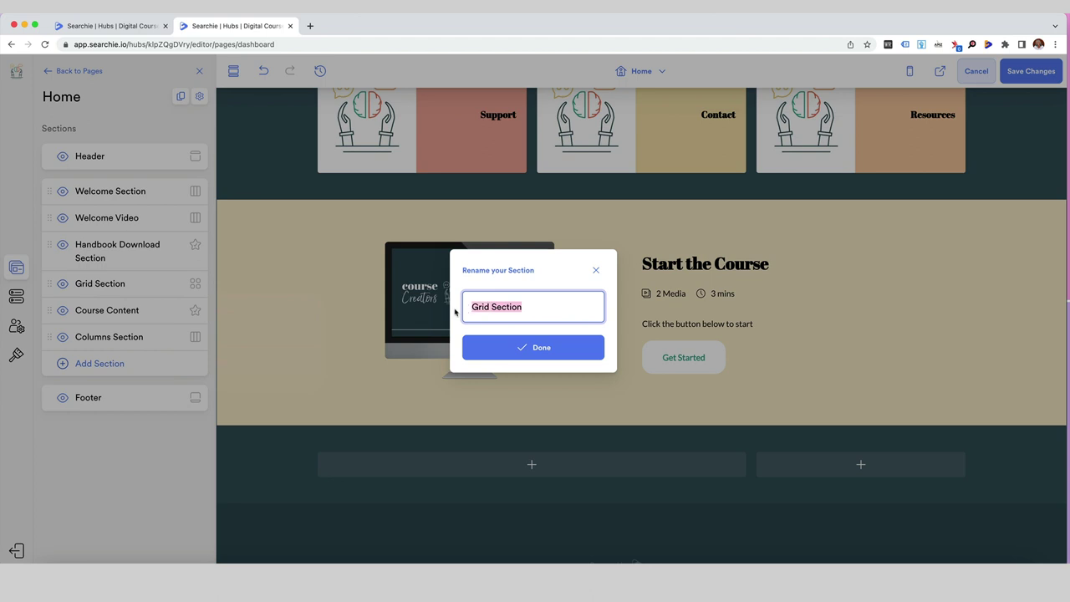
{"action": "type", "text": "Resources"}
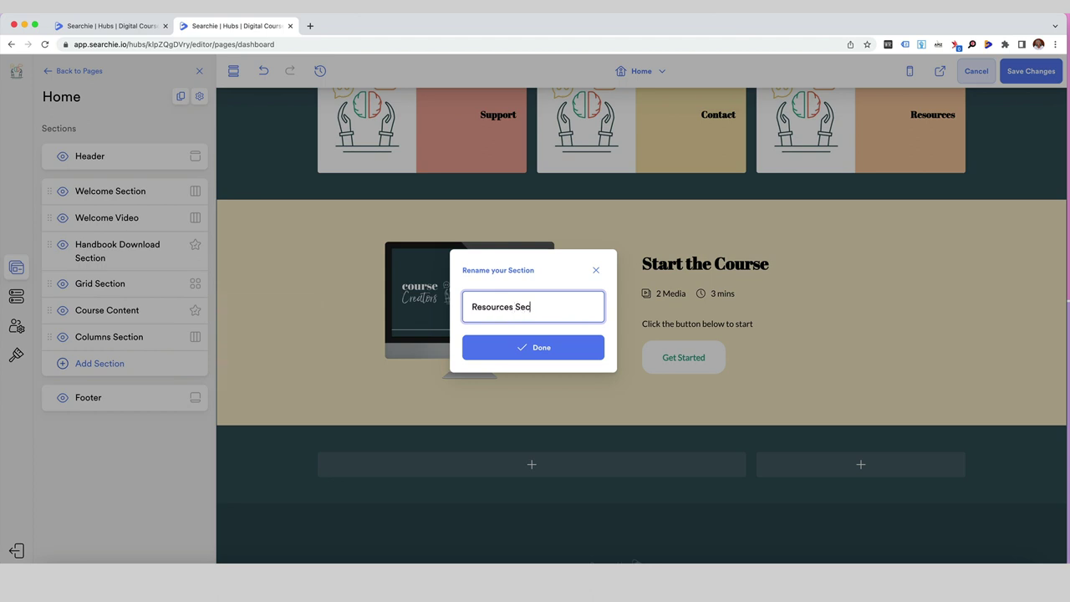
{"action": "type", "text": " Section"}
{"action": "left_click", "coordinate": [483, 349]}
Rename the Columns Section to 'About Section'.
{"action": "left_click", "coordinate": [194, 338]}
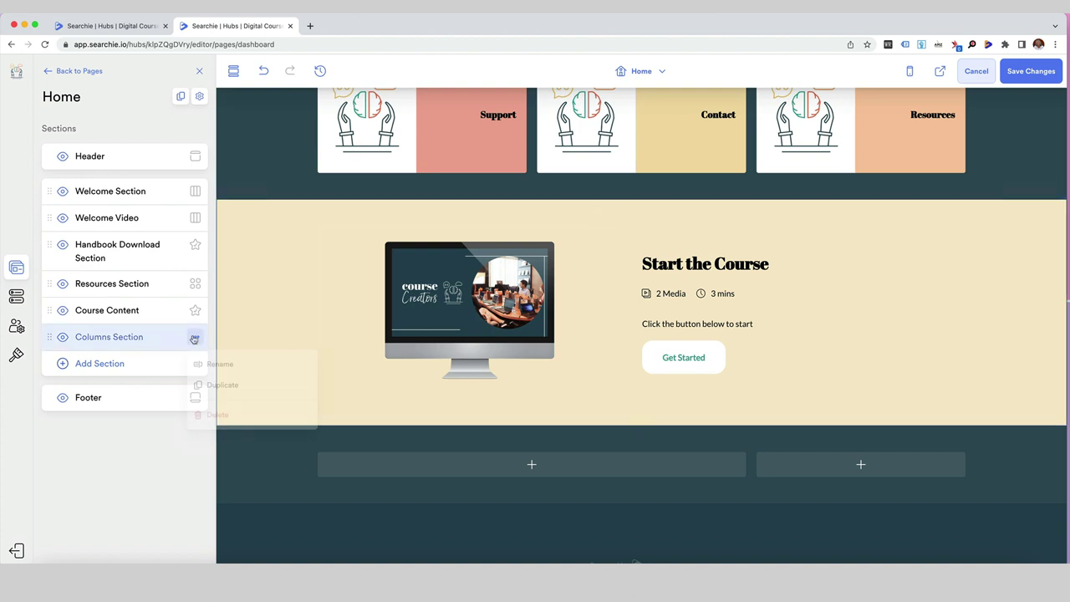
{"action": "left_click", "coordinate": [210, 365]}
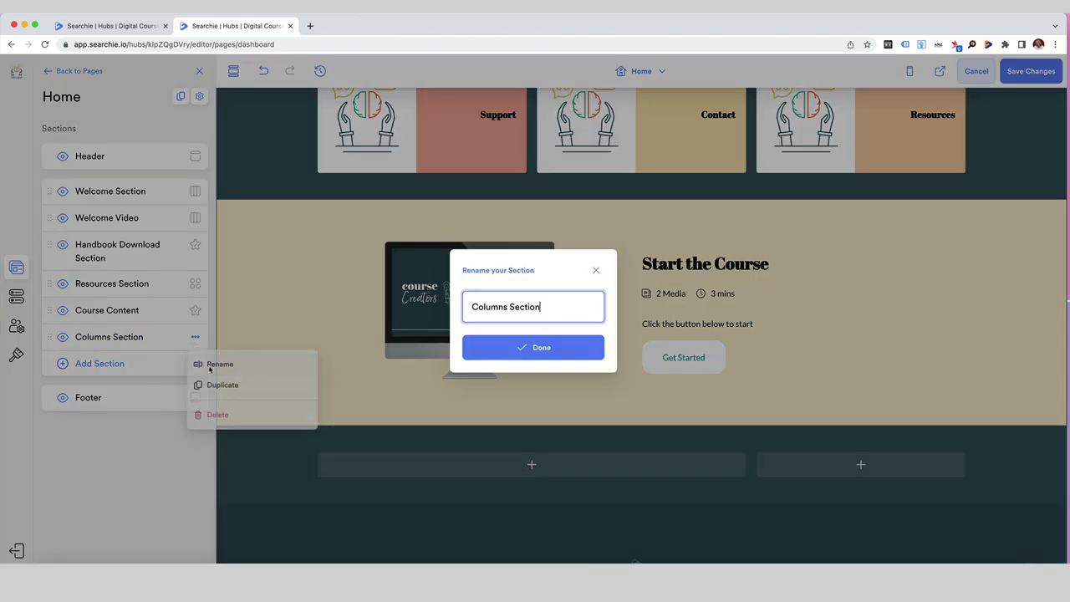
{"action": "double_click", "coordinate": [506, 307]}
{"action": "type", "text": "About"}
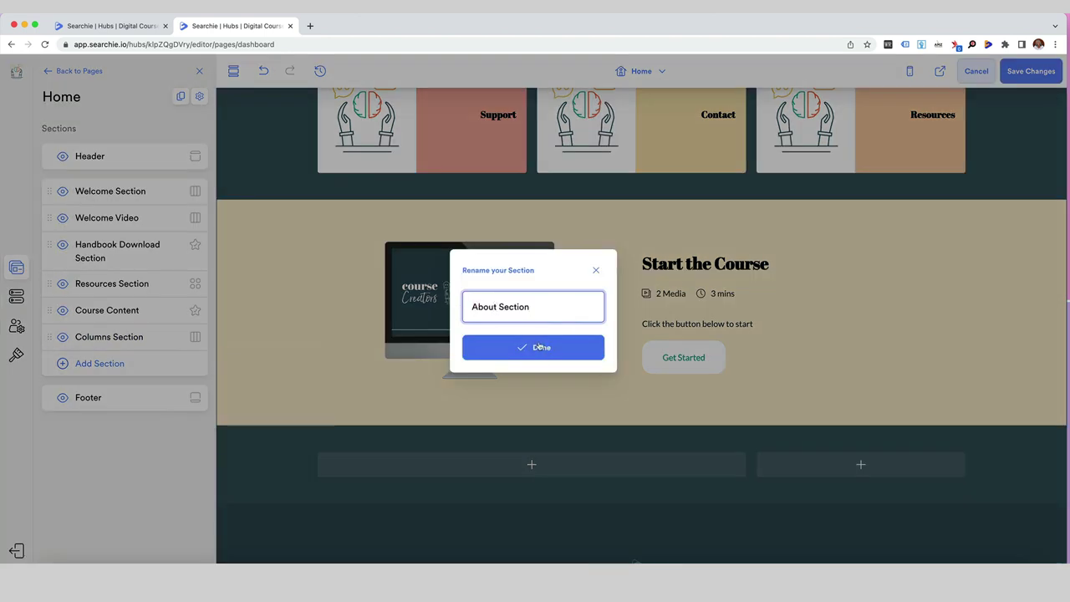
{"action": "left_click", "coordinate": [539, 347]}
{"action": "scroll", "coordinate": [351, 477], "scroll_direction": "down", "scroll_amount": 1}
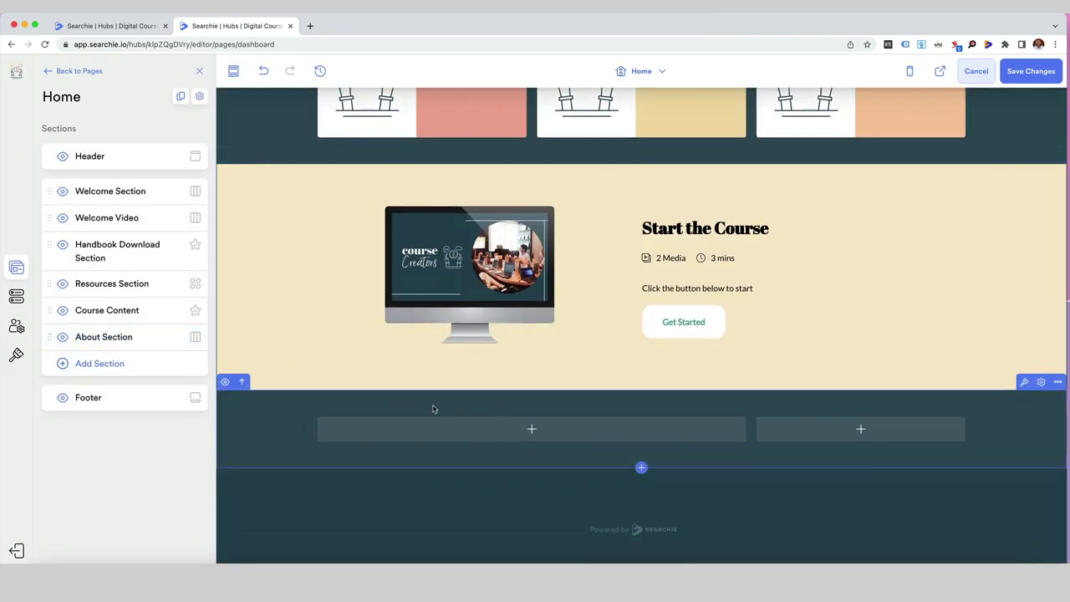
Add a Headline element to the About Section's first column.
{"action": "left_click", "coordinate": [115, 26]}
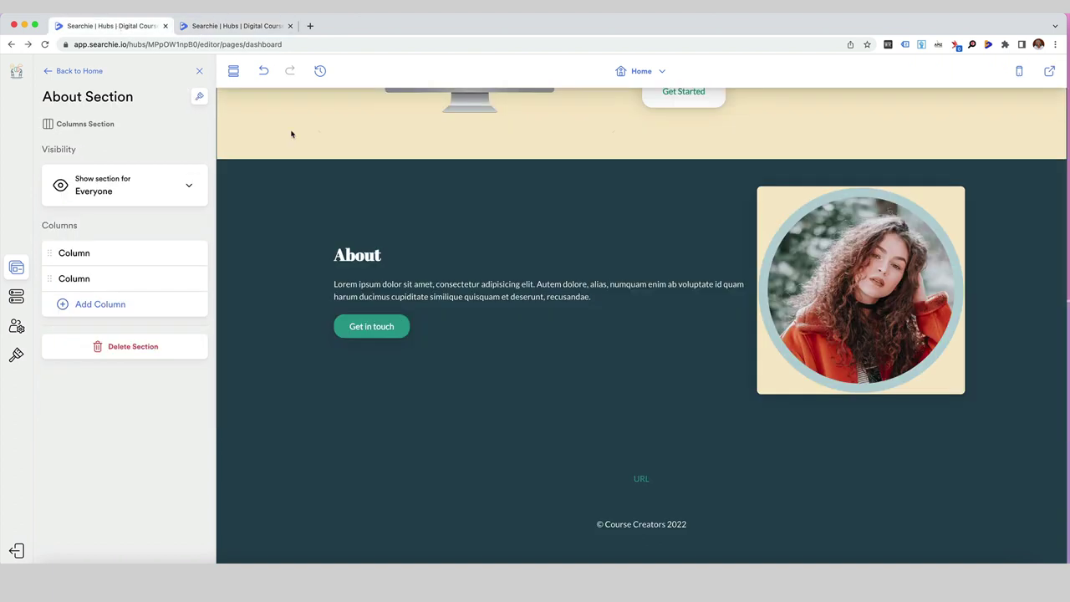
{"action": "left_click", "coordinate": [231, 30]}
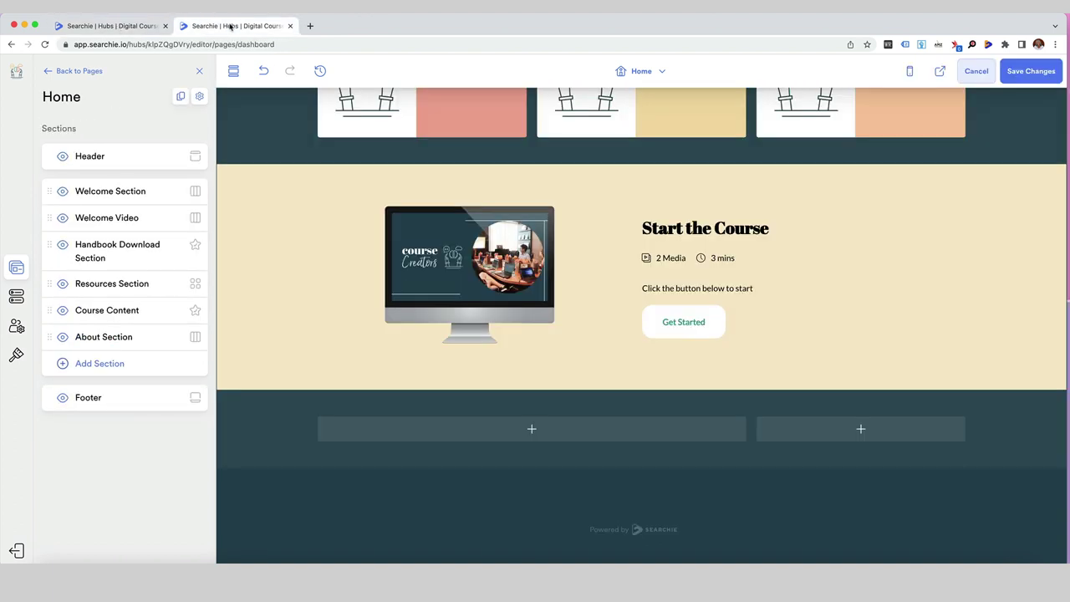
{"action": "left_click", "coordinate": [111, 338]}
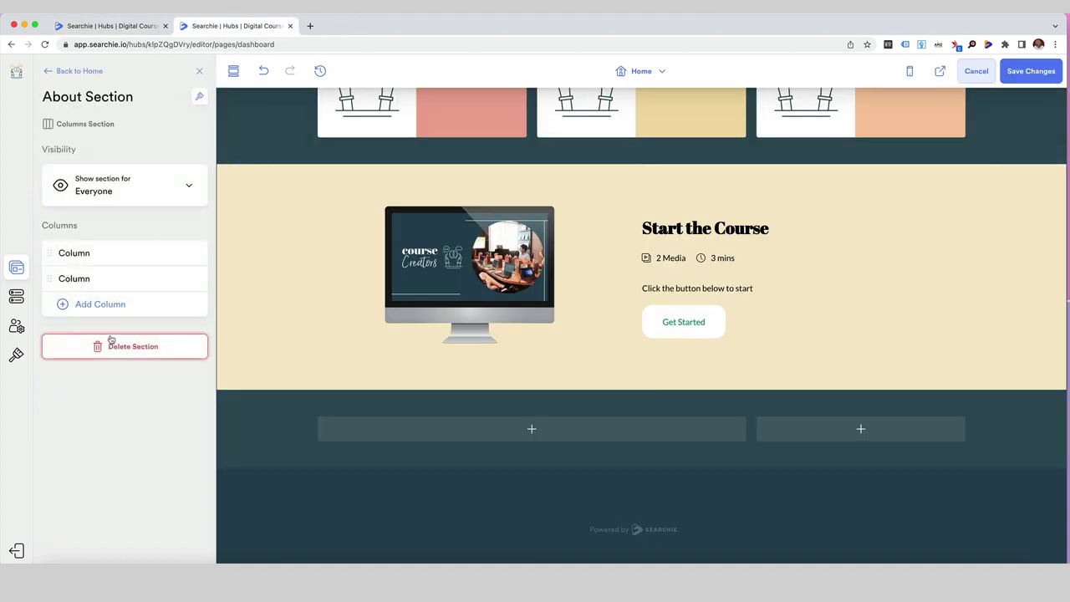
{"action": "left_click", "coordinate": [76, 255]}
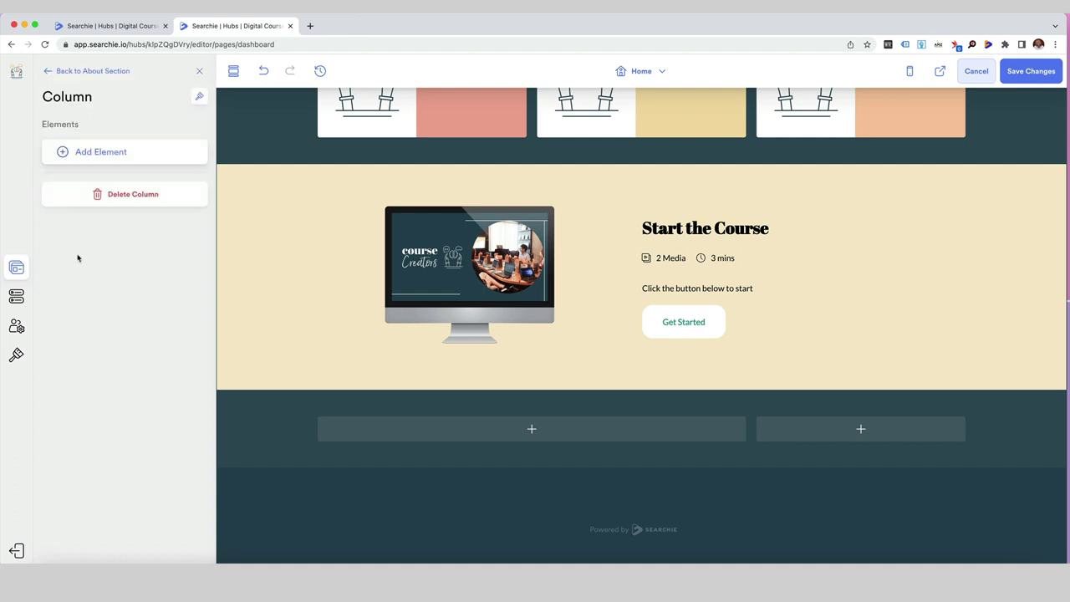
{"action": "left_click", "coordinate": [96, 152]}
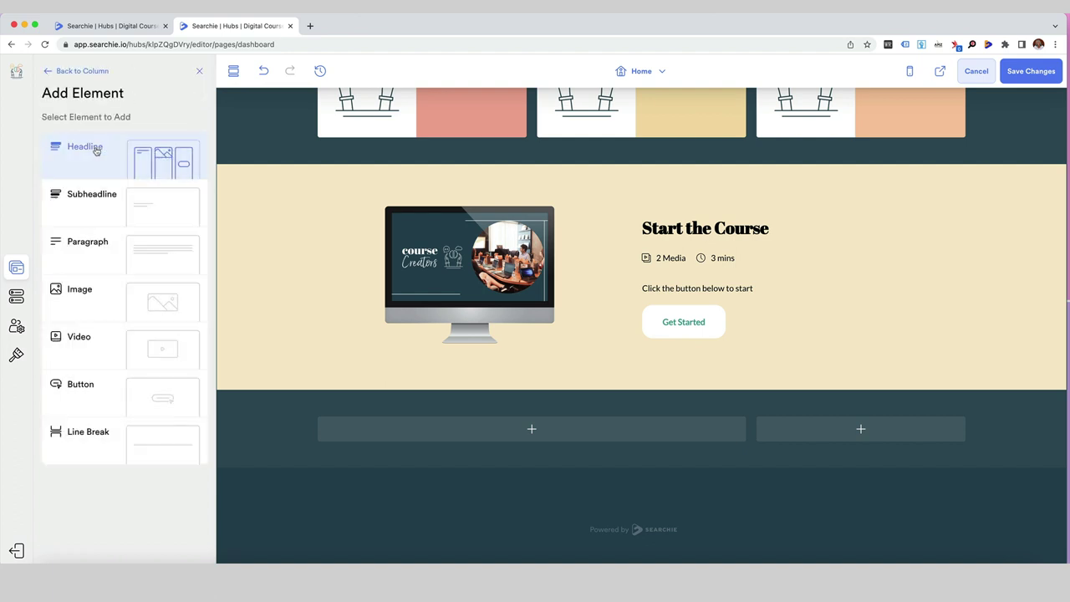
{"action": "left_click", "coordinate": [154, 164]}
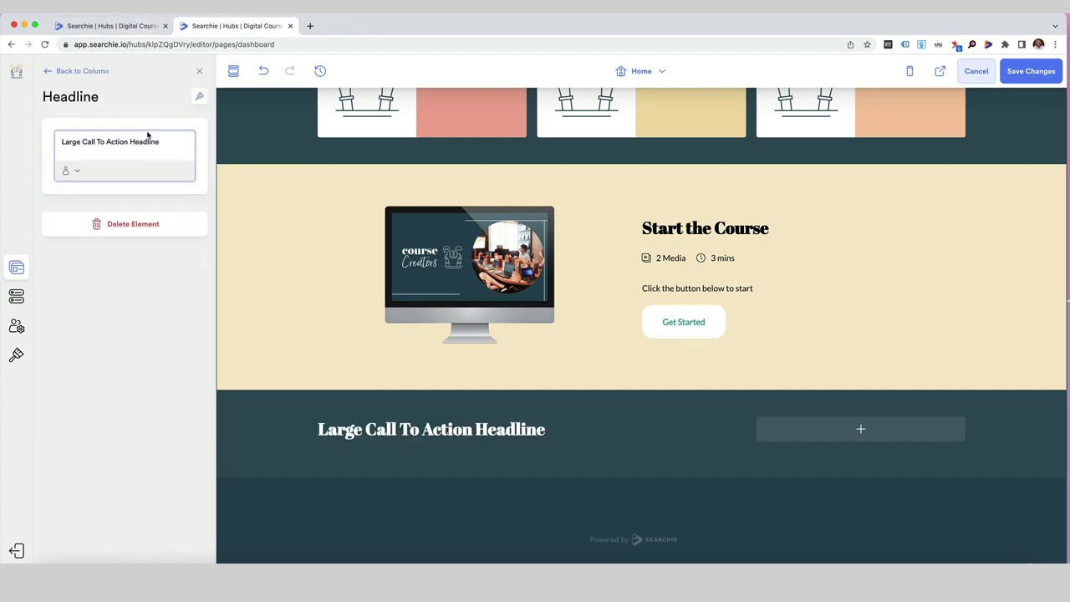
Change the headline text to 'About' and save.
{"action": "left_click_drag", "start_coordinate": [160, 141], "coordinate": [37, 144]}
{"action": "type", "text": "Abo"}
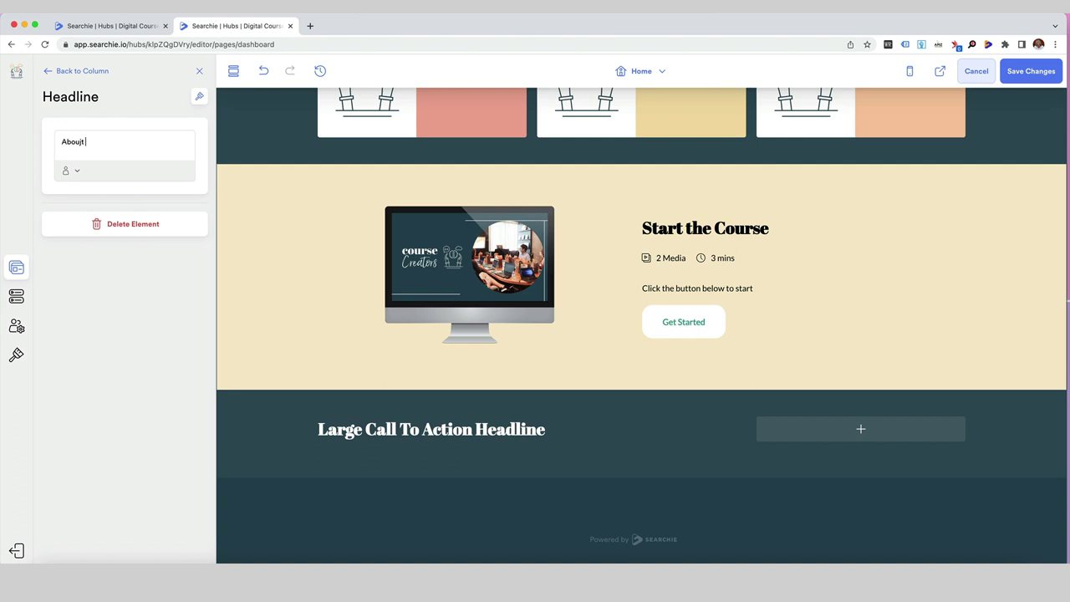
{"action": "type", "text": "ujt"}
{"action": "key", "text": "BackSpace"}
{"action": "key", "text": "BackSpace"}
{"action": "type", "text": "t"}
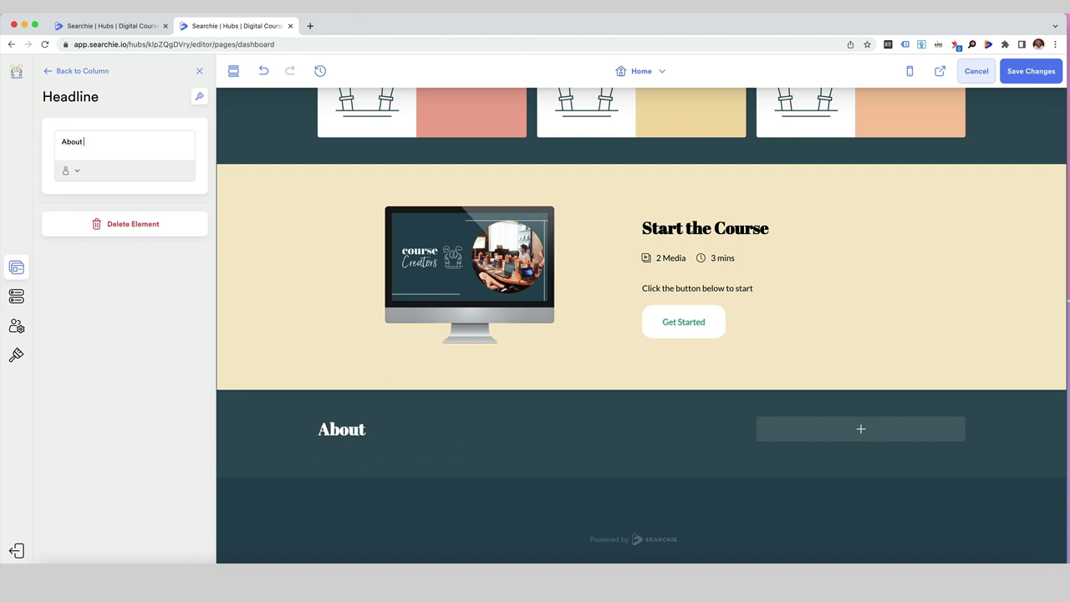
{"action": "type", "text": " me"}
{"action": "left_click", "coordinate": [117, 25]}
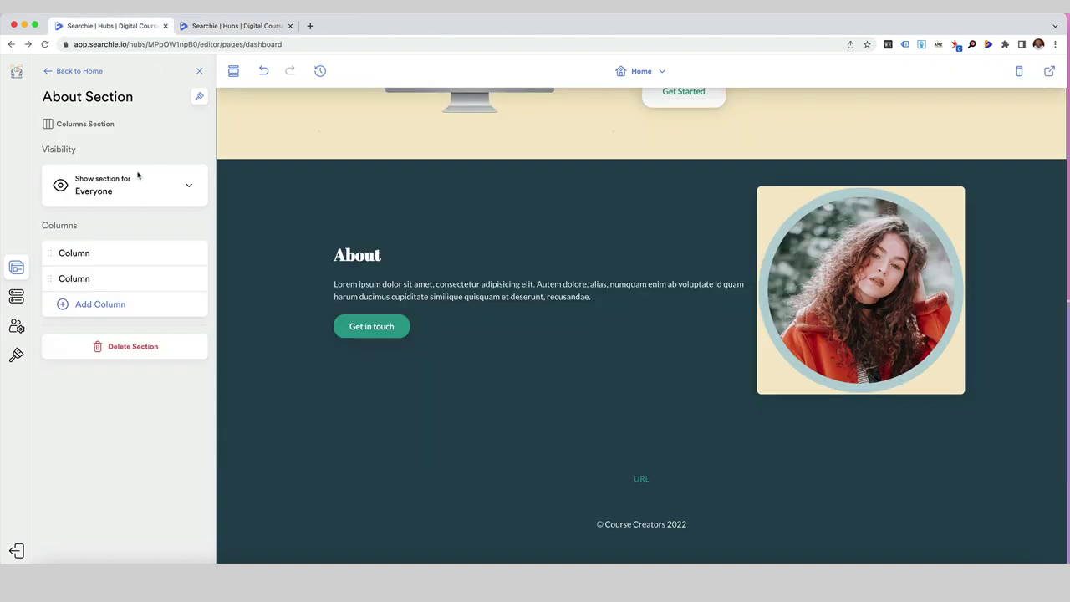
{"action": "left_click", "coordinate": [234, 25]}
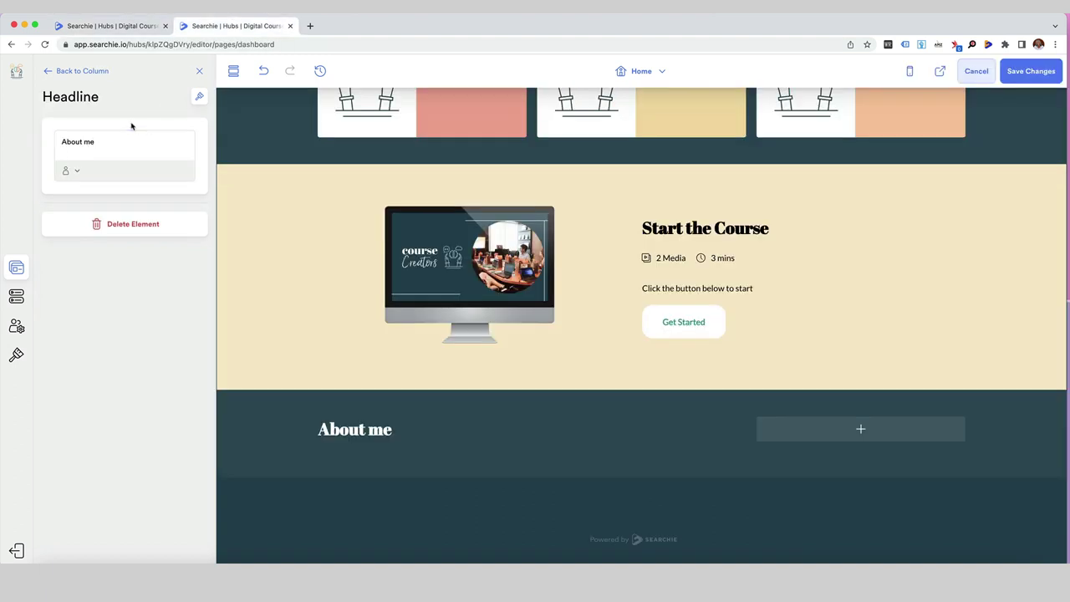
{"action": "key", "text": "BackSpace"}
{"action": "key", "text": "BackSpace"}
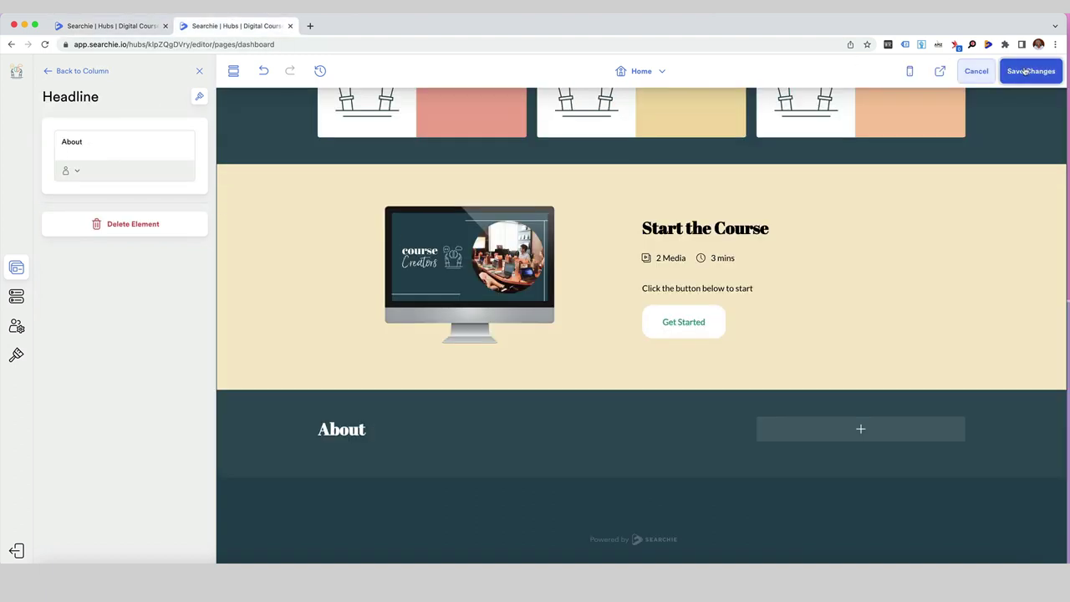
{"action": "left_click", "coordinate": [1024, 72]}
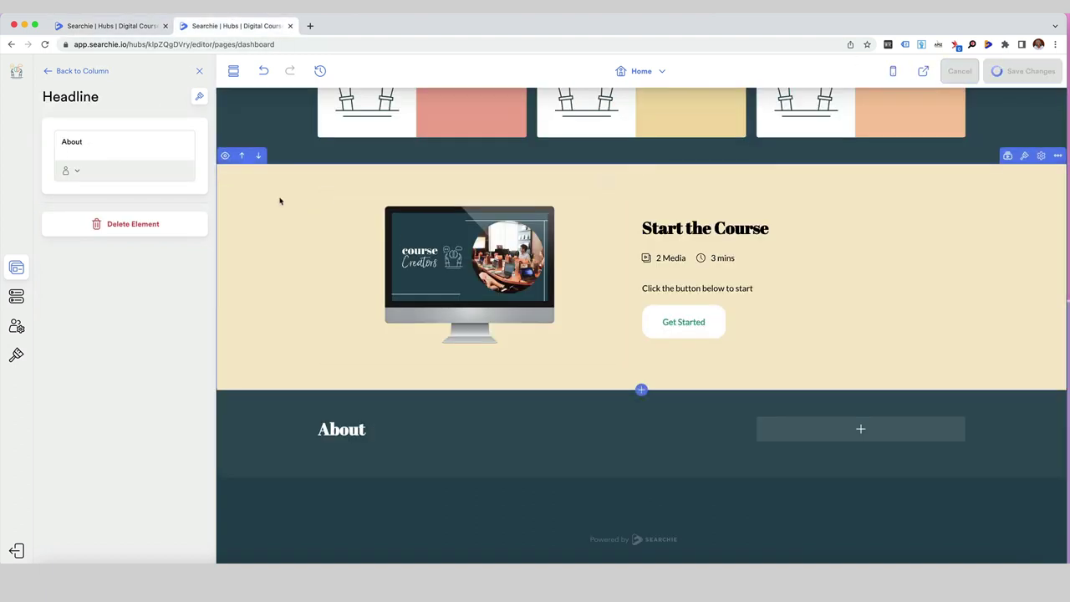
Add a paragraph below the About headline and save.
{"action": "left_click", "coordinate": [70, 72]}
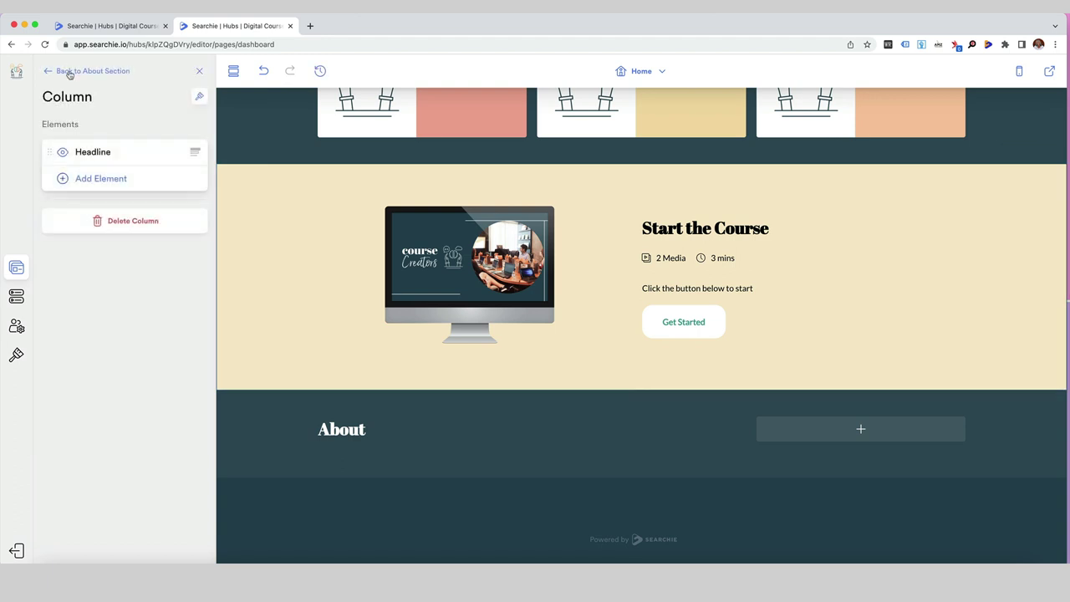
{"action": "left_click", "coordinate": [92, 179]}
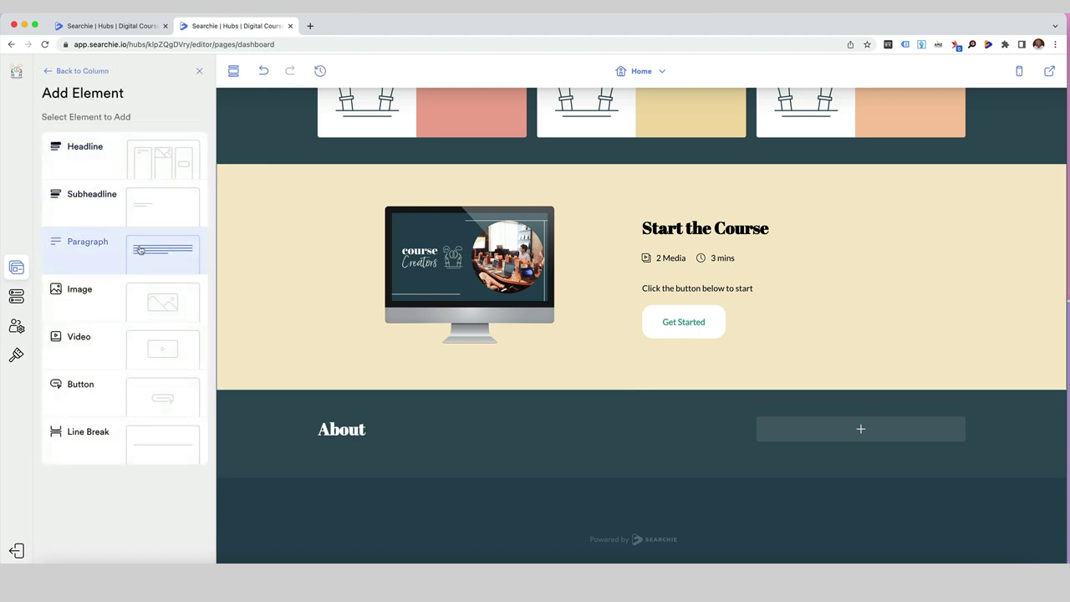
{"action": "left_click", "coordinate": [140, 251]}
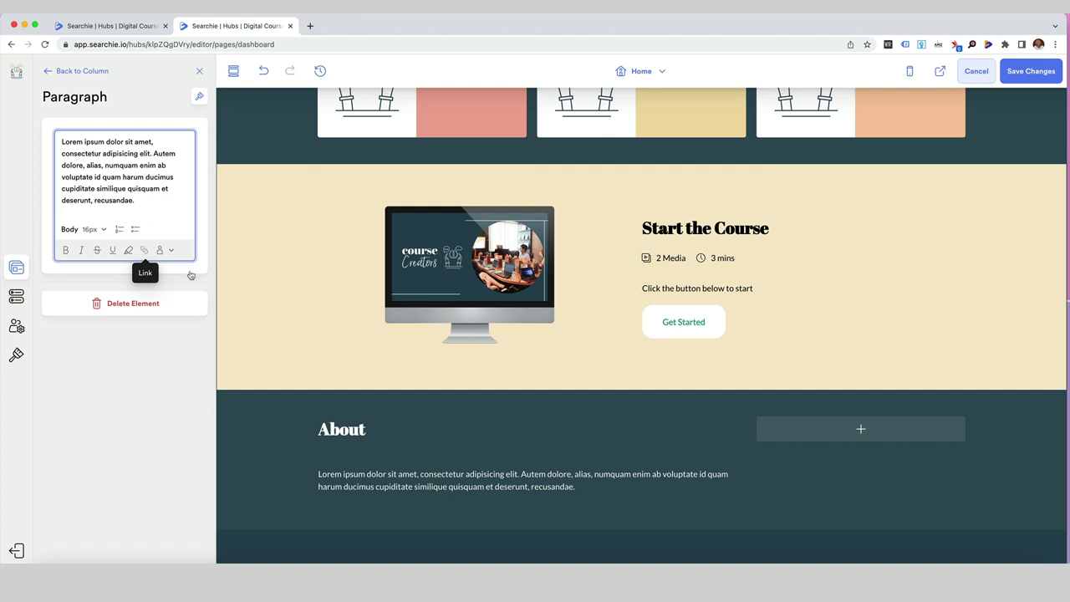
{"action": "left_click", "coordinate": [117, 26]}
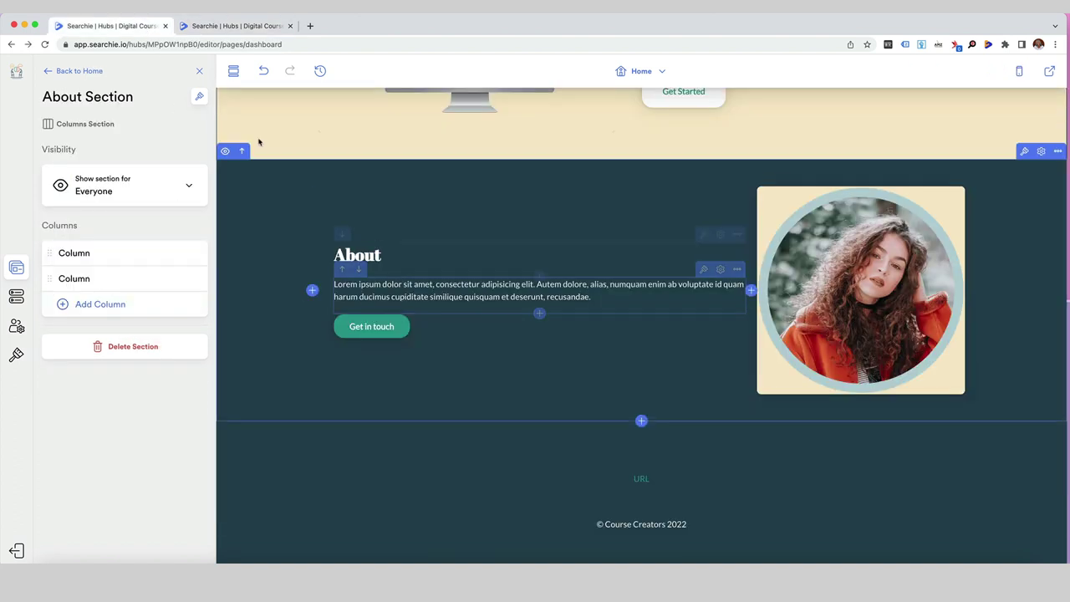
{"action": "left_click", "coordinate": [222, 26]}
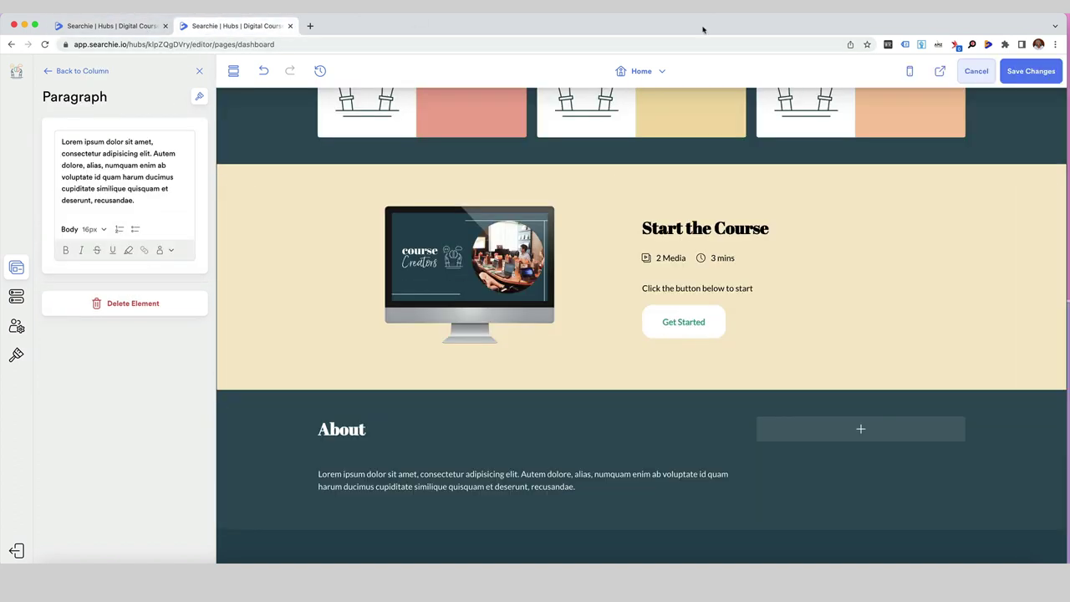
{"action": "left_click", "coordinate": [1033, 73]}
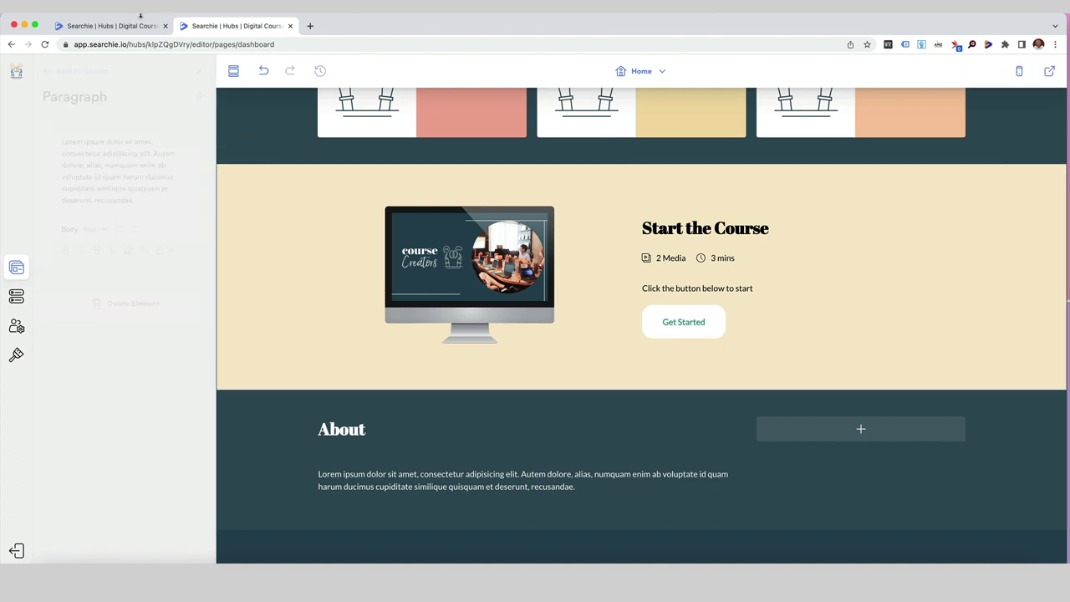
Check which elements the reference hub's About column contains, then return to the column's elements.
{"action": "left_click", "coordinate": [123, 27]}
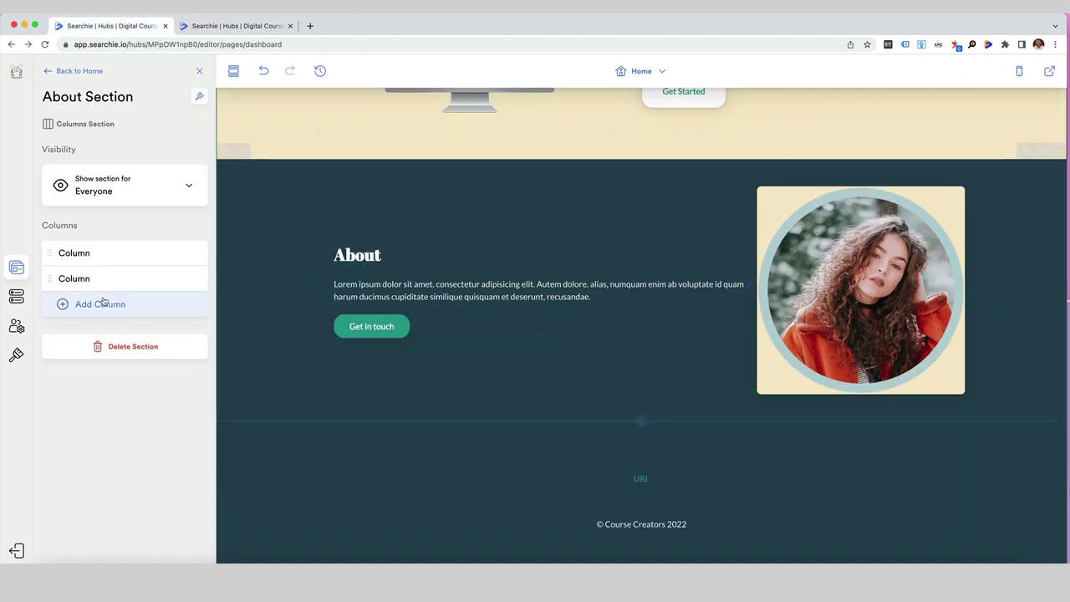
{"action": "left_click", "coordinate": [88, 255]}
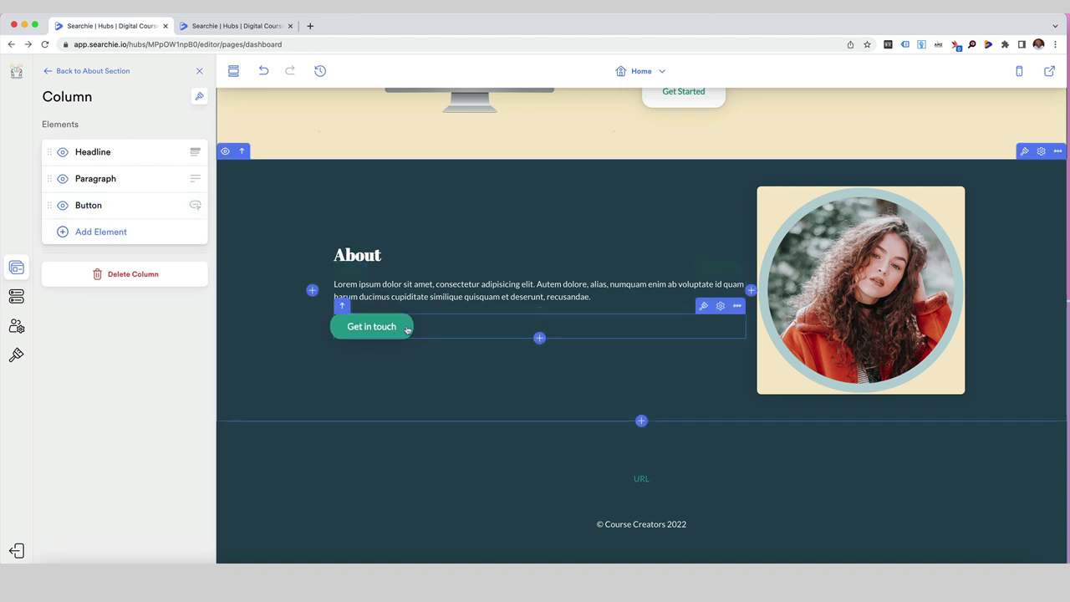
{"action": "left_click", "coordinate": [220, 29]}
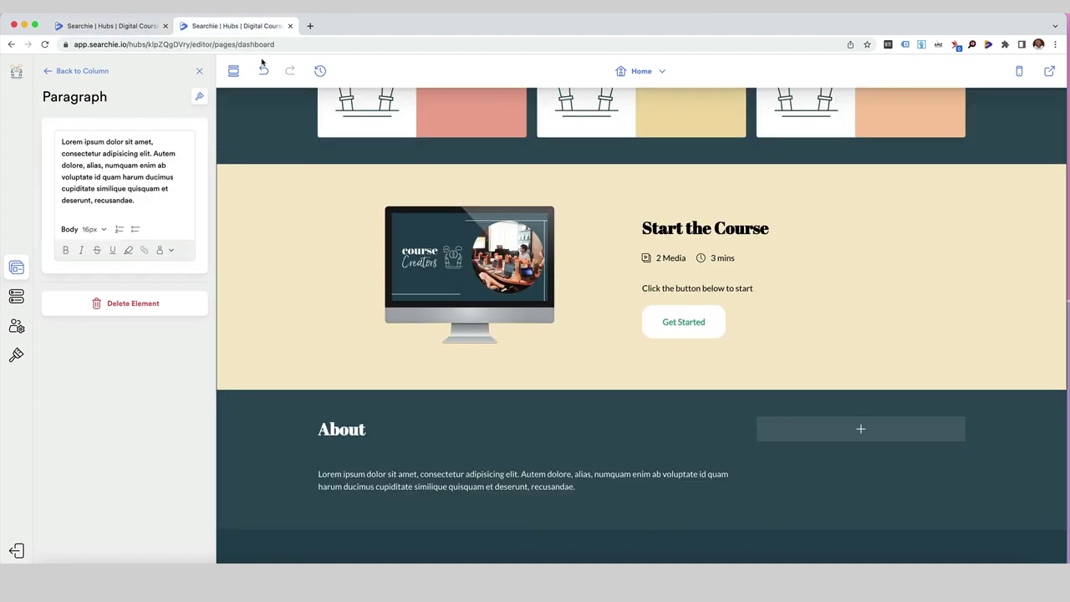
{"action": "left_click", "coordinate": [70, 70]}
{"action": "left_click", "coordinate": [113, 211]}
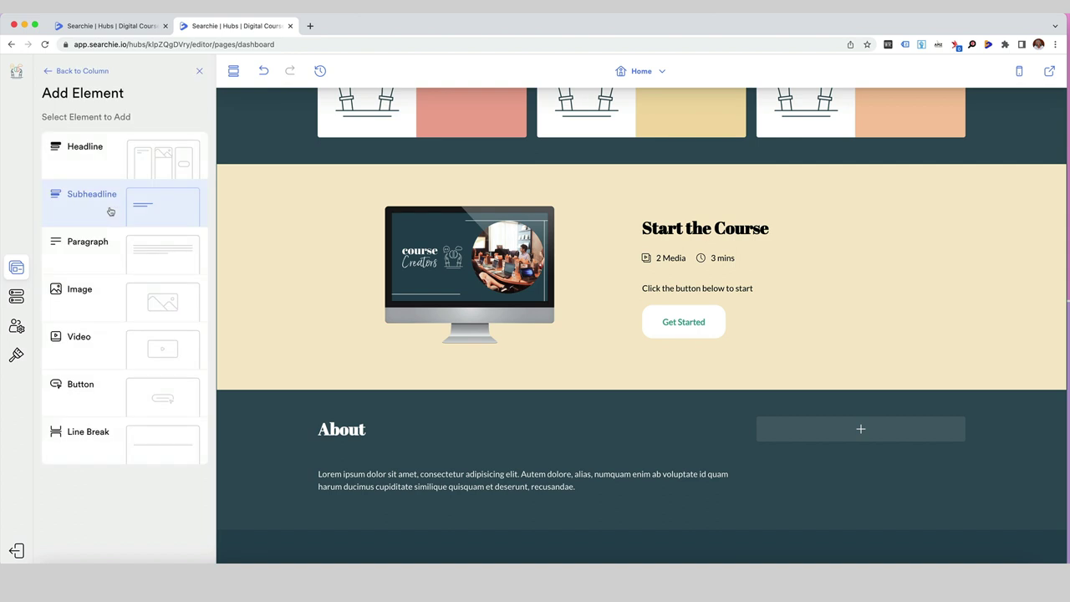
Add a button labelled 'Get in touch' below the About paragraph and save.
{"action": "left_click", "coordinate": [171, 402]}
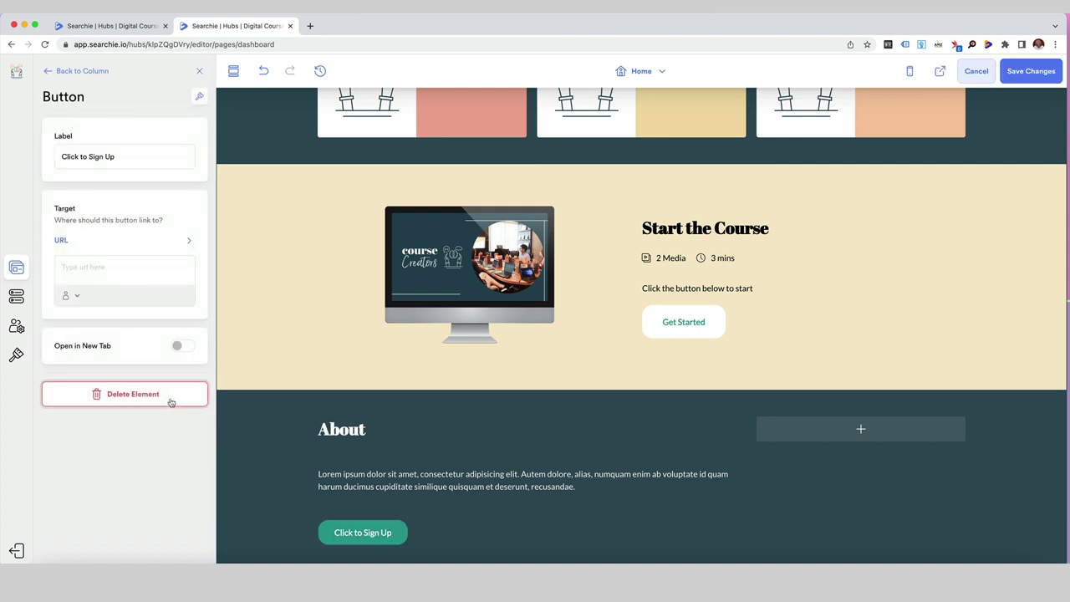
{"action": "left_click", "coordinate": [138, 27]}
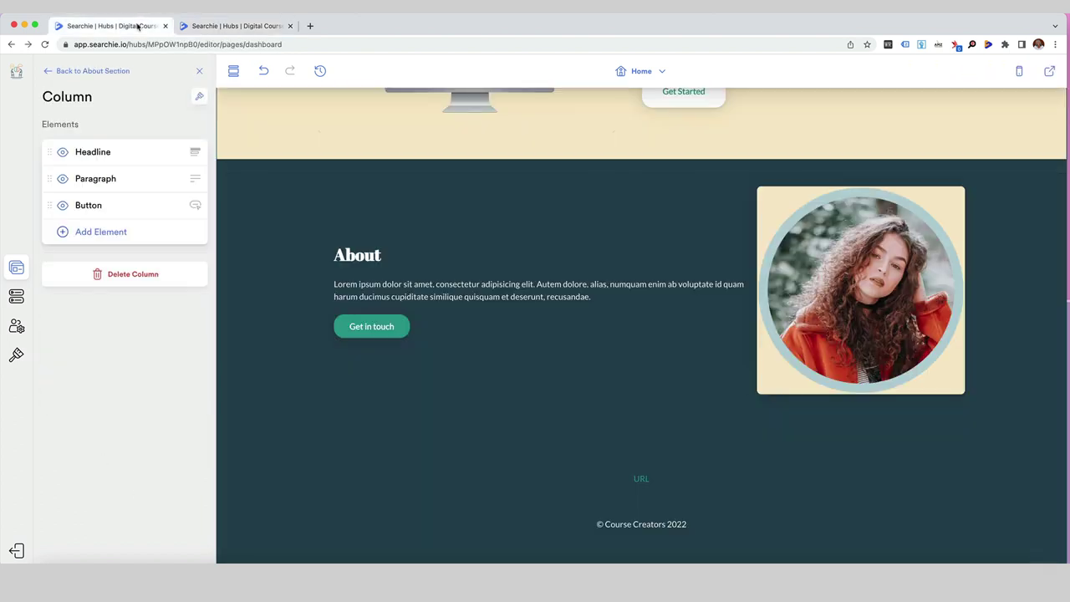
{"action": "left_click", "coordinate": [238, 26]}
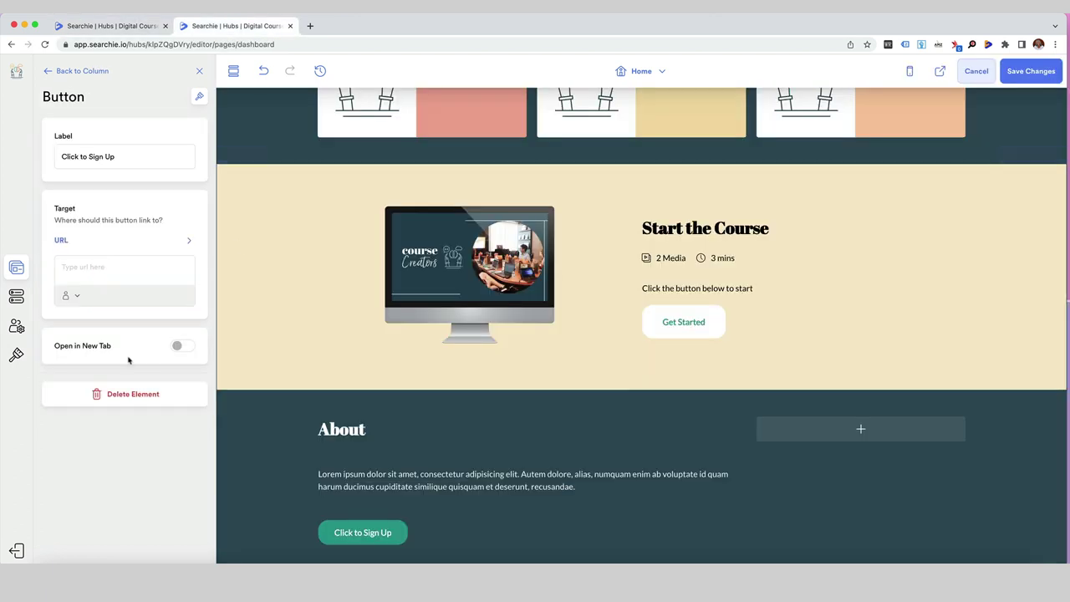
{"action": "left_click", "coordinate": [97, 166]}
{"action": "key", "text": "super+a"}
{"action": "type", "text": "Ge"}
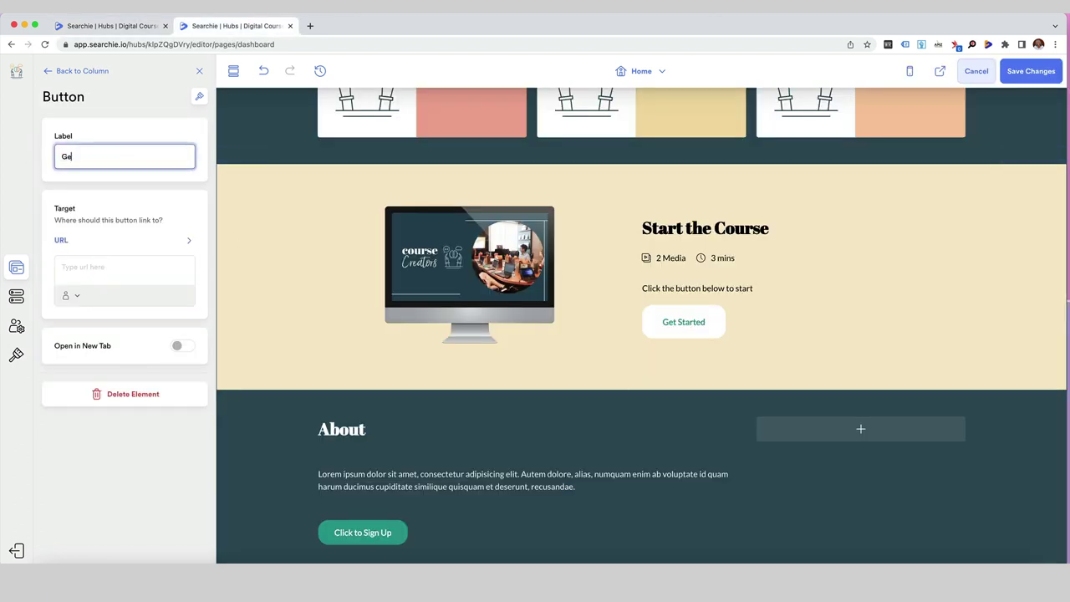
{"action": "left_click", "coordinate": [94, 279]}
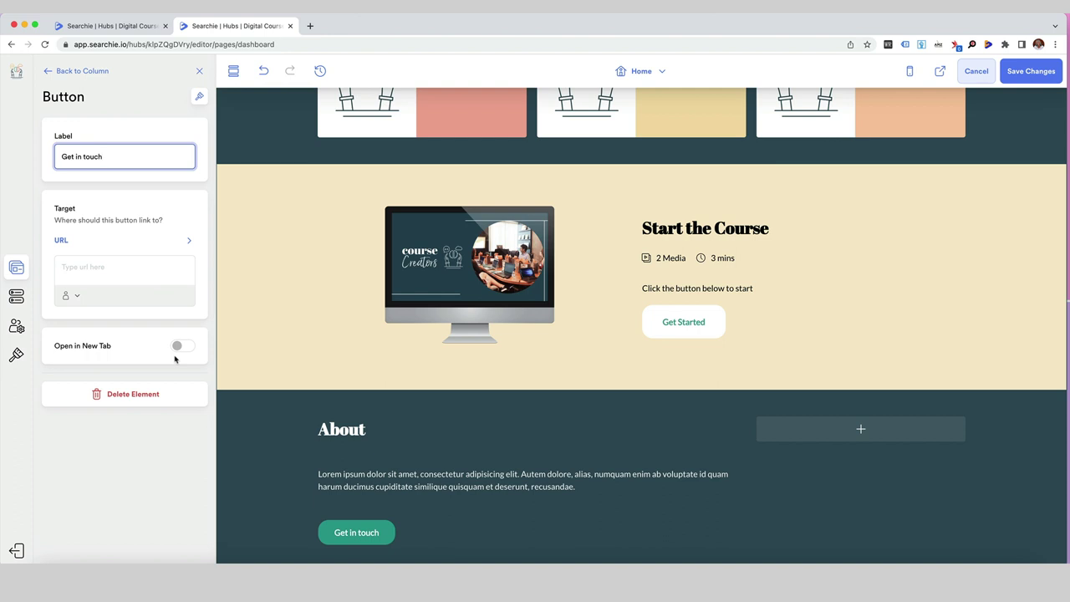
{"action": "left_click", "coordinate": [1032, 71]}
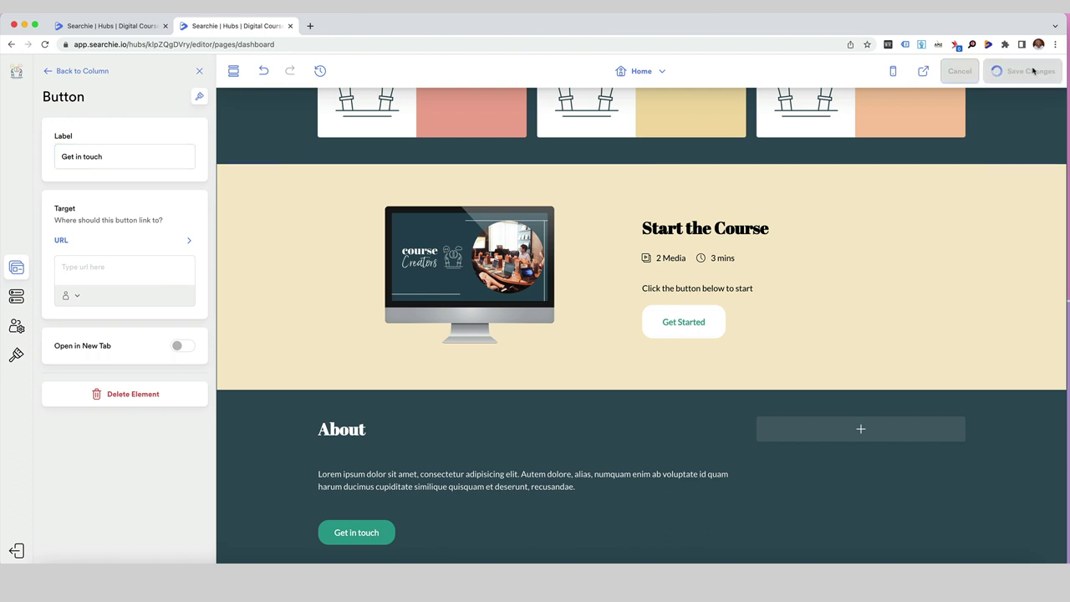
{"action": "scroll", "coordinate": [492, 354], "scroll_direction": "down", "scroll_amount": 3}
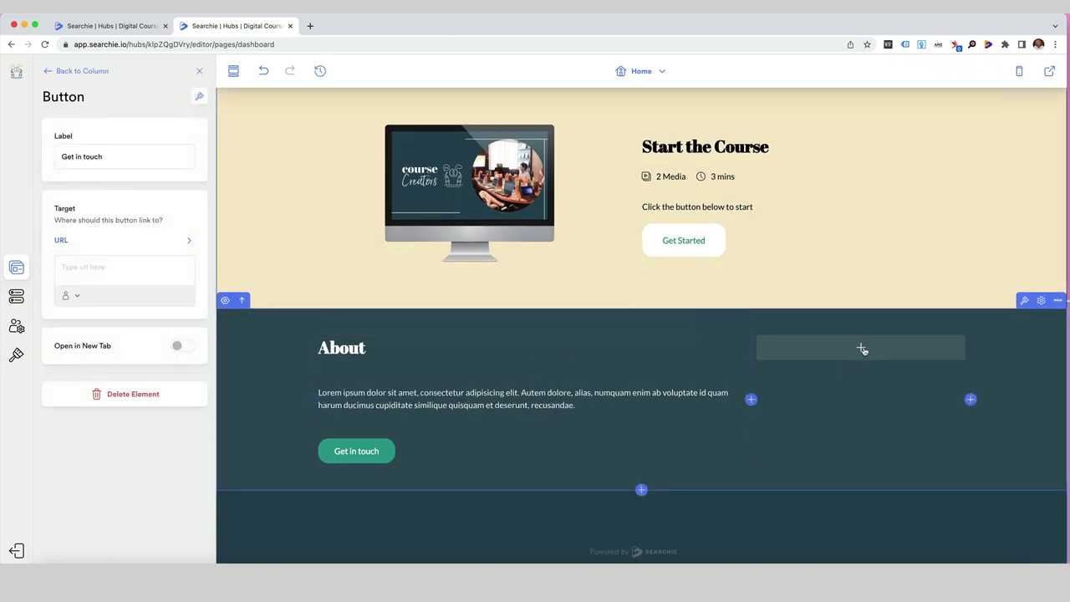
Upload About.png as an image in the About section's right column and save.
{"action": "left_click", "coordinate": [862, 350]}
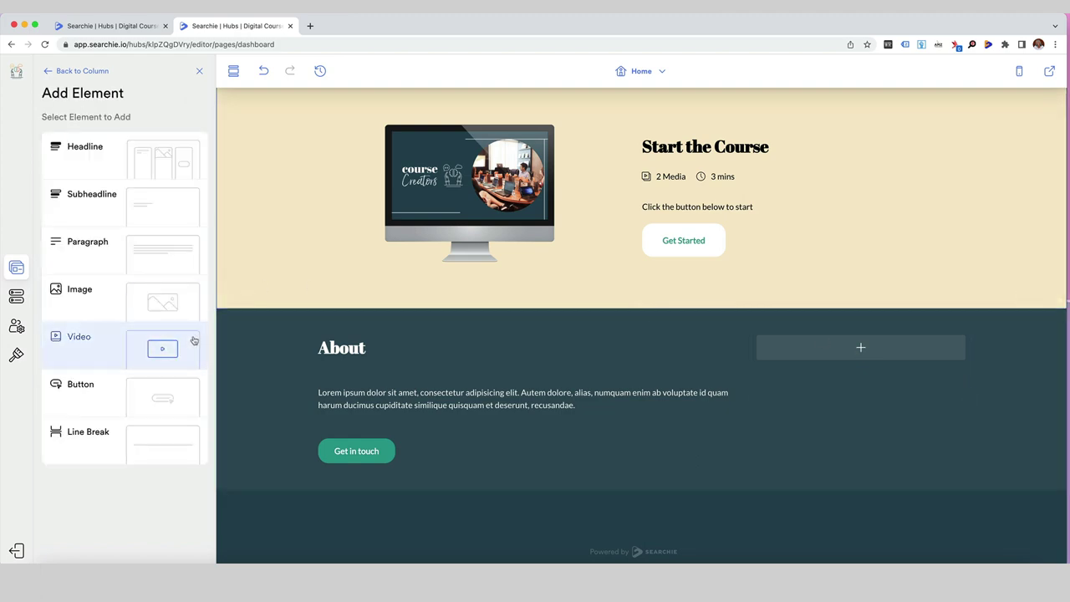
{"action": "left_click", "coordinate": [165, 306]}
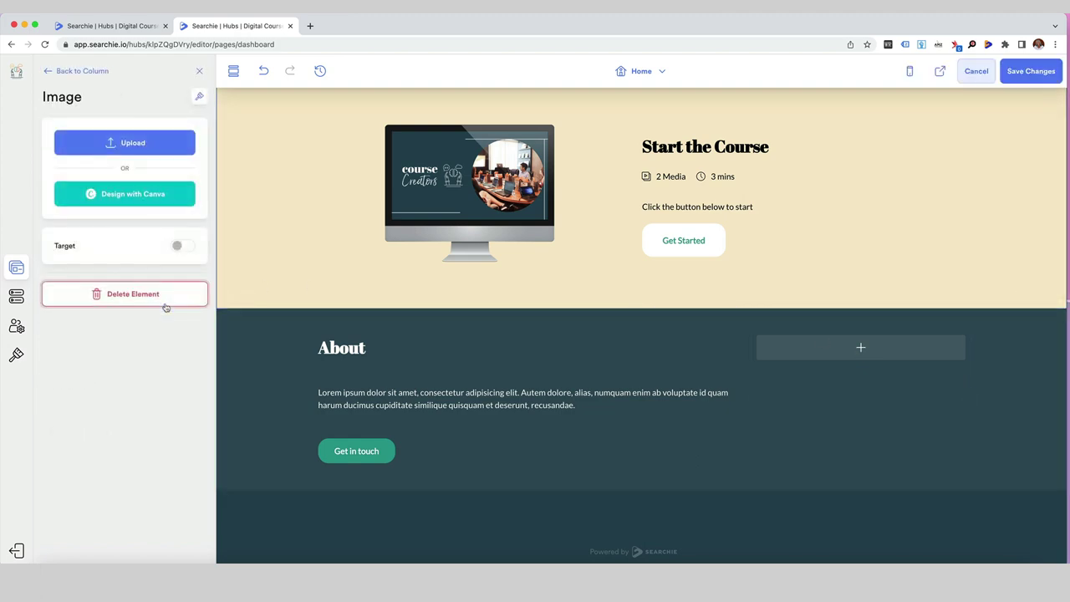
{"action": "left_click", "coordinate": [126, 144]}
{"action": "left_click", "coordinate": [432, 235]}
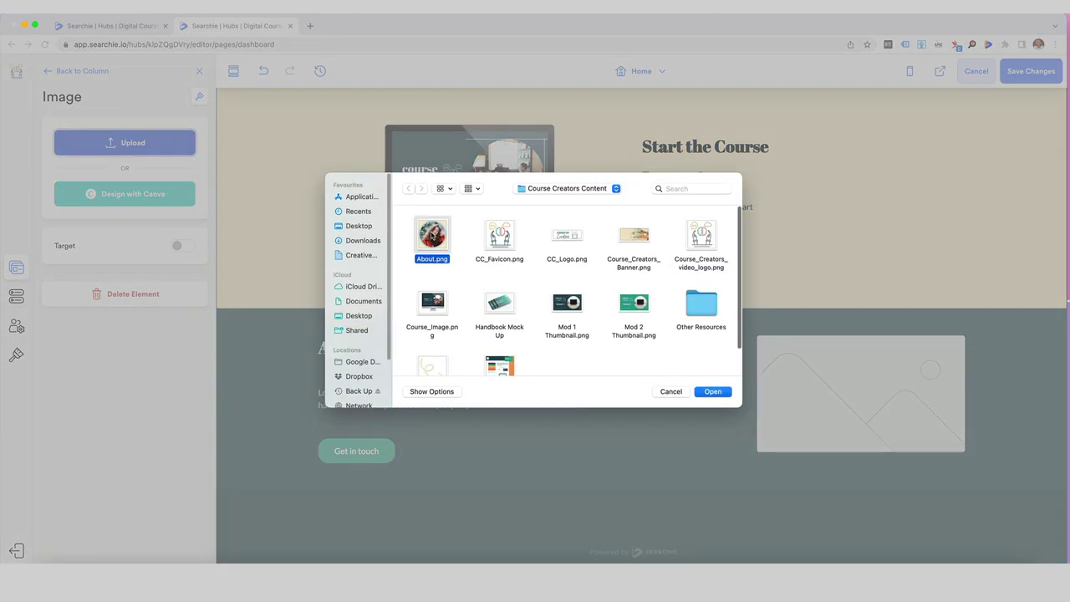
{"action": "left_click", "coordinate": [713, 391]}
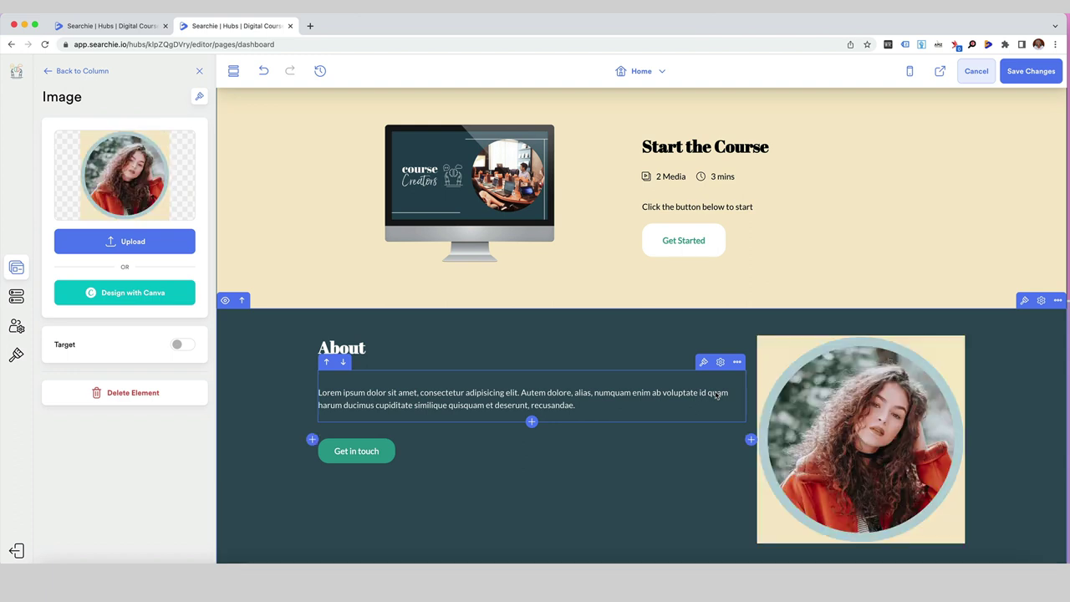
{"action": "left_click", "coordinate": [1027, 71]}
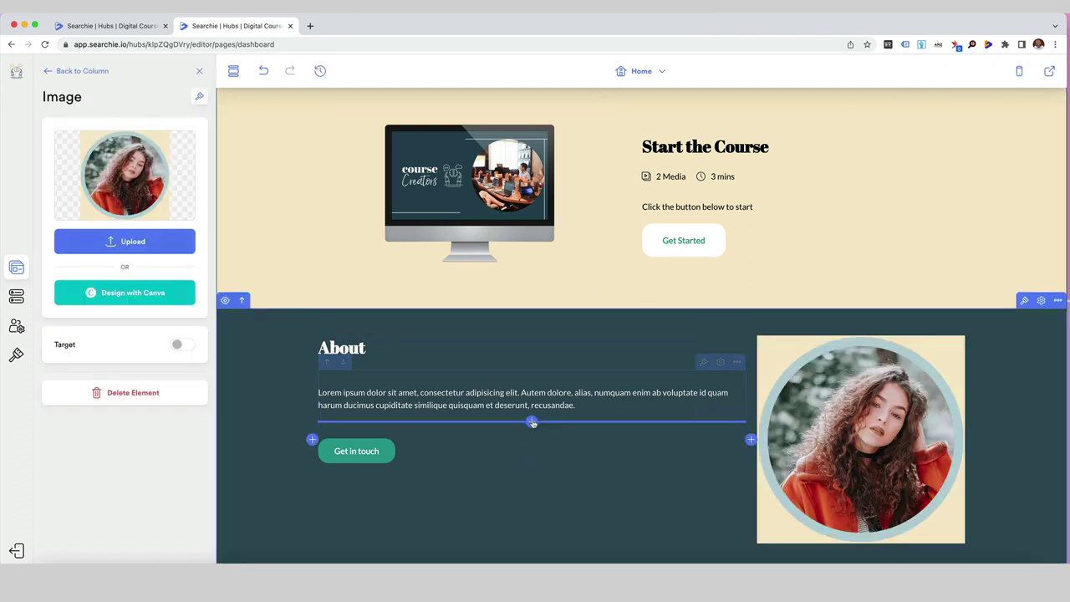
{"action": "scroll", "coordinate": [532, 423], "scroll_direction": "down", "scroll_amount": 2}
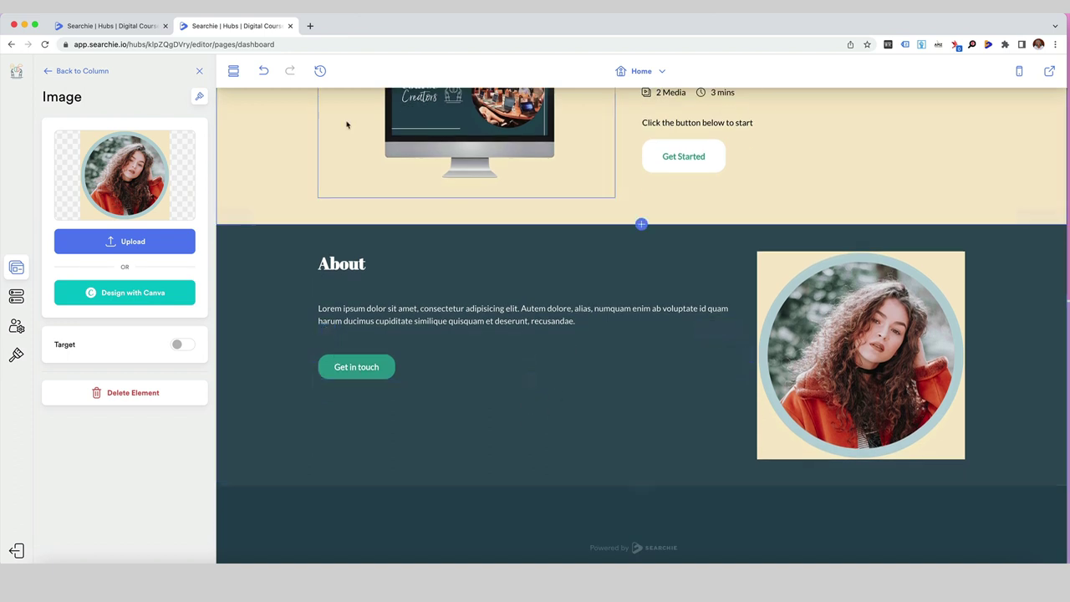
{"action": "scroll", "coordinate": [506, 338], "scroll_direction": "down", "scroll_amount": 1}
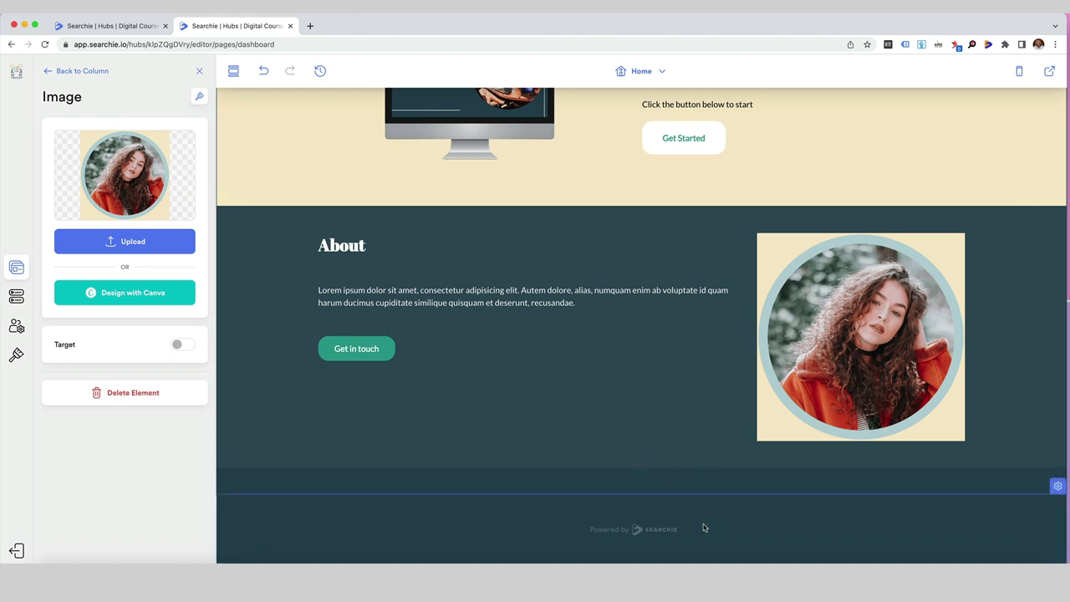
In the footer settings, switch the Searchie logo off and back on.
{"action": "left_click", "coordinate": [1057, 488]}
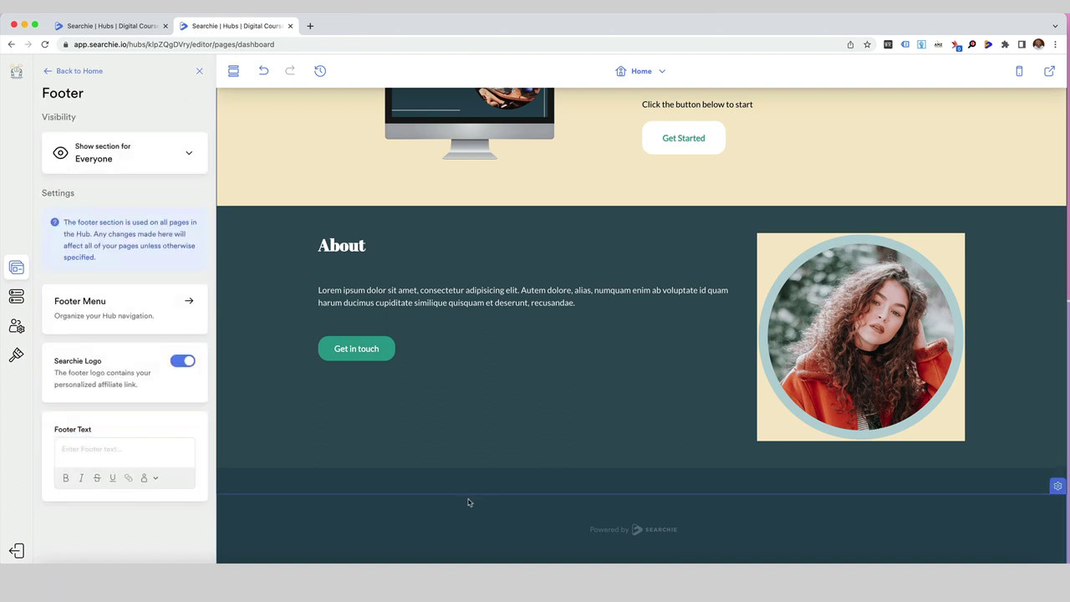
{"action": "left_click", "coordinate": [179, 363]}
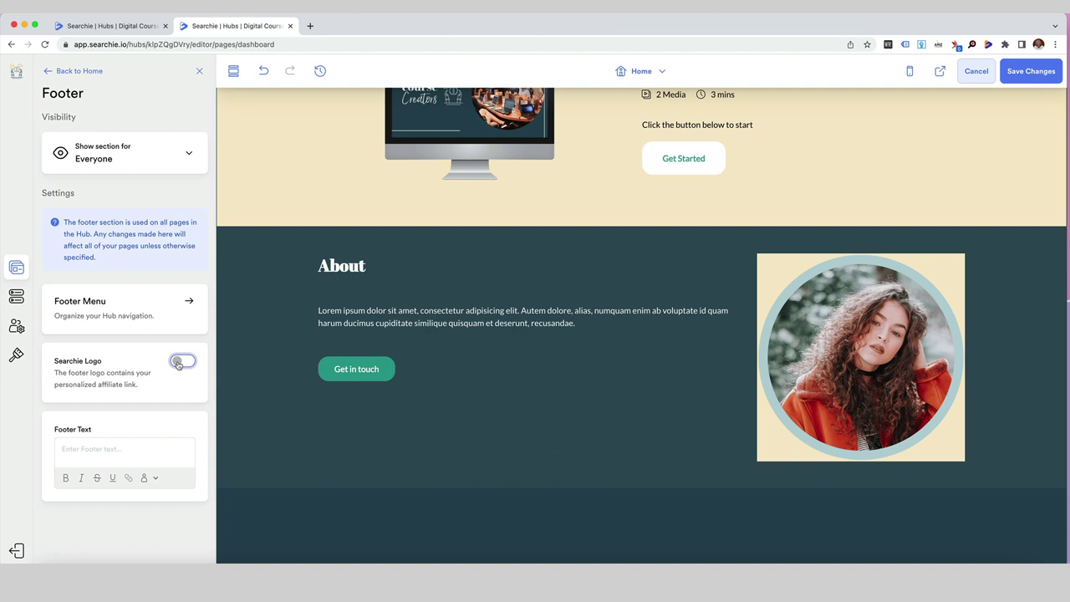
{"action": "left_click", "coordinate": [178, 363]}
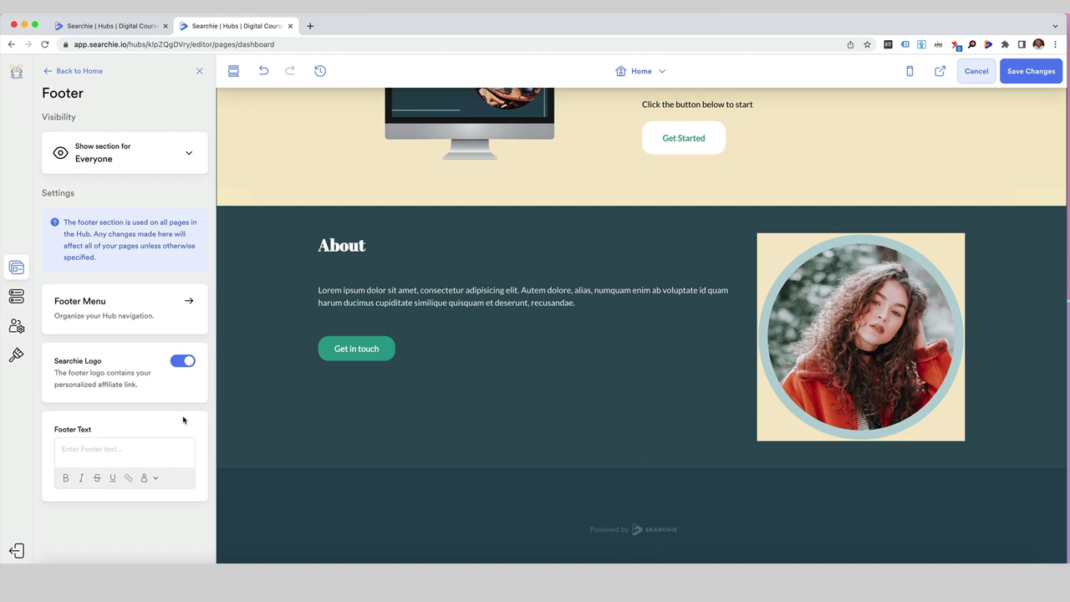
{"action": "left_click", "coordinate": [92, 445]}
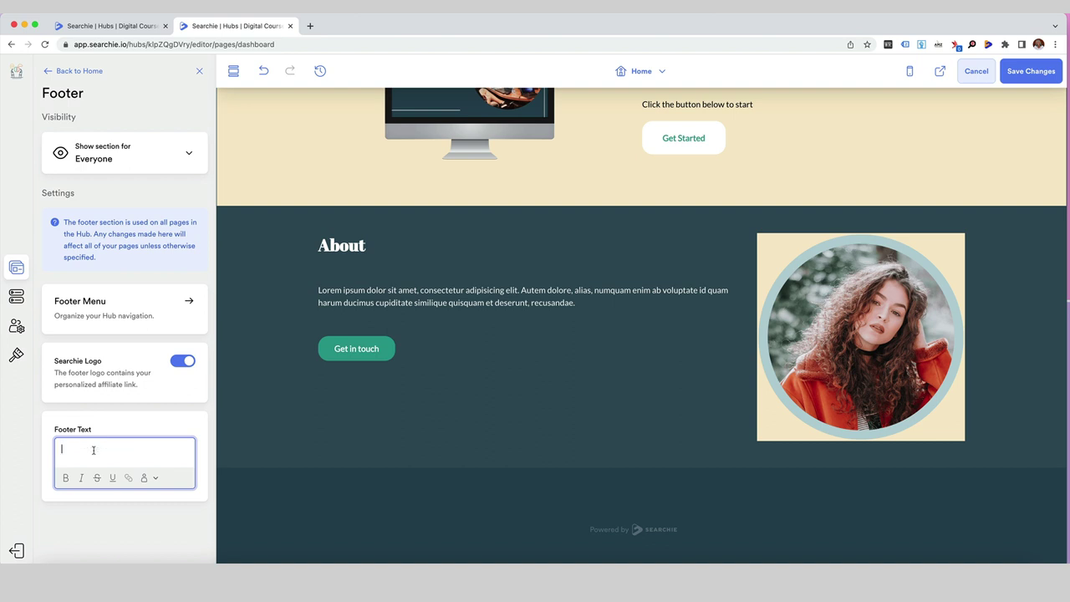
Set the footer text to '© Copyright Course Creators 2023' and save.
{"action": "key", "text": "ctrl+super+space"}
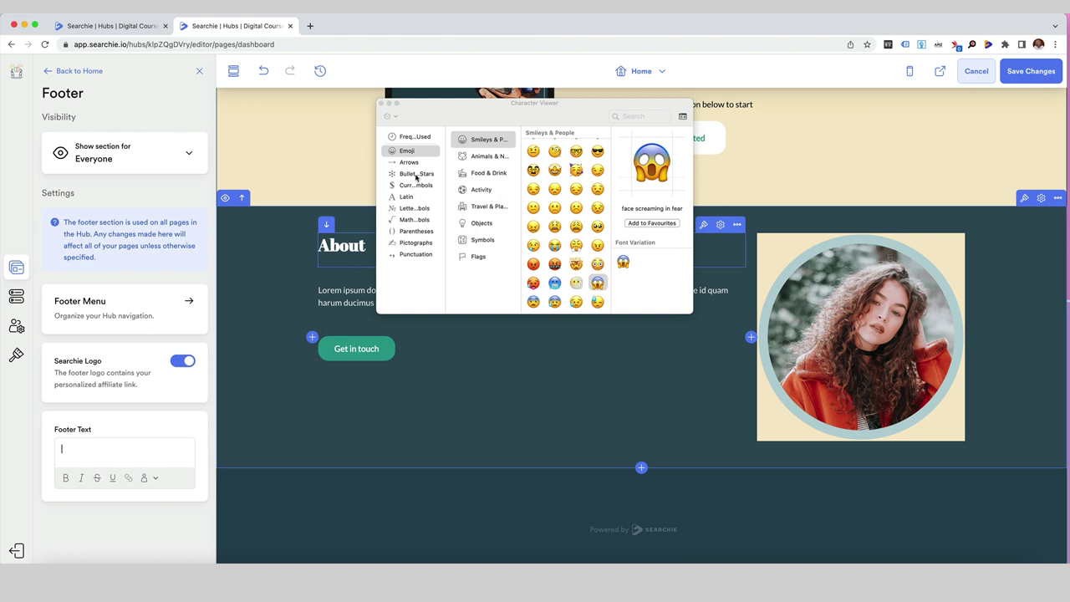
{"action": "left_click", "coordinate": [416, 185]}
{"action": "left_click", "coordinate": [410, 198]}
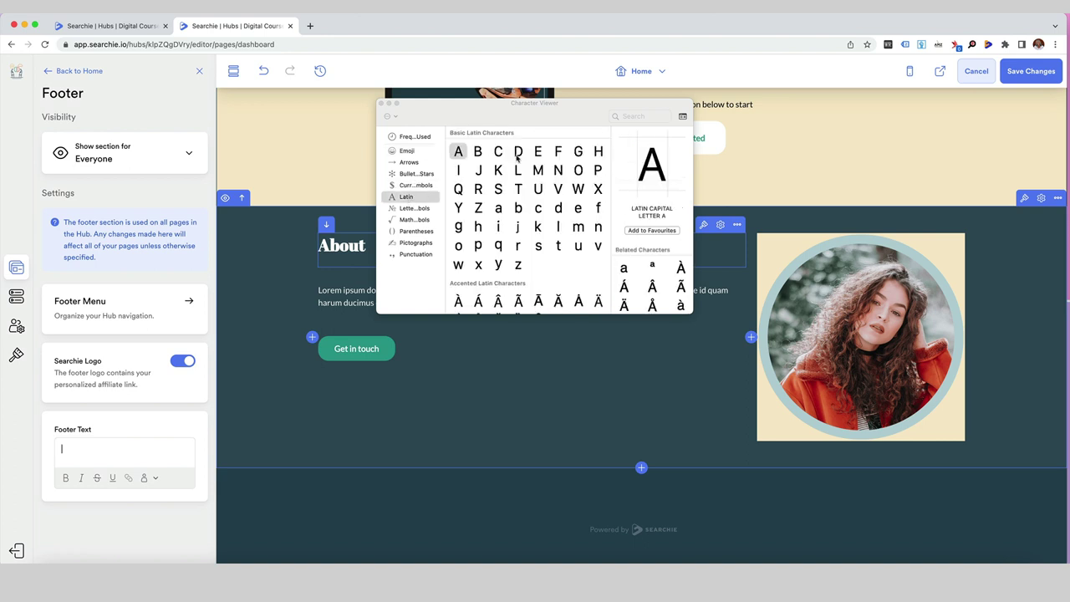
{"action": "left_click", "coordinate": [423, 209]}
{"action": "left_click", "coordinate": [479, 139]}
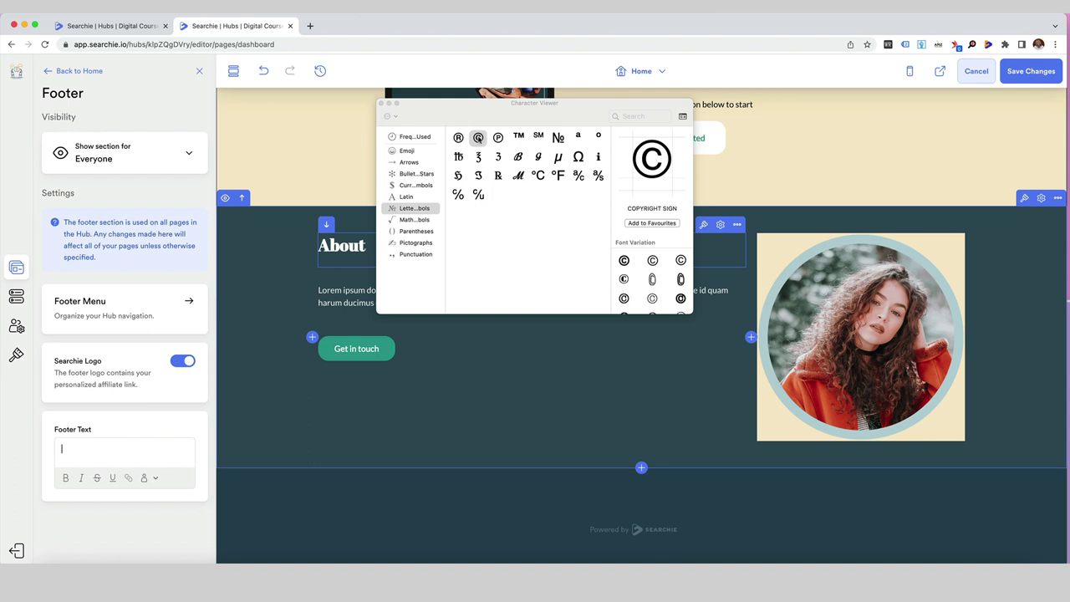
{"action": "left_click", "coordinate": [135, 443]}
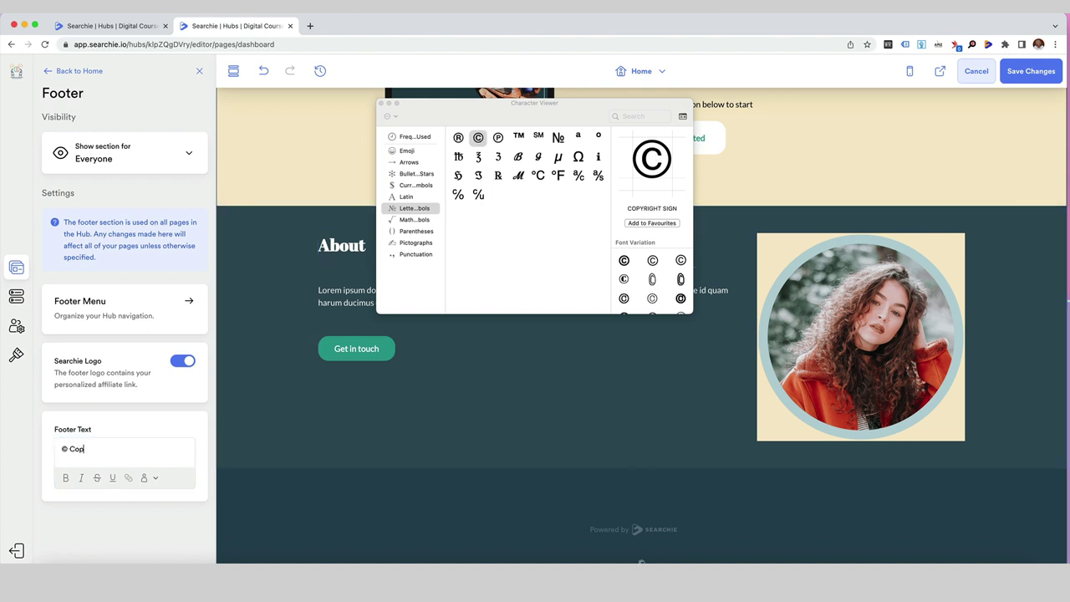
{"action": "type", "text": "Copyright Course Creators 2023"}
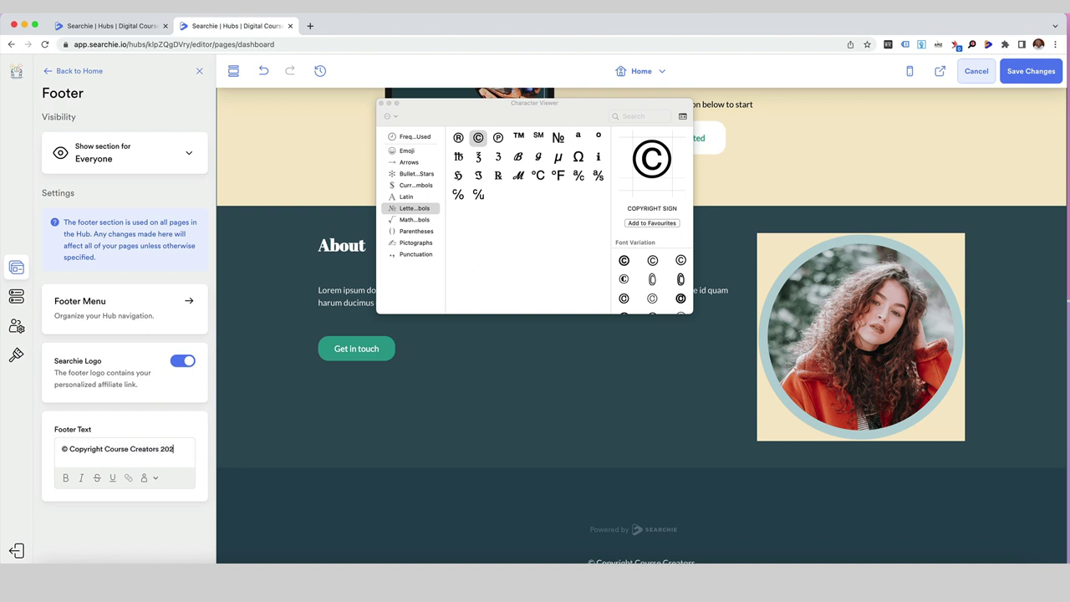
{"action": "left_click", "coordinate": [382, 103]}
{"action": "left_click", "coordinate": [1027, 72]}
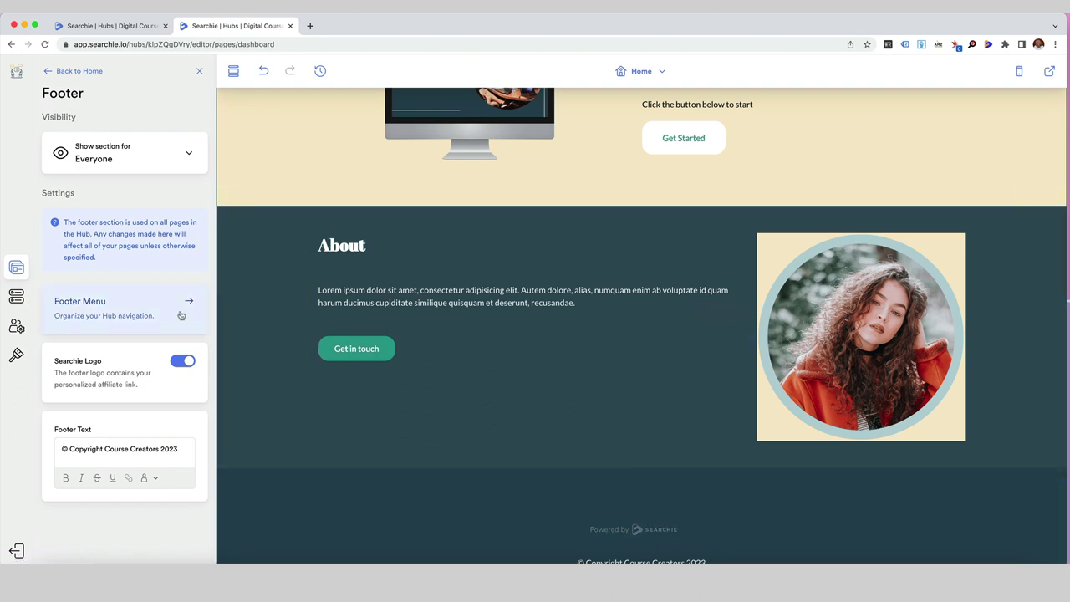
Add a footer menu URL item named 'Website' that opens in a new tab.
{"action": "left_click", "coordinate": [97, 305]}
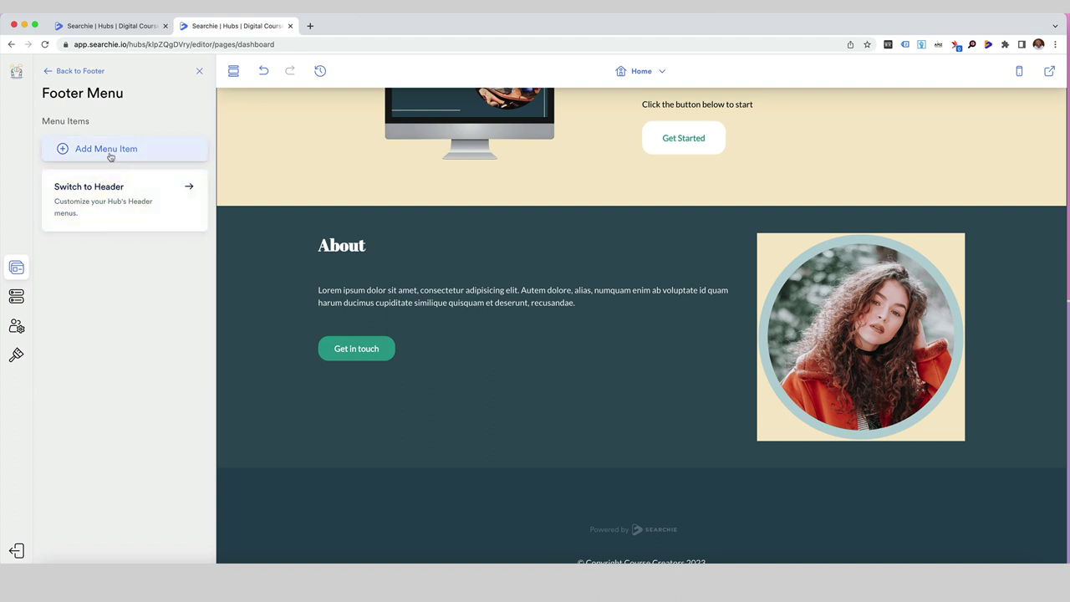
{"action": "left_click", "coordinate": [109, 157]}
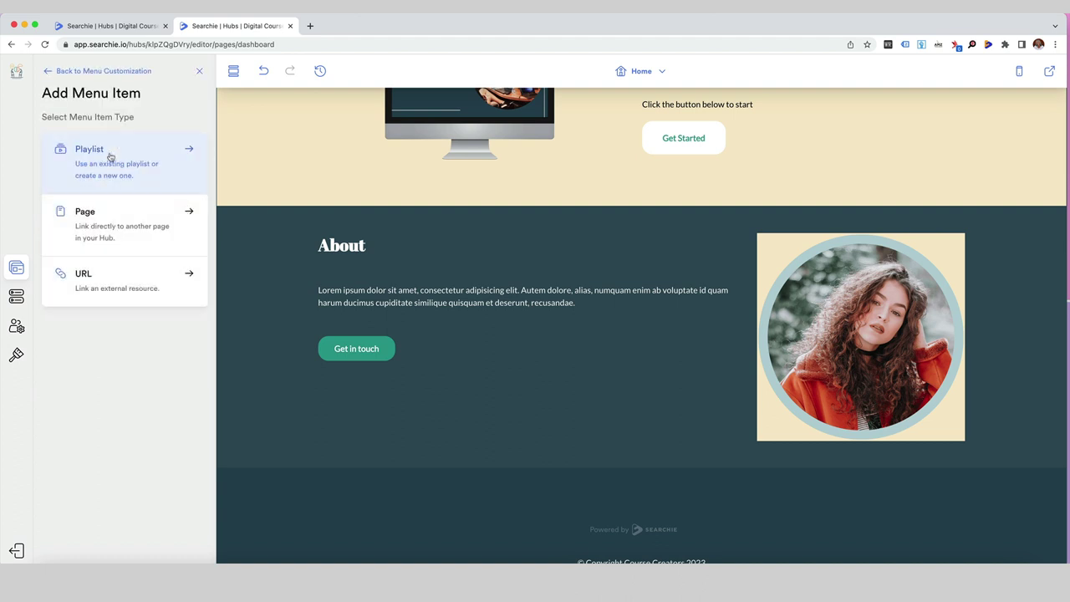
{"action": "left_click", "coordinate": [114, 286]}
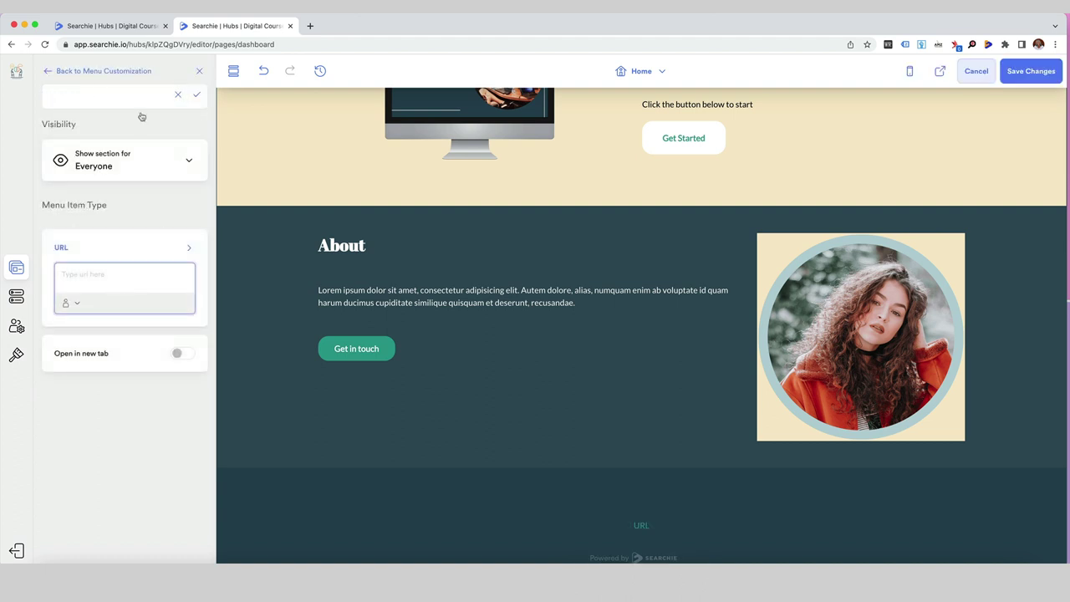
{"action": "type", "text": "Websi"}
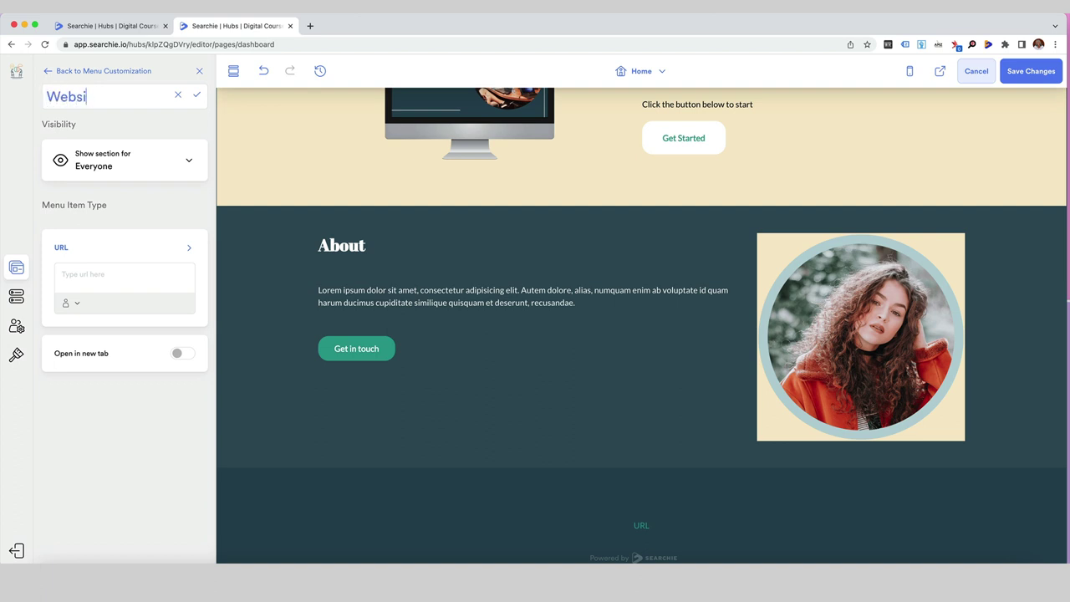
{"action": "type", "text": "te"}
{"action": "left_click", "coordinate": [90, 277]}
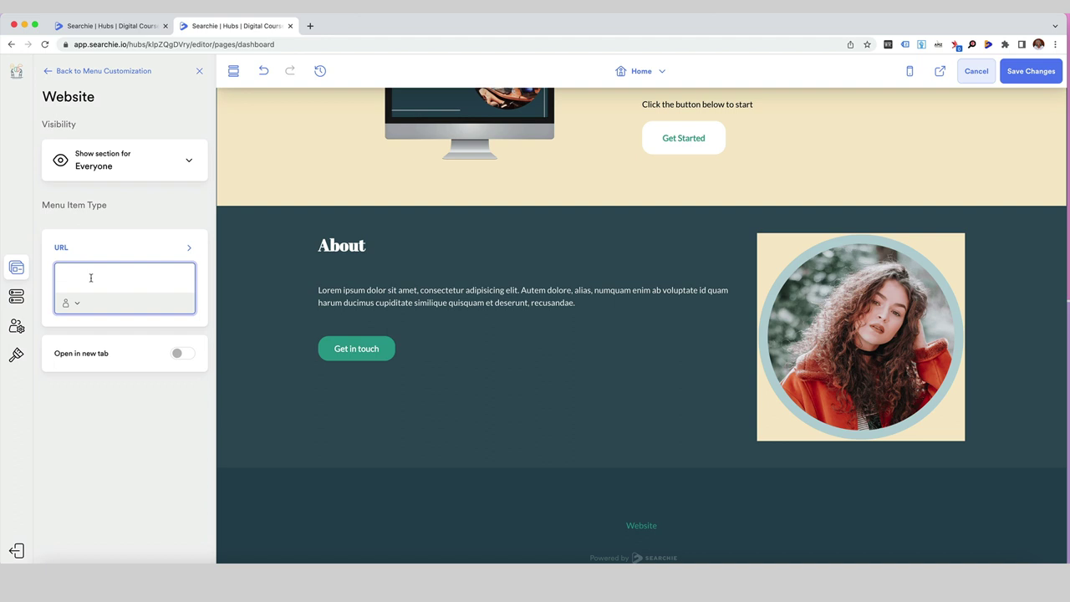
{"action": "left_click", "coordinate": [175, 343]}
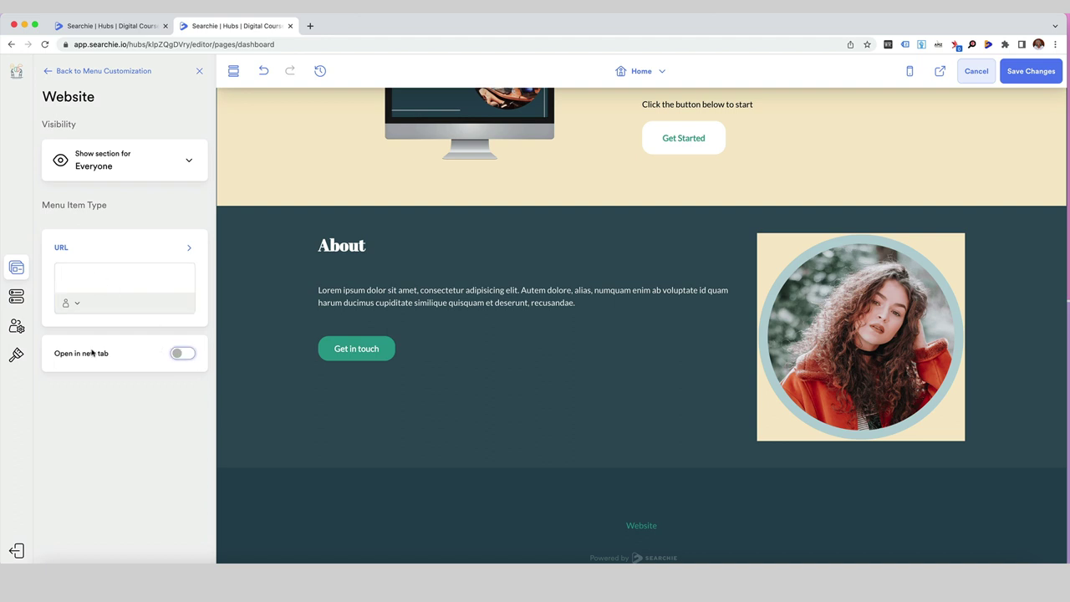
{"action": "left_click", "coordinate": [184, 356]}
Save the footer menu changes, check the preview, and return to the footer menu list.
{"action": "left_click", "coordinate": [1026, 74]}
{"action": "scroll", "coordinate": [650, 343], "scroll_direction": "down", "scroll_amount": 2}
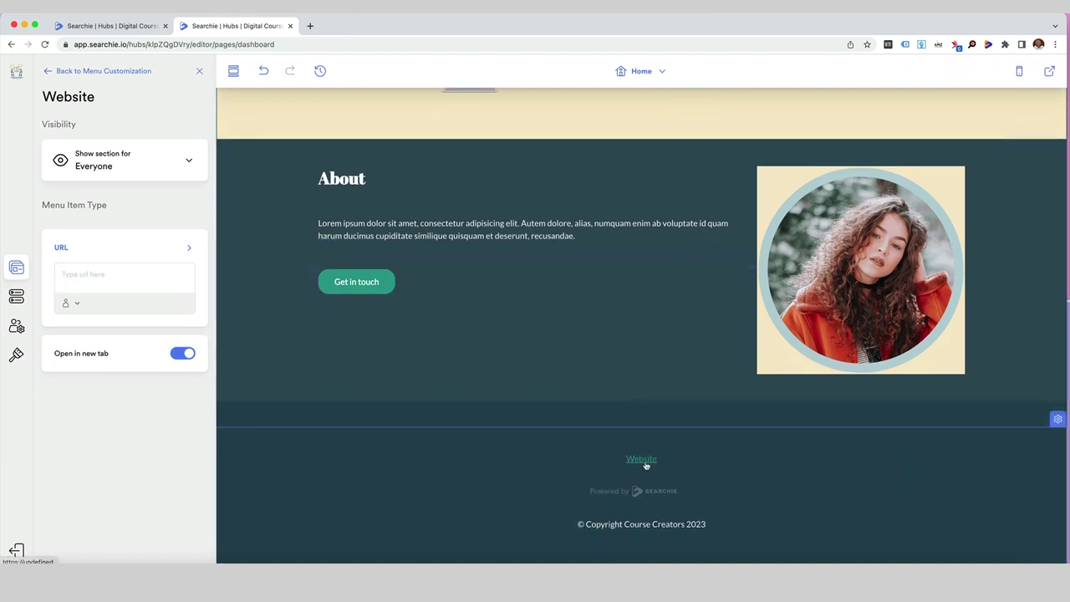
{"action": "scroll", "coordinate": [749, 422], "scroll_direction": "up", "scroll_amount": 3}
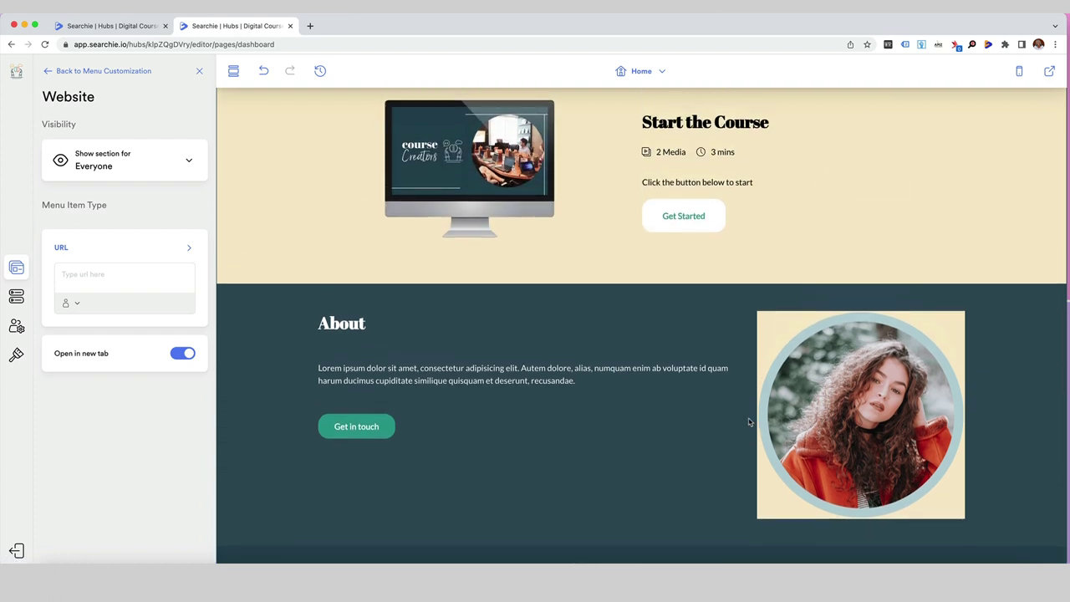
{"action": "scroll", "coordinate": [749, 423], "scroll_direction": "up", "scroll_amount": 10}
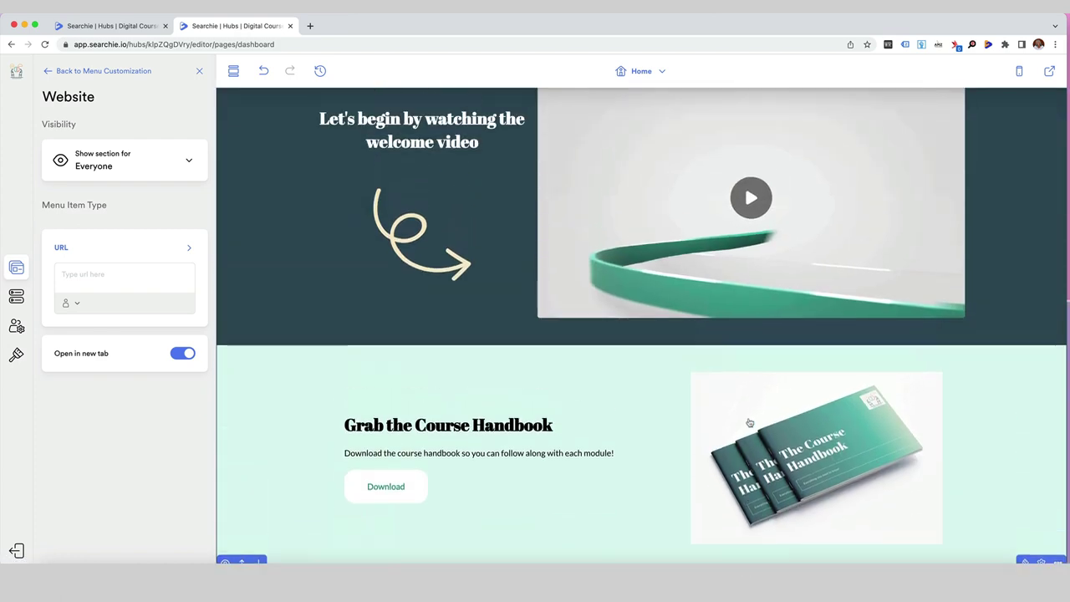
{"action": "scroll", "coordinate": [749, 423], "scroll_direction": "up", "scroll_amount": 5}
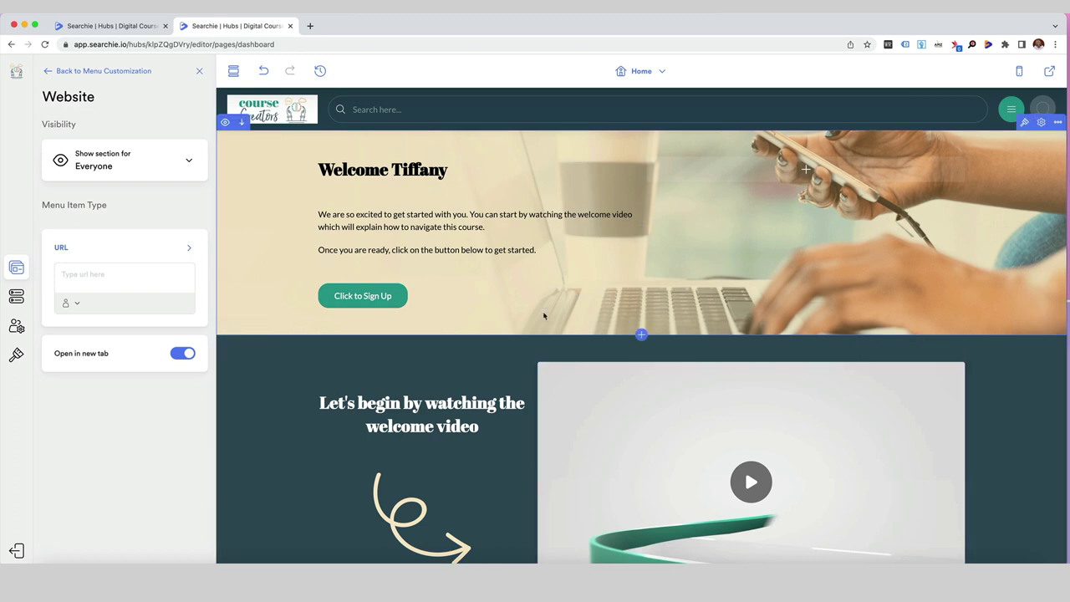
{"action": "scroll", "coordinate": [544, 317], "scroll_direction": "down", "scroll_amount": 5}
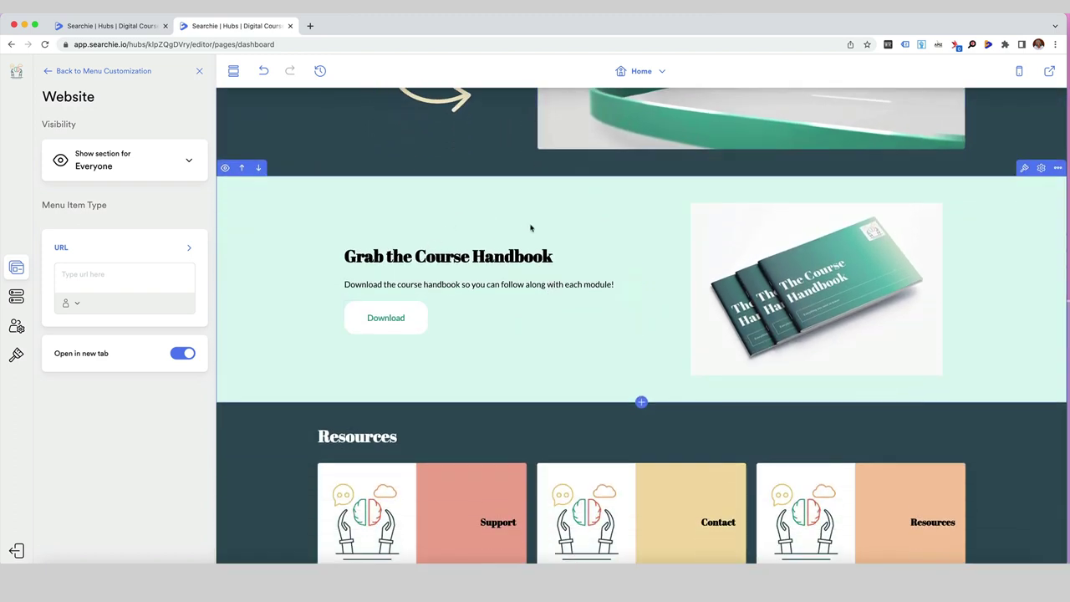
{"action": "scroll", "coordinate": [485, 234], "scroll_direction": "down", "scroll_amount": 4}
{"action": "scroll", "coordinate": [410, 310], "scroll_direction": "up", "scroll_amount": 2}
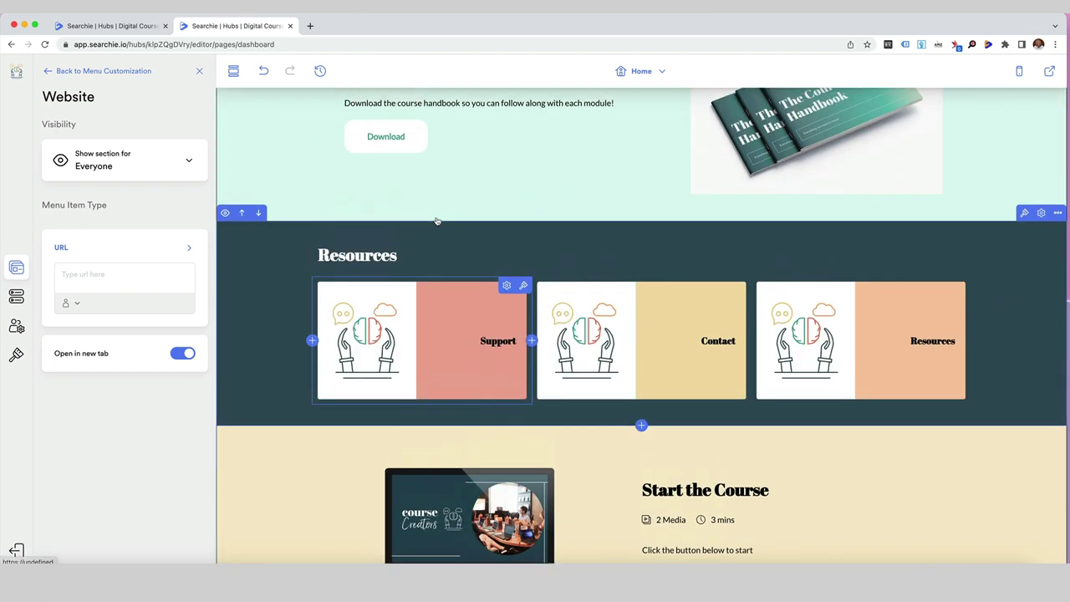
{"action": "scroll", "coordinate": [436, 220], "scroll_direction": "up", "scroll_amount": 3}
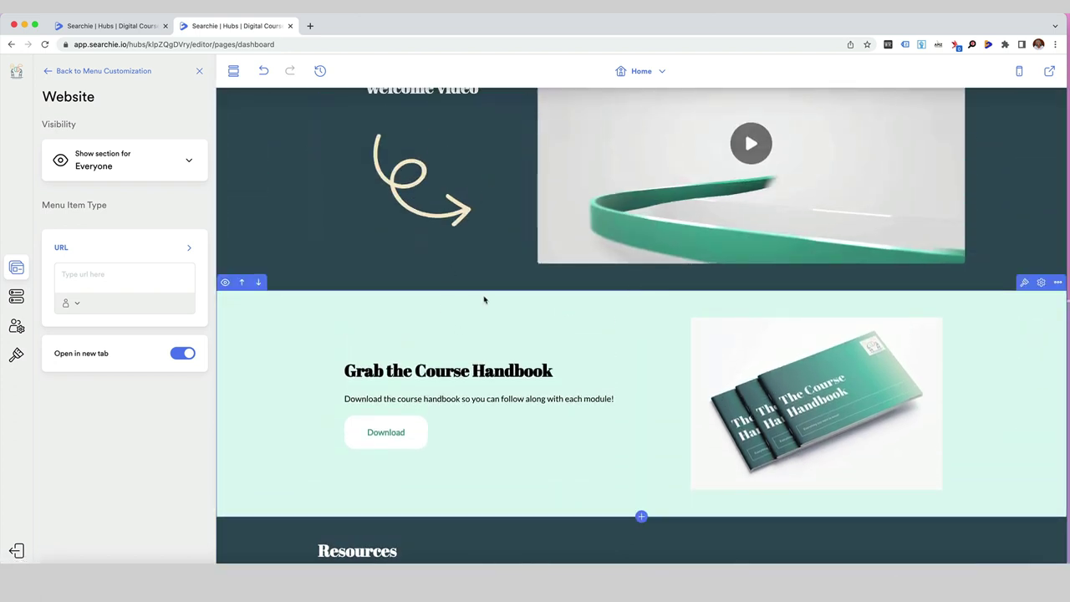
{"action": "left_click", "coordinate": [86, 71]}
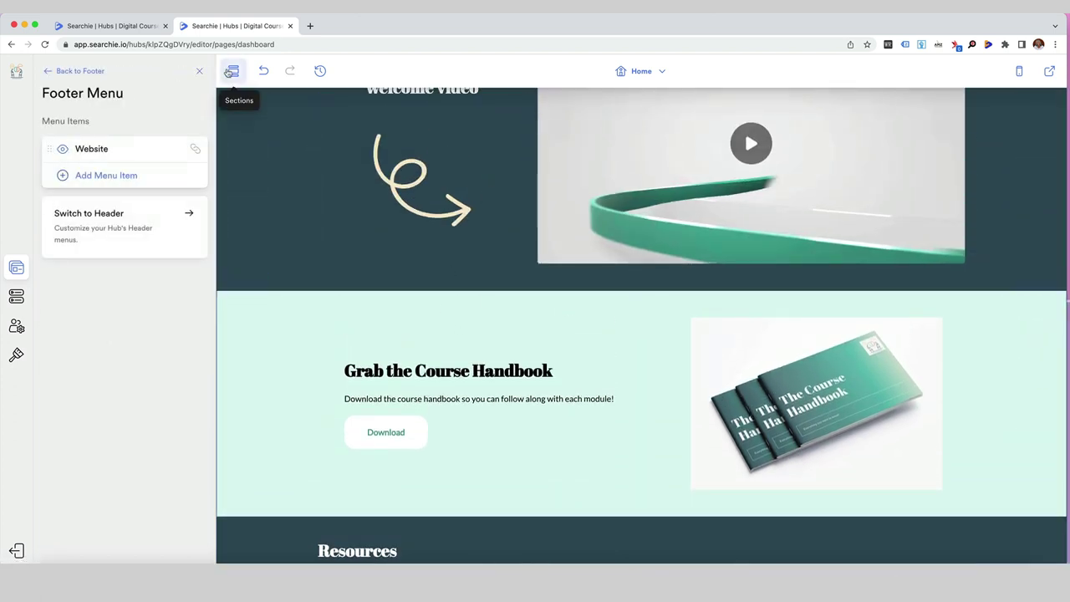
Inspect the Home page's Handbook Download Section, then show the Home sections list again.
{"action": "left_click", "coordinate": [229, 72]}
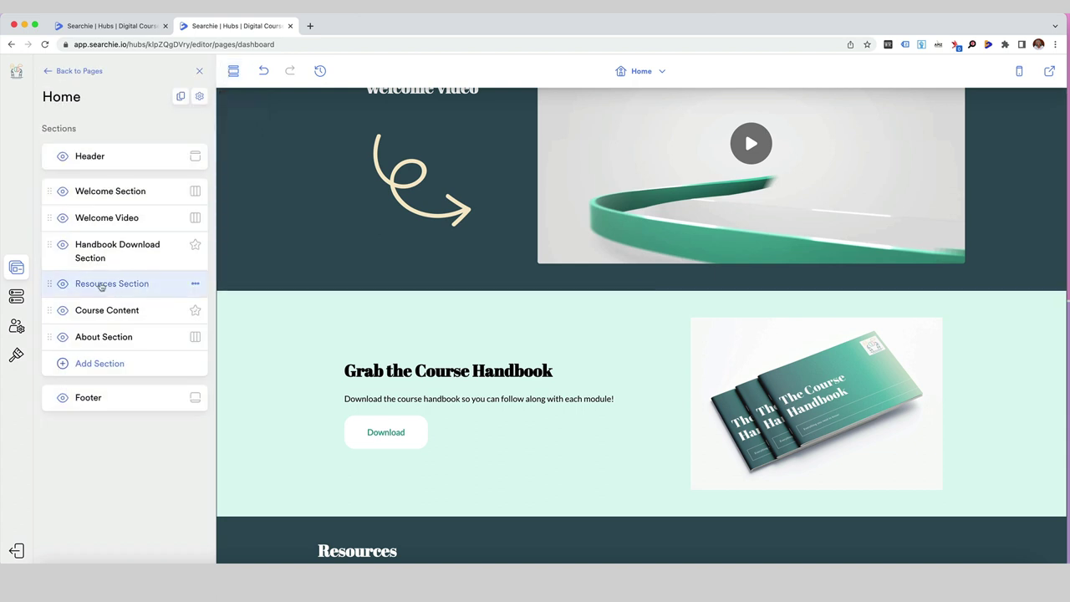
{"action": "left_click", "coordinate": [108, 251]}
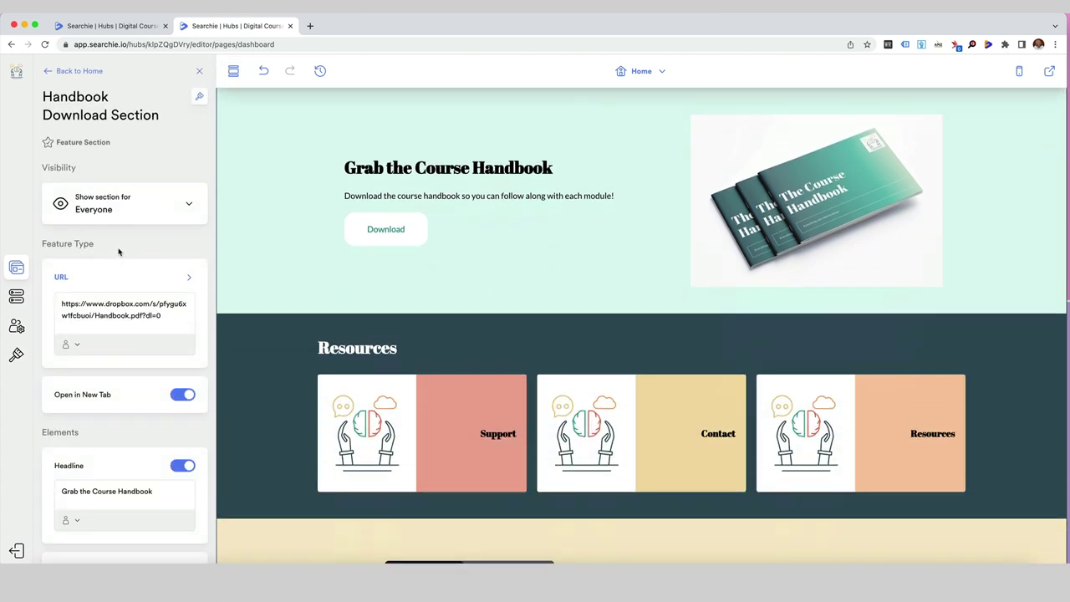
{"action": "scroll", "coordinate": [158, 335], "scroll_direction": "down", "scroll_amount": 10}
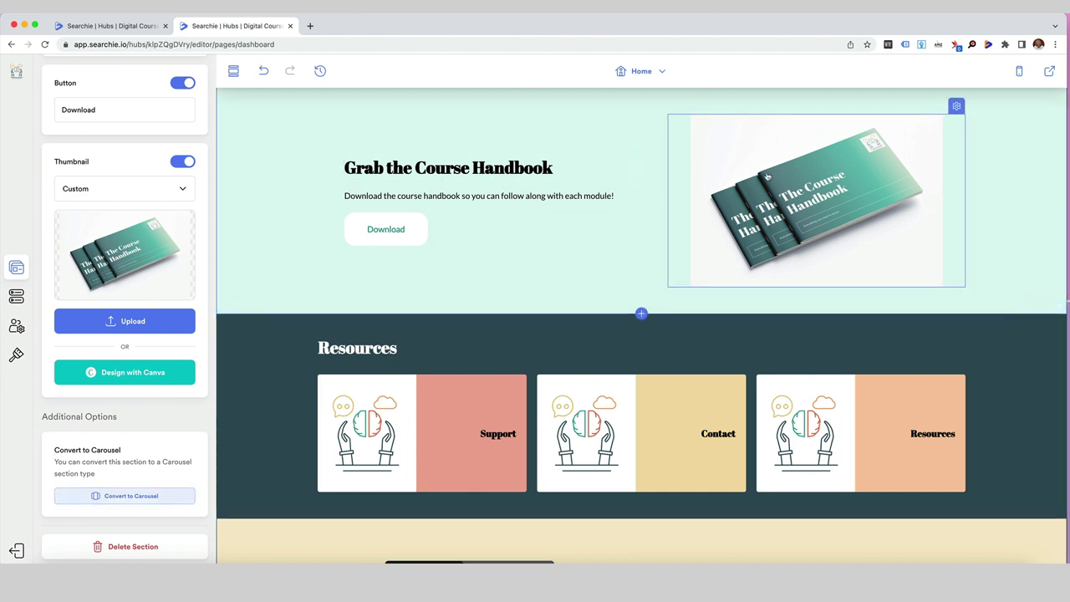
{"action": "scroll", "coordinate": [769, 148], "scroll_direction": "up", "scroll_amount": 2}
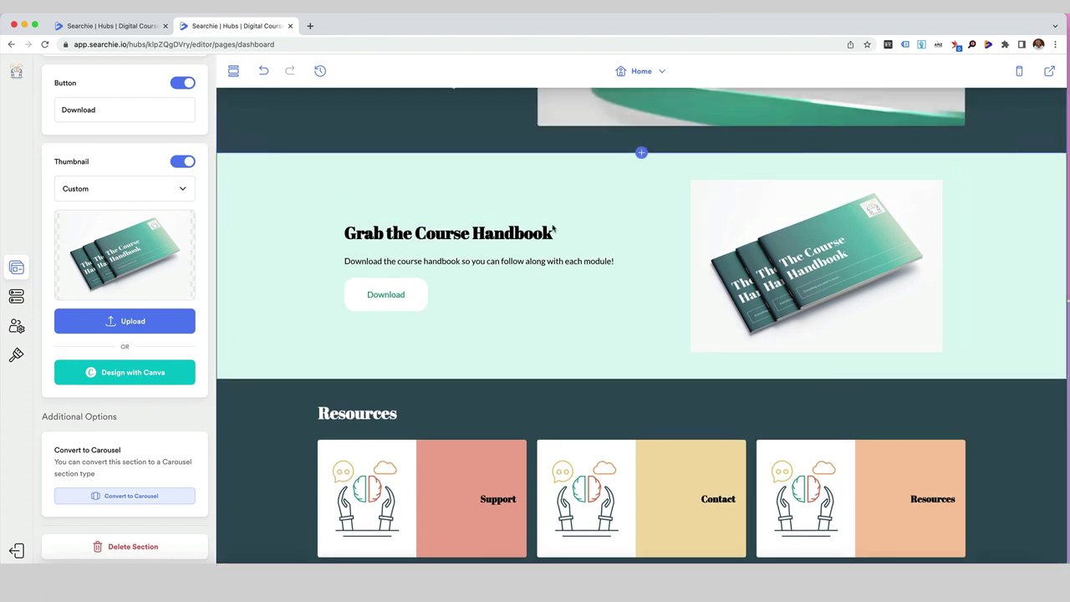
{"action": "scroll", "coordinate": [552, 196], "scroll_direction": "up", "scroll_amount": 5}
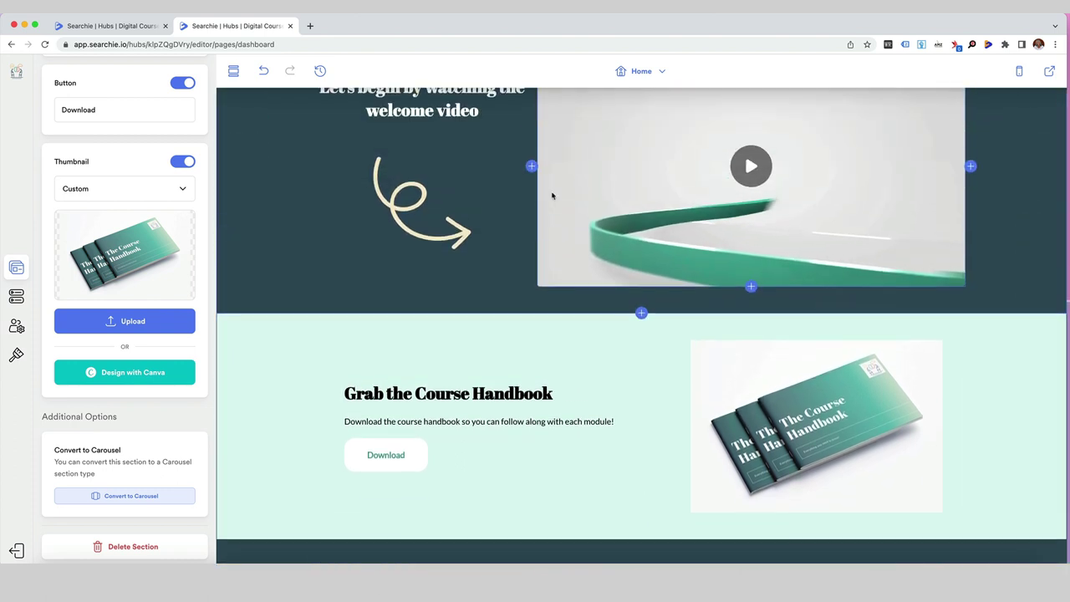
{"action": "scroll", "coordinate": [552, 195], "scroll_direction": "up", "scroll_amount": 5}
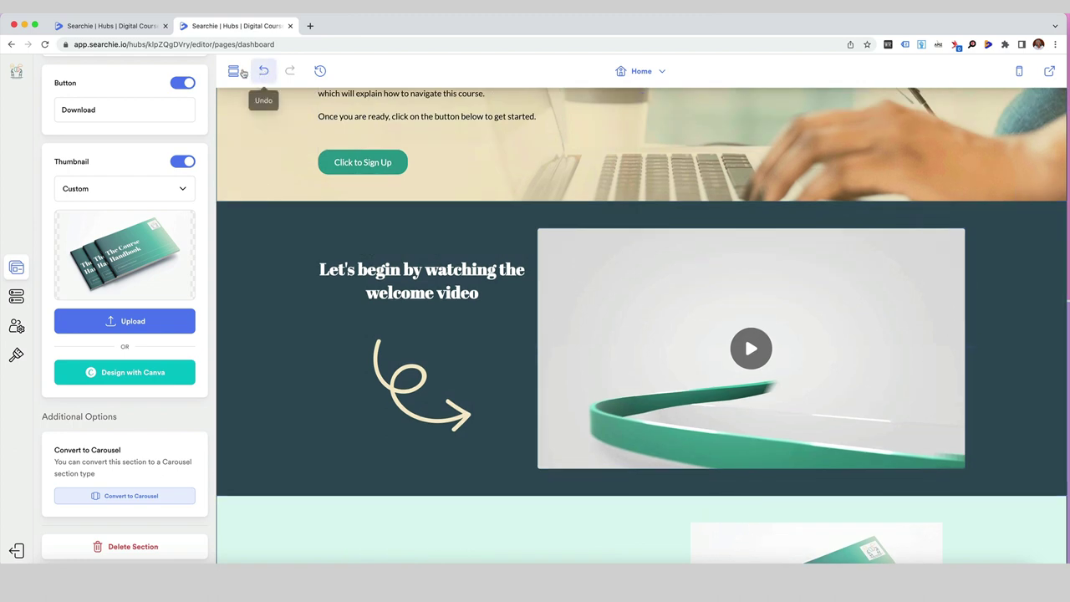
{"action": "left_click", "coordinate": [234, 72]}
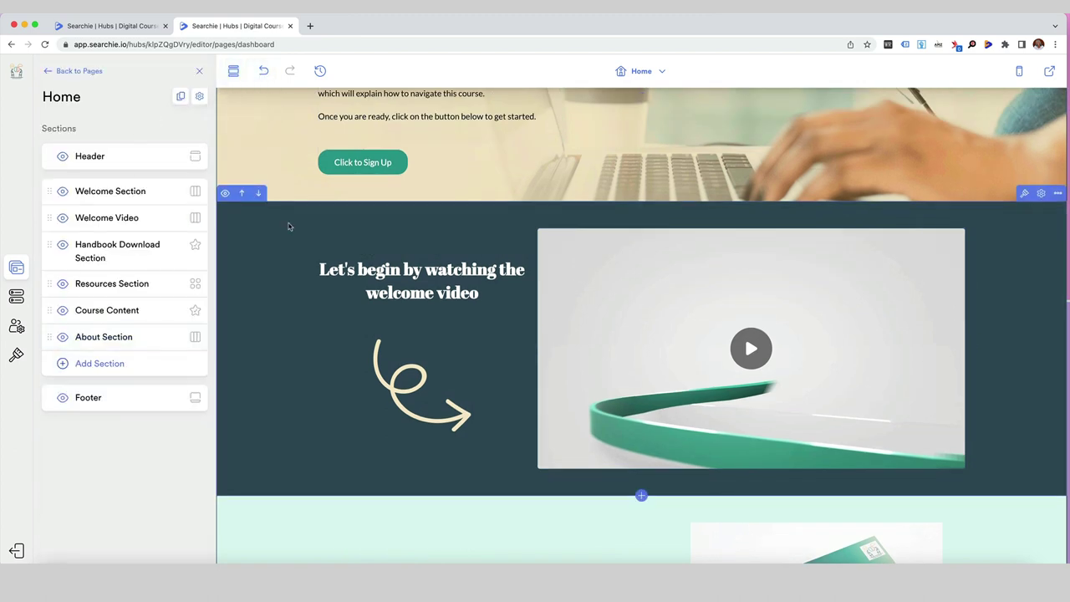
{"action": "scroll", "coordinate": [344, 381], "scroll_direction": "up", "scroll_amount": 4}
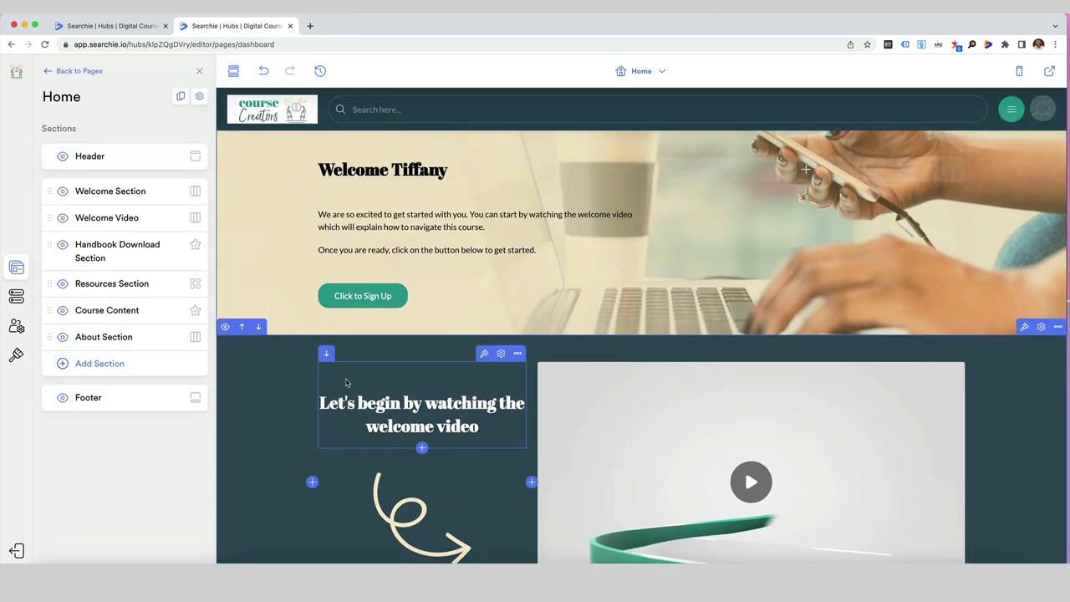
{"action": "scroll", "coordinate": [347, 382], "scroll_direction": "down", "scroll_amount": 6}
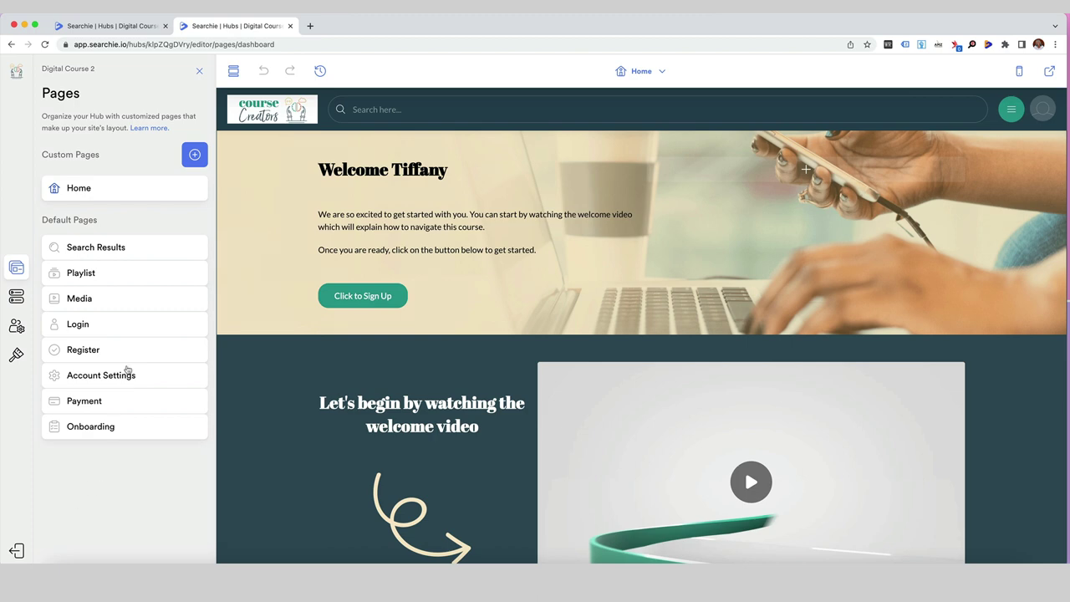
Preview the Search Results page, review its Title Matches setting, and return to Pages.
{"action": "left_click", "coordinate": [96, 248]}
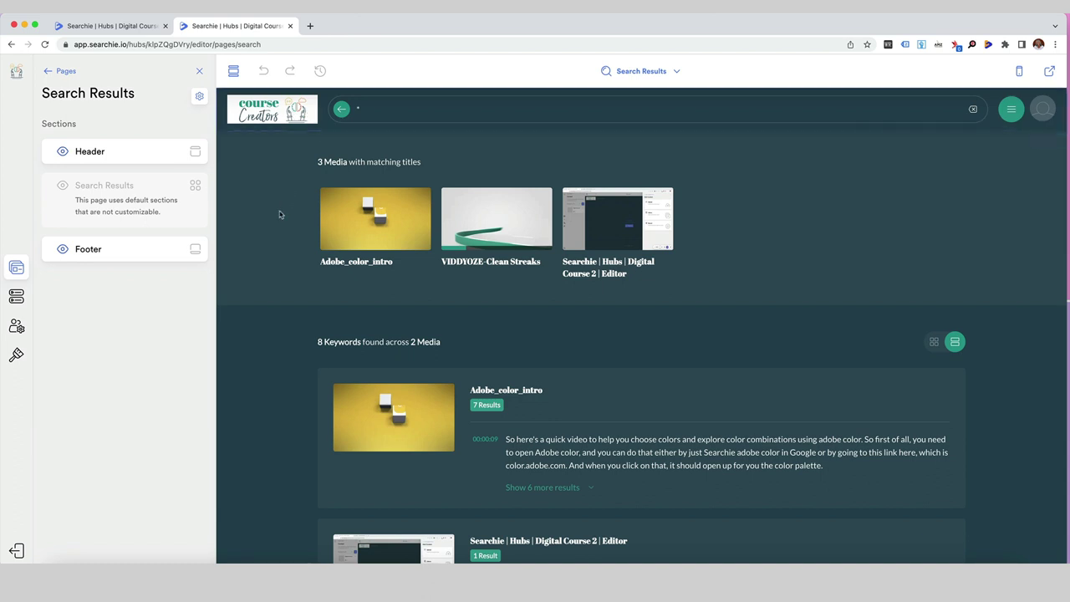
{"action": "scroll", "coordinate": [280, 215], "scroll_direction": "down", "scroll_amount": 5}
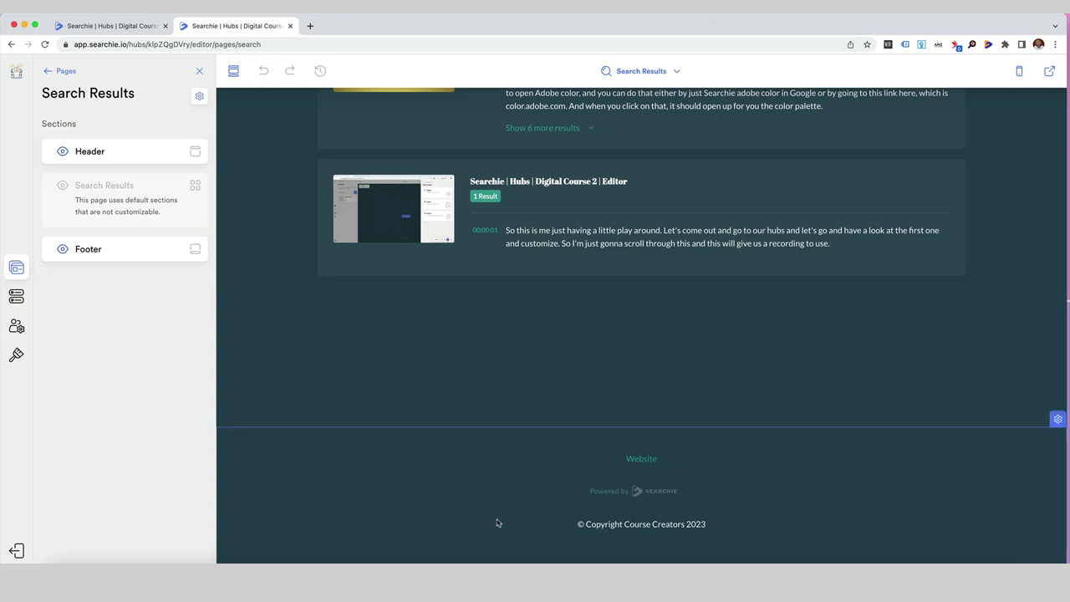
{"action": "scroll", "coordinate": [506, 410], "scroll_direction": "up", "scroll_amount": 5}
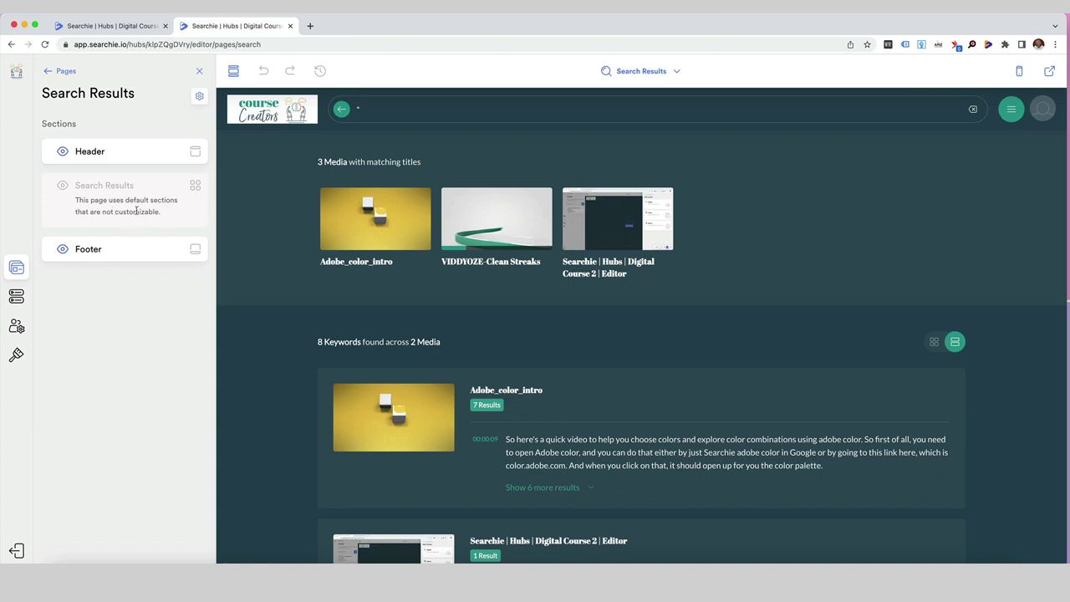
{"action": "left_click", "coordinate": [199, 96]}
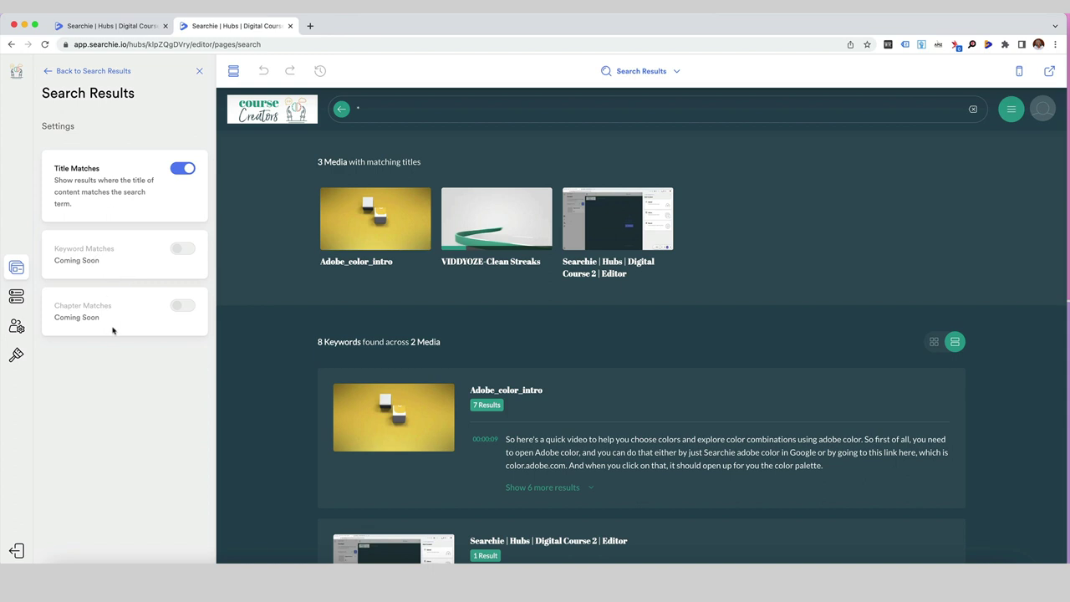
{"action": "left_click", "coordinate": [47, 71]}
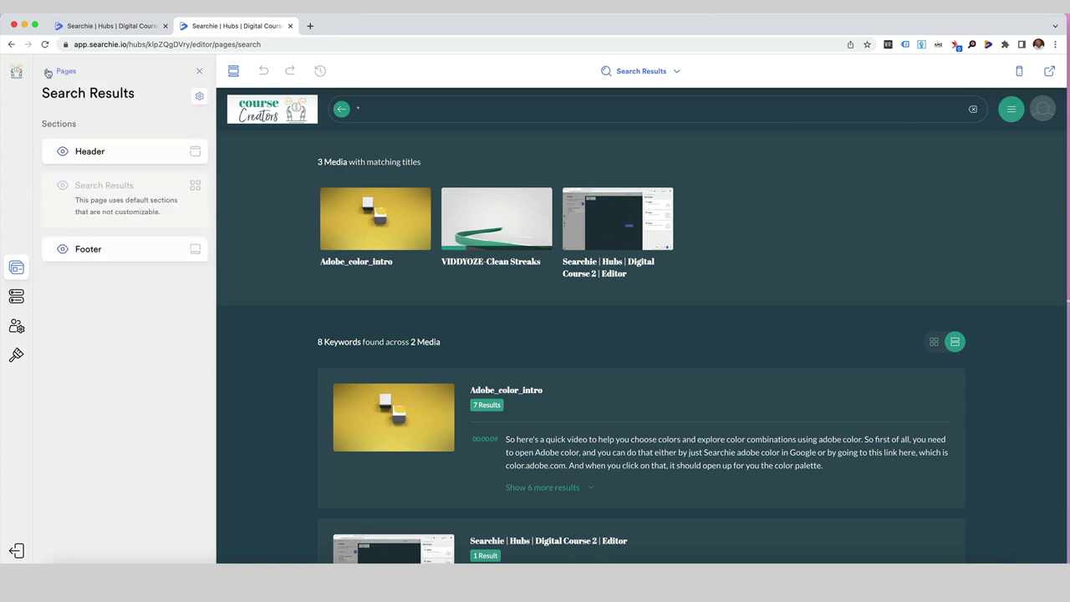
{"action": "left_click", "coordinate": [48, 72]}
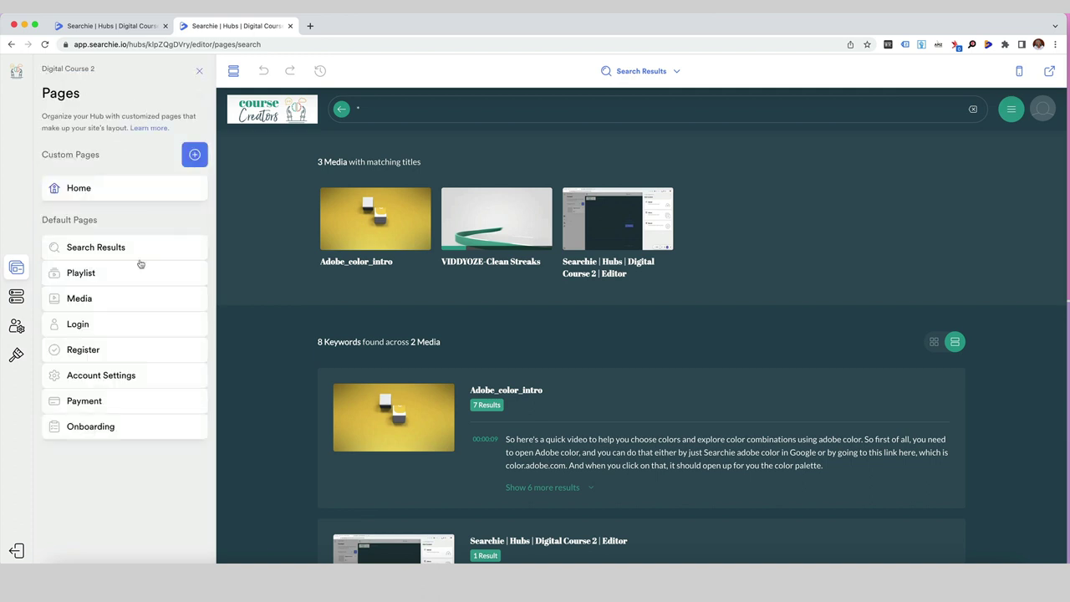
Open the Digital Course 2 Playlist page and check its Playlist Progress setting.
{"action": "left_click", "coordinate": [81, 274]}
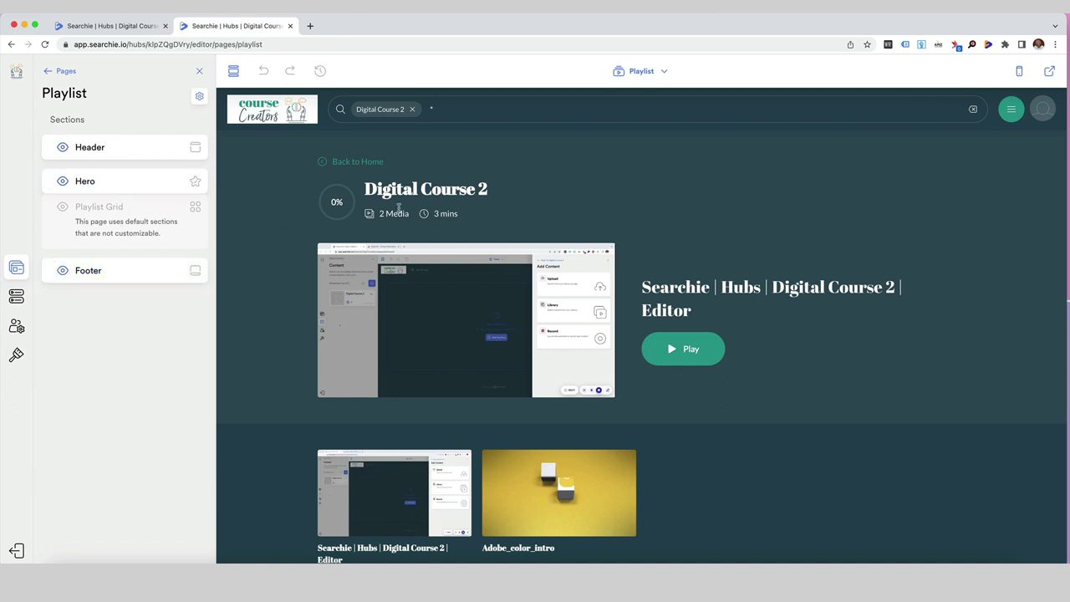
{"action": "scroll", "coordinate": [399, 209], "scroll_direction": "down", "scroll_amount": 3}
{"action": "scroll", "coordinate": [399, 210], "scroll_direction": "up", "scroll_amount": 3}
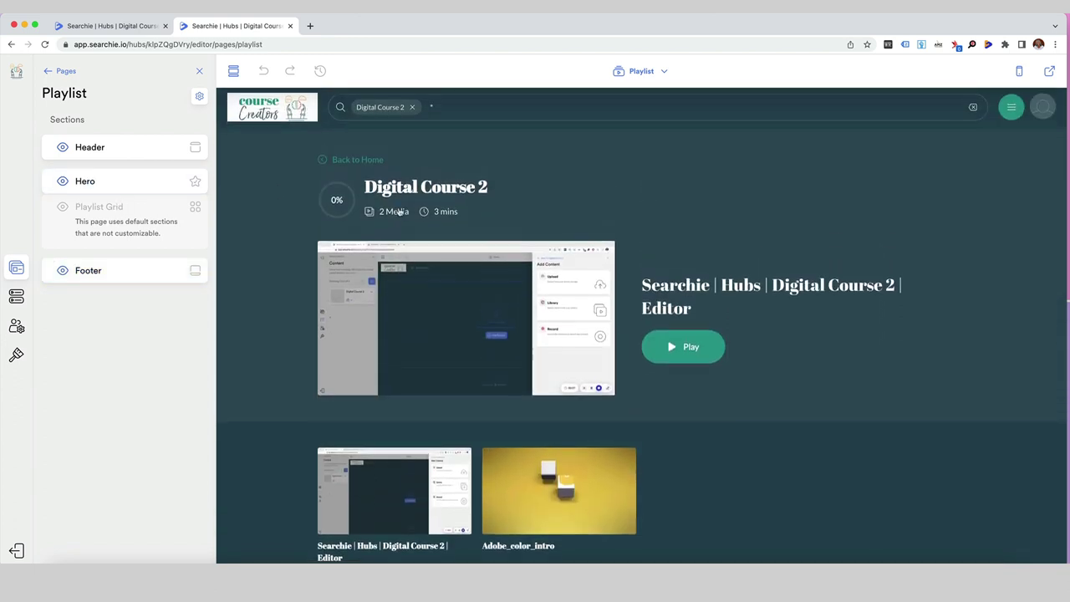
{"action": "left_click", "coordinate": [198, 98]}
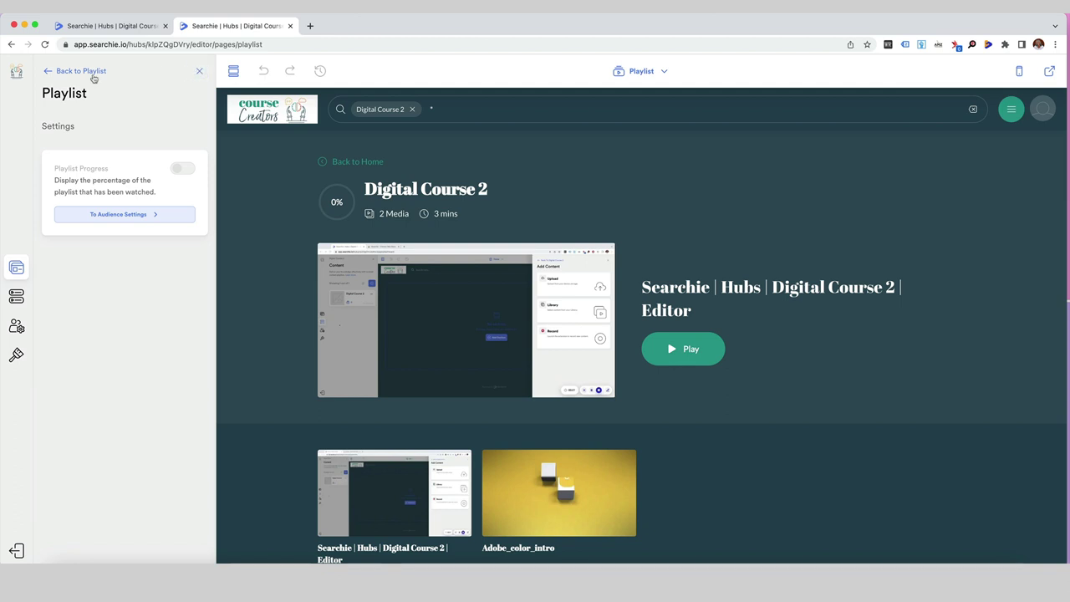
{"action": "left_click", "coordinate": [62, 76]}
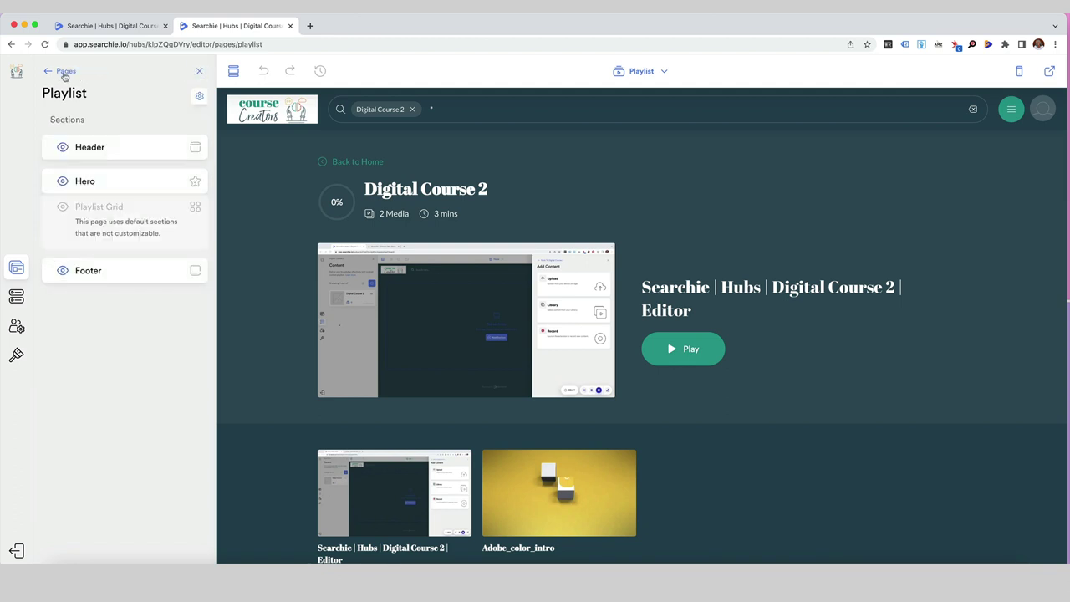
Switch the Media page's Files section to List layout, play the preview video, and return to Pages.
{"action": "left_click", "coordinate": [58, 72]}
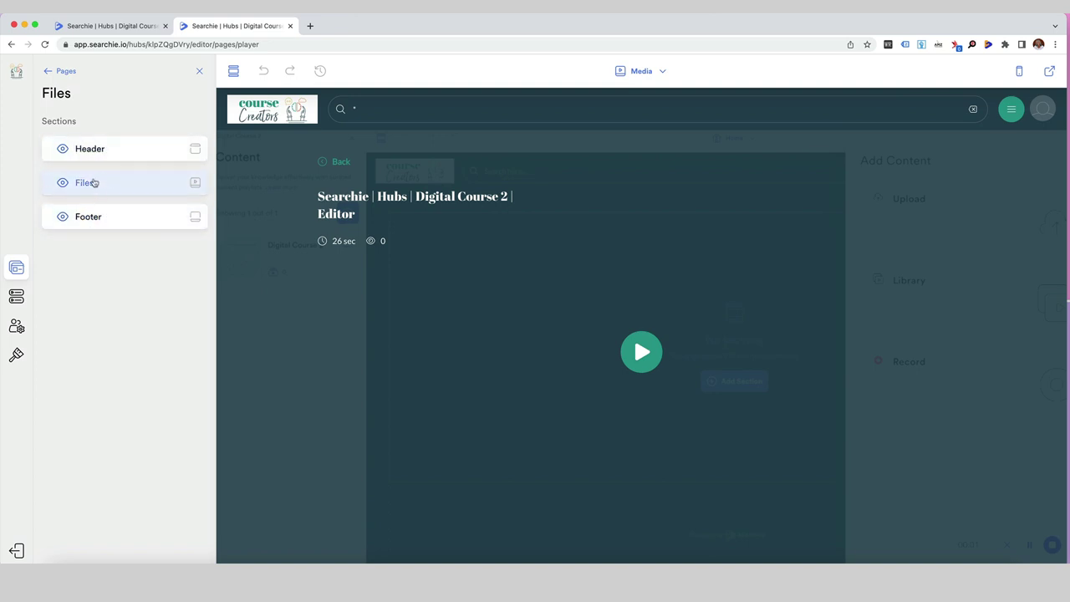
{"action": "left_click", "coordinate": [95, 183]}
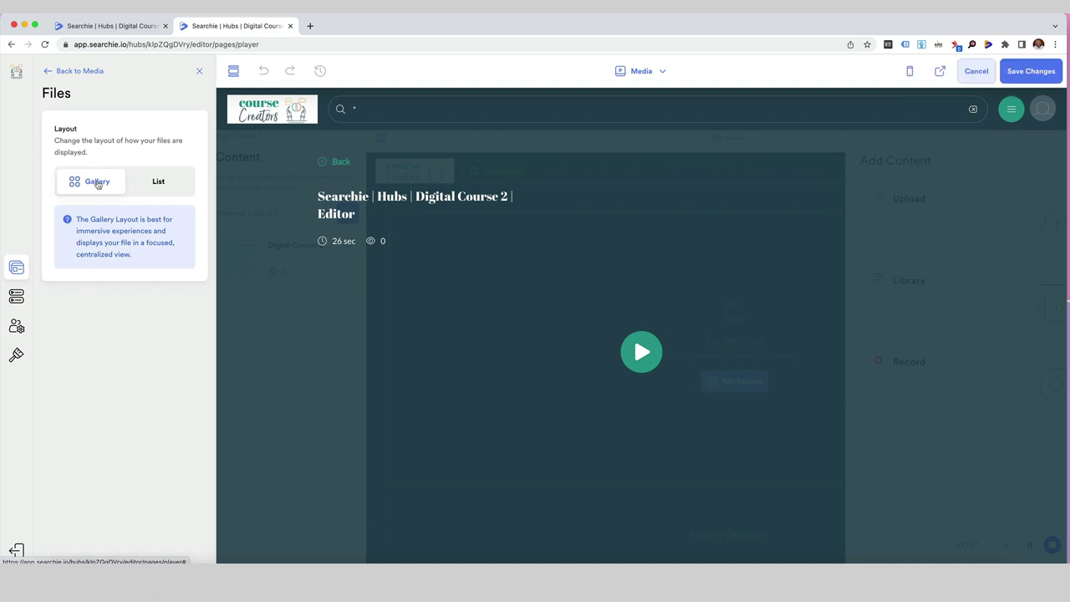
{"action": "left_click", "coordinate": [167, 183]}
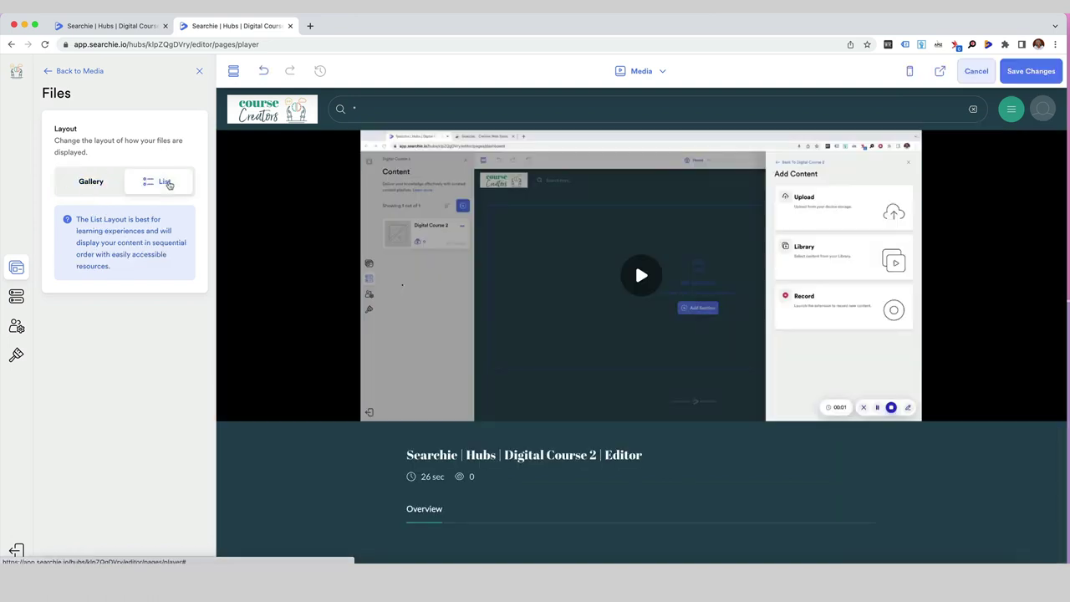
{"action": "left_click", "coordinate": [293, 278]}
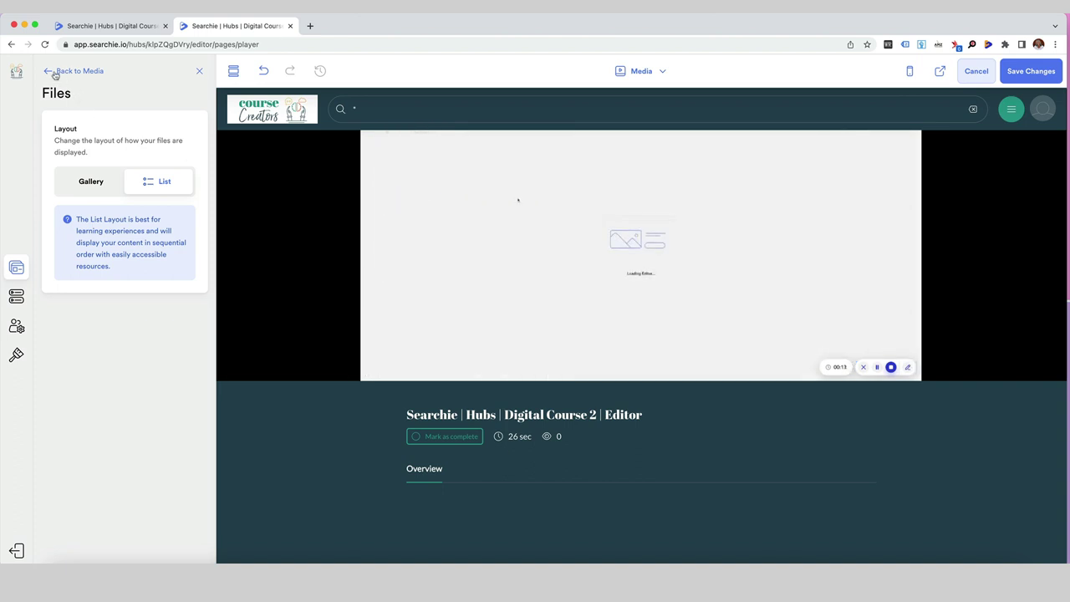
{"action": "left_click", "coordinate": [55, 72]}
{"action": "left_click", "coordinate": [53, 70]}
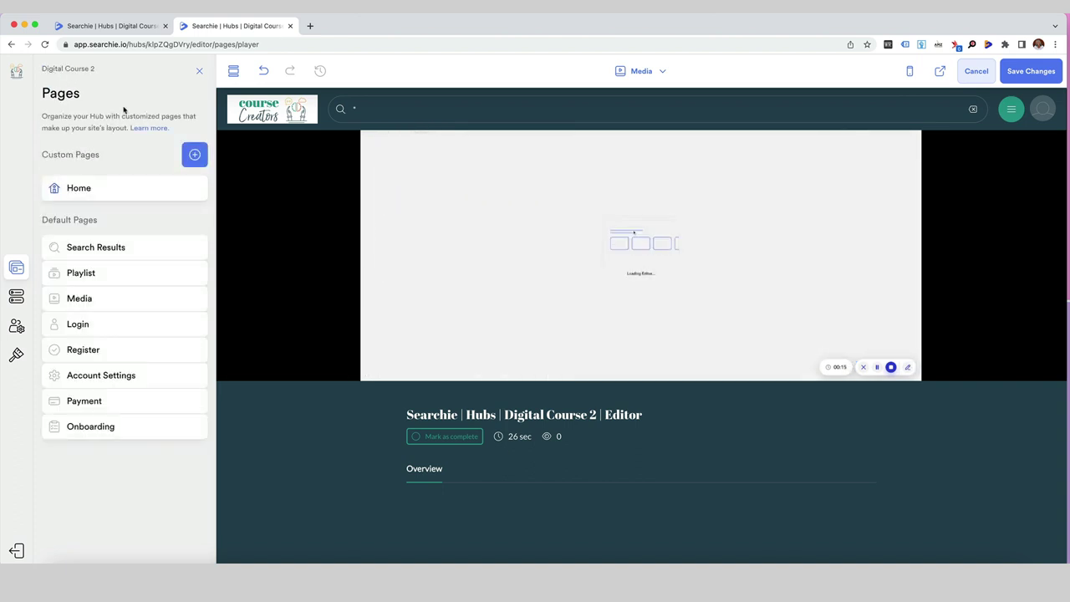
Upload Course_Creators_video_logo.png as the Login page Left Section logo.
{"action": "left_click", "coordinate": [77, 325]}
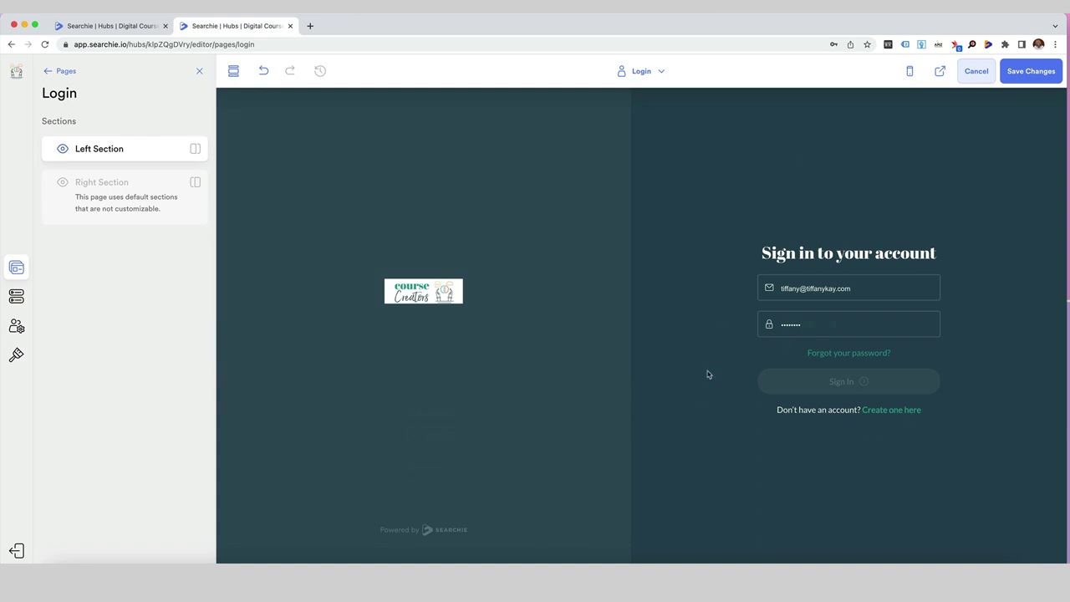
{"action": "left_click", "coordinate": [101, 149]}
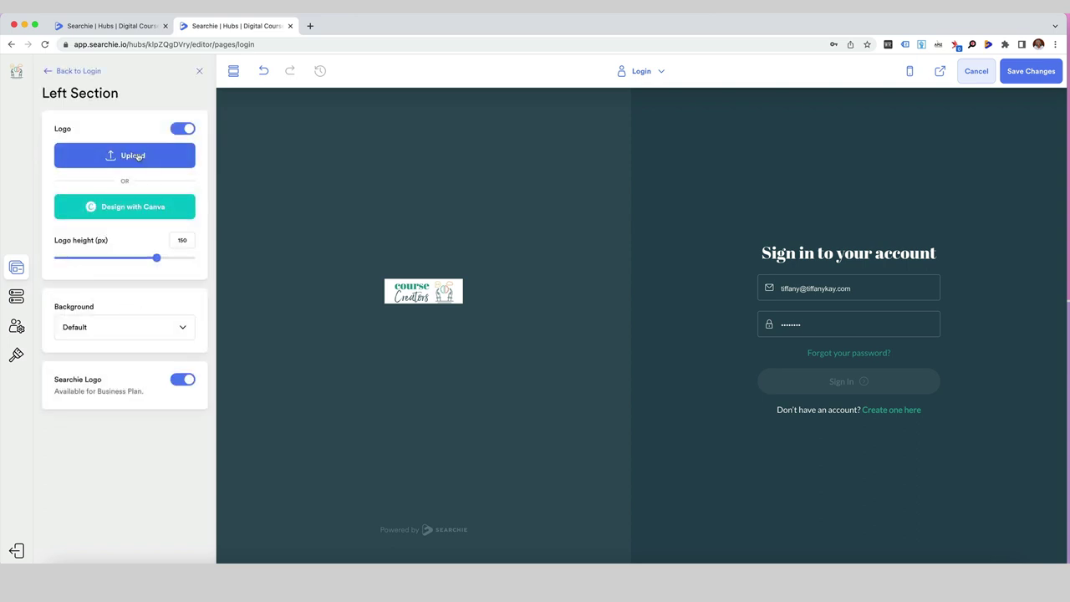
{"action": "left_click", "coordinate": [136, 157]}
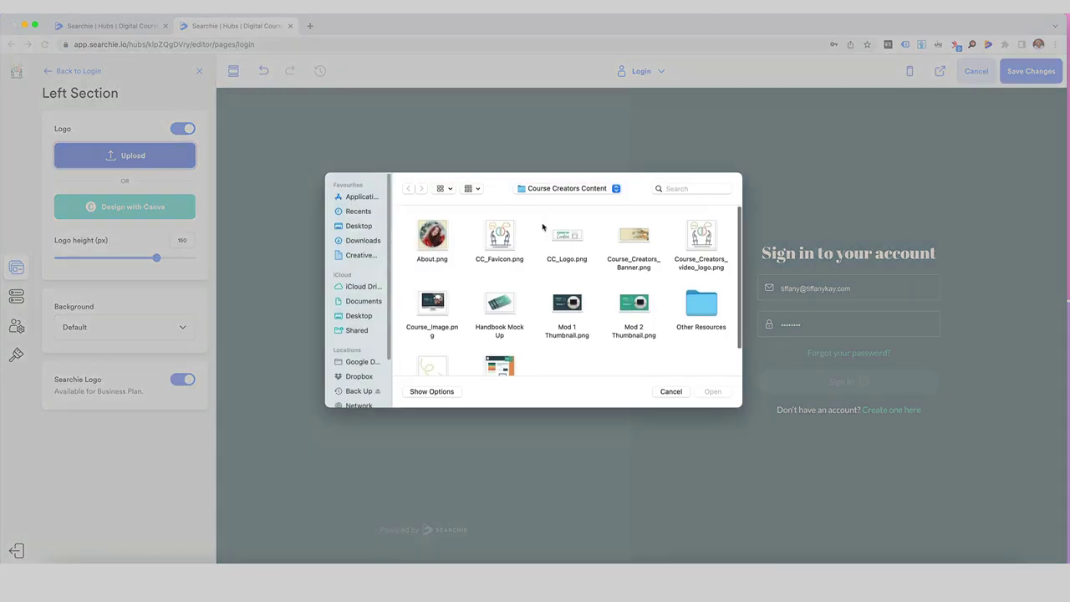
{"action": "scroll", "coordinate": [454, 348], "scroll_direction": "down", "scroll_amount": 2}
{"action": "left_click", "coordinate": [708, 211]}
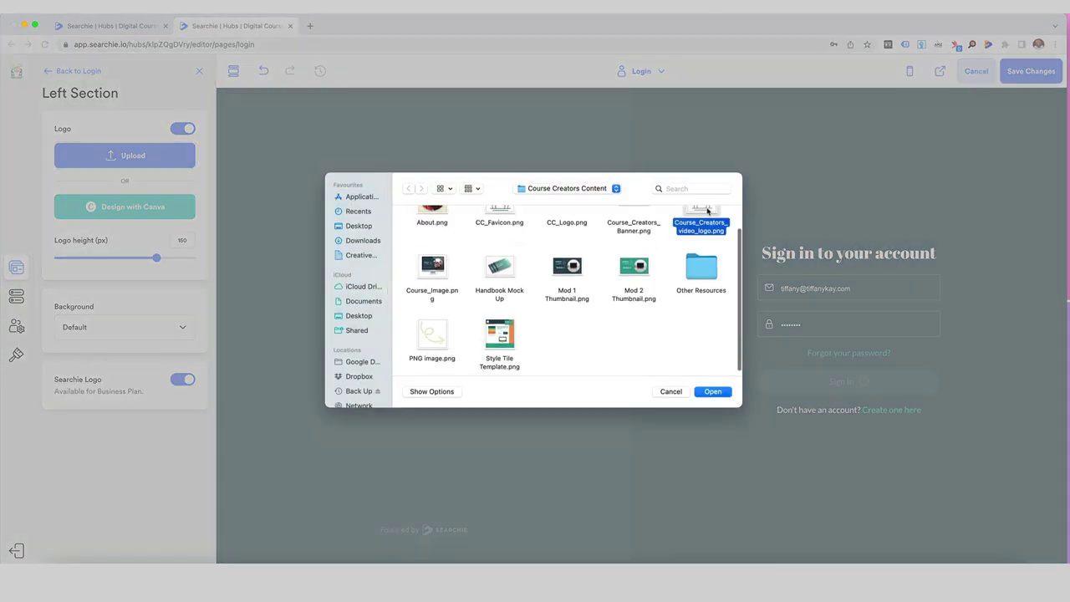
{"action": "left_click", "coordinate": [719, 393]}
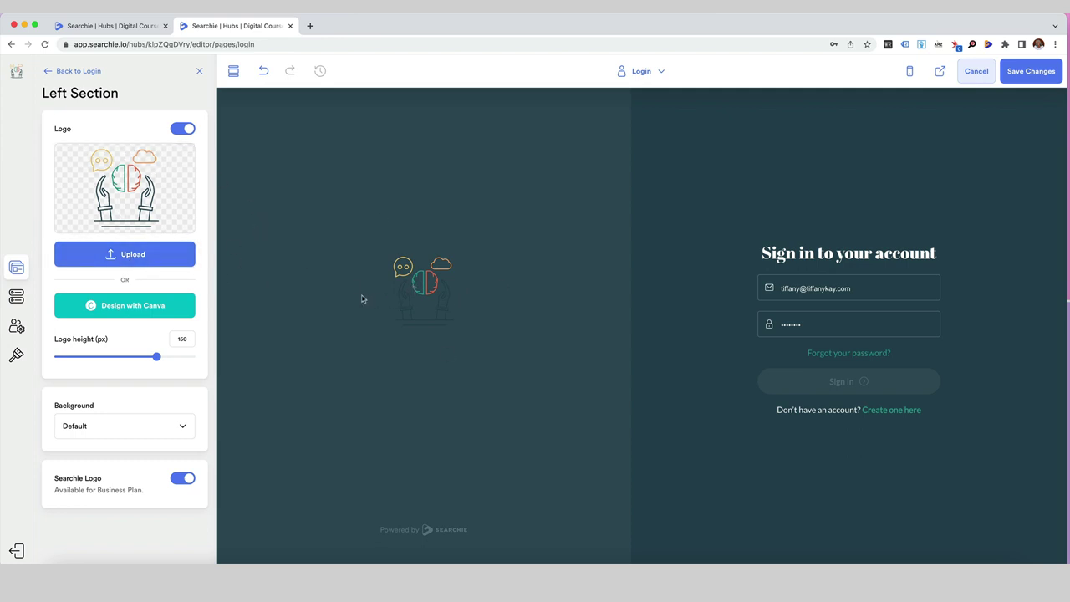
Give the Left Section a custom white #FFFFFF background and save the Login page.
{"action": "left_click", "coordinate": [127, 424]}
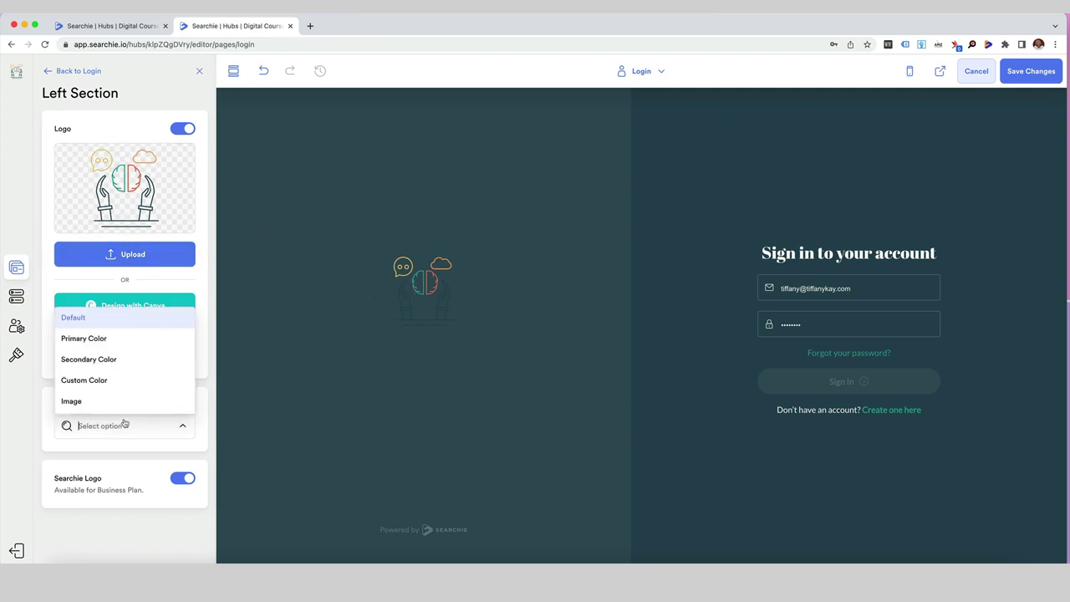
{"action": "left_click", "coordinate": [87, 381]}
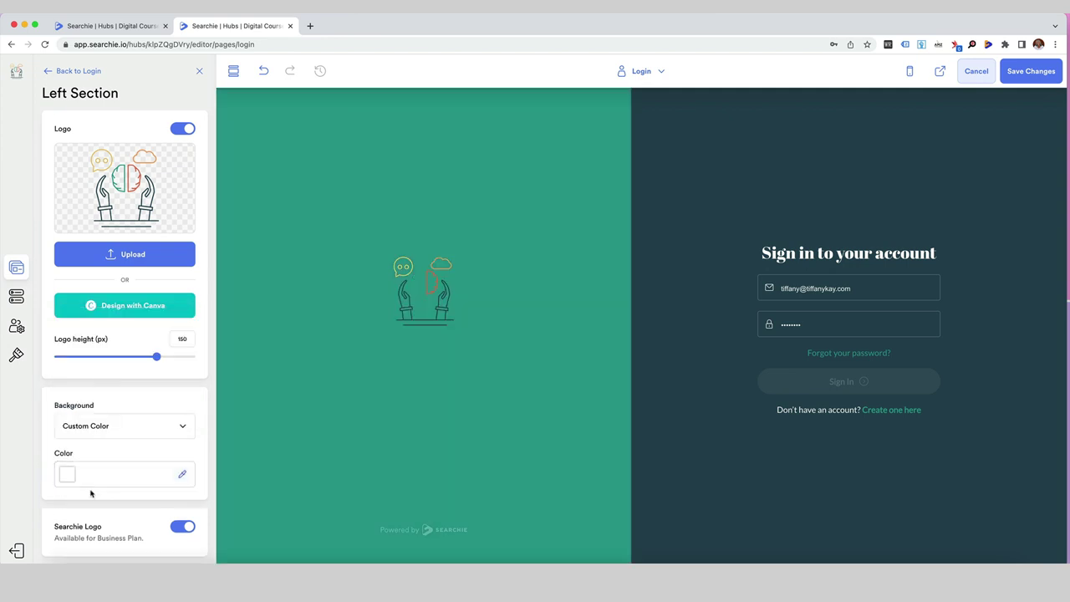
{"action": "left_click", "coordinate": [66, 477]}
{"action": "left_click", "coordinate": [67, 476]}
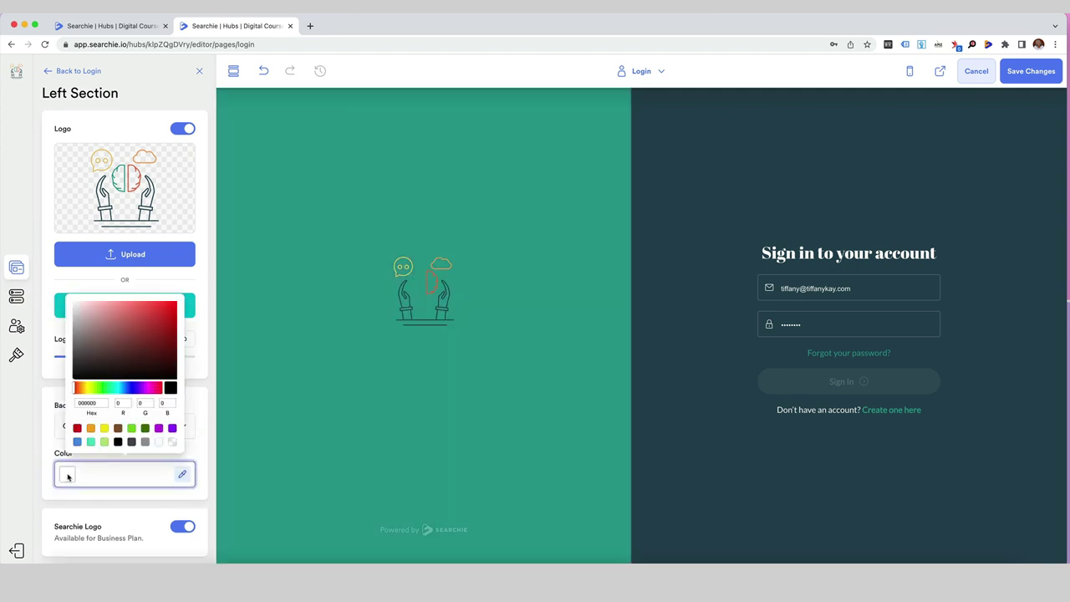
{"action": "left_click", "coordinate": [158, 442]}
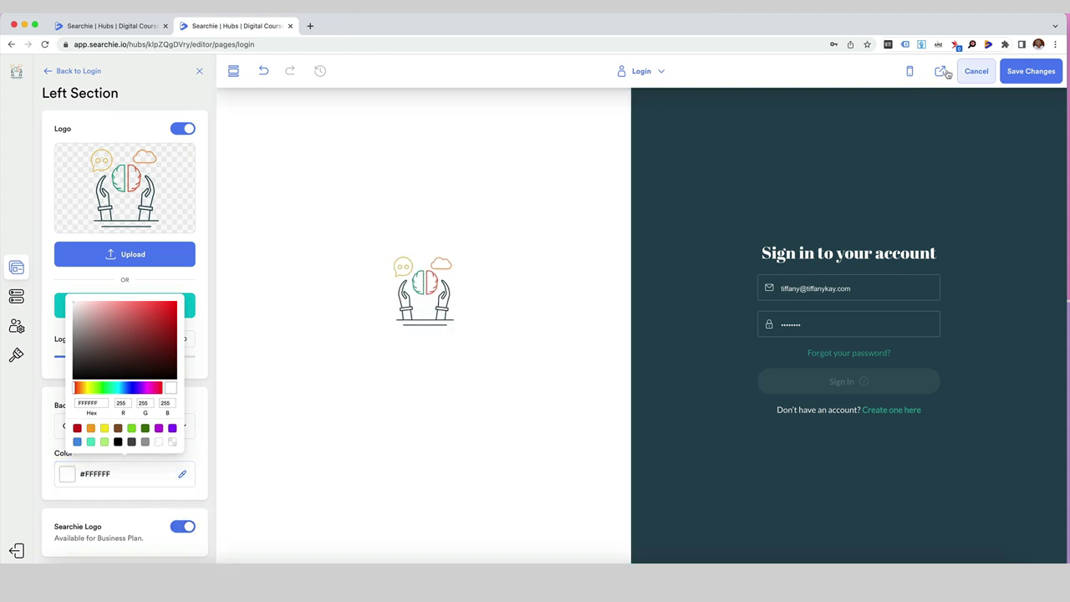
{"action": "left_click", "coordinate": [1024, 72]}
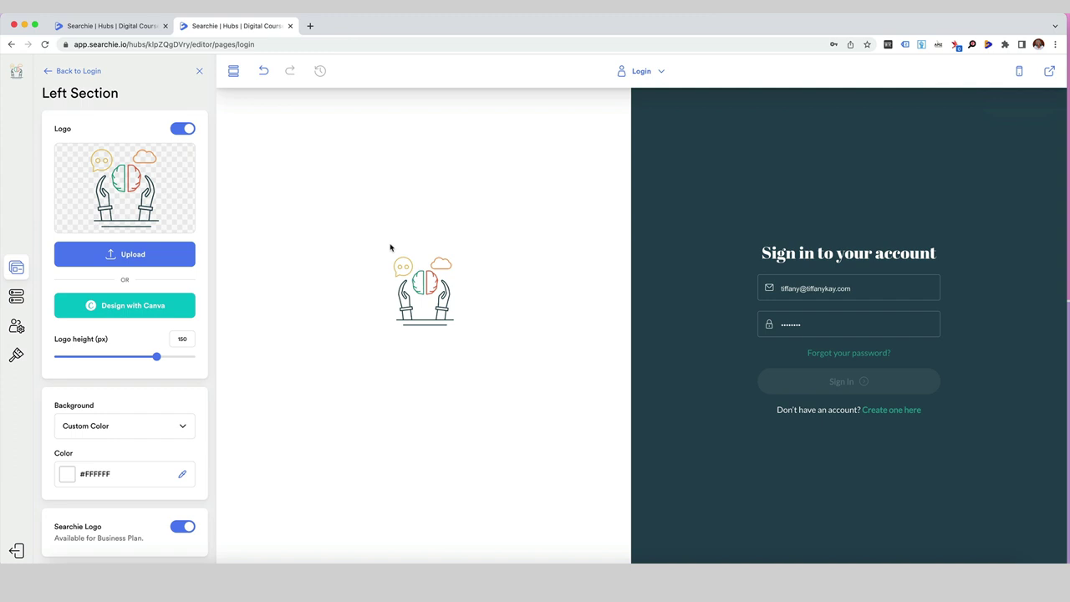
{"action": "left_click", "coordinate": [49, 74]}
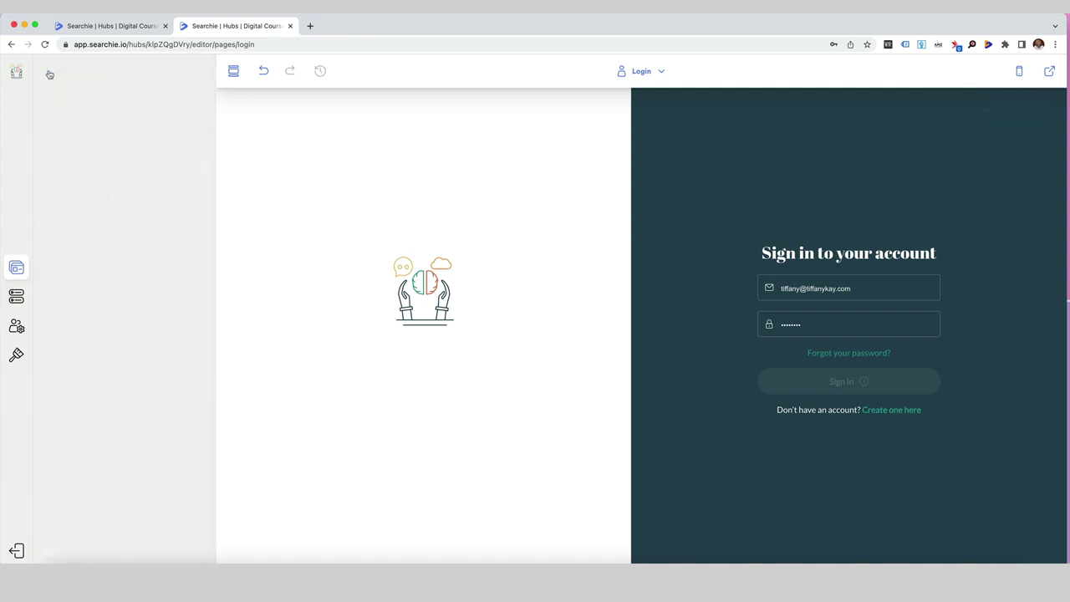
Review the Register page, then open the Account Settings page.
{"action": "left_click", "coordinate": [52, 70]}
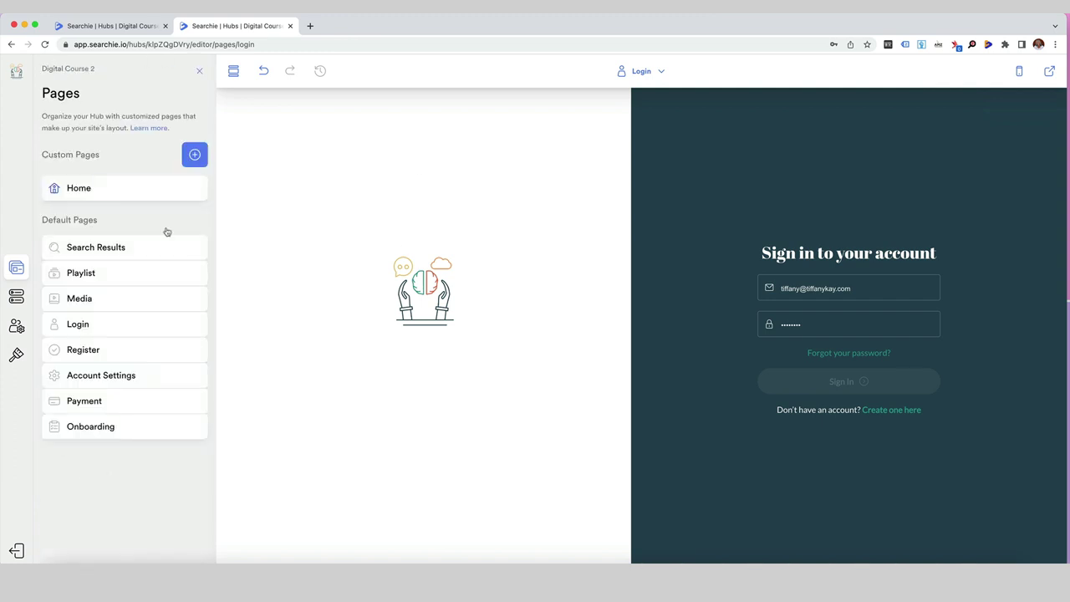
{"action": "left_click", "coordinate": [95, 353]}
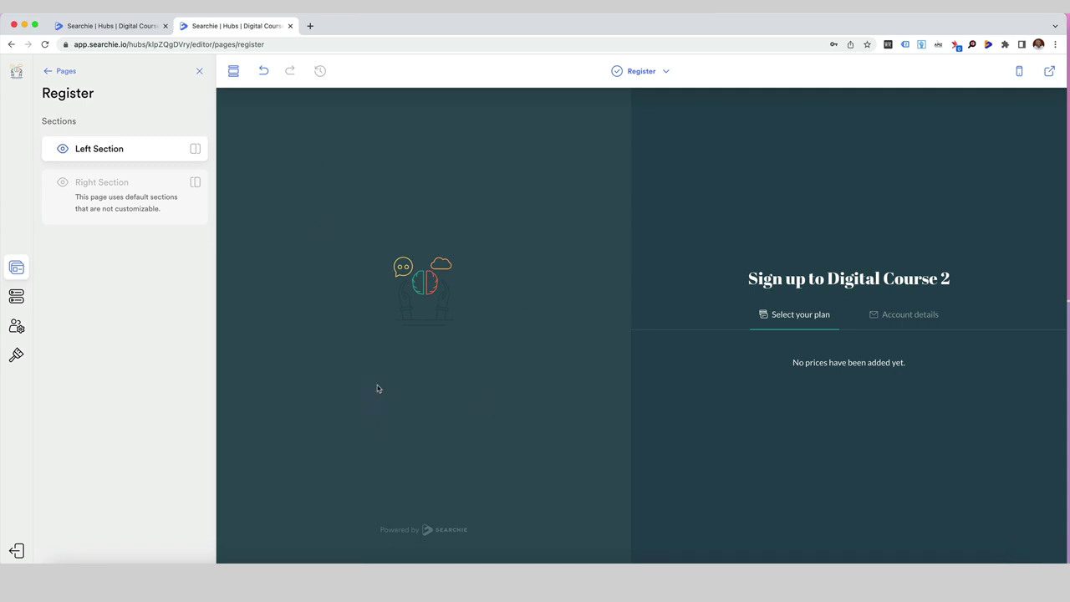
{"action": "left_click", "coordinate": [61, 71]}
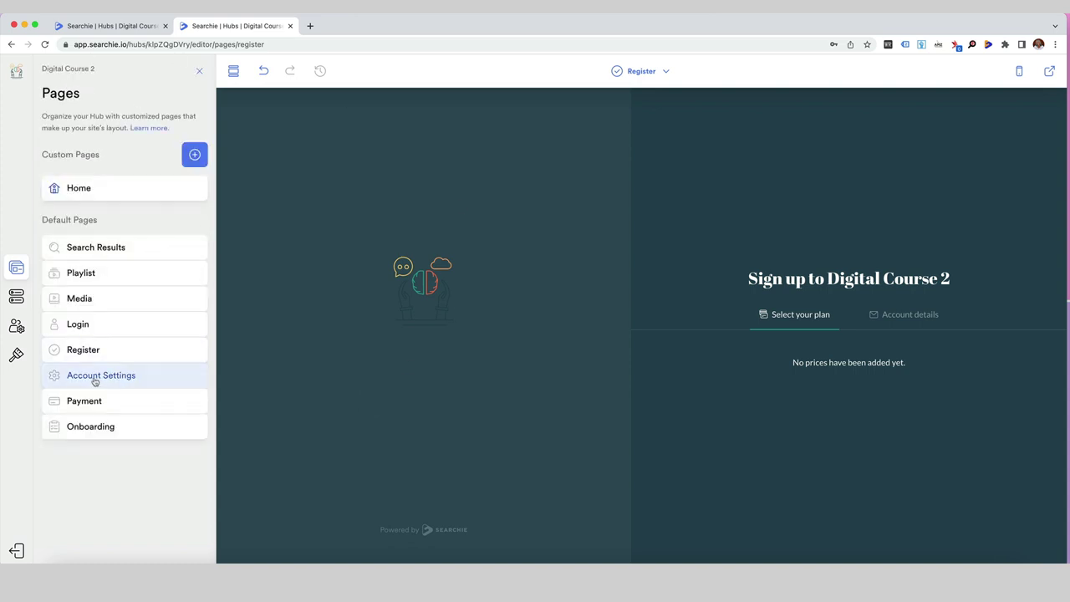
{"action": "left_click", "coordinate": [95, 378]}
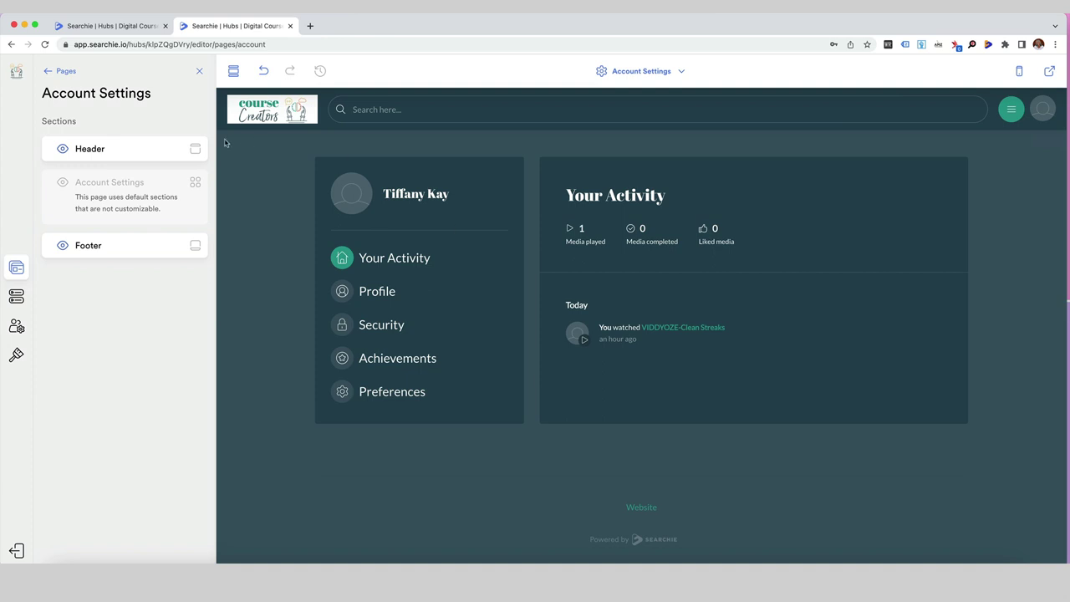
Inspect the Payment page's Left and Right Sections, then open the Onboarding page.
{"action": "left_click", "coordinate": [66, 72]}
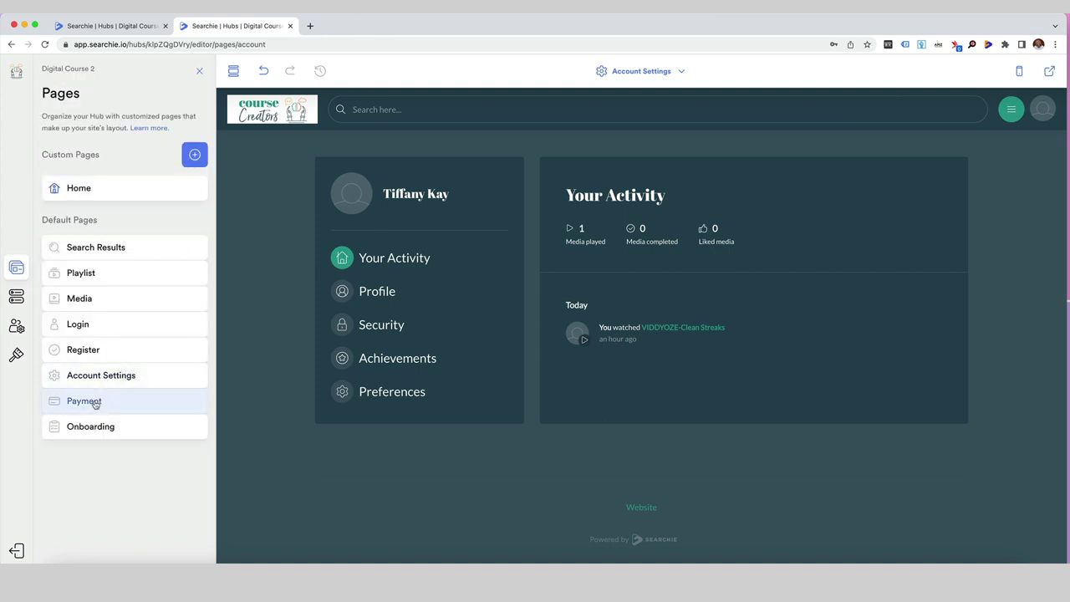
{"action": "left_click", "coordinate": [96, 402]}
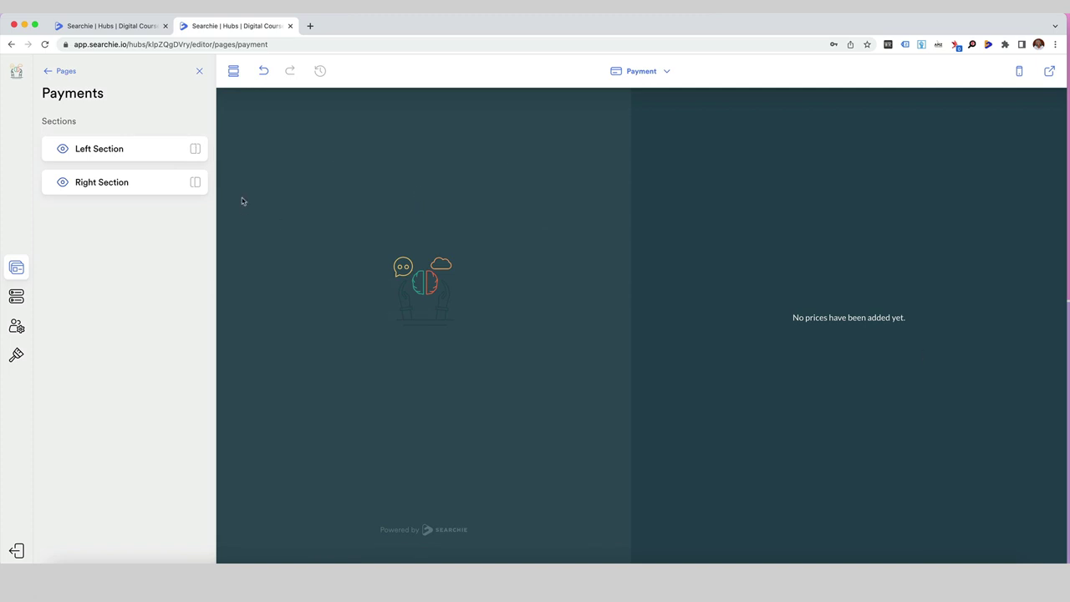
{"action": "left_click", "coordinate": [99, 152]}
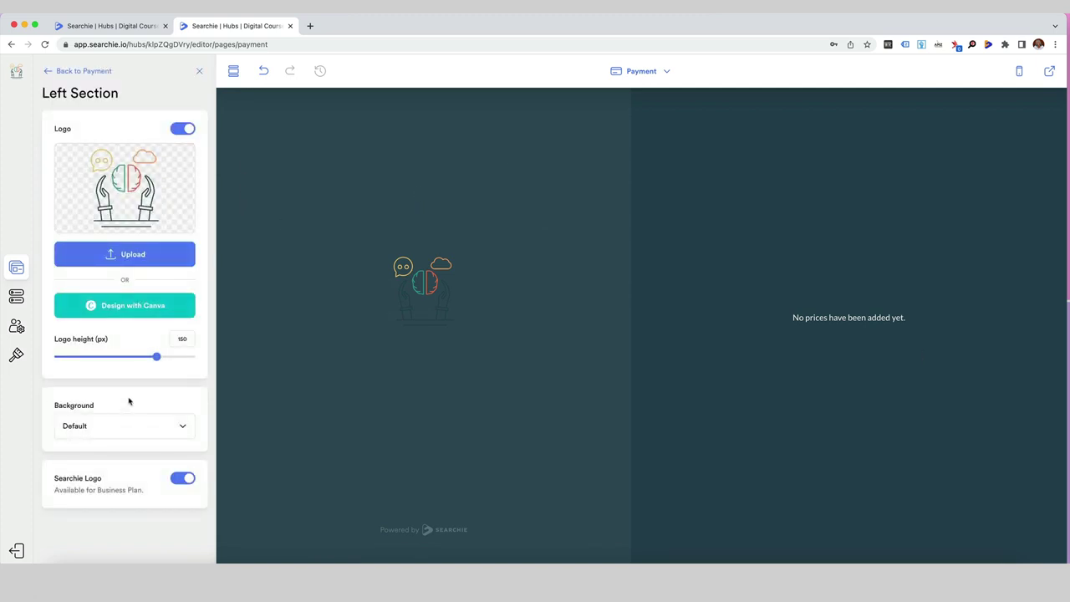
{"action": "left_click", "coordinate": [81, 72]}
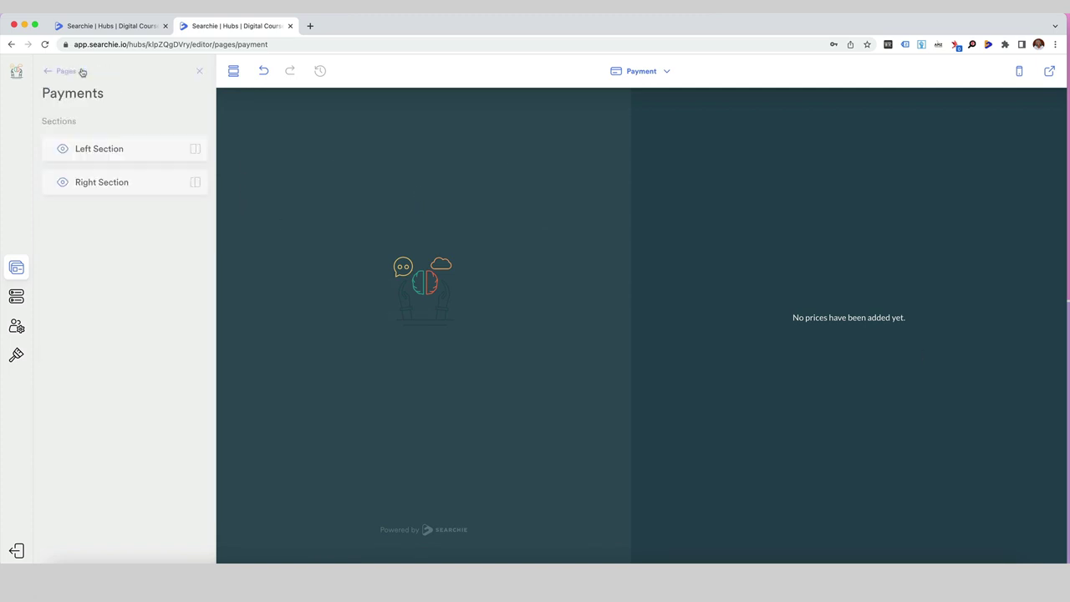
{"action": "left_click", "coordinate": [100, 183]}
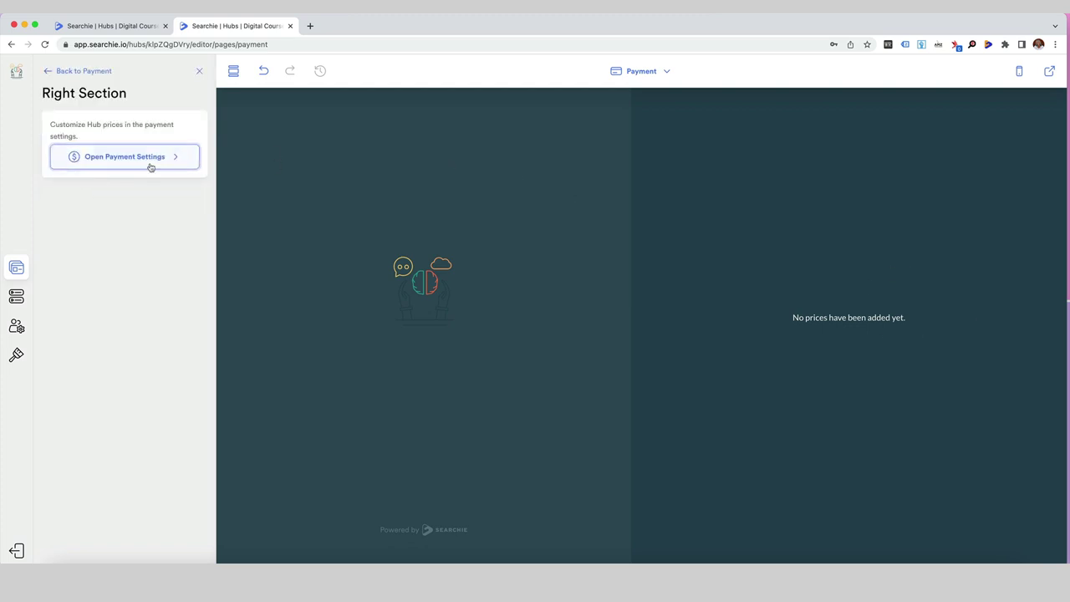
{"action": "left_click", "coordinate": [61, 72]}
{"action": "left_click", "coordinate": [61, 72]}
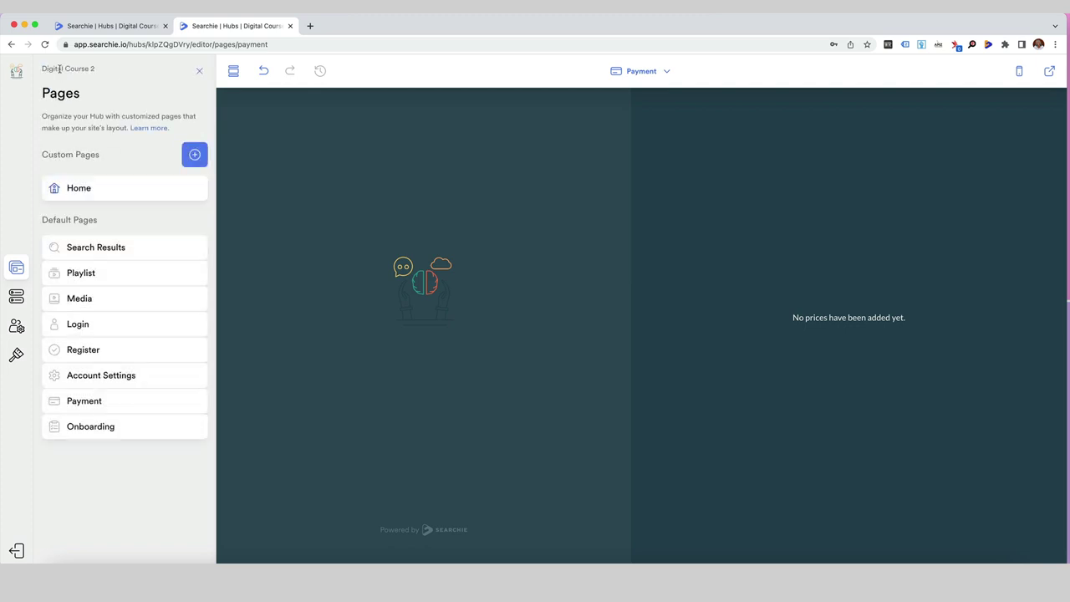
{"action": "left_click", "coordinate": [93, 430]}
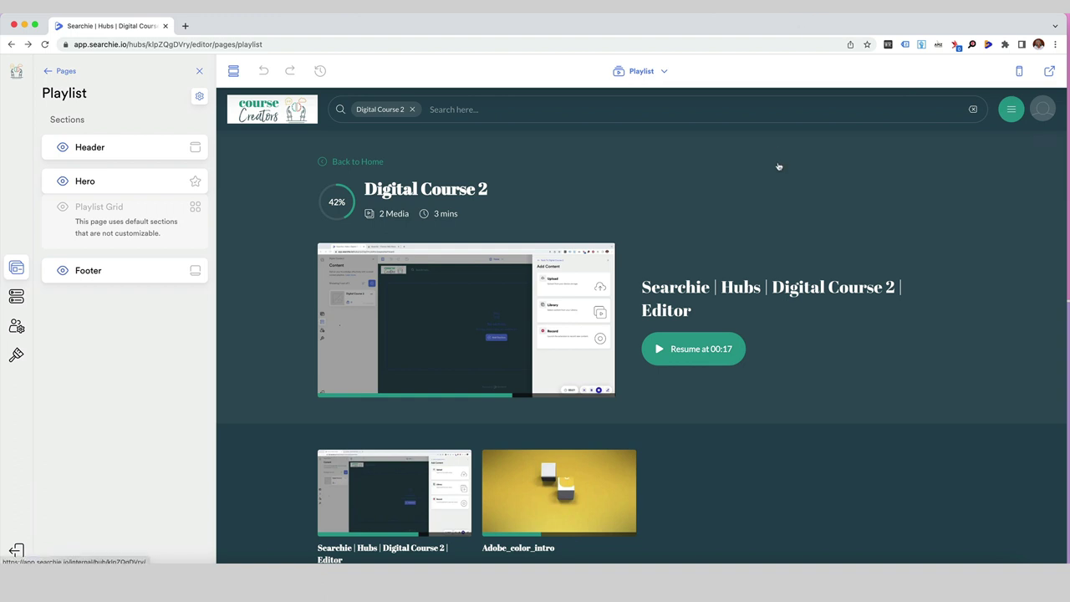
Play the Adobe_color_intro video with captions on, pause it, and exit the editor.
{"action": "scroll", "coordinate": [778, 166], "scroll_direction": "down", "scroll_amount": 1}
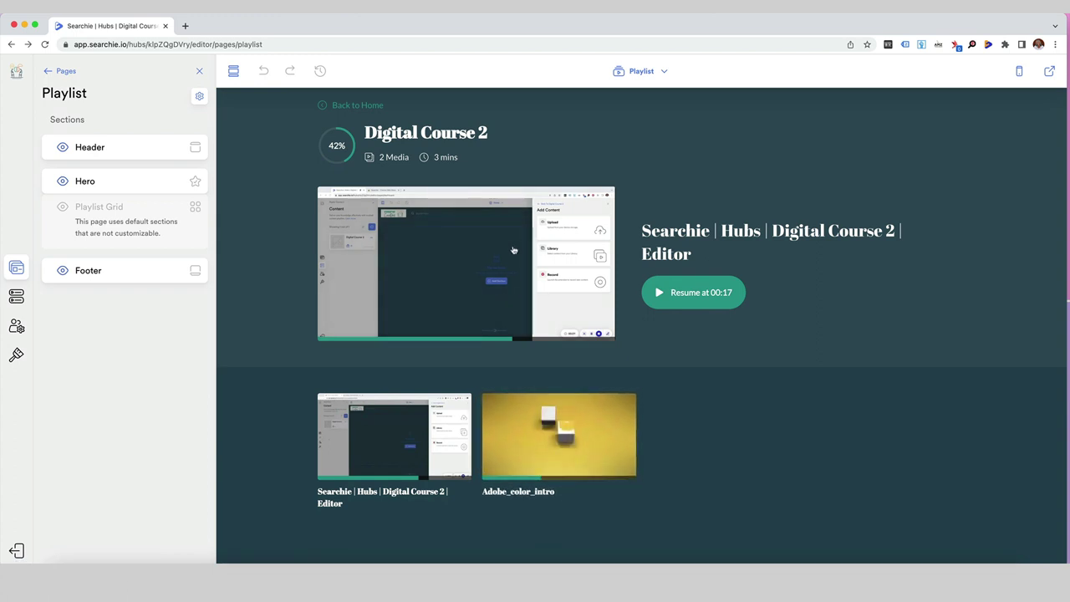
{"action": "left_click", "coordinate": [544, 431]}
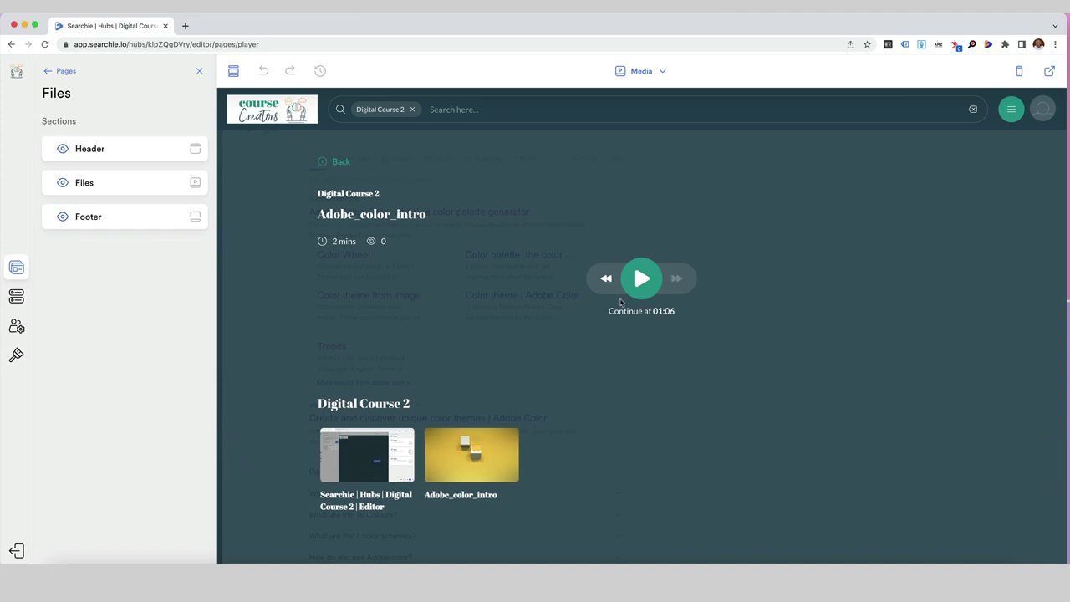
{"action": "left_click", "coordinate": [642, 282]}
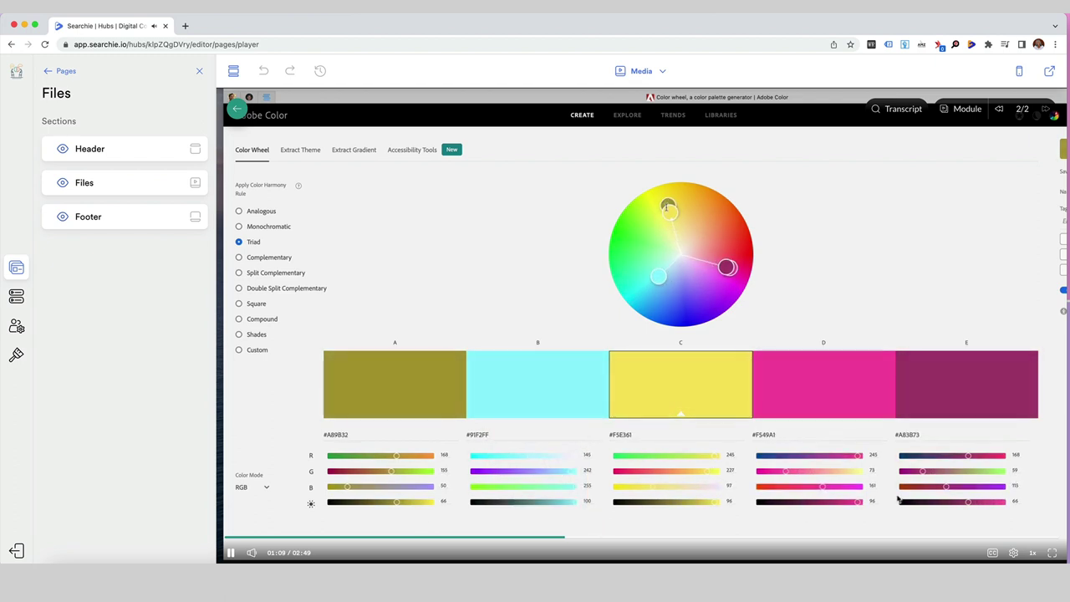
{"action": "left_click", "coordinate": [993, 553]}
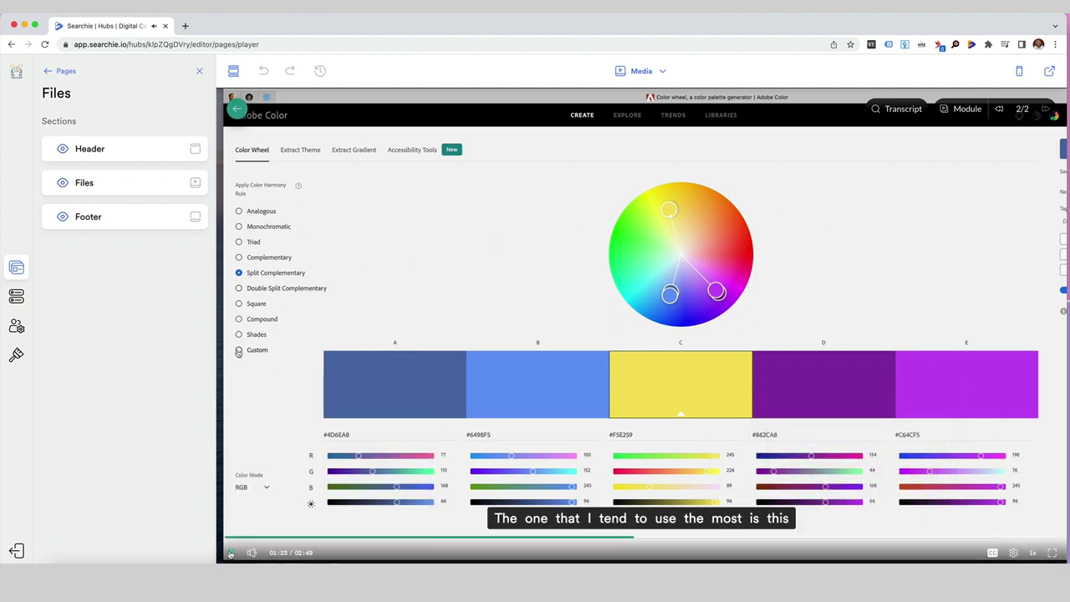
{"action": "left_click", "coordinate": [231, 553]}
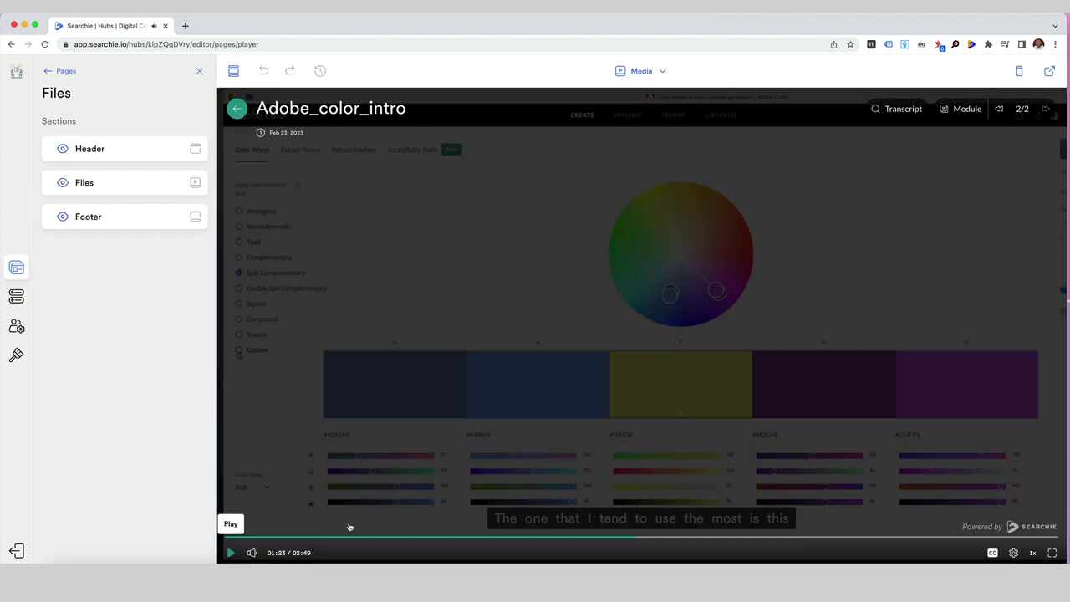
{"action": "left_click", "coordinate": [16, 550]}
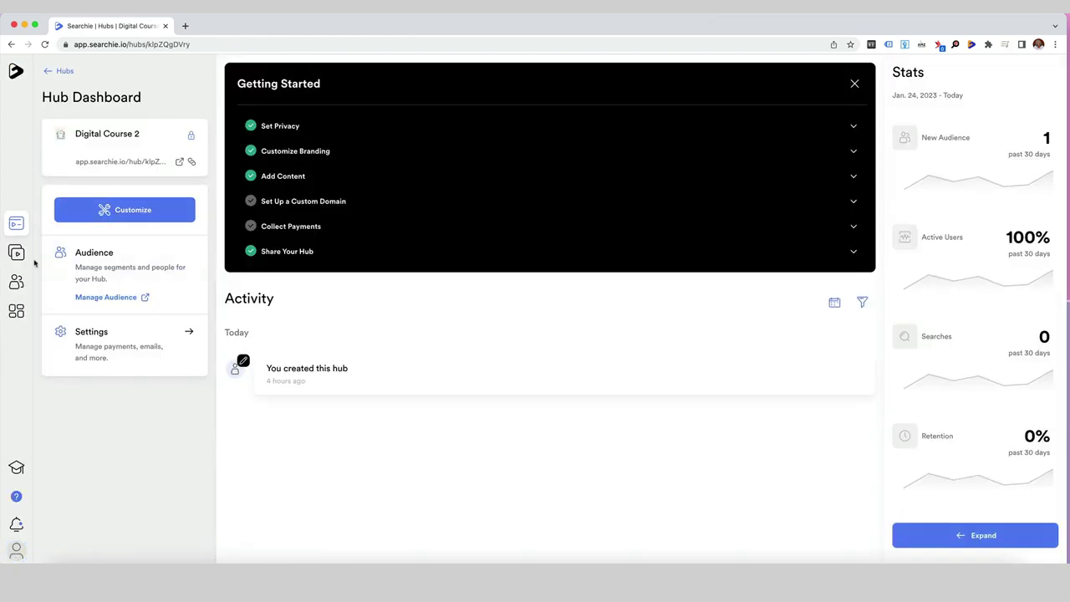
Go to the hubs overview, then open the Library's Recent Media.
{"action": "left_click", "coordinate": [16, 224]}
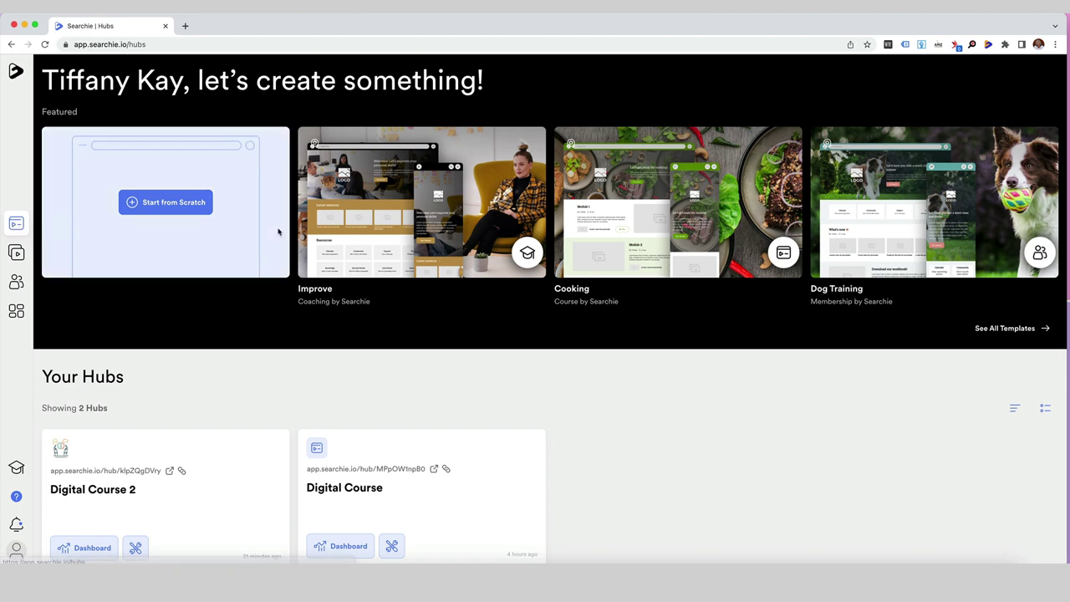
{"action": "scroll", "coordinate": [279, 232], "scroll_direction": "down", "scroll_amount": 1}
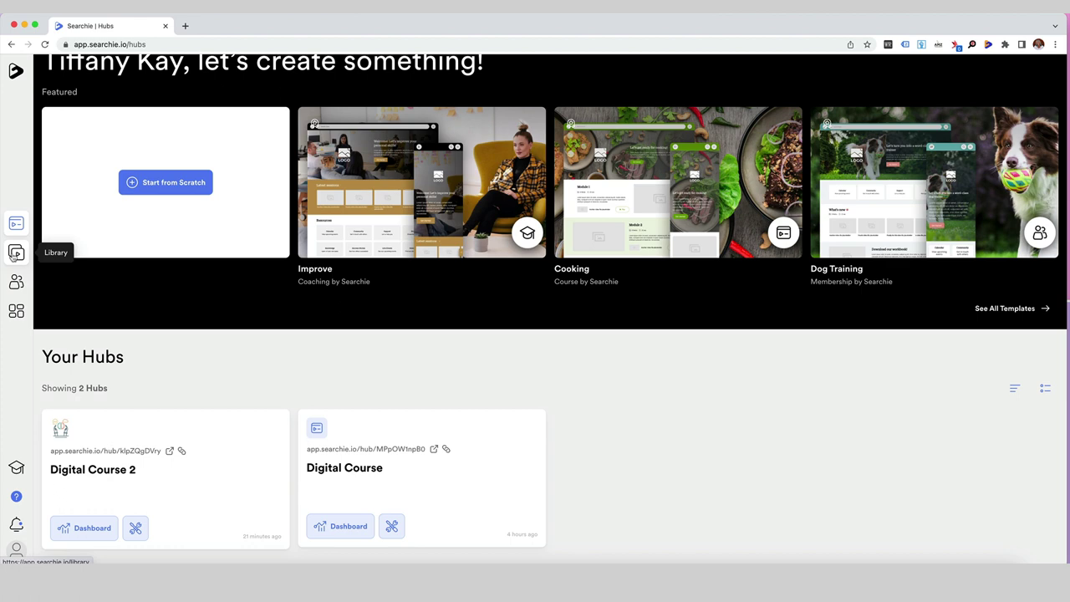
{"action": "left_click", "coordinate": [15, 253]}
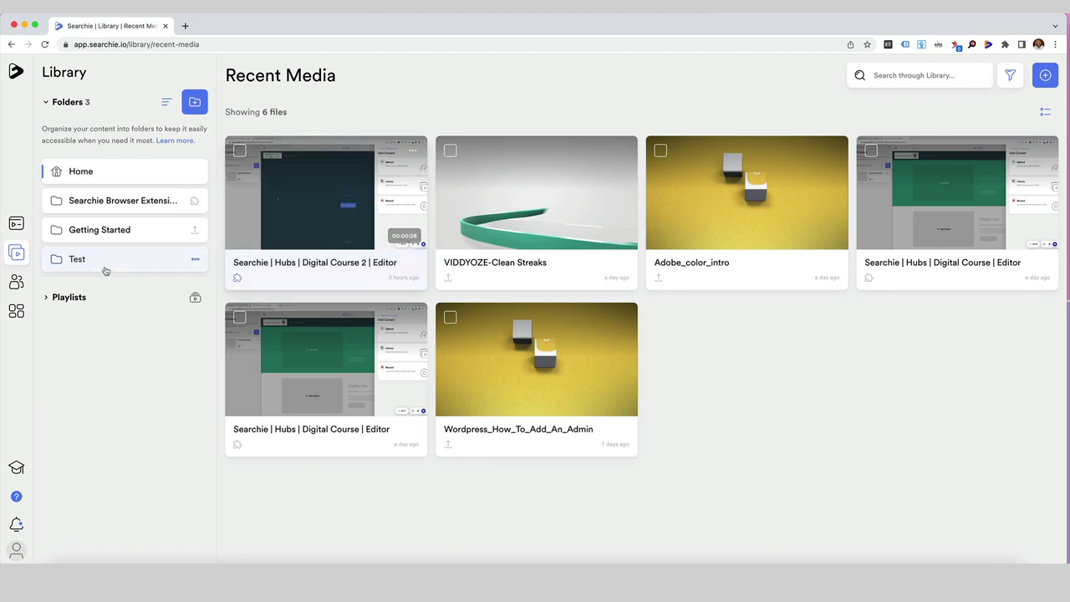
Move the VIDDYOZE-Clean Streaks file from the Test folder into Getting Started.
{"action": "left_click", "coordinate": [77, 259]}
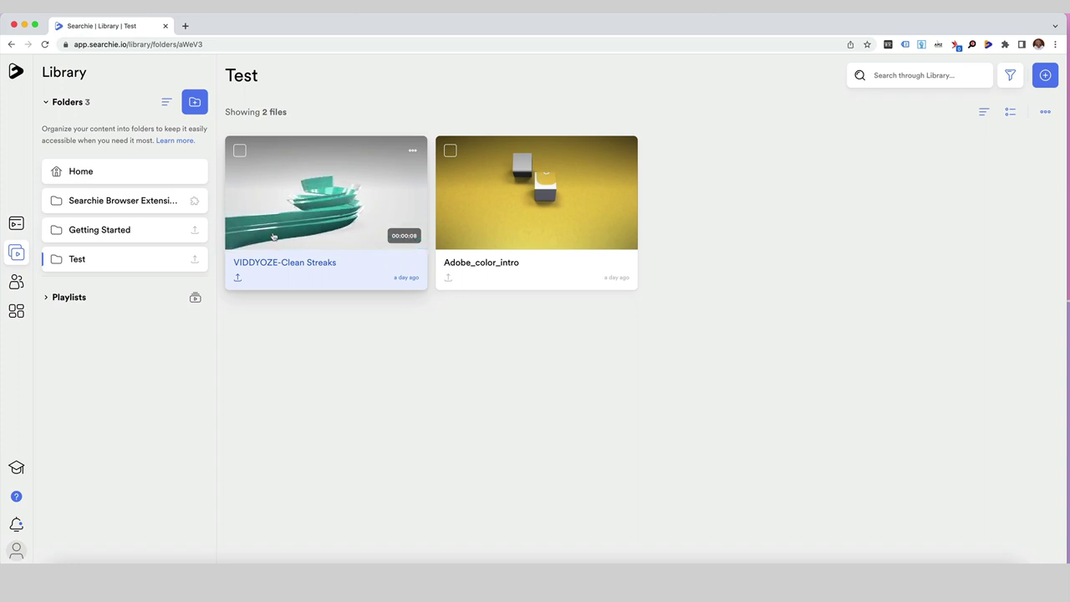
{"action": "left_click", "coordinate": [411, 153]}
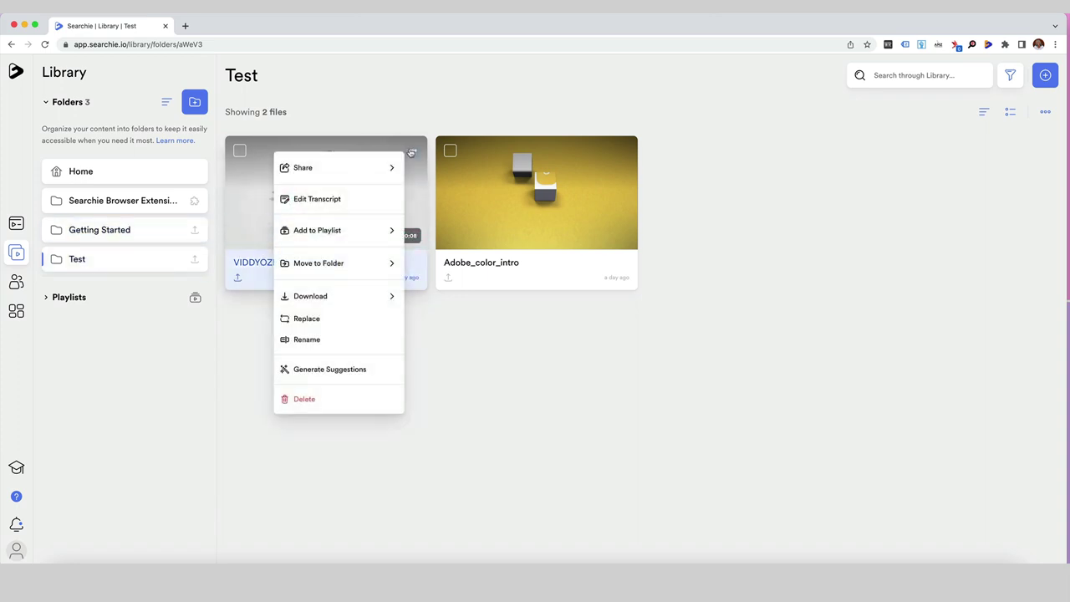
{"action": "left_click", "coordinate": [341, 265]}
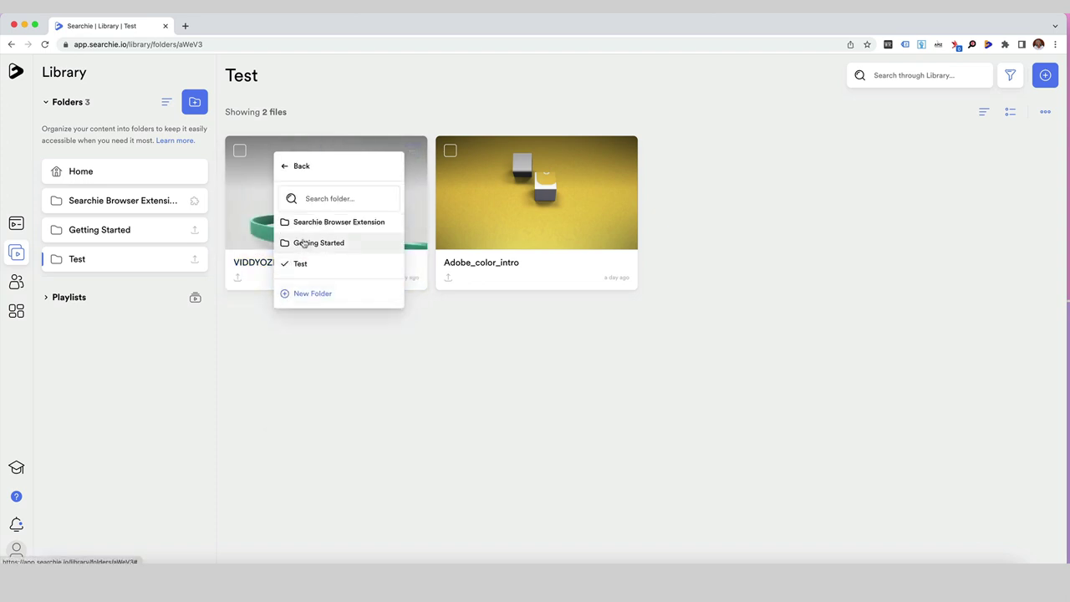
{"action": "left_click", "coordinate": [304, 242]}
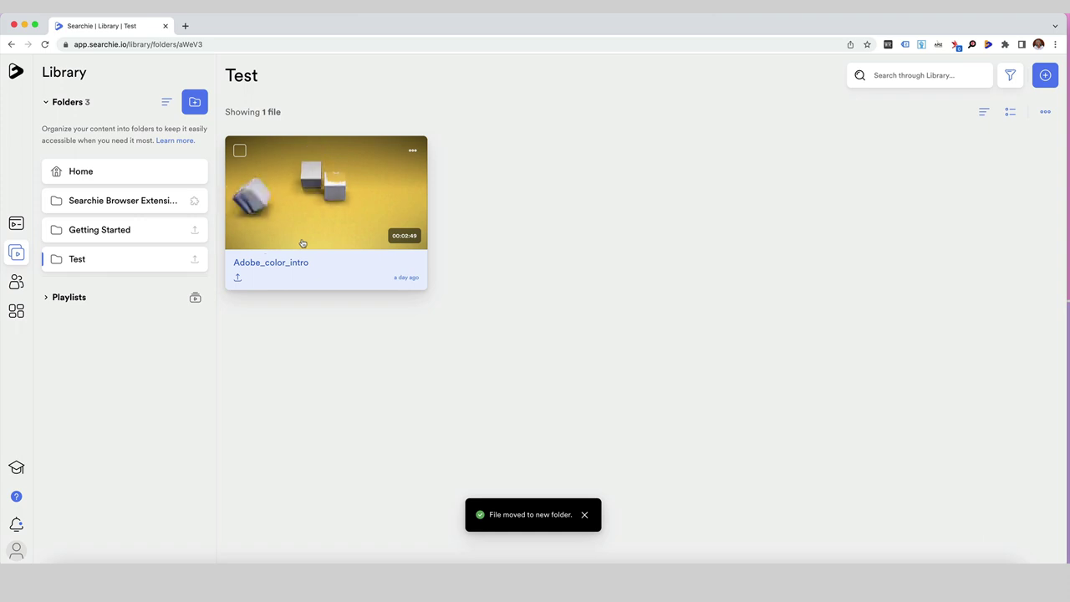
Move VIDDYOZE-Clean Streaks from Getting Started back into Test and confirm it's there.
{"action": "left_click", "coordinate": [119, 232]}
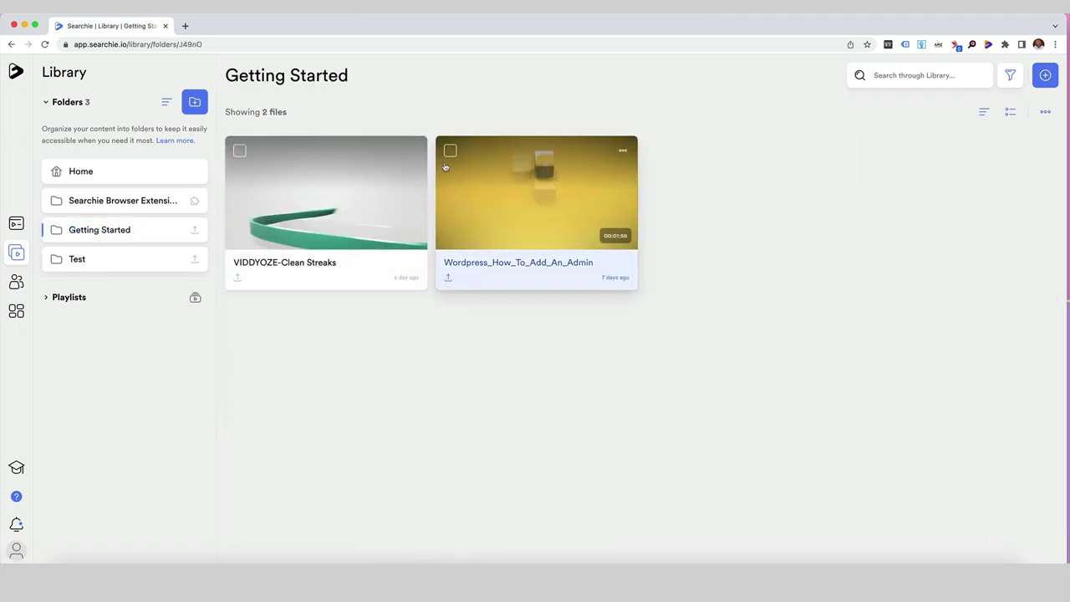
{"action": "left_click", "coordinate": [414, 152]}
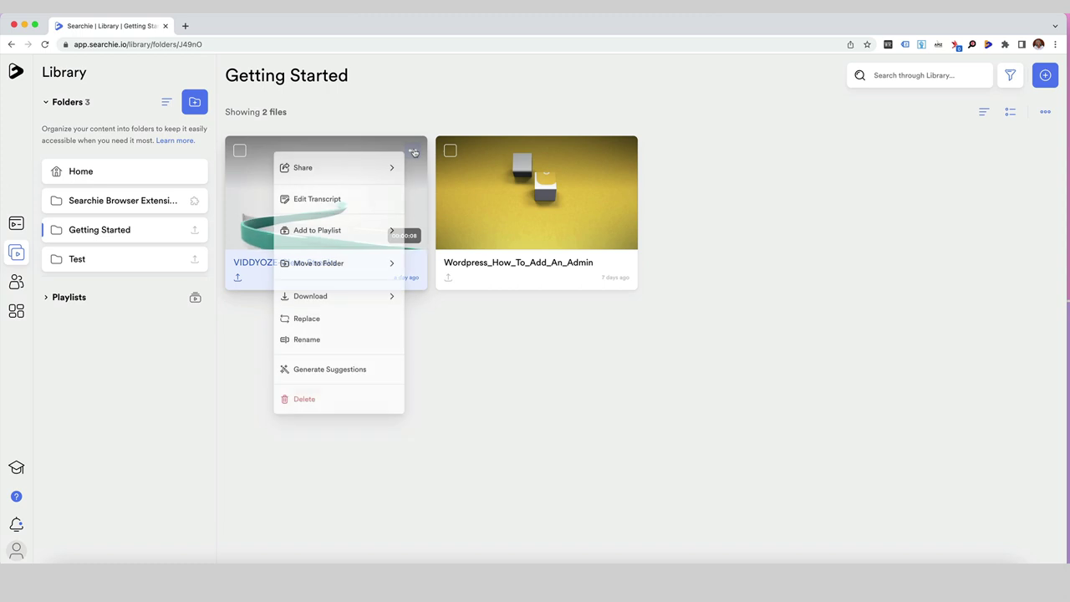
{"action": "left_click", "coordinate": [373, 265]}
{"action": "left_click", "coordinate": [305, 264]}
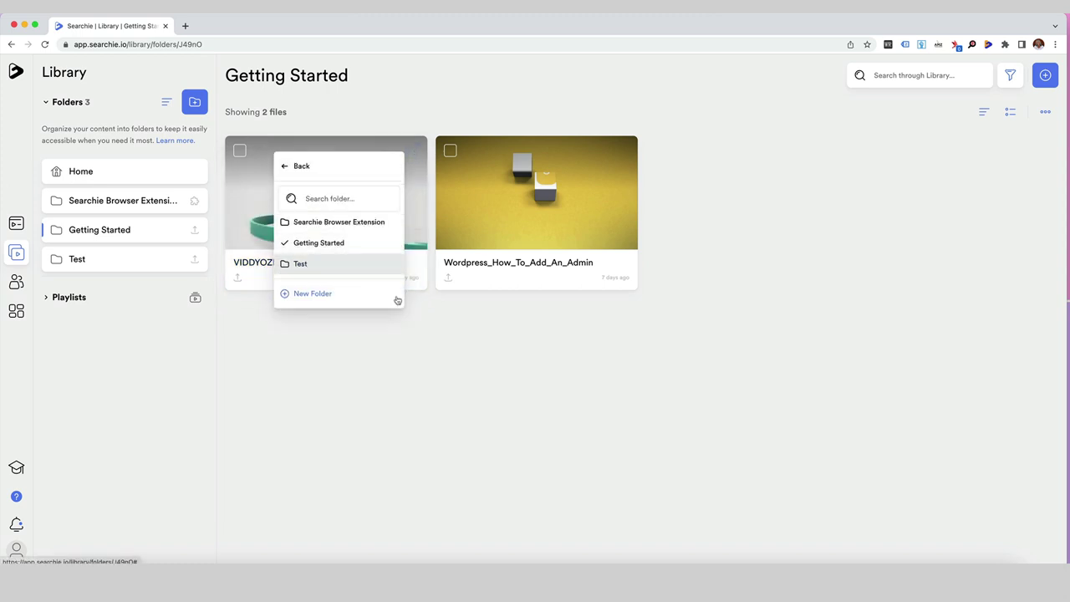
{"action": "left_click", "coordinate": [100, 262]}
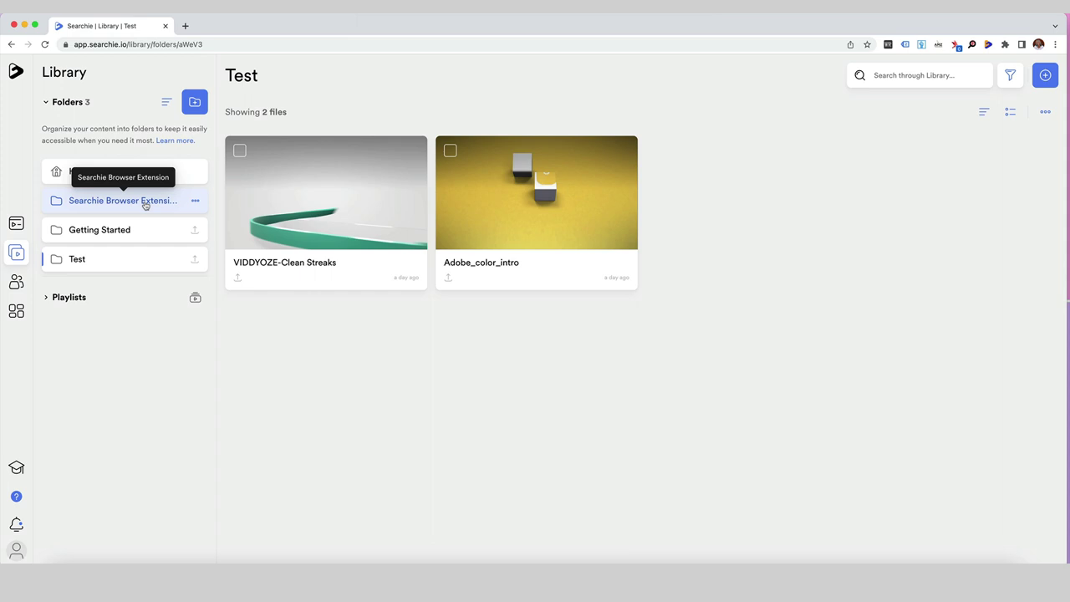
Open the Searchie Browser Extension folder and view its first video's move options without moving anything.
{"action": "left_click", "coordinate": [146, 202]}
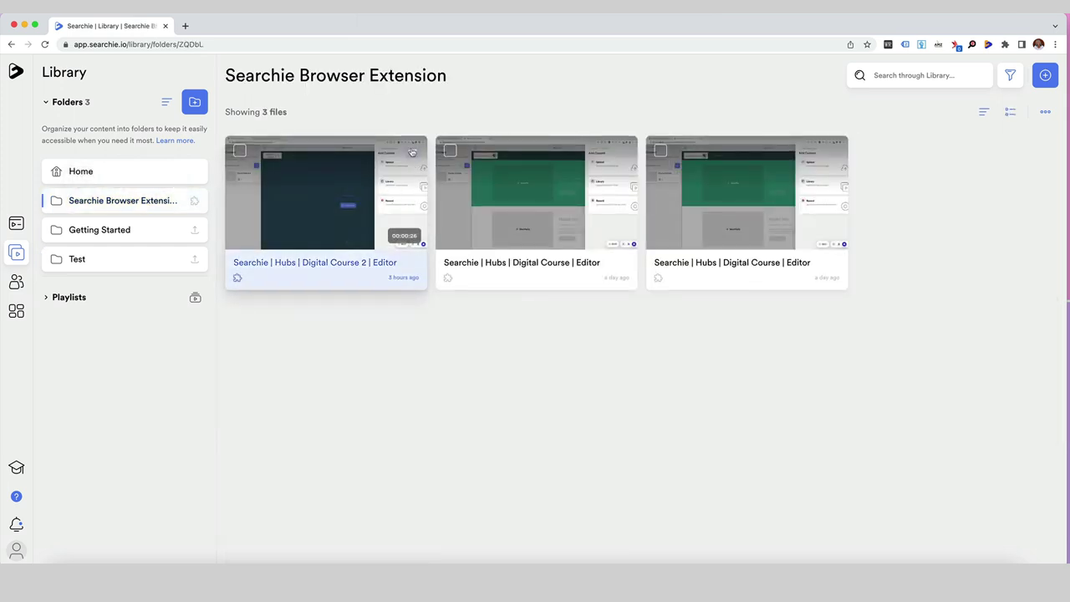
{"action": "left_click", "coordinate": [412, 152]}
{"action": "left_click", "coordinate": [363, 264]}
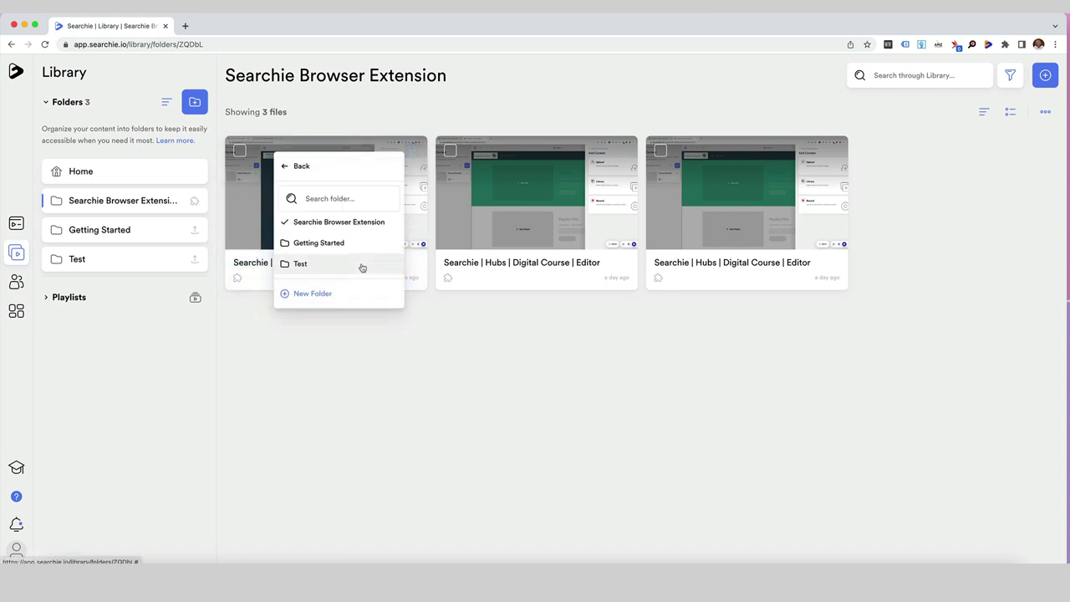
{"action": "left_click", "coordinate": [450, 325]}
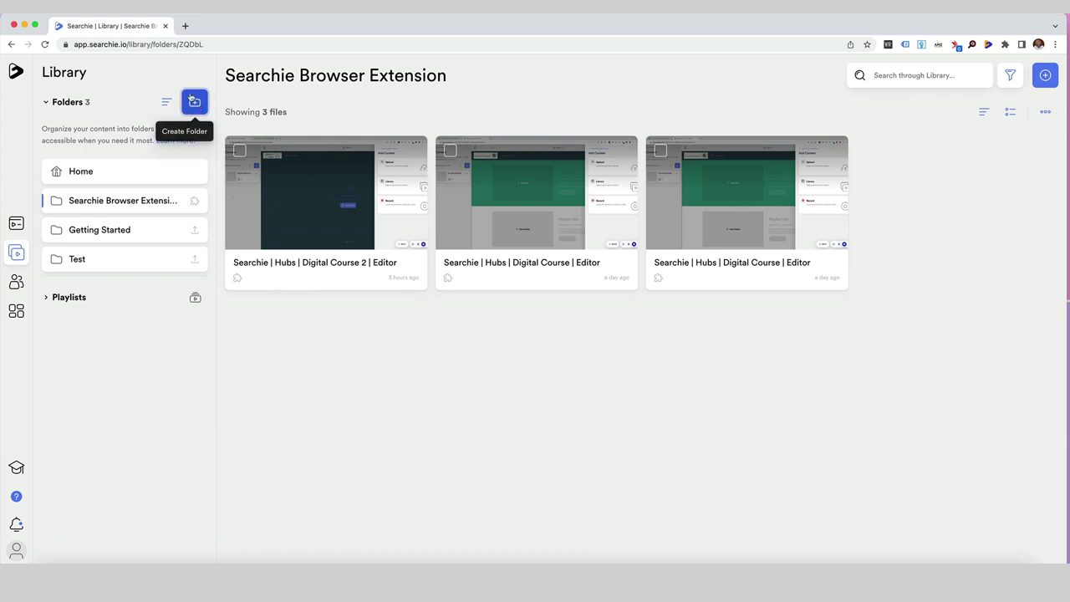
Create a new library folder named Digital Course, then switch the sidebar to Playlists.
{"action": "left_click", "coordinate": [194, 102]}
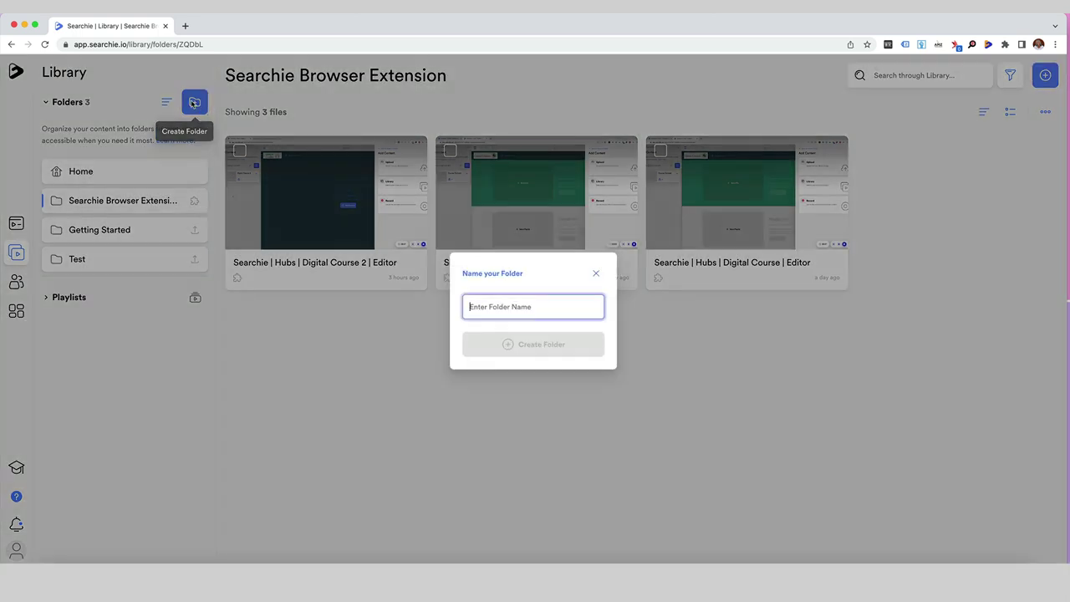
{"action": "type", "text": "Digi"}
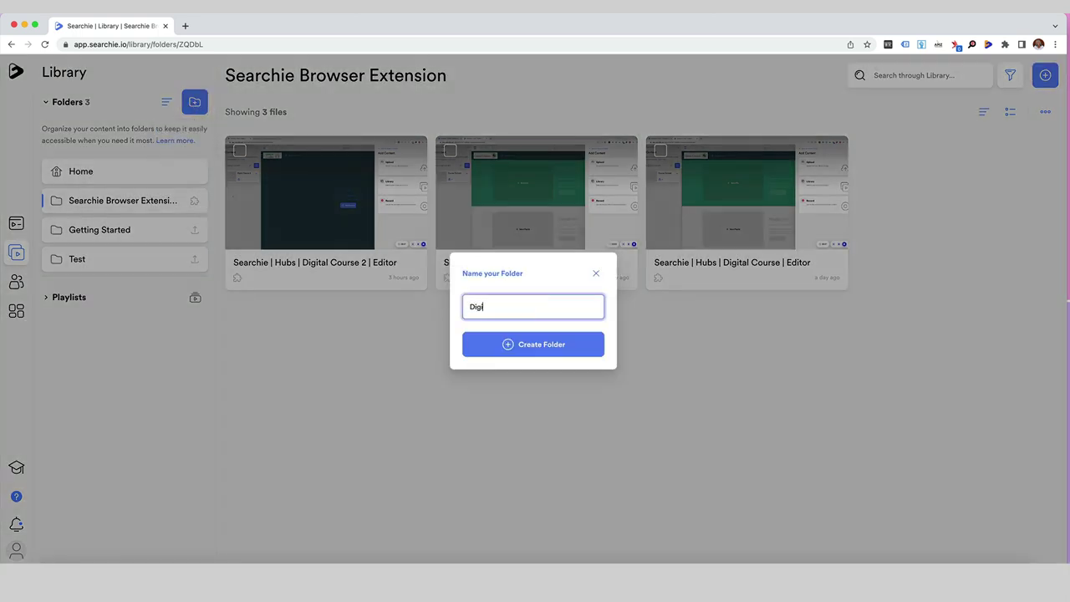
{"action": "type", "text": "tal Course"}
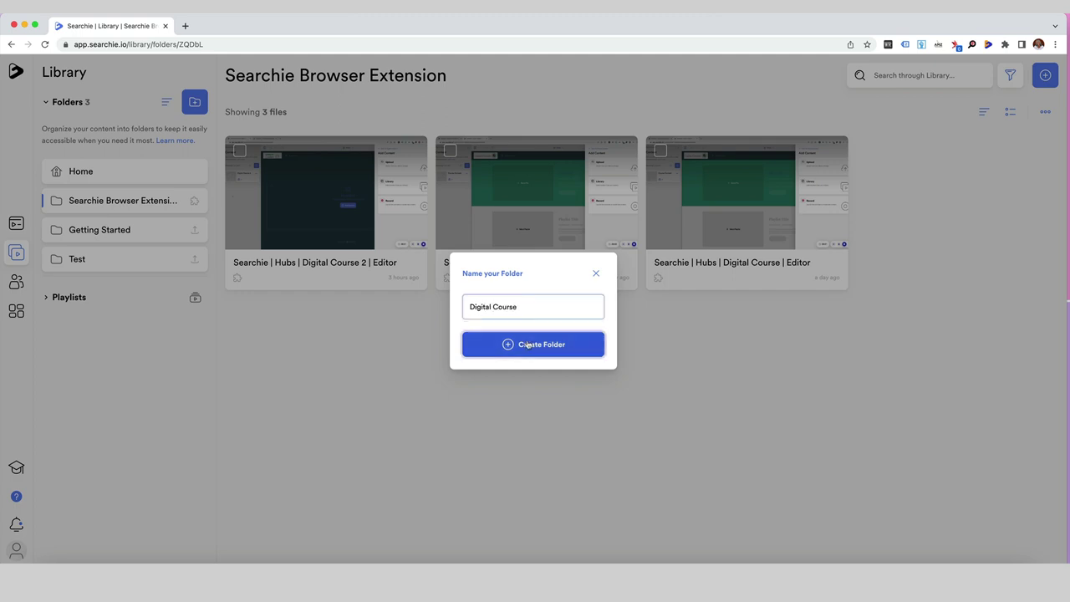
{"action": "left_click", "coordinate": [528, 343]}
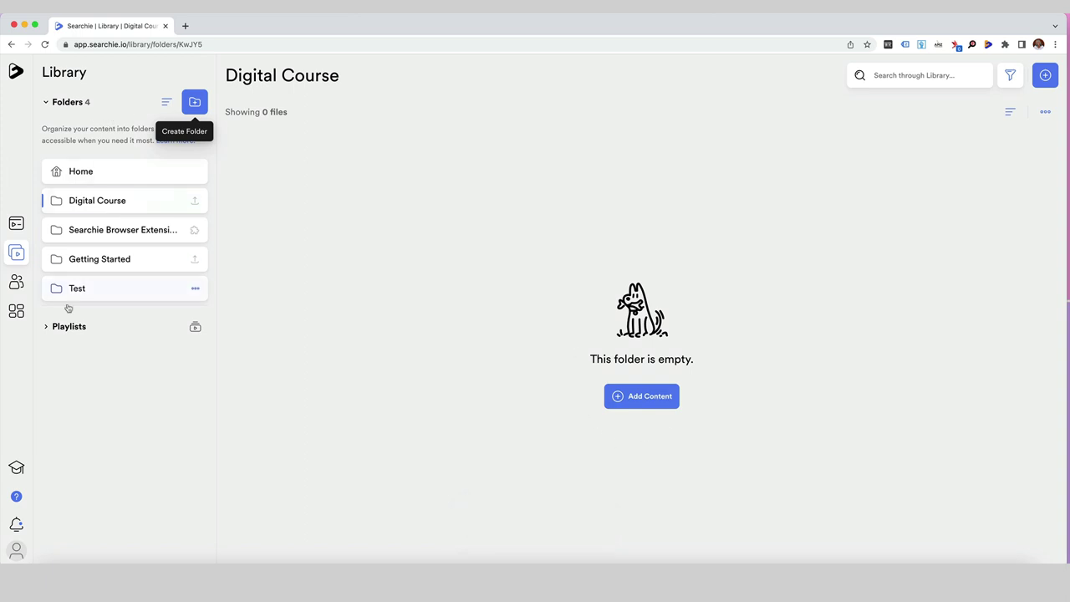
{"action": "left_click", "coordinate": [53, 327]}
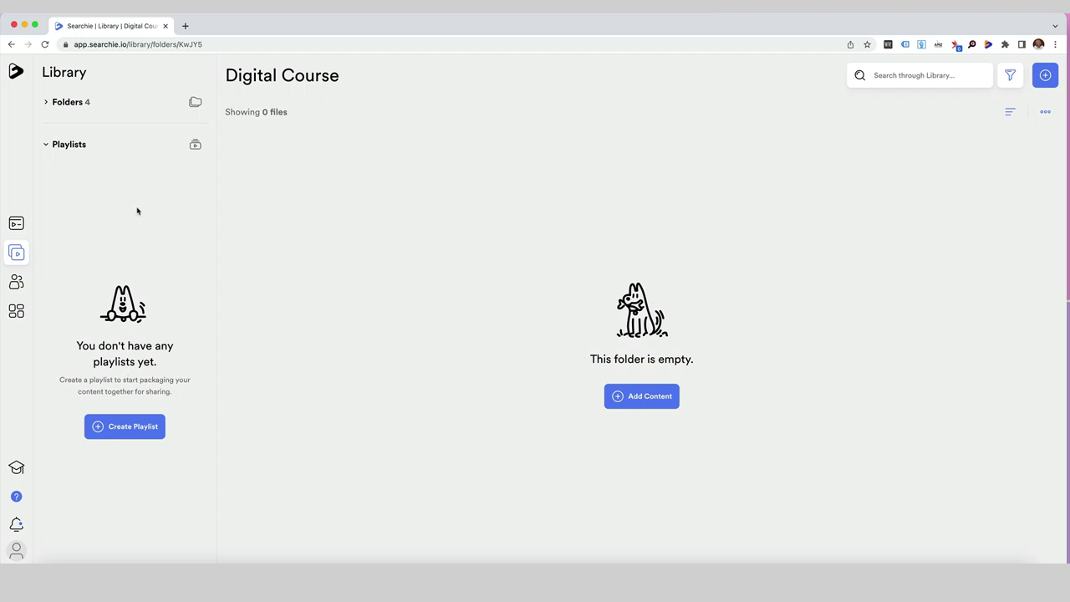
Create a Digital Course playlist and add Wordpress_How_To_Add_An_Admin from Getting Started.
{"action": "left_click", "coordinate": [129, 426]}
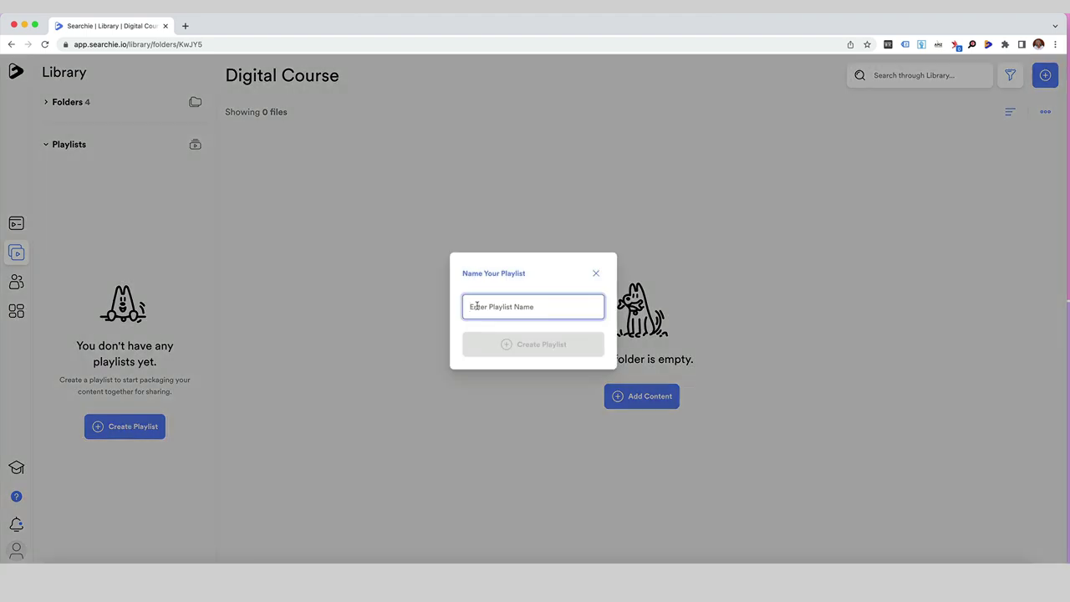
{"action": "type", "text": "Digiutal"}
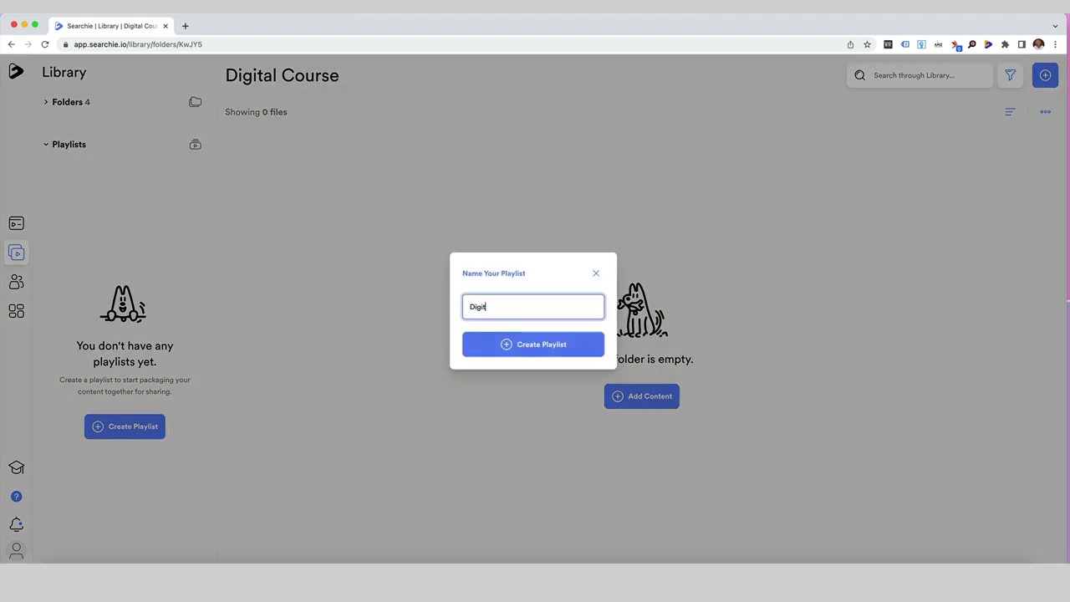
{"action": "type", "text": "Course"}
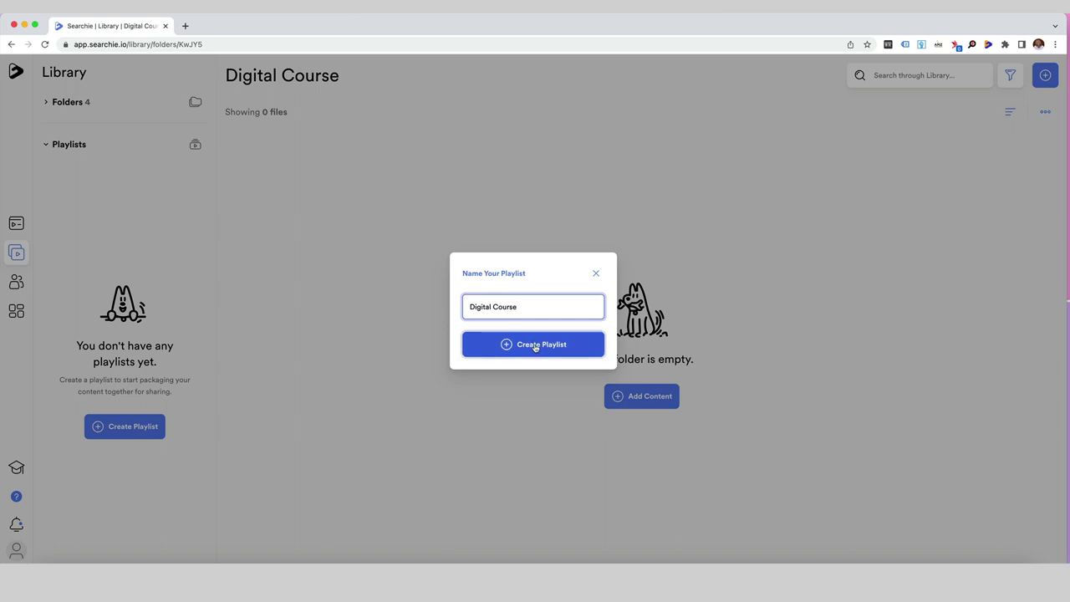
{"action": "left_click", "coordinate": [531, 343]}
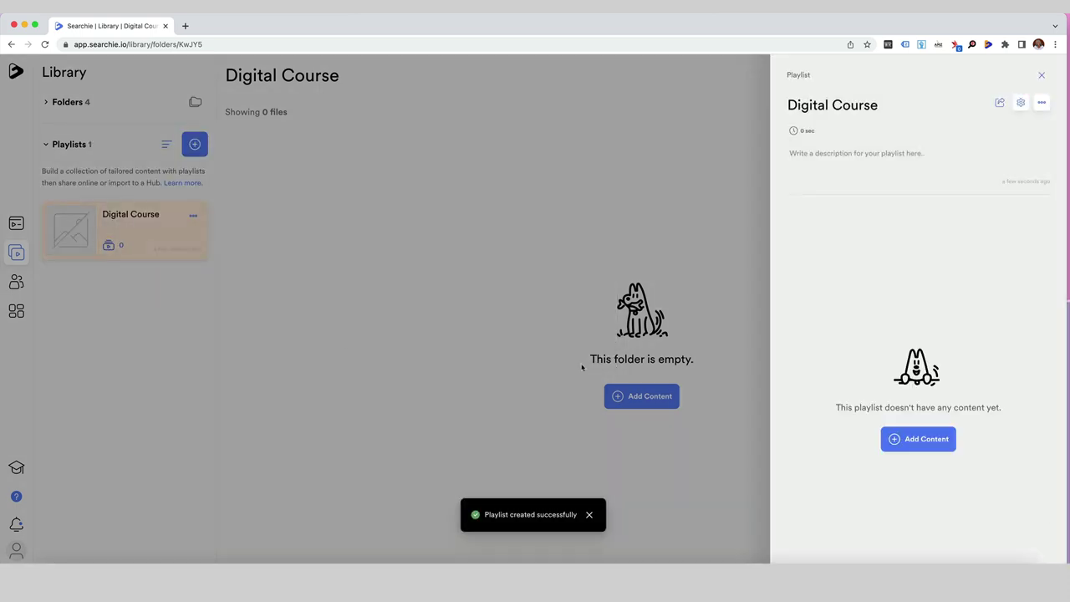
{"action": "left_click", "coordinate": [903, 439]}
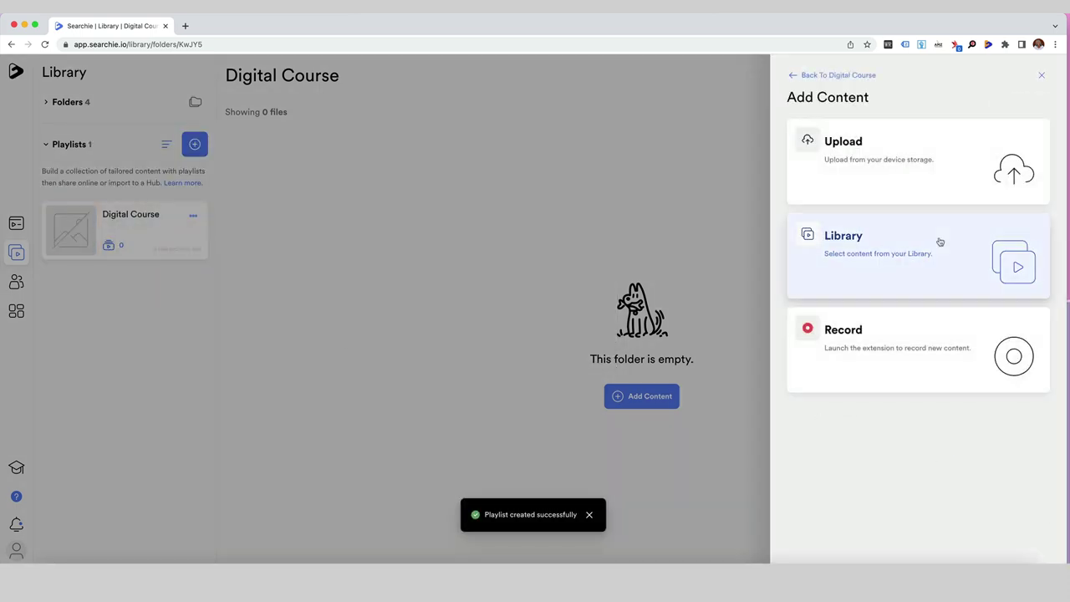
{"action": "left_click", "coordinate": [889, 248]}
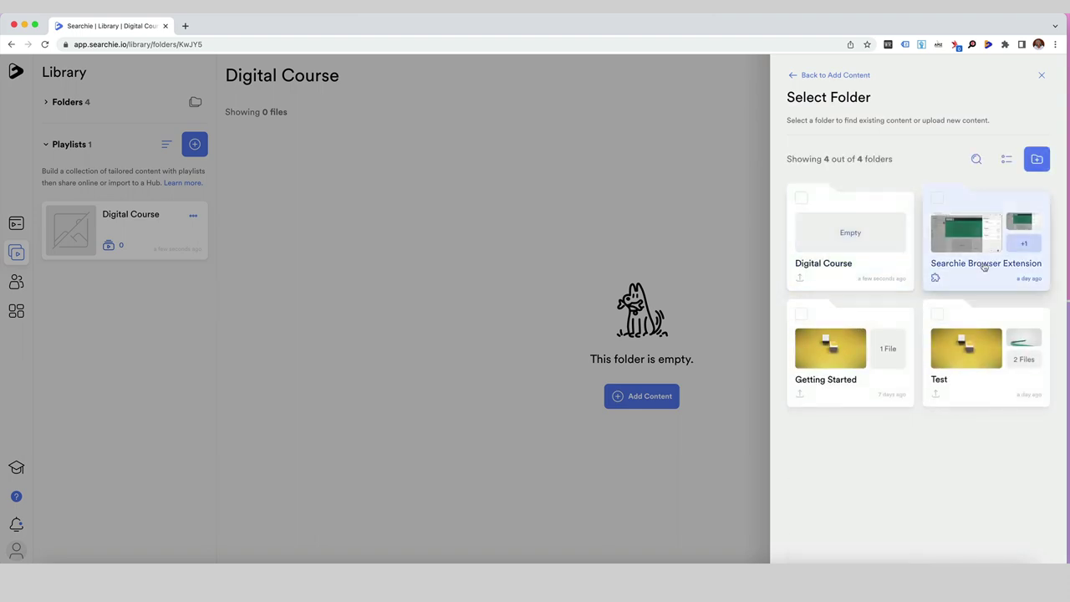
{"action": "left_click", "coordinate": [850, 343]}
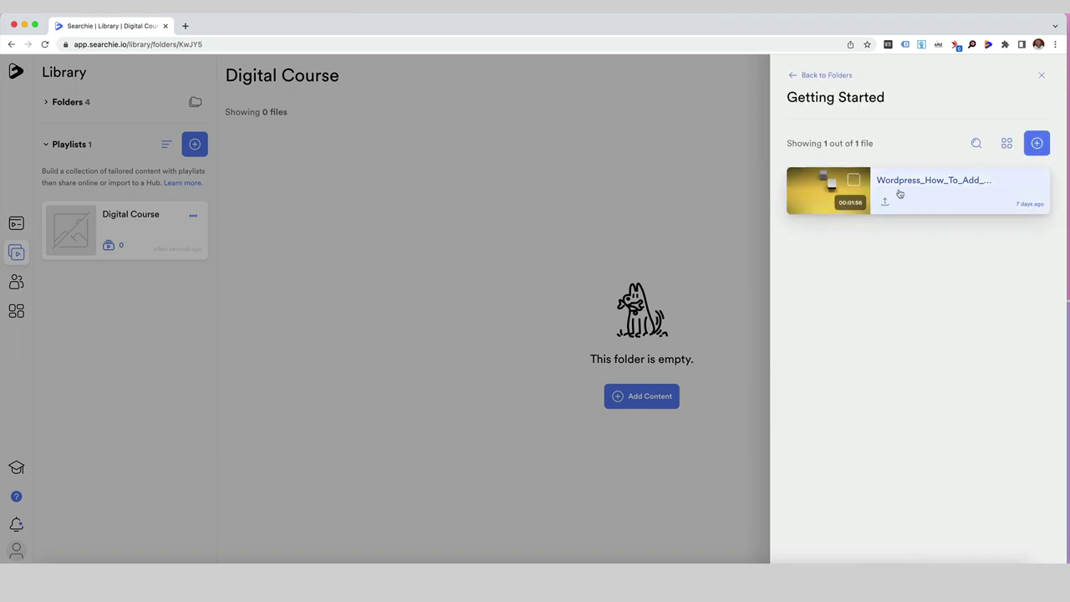
{"action": "left_click", "coordinate": [799, 192]}
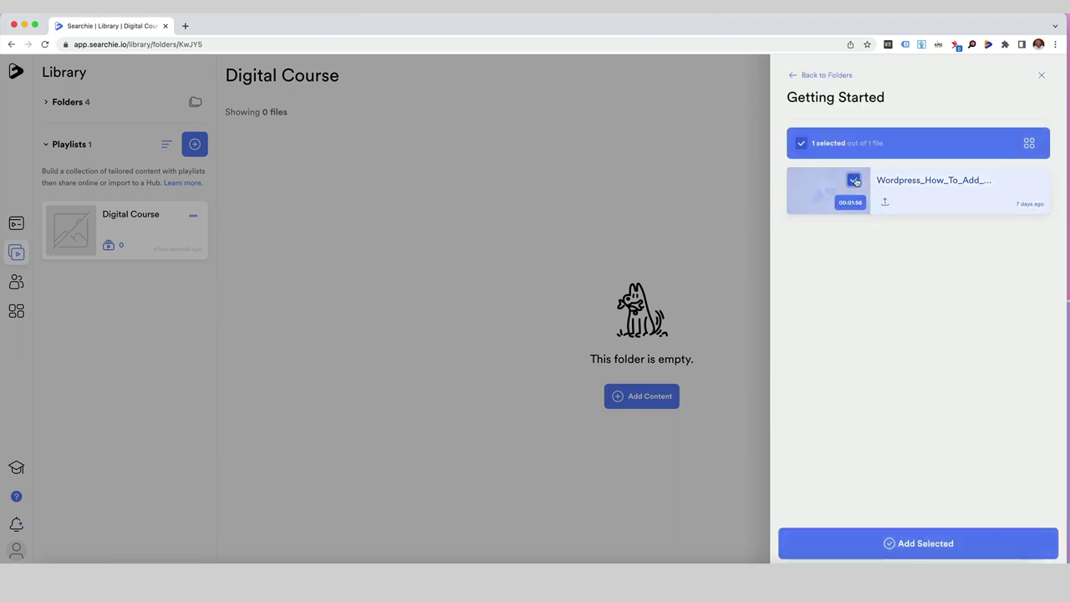
{"action": "left_click", "coordinate": [919, 549]}
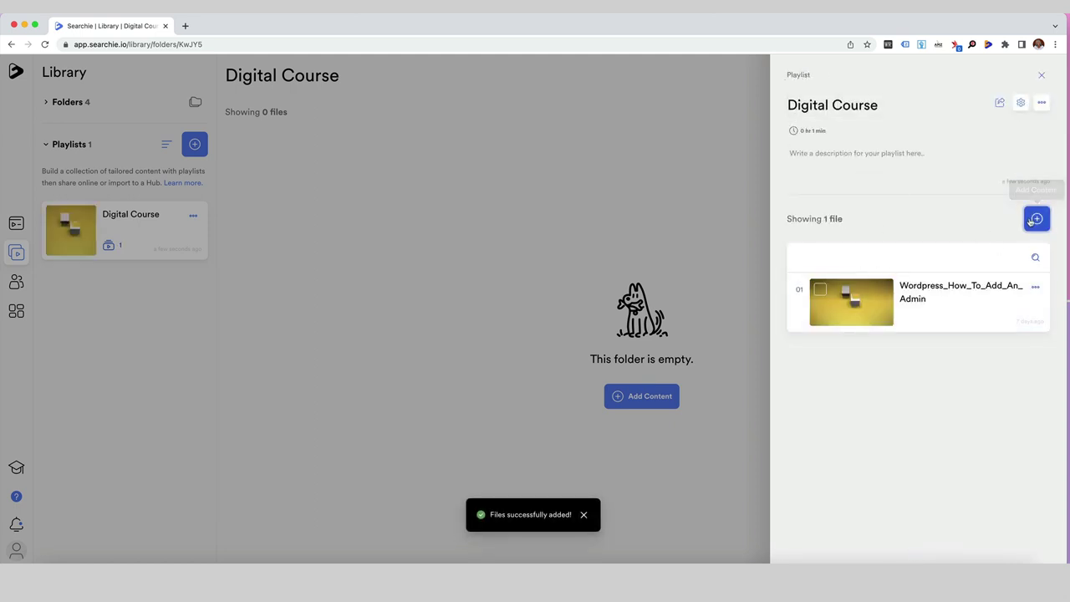
Add the VIDDYOZE-Clean Streaks video from the Test folder to the playlist.
{"action": "left_click", "coordinate": [1033, 220]}
{"action": "left_click", "coordinate": [871, 259]}
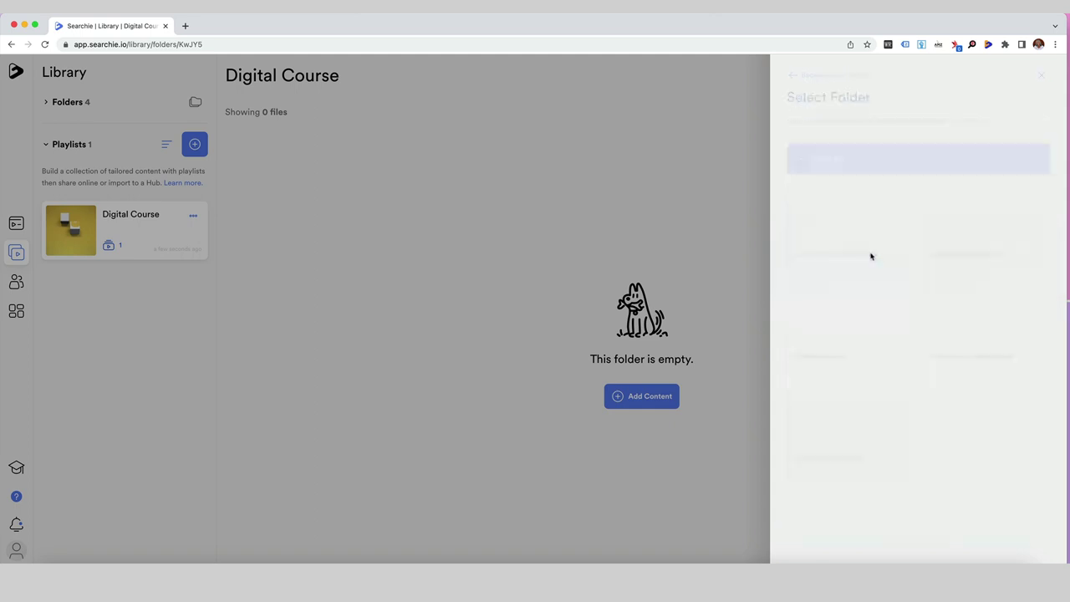
{"action": "left_click", "coordinate": [977, 335]}
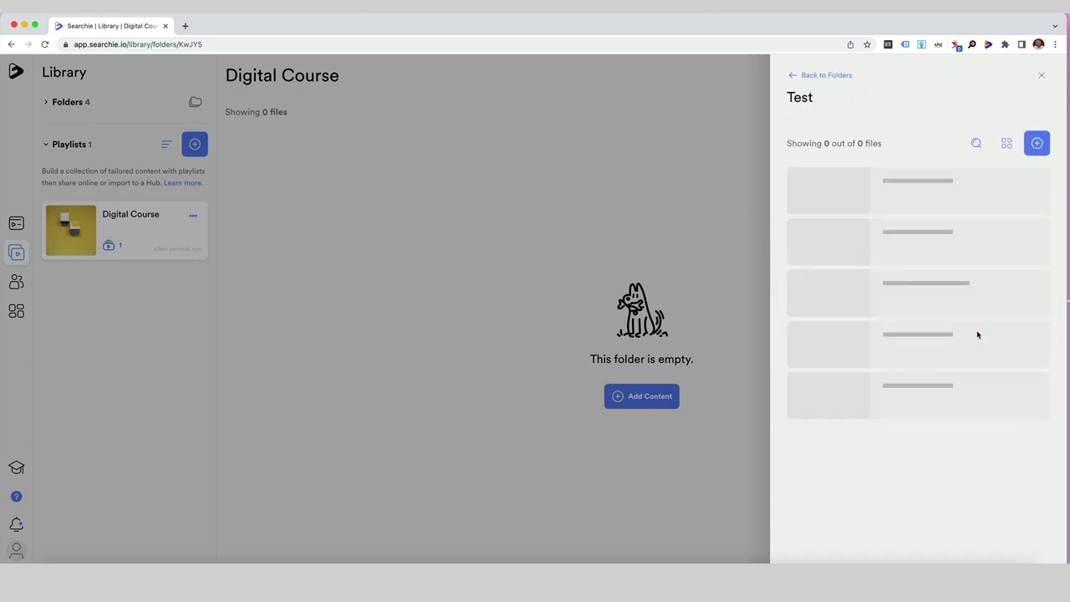
{"action": "left_click", "coordinate": [853, 180]}
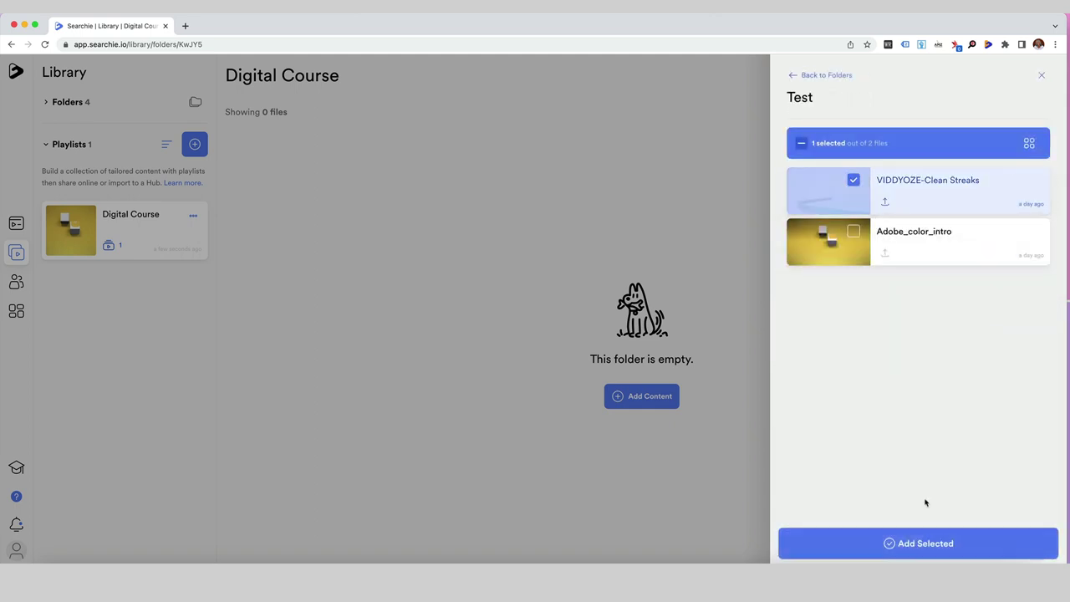
{"action": "left_click", "coordinate": [884, 545]}
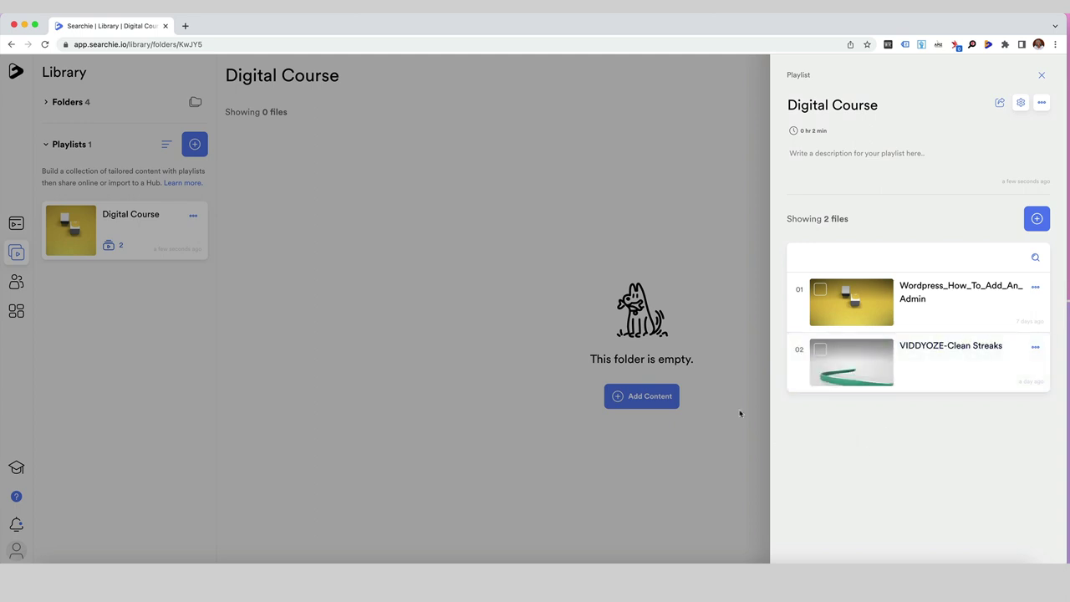
Link the Digital Course folder in the playlist's Automation settings and save.
{"action": "left_click", "coordinate": [1021, 103]}
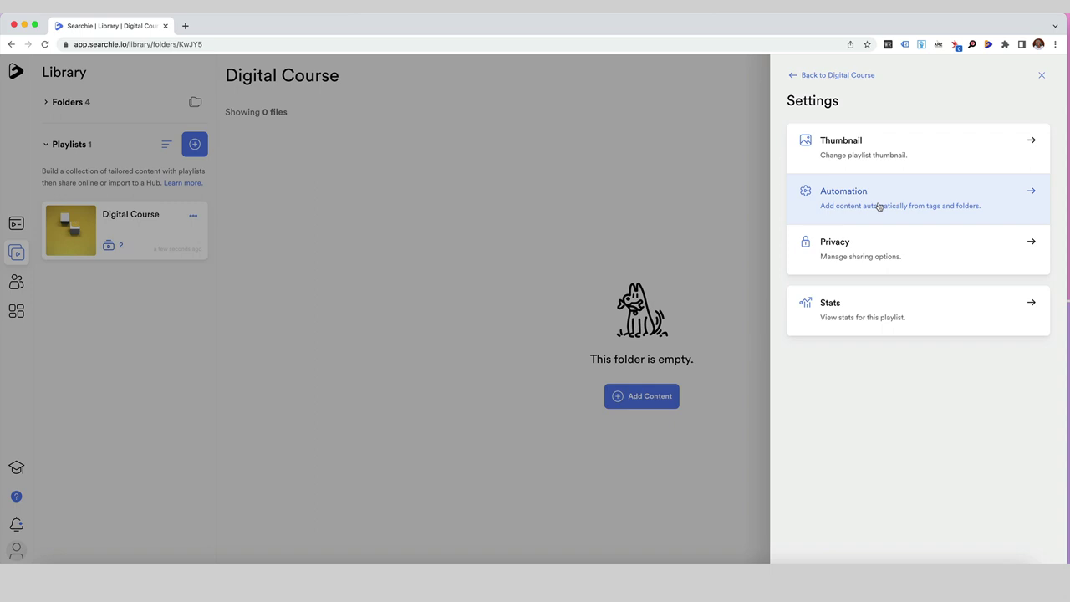
{"action": "left_click", "coordinate": [879, 206]}
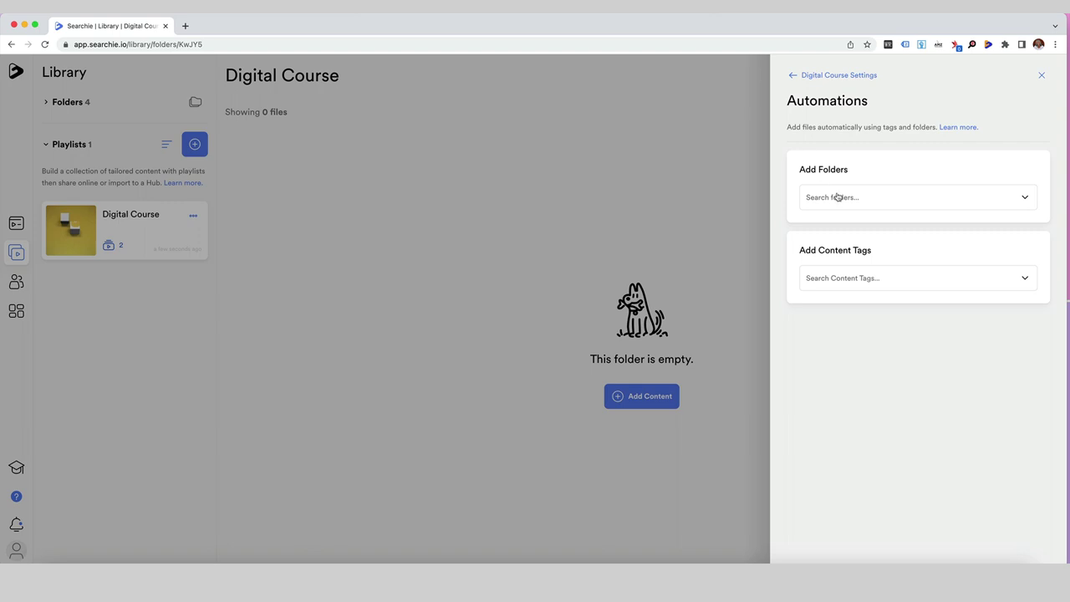
{"action": "left_click", "coordinate": [838, 197]}
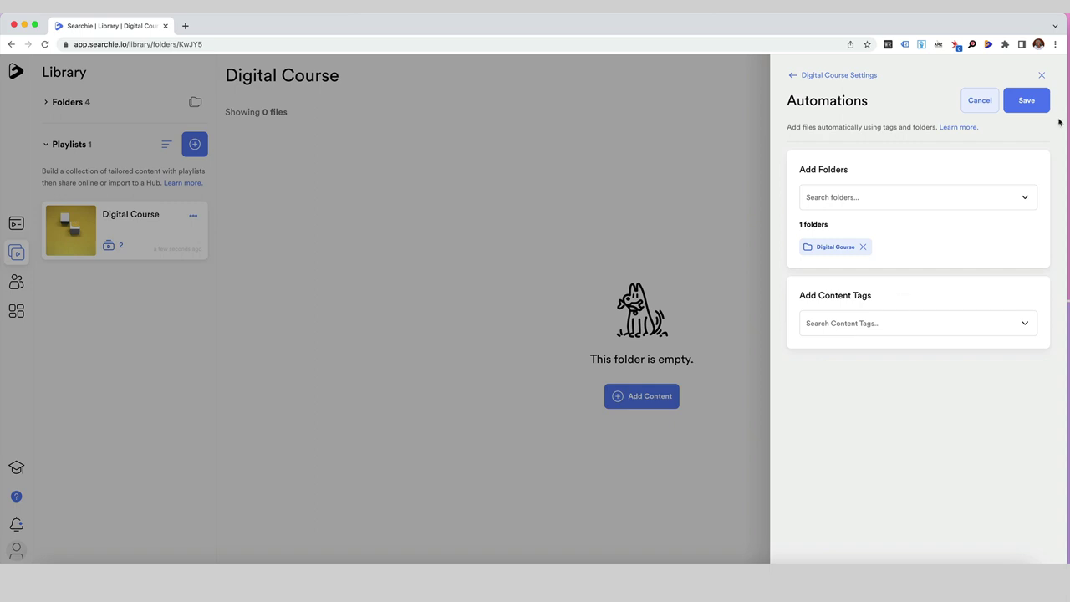
{"action": "left_click", "coordinate": [1027, 101]}
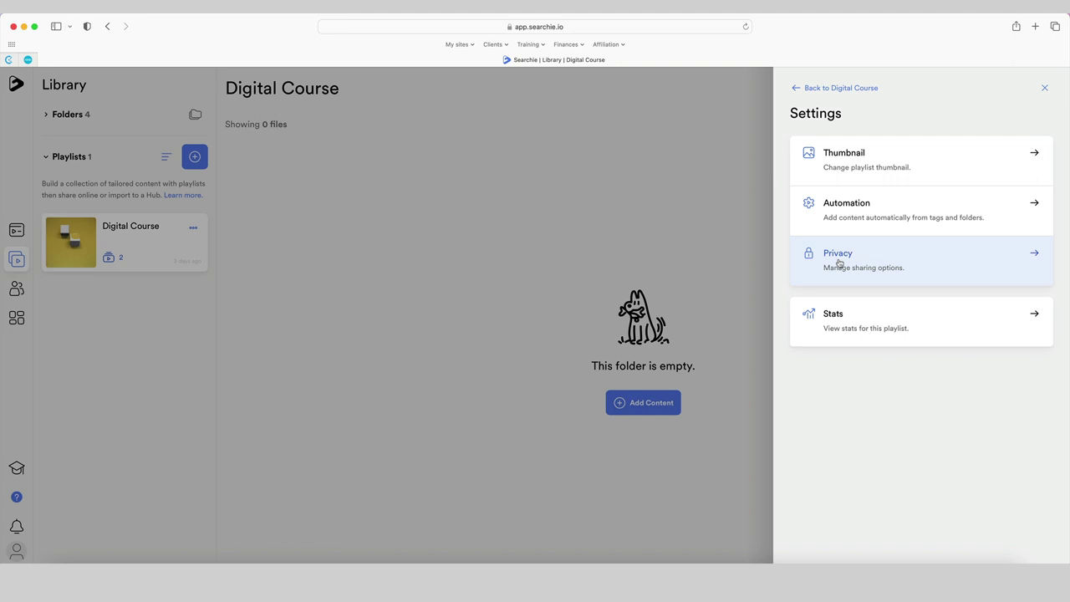
Review the playlist's Privacy settings, leaving it Unlisted, and close the side panel.
{"action": "left_click", "coordinate": [839, 261]}
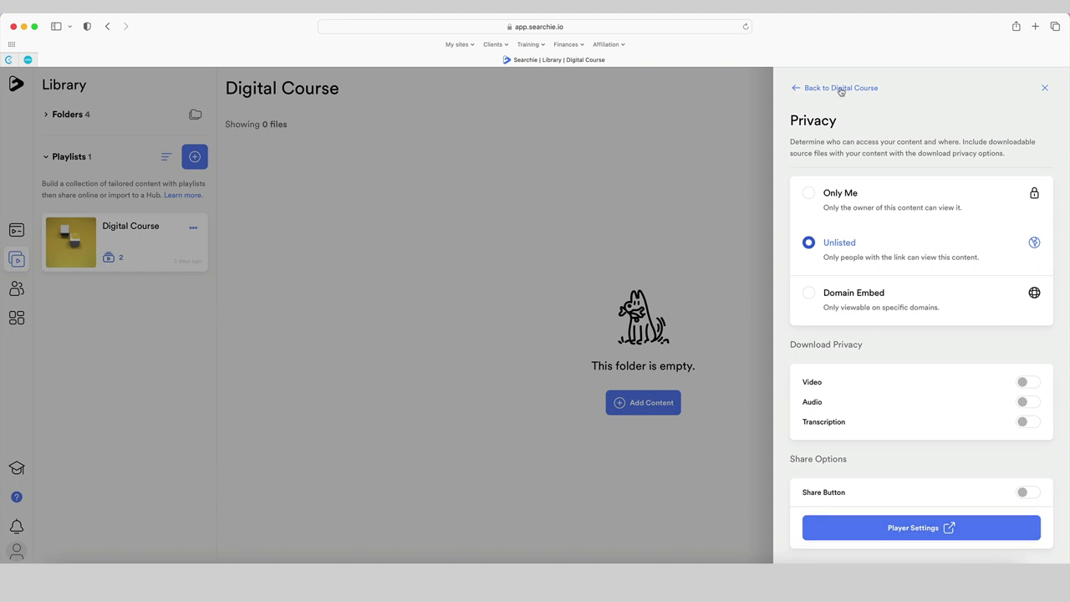
{"action": "left_click", "coordinate": [1047, 88]}
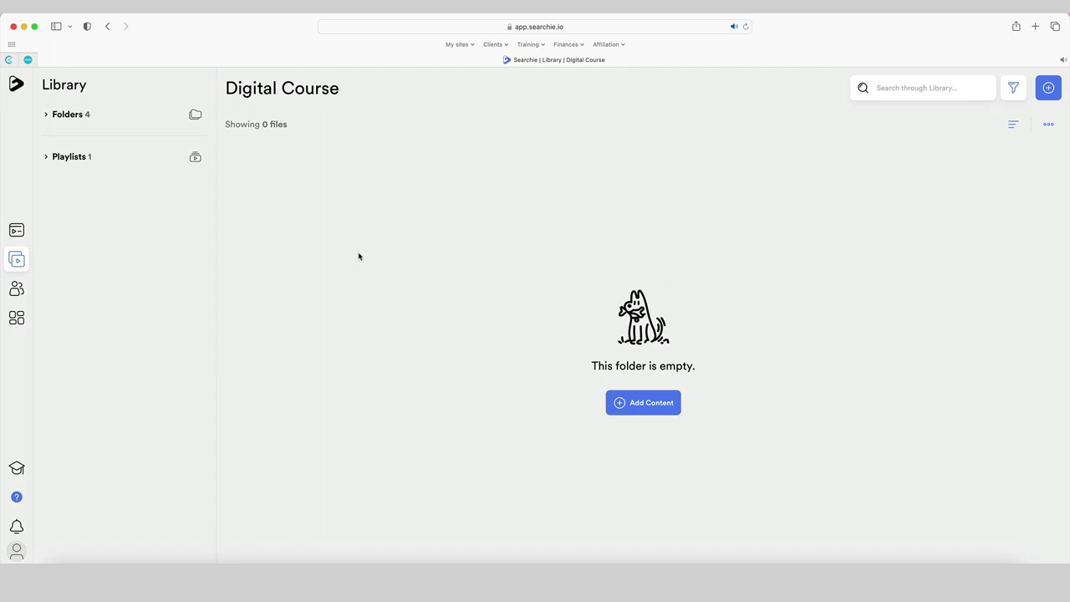
Open the Adobe_color_intro video in the Test folder and bring up its transcript for editing.
{"action": "left_click", "coordinate": [45, 116]}
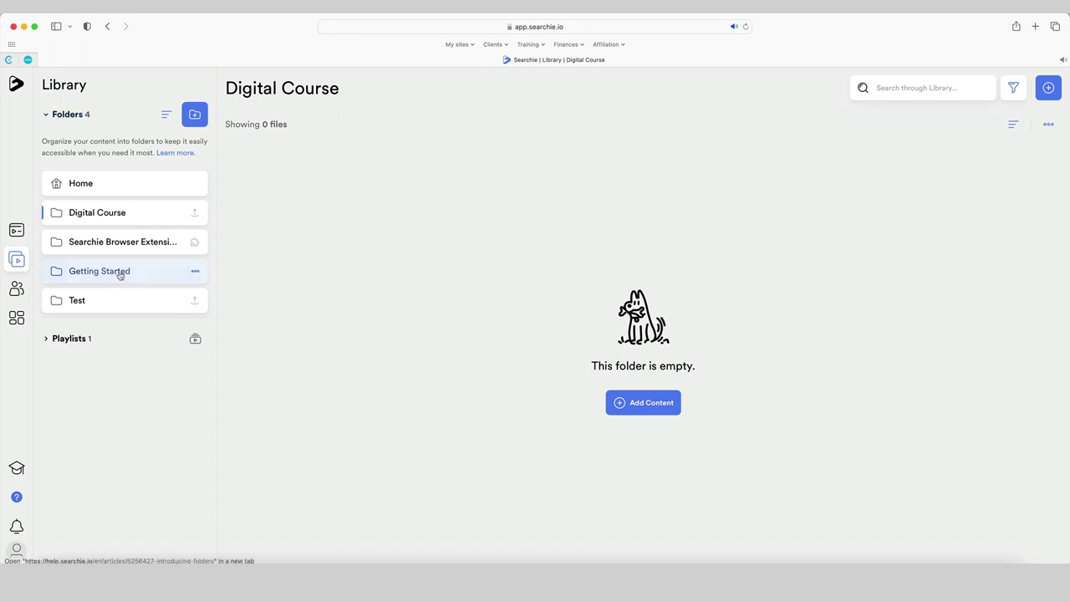
{"action": "left_click", "coordinate": [75, 303]}
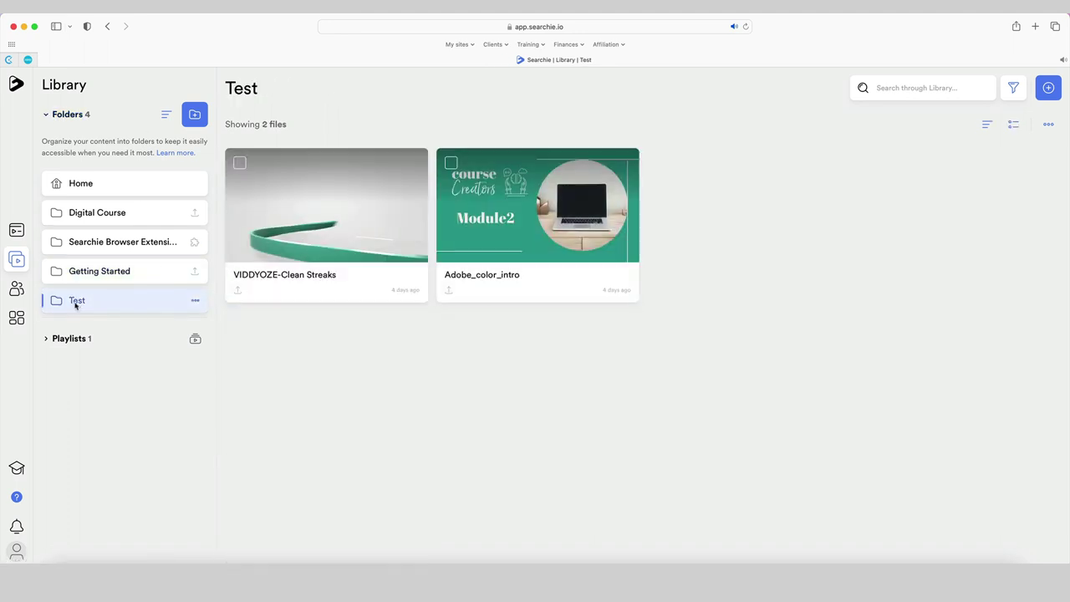
{"action": "mouse_move", "coordinate": [495, 200]}
{"action": "mouse_move", "coordinate": [313, 201]}
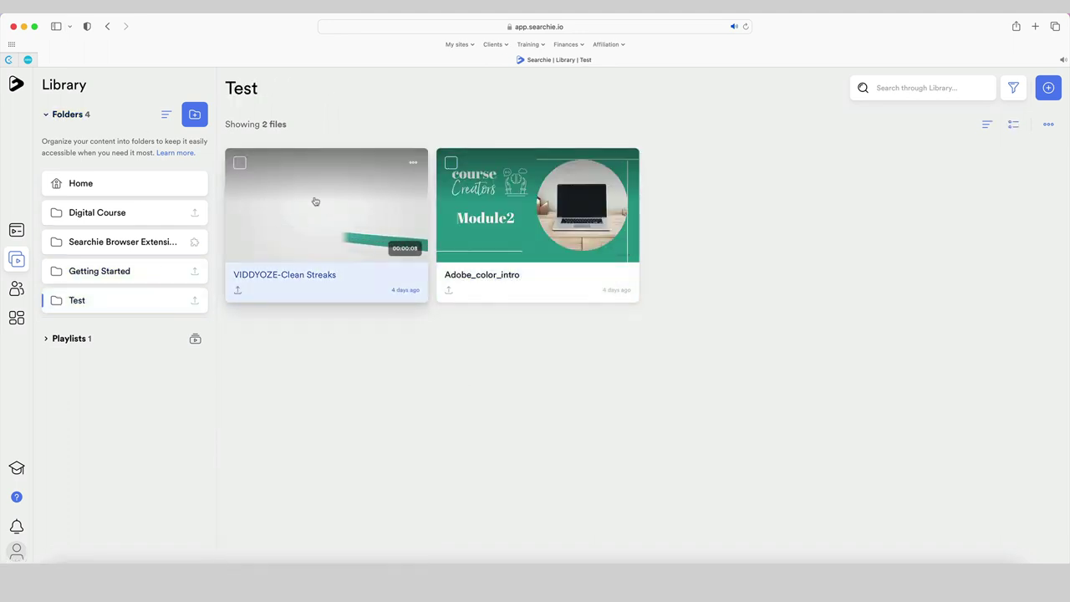
{"action": "left_click", "coordinate": [515, 189]}
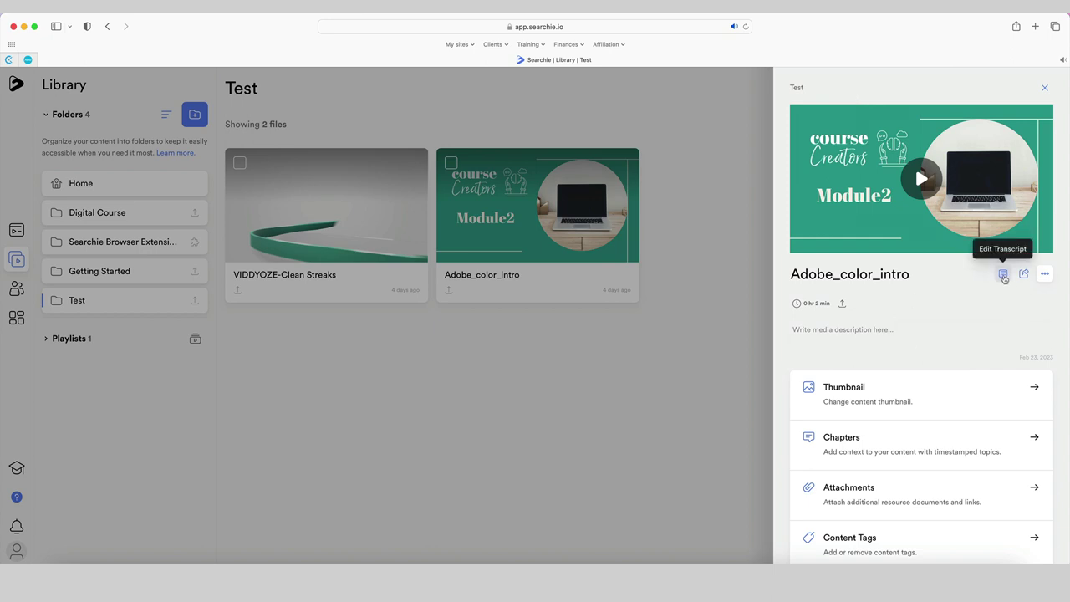
{"action": "left_click", "coordinate": [1004, 275]}
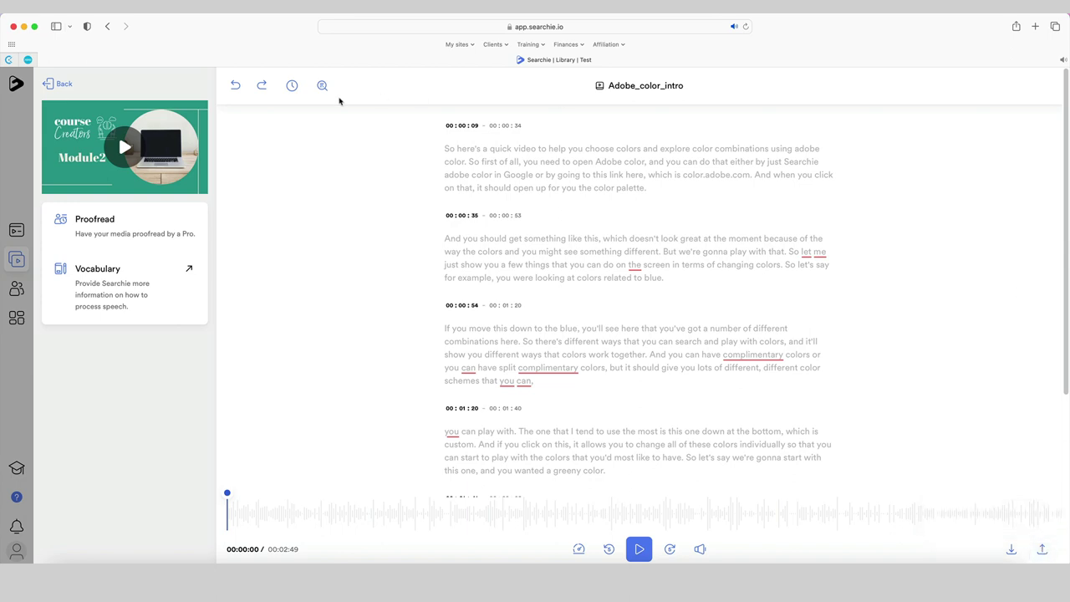
{"action": "left_click", "coordinate": [54, 86]}
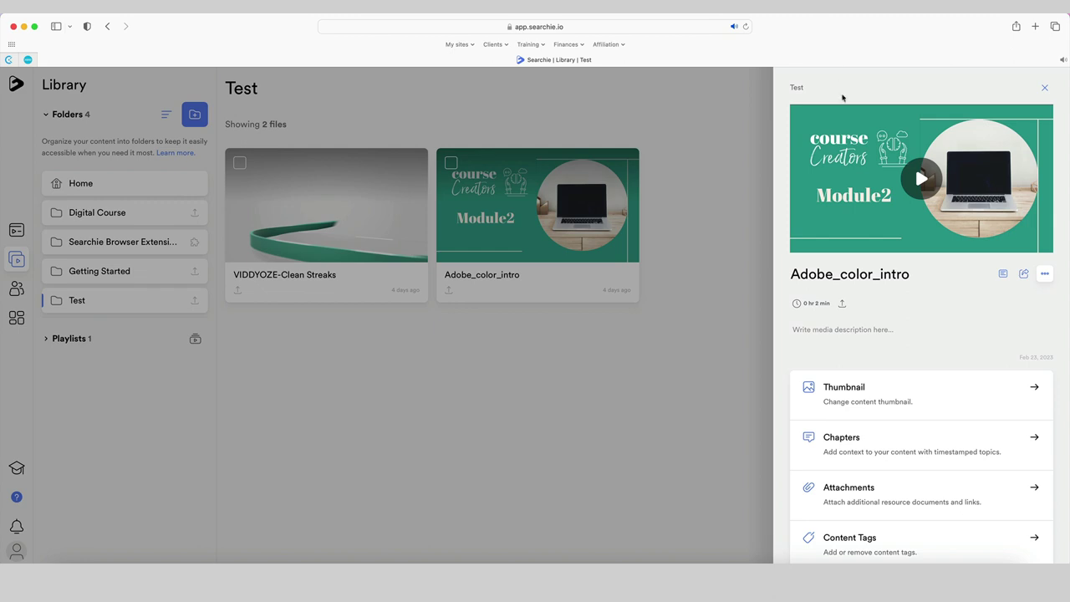
Generate AI suggestions for Adobe_color_intro and dismiss the 'suggestions are ready' notification.
{"action": "scroll", "coordinate": [851, 172], "scroll_direction": "down", "scroll_amount": 5}
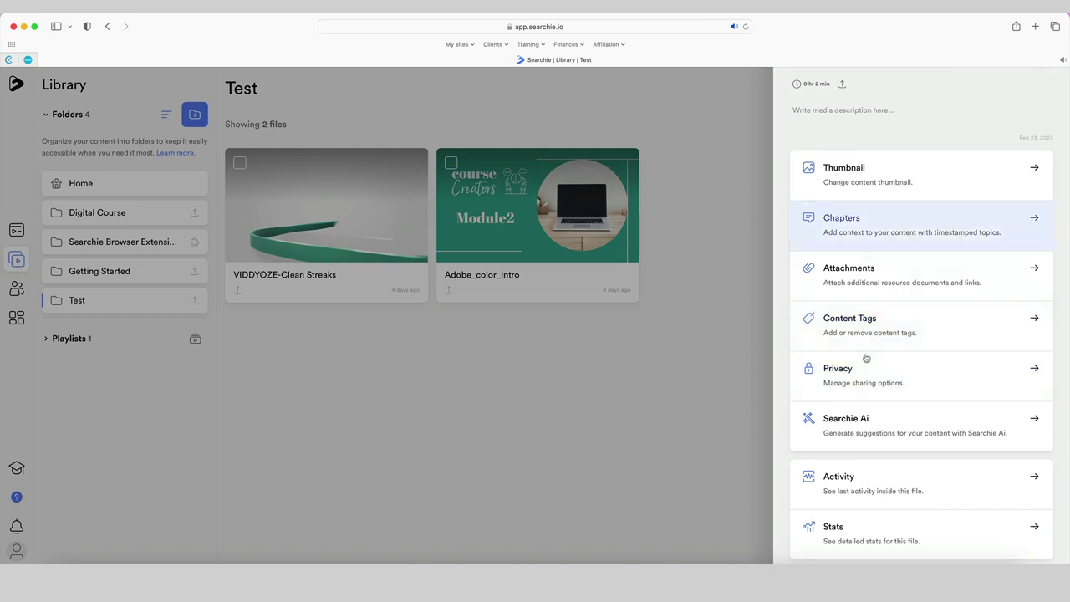
{"action": "left_click", "coordinate": [859, 426]}
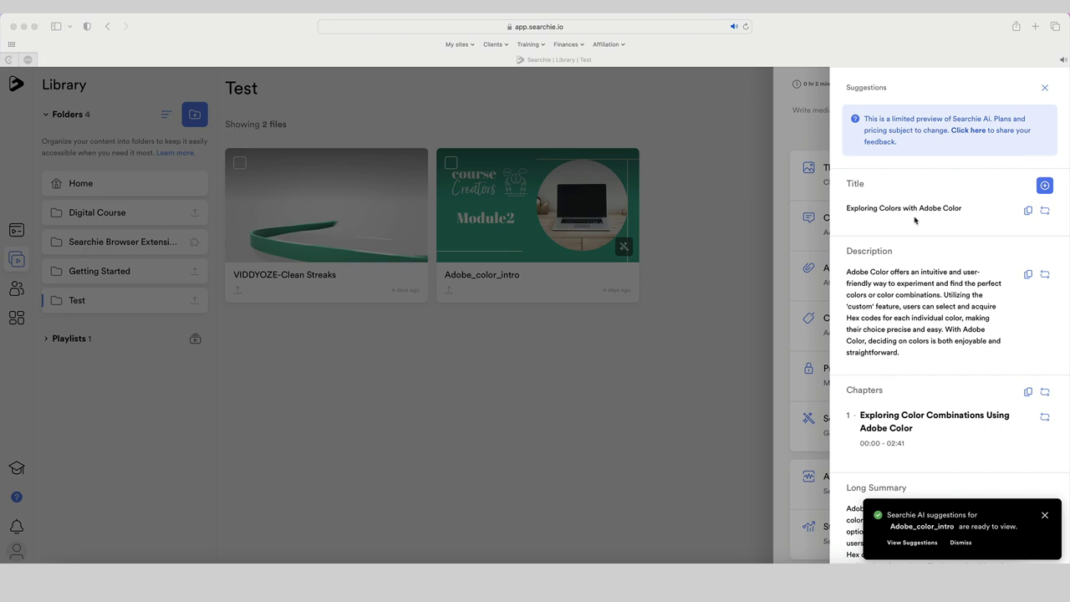
{"action": "scroll", "coordinate": [925, 246], "scroll_direction": "down", "scroll_amount": 1}
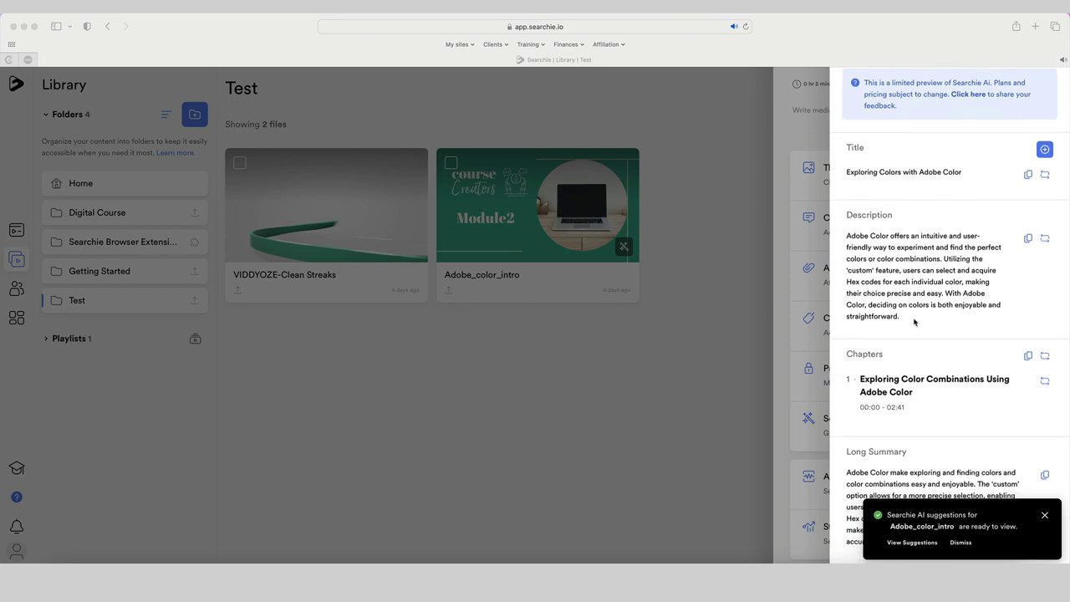
{"action": "scroll", "coordinate": [914, 323], "scroll_direction": "down", "scroll_amount": 3}
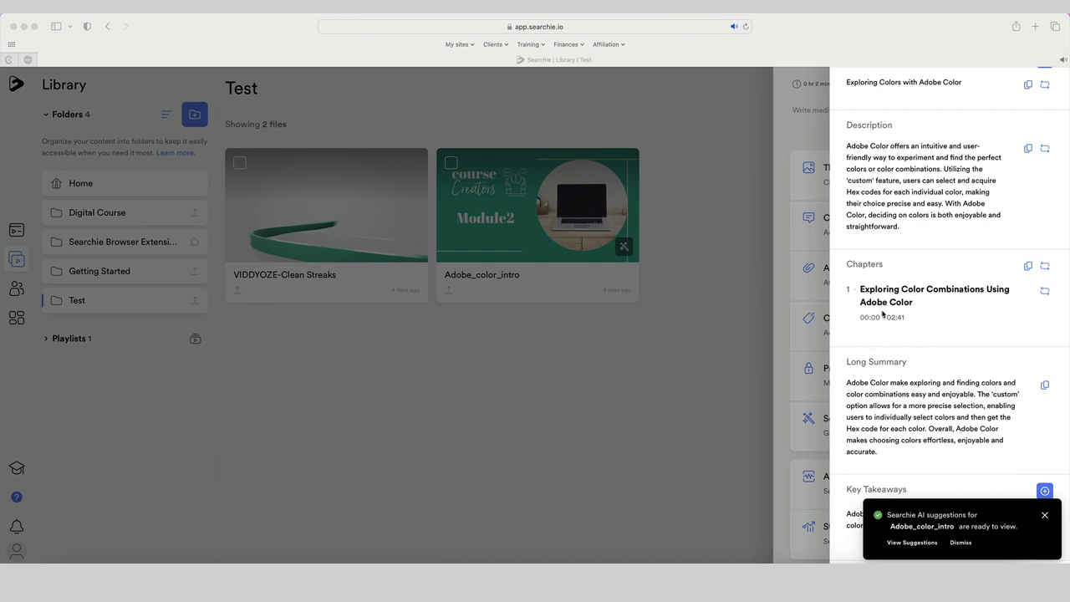
{"action": "scroll", "coordinate": [907, 359], "scroll_direction": "down", "scroll_amount": 2}
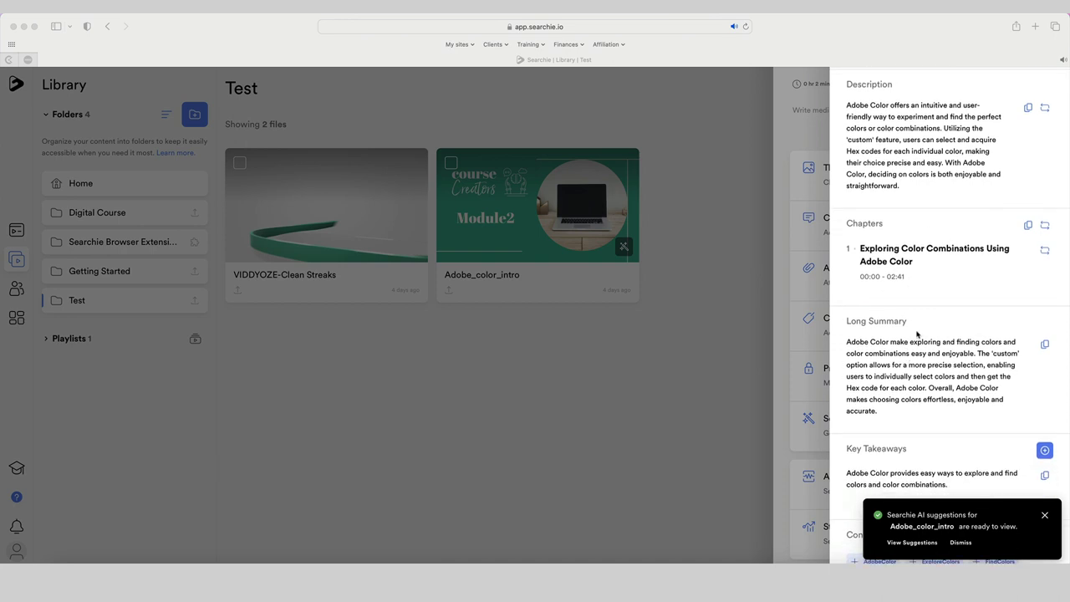
{"action": "scroll", "coordinate": [927, 424], "scroll_direction": "down", "scroll_amount": 1}
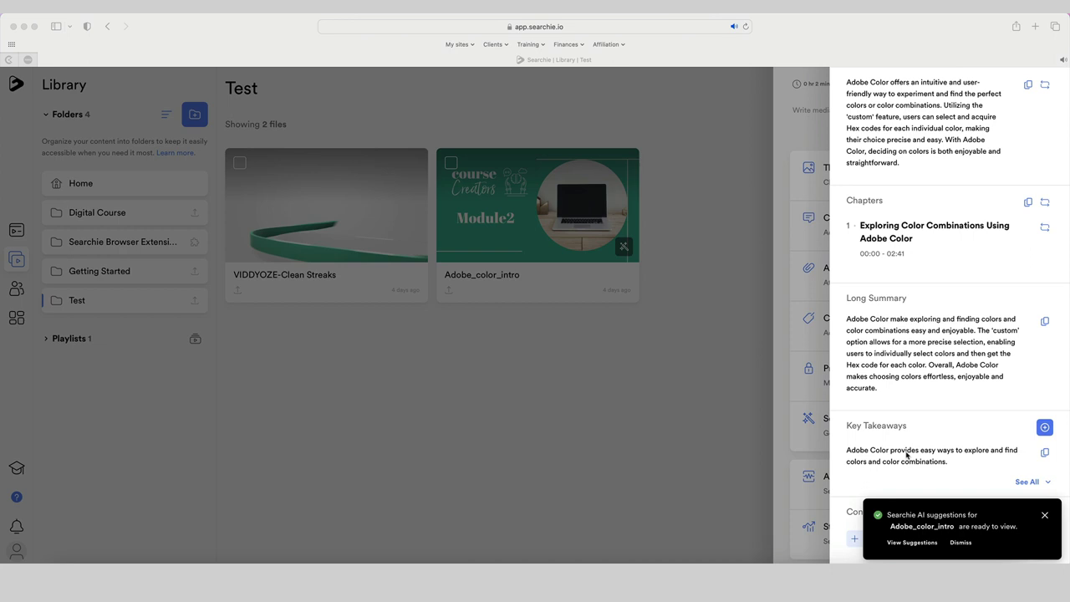
{"action": "left_click", "coordinate": [1044, 515]}
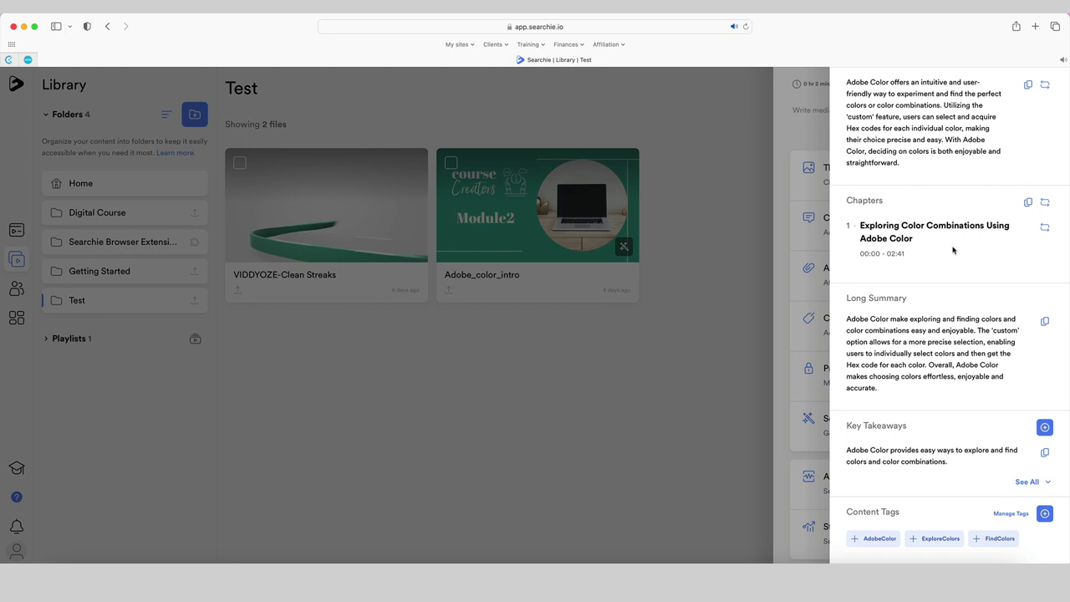
{"action": "scroll", "coordinate": [954, 250], "scroll_direction": "up", "scroll_amount": 5}
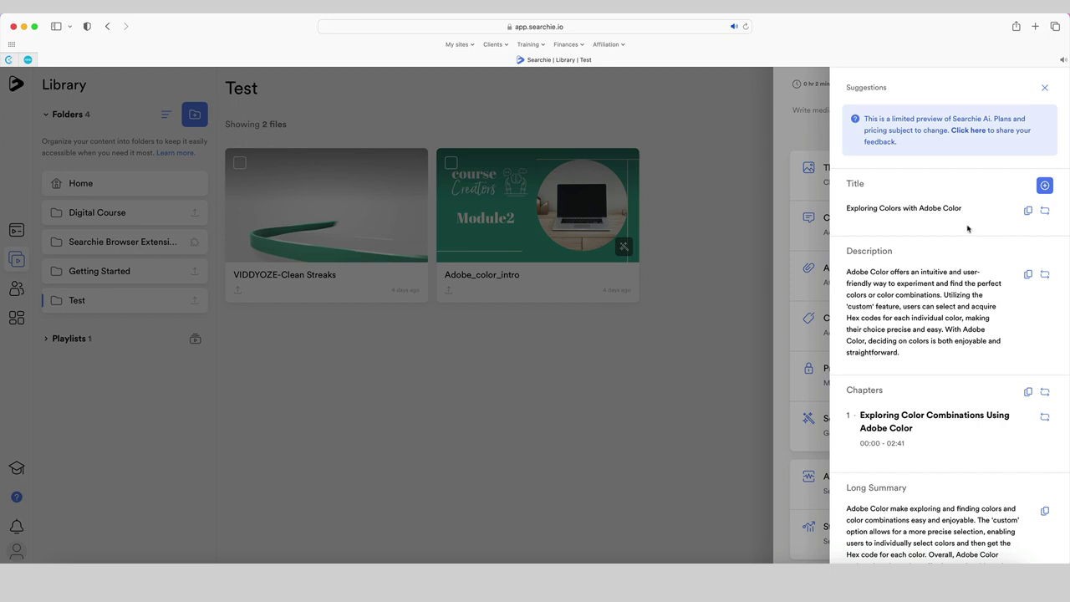
Retitle the video 'Exploring Colors with Adobe Color' from the AI title suggestions.
{"action": "left_click", "coordinate": [1045, 187]}
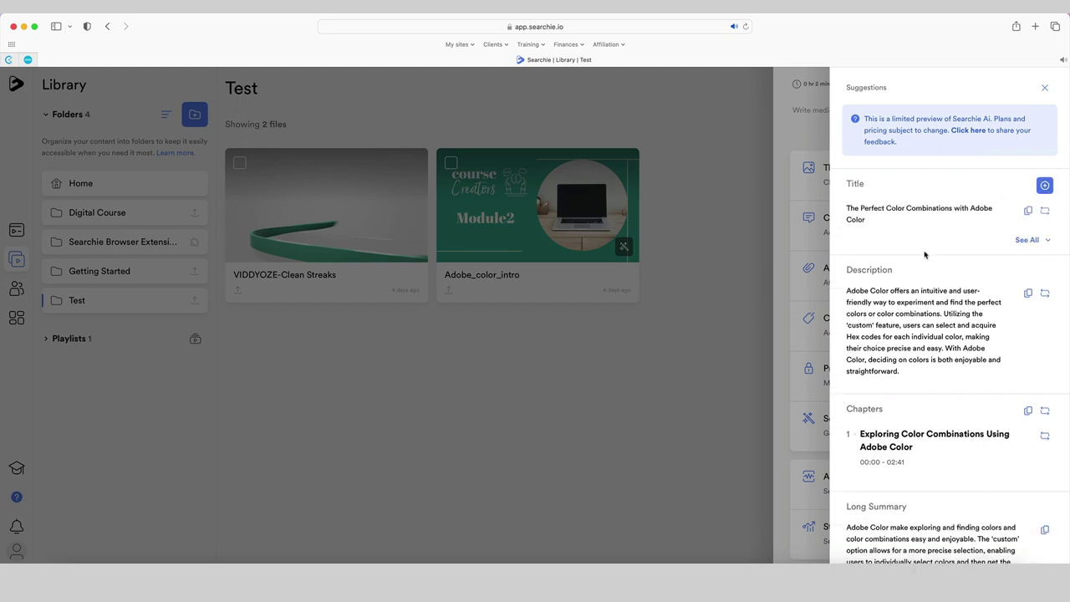
{"action": "left_click", "coordinate": [1034, 241]}
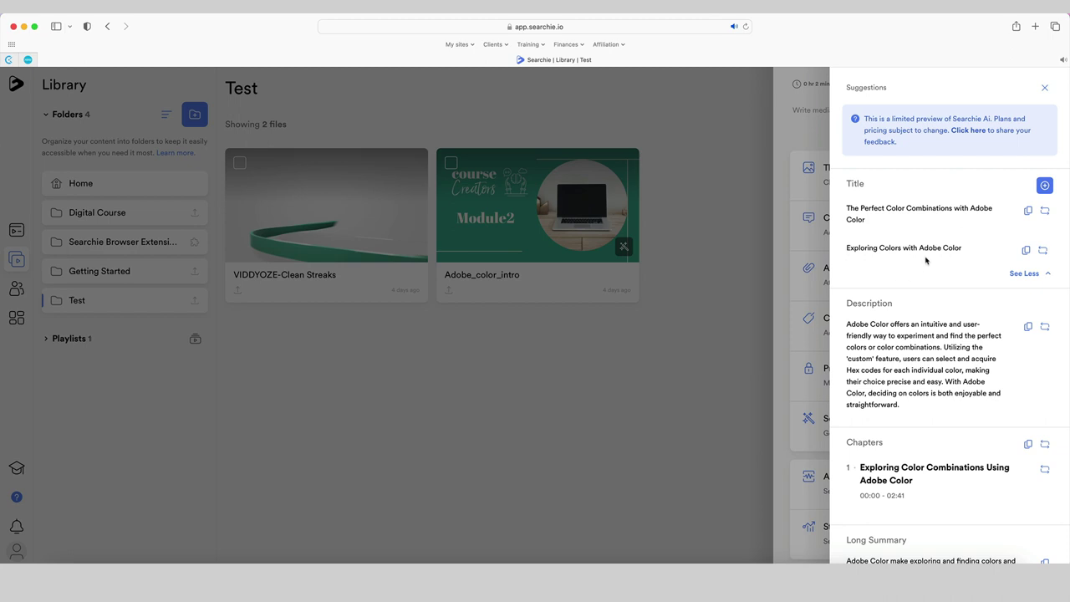
{"action": "left_click", "coordinate": [1043, 254]}
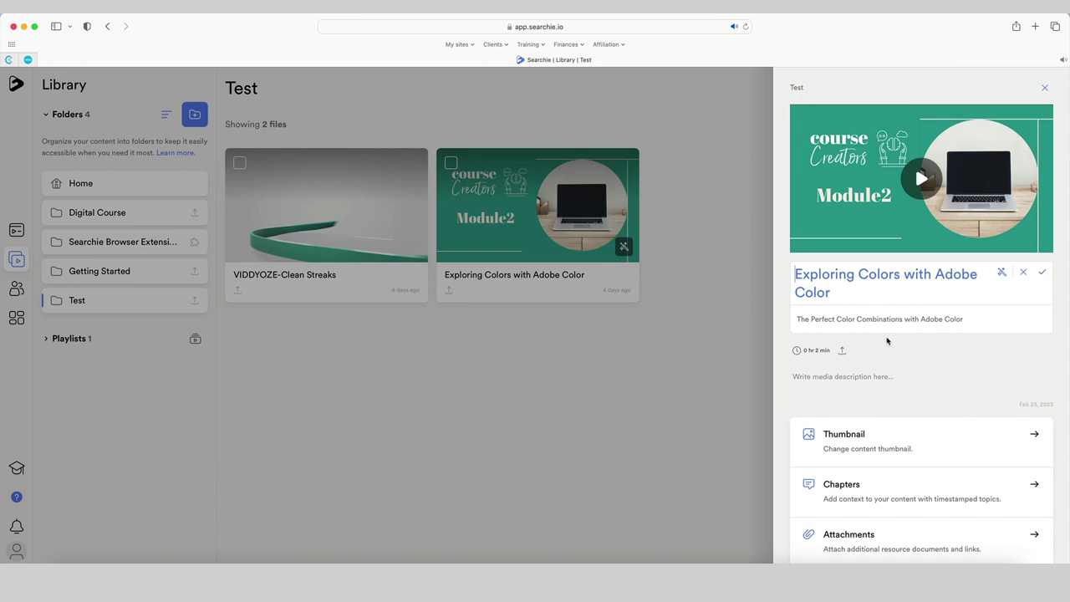
Replace the video's description with the AI-suggested Adobe Color description.
{"action": "scroll", "coordinate": [889, 340], "scroll_direction": "down", "scroll_amount": 5}
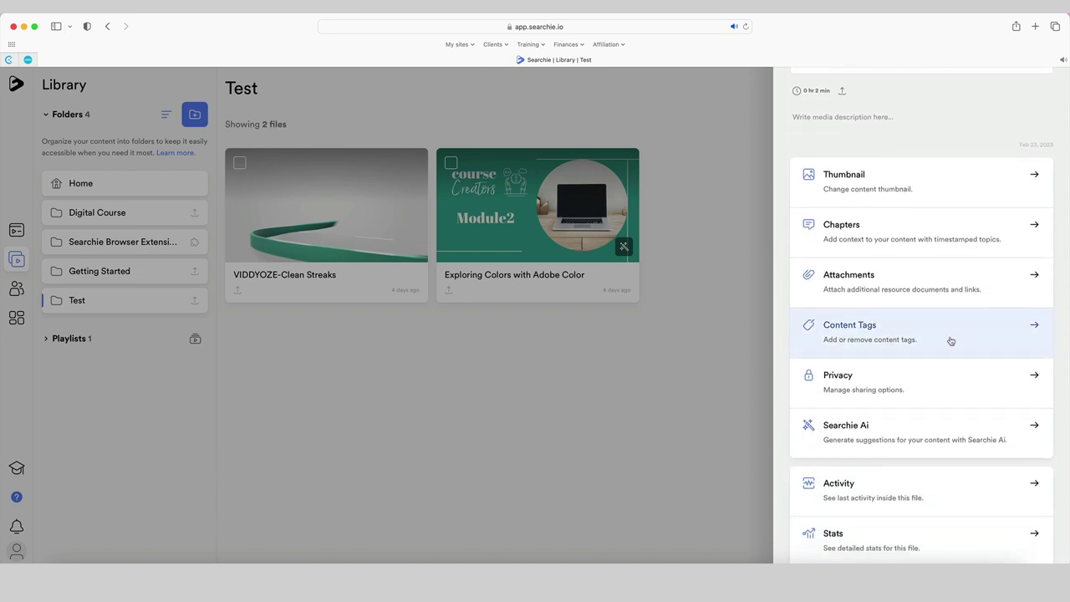
{"action": "left_click", "coordinate": [846, 427]}
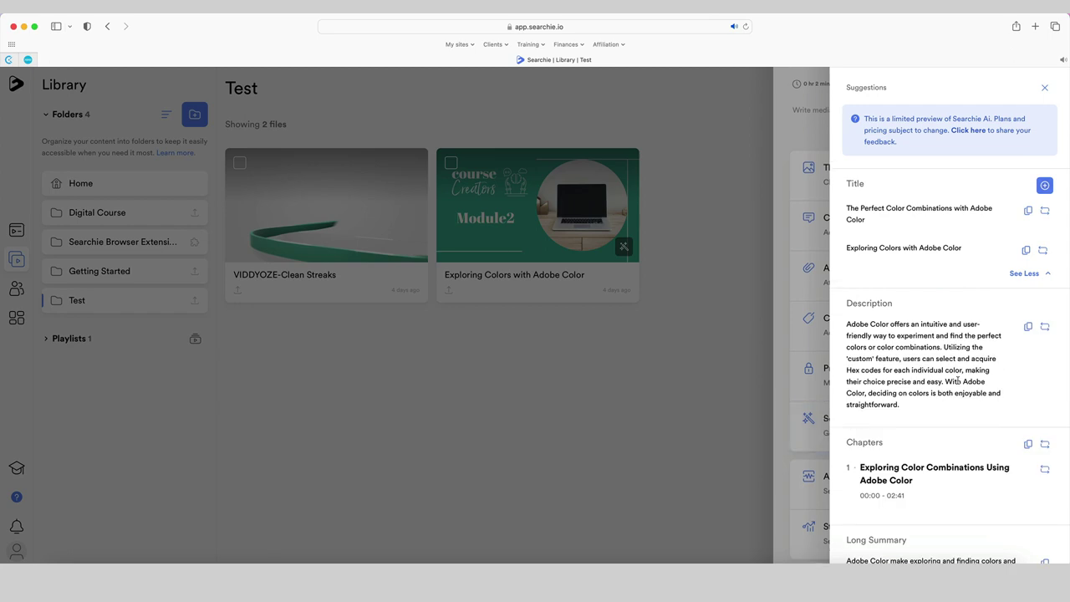
{"action": "scroll", "coordinate": [868, 245], "scroll_direction": "down", "scroll_amount": 2}
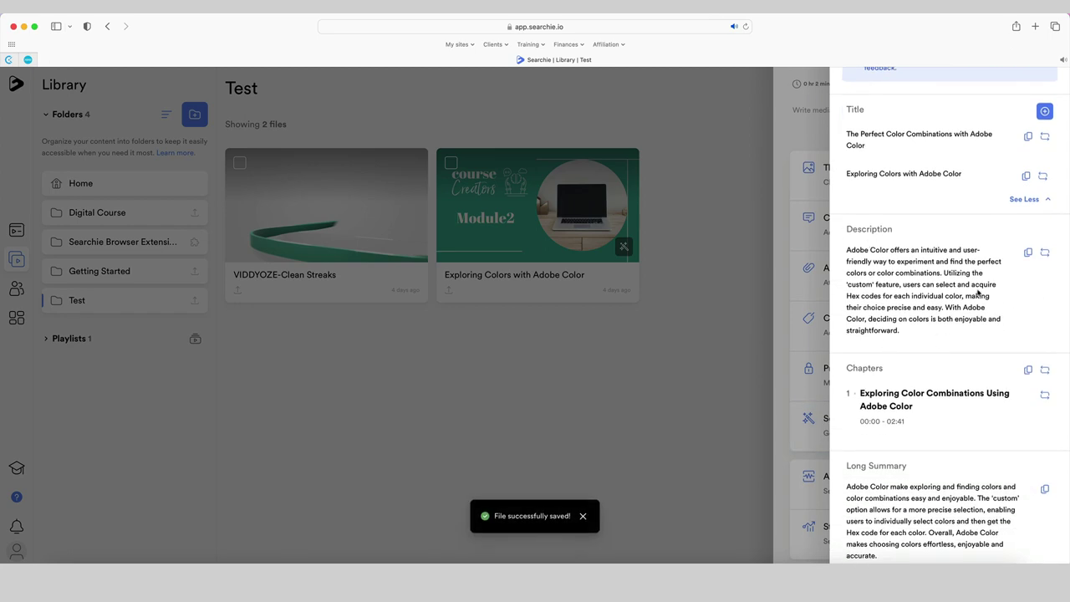
{"action": "left_click", "coordinate": [1046, 252]}
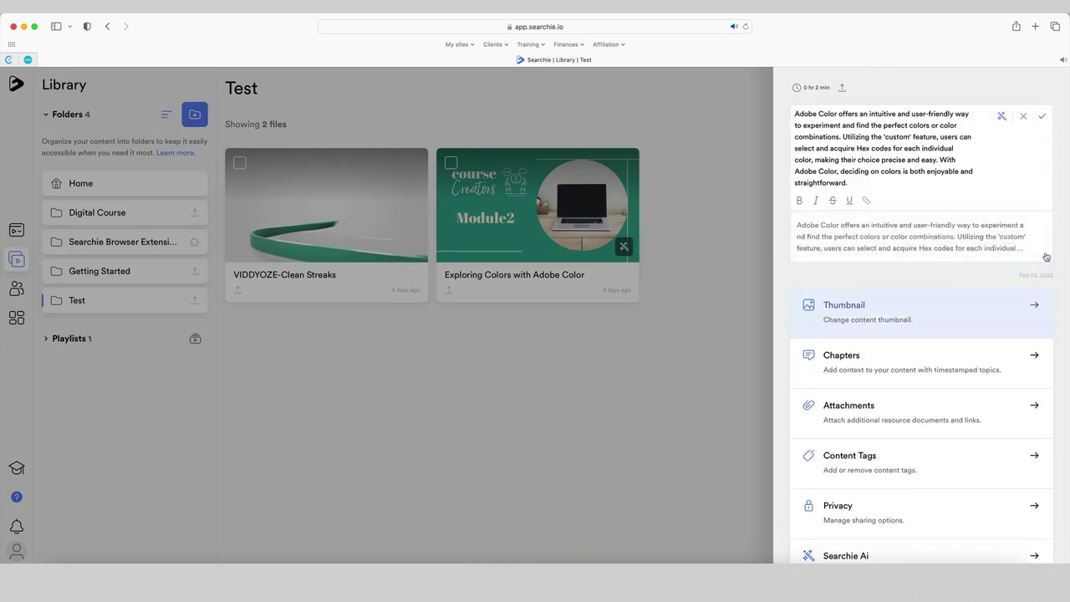
{"action": "scroll", "coordinate": [976, 406], "scroll_direction": "down", "scroll_amount": 3}
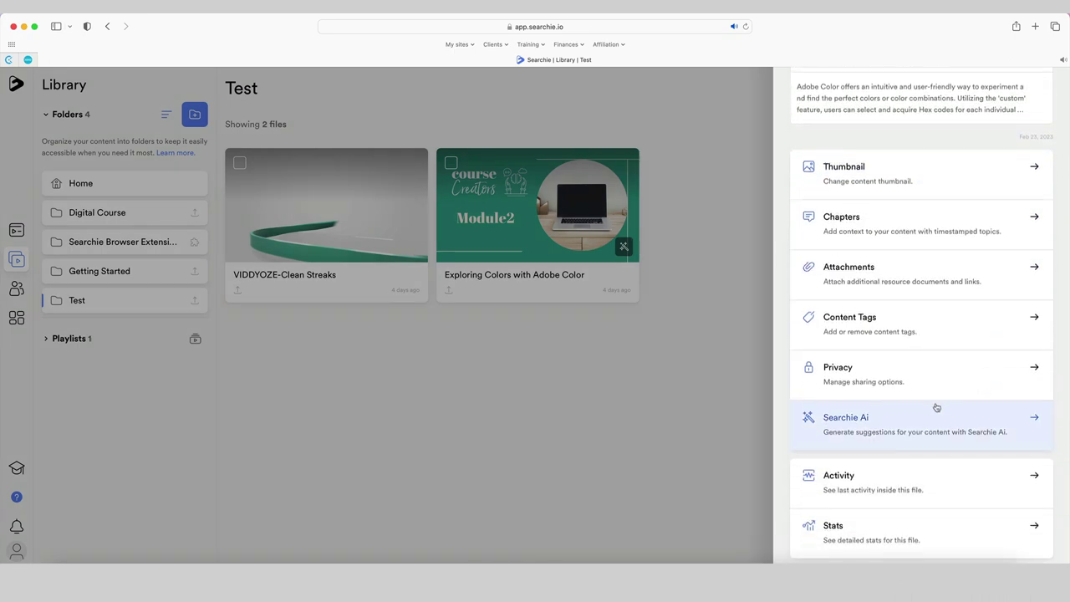
Generate tag suggestions and apply CustomOption, AdobeColor and ExploreColors to the video.
{"action": "left_click", "coordinate": [935, 412]}
{"action": "scroll", "coordinate": [989, 393], "scroll_direction": "down", "scroll_amount": 5}
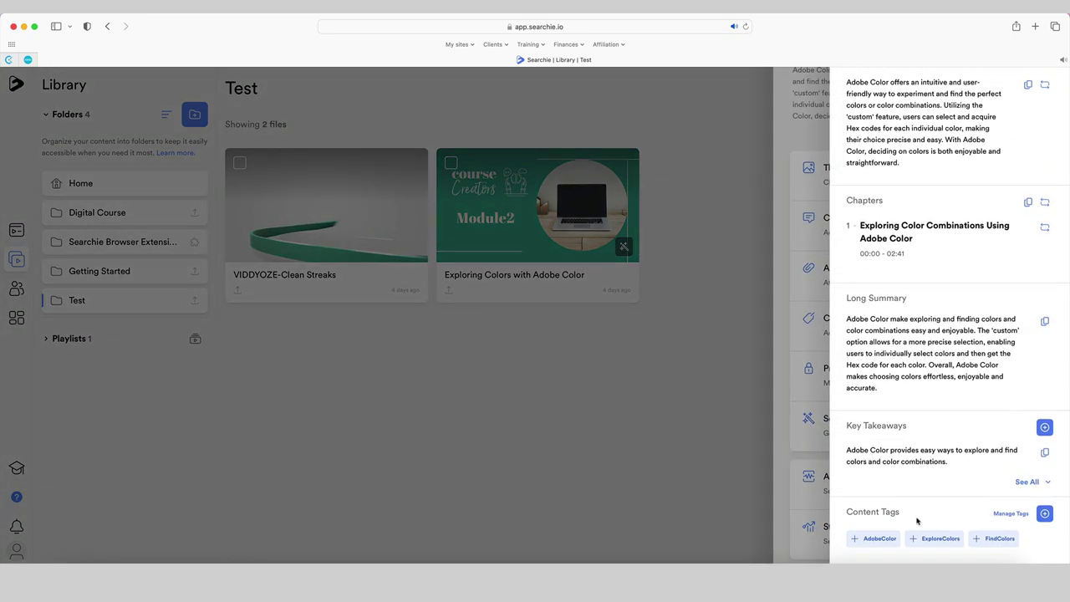
{"action": "left_click", "coordinate": [1045, 516]}
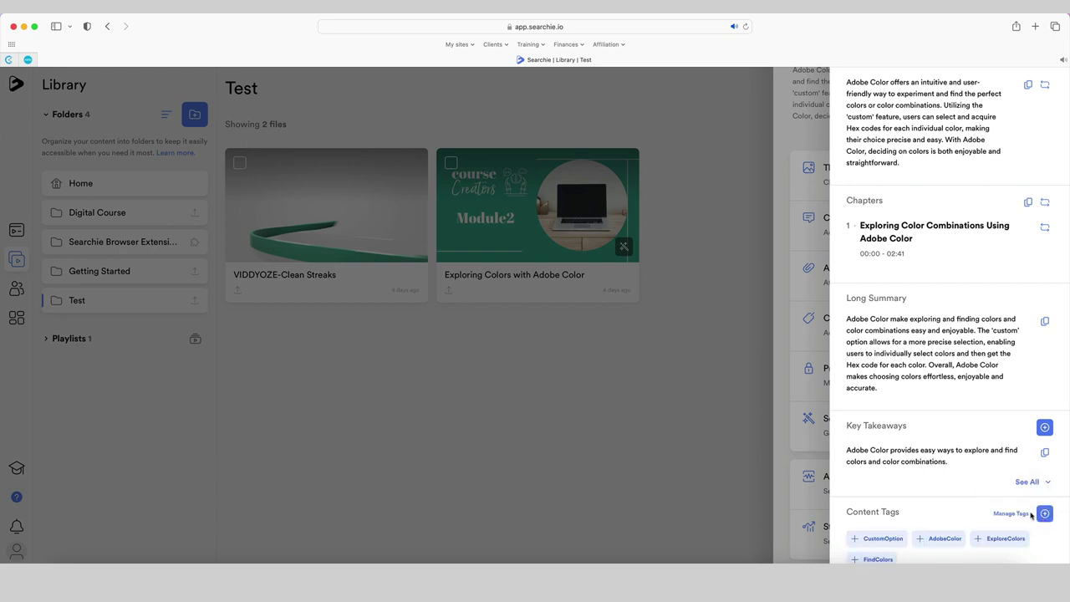
{"action": "scroll", "coordinate": [1031, 515], "scroll_direction": "down", "scroll_amount": 1}
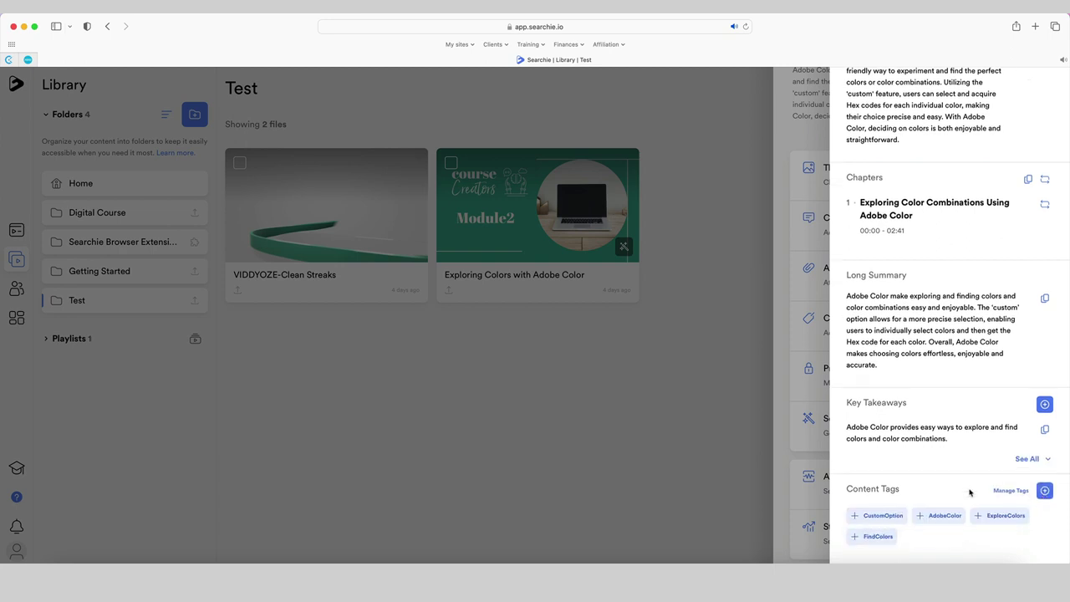
{"action": "left_click", "coordinate": [856, 520]}
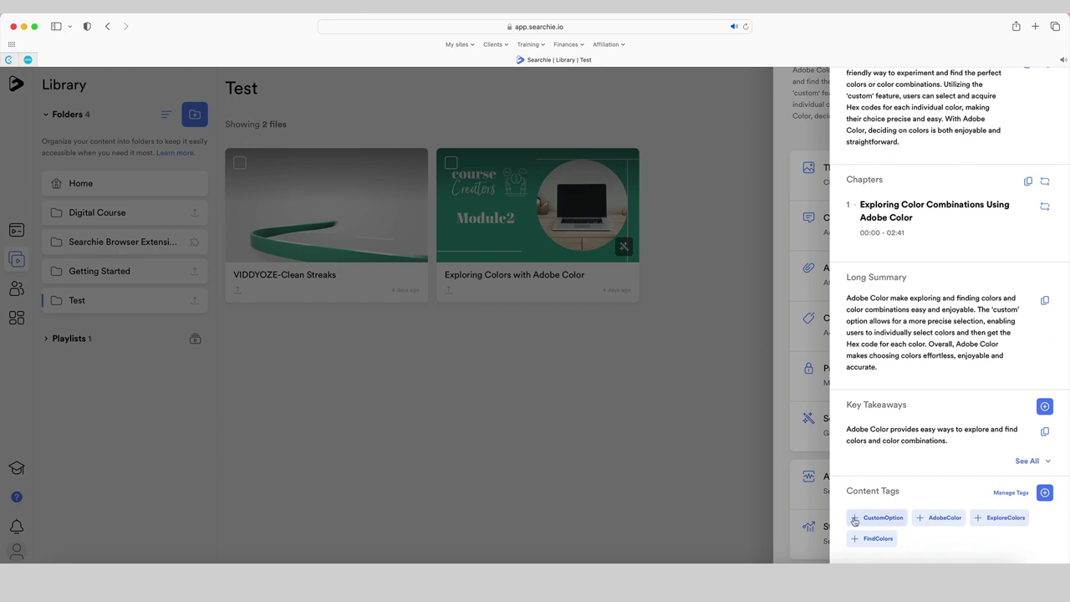
{"action": "left_click", "coordinate": [922, 521]}
{"action": "left_click", "coordinate": [979, 518]}
Check the video's Content Tags panel, then close the video's details panel.
{"action": "scroll", "coordinate": [959, 356], "scroll_direction": "up", "scroll_amount": 3}
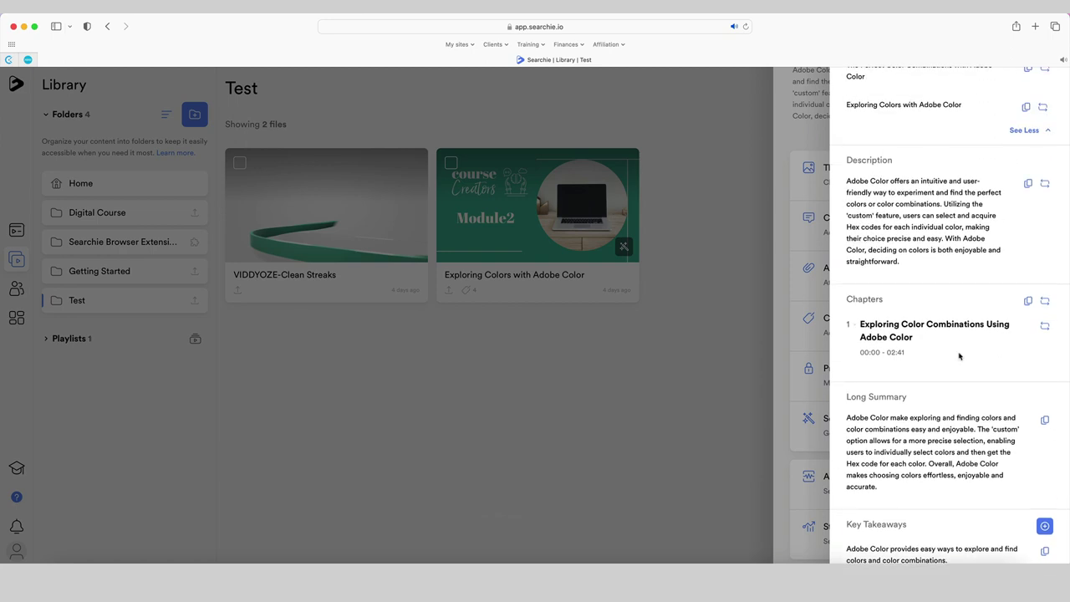
{"action": "scroll", "coordinate": [975, 134], "scroll_direction": "up", "scroll_amount": 5}
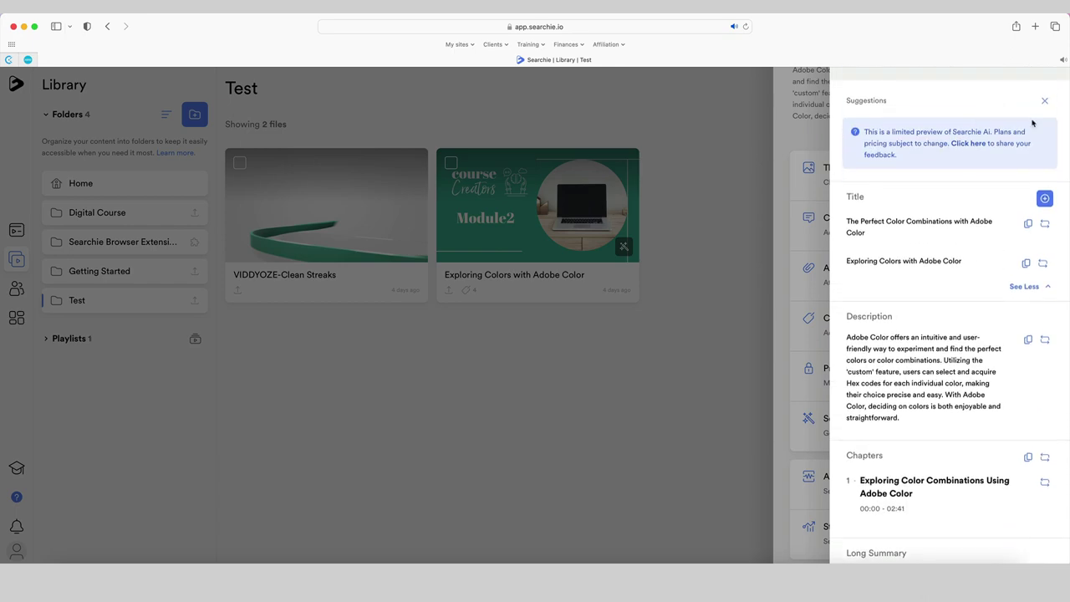
{"action": "left_click", "coordinate": [1047, 92]}
{"action": "left_click", "coordinate": [917, 322]}
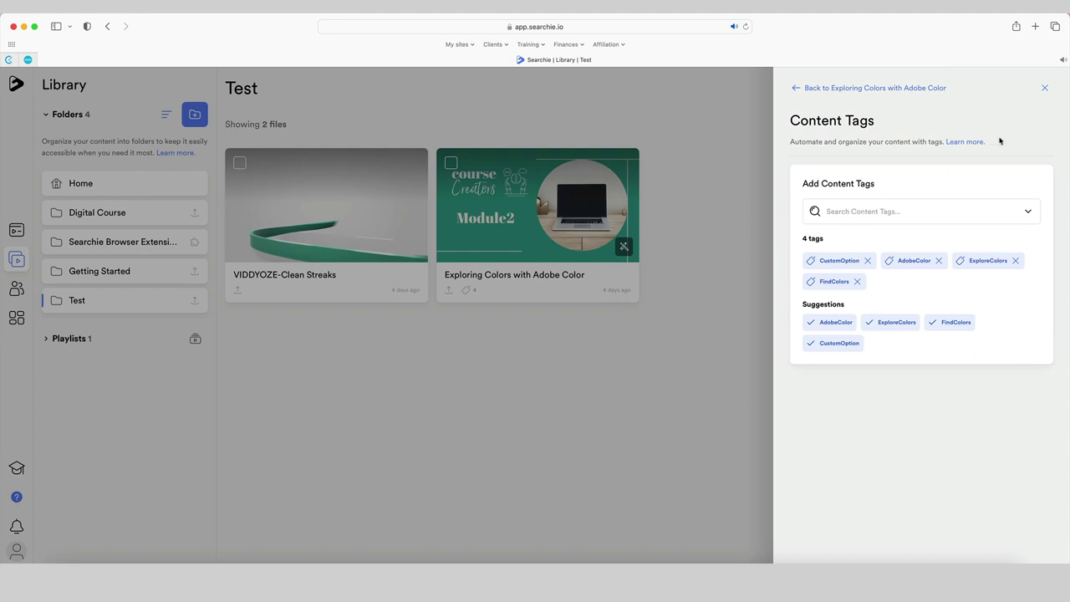
{"action": "left_click", "coordinate": [1045, 88]}
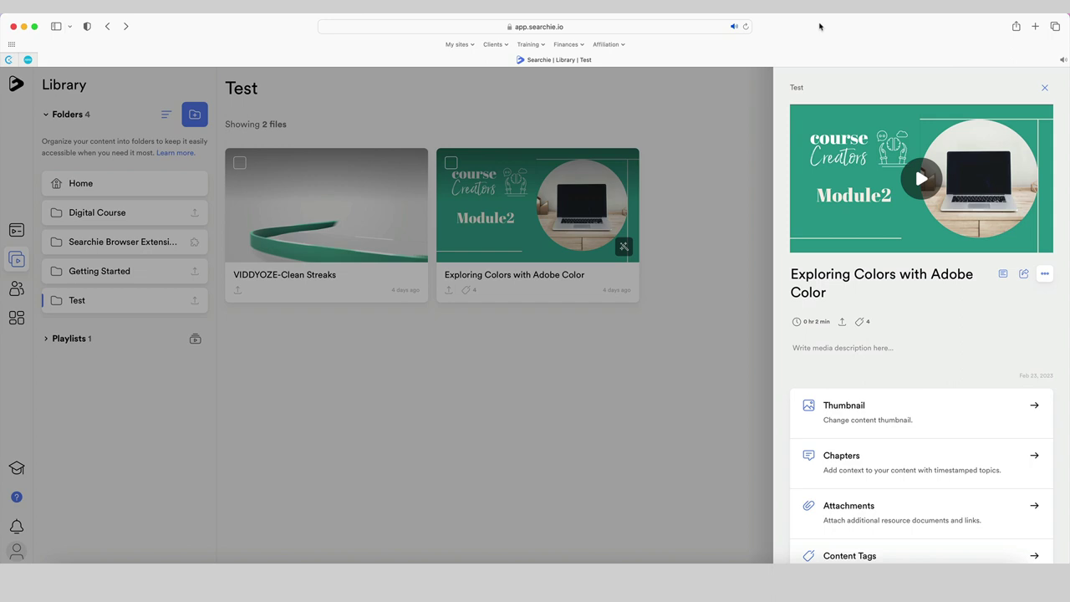
{"action": "left_click", "coordinate": [1044, 88]}
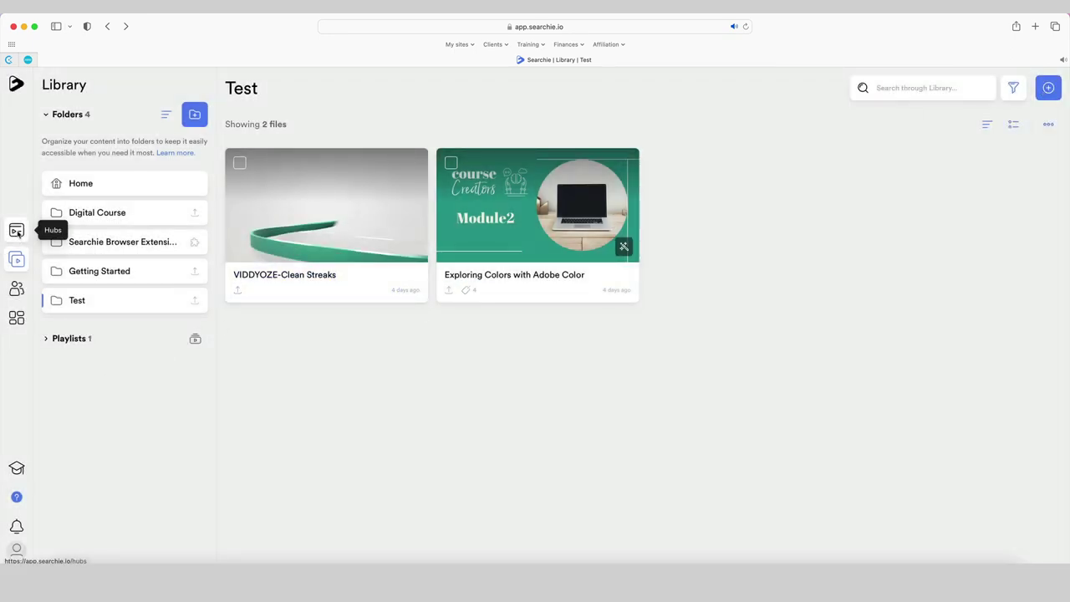
Go to the Digital Course hub dashboard and open its Settings on Privacy.
{"action": "left_click", "coordinate": [16, 229]}
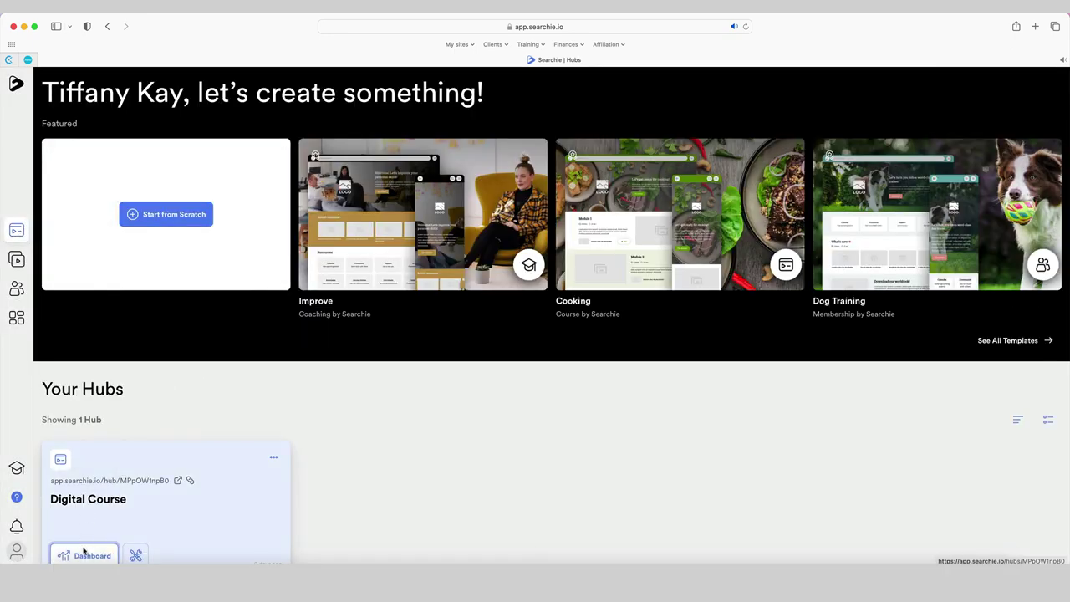
{"action": "left_click", "coordinate": [85, 554]}
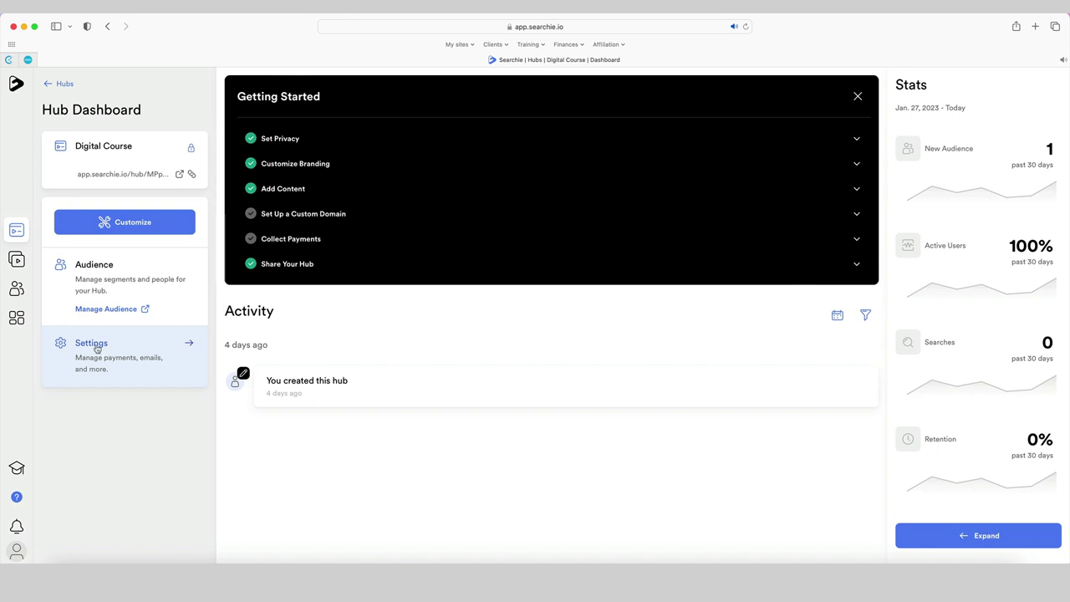
{"action": "left_click", "coordinate": [94, 345]}
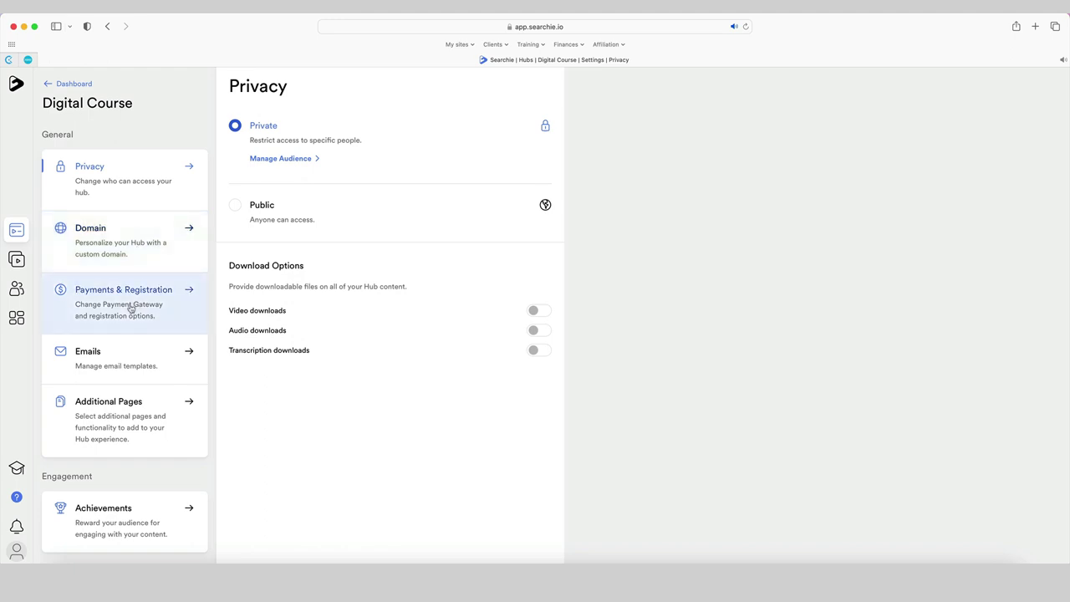
Show the hub's Emails settings with the Welcome, Magic Link, Password Reset and Achievement Notification templates.
{"action": "left_click", "coordinate": [107, 359]}
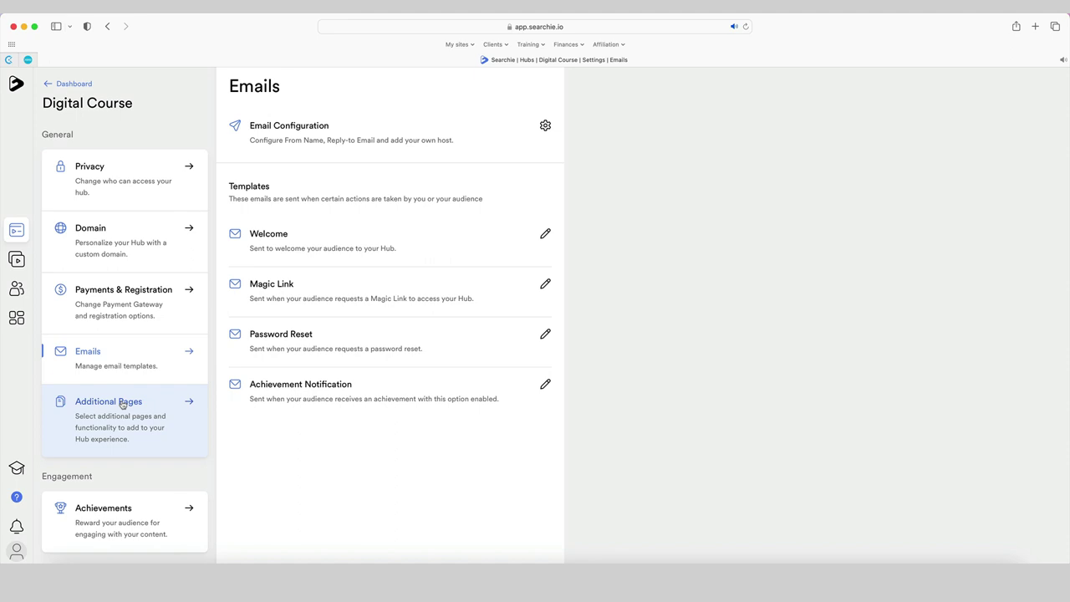
In Additional Pages, try enabling the Audience Directory Page, then cancel so it stays off.
{"action": "left_click", "coordinate": [122, 404]}
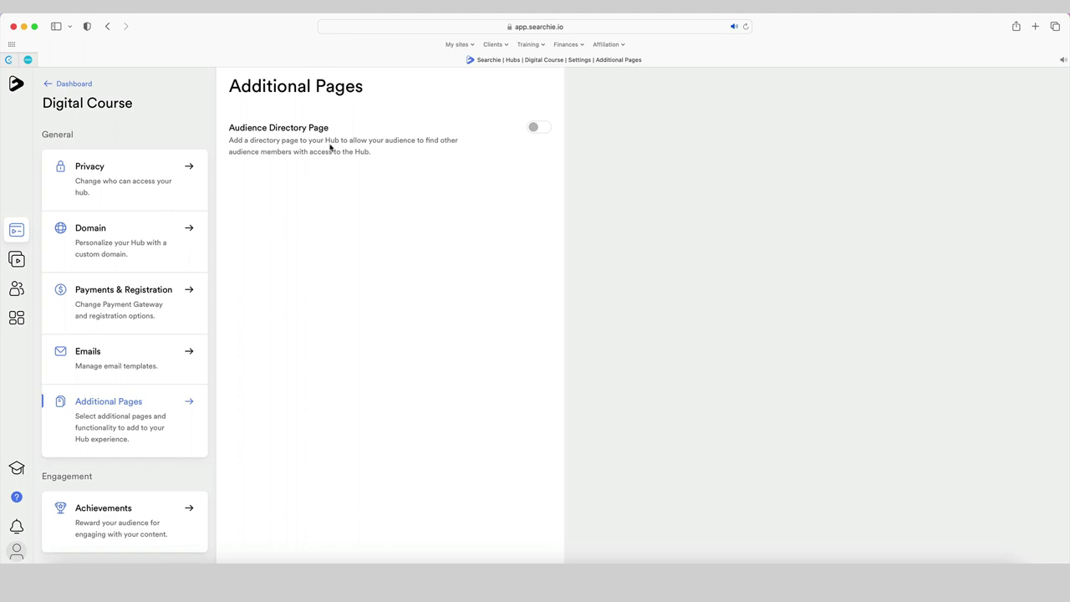
{"action": "left_click", "coordinate": [541, 128]}
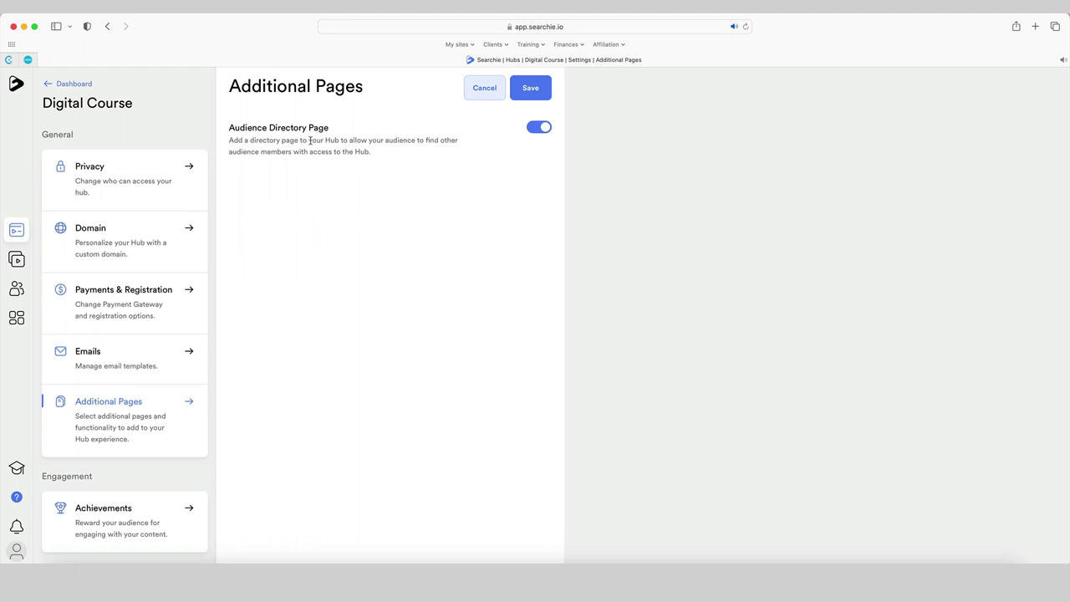
{"action": "left_click", "coordinate": [479, 89]}
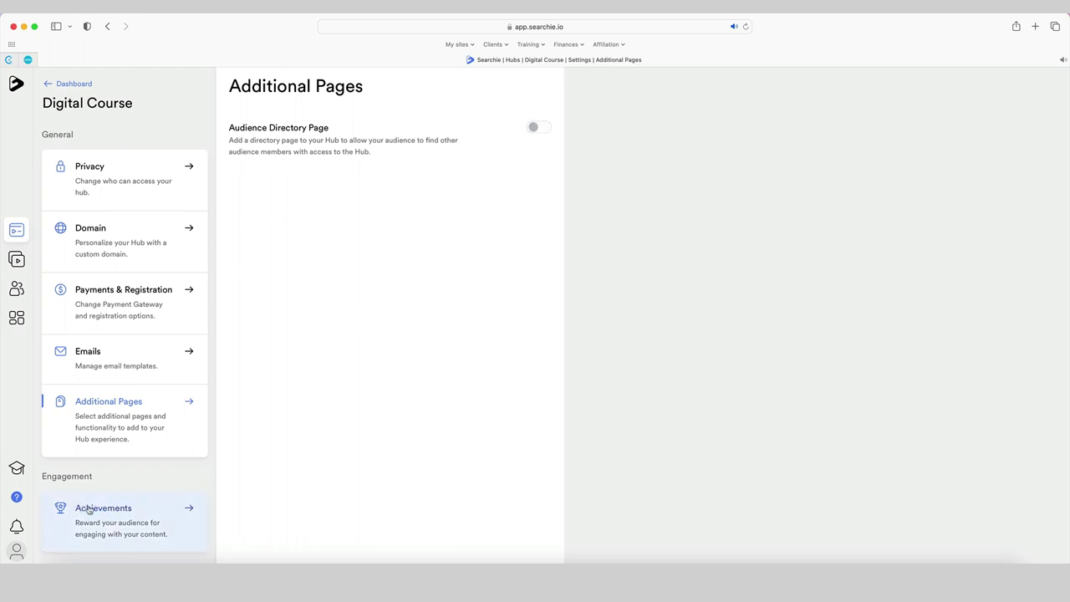
{"action": "scroll", "coordinate": [87, 508], "scroll_direction": "down", "scroll_amount": 2}
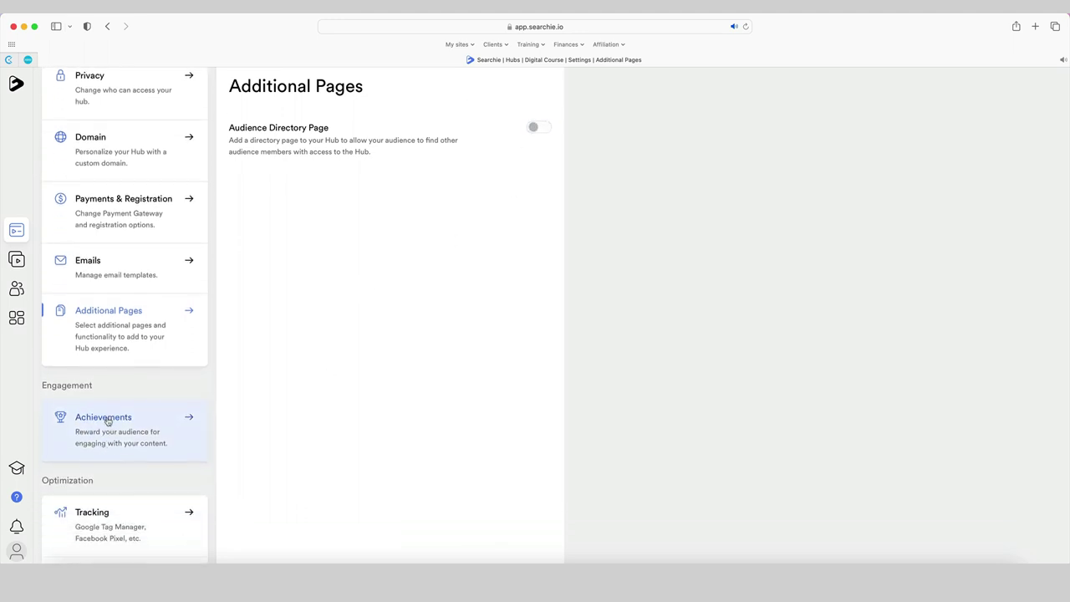
Open the Achievements settings under Engagement and look over the empty achievements list.
{"action": "left_click", "coordinate": [107, 421]}
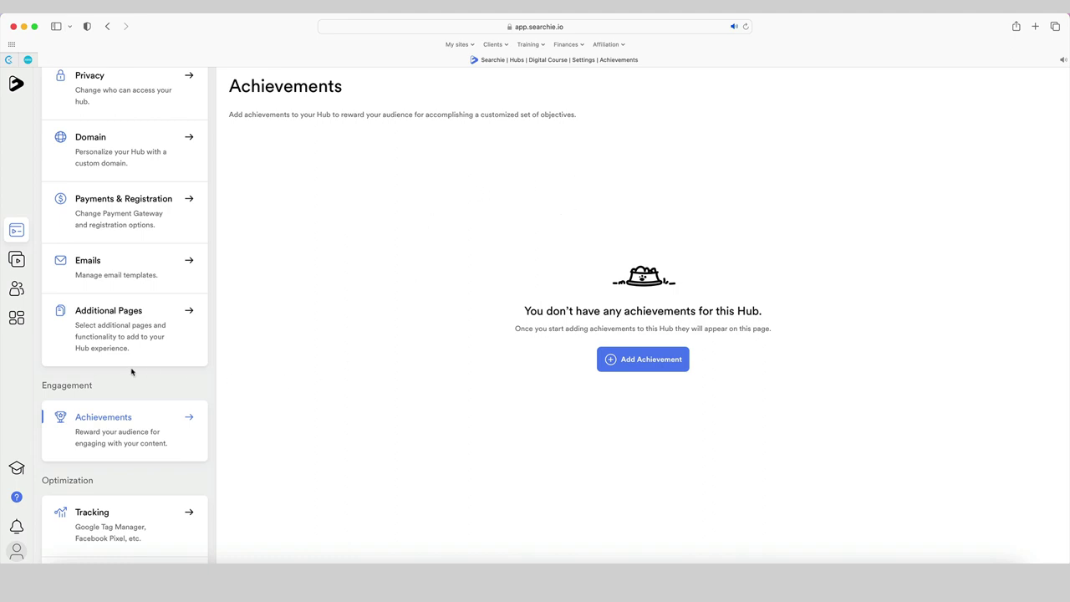
{"action": "scroll", "coordinate": [126, 372], "scroll_direction": "down", "scroll_amount": 2}
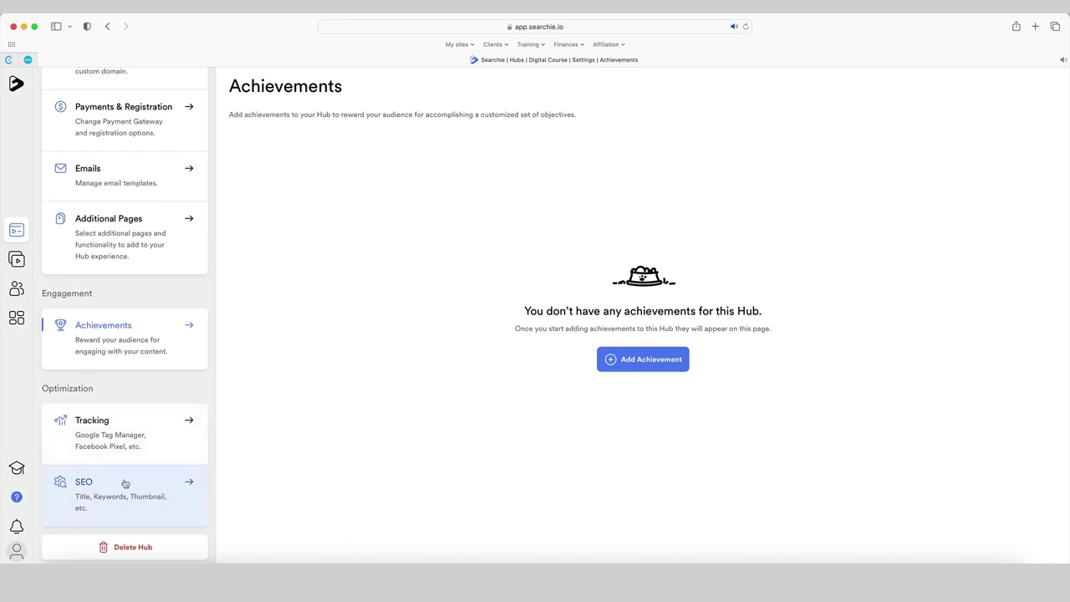
{"action": "scroll", "coordinate": [149, 318], "scroll_direction": "up", "scroll_amount": 5}
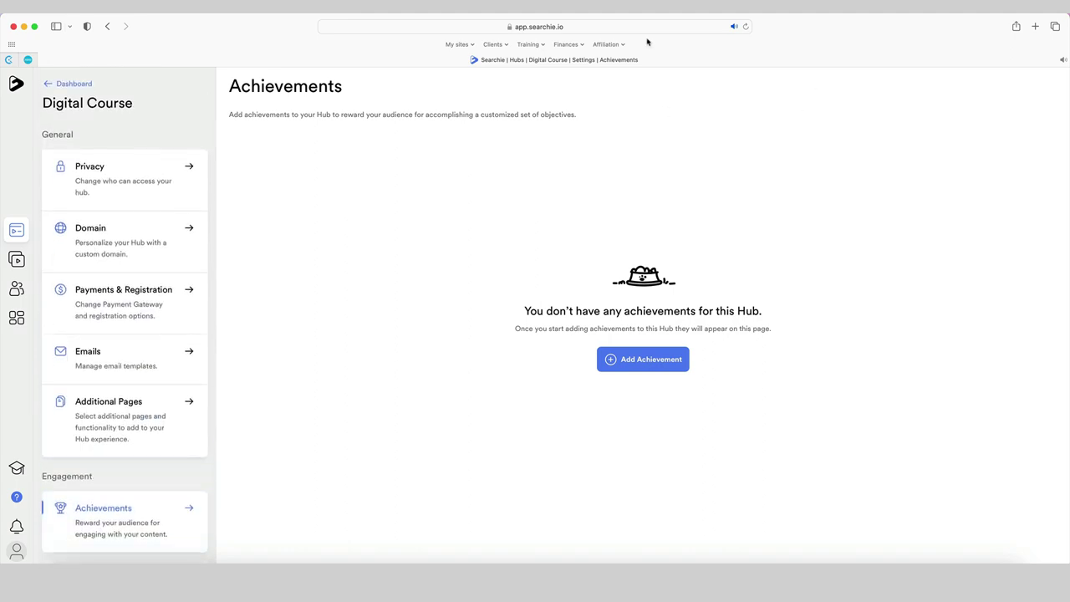
From the Hub Dashboard, open Manage Audience to view the one-person audience list.
{"action": "left_click", "coordinate": [55, 83]}
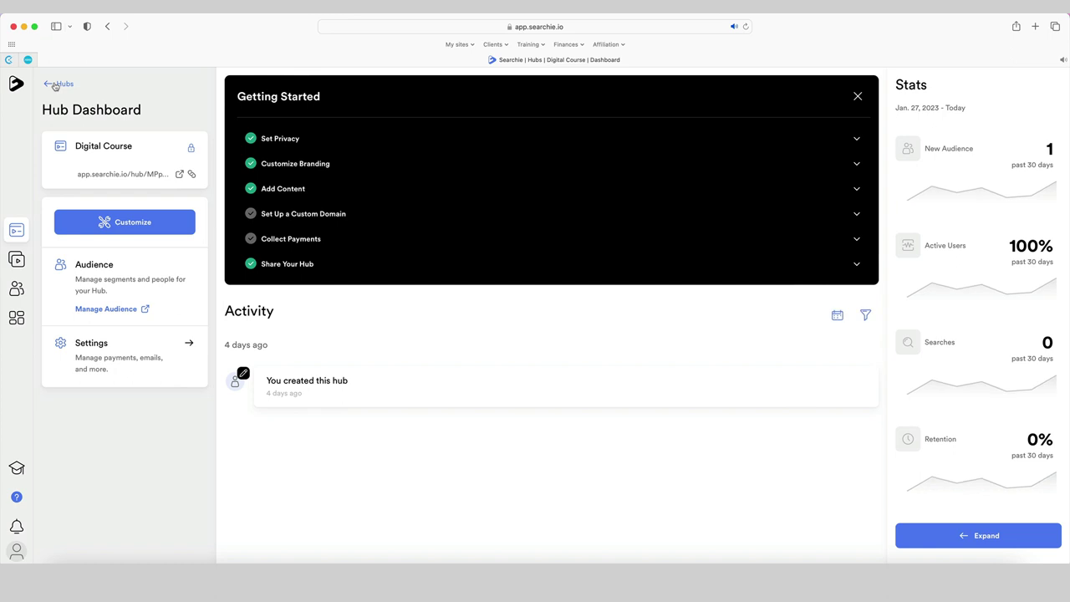
{"action": "left_click", "coordinate": [105, 311]}
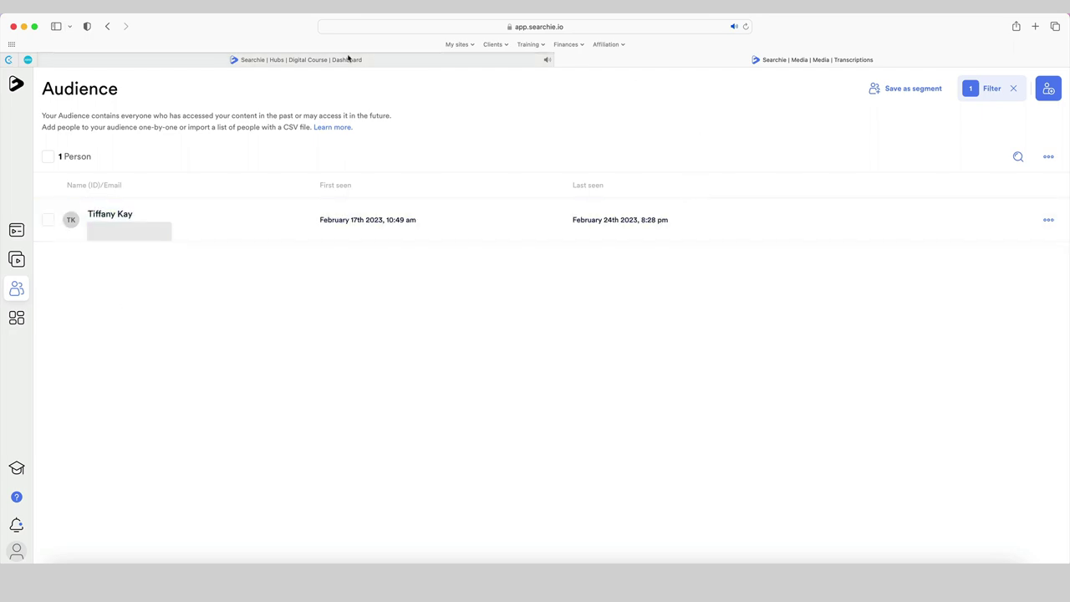
Check the Add Person options, then go back to the Hubs overview page.
{"action": "left_click", "coordinate": [1051, 90]}
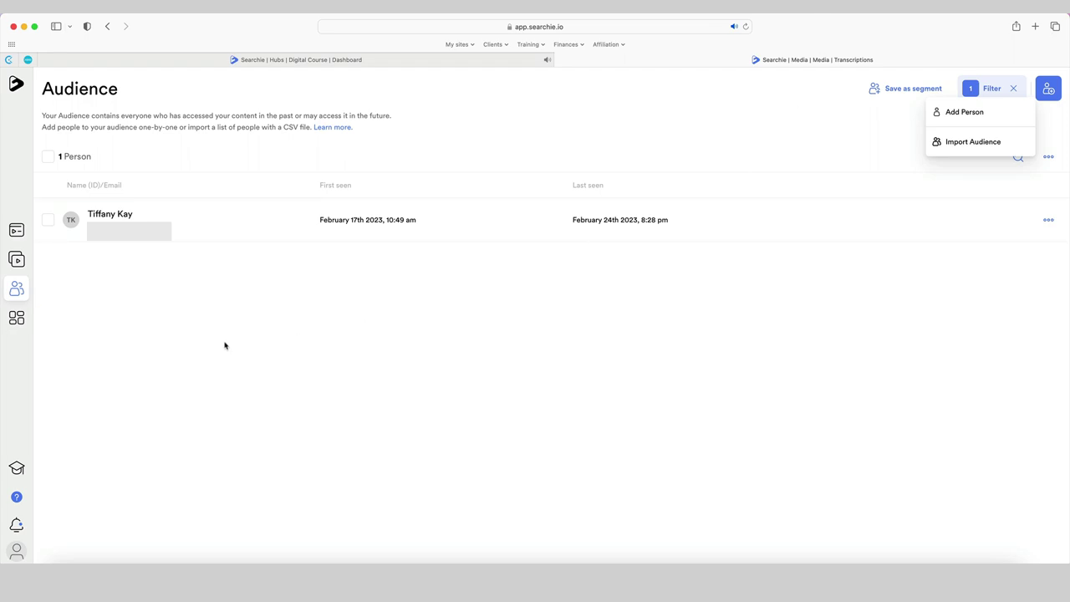
{"action": "left_click", "coordinate": [17, 229]}
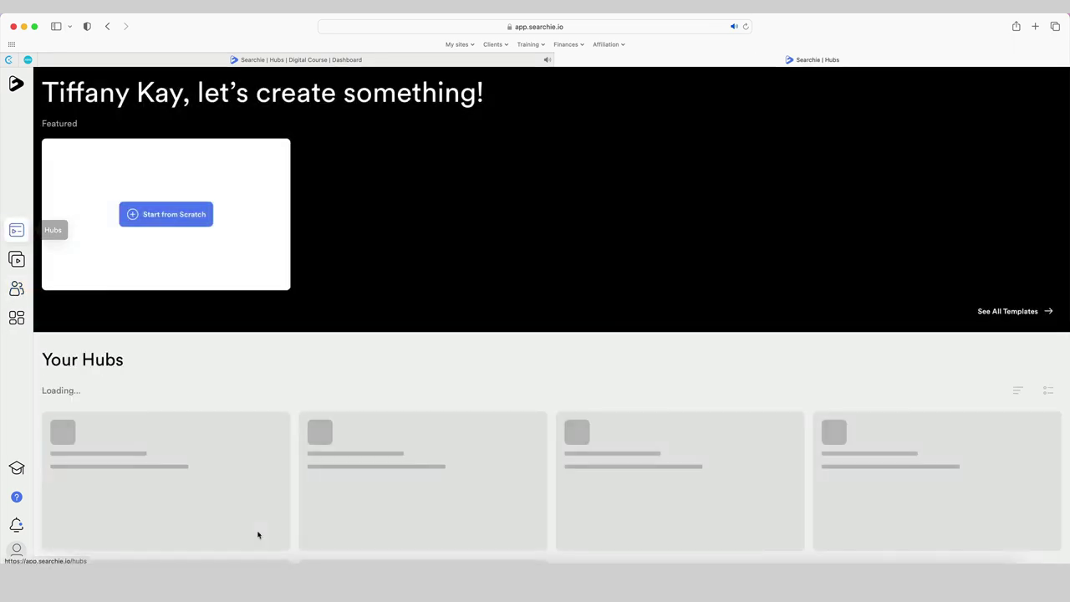
Open the Digital Course hub in Customize mode and show the Home page's section list.
{"action": "left_click", "coordinate": [86, 556]}
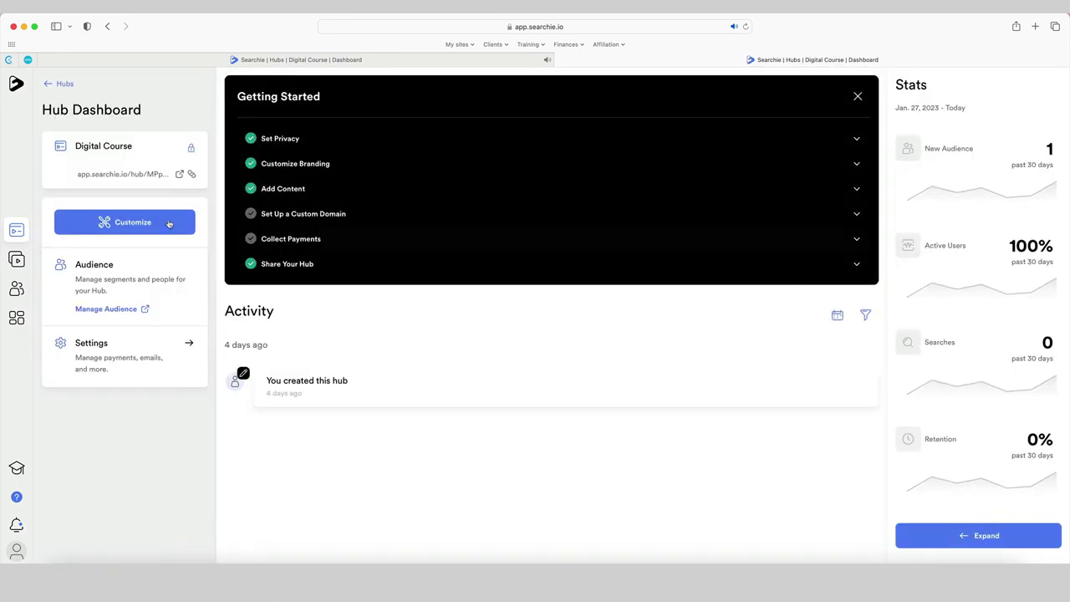
{"action": "left_click", "coordinate": [118, 223]}
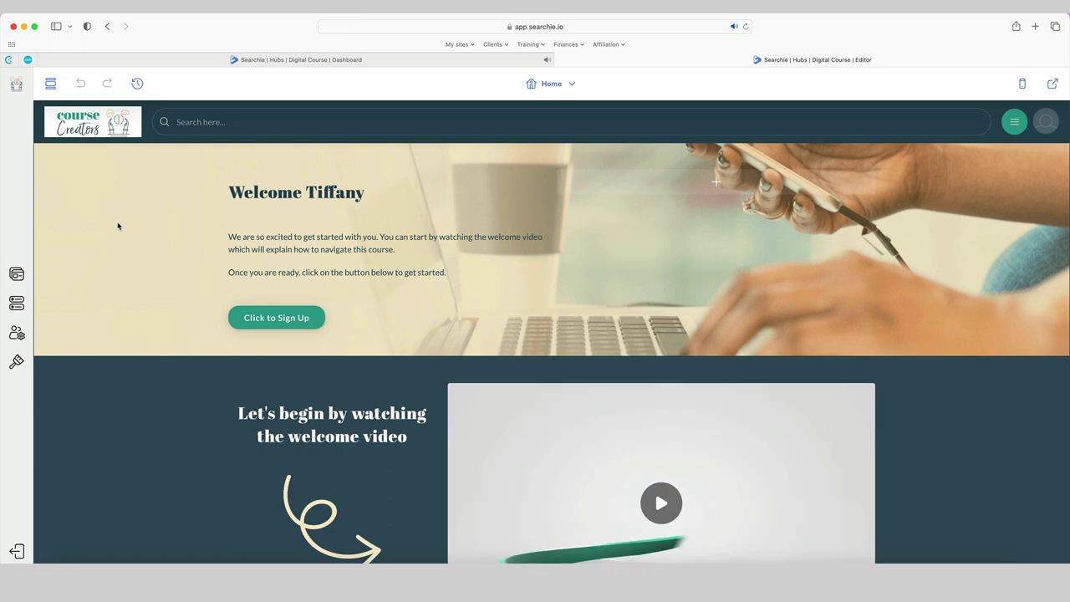
{"action": "left_click", "coordinate": [50, 84]}
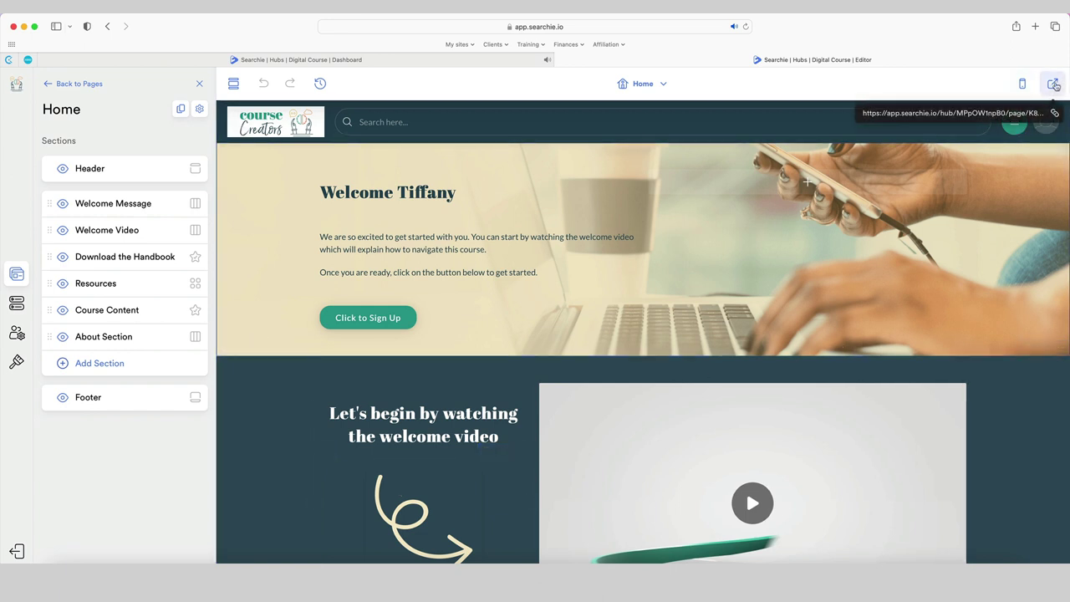
Preview the live Home page and check the course handbook download, then close it.
{"action": "left_click", "coordinate": [1053, 85]}
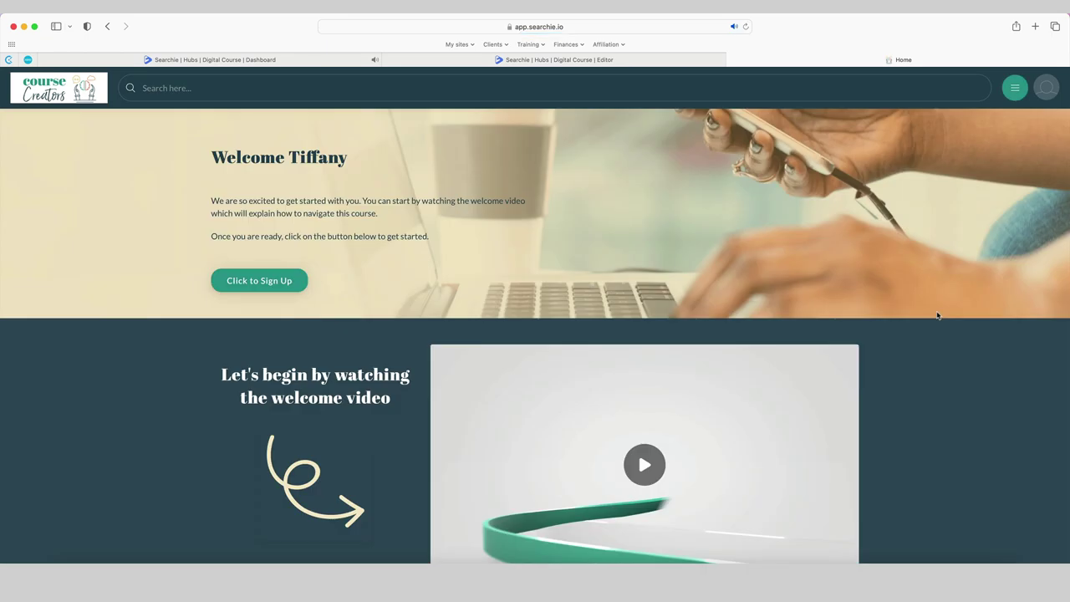
{"action": "scroll", "coordinate": [938, 316], "scroll_direction": "down", "scroll_amount": 10}
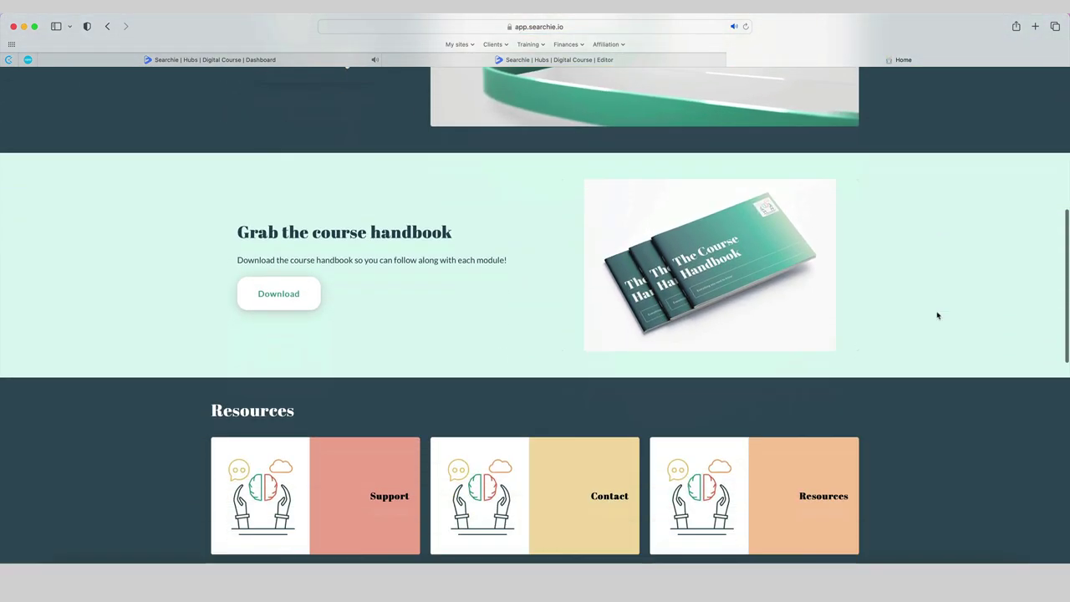
{"action": "scroll", "coordinate": [938, 316], "scroll_direction": "down", "scroll_amount": 8}
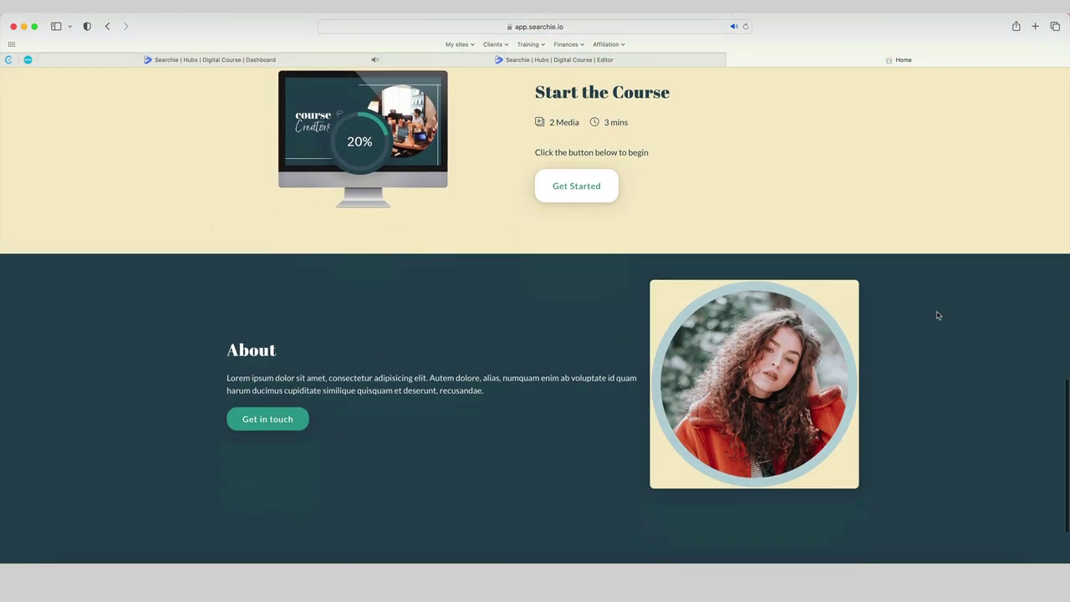
{"action": "scroll", "coordinate": [937, 313], "scroll_direction": "up", "scroll_amount": 10}
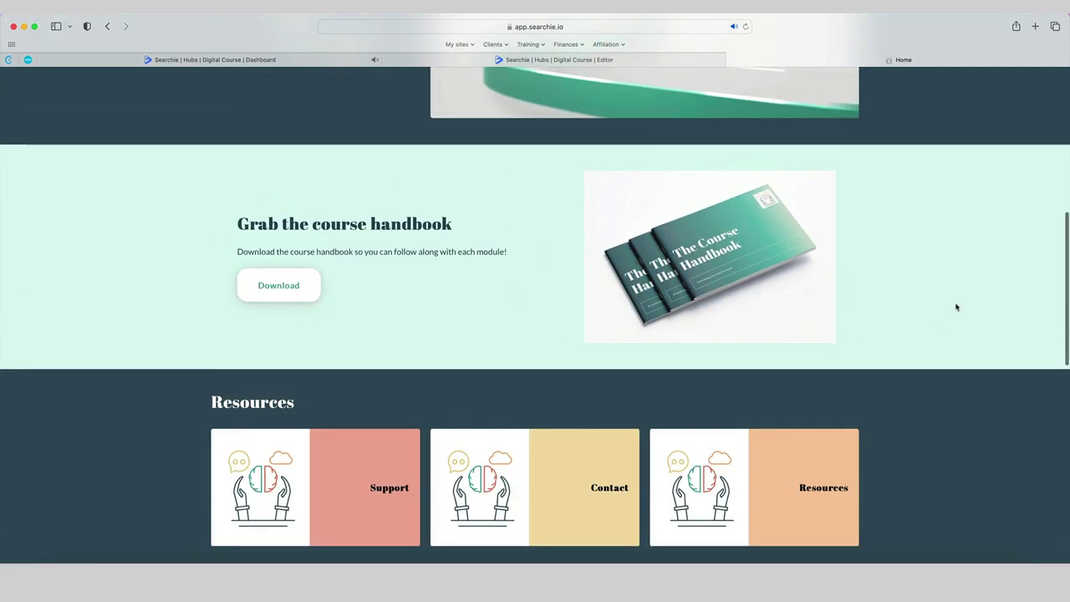
{"action": "scroll", "coordinate": [520, 190], "scroll_direction": "up", "scroll_amount": 3}
{"action": "scroll", "coordinate": [527, 234], "scroll_direction": "down", "scroll_amount": 3}
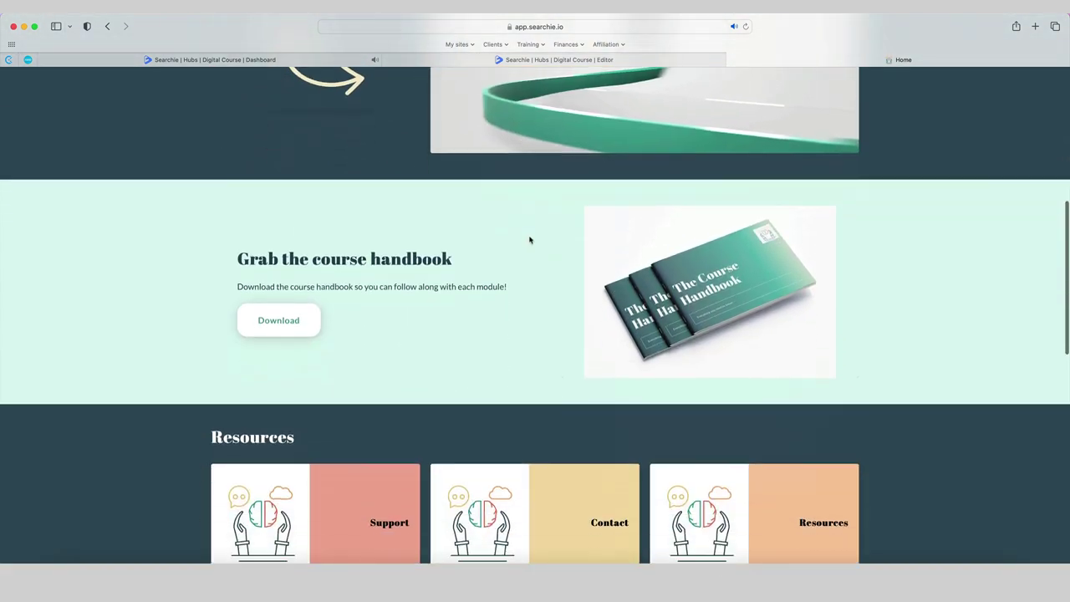
{"action": "left_click", "coordinate": [266, 319]}
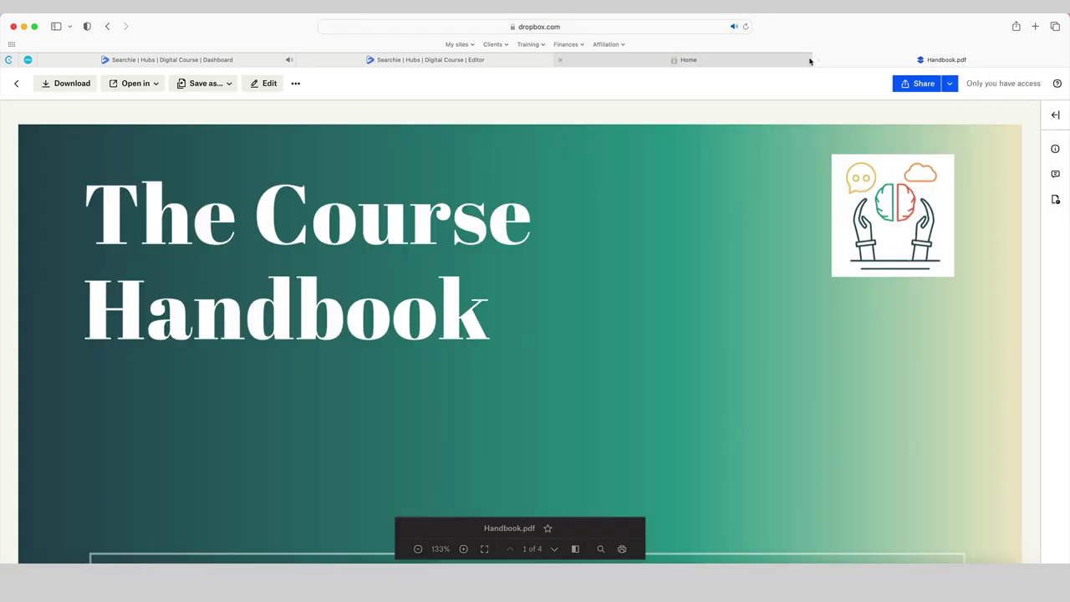
{"action": "left_click", "coordinate": [819, 60]}
Open the course via Start the Course, then return to the live Home page.
{"action": "scroll", "coordinate": [854, 307], "scroll_direction": "down", "scroll_amount": 4}
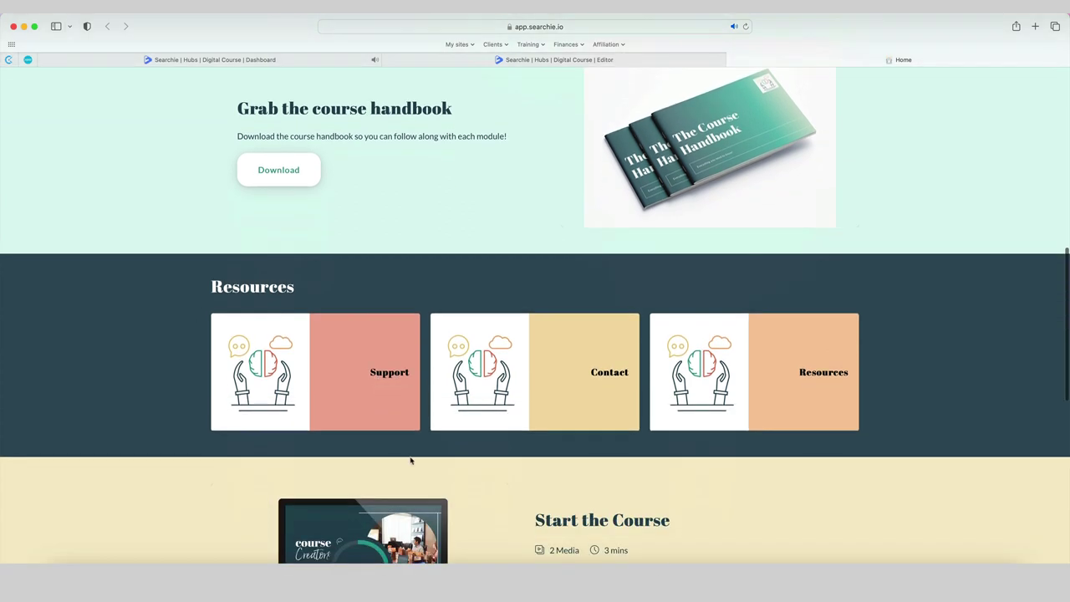
{"action": "scroll", "coordinate": [795, 380], "scroll_direction": "down", "scroll_amount": 4}
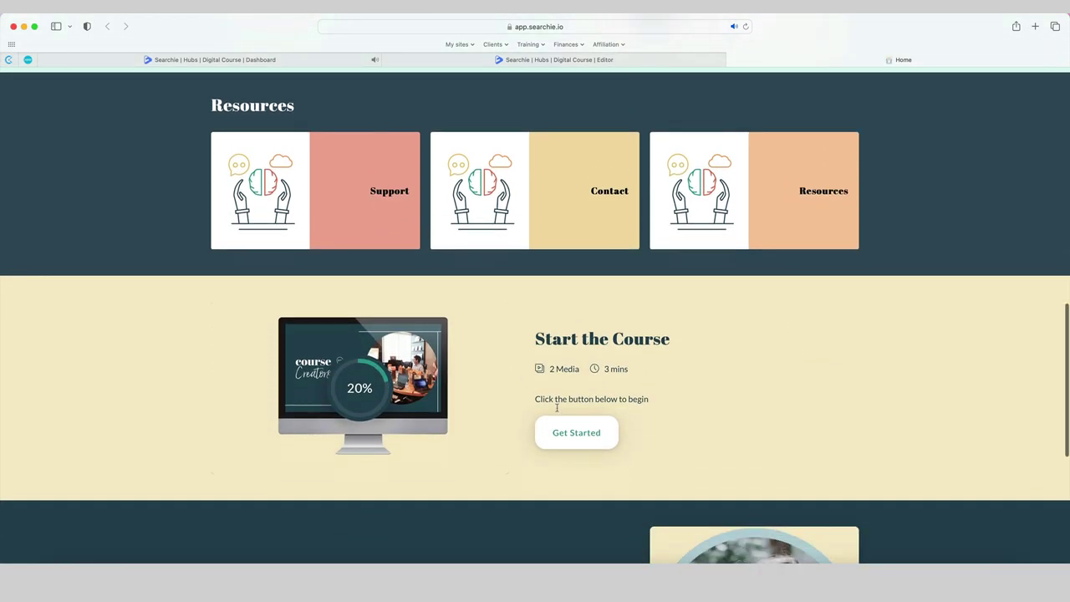
{"action": "left_click", "coordinate": [572, 436]}
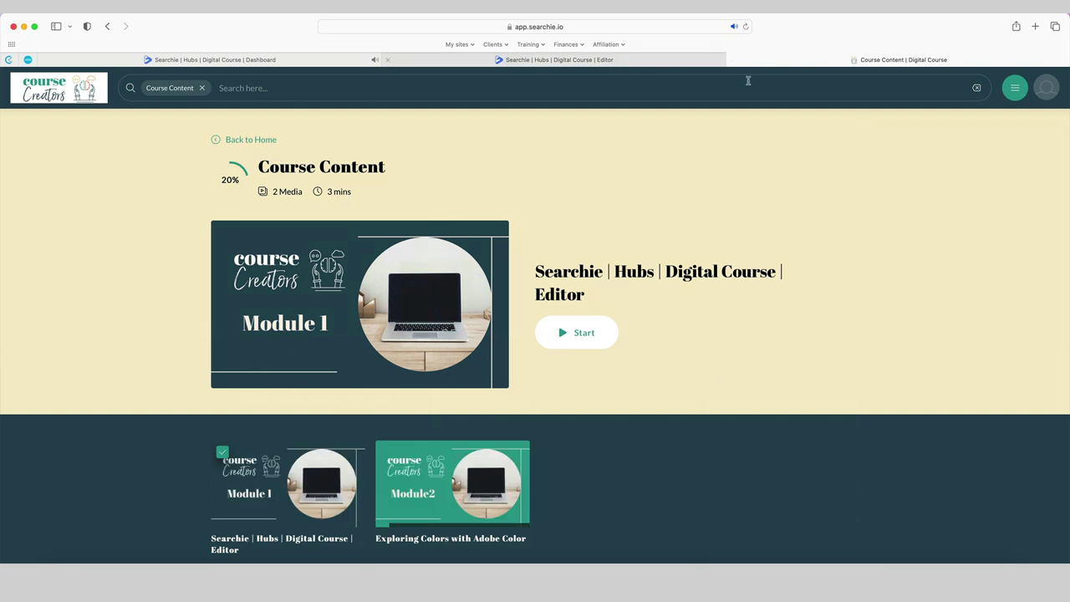
{"action": "left_click", "coordinate": [107, 27]}
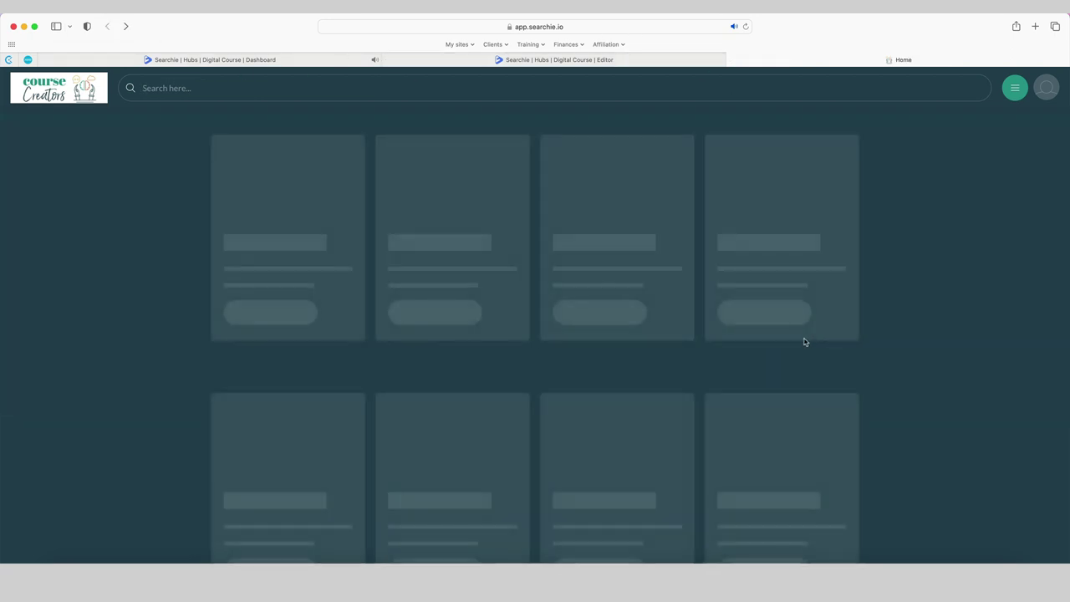
{"action": "scroll", "coordinate": [803, 343], "scroll_direction": "down", "scroll_amount": 10}
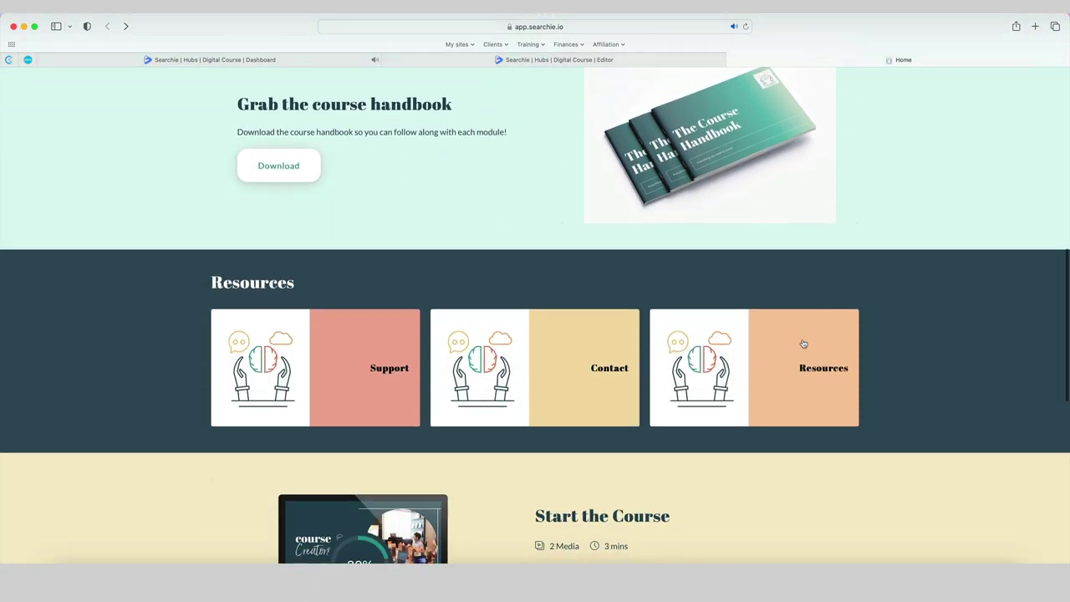
{"action": "scroll", "coordinate": [803, 343], "scroll_direction": "down", "scroll_amount": 5}
{"action": "scroll", "coordinate": [803, 343], "scroll_direction": "up", "scroll_amount": 5}
{"action": "scroll", "coordinate": [803, 344], "scroll_direction": "up", "scroll_amount": 10}
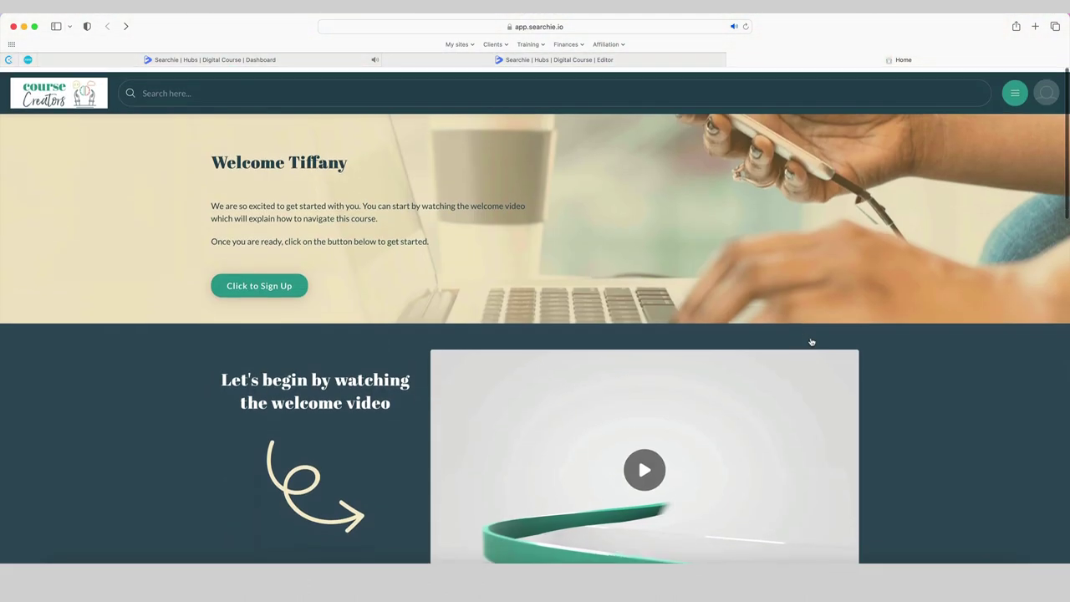
Back in the editor, switch to the phone layout and open the welcome section's arrow image settings.
{"action": "left_click", "coordinate": [732, 60]}
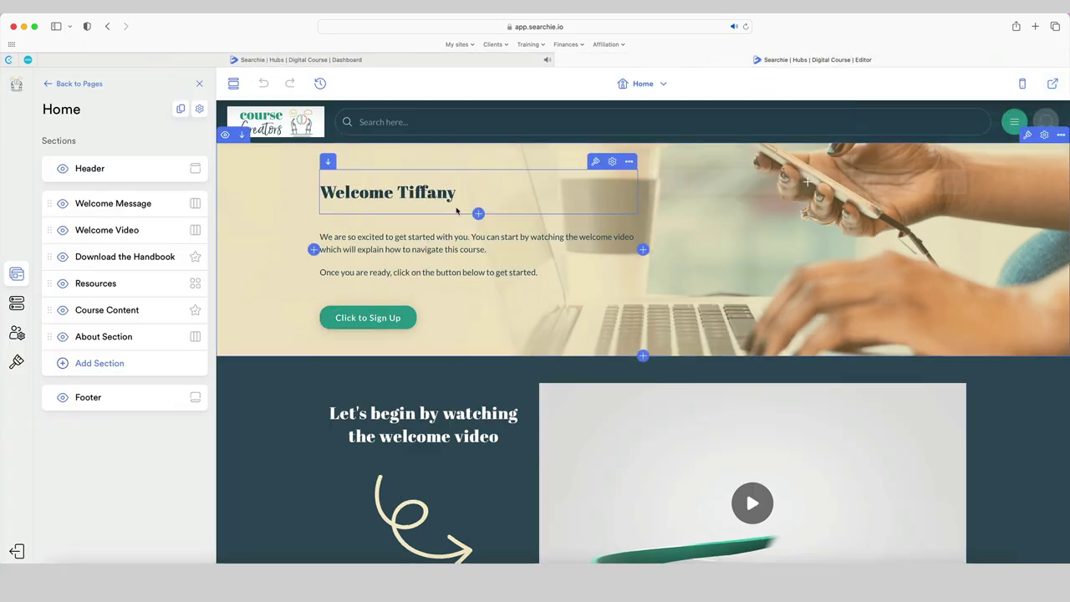
{"action": "left_click", "coordinate": [1022, 85]}
{"action": "scroll", "coordinate": [645, 240], "scroll_direction": "up", "scroll_amount": 5}
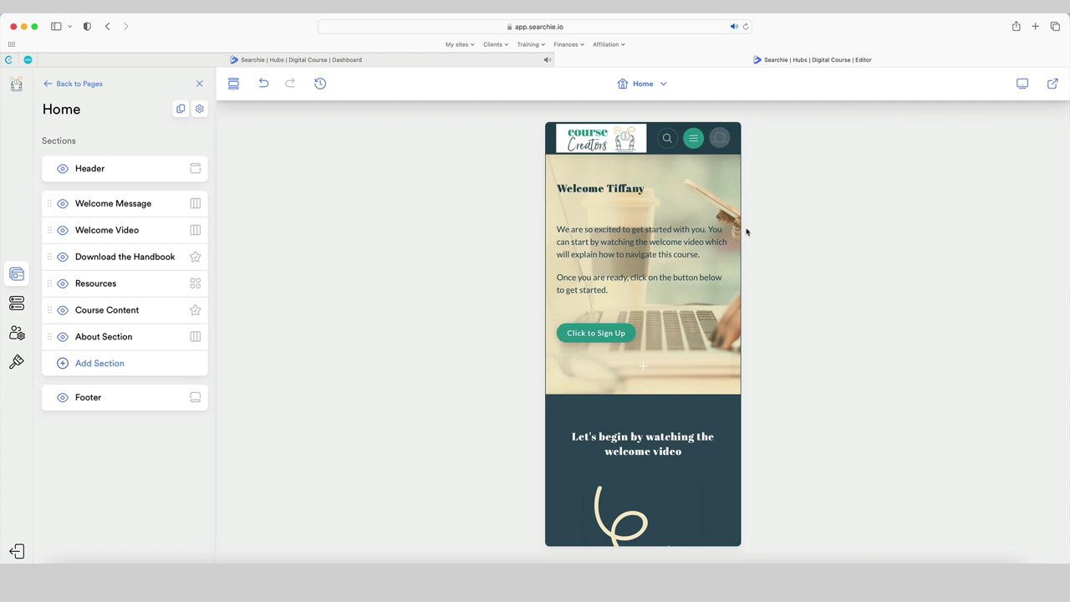
{"action": "scroll", "coordinate": [698, 277], "scroll_direction": "down", "scroll_amount": 4}
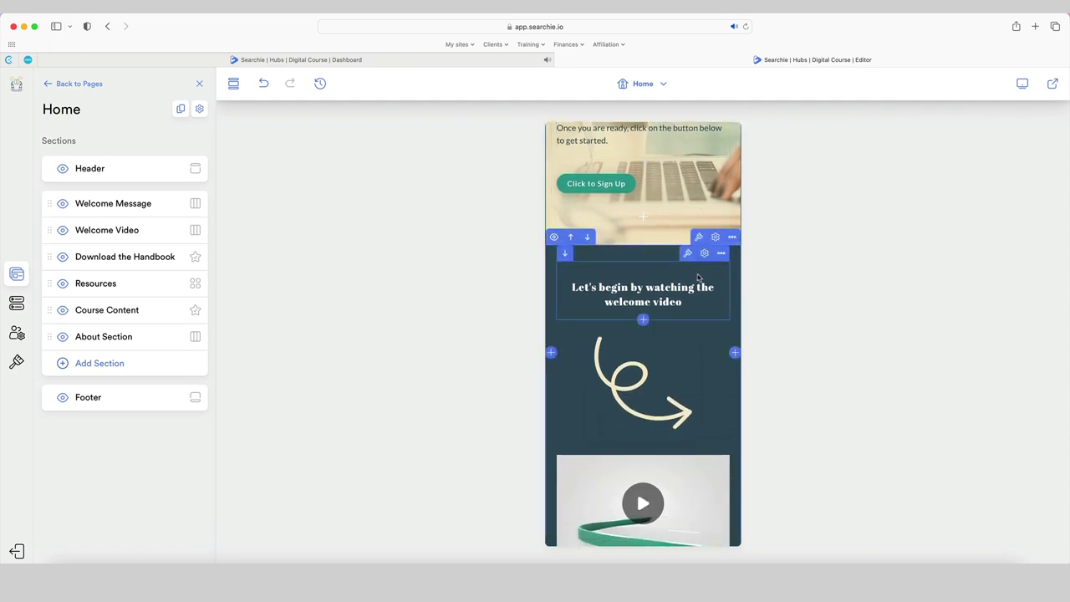
{"action": "scroll", "coordinate": [698, 277], "scroll_direction": "down", "scroll_amount": 3}
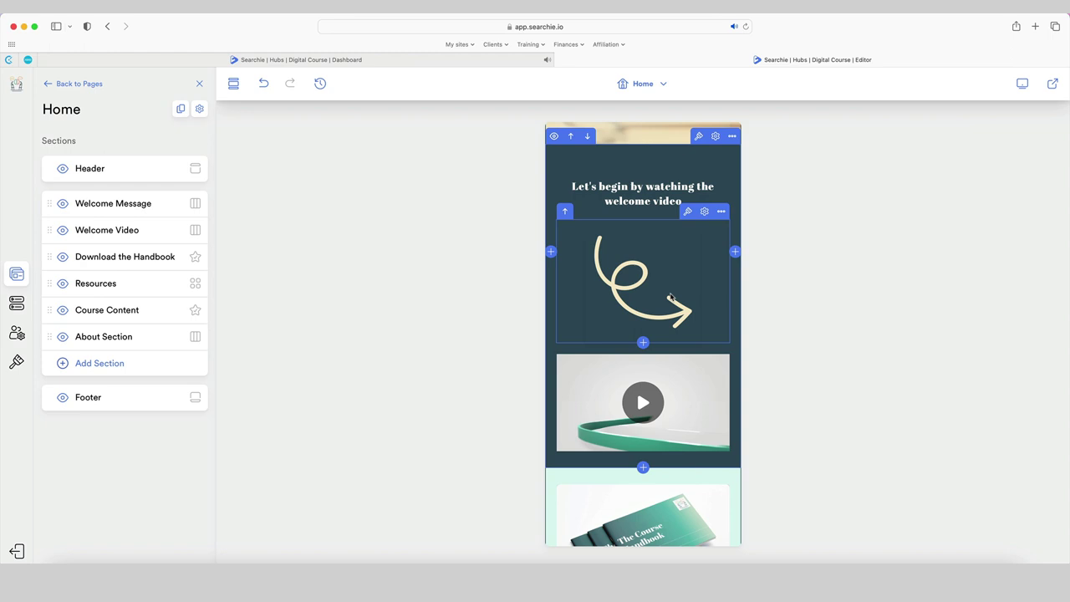
{"action": "left_click", "coordinate": [705, 212]}
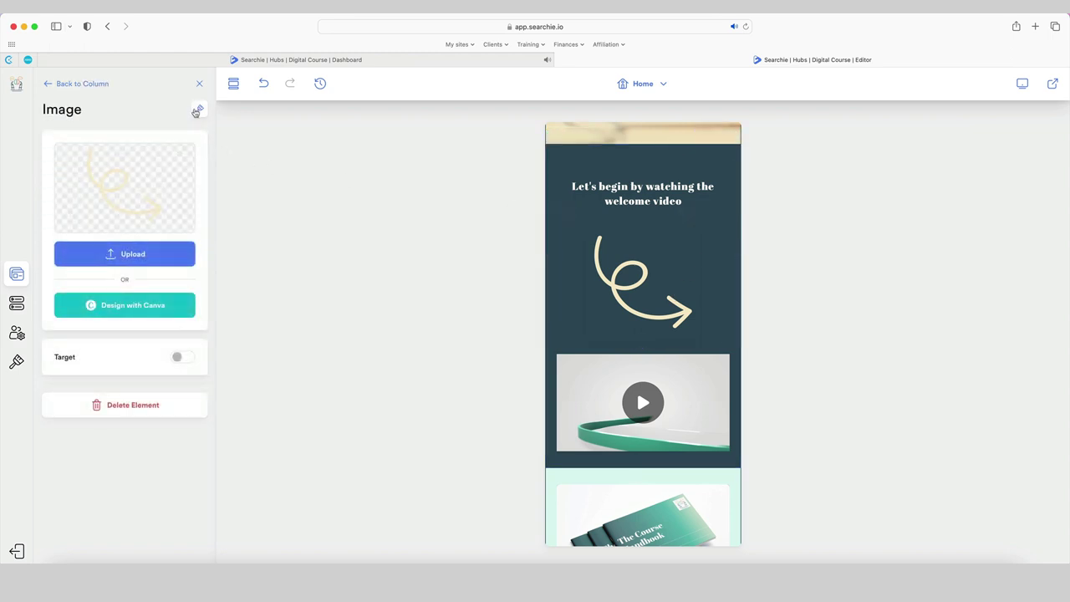
Set the arrow image's Device Visibility to desktop only in Styling and save the changes.
{"action": "left_click", "coordinate": [199, 109]}
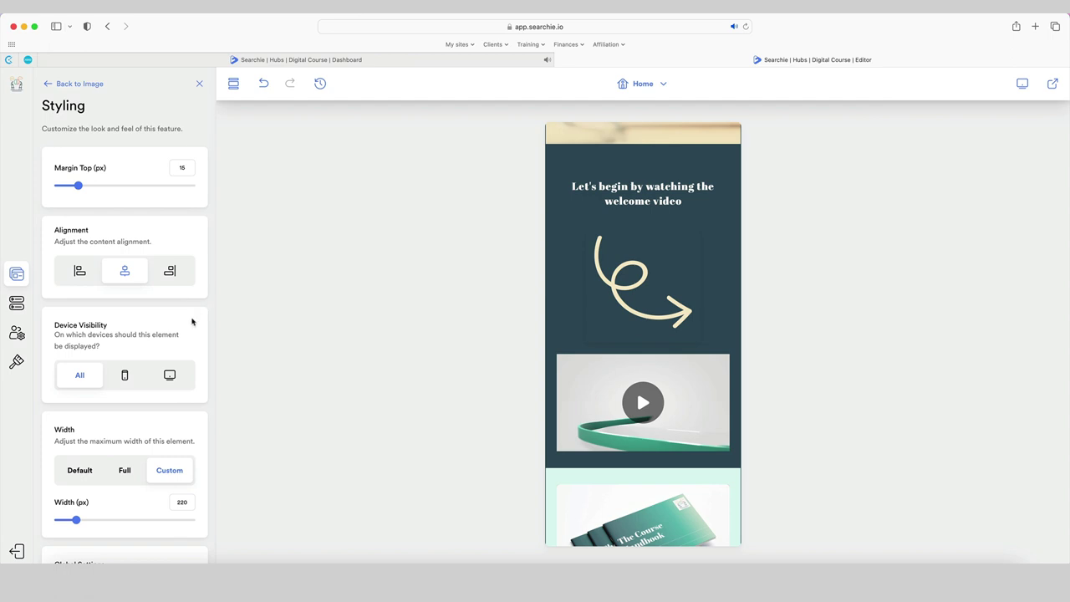
{"action": "scroll", "coordinate": [196, 313], "scroll_direction": "down", "scroll_amount": 1}
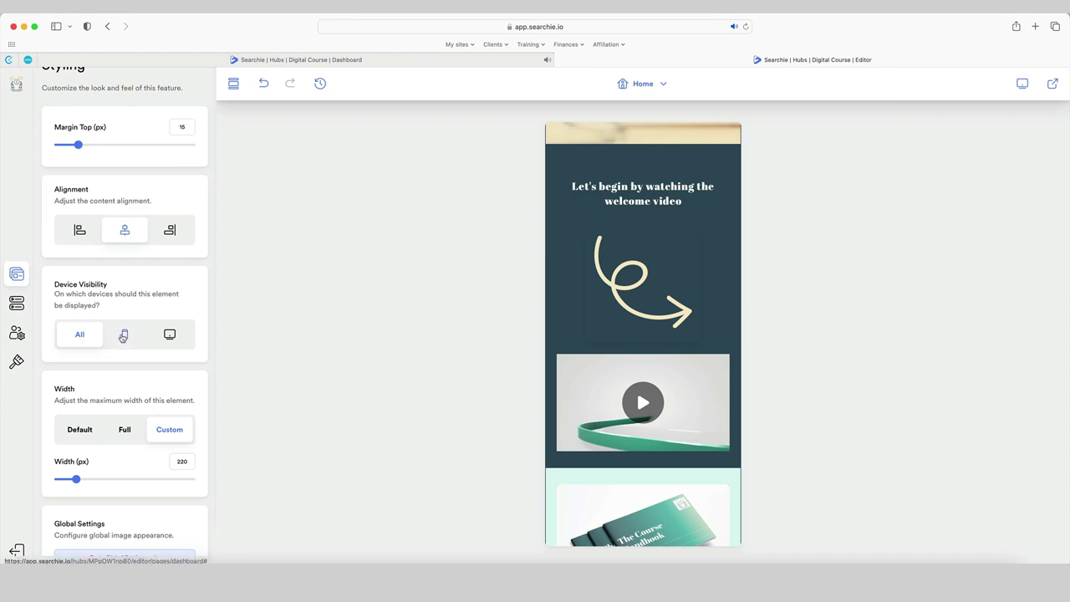
{"action": "left_click", "coordinate": [170, 335]}
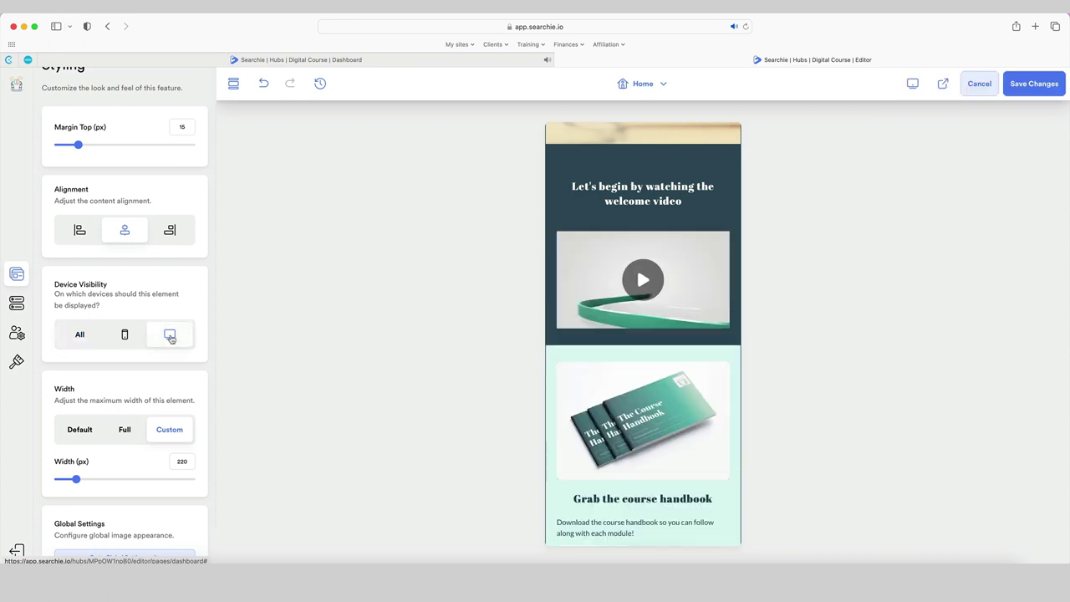
{"action": "left_click", "coordinate": [1033, 85]}
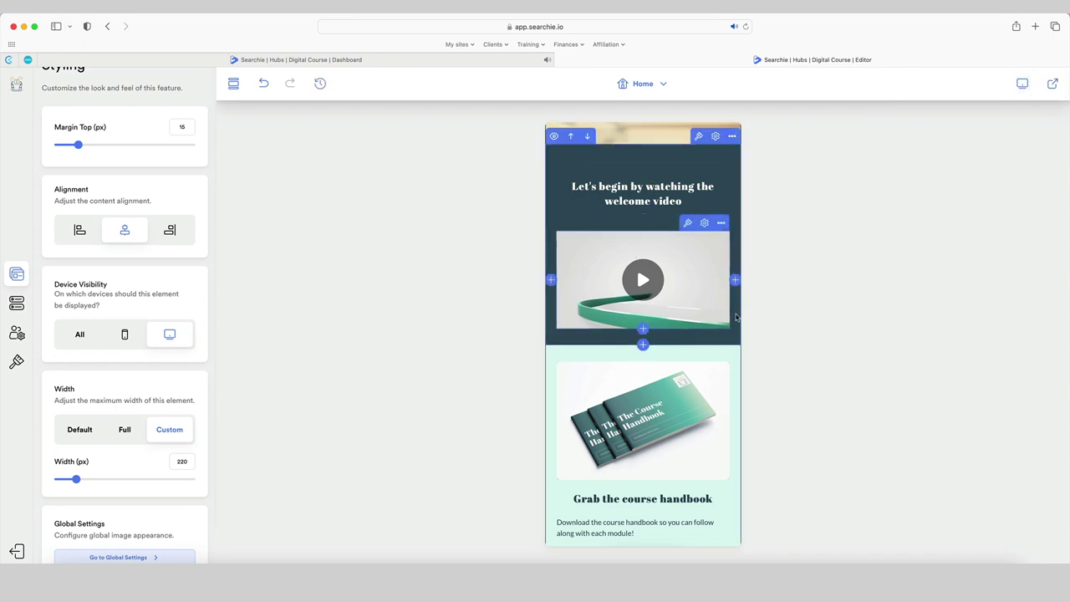
{"action": "scroll", "coordinate": [702, 382], "scroll_direction": "up", "scroll_amount": 2}
{"action": "scroll", "coordinate": [702, 382], "scroll_direction": "down", "scroll_amount": 6}
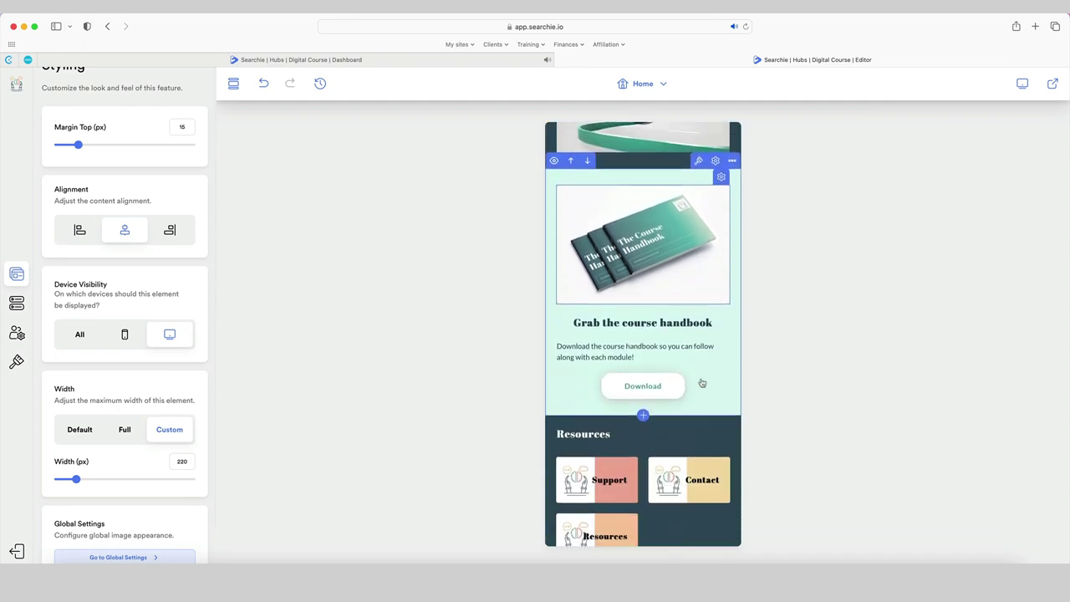
{"action": "scroll", "coordinate": [702, 383], "scroll_direction": "up", "scroll_amount": 5}
{"action": "scroll", "coordinate": [702, 382], "scroll_direction": "up", "scroll_amount": 5}
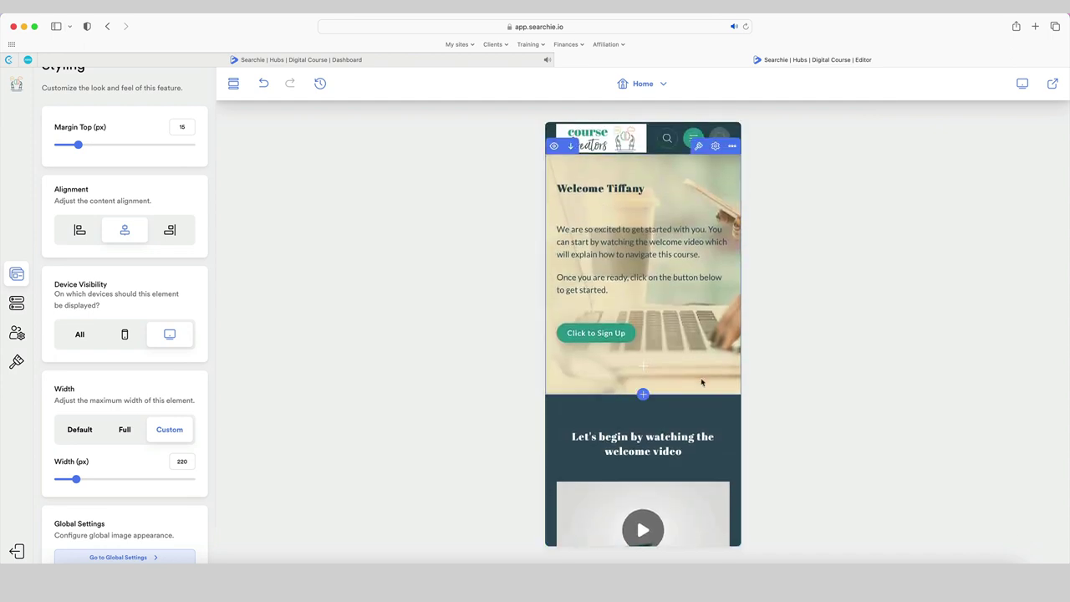